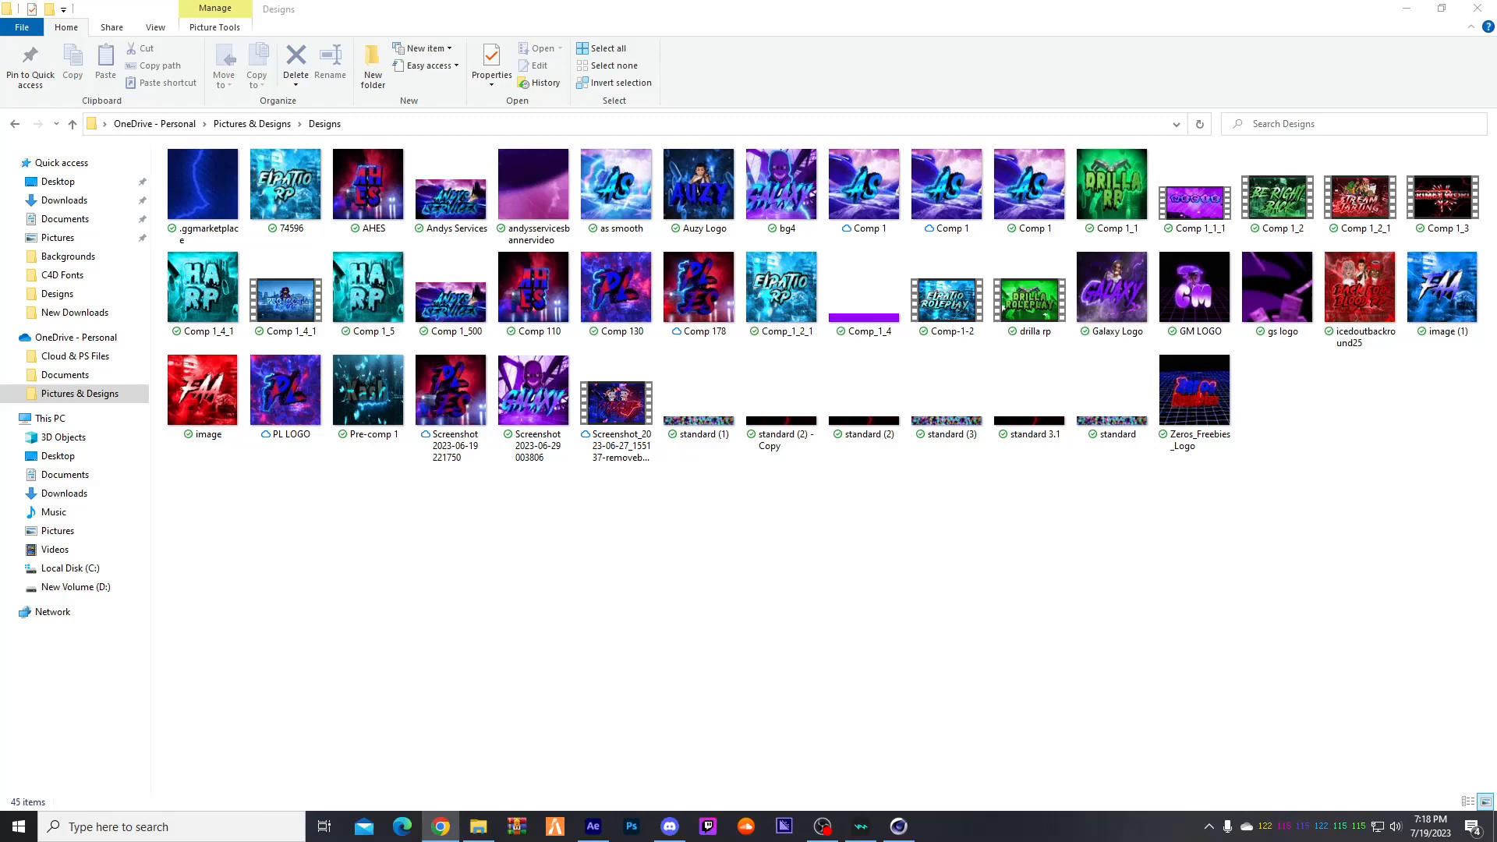
- Switch to Discord and browse the posted artwork in the gfx-designs channel of the Andys Services server
click(671, 826)
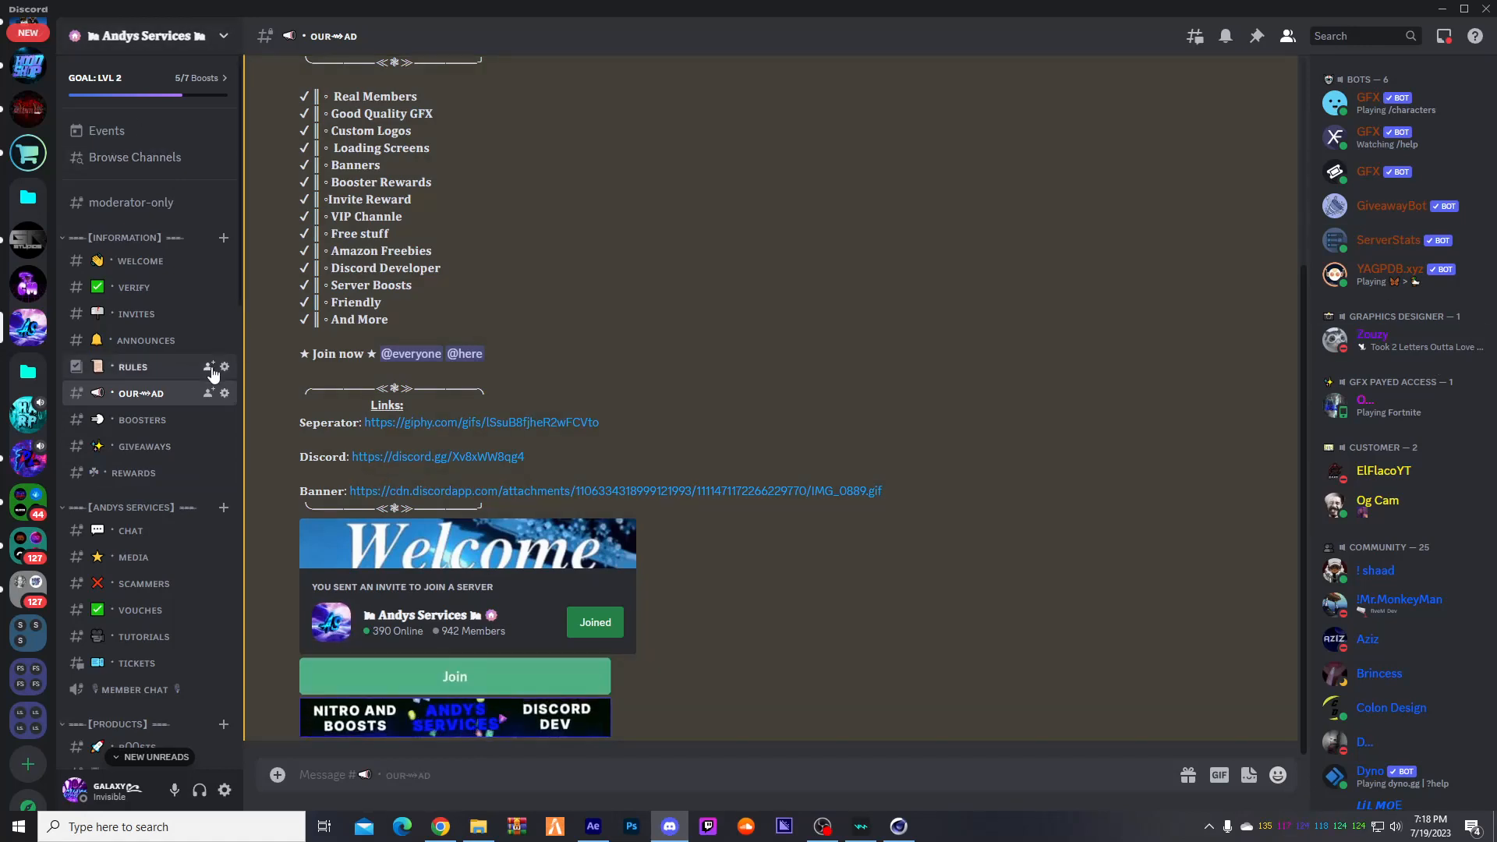
scroll(202, 351, down, 2)
scroll(202, 351, down, 8)
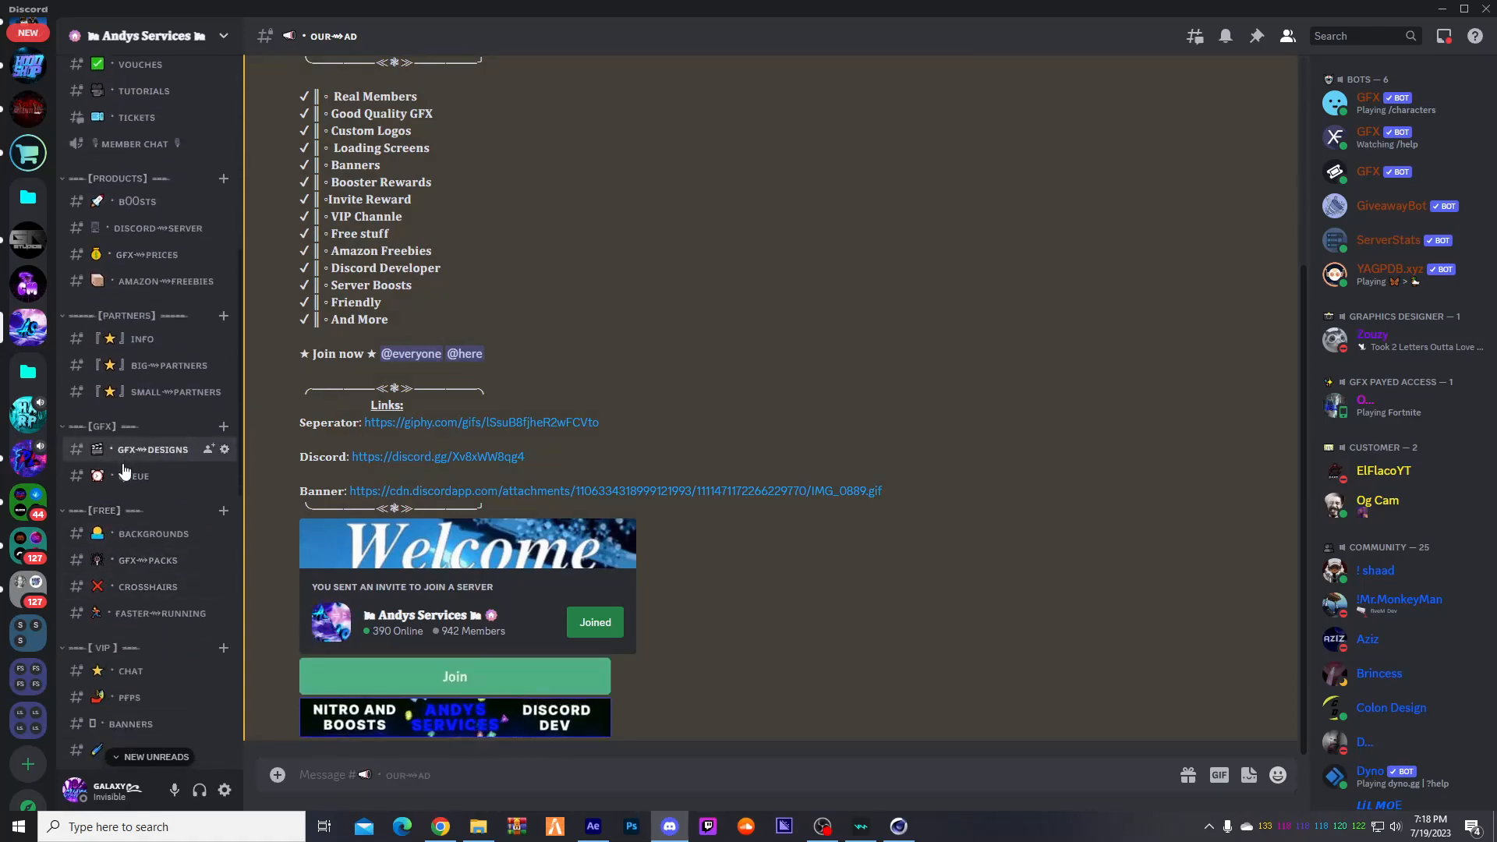
click(121, 450)
scroll(508, 479, up, 10)
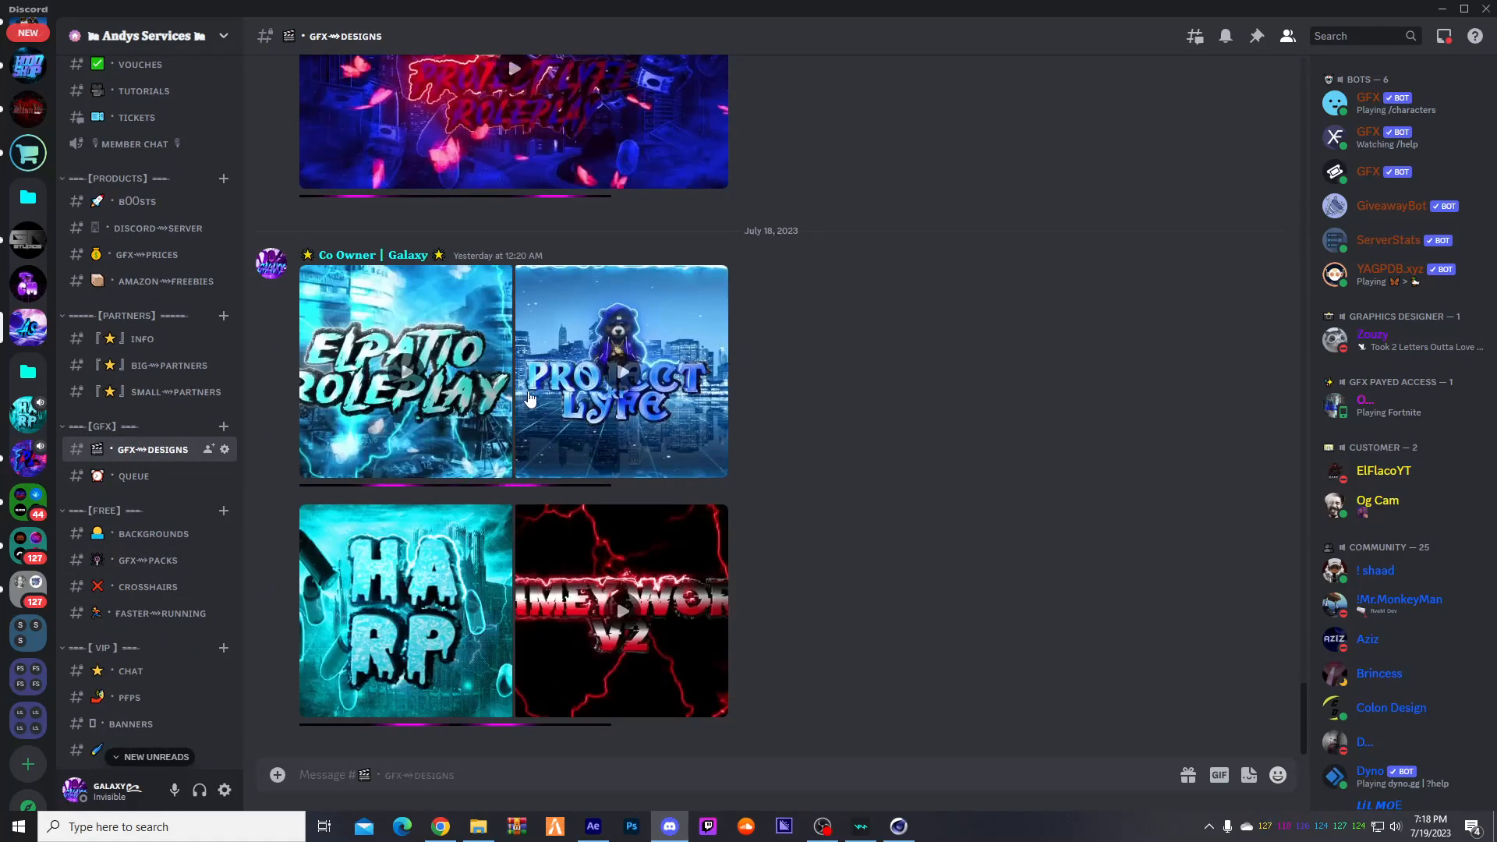
scroll(585, 557, down, 10)
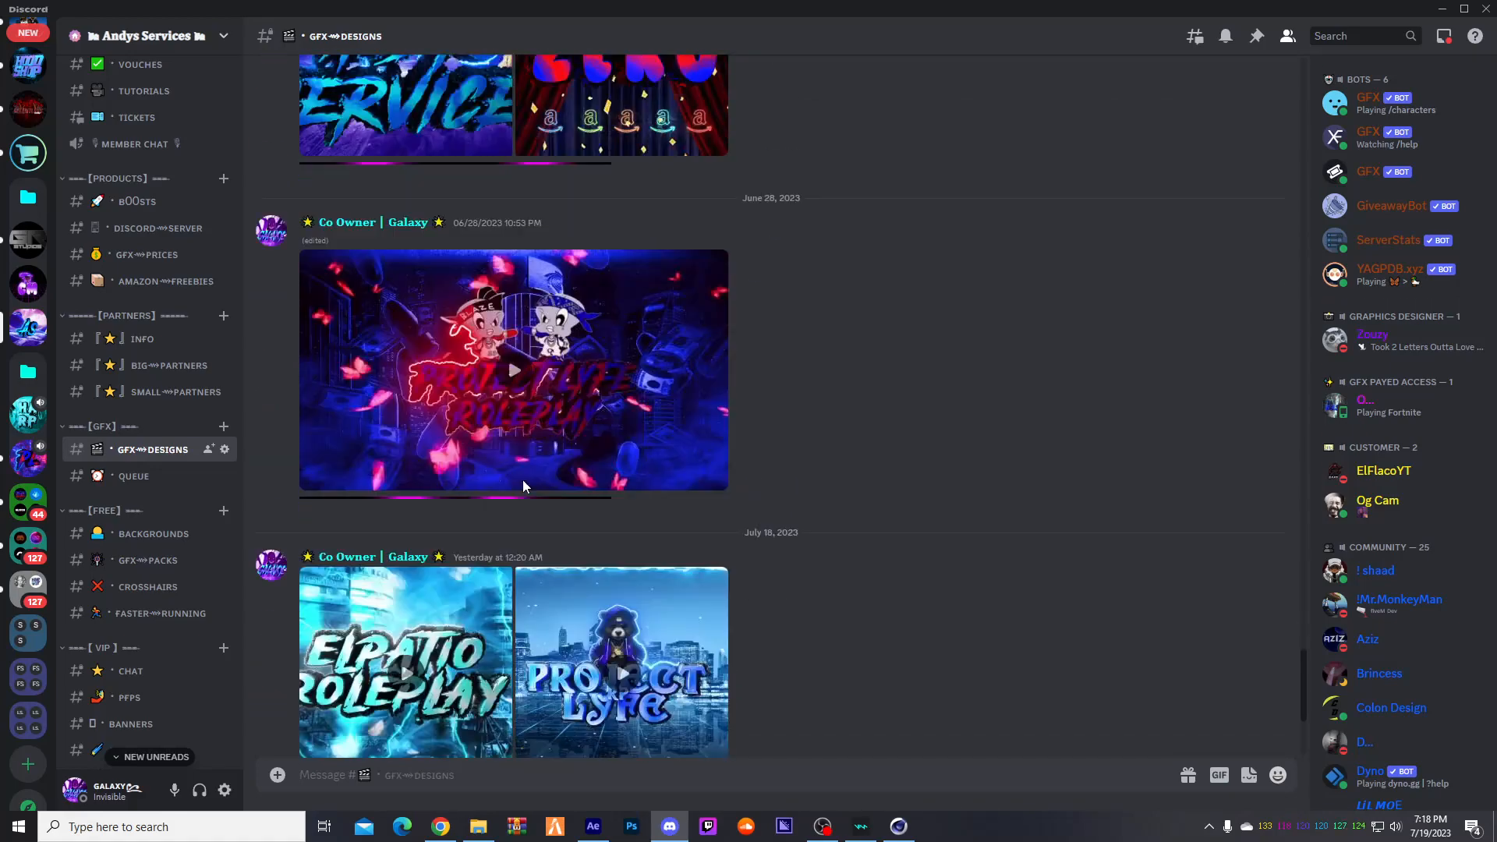
- Open the queue channel under GFX and view the designer's queue status and slots
click(148, 476)
scroll(120, 503, down, 5)
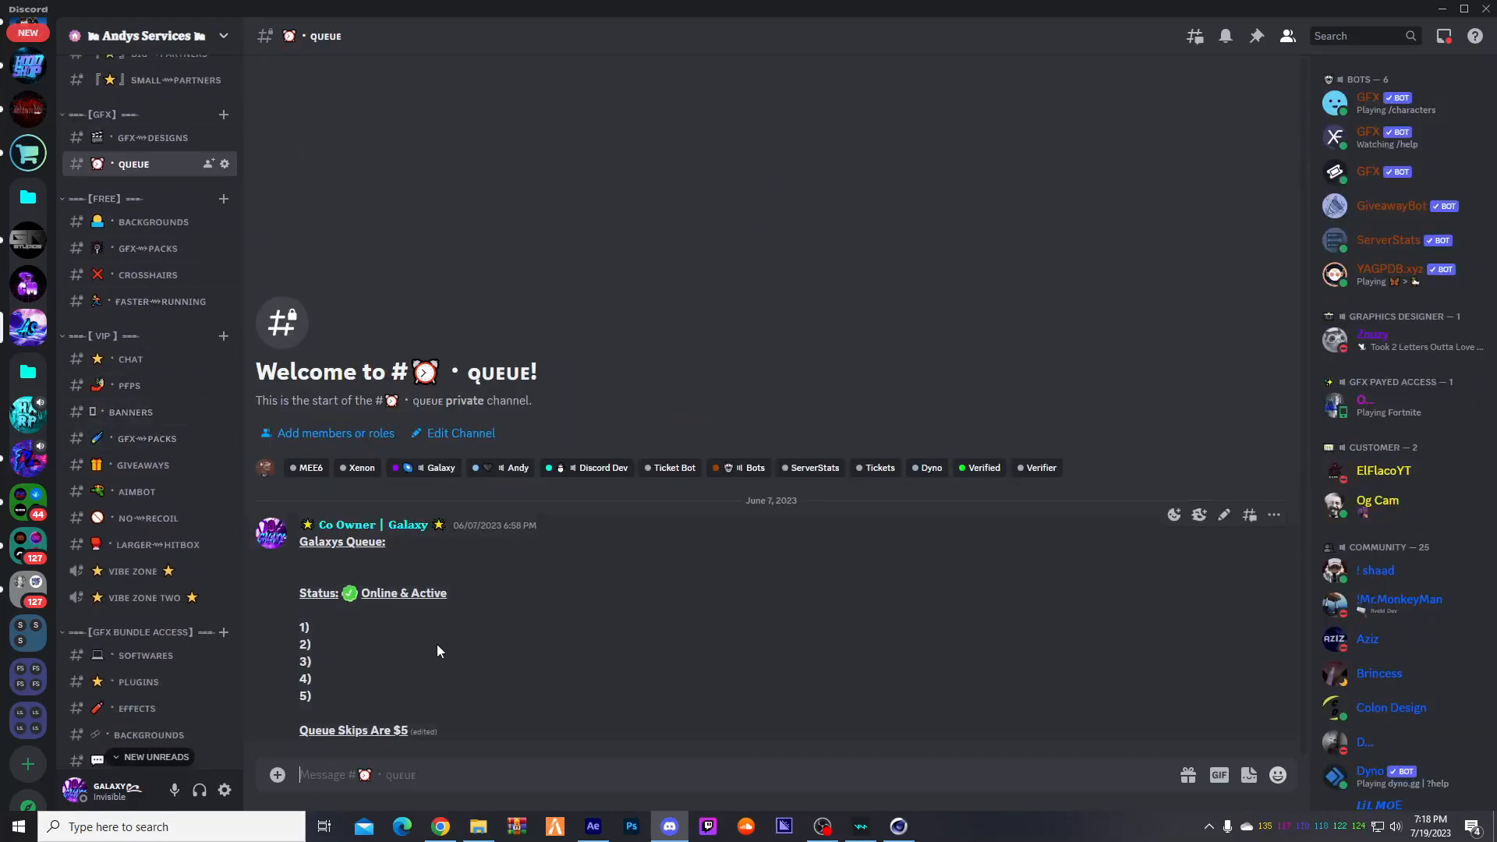
scroll(150, 390, down, 4)
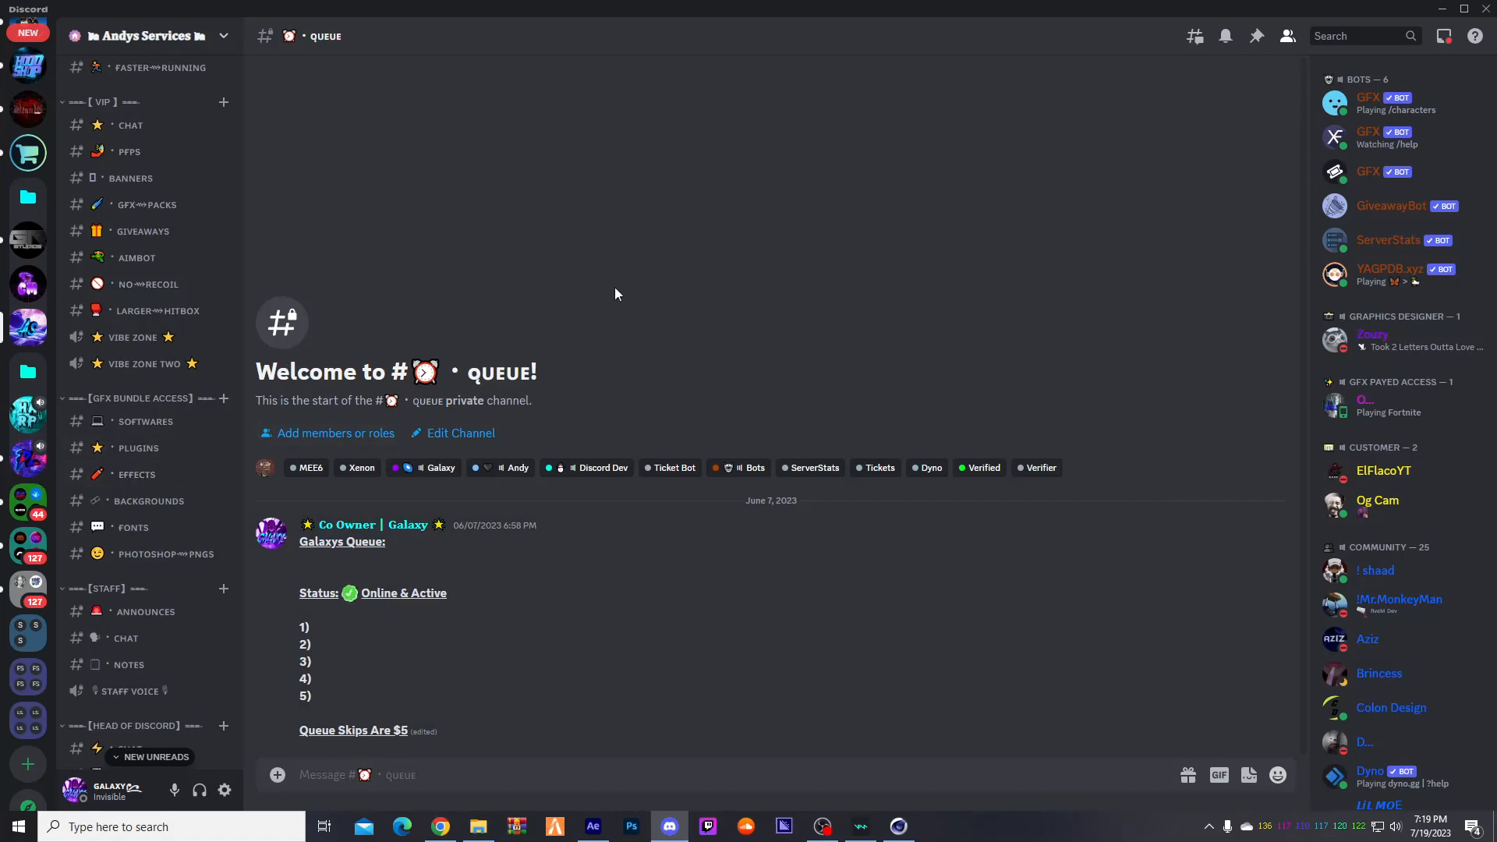
- Look through the GFX Bundle Access channels: softwares, plugins, effects, backgrounds, fonts and photoshop-pngs
click(146, 421)
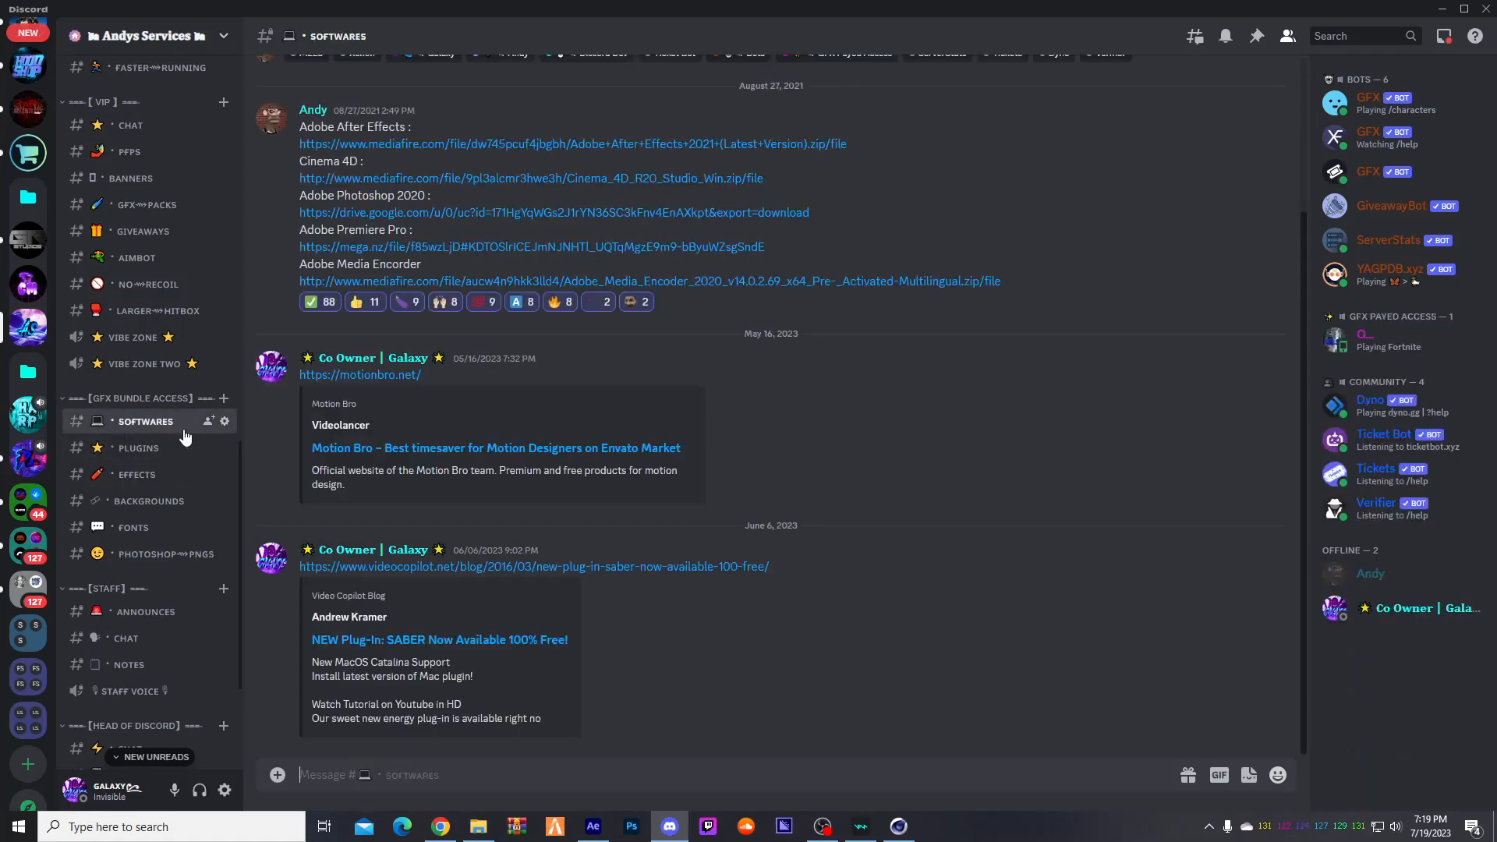
click(148, 449)
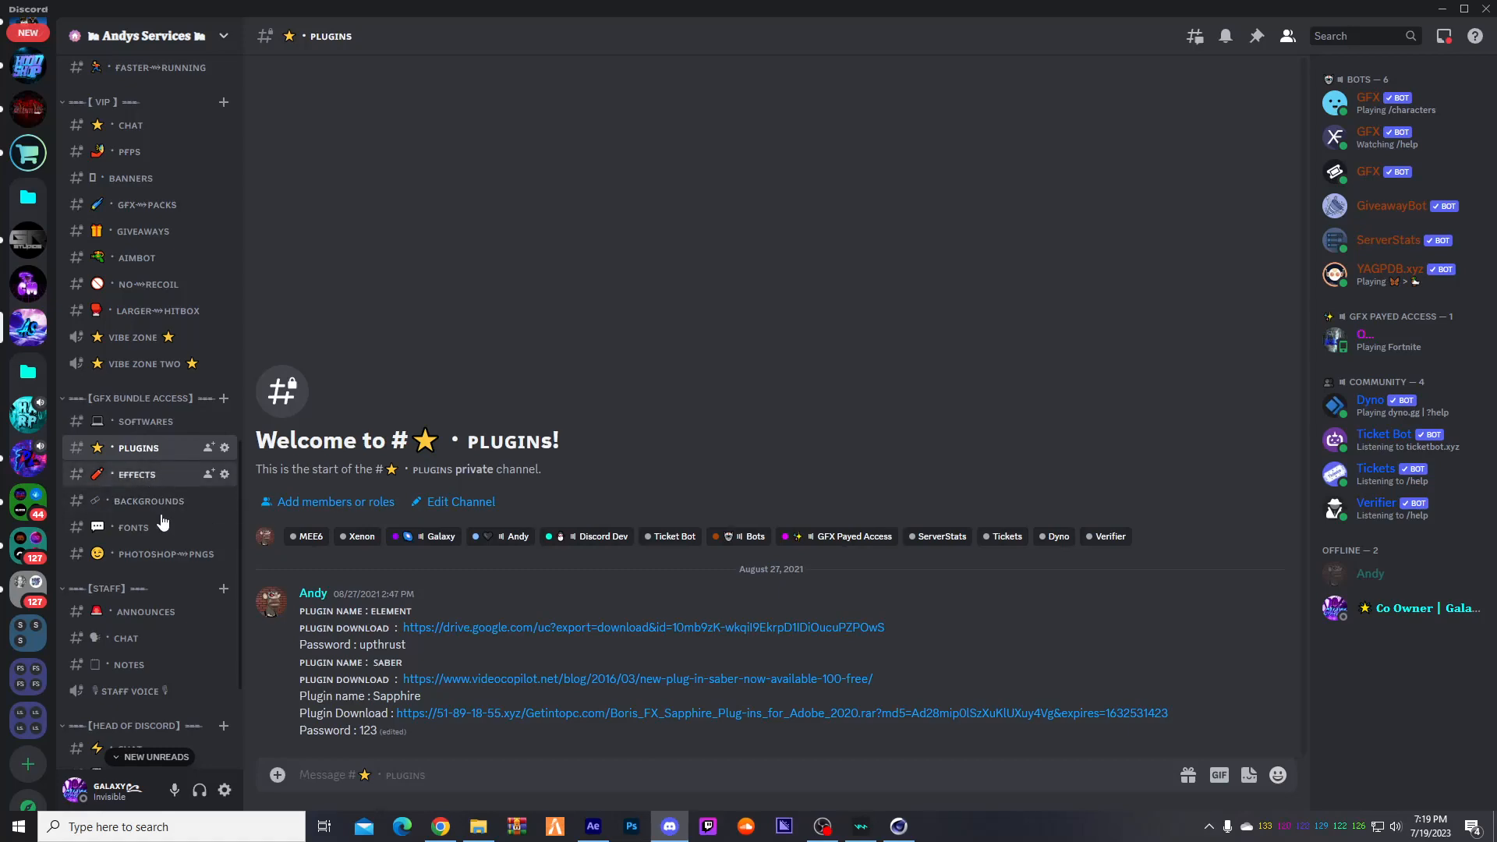
click(152, 477)
click(151, 508)
click(144, 532)
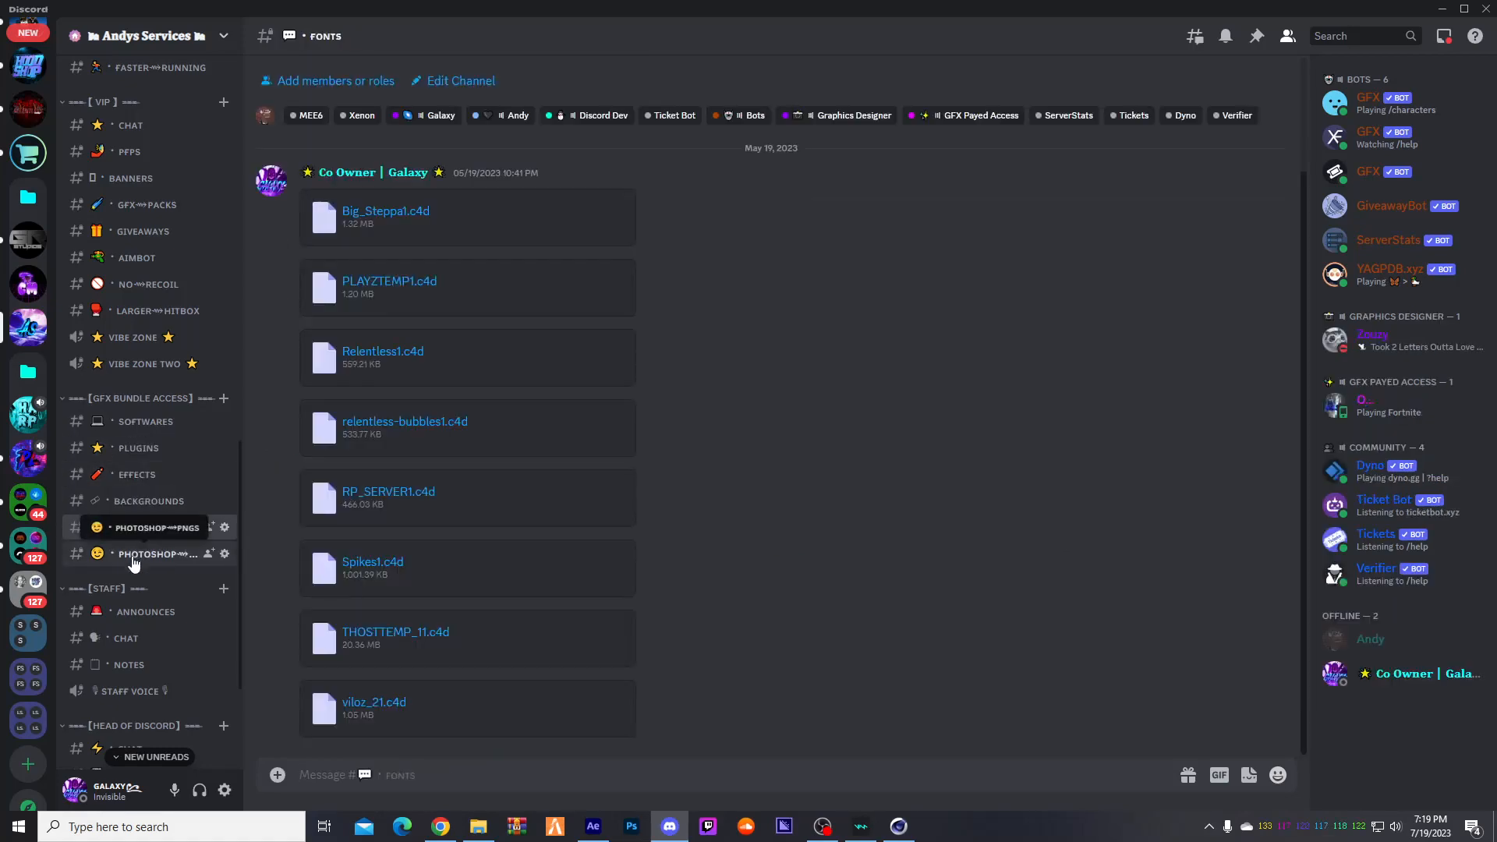
click(134, 555)
click(146, 448)
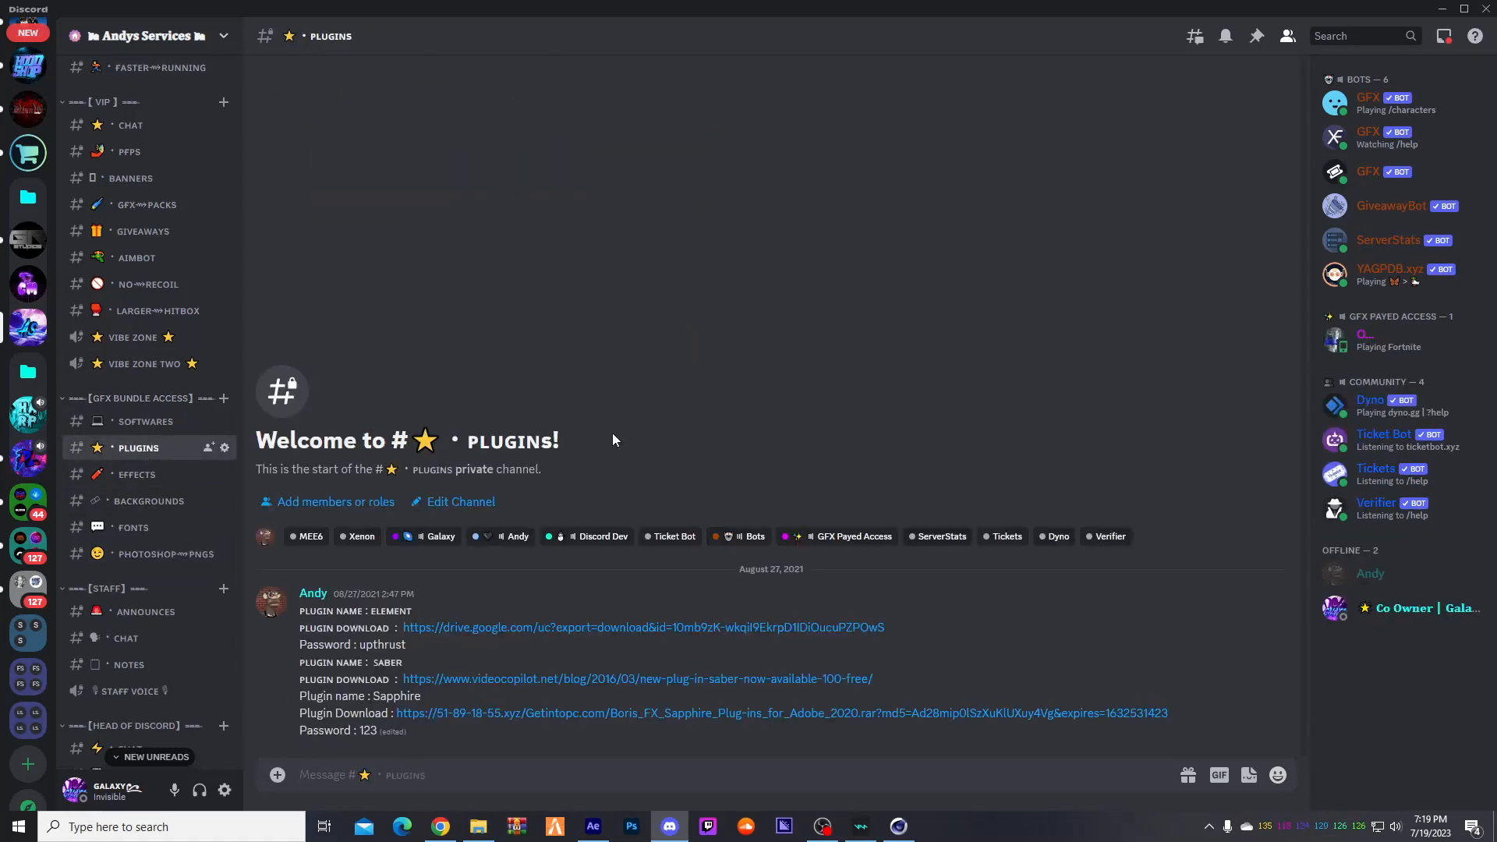
click(134, 421)
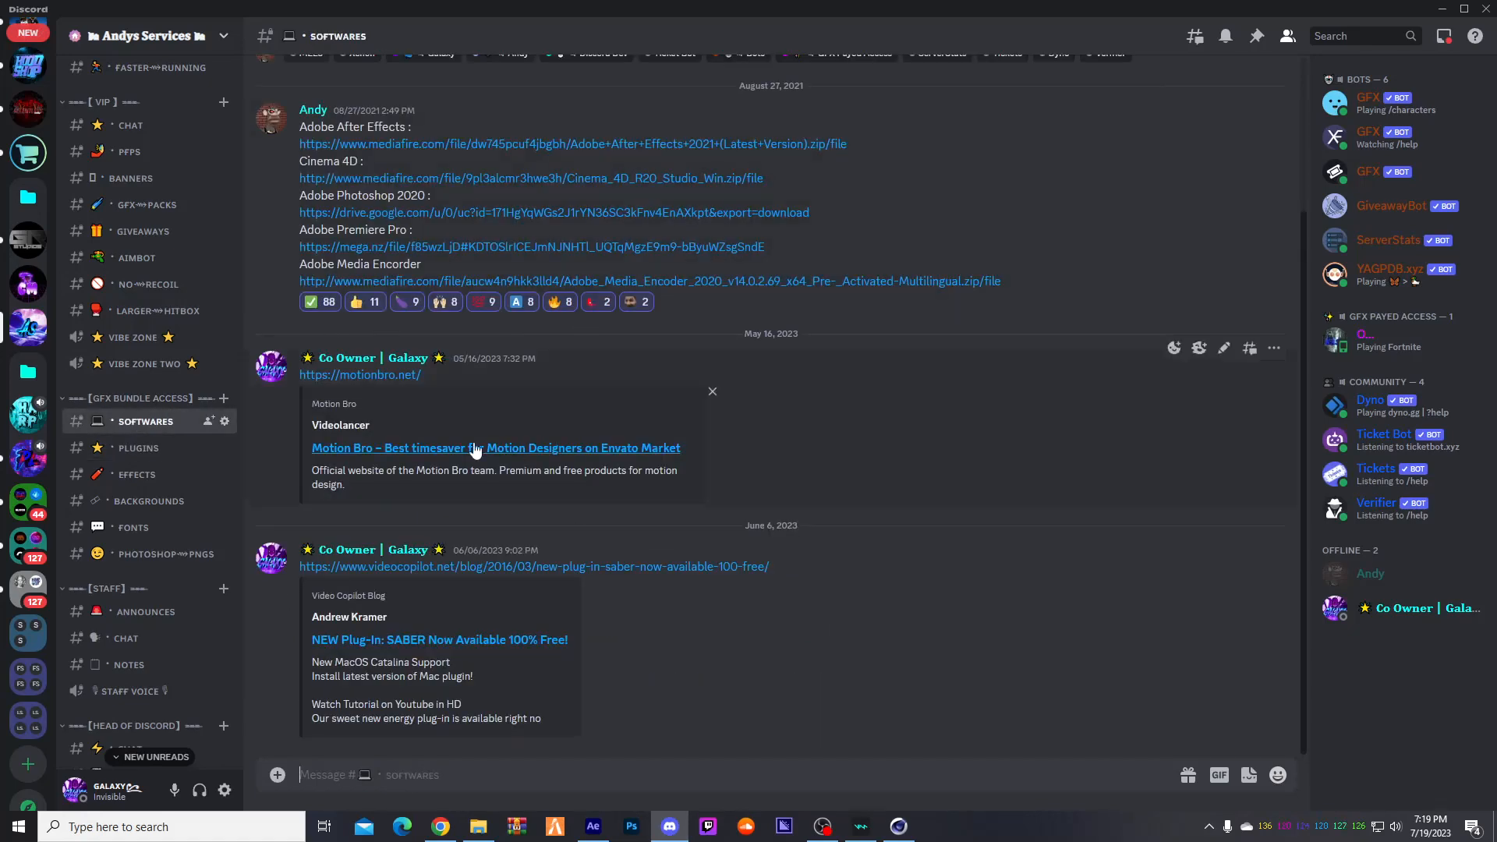
- View the VIP giveaways channel and look over the server's channel categories
click(179, 231)
scroll(204, 382, up, 8)
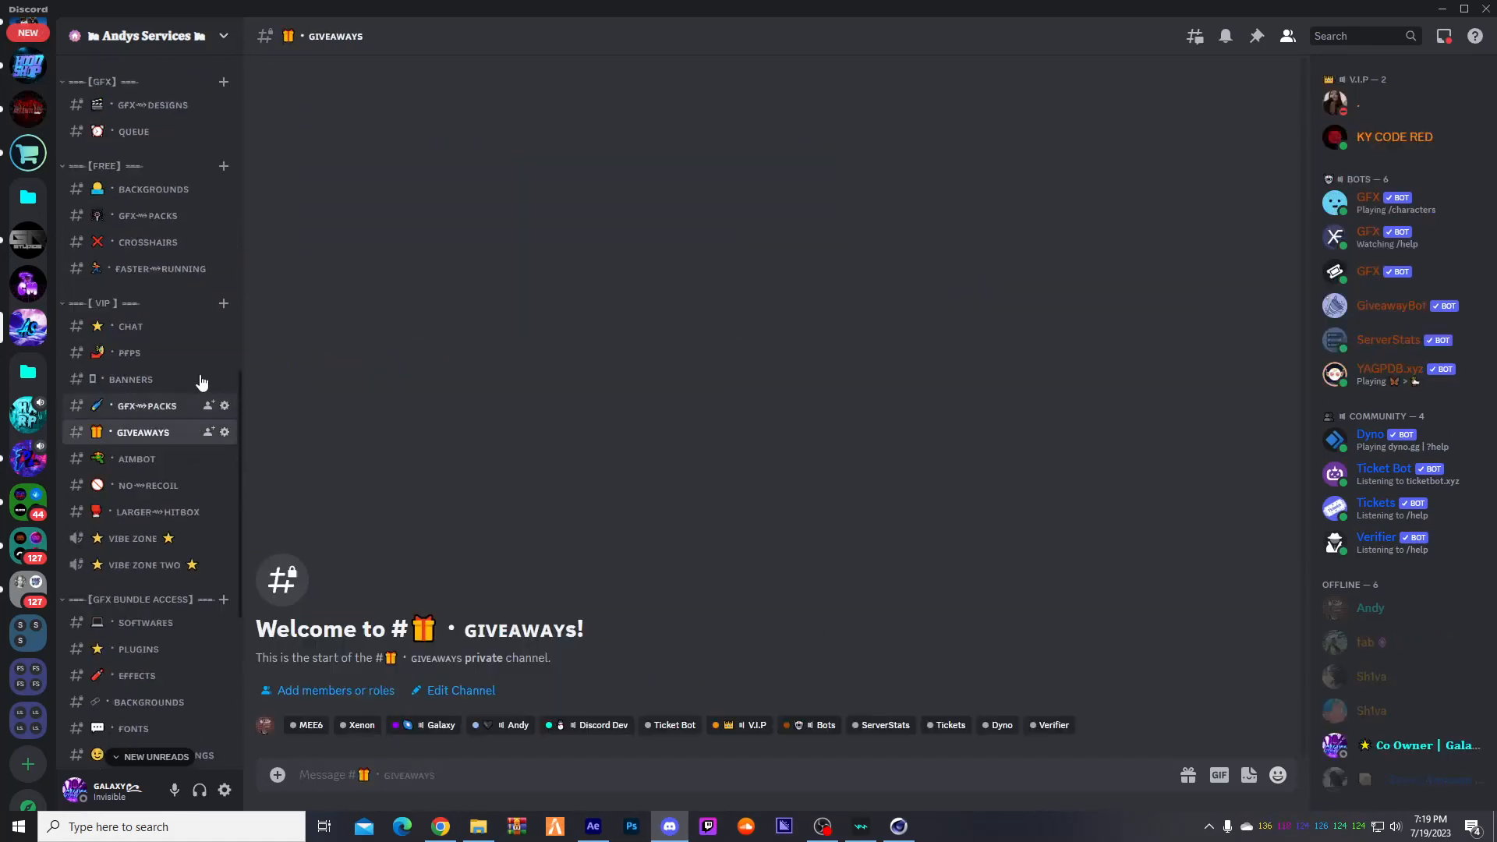
scroll(191, 374, up, 6)
scroll(195, 351, down, 2)
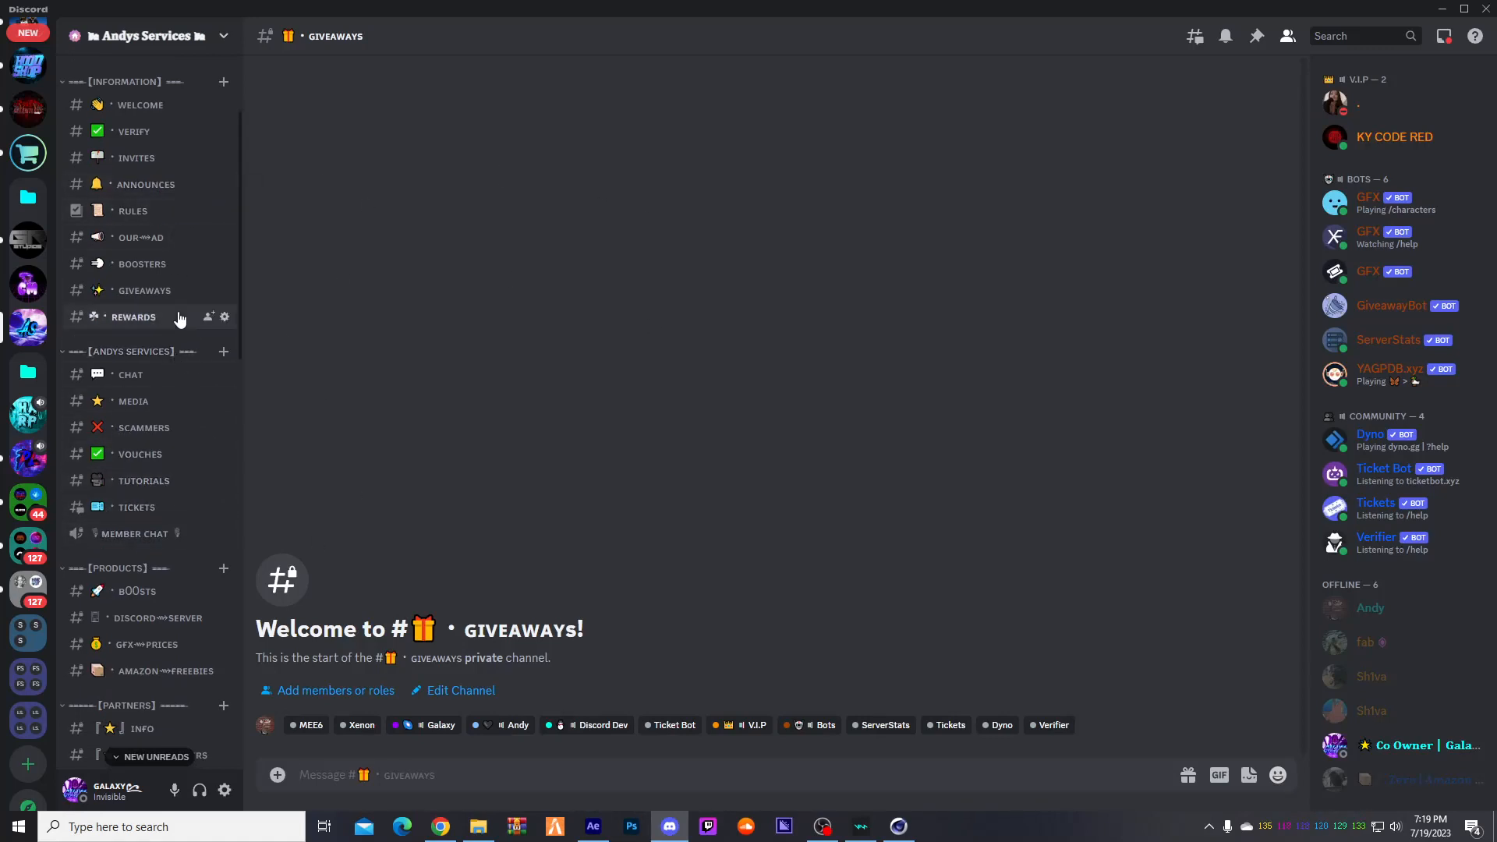
scroll(220, 321, down, 2)
scroll(144, 464, down, 5)
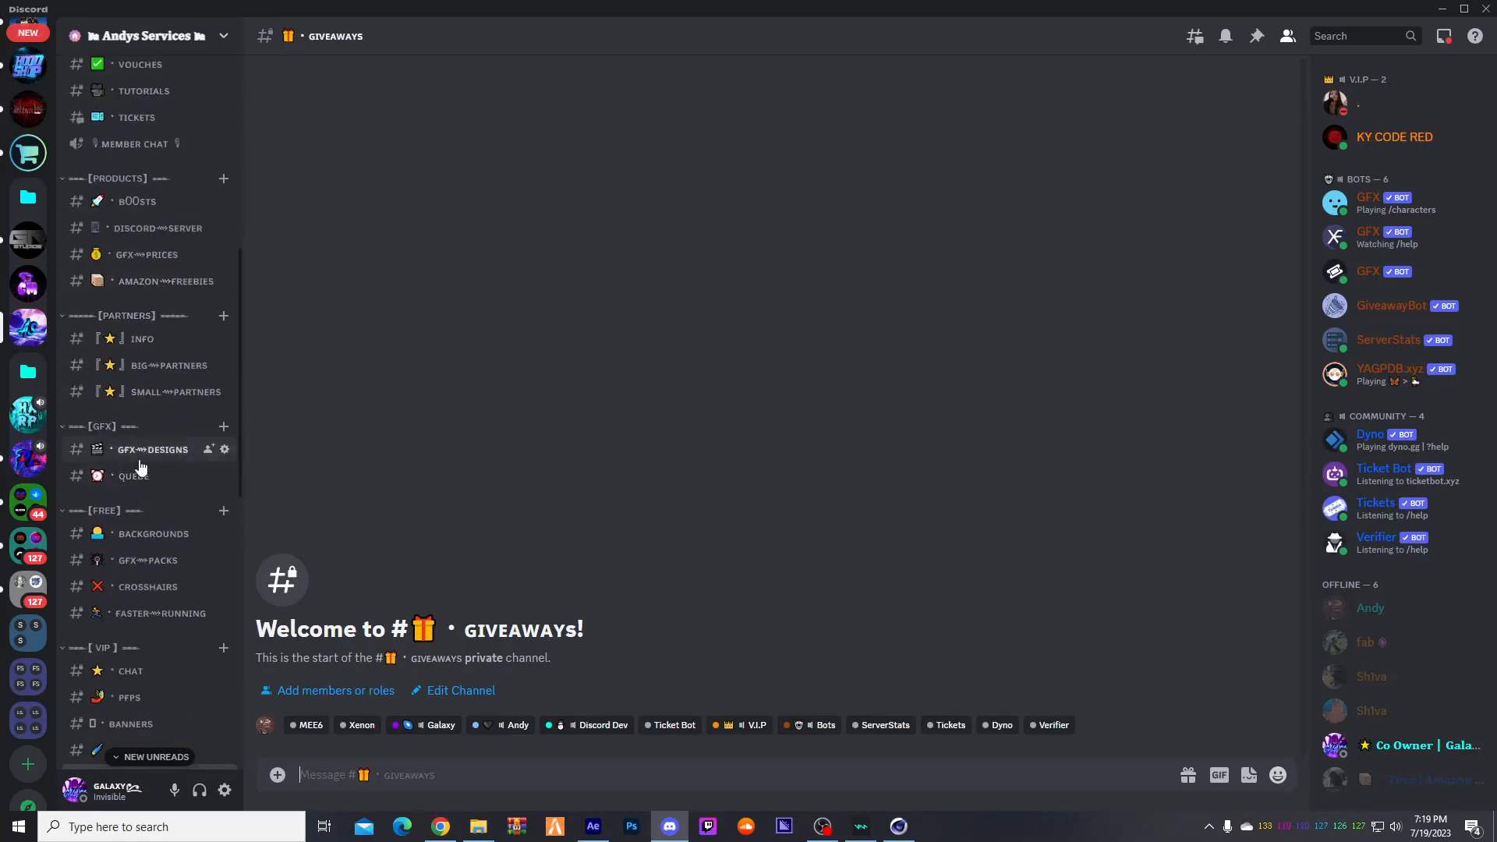
scroll(138, 464, down, 3)
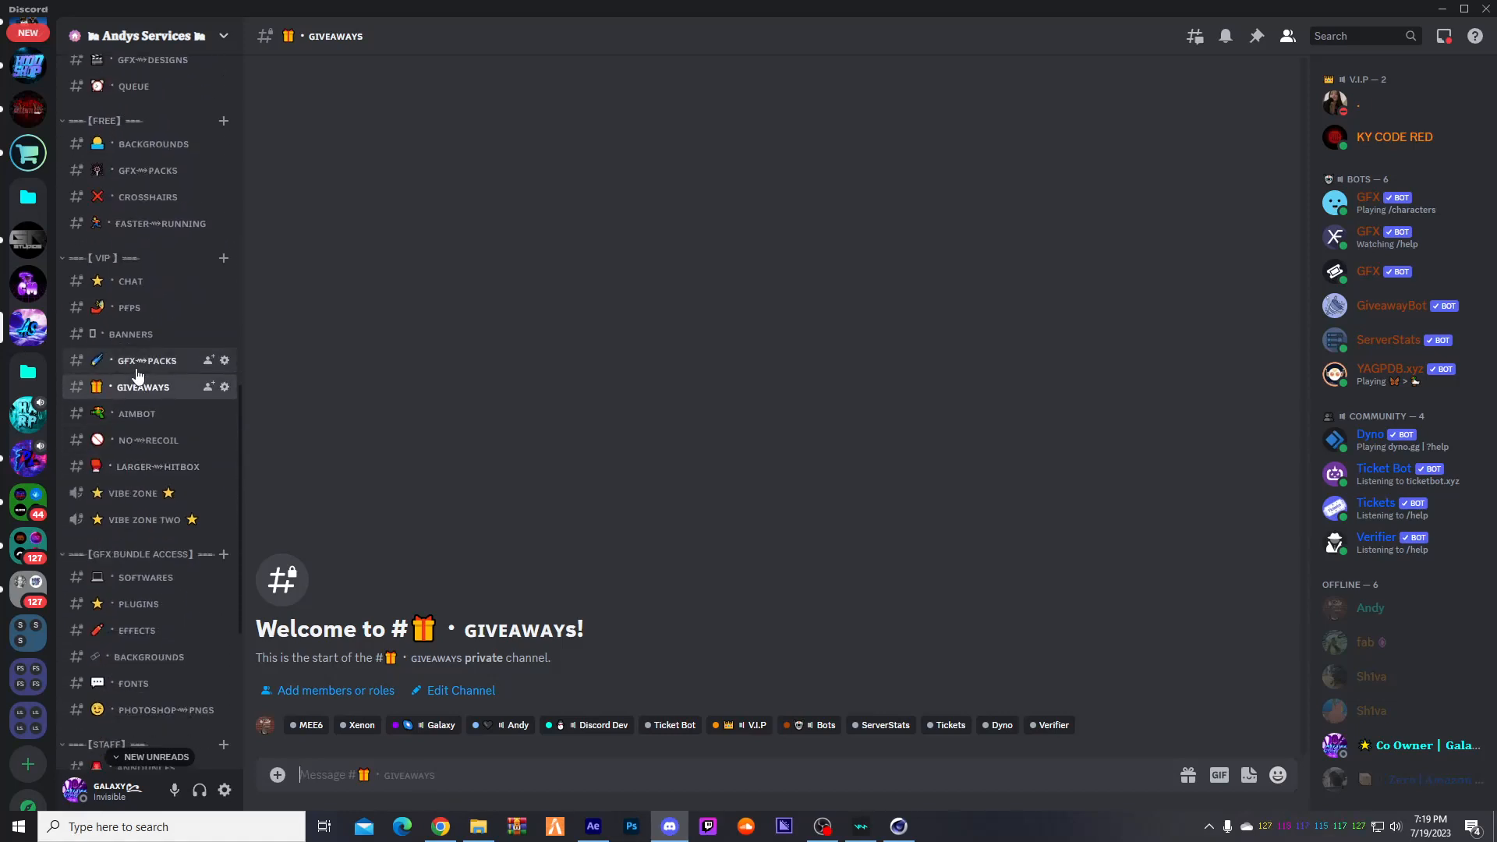
scroll(140, 390, up, 7)
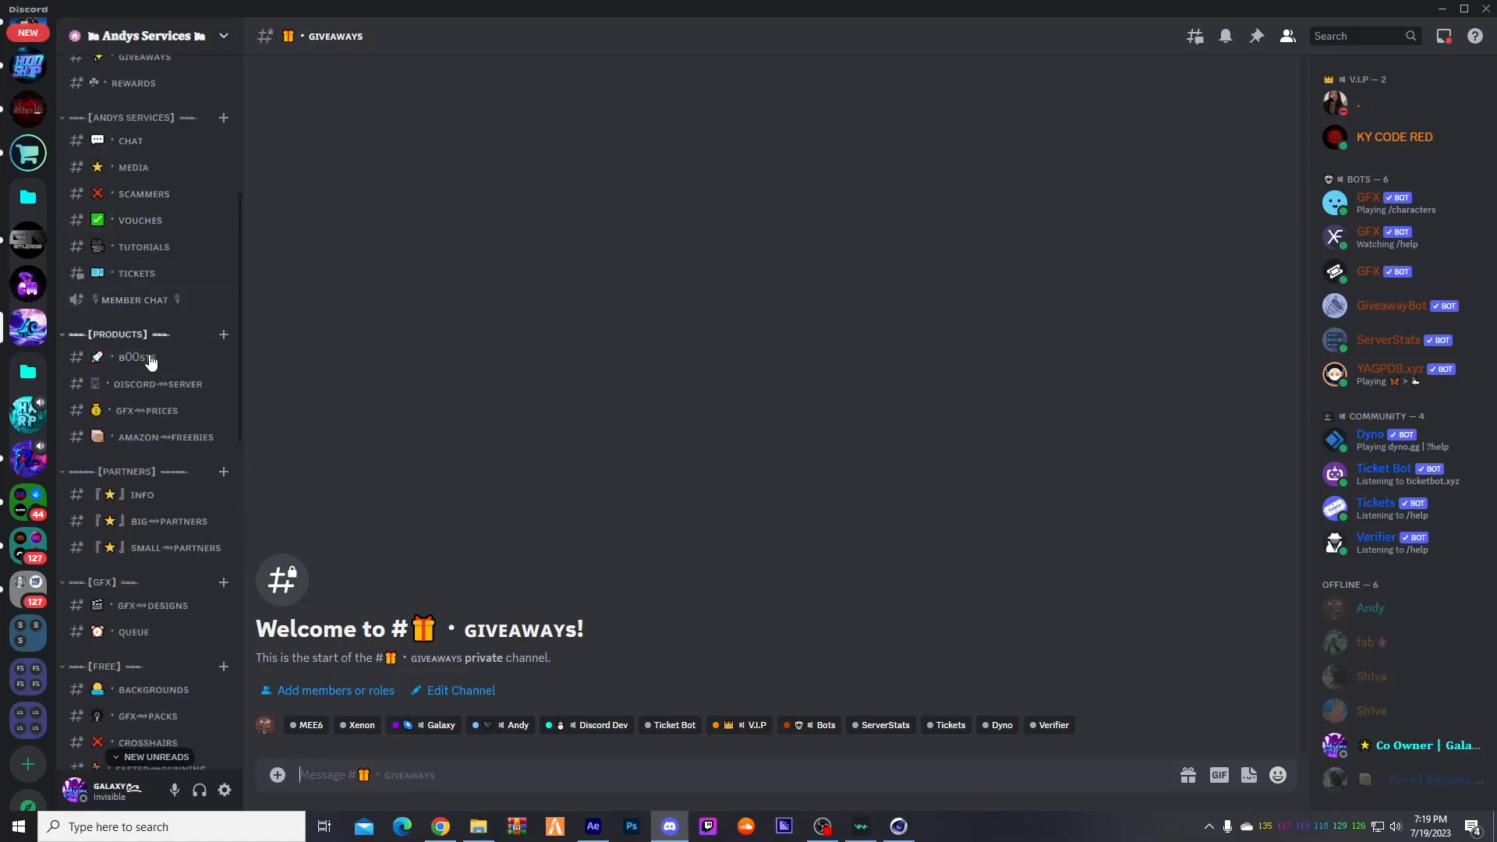
- Open the gfx-prices channel under Products and read through the price list
click(153, 411)
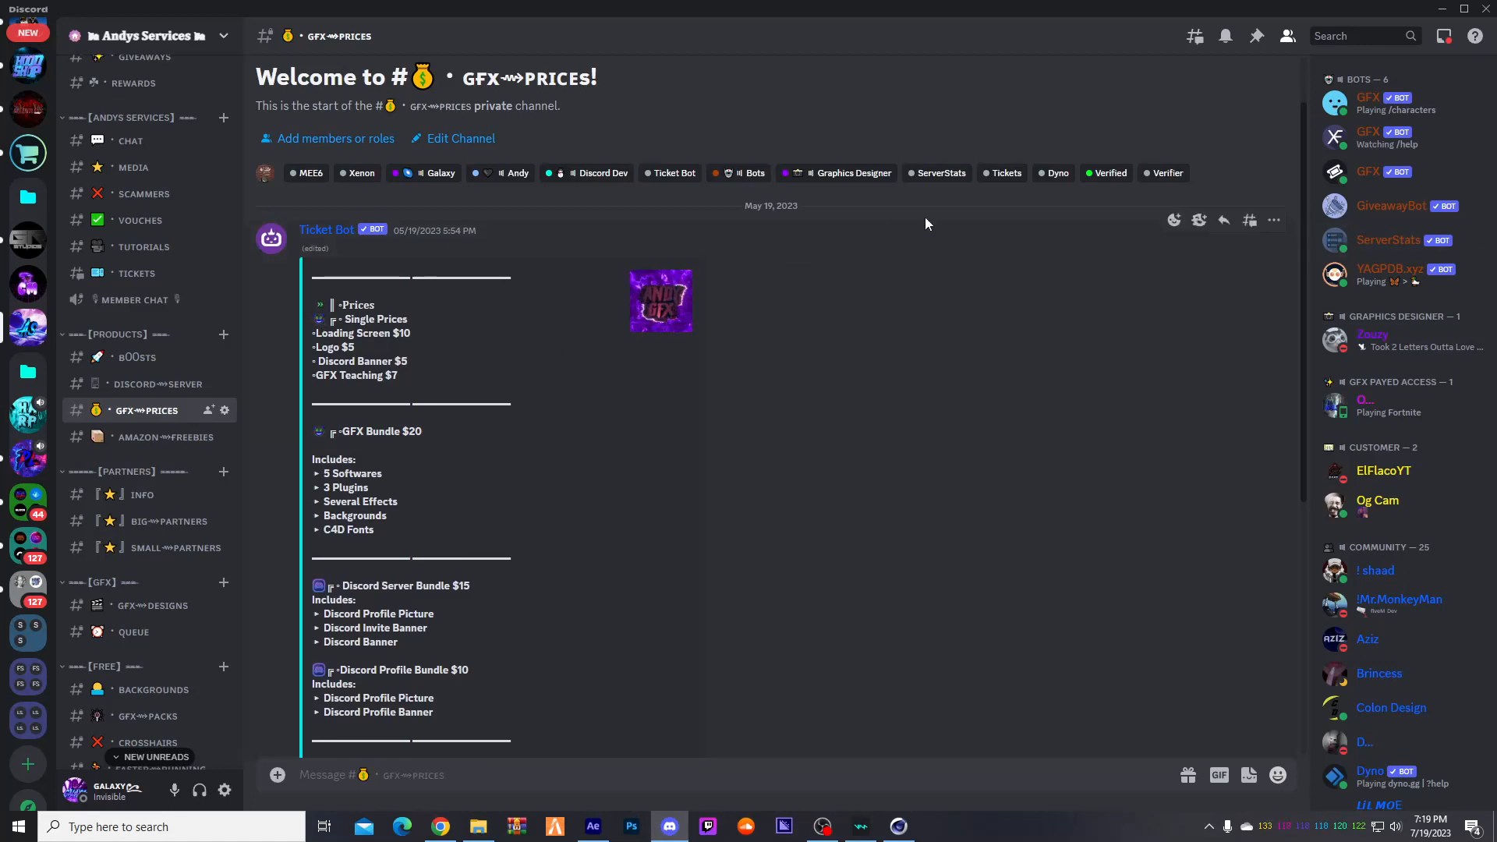
scroll(208, 468, down, 5)
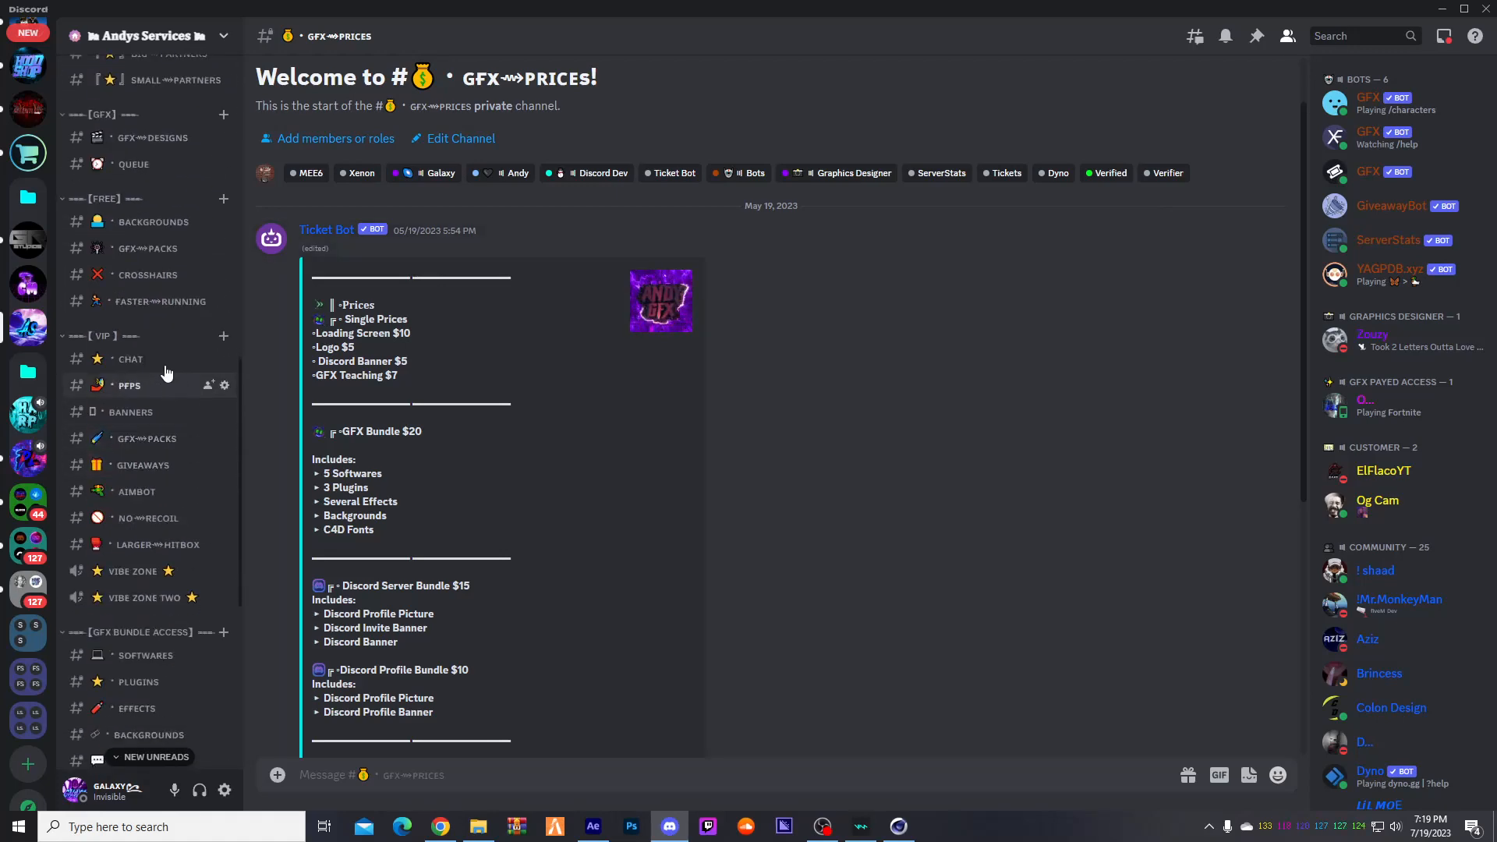
scroll(531, 442, down, 5)
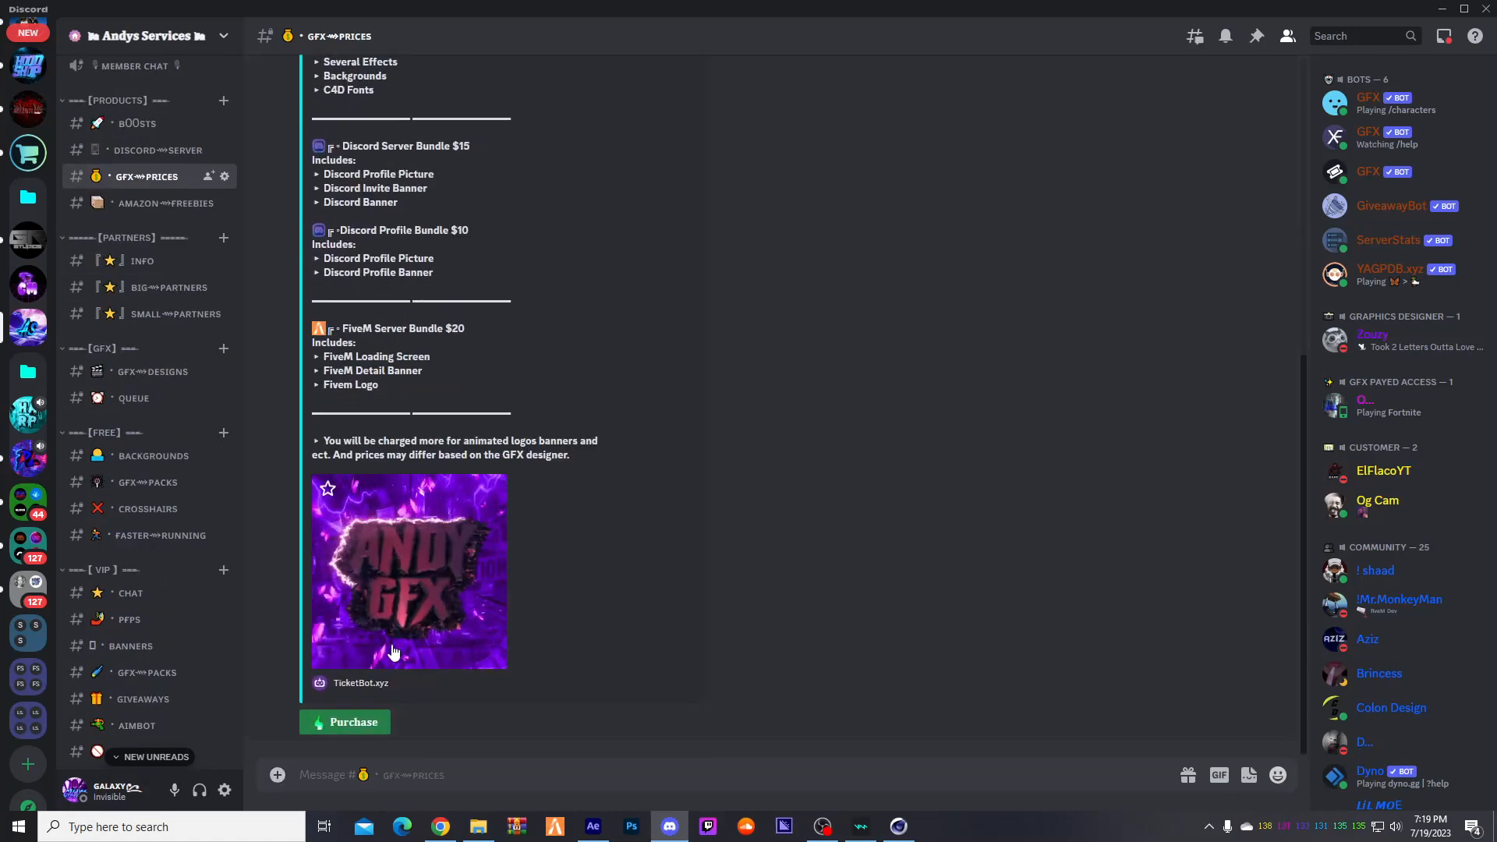
scroll(483, 483, up, 8)
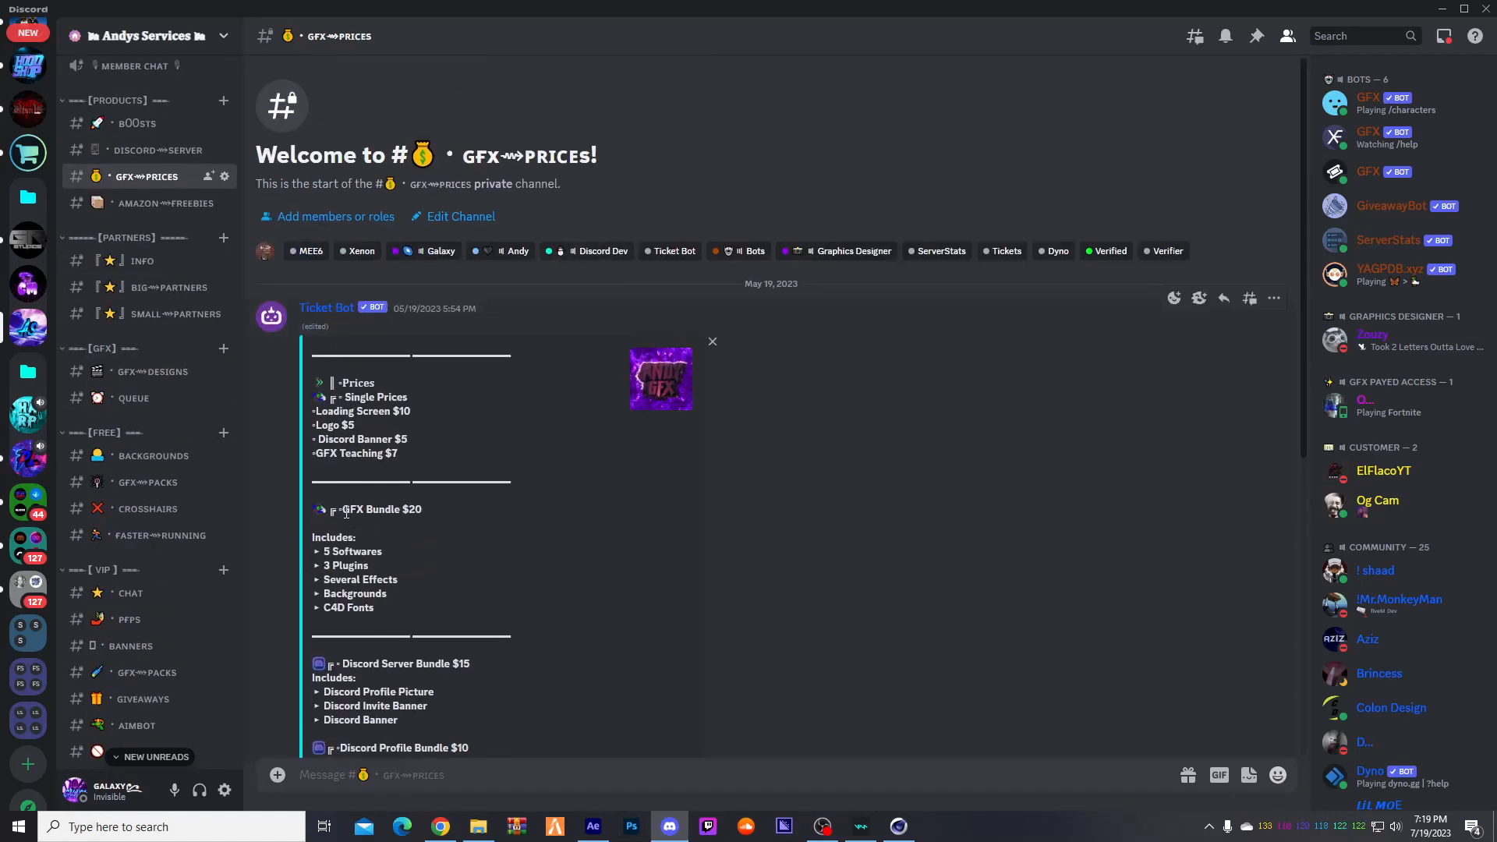
- Highlight the GFX Bundle price and its included items in the price list
click(466, 513)
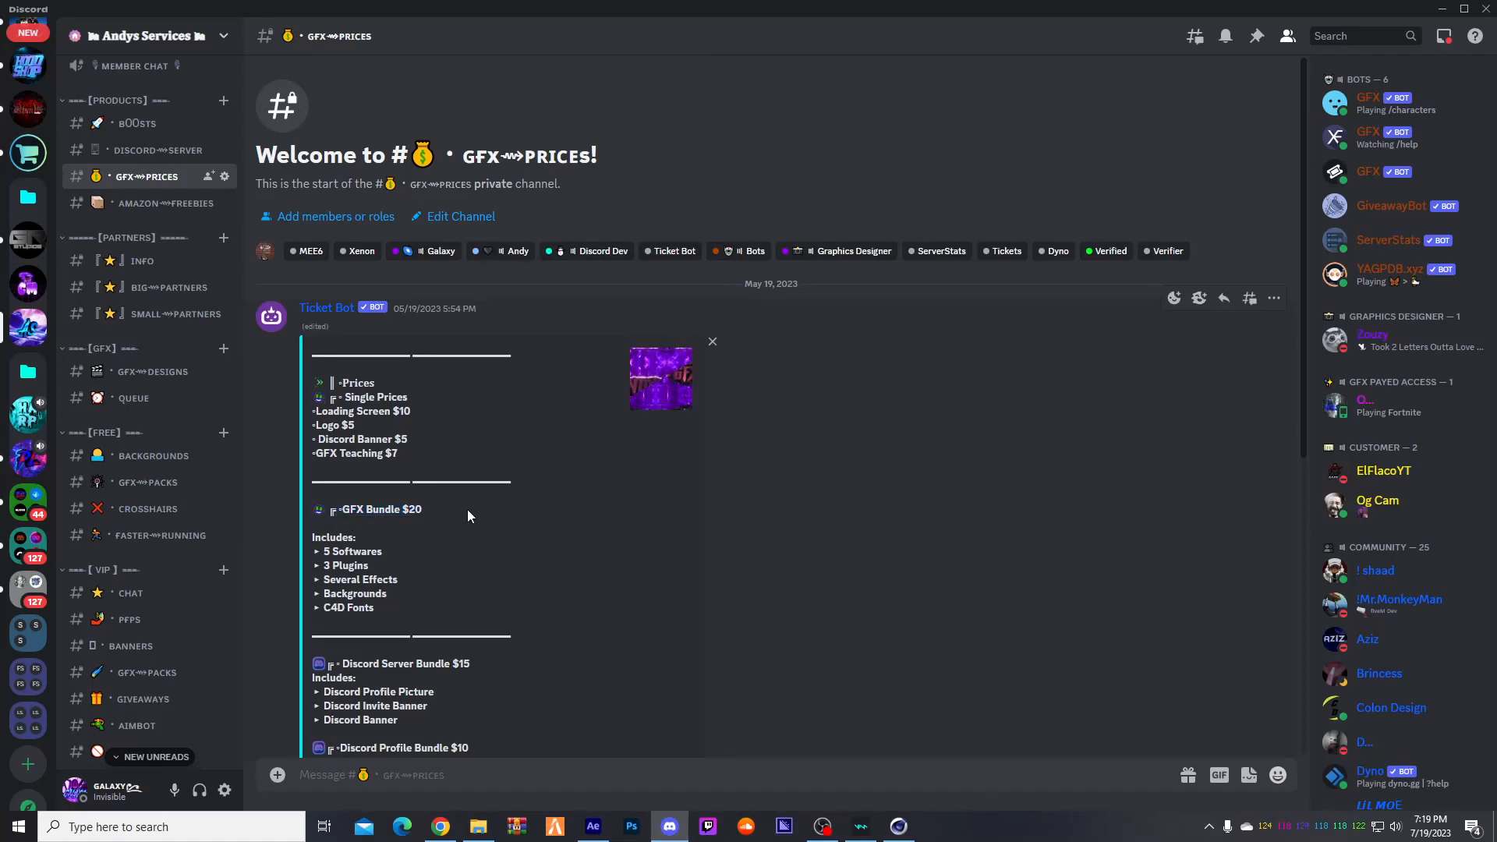
drag(416, 506, 413, 505)
double_click(422, 508)
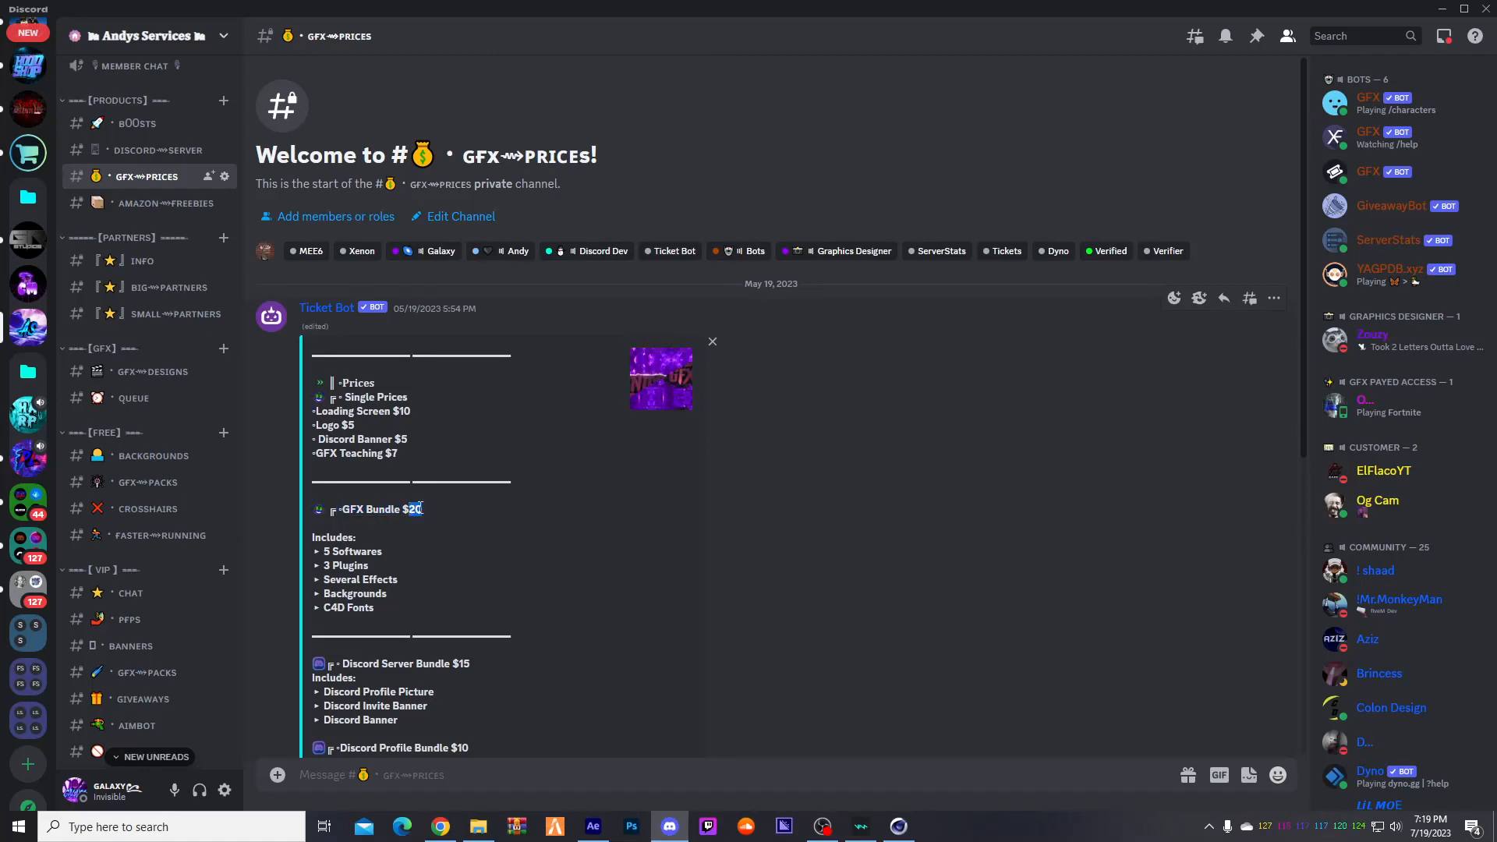
scroll(390, 398, down, 4)
drag(354, 231, 399, 268)
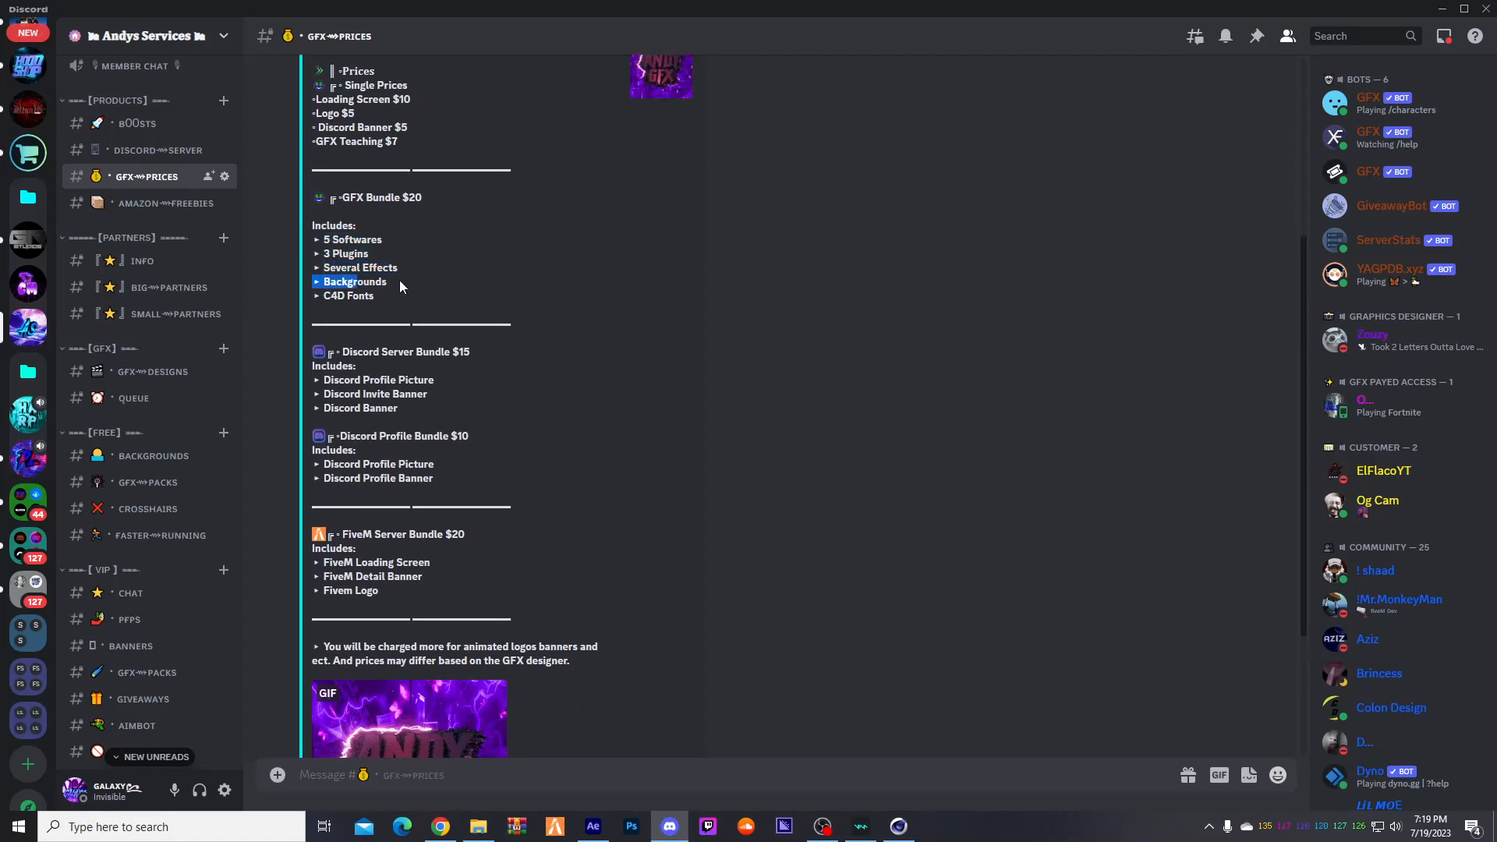
- Review the GFX Bundle Access category in the channel list and return to the start of the price list
scroll(142, 424, down, 3)
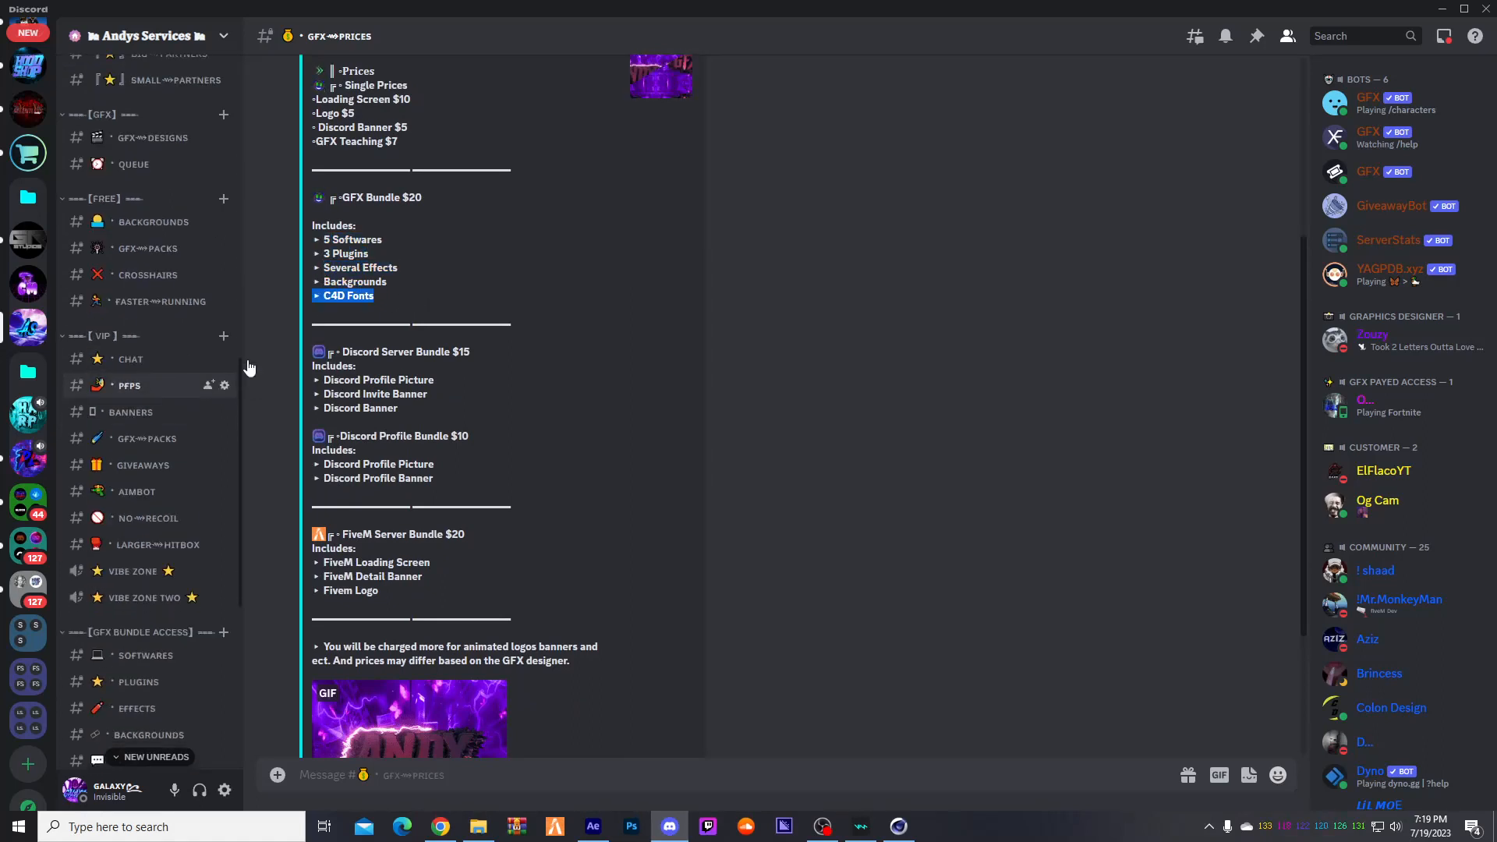
scroll(432, 218, up, 2)
scroll(449, 512, down, 1)
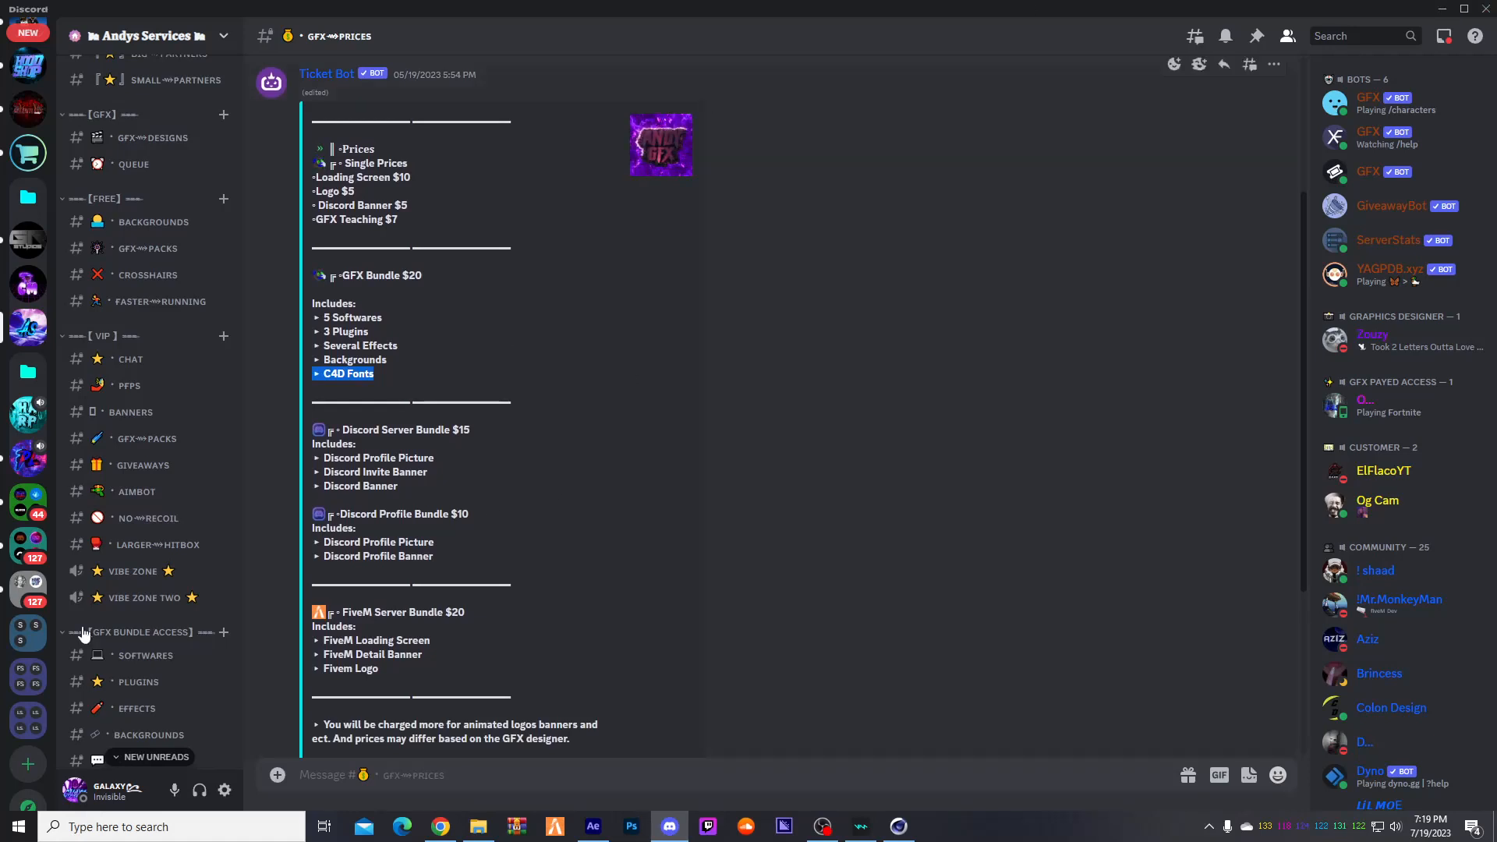
scroll(164, 501, up, 2)
scroll(165, 501, up, 6)
scroll(537, 428, up, 3)
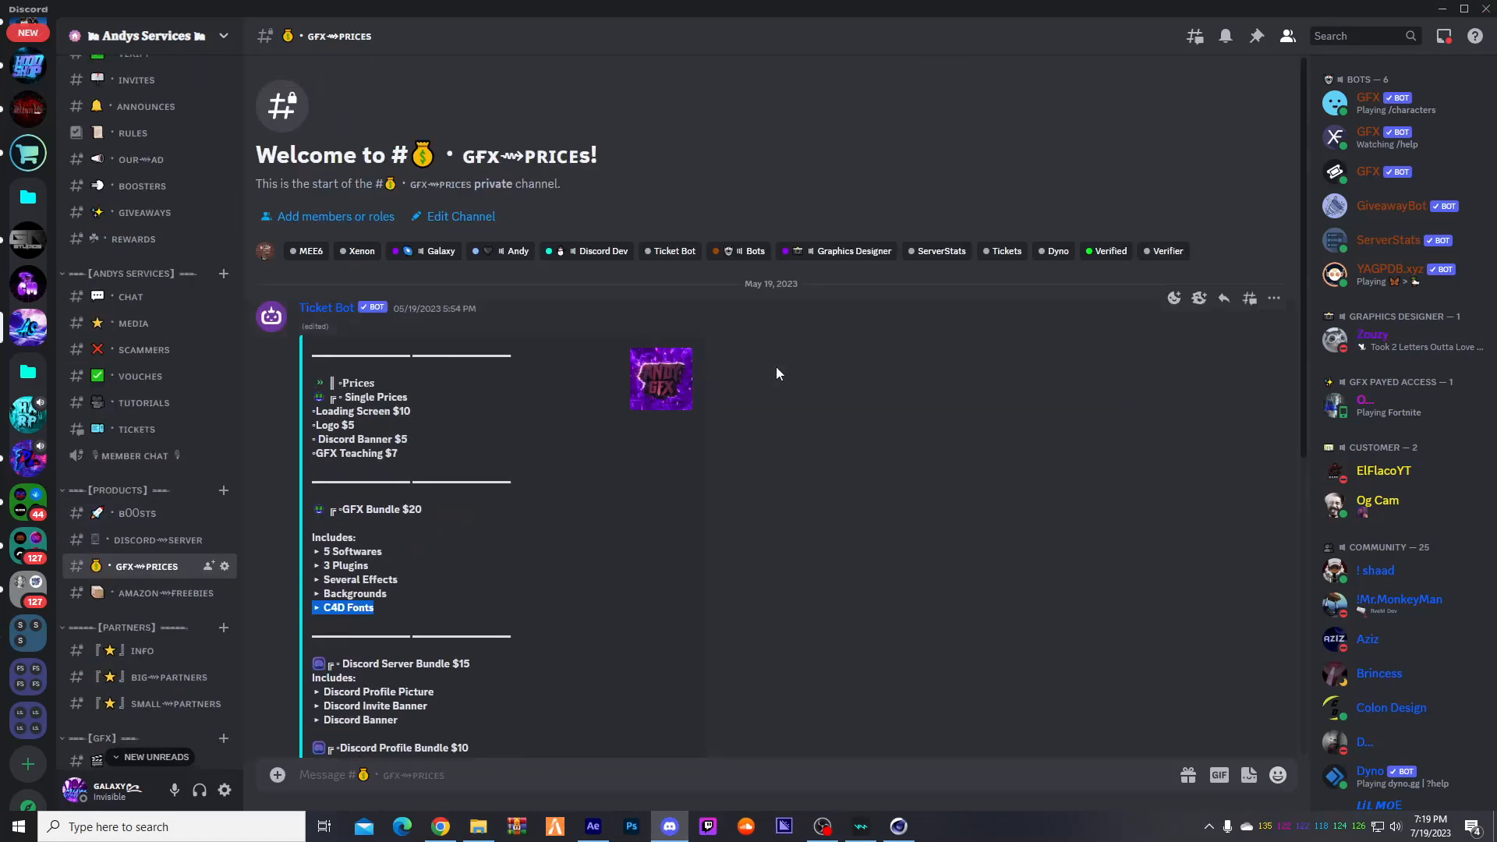
- Minimize Discord, play the Comp 1_4_1 video from the Designs folder full screen, and close it
click(1442, 9)
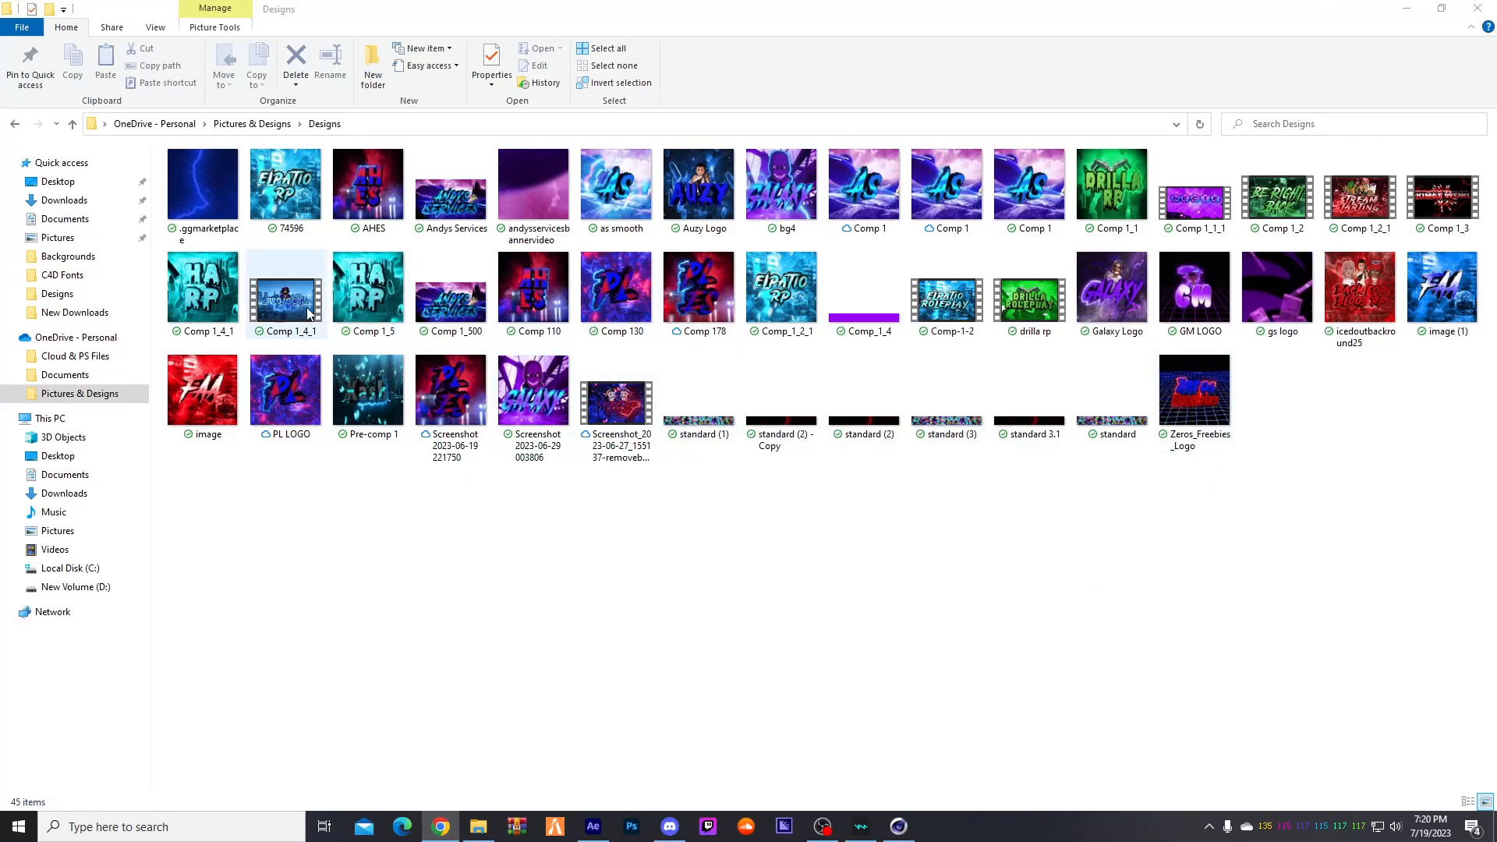
double_click(286, 301)
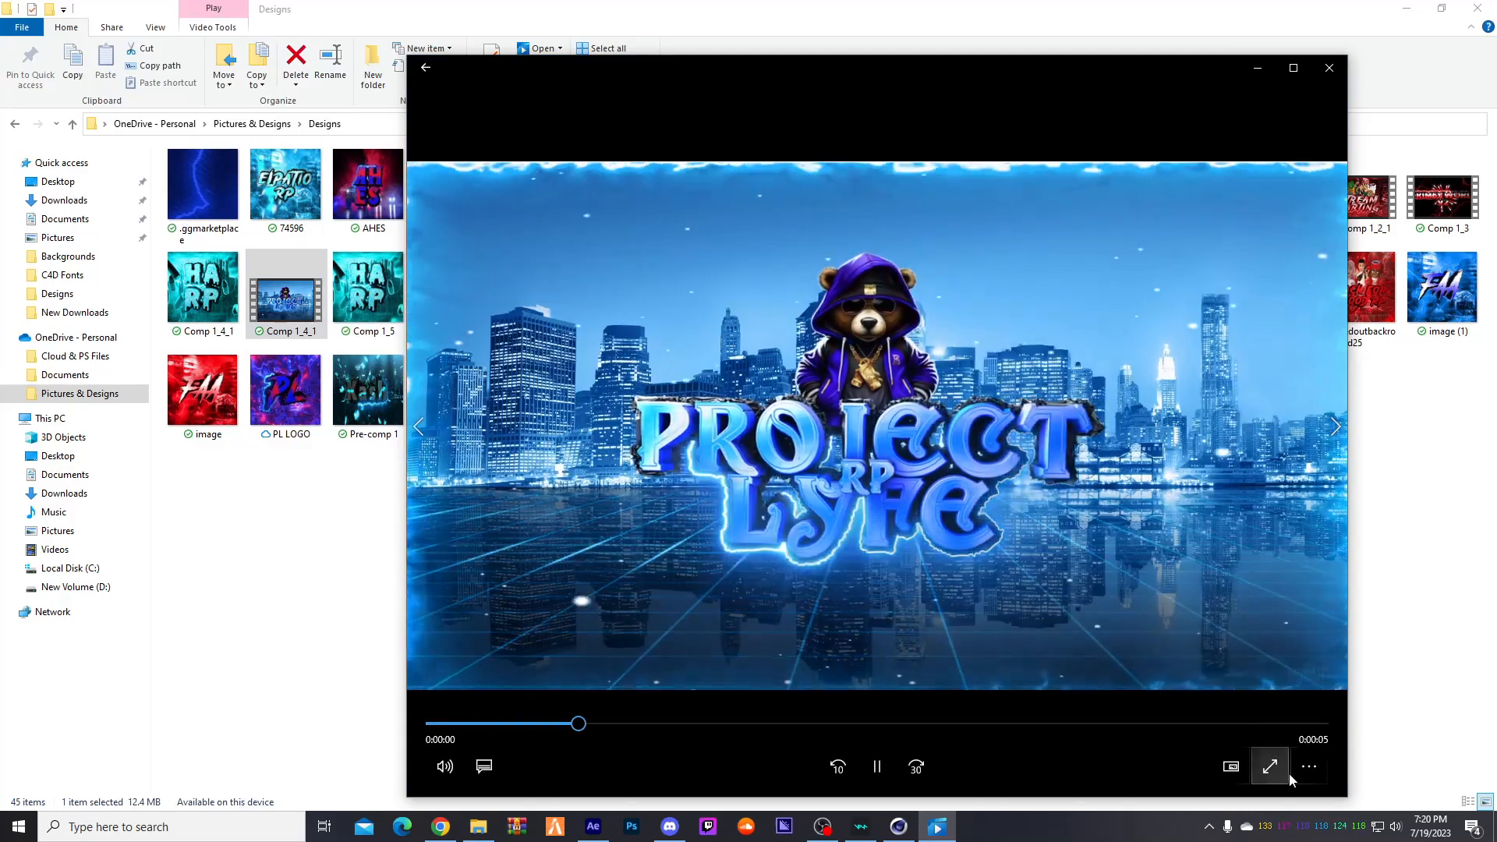
click(1282, 770)
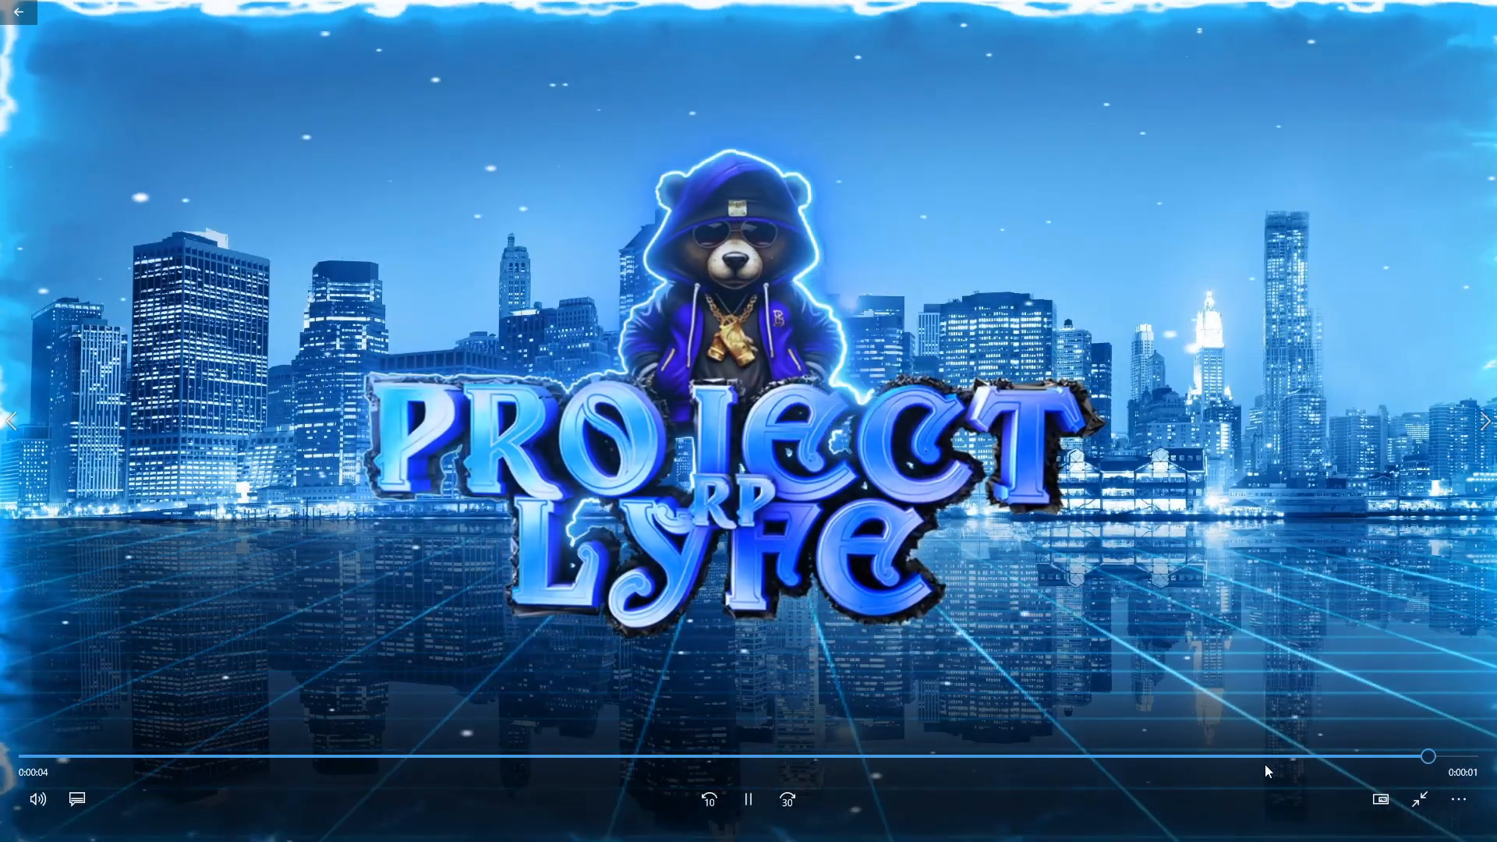
click(1420, 799)
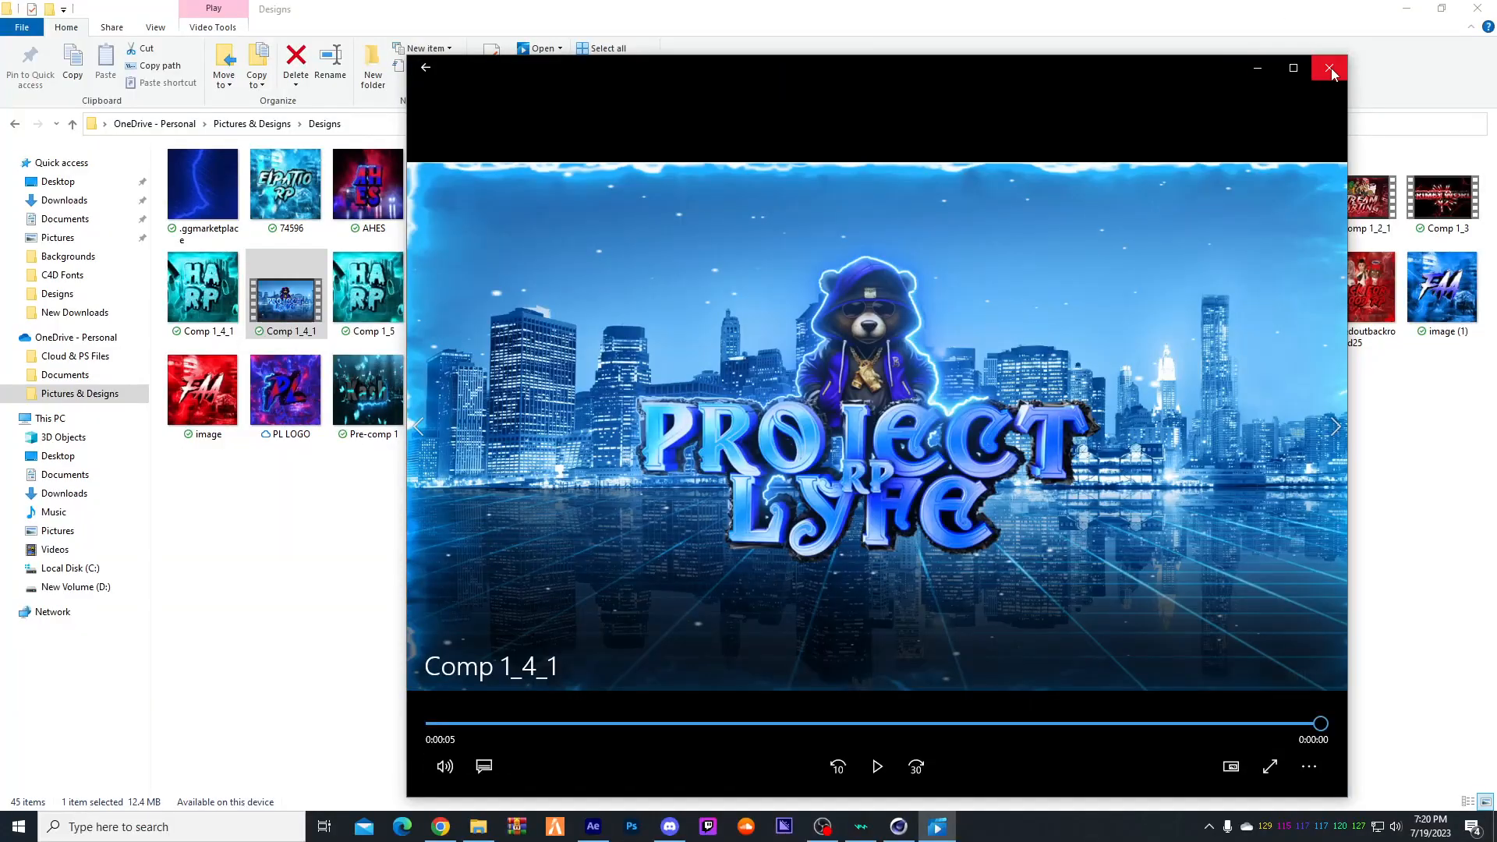
click(1330, 70)
- Replay the Comp 1_4_1 video full screen and close the player
double_click(304, 308)
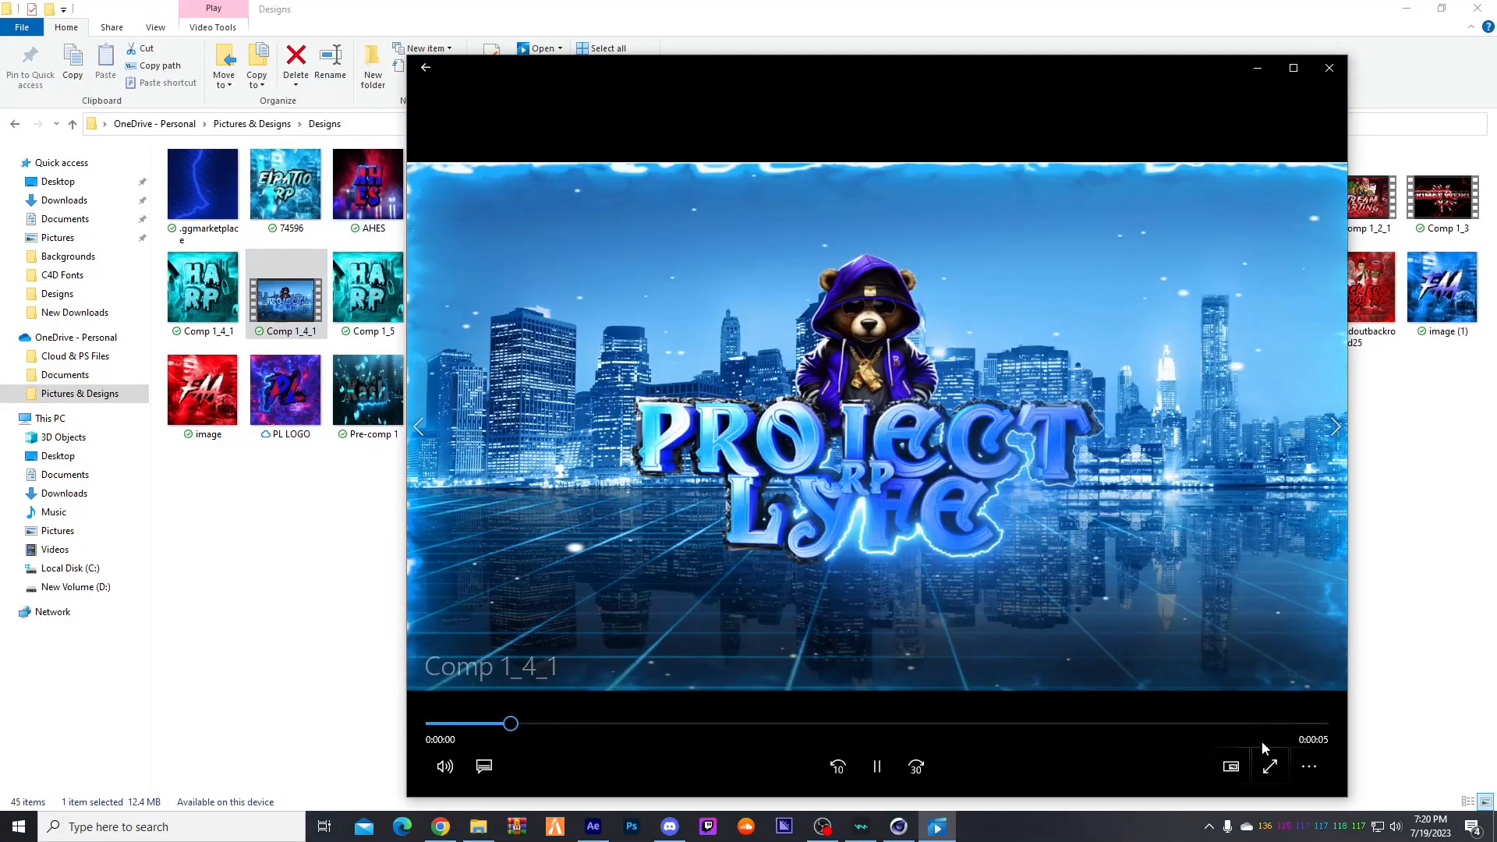
click(1261, 758)
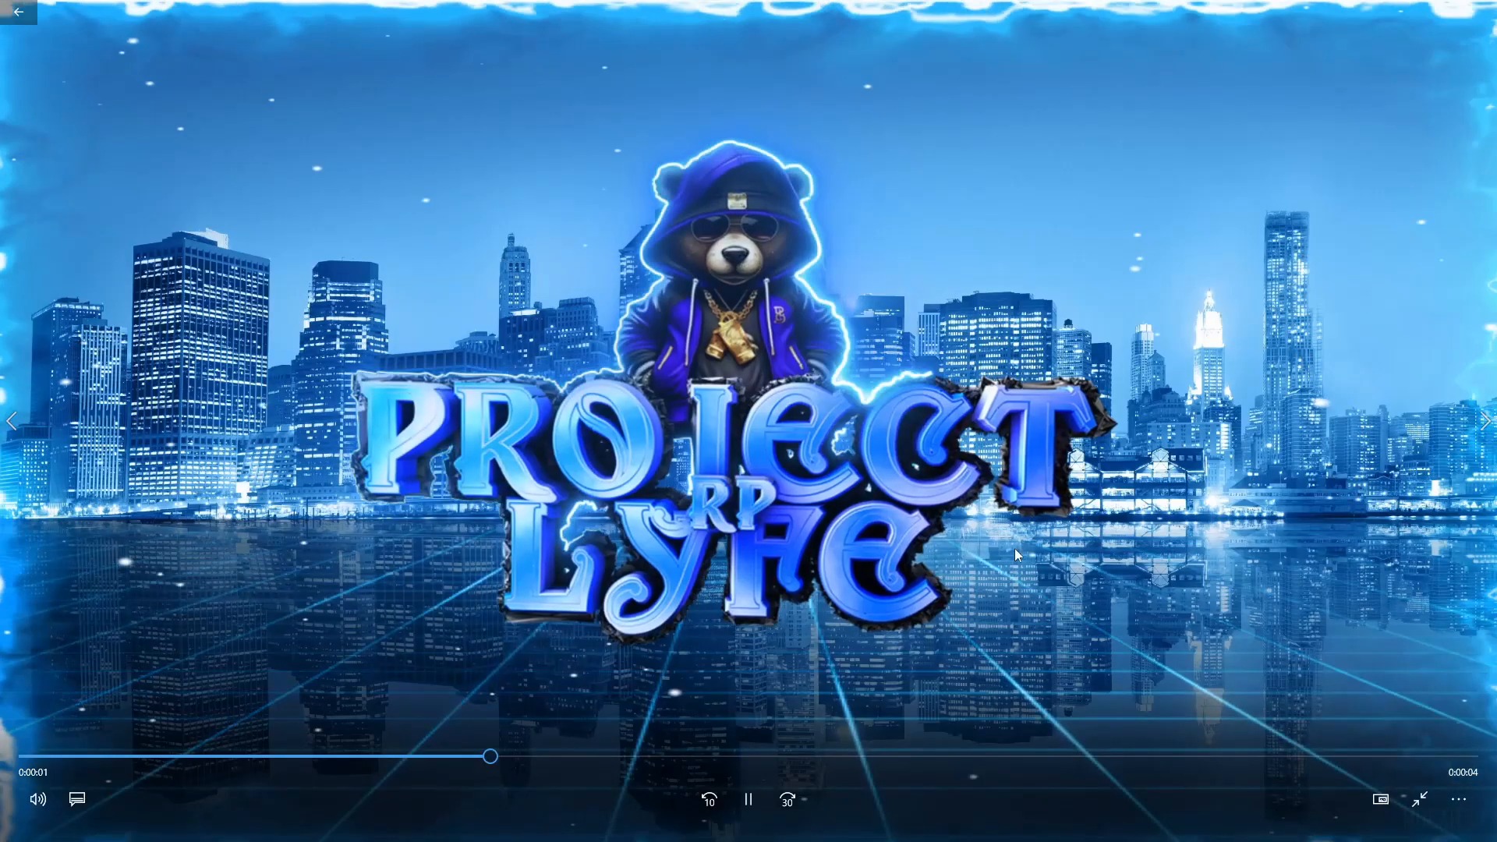
click(1420, 800)
click(1335, 80)
- Play the Comp 1_3 and Comp 1_2 videos from the Designs folder, closing the player after each one
double_click(1442, 199)
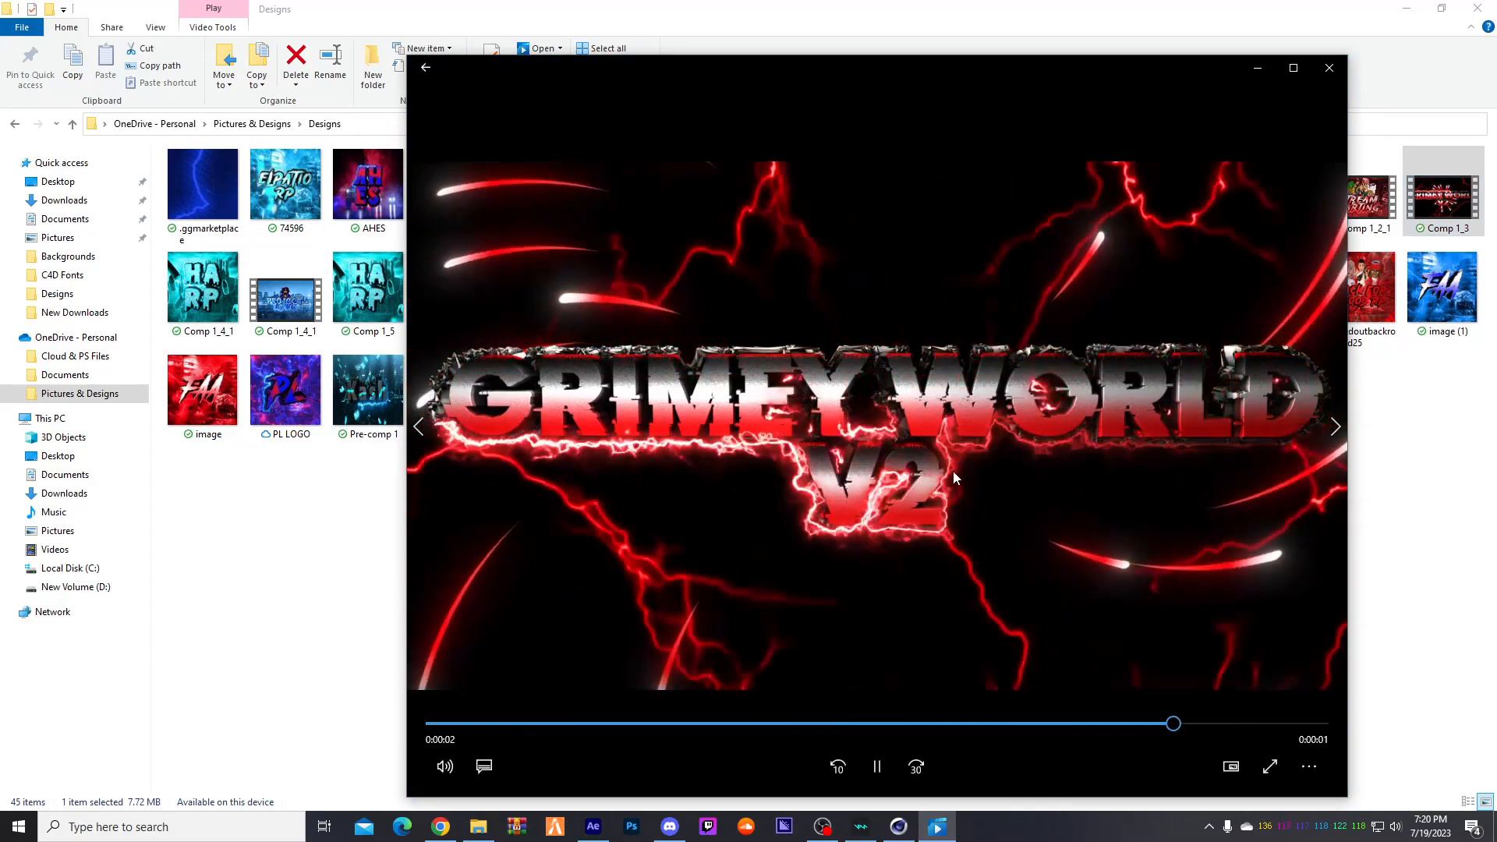
click(1330, 67)
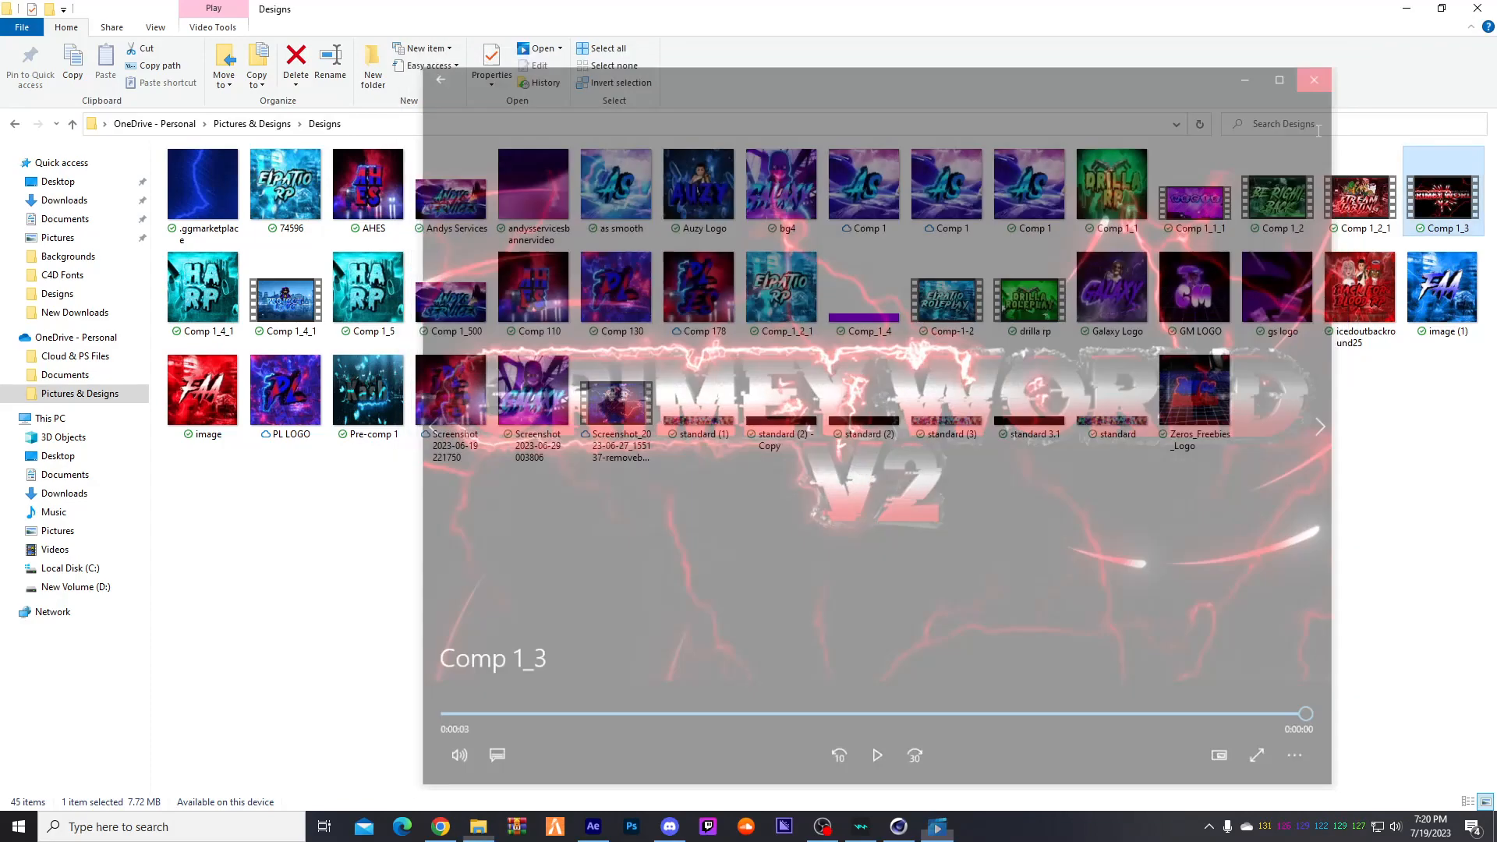
click(1299, 205)
double_click(1299, 204)
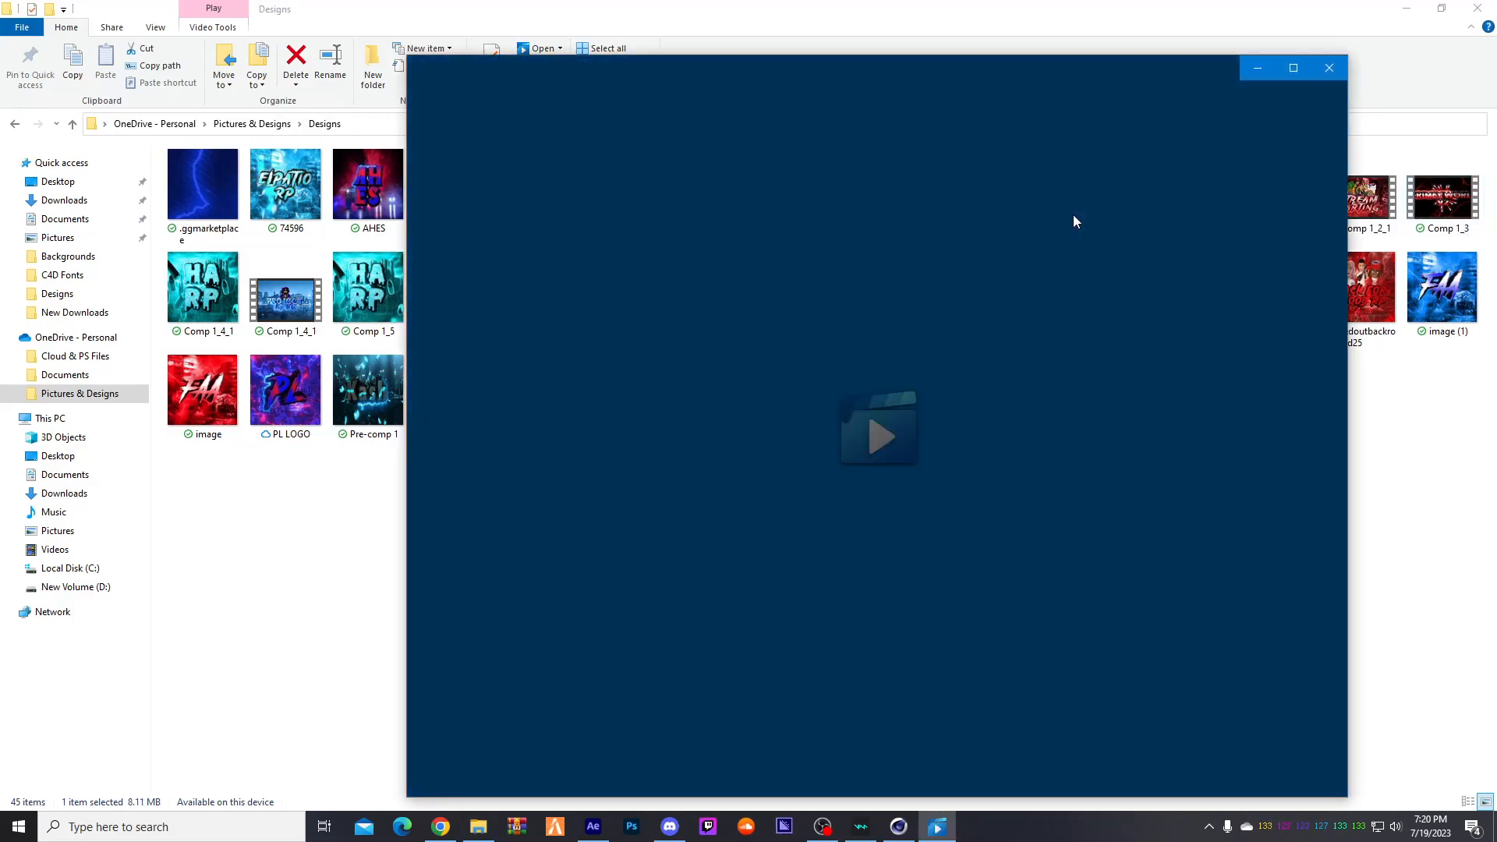
click(1338, 70)
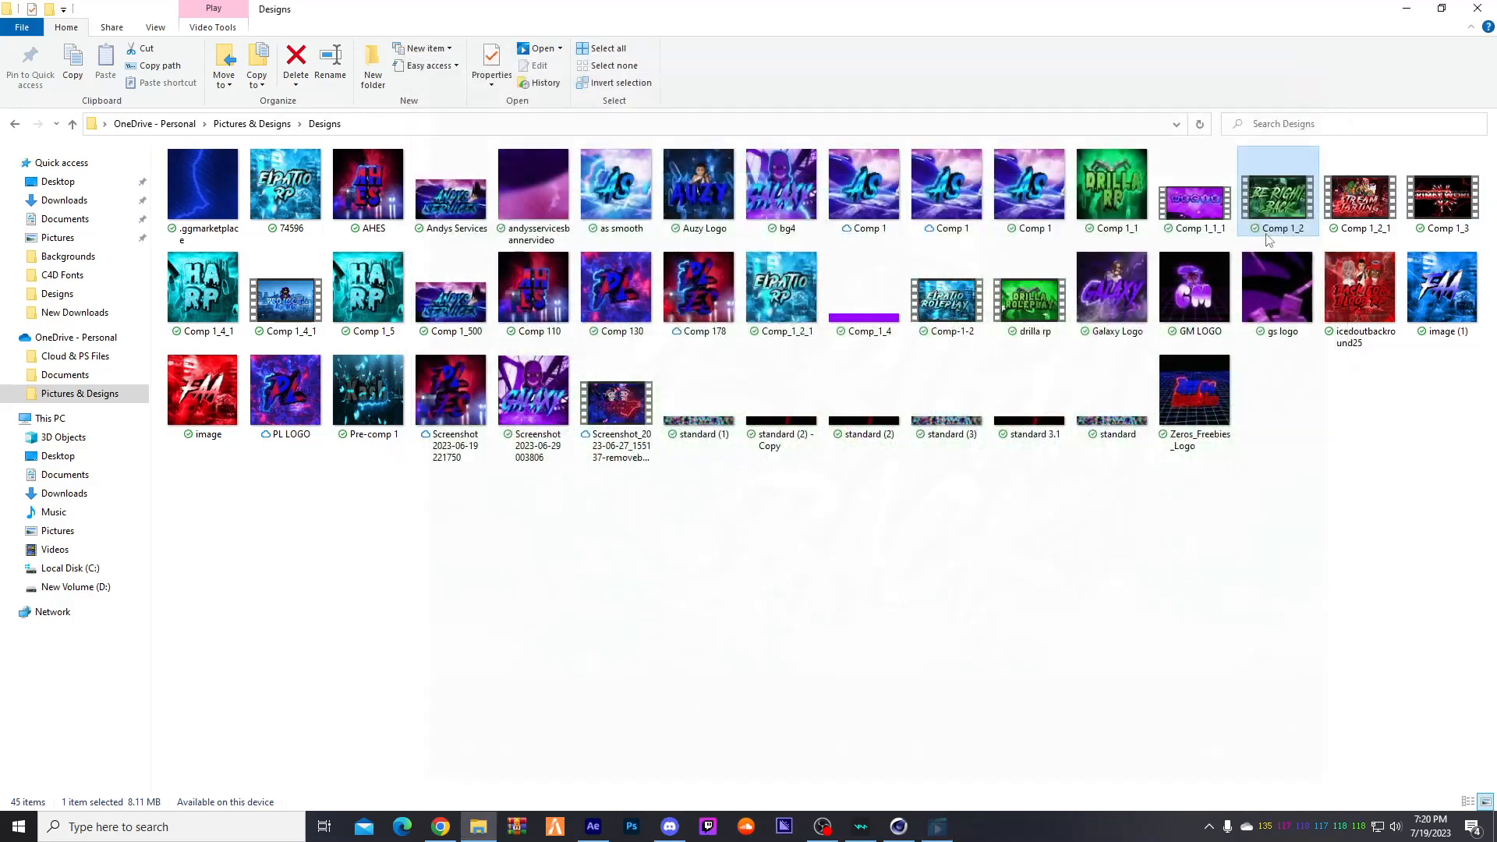
- View the as smooth GIF from the Designs folder twice, closing the image viewer each time
click(1111, 191)
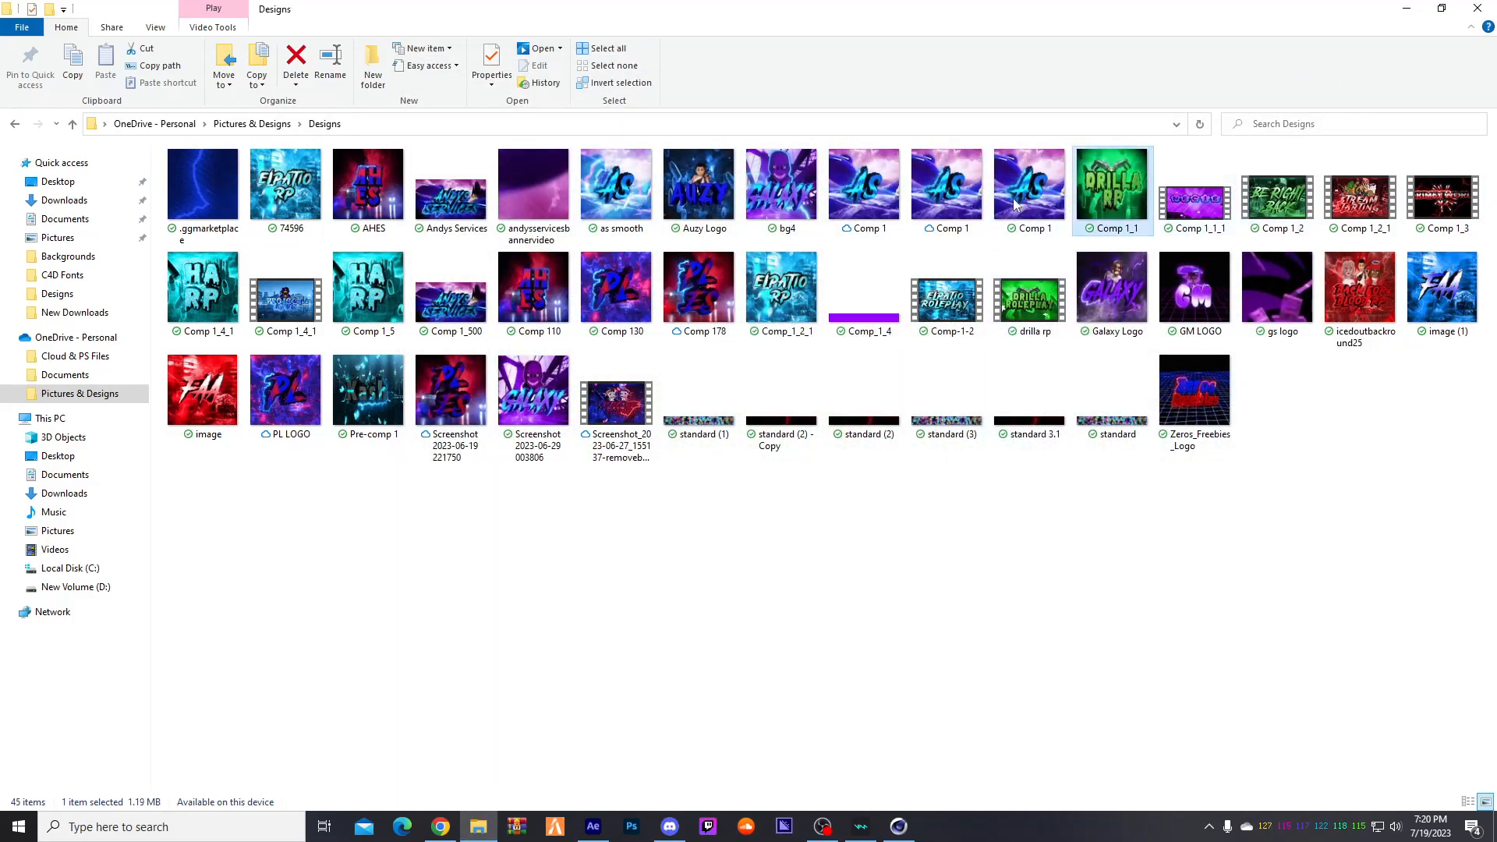
double_click(624, 181)
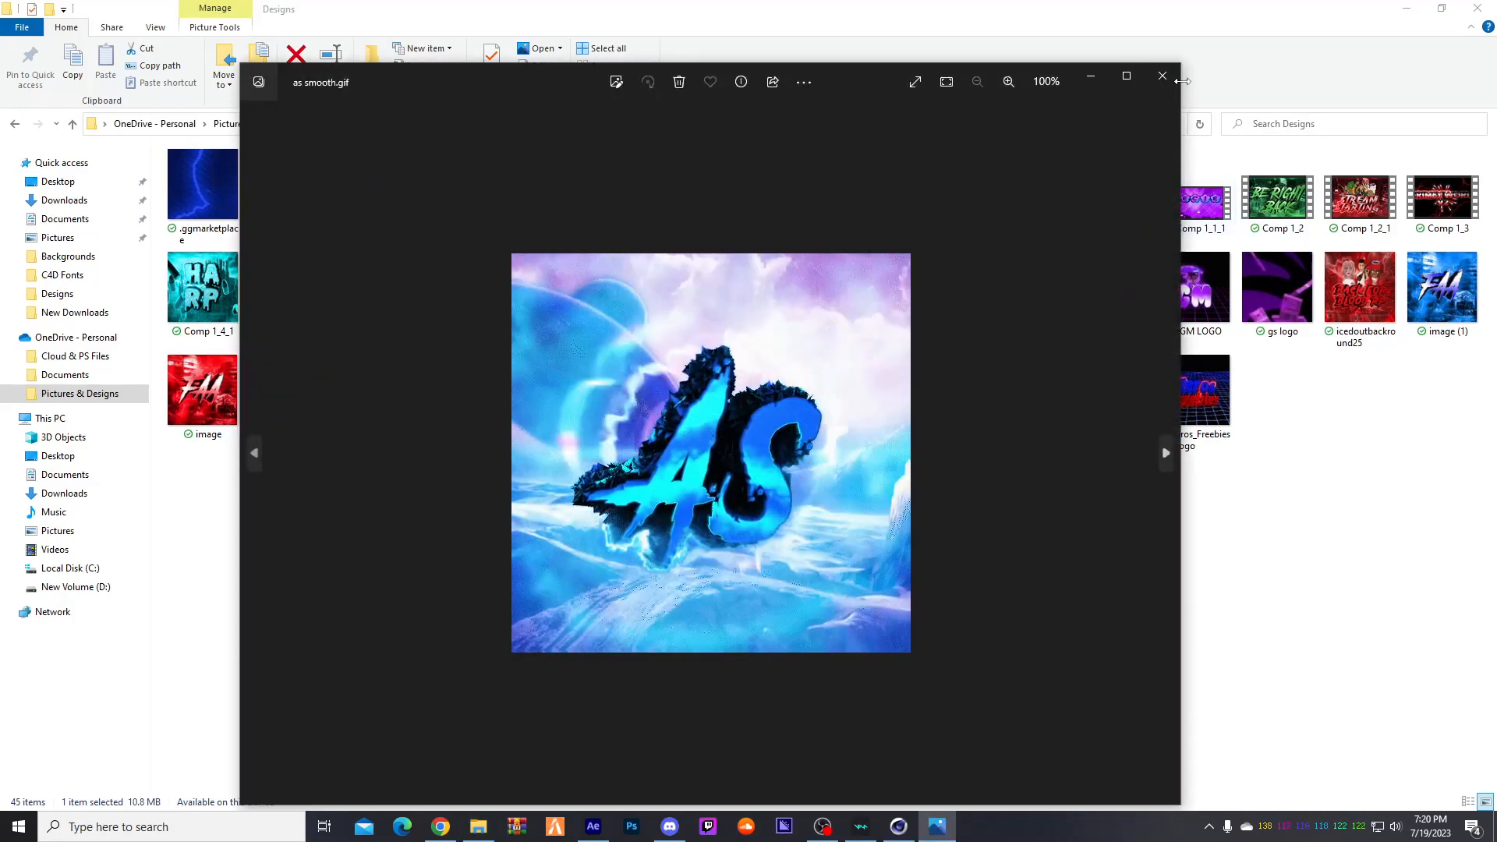
click(1162, 77)
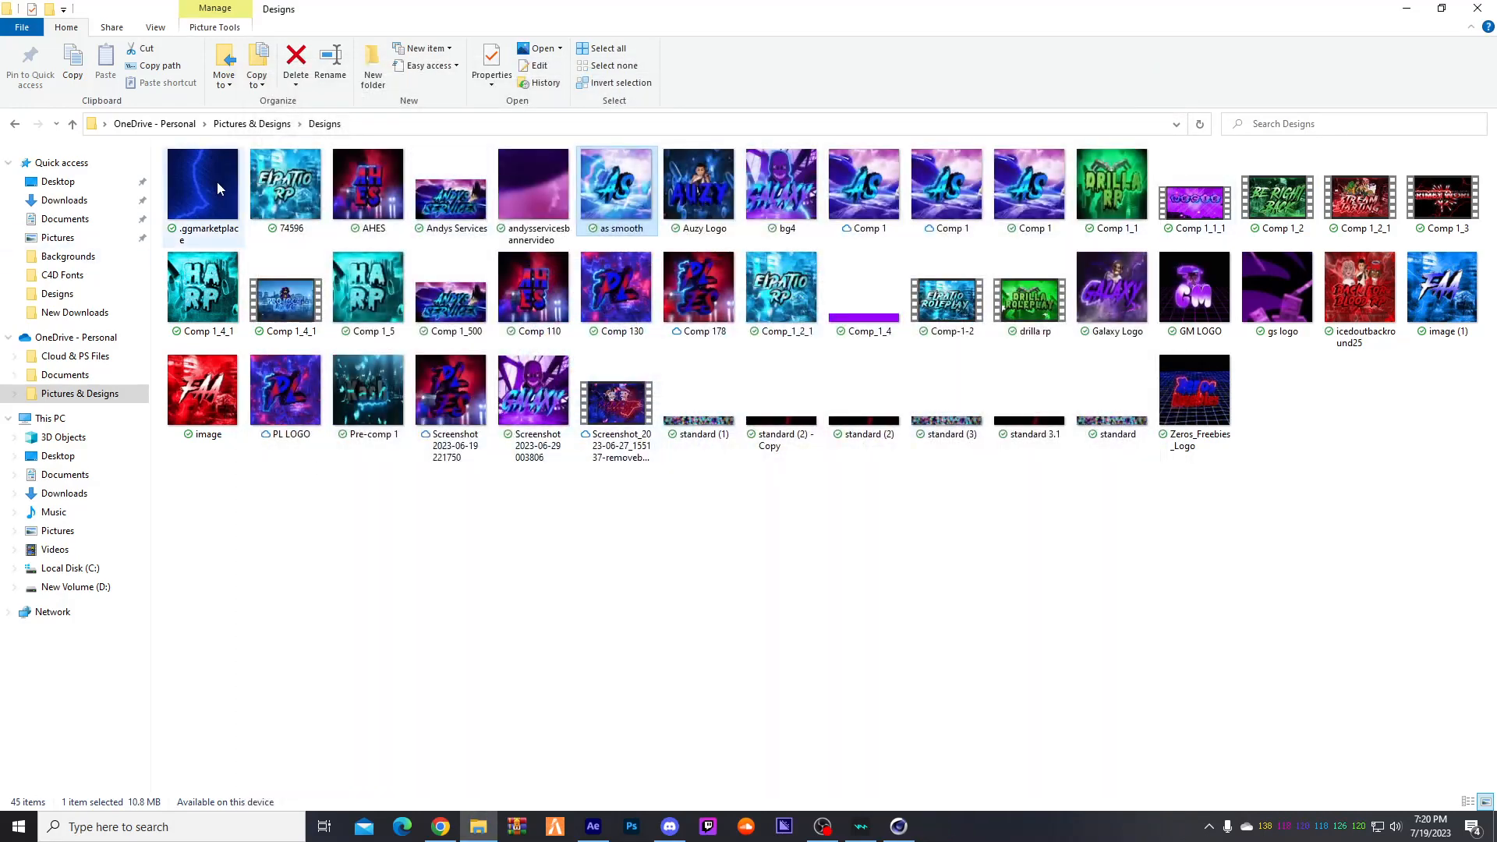
double_click(586, 187)
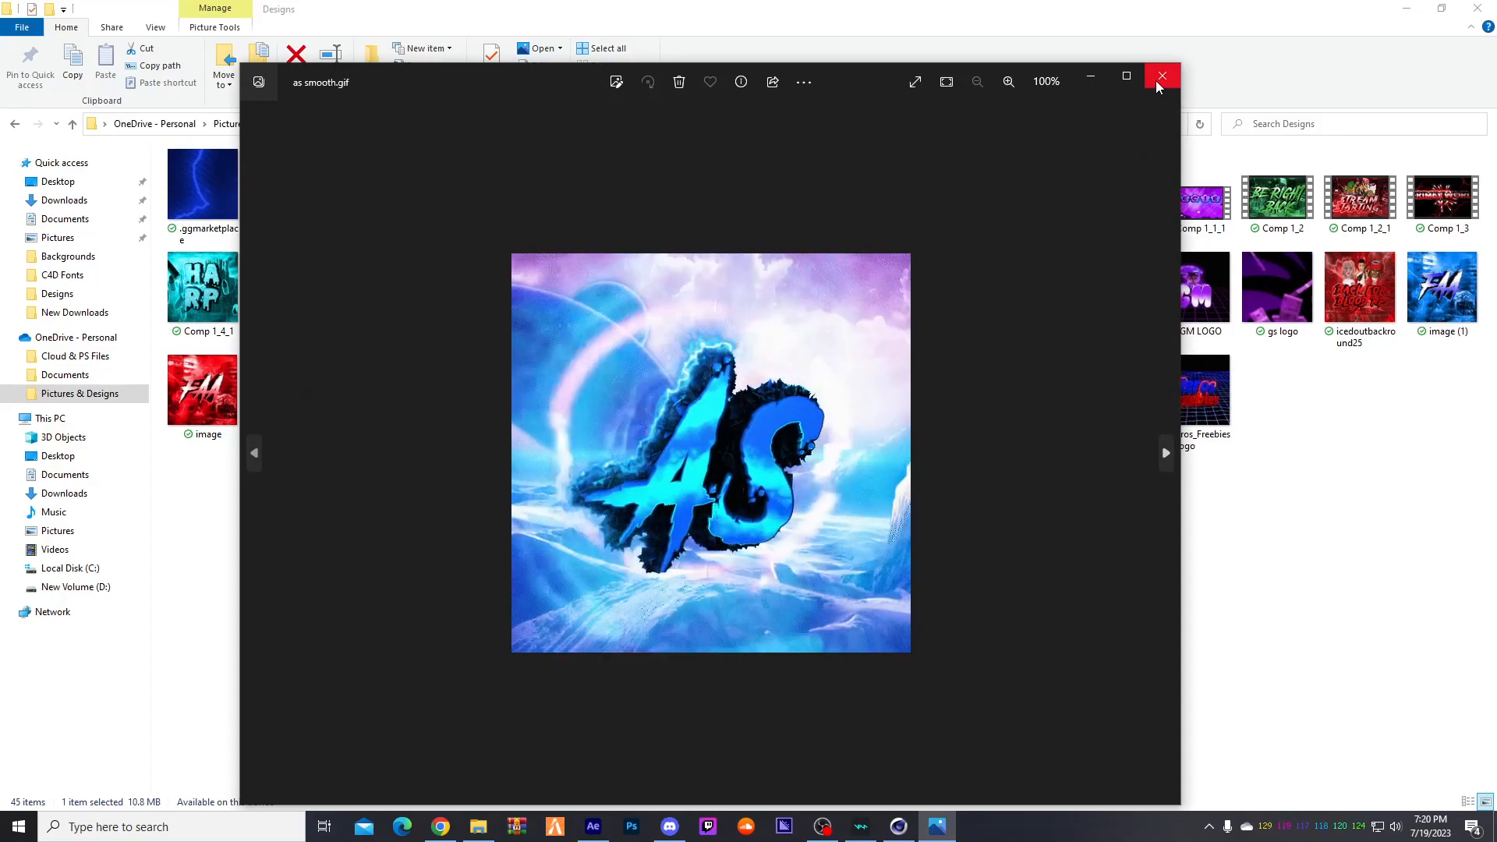
click(1161, 75)
- View the Comp 130 image and close it, and try to open PL LOGO, cancelling its download
double_click(616, 288)
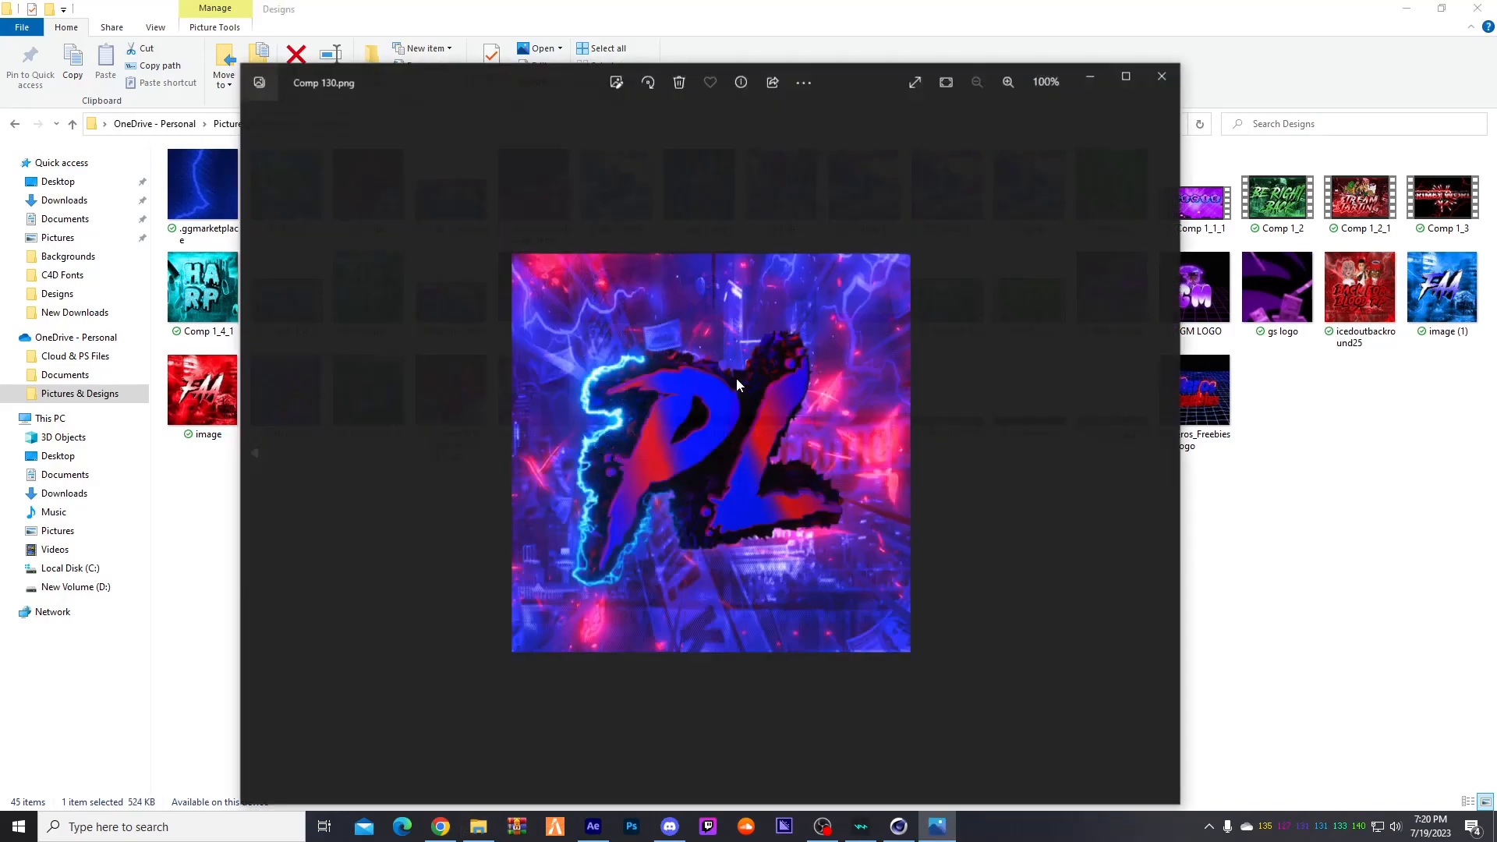
click(1161, 77)
double_click(281, 405)
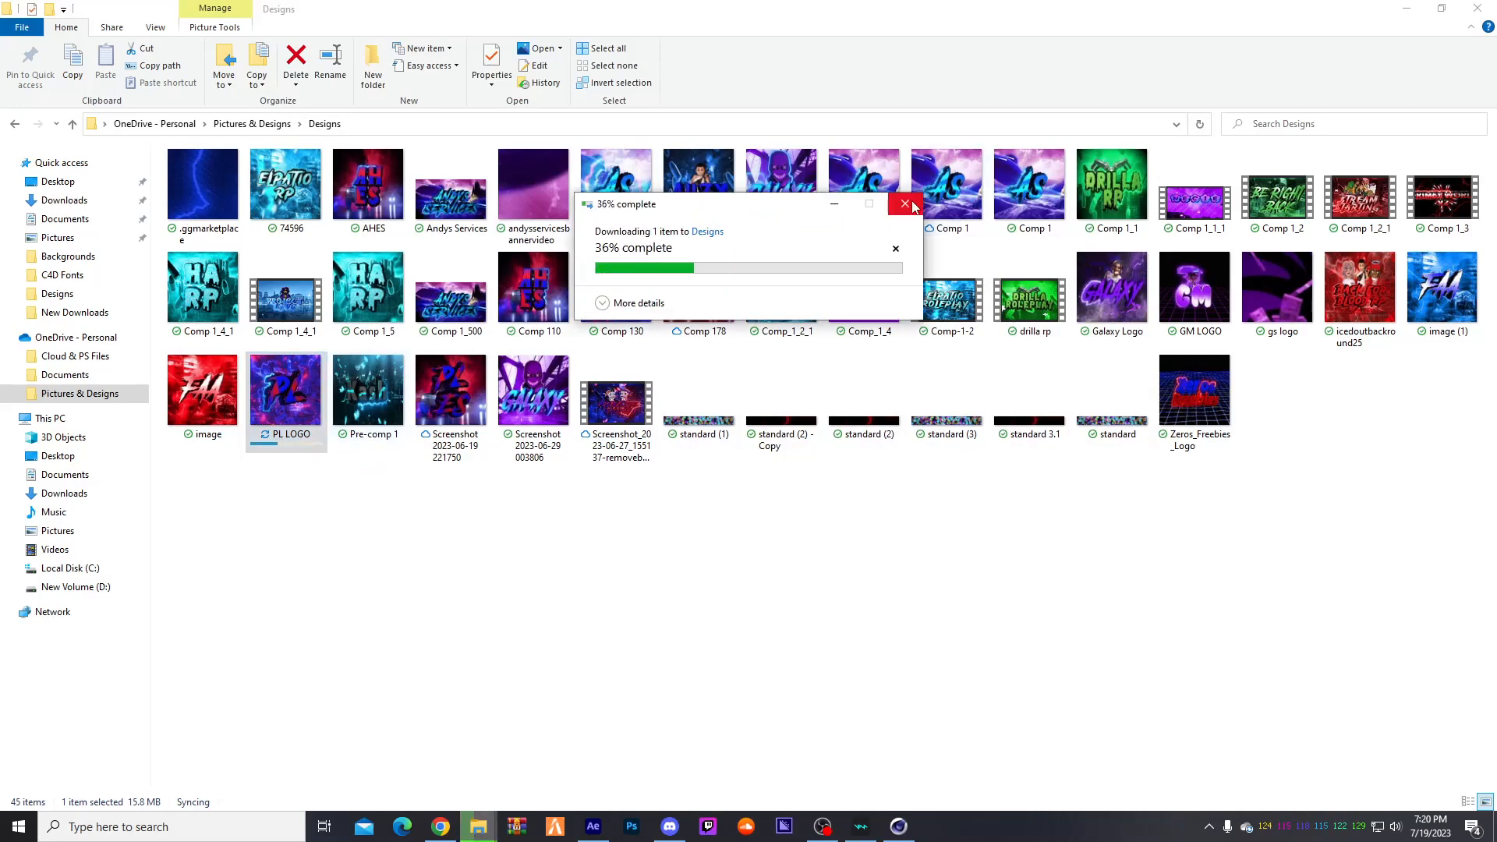
click(889, 209)
- View the red image.png logo and the Comp 1_4_1 GIF, closing the viewer after each one
double_click(226, 390)
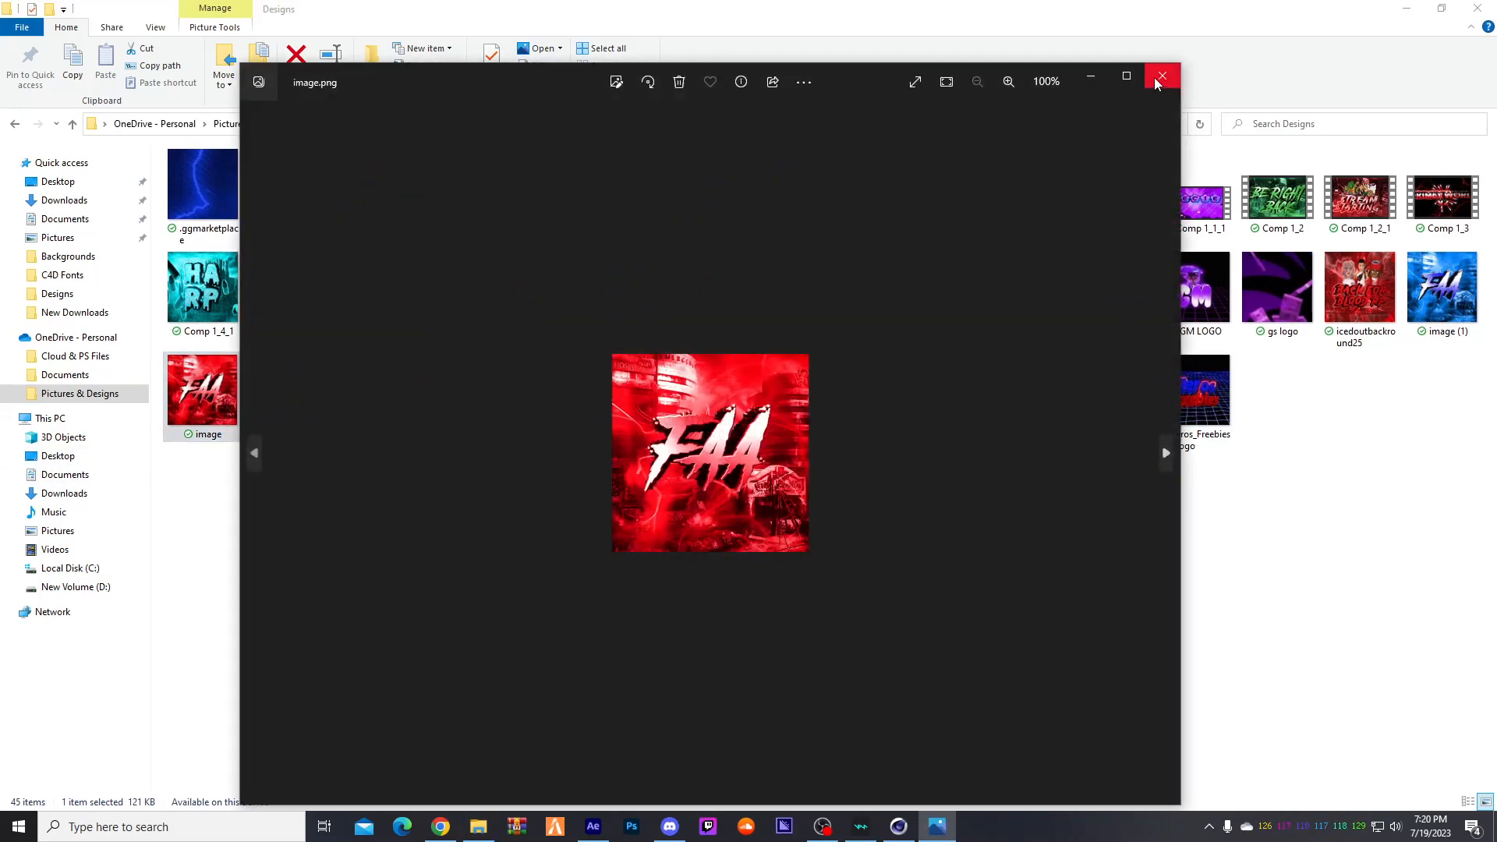
click(1157, 82)
click(212, 288)
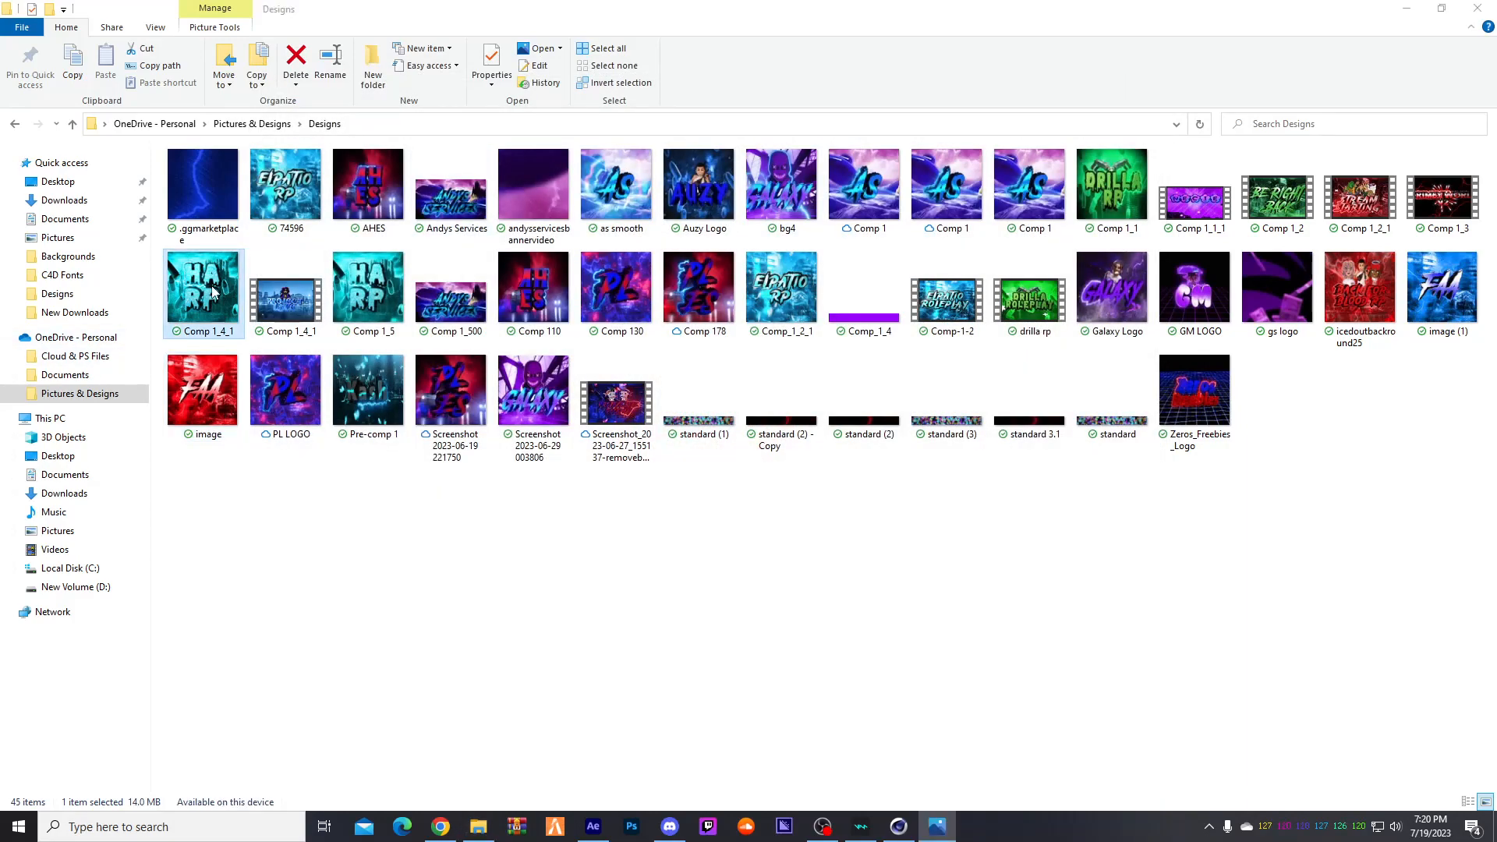
double_click(212, 290)
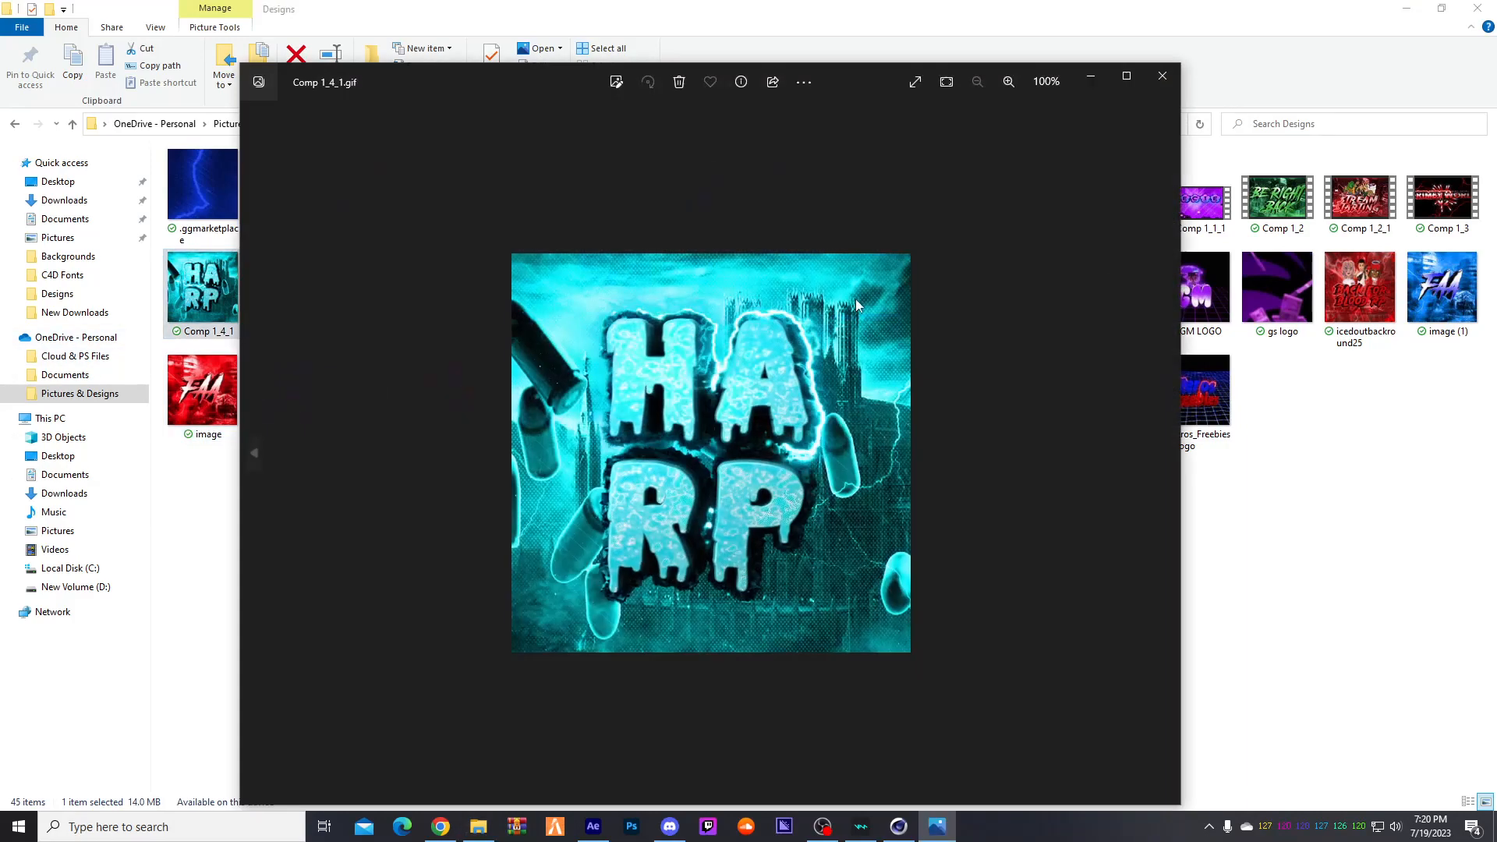
click(1163, 81)
- Play the Comp-1-2 and andysservicesbannervideo videos, closing the player after each one
double_click(947, 312)
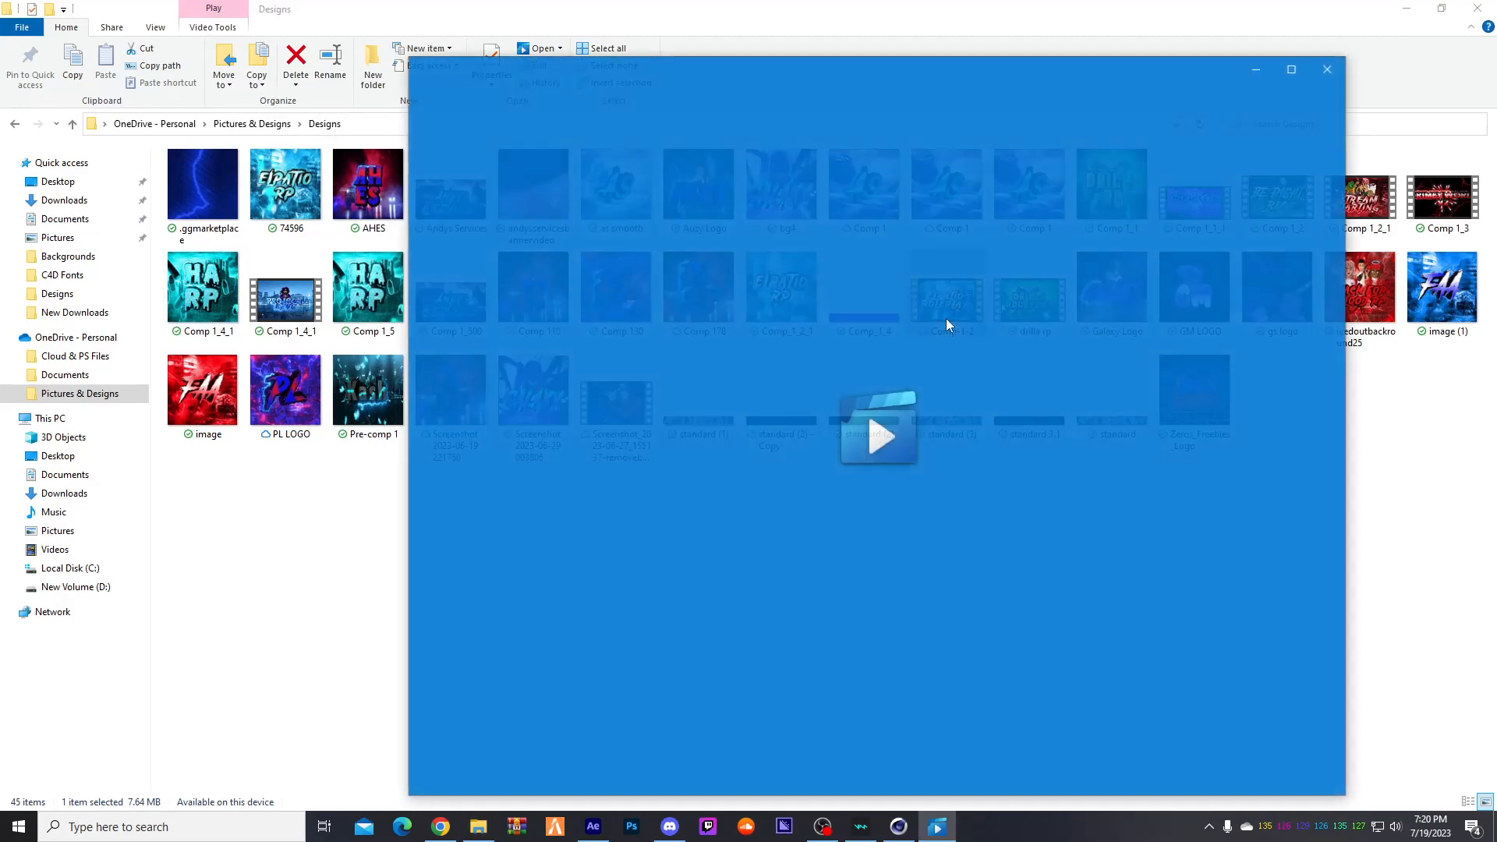
click(1329, 68)
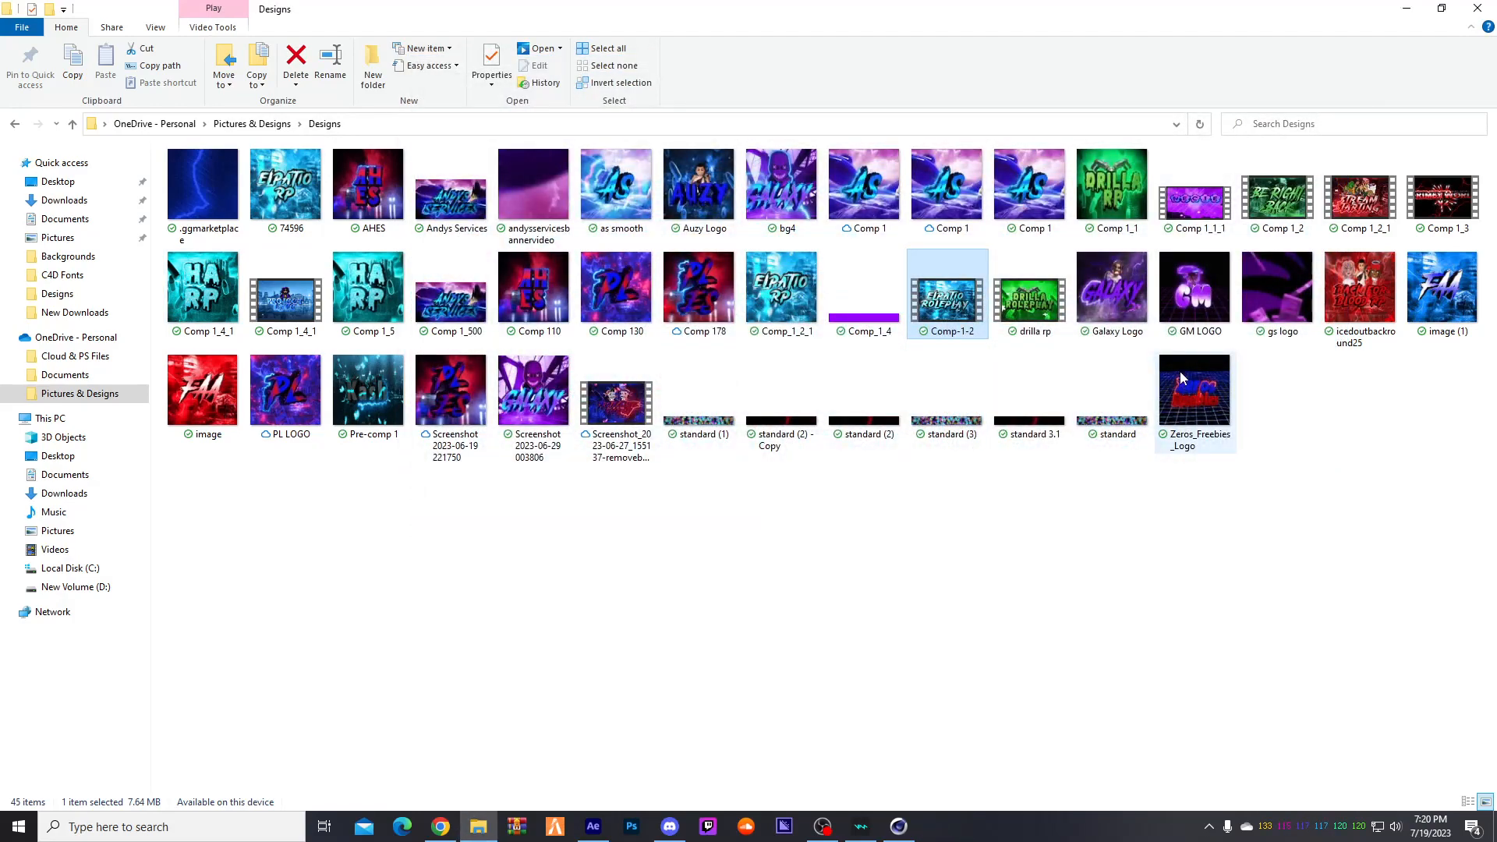
double_click(520, 164)
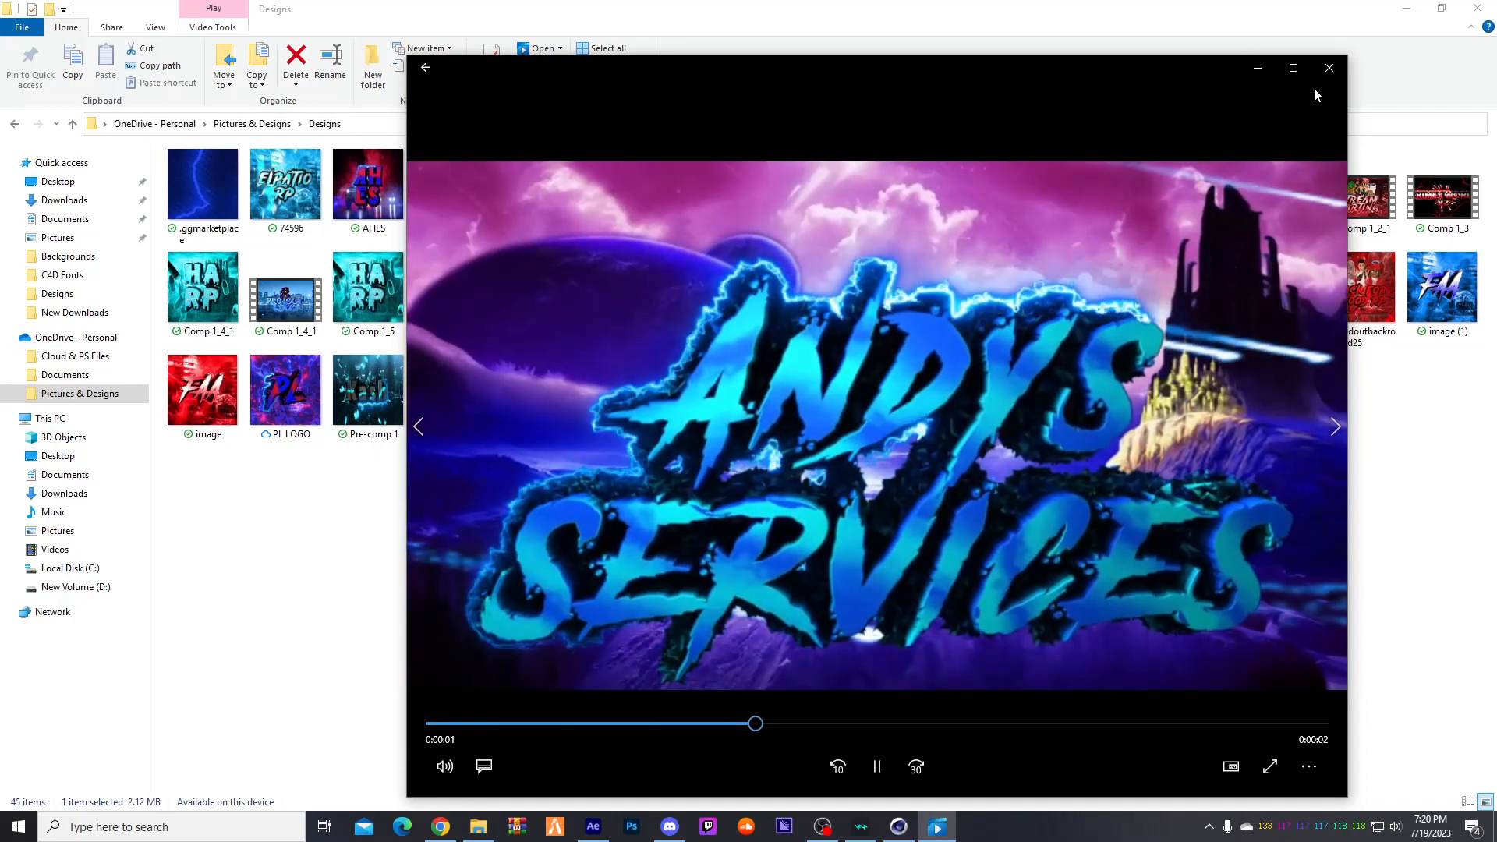
click(1329, 68)
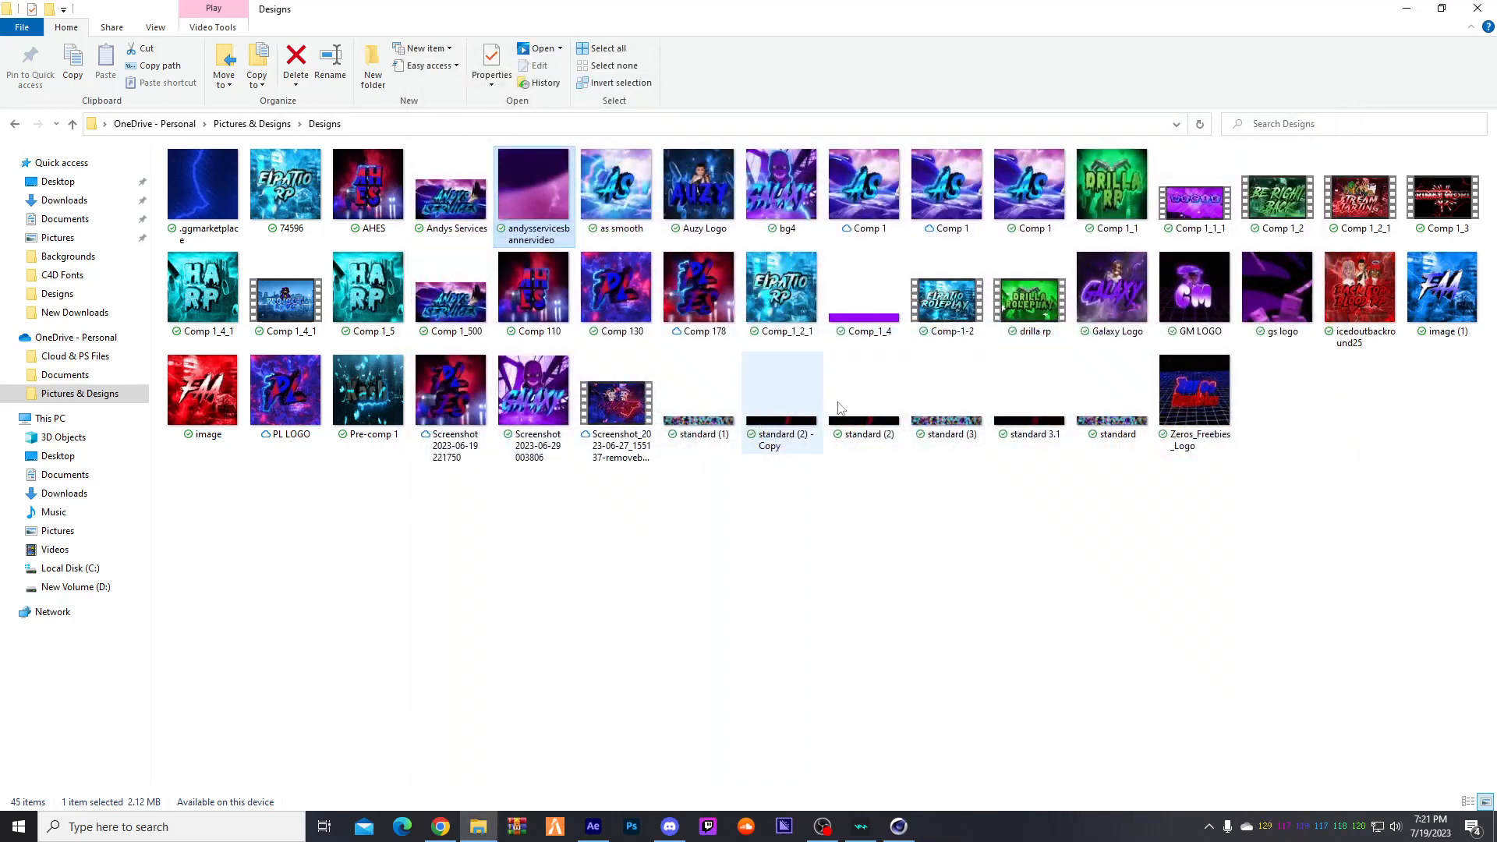
- Clear the file selection and close the Designs folder window
drag(618, 572, 895, 512)
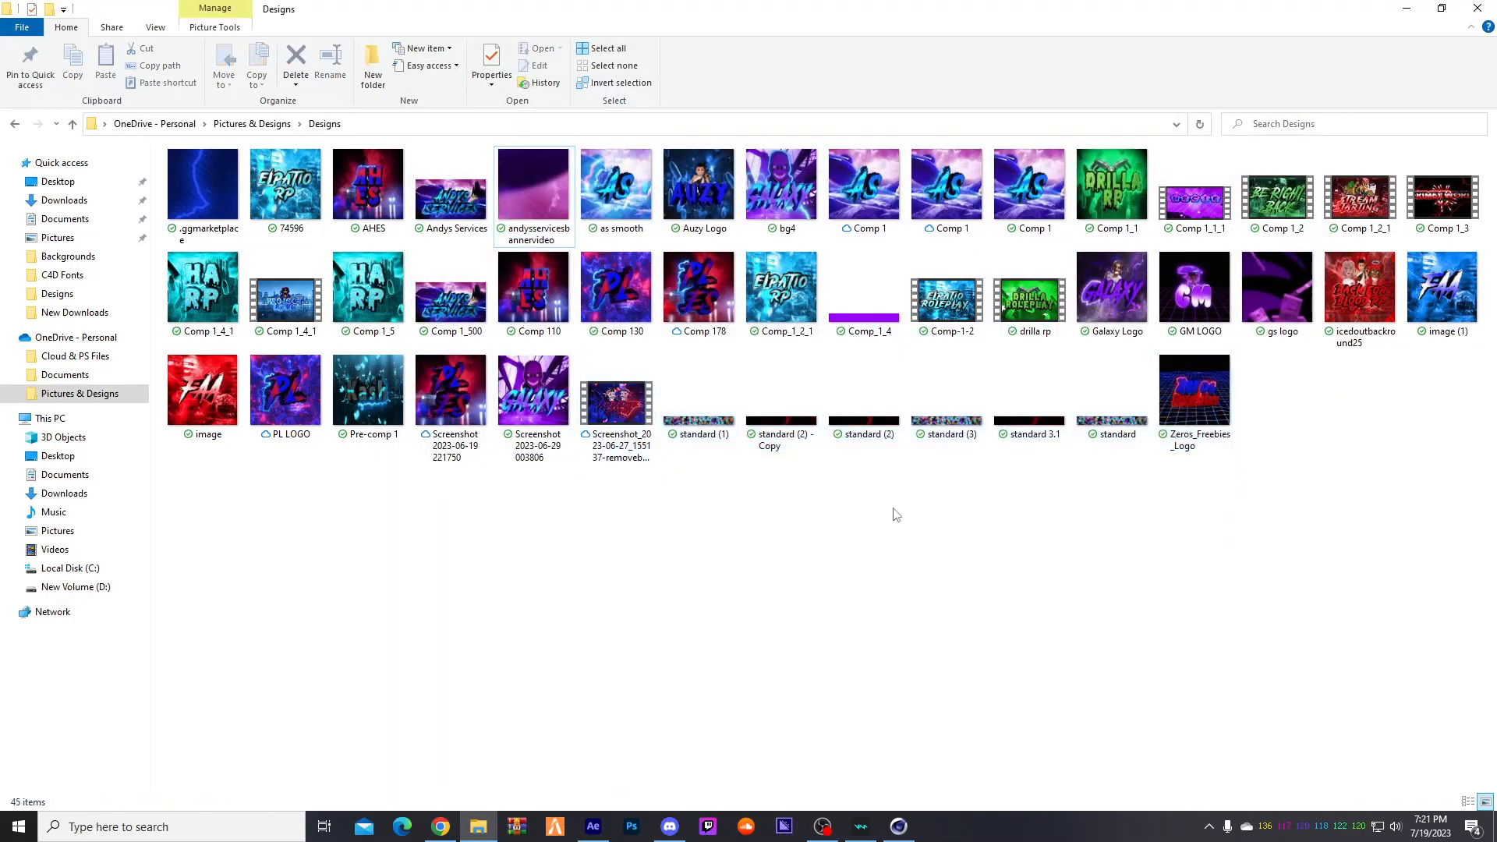
drag(552, 507, 1433, 515)
click(1466, 8)
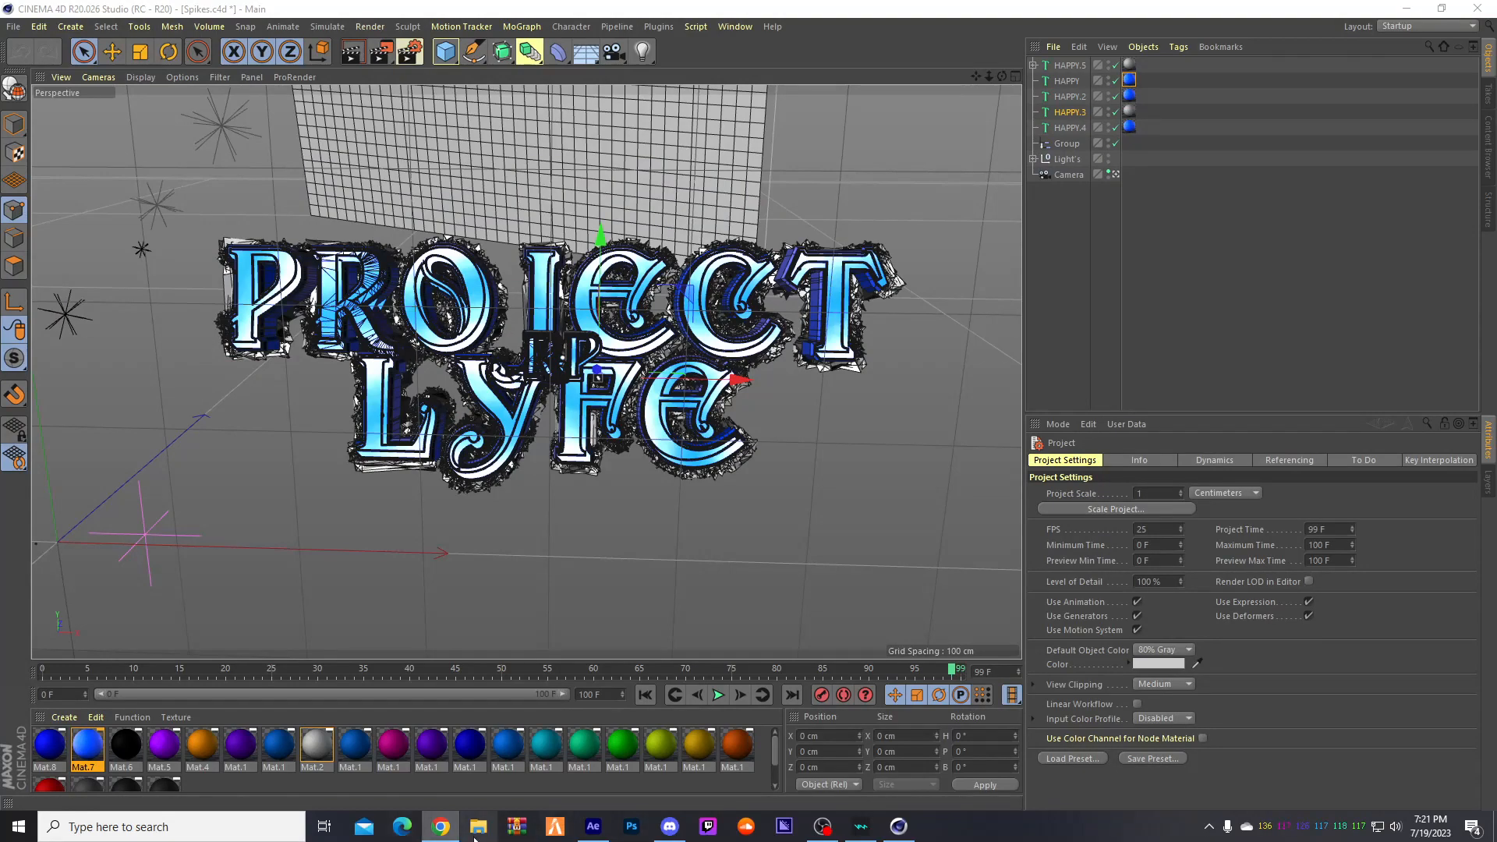
- Switch to Discord and view the Softwares and Plugins channels in the GFX Bundle Access category, ending on Softwares
click(670, 826)
scroll(136, 423, down, 5)
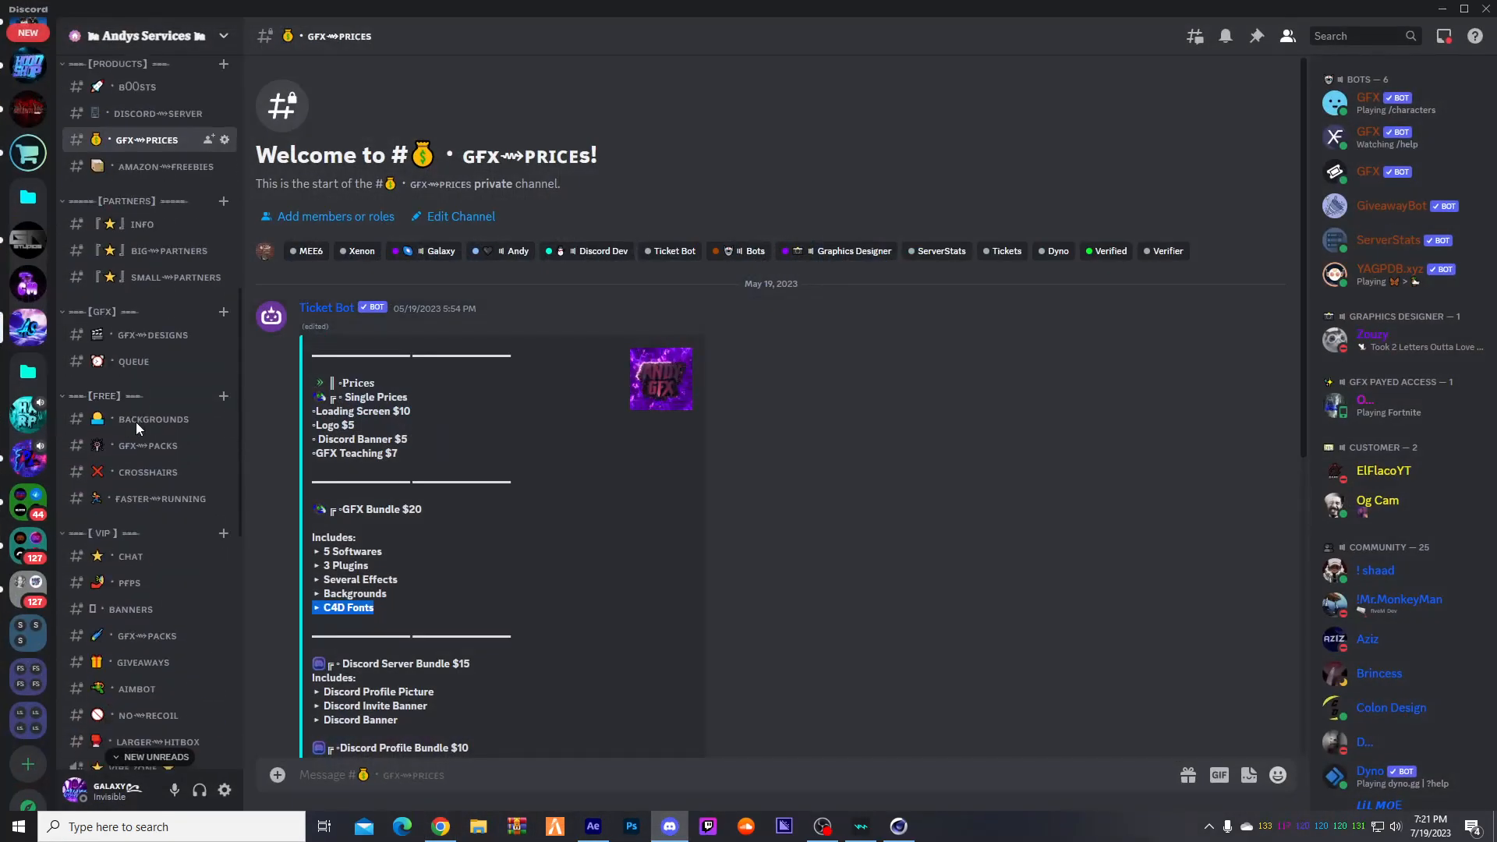
scroll(136, 427, down, 3)
click(117, 199)
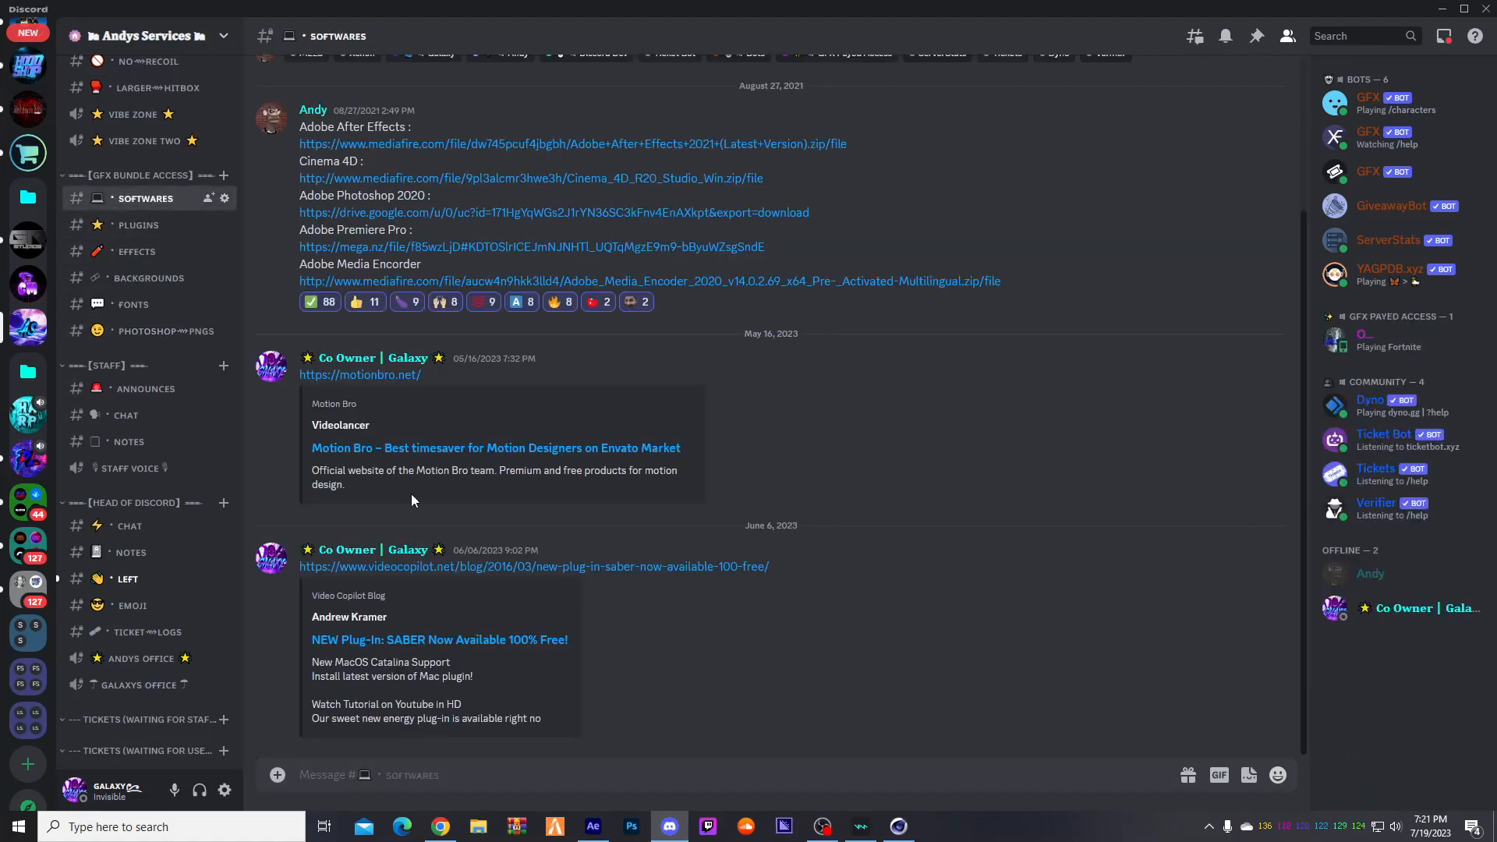
click(138, 224)
click(146, 198)
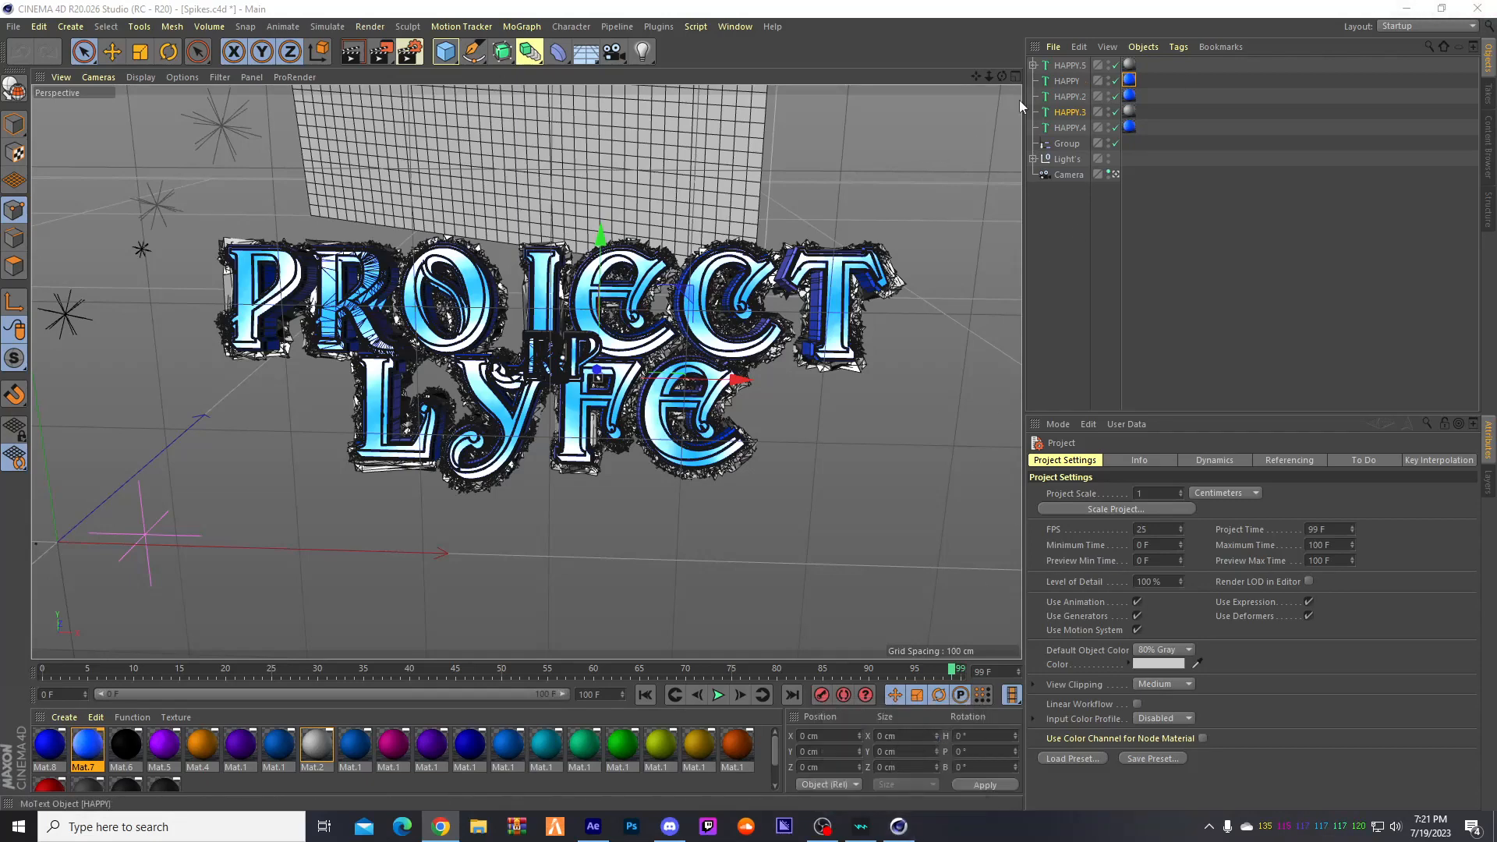
- In Cinema 4D, replace the text of the HAPPY.5 MoText object with "Galaxy" and select the new text
click(1046, 65)
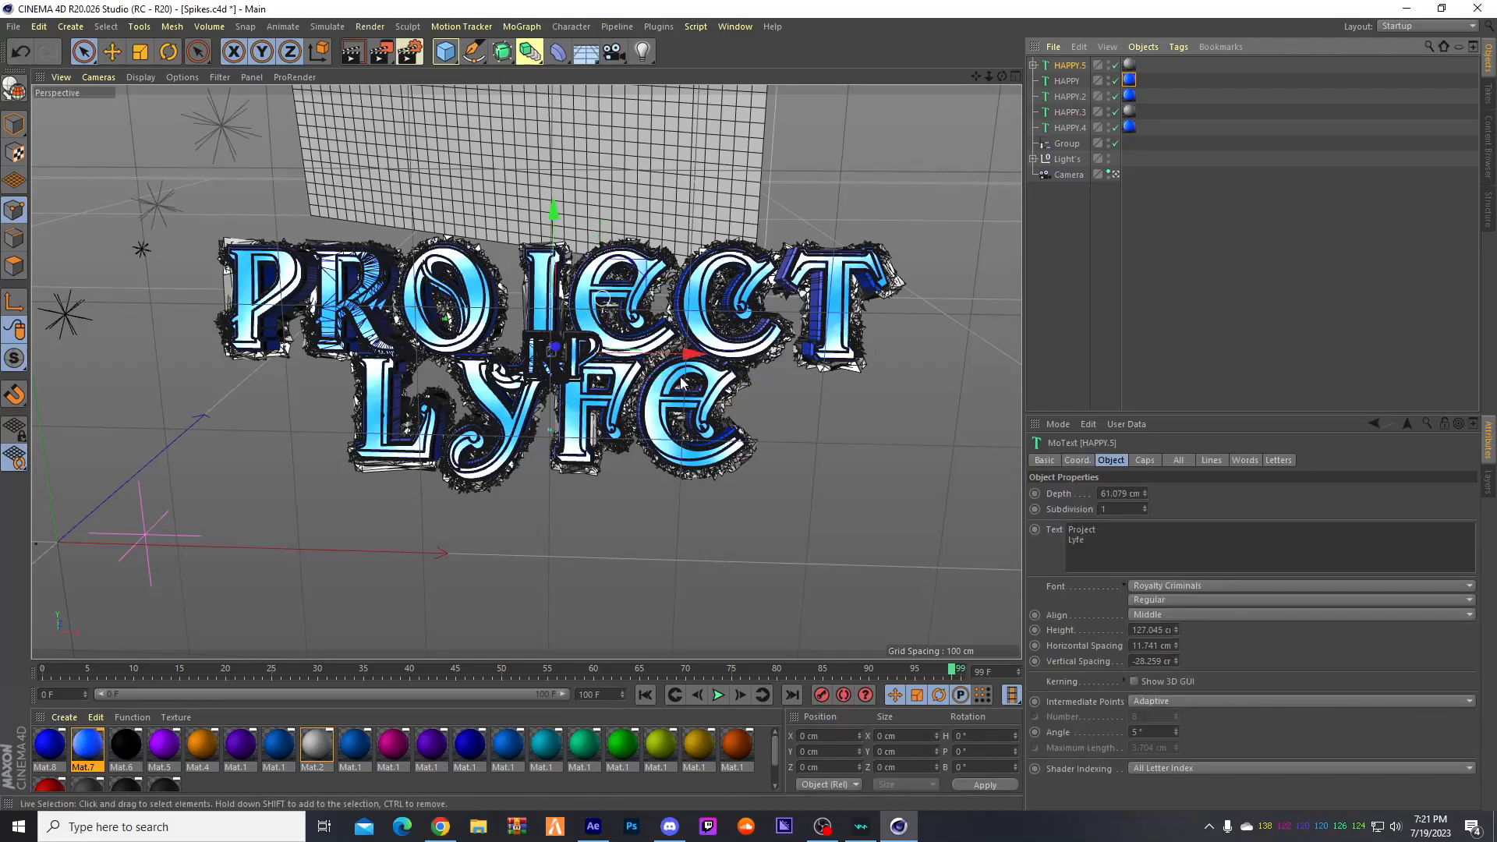
click(1129, 549)
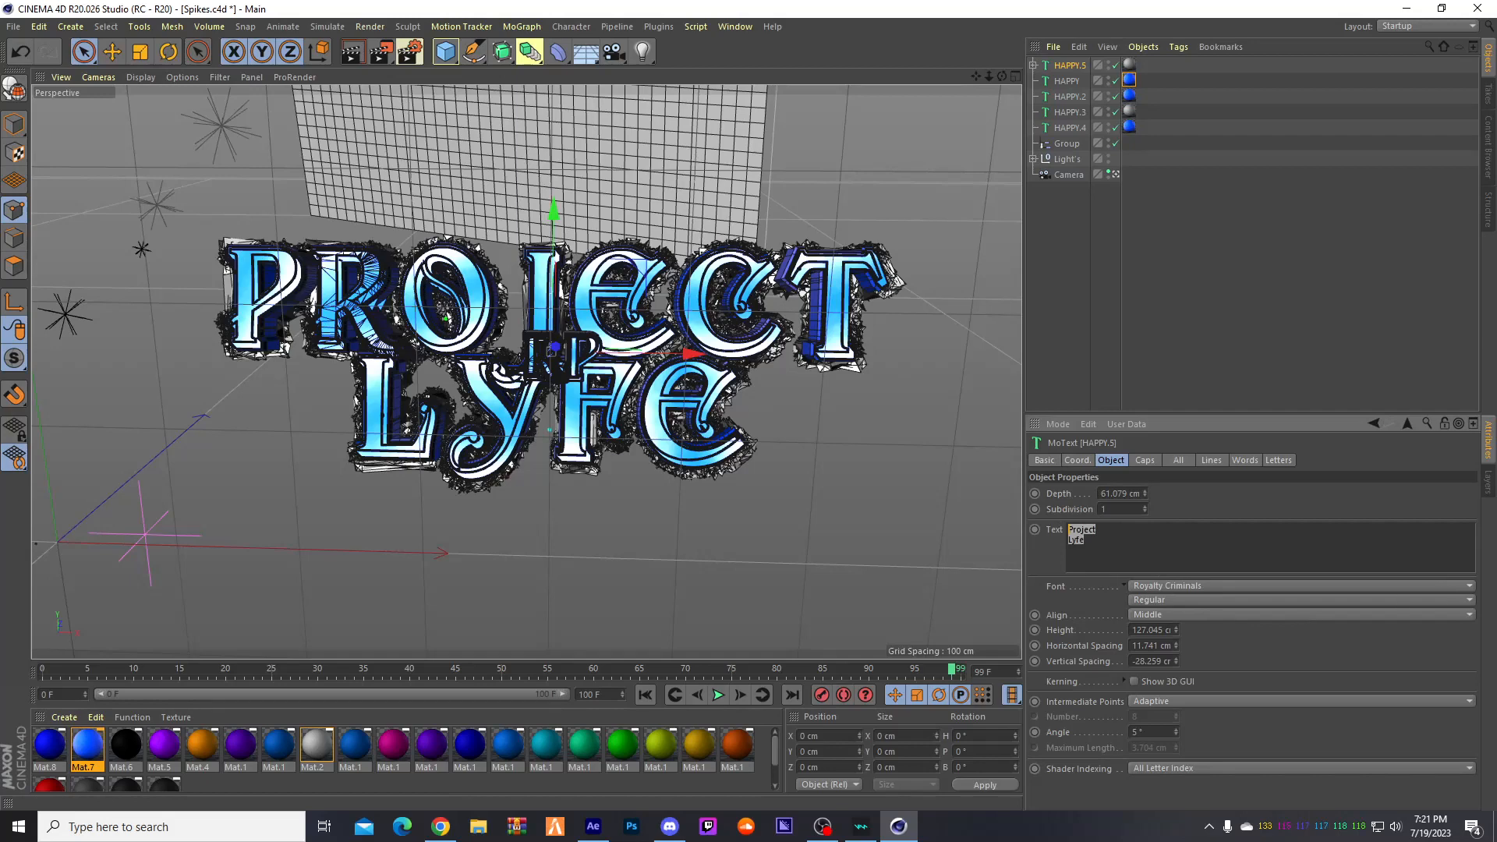
key(BackSpace)
drag(1156, 527, 1048, 526)
- Clear the "Project Lyfe" text from the HAPPY MoText object
click(1067, 81)
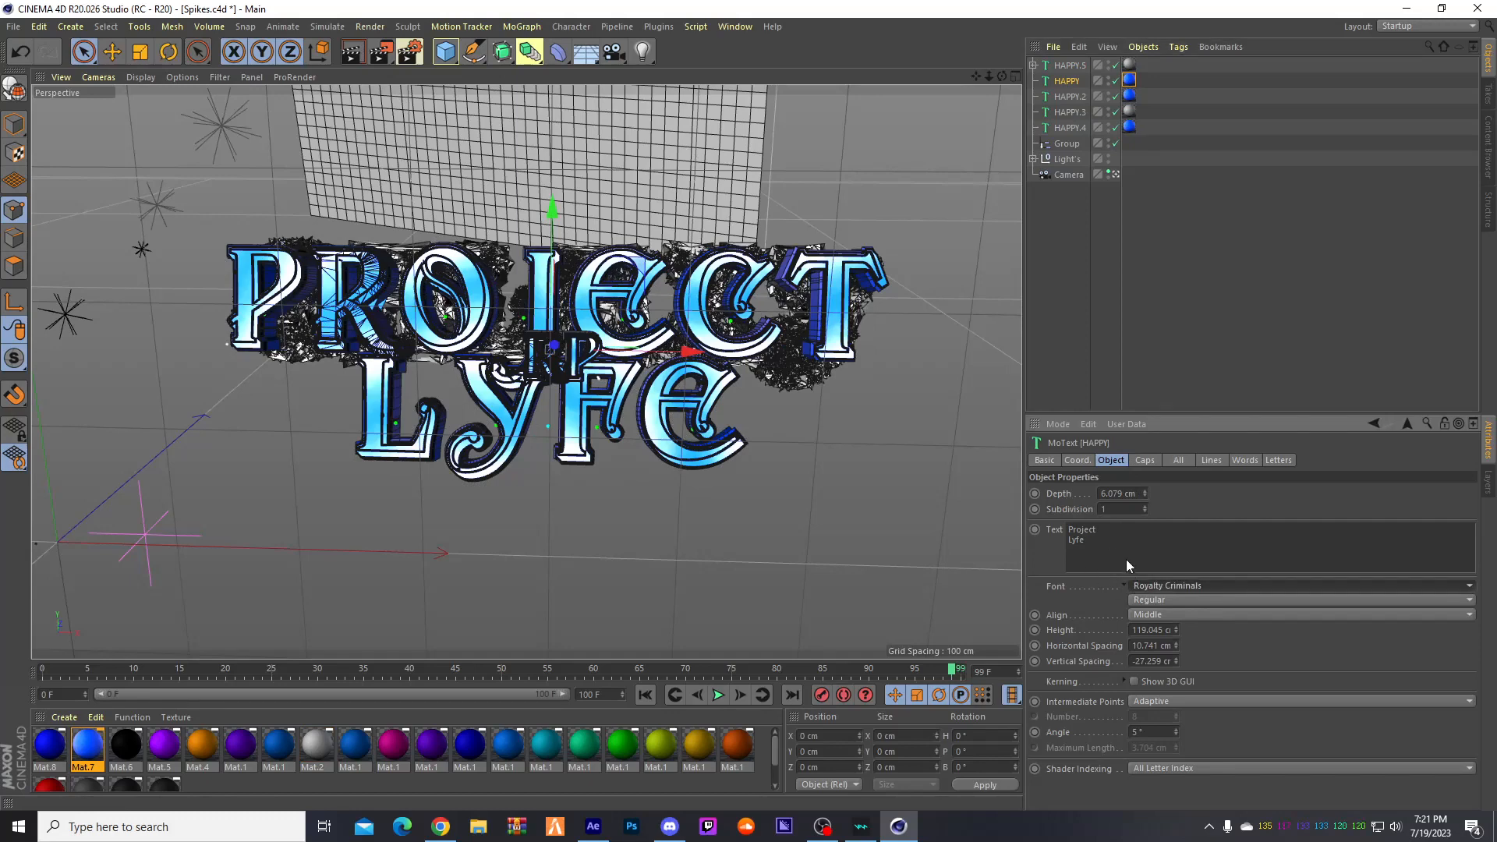
click(1105, 543)
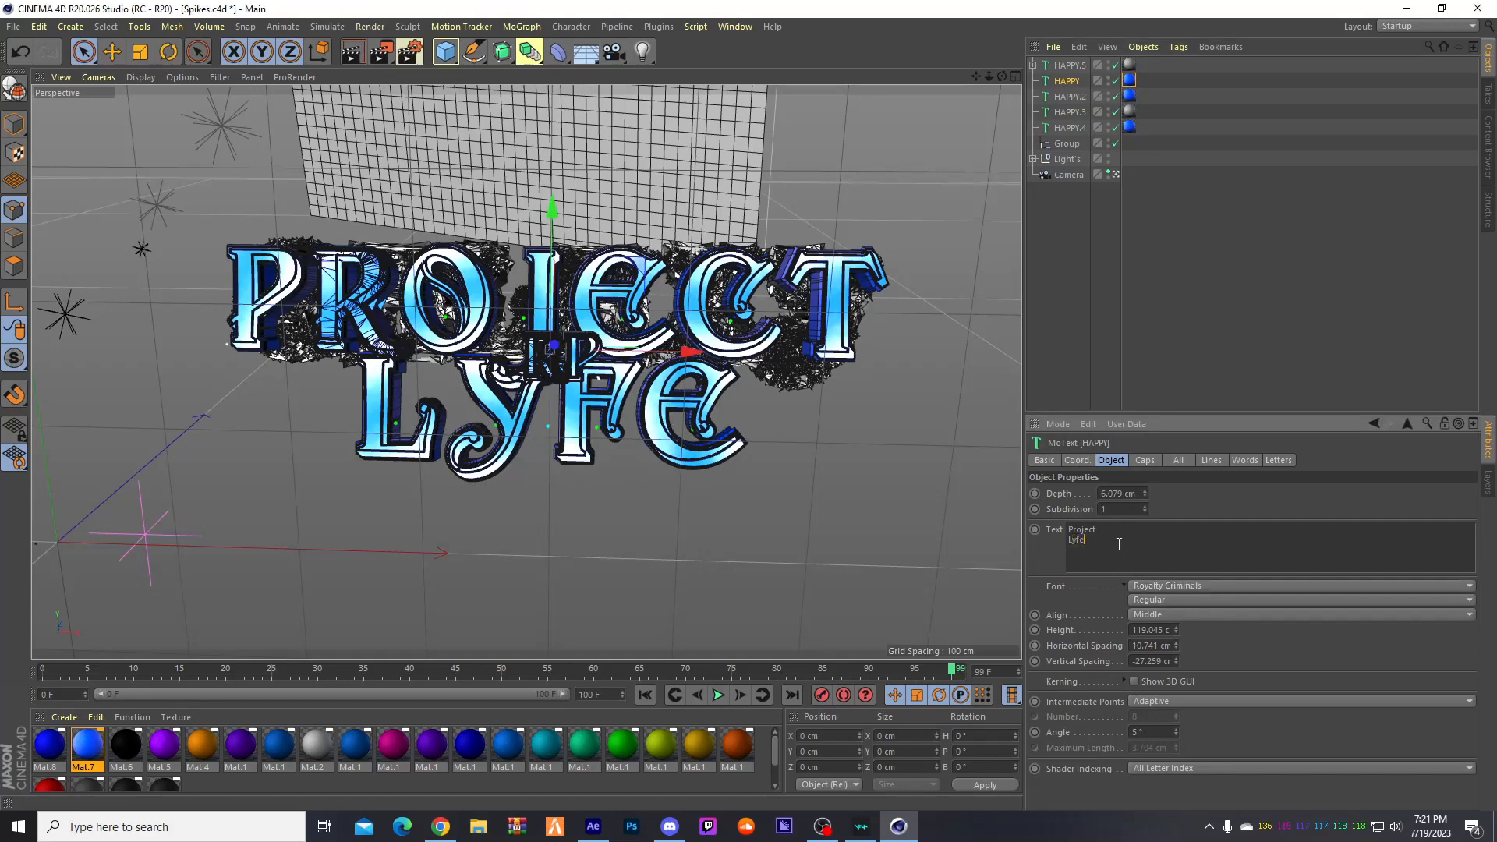
key(ctrl+a)
right_click(898, 826)
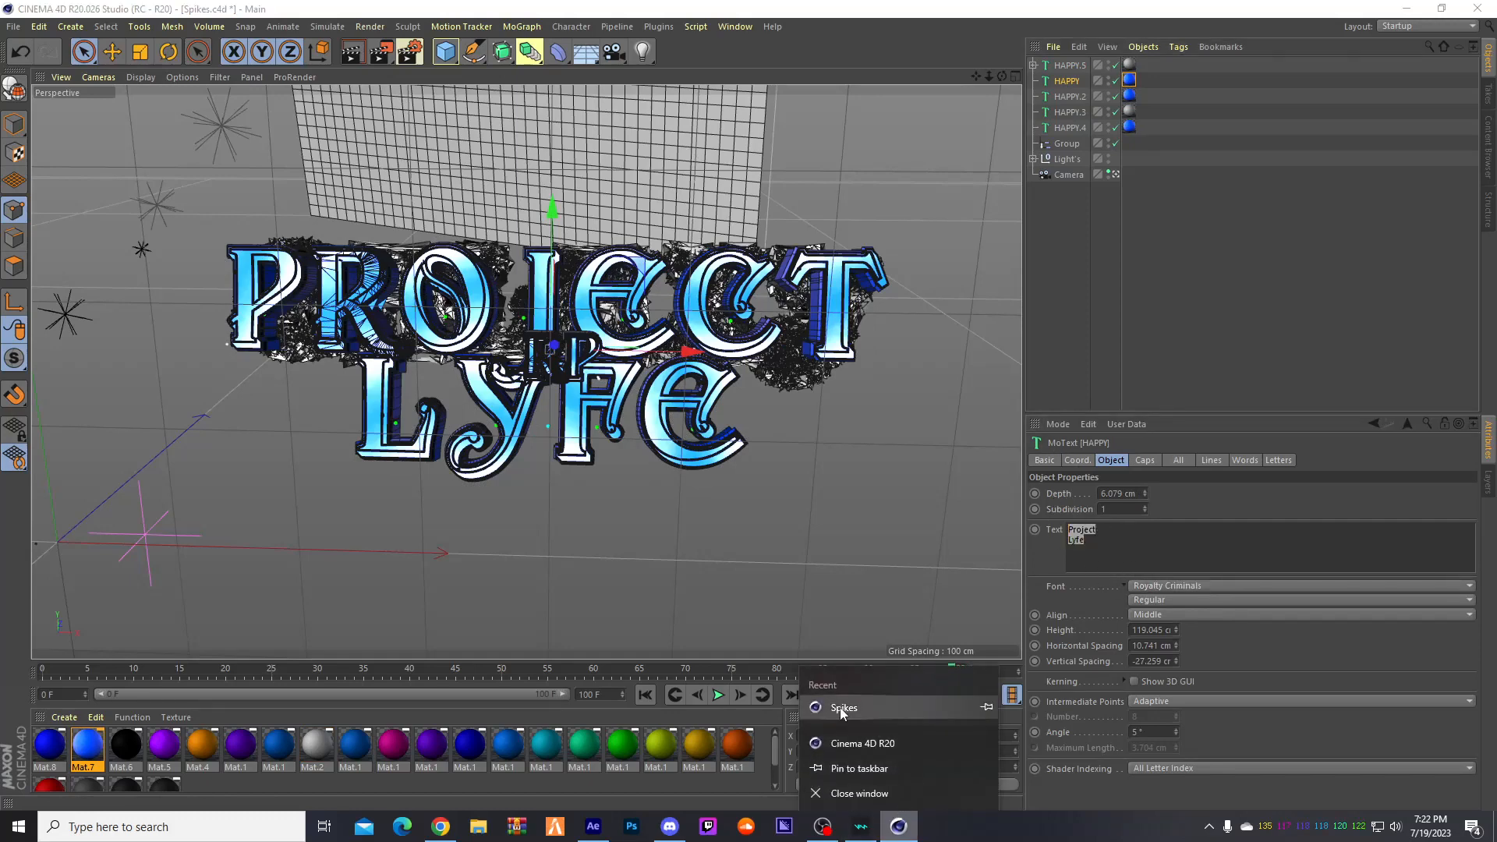
click(898, 827)
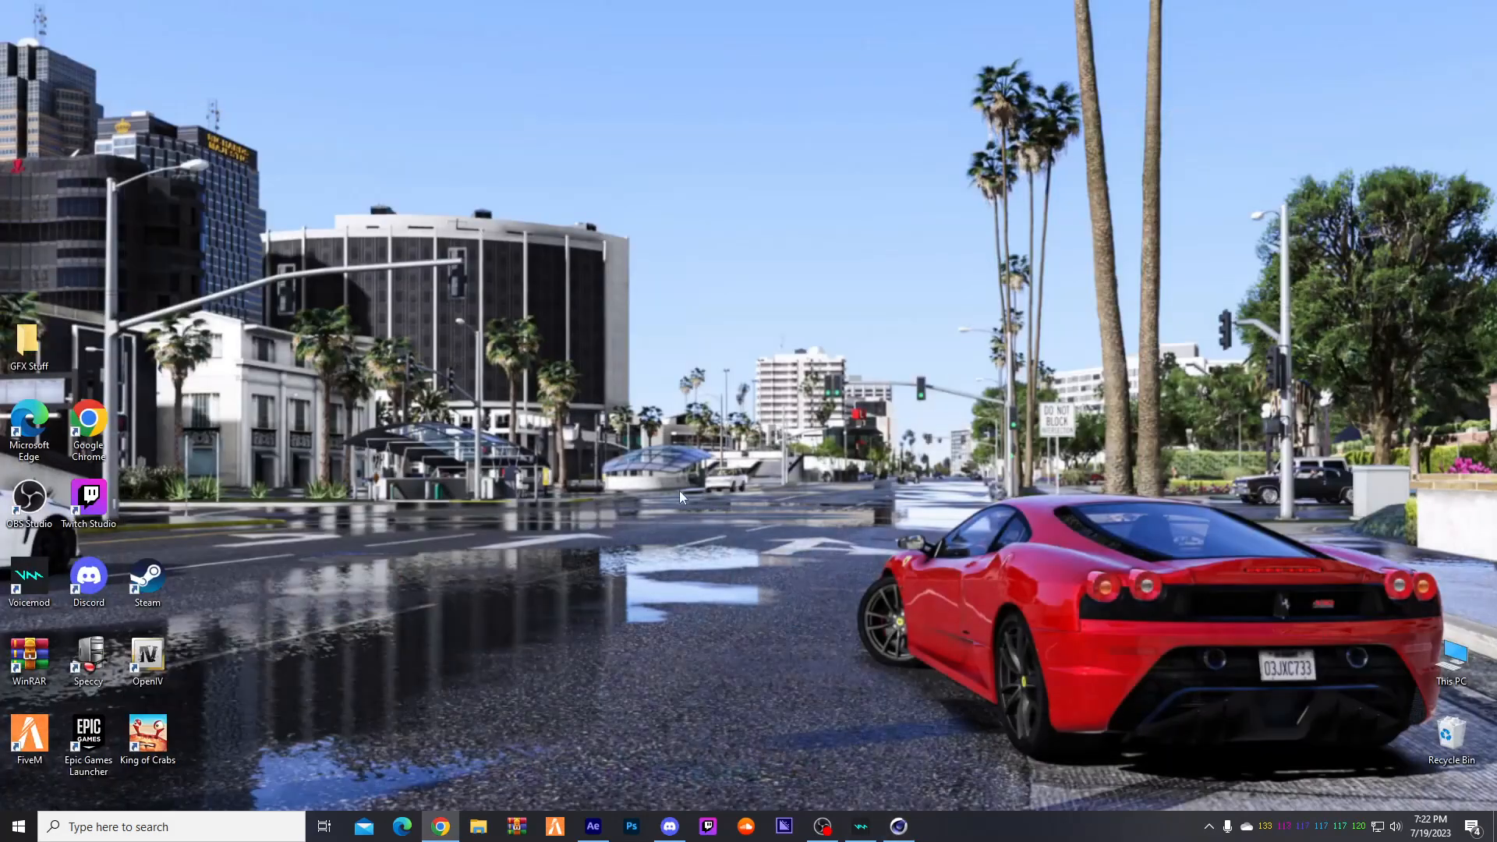
click(898, 826)
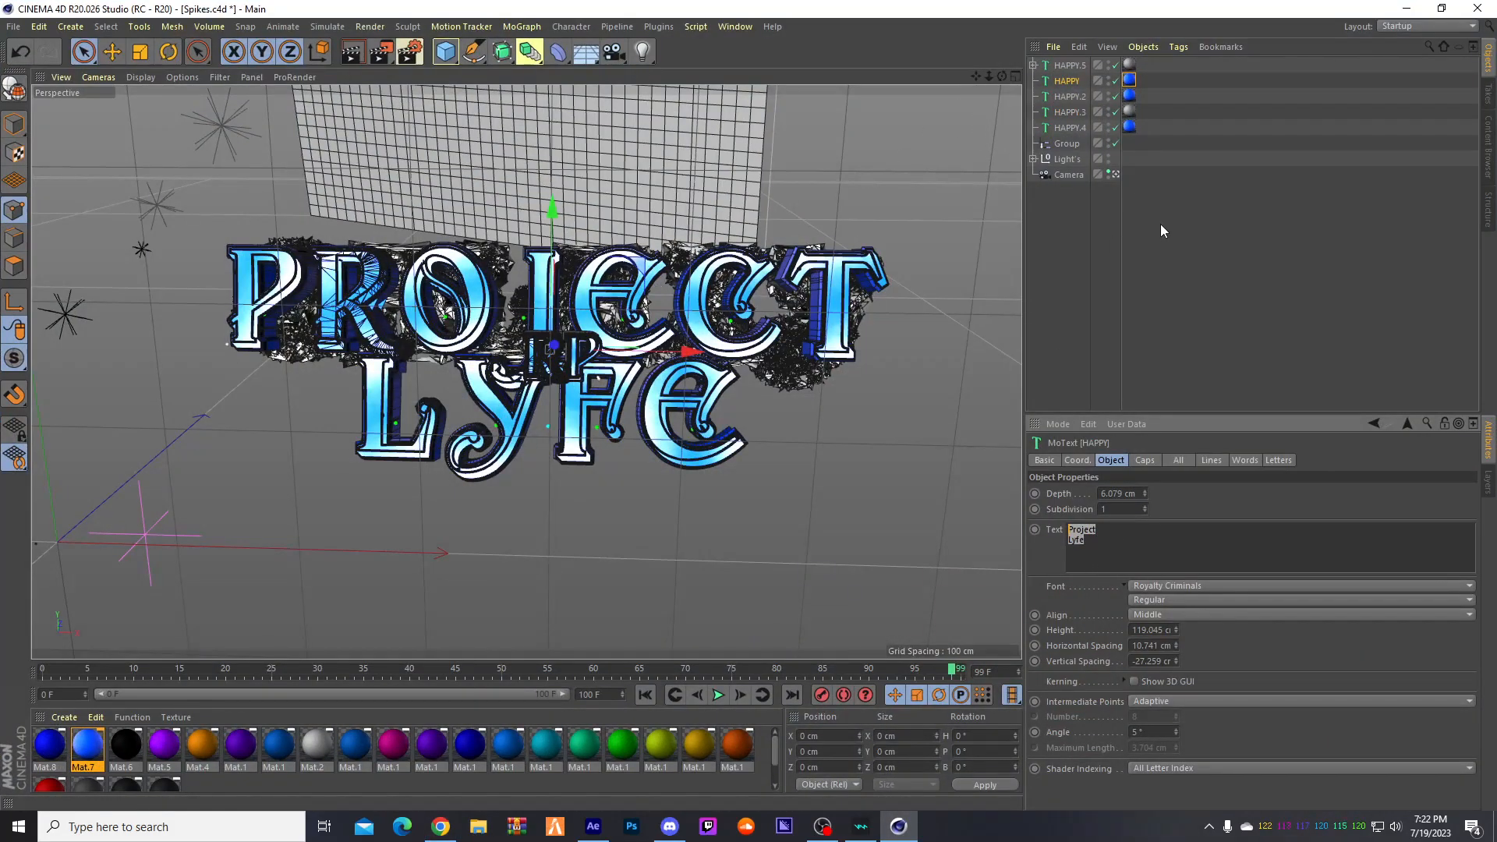
text(g)
- Copy the text "Galaxy" from the HAPPY.5 object into the HAPPY MoText object and apply it
click(1061, 66)
drag(1121, 533, 1054, 545)
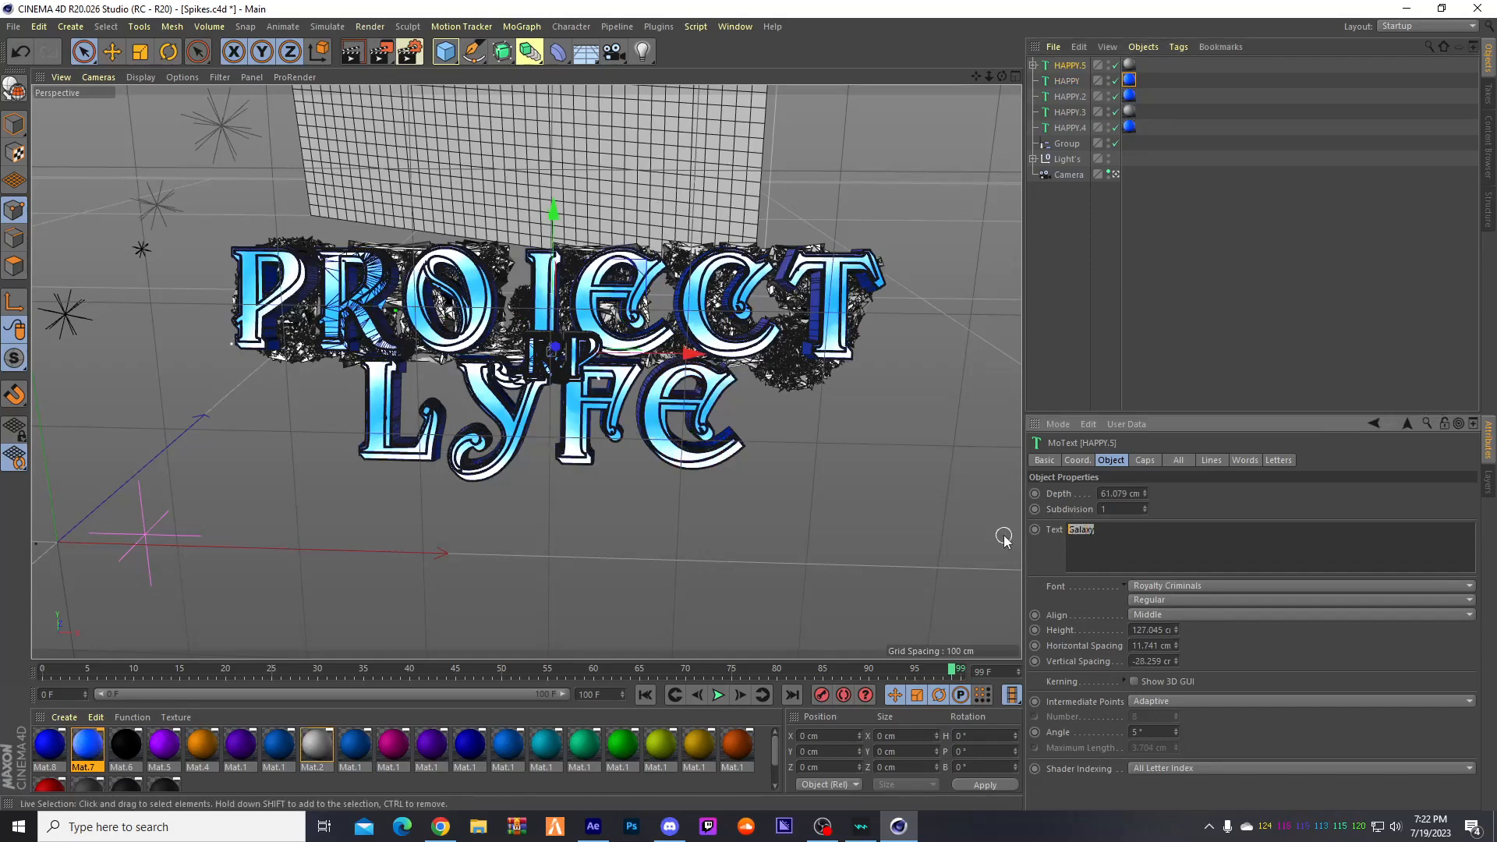
click(1066, 81)
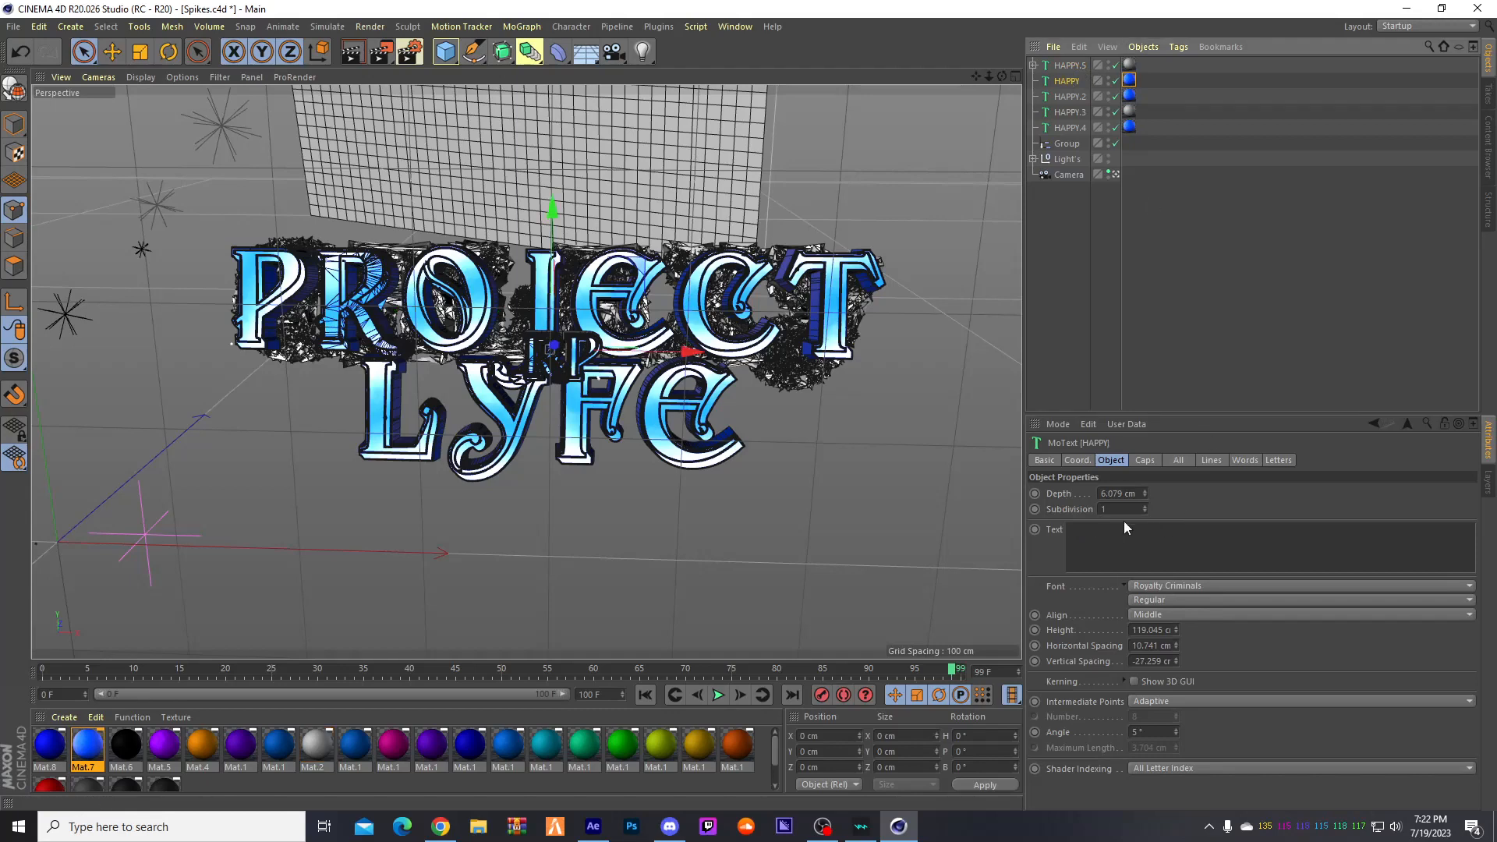
click(1124, 533)
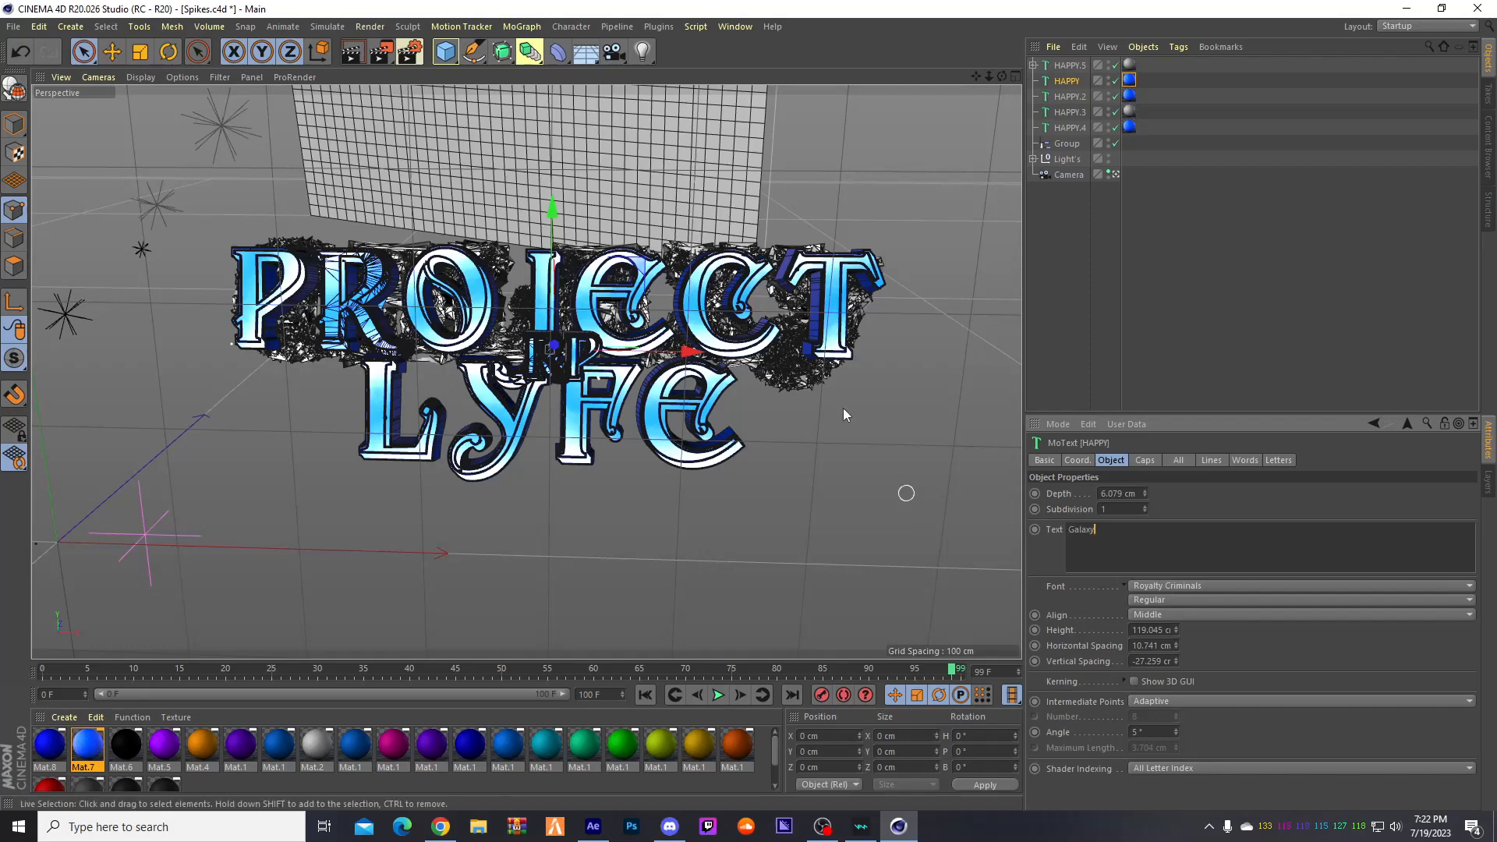
click(716, 255)
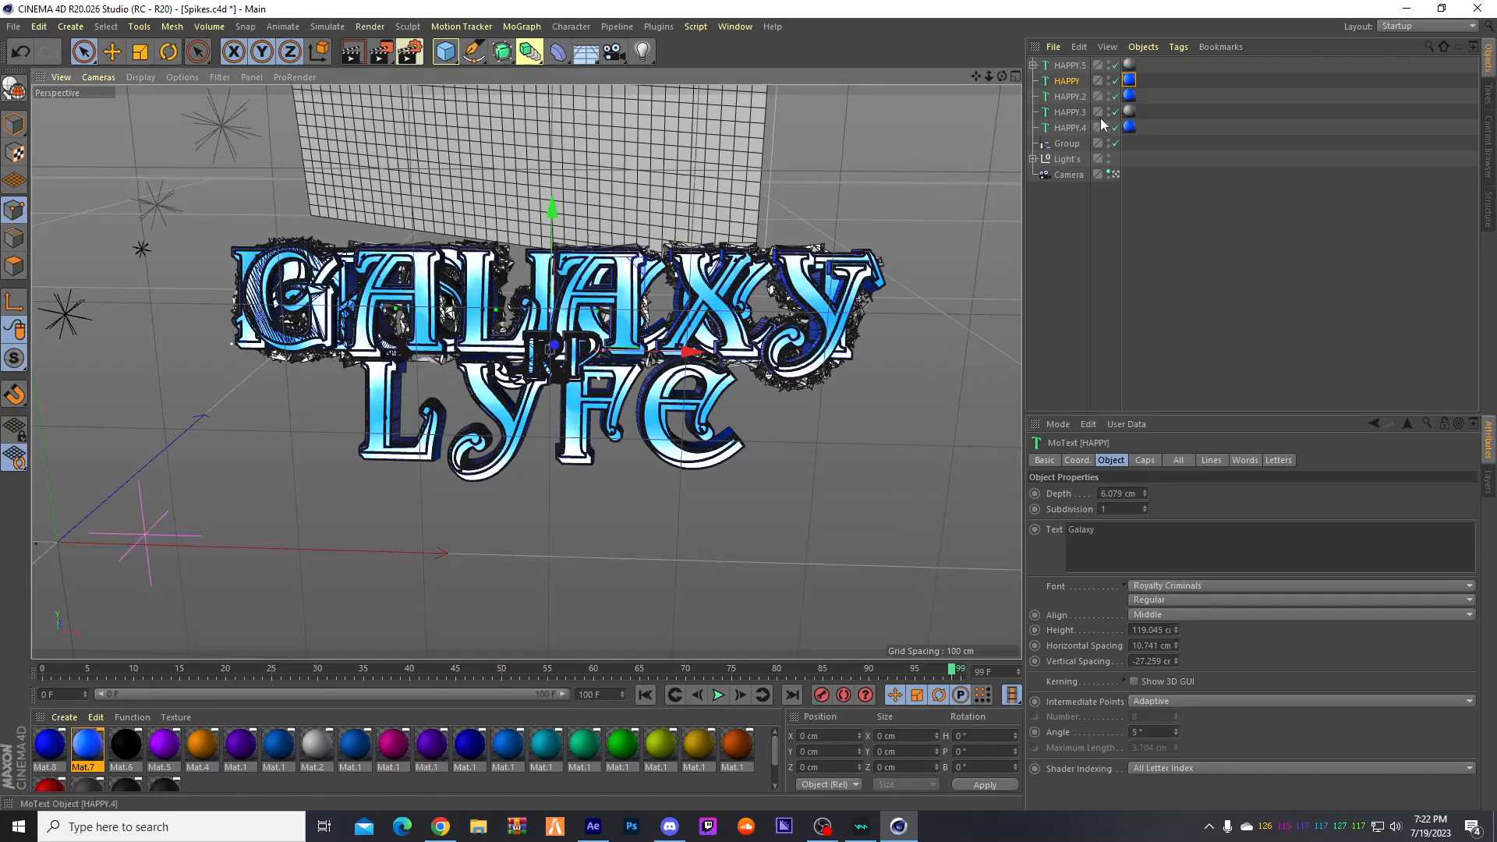
- Delete the HAPPY.3 and HAPPY.4 text objects that form the small "RP" lettering
click(1070, 112)
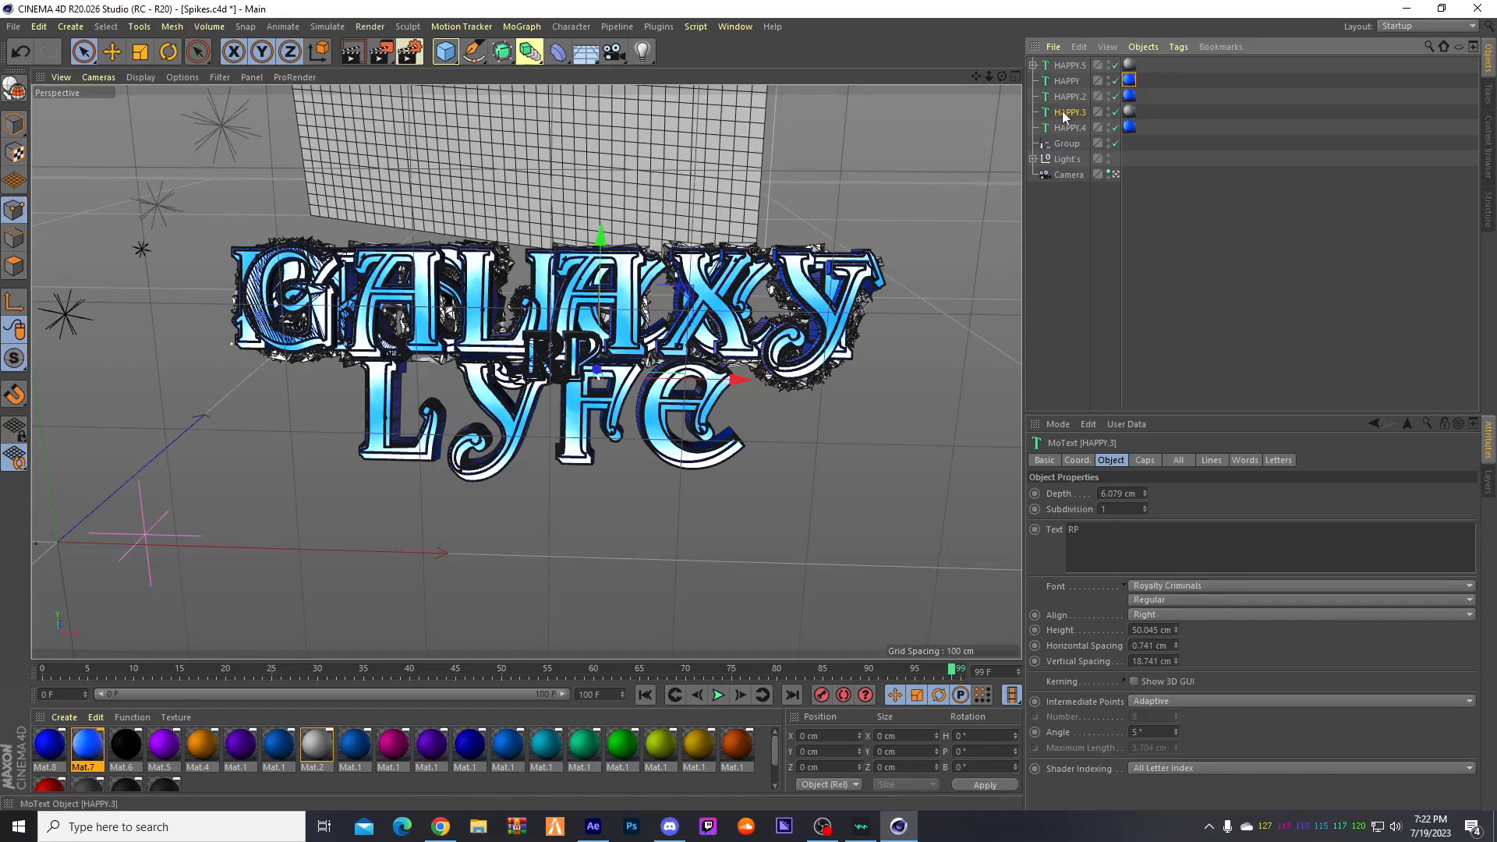
key(Delete)
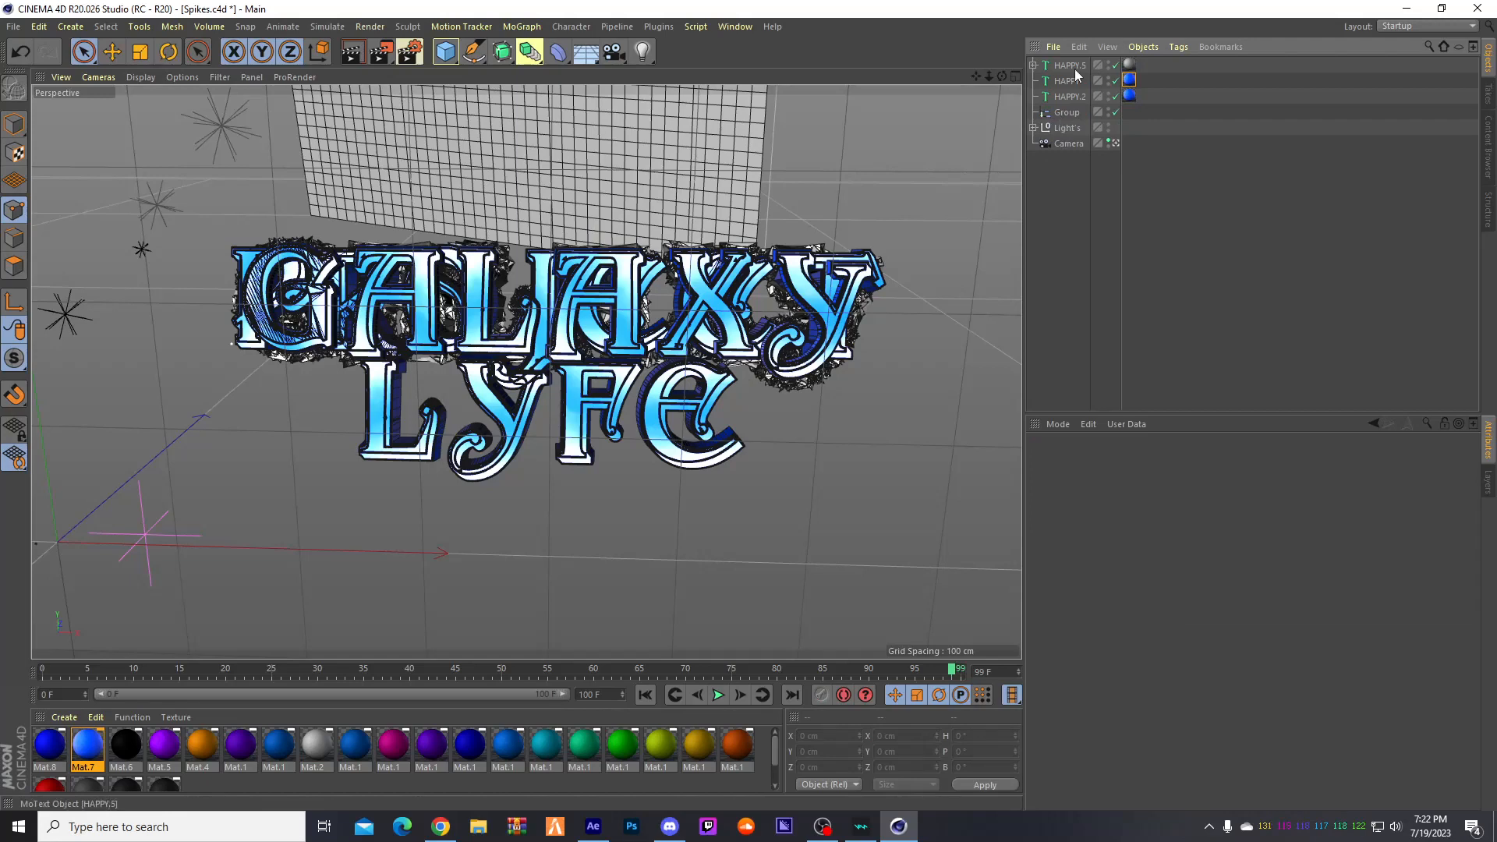
- Replace the "Project Lyfe" text of the HAPPY.2 MoText object with "Galaxy" and apply it
click(1068, 81)
click(1074, 97)
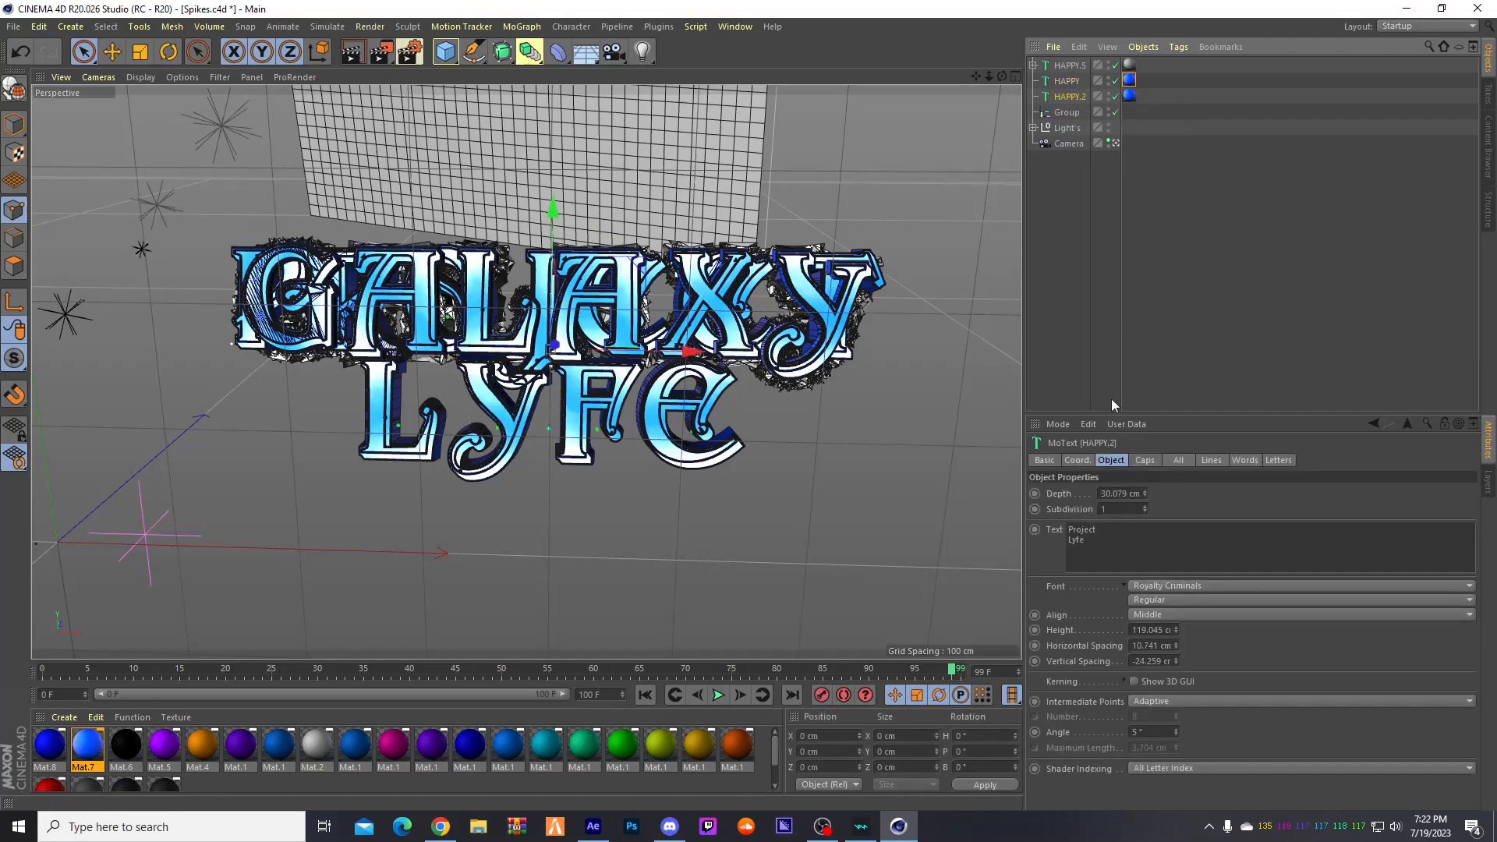
drag(1121, 555, 1078, 478)
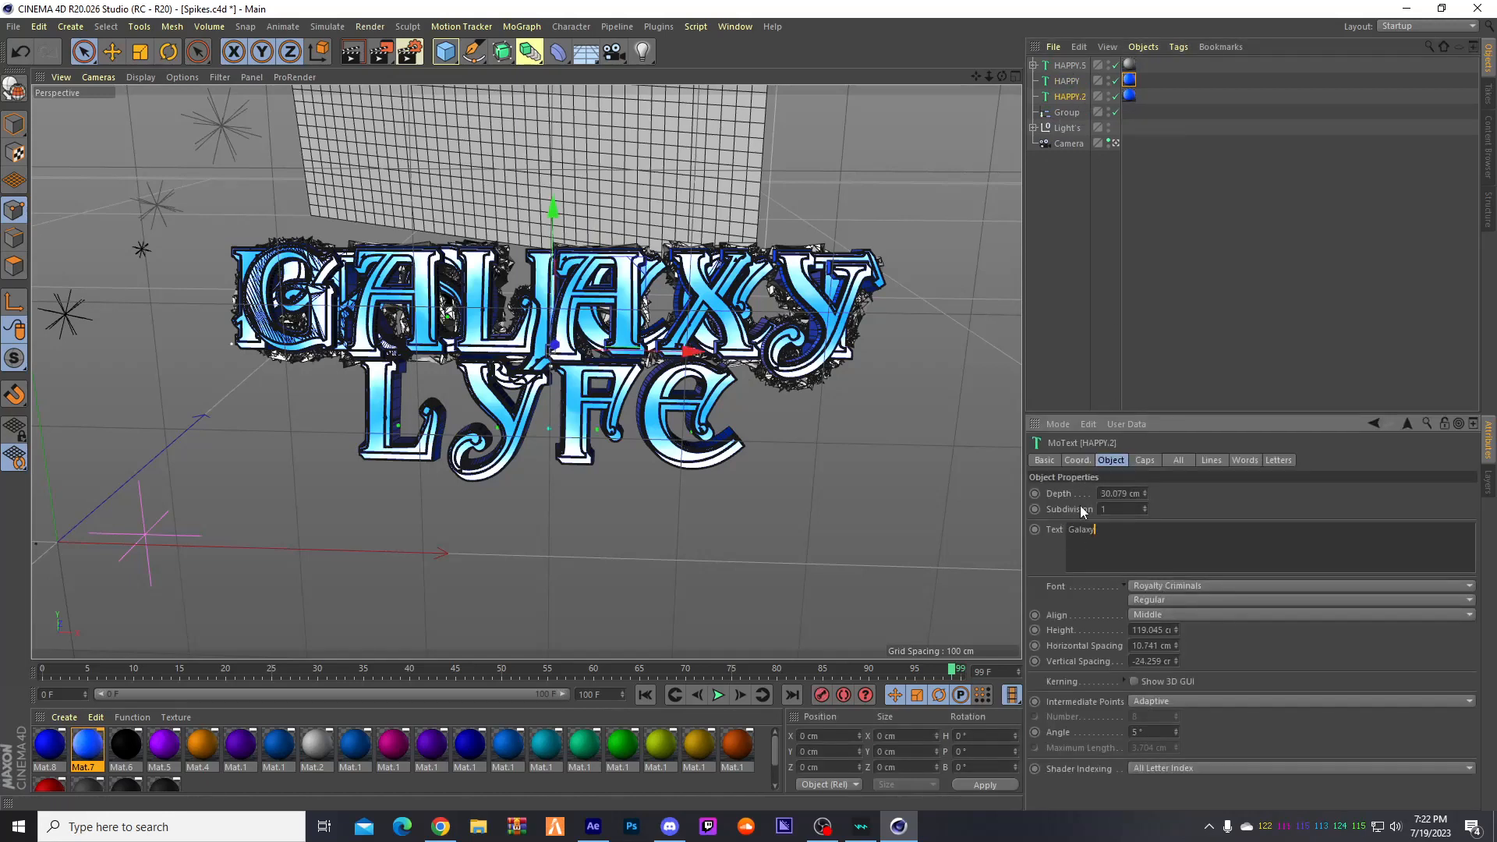
text(Galaxy)
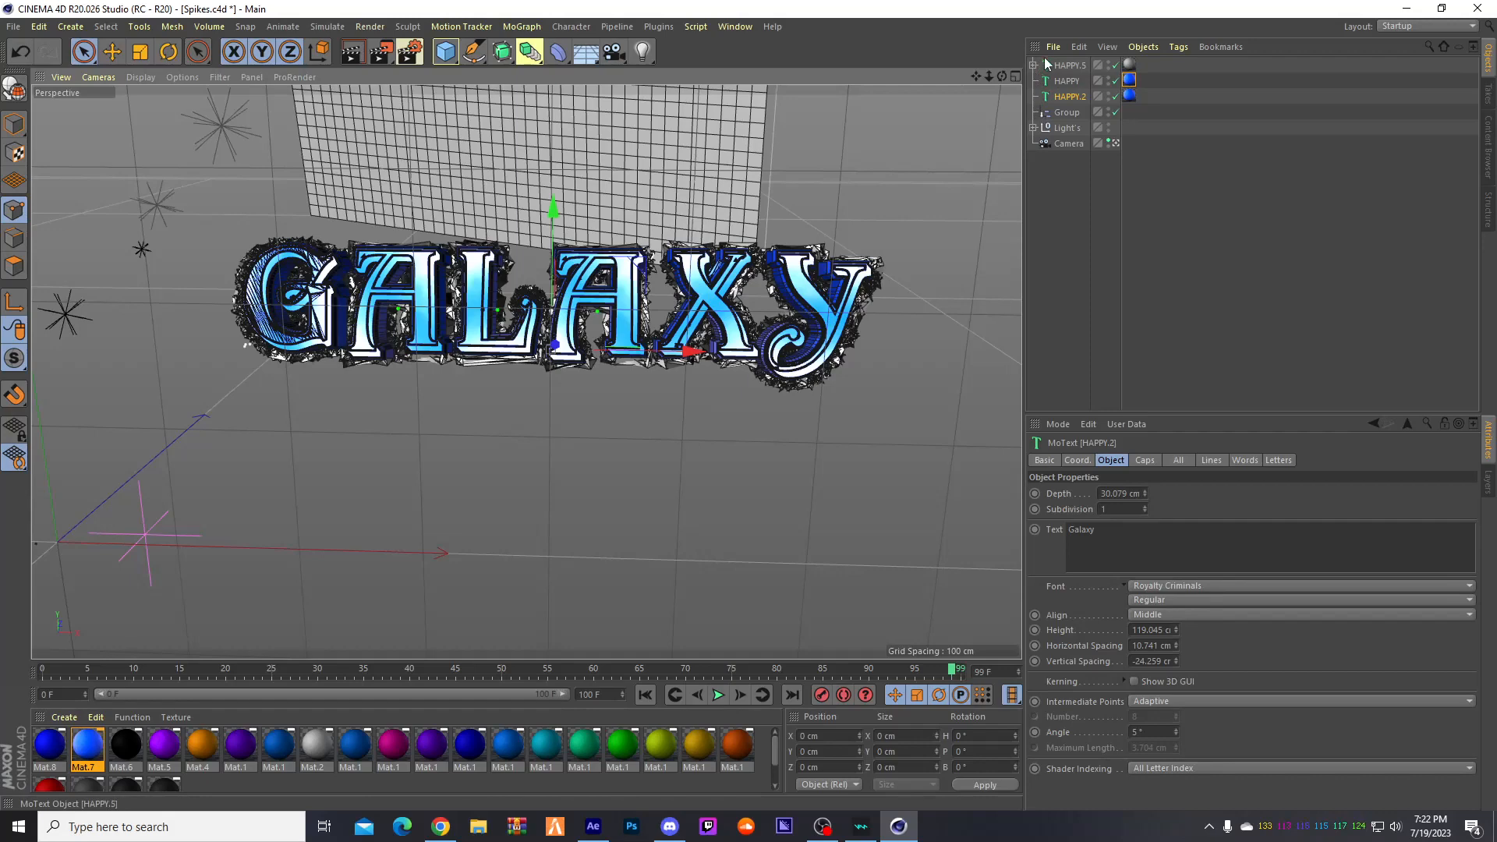
- Select the HAPPY.5 text object that forms the spiky outline around the lettering
click(1069, 65)
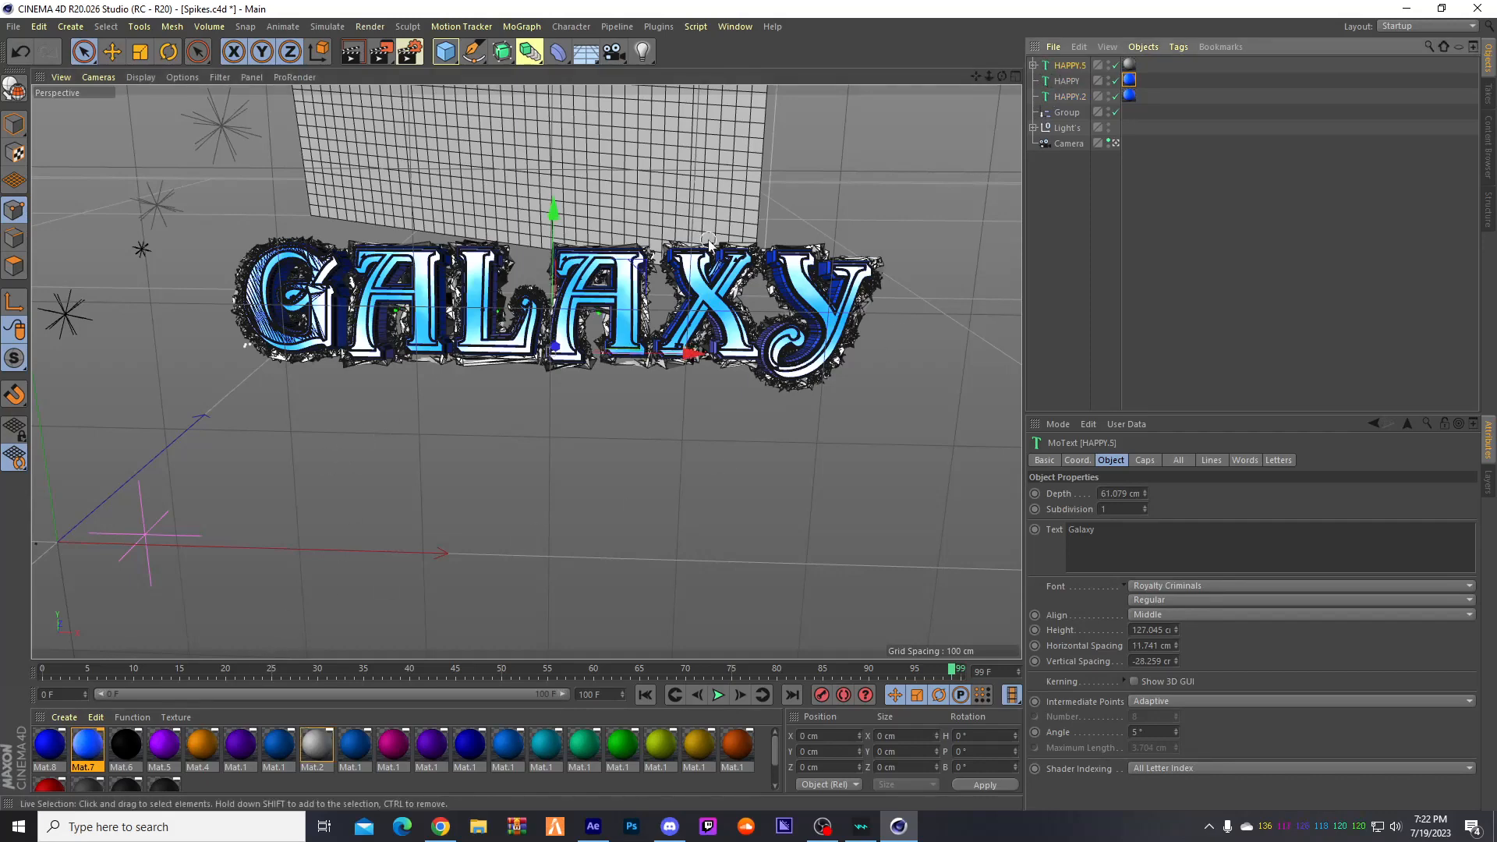
alt+drag(702, 241, 625, 229)
scroll(920, 308, up, 1)
scroll(215, 278, down, 1)
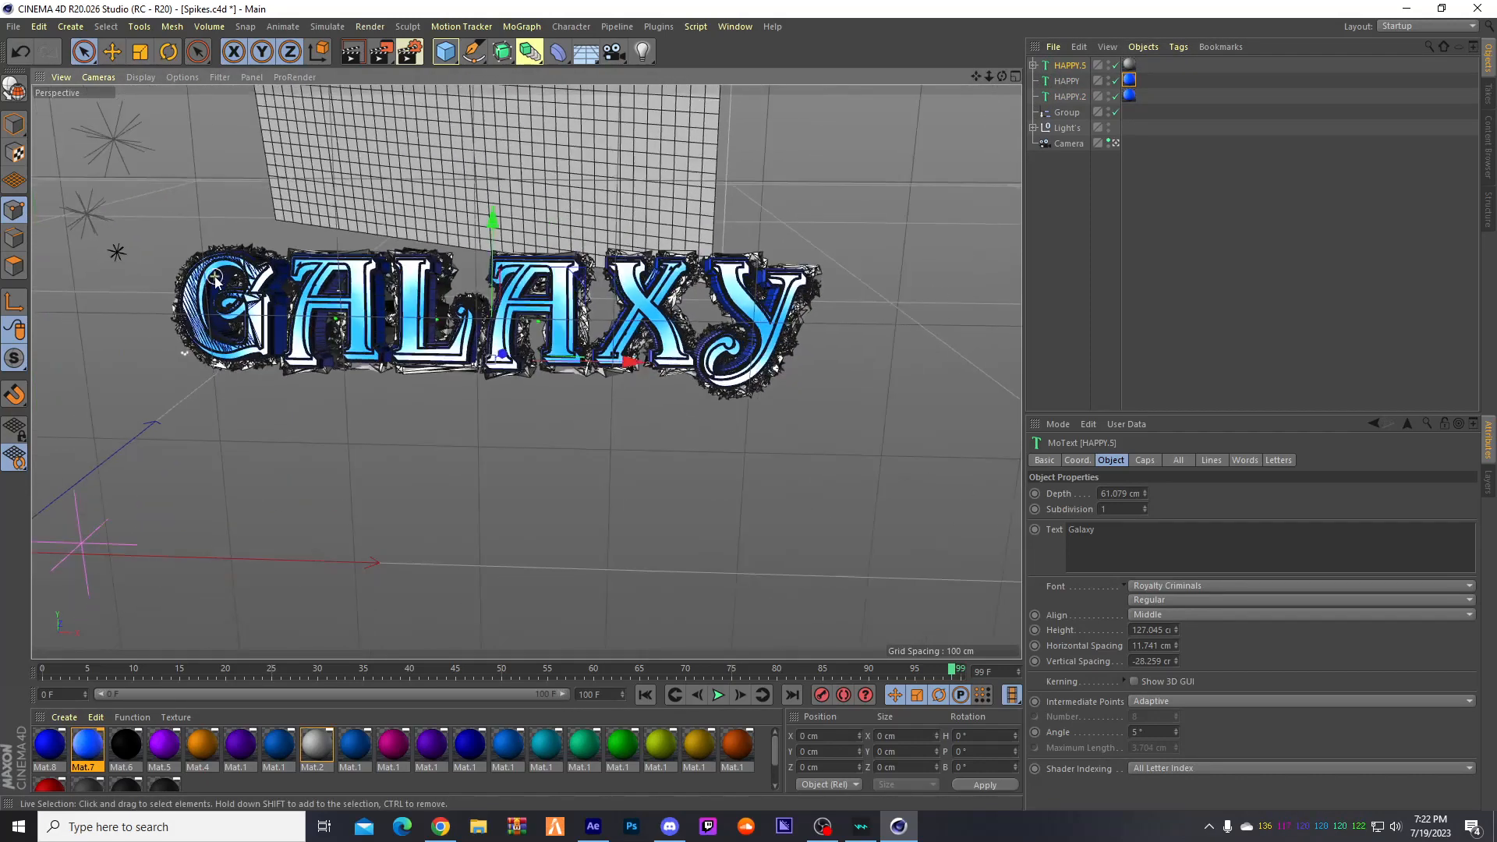
scroll(178, 195, up, 1)
- Switch to Chrome and open the dafont.com font website
click(441, 826)
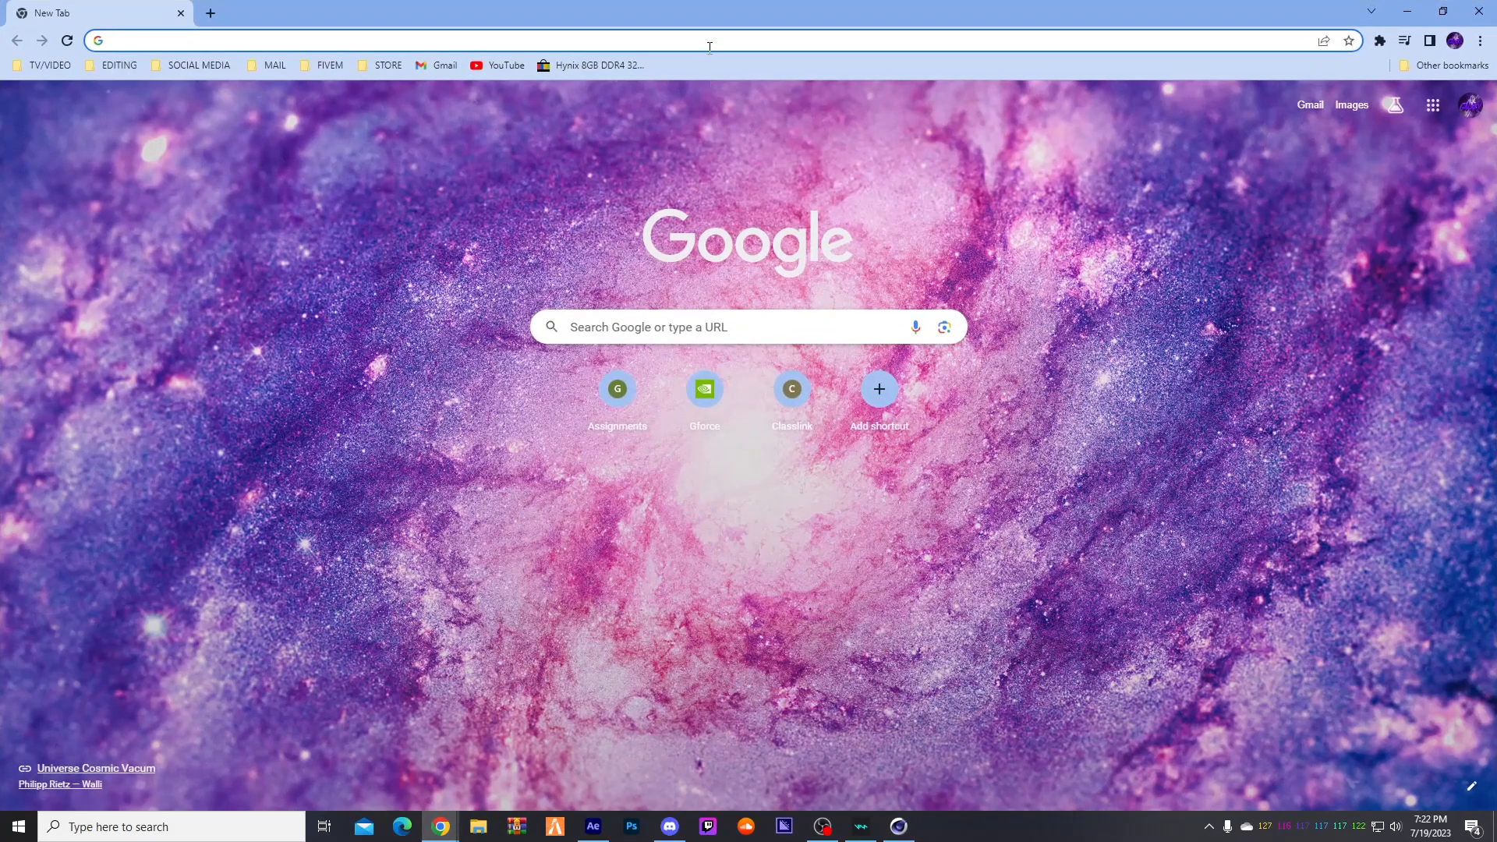
click(710, 47)
text(ada)
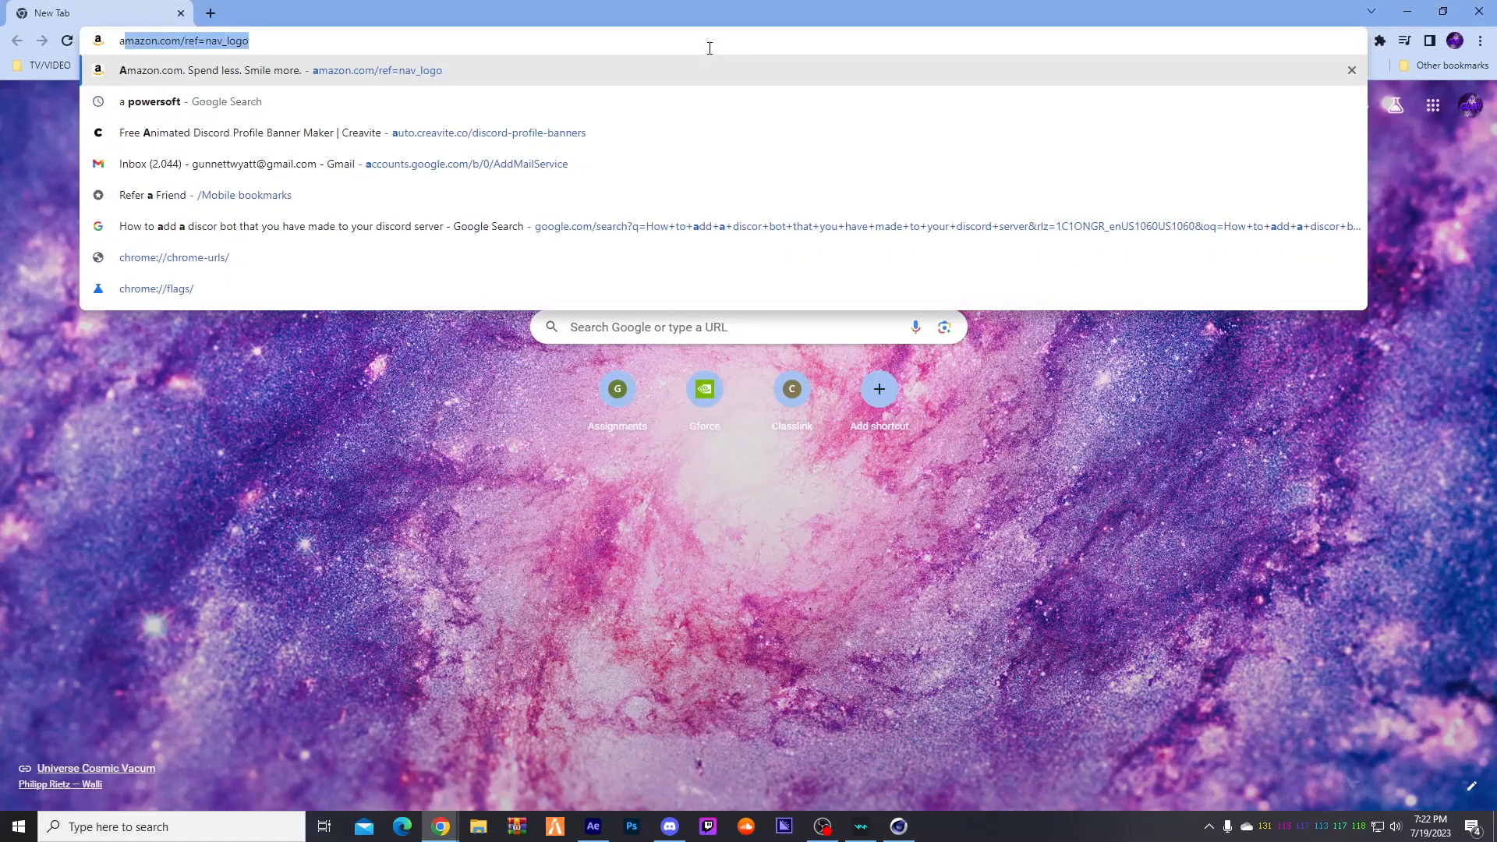
key(BackSpace)
key(BackSpace)
key(BackSpace)
text(da)
key(Return)
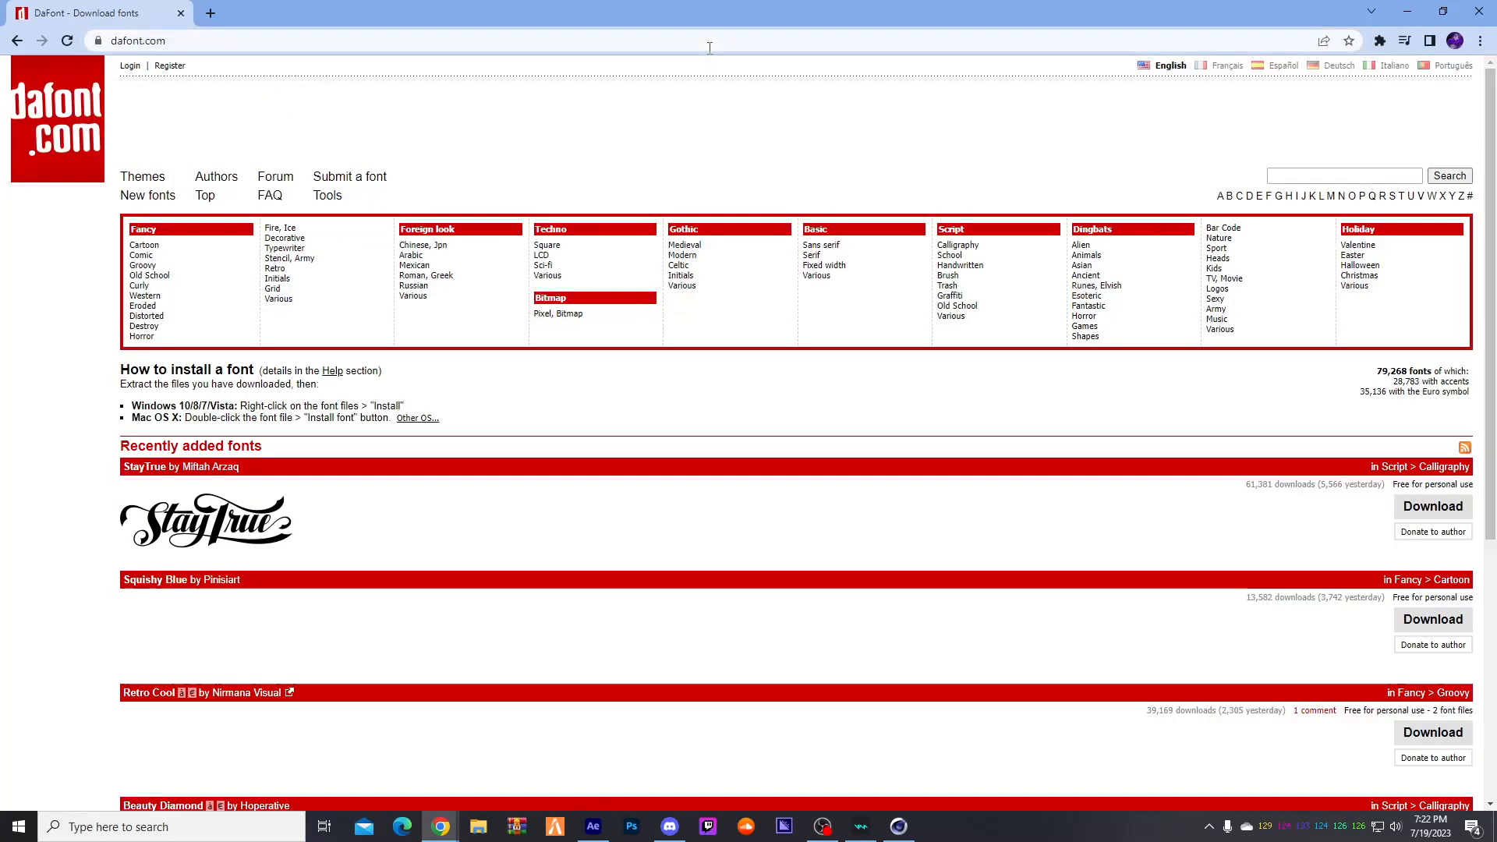
- Download the Beauty Diamond font from the recently added fonts, saving beauty_diamond as a ZIP archive in the Backgrounds folder
scroll(396, 502, down, 5)
scroll(260, 568, up, 5)
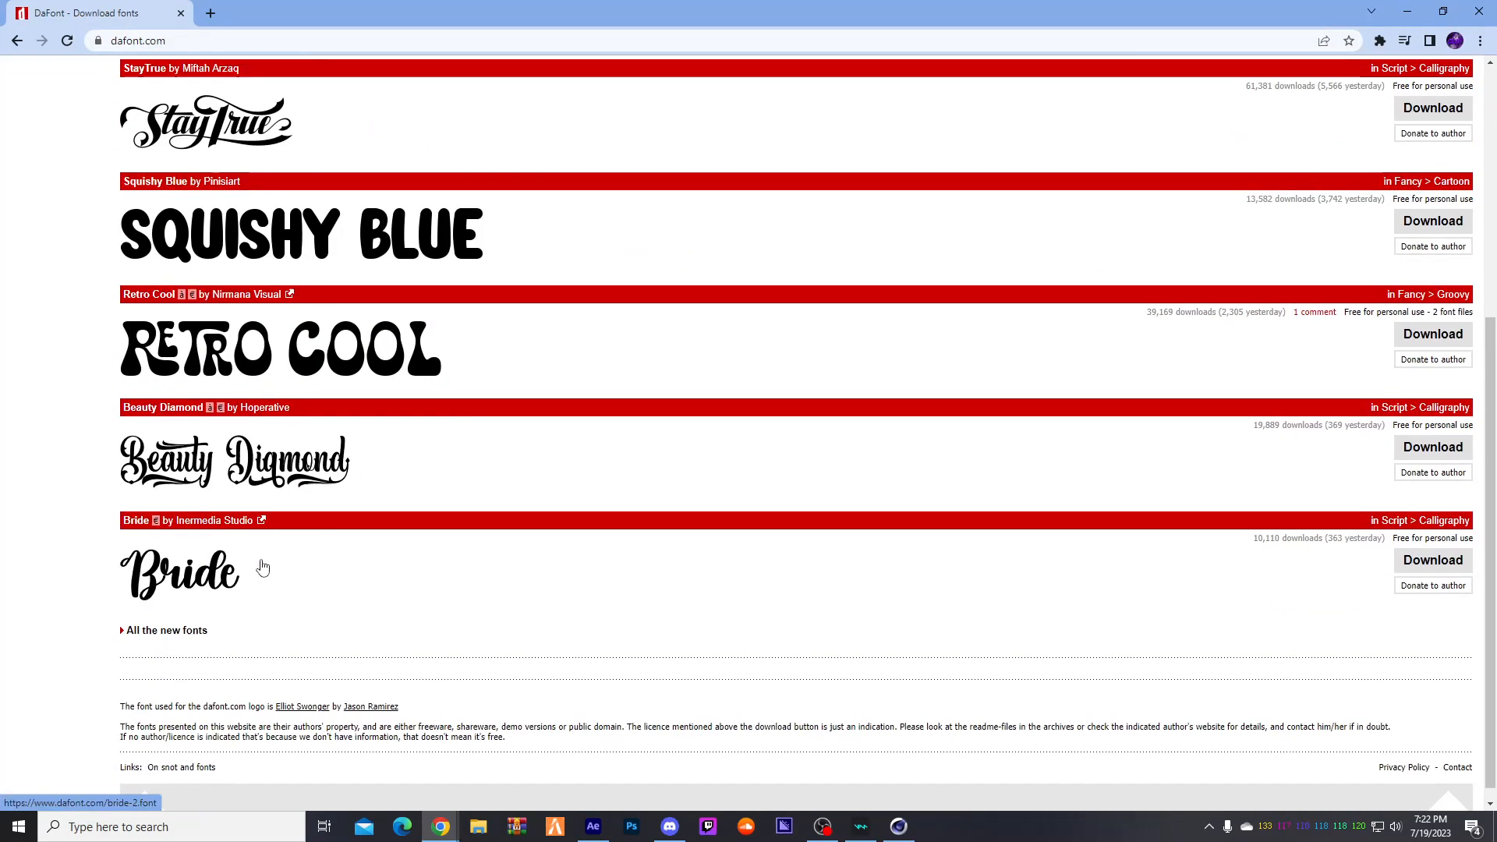
scroll(828, 468, down, 5)
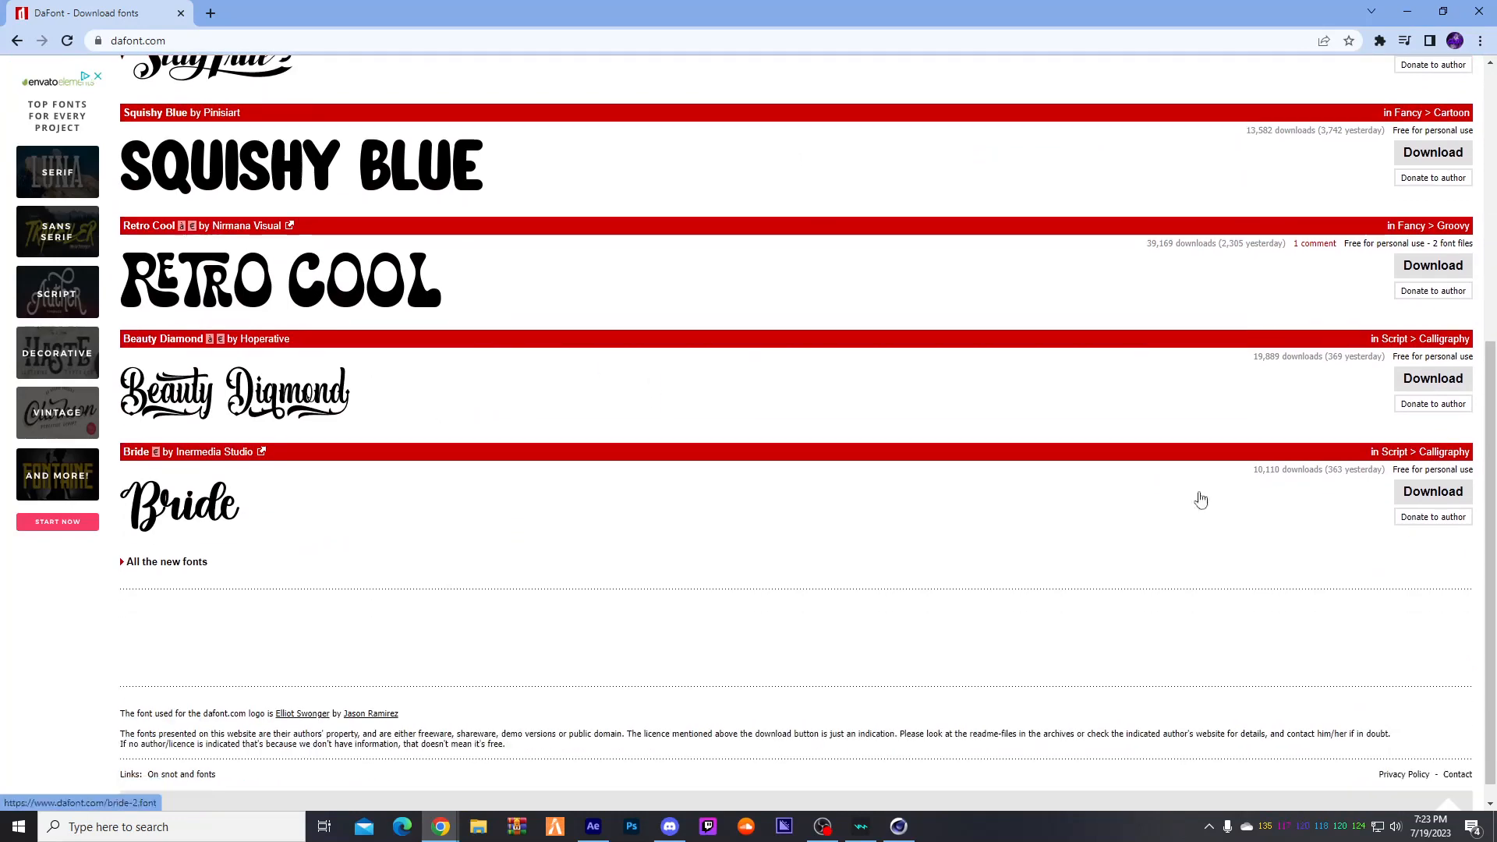
click(450, 448)
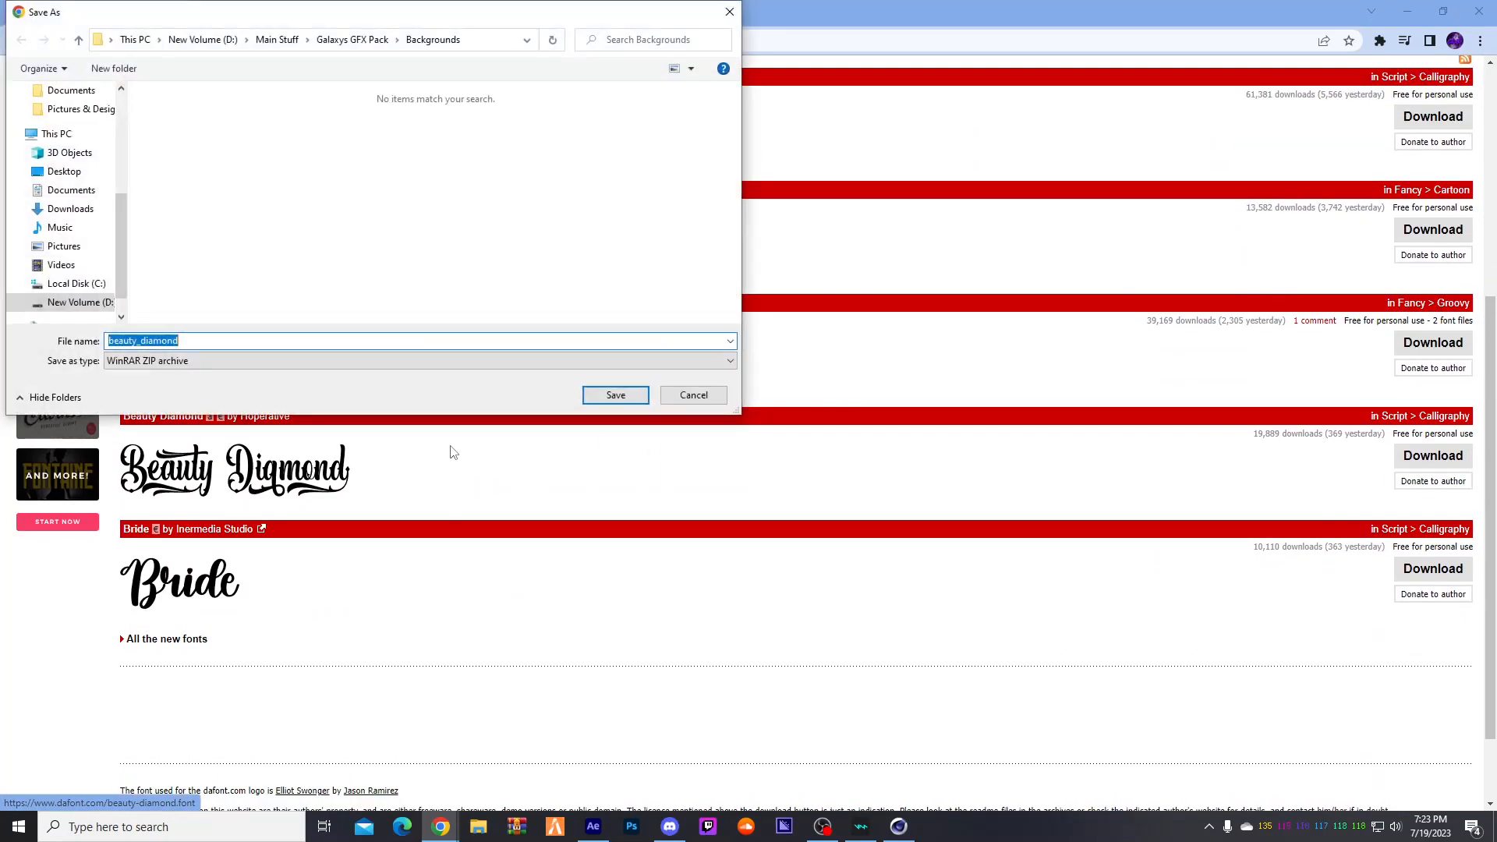
click(630, 400)
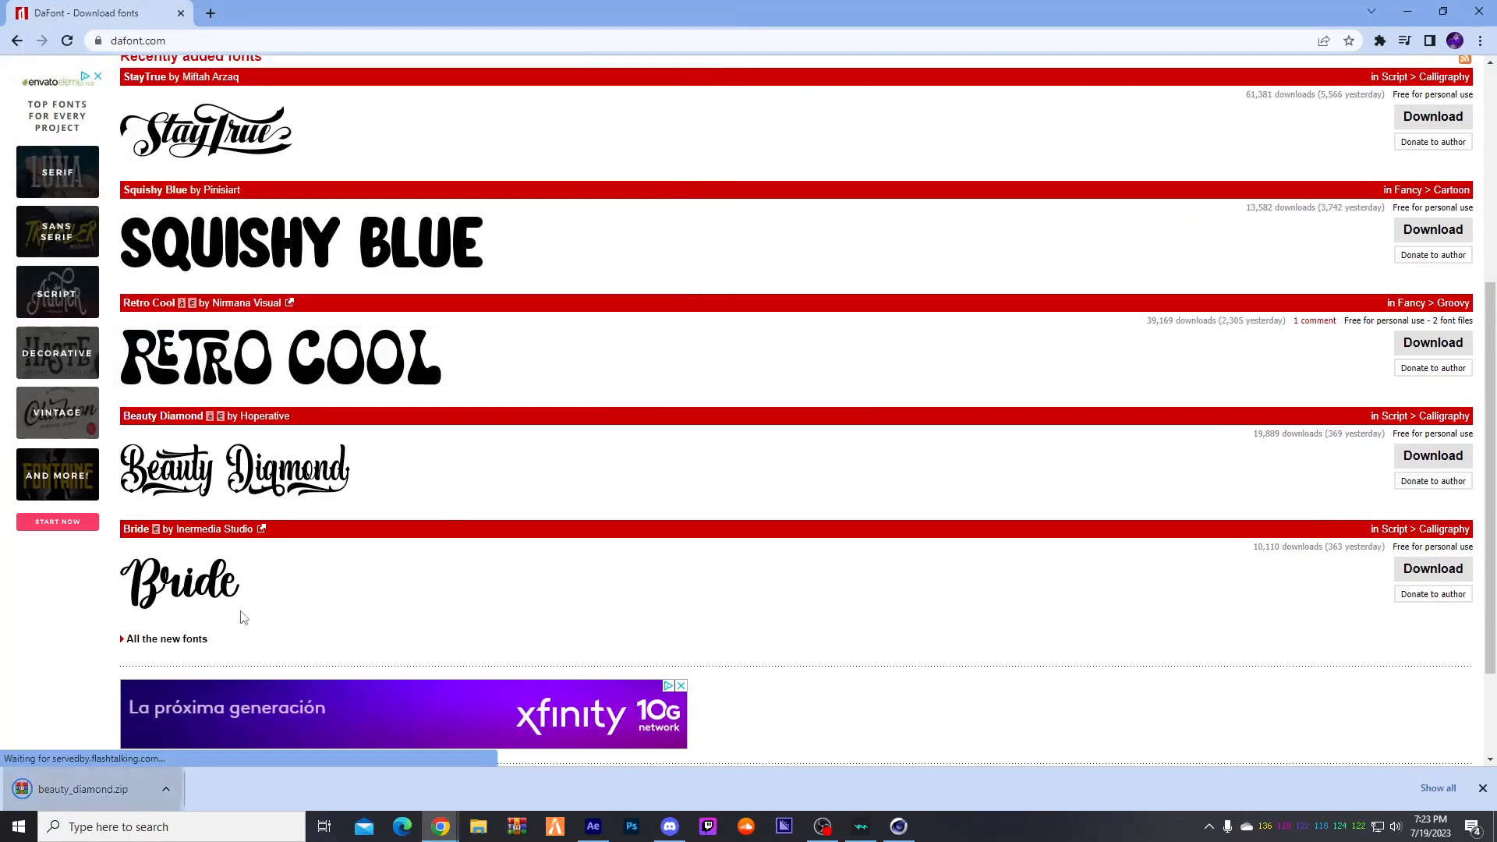
- Open the downloaded beauty_diamond.zip, preview its Beauty Diamond OpenType font file, and close the preview and the archive window
click(92, 787)
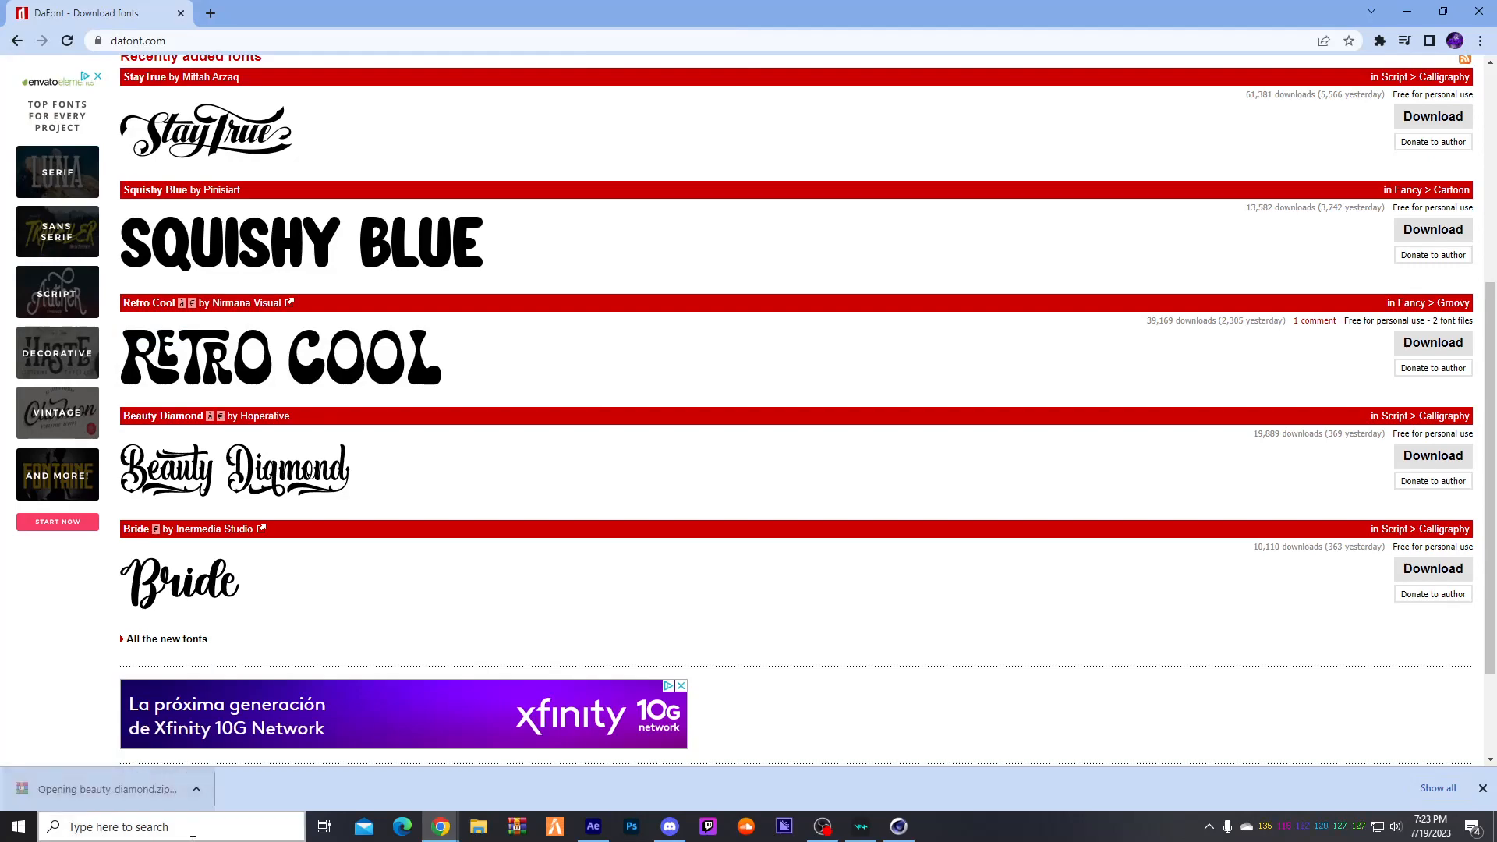
click(725, 366)
click(800, 525)
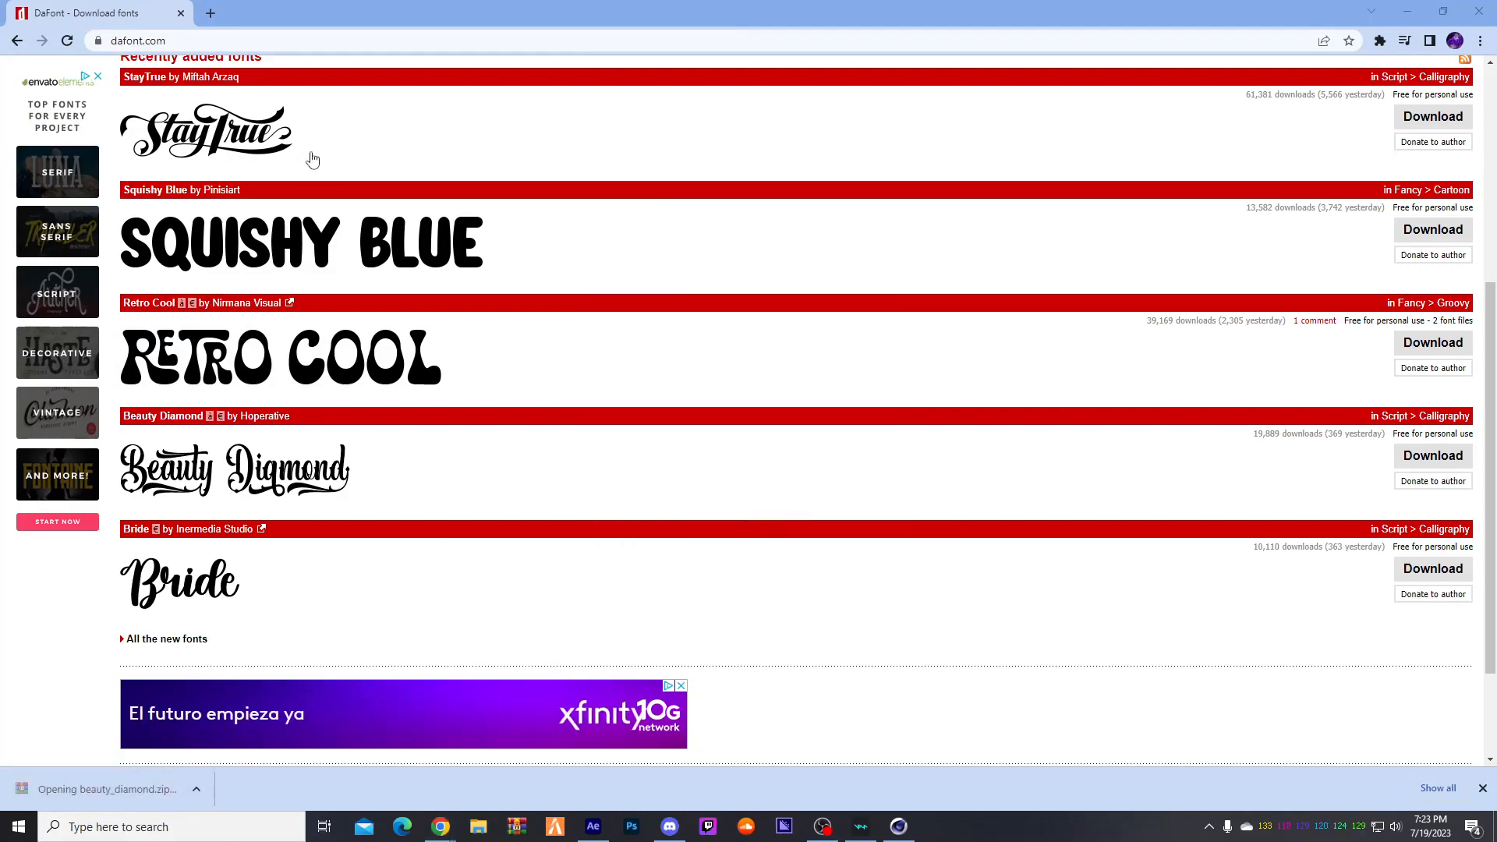
double_click(230, 178)
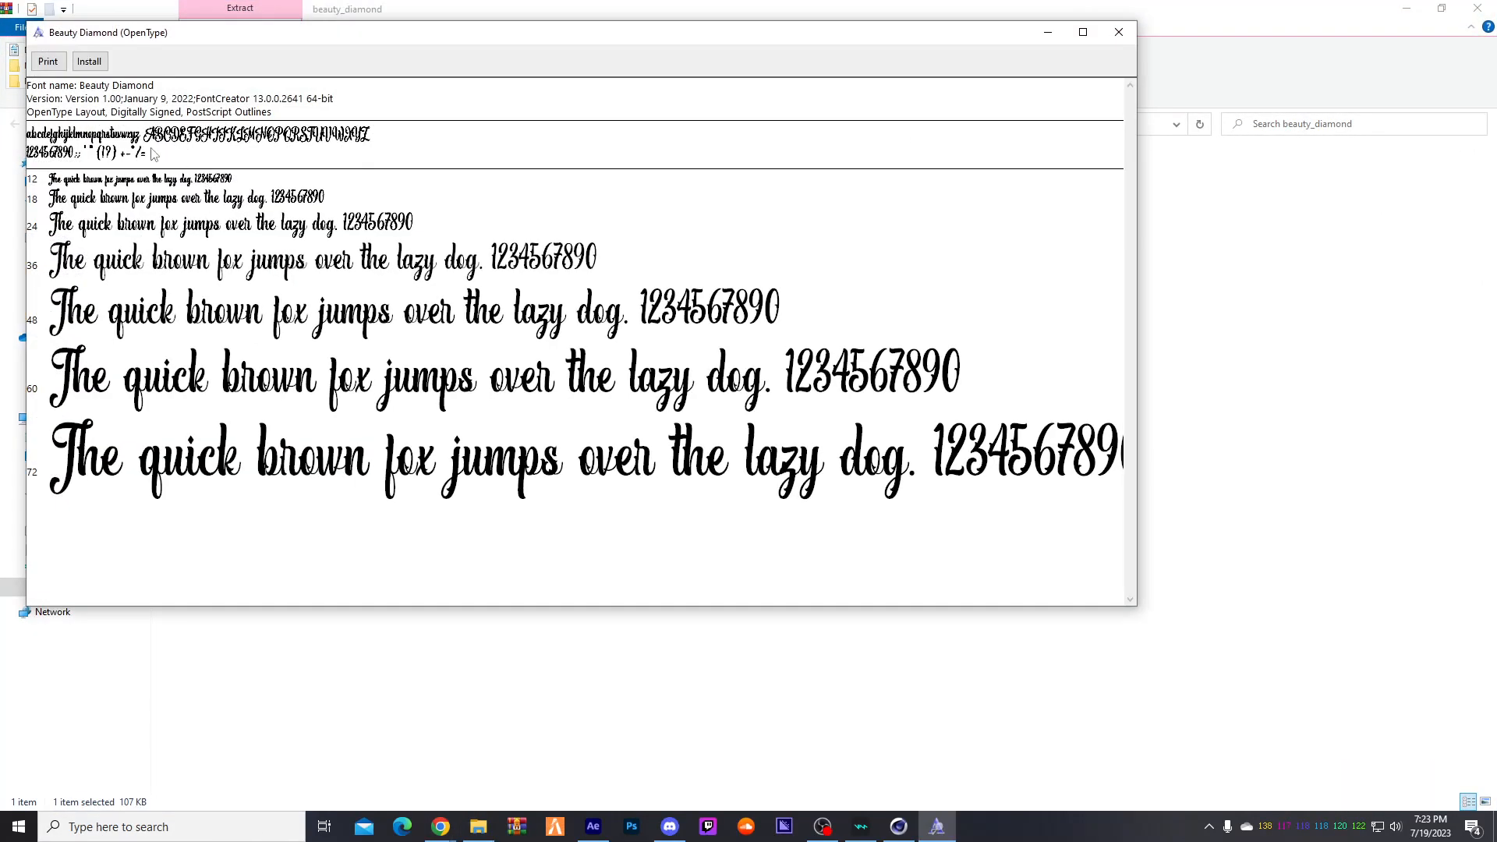
click(1119, 32)
click(1477, 7)
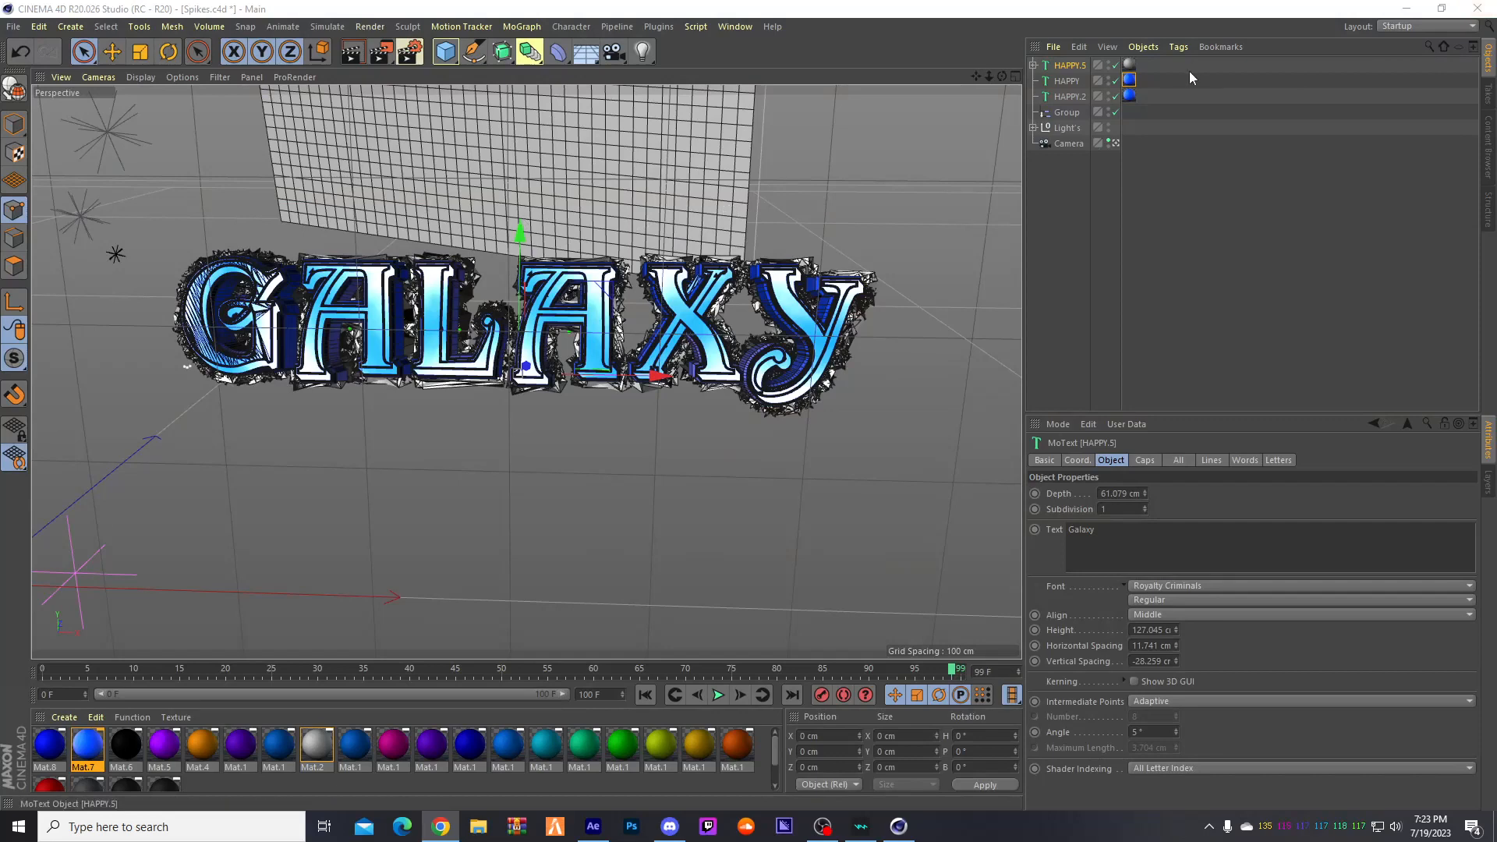
click(1145, 589)
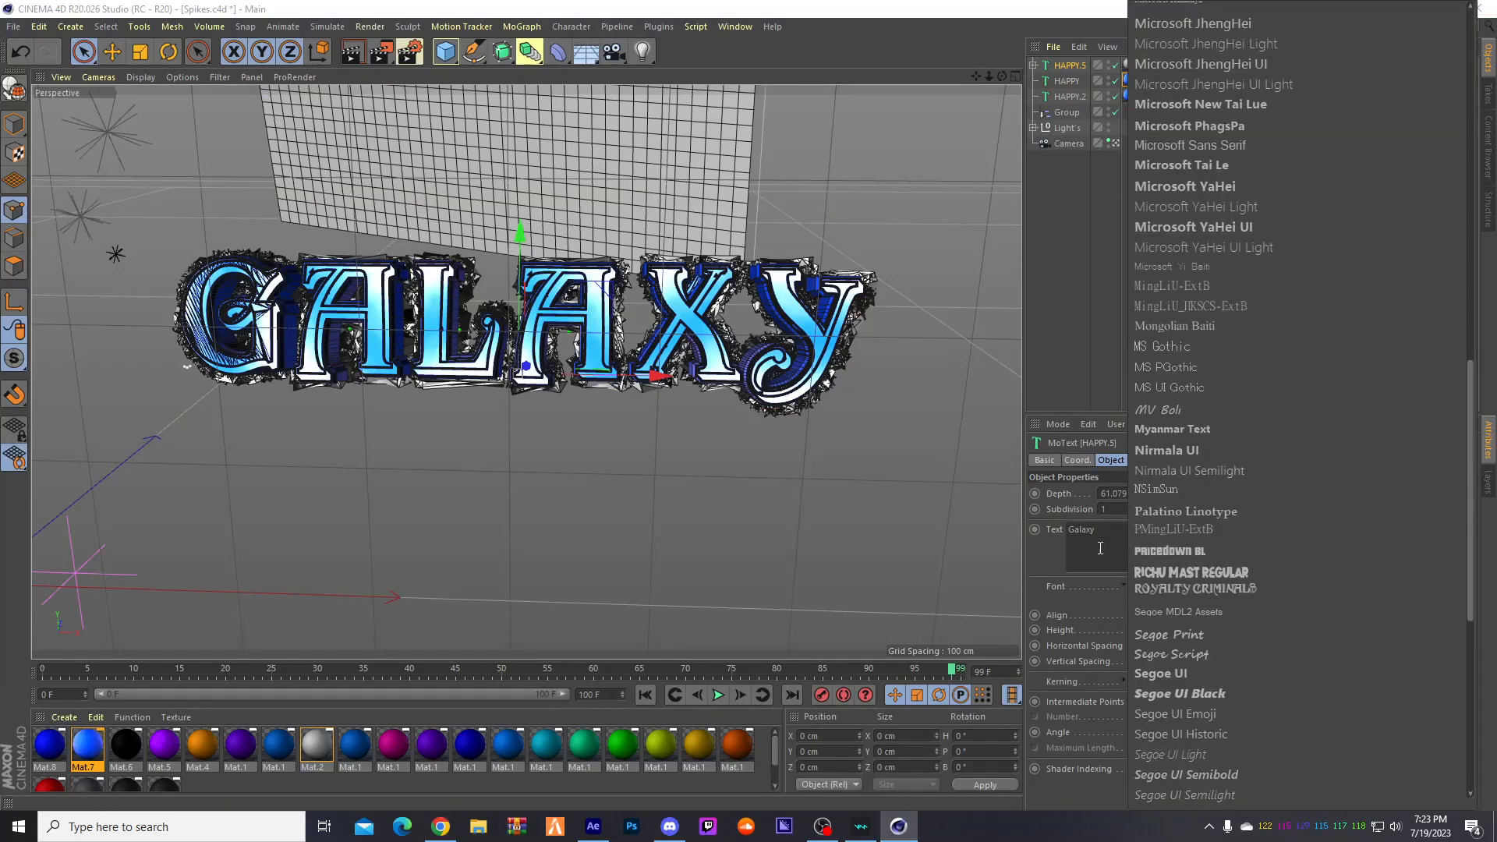
scroll(1193, 605, down, 8)
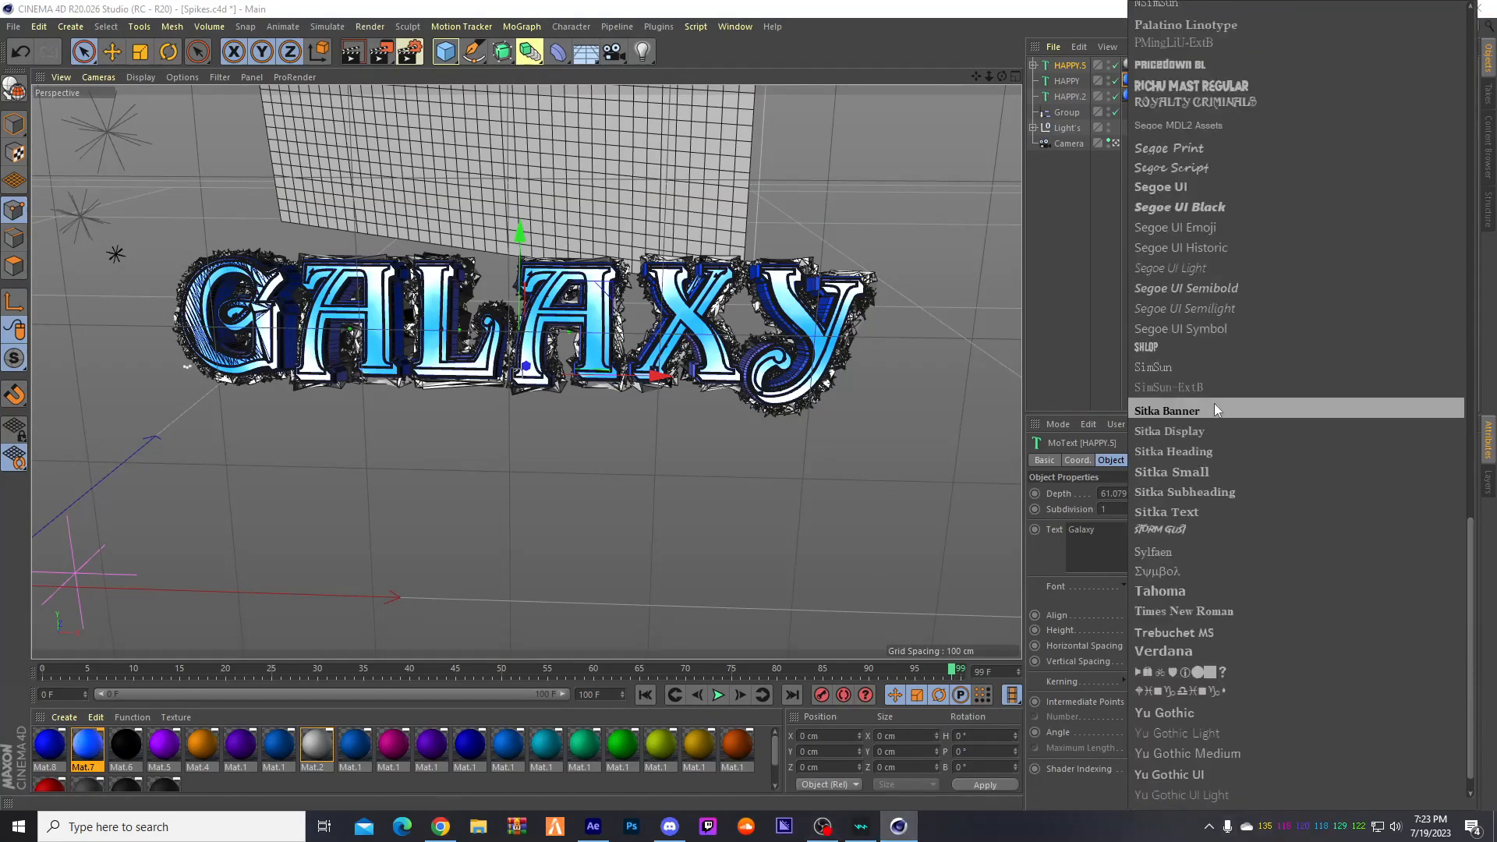
click(1116, 594)
click(1171, 583)
click(1111, 589)
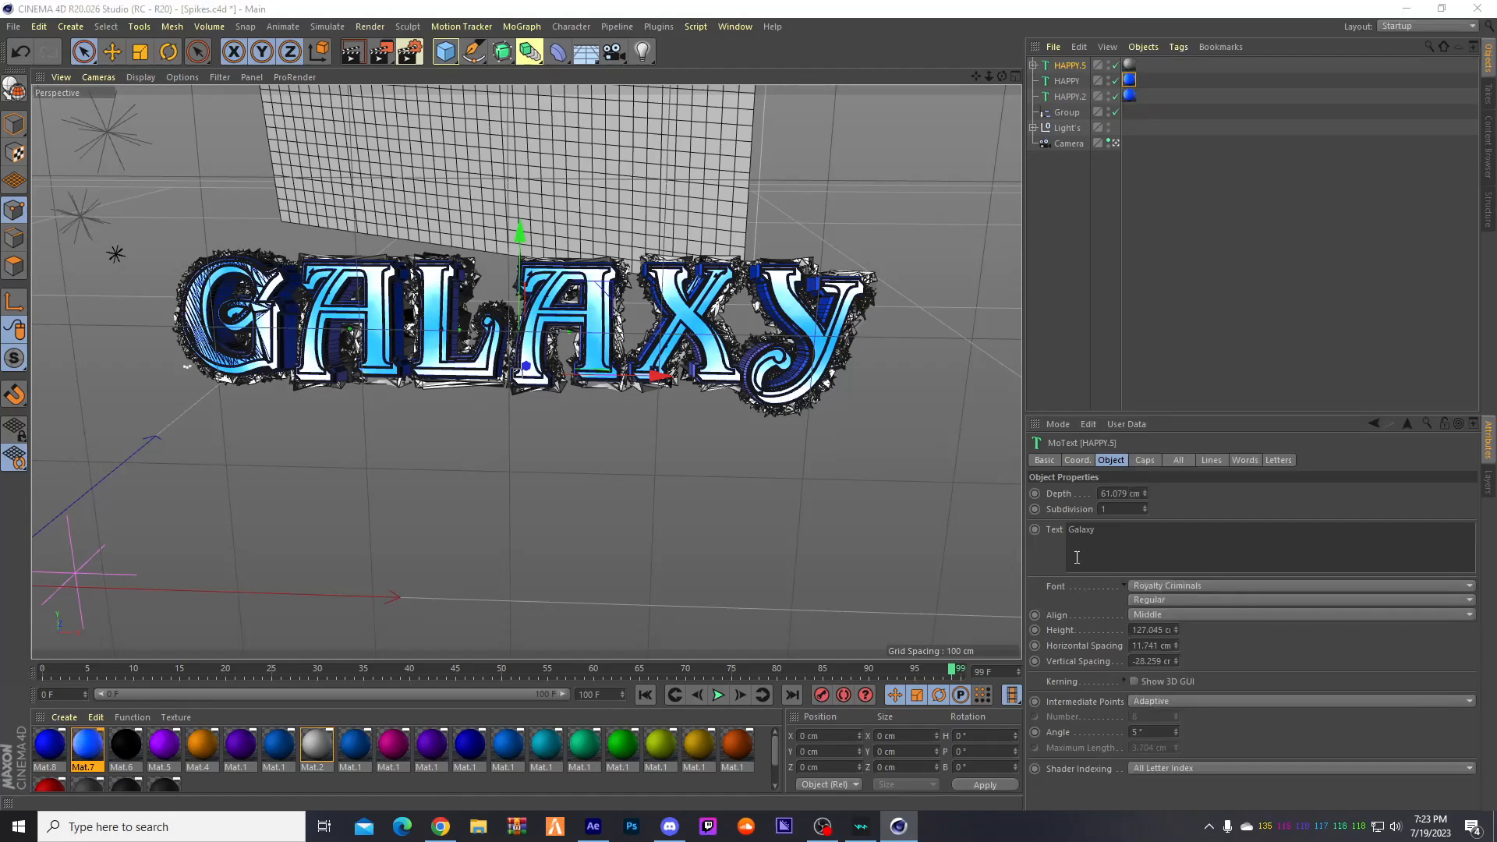
click(1104, 537)
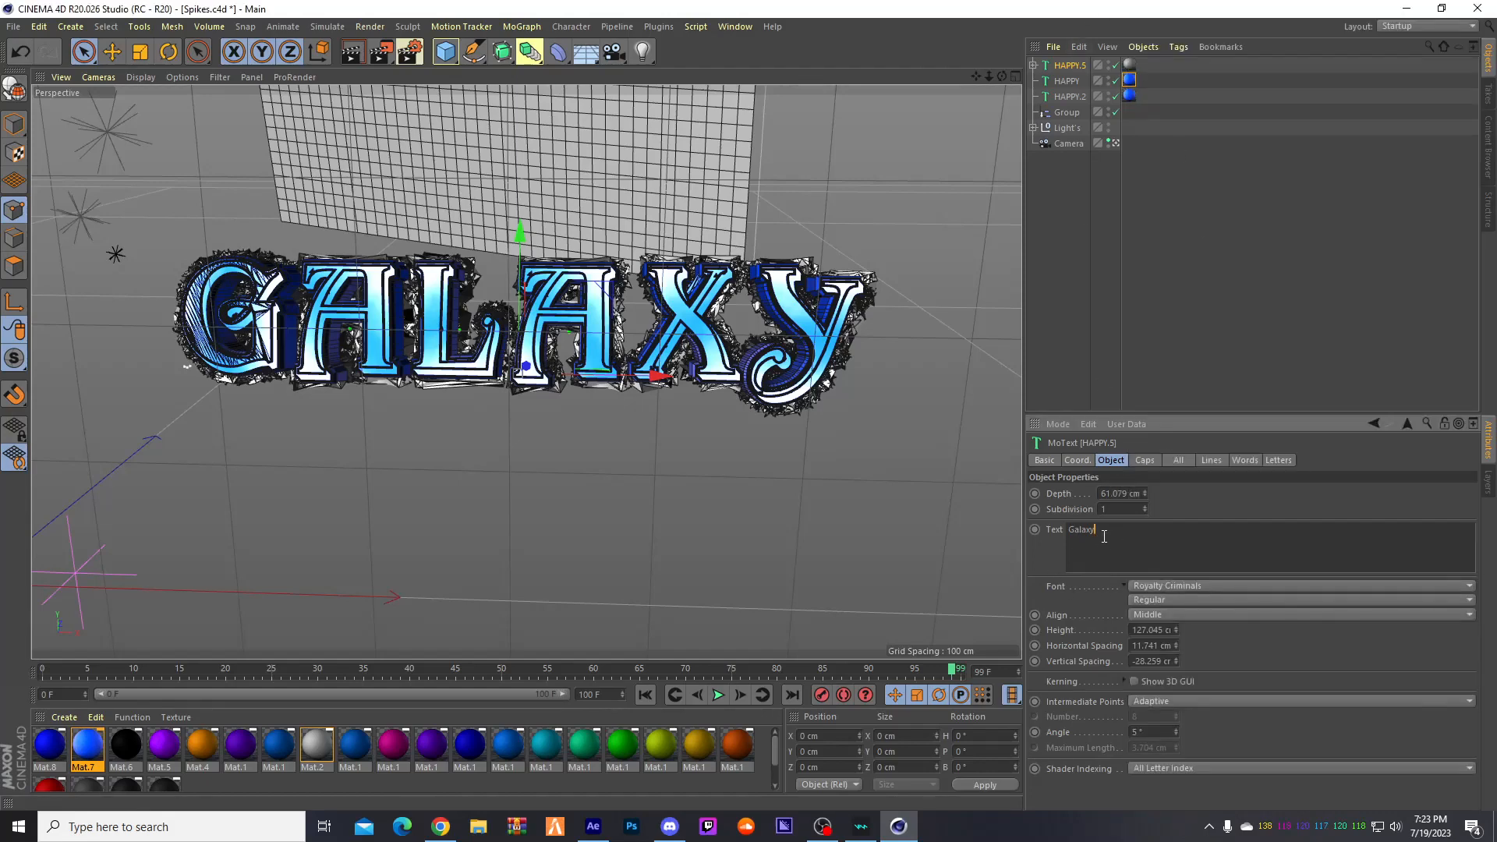
- Change the font of the HAPPY.5 text object to Impact in Cinema 4D
click(1143, 583)
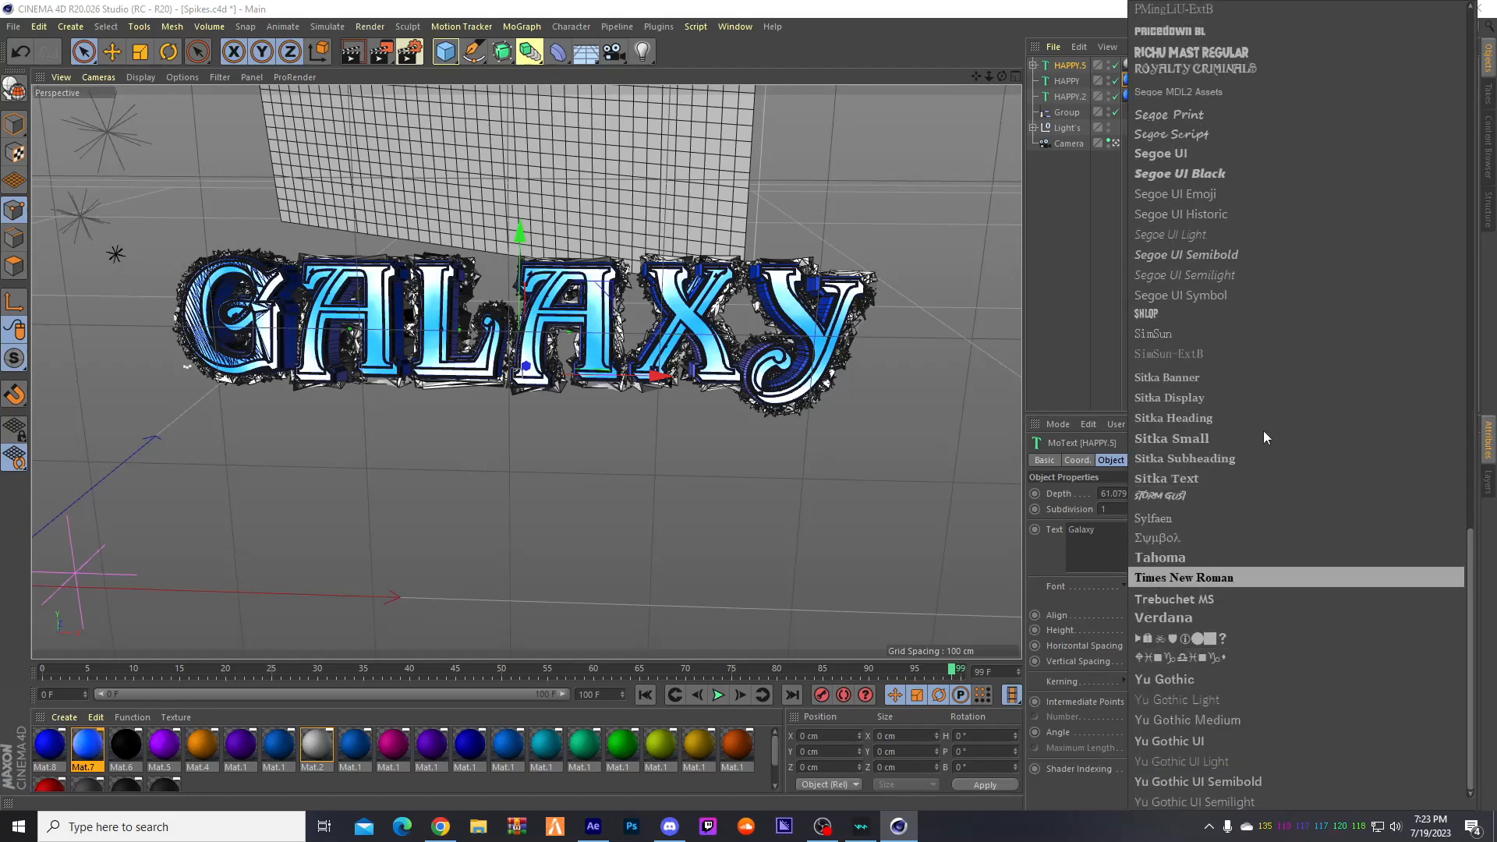
scroll(1213, 424, up, 15)
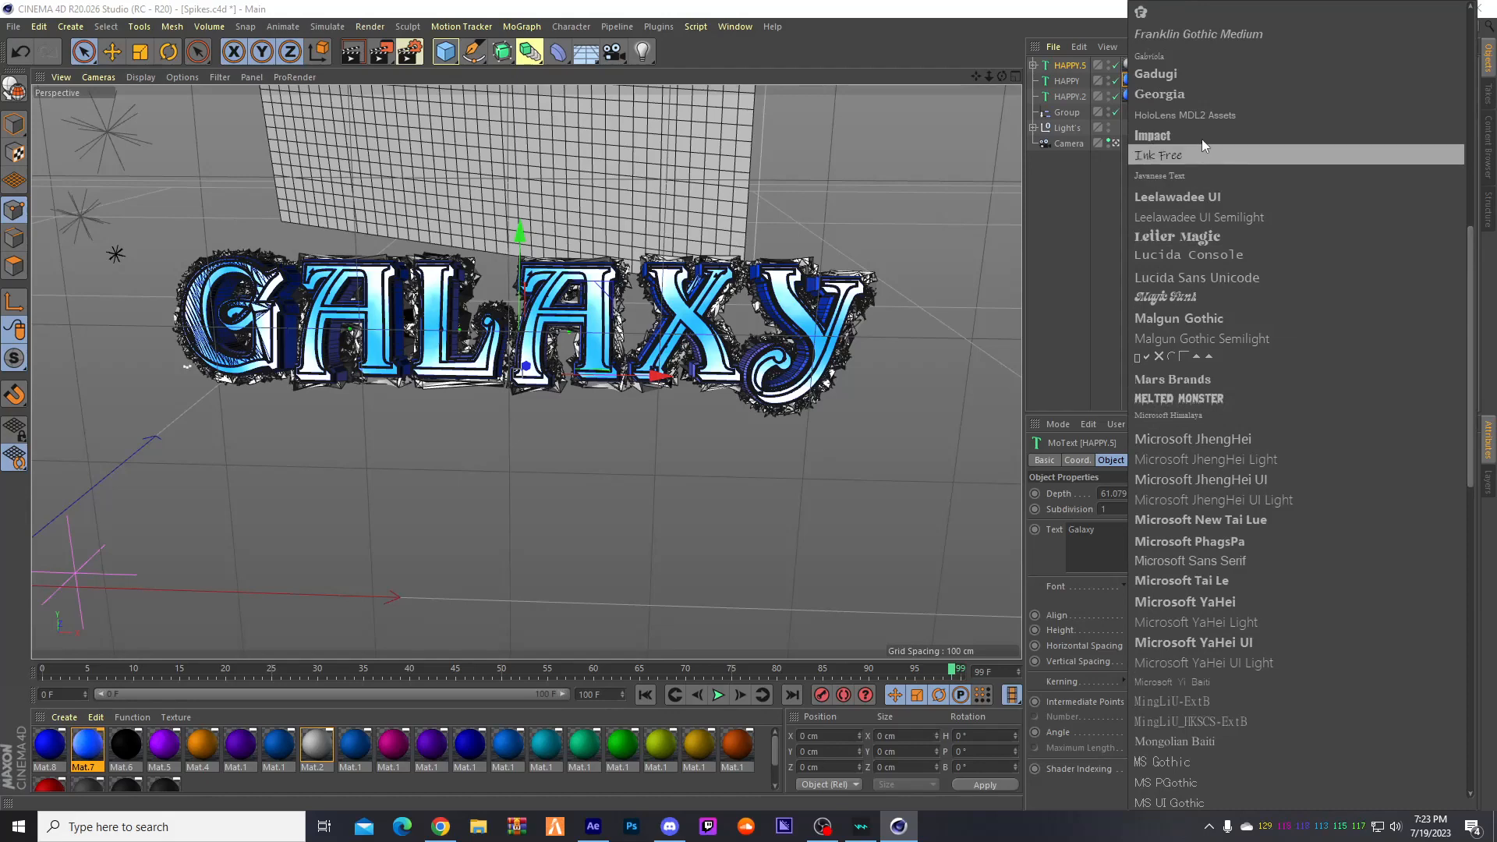
click(1201, 152)
- Change the font of the HAPPY text object to Impact
click(1068, 81)
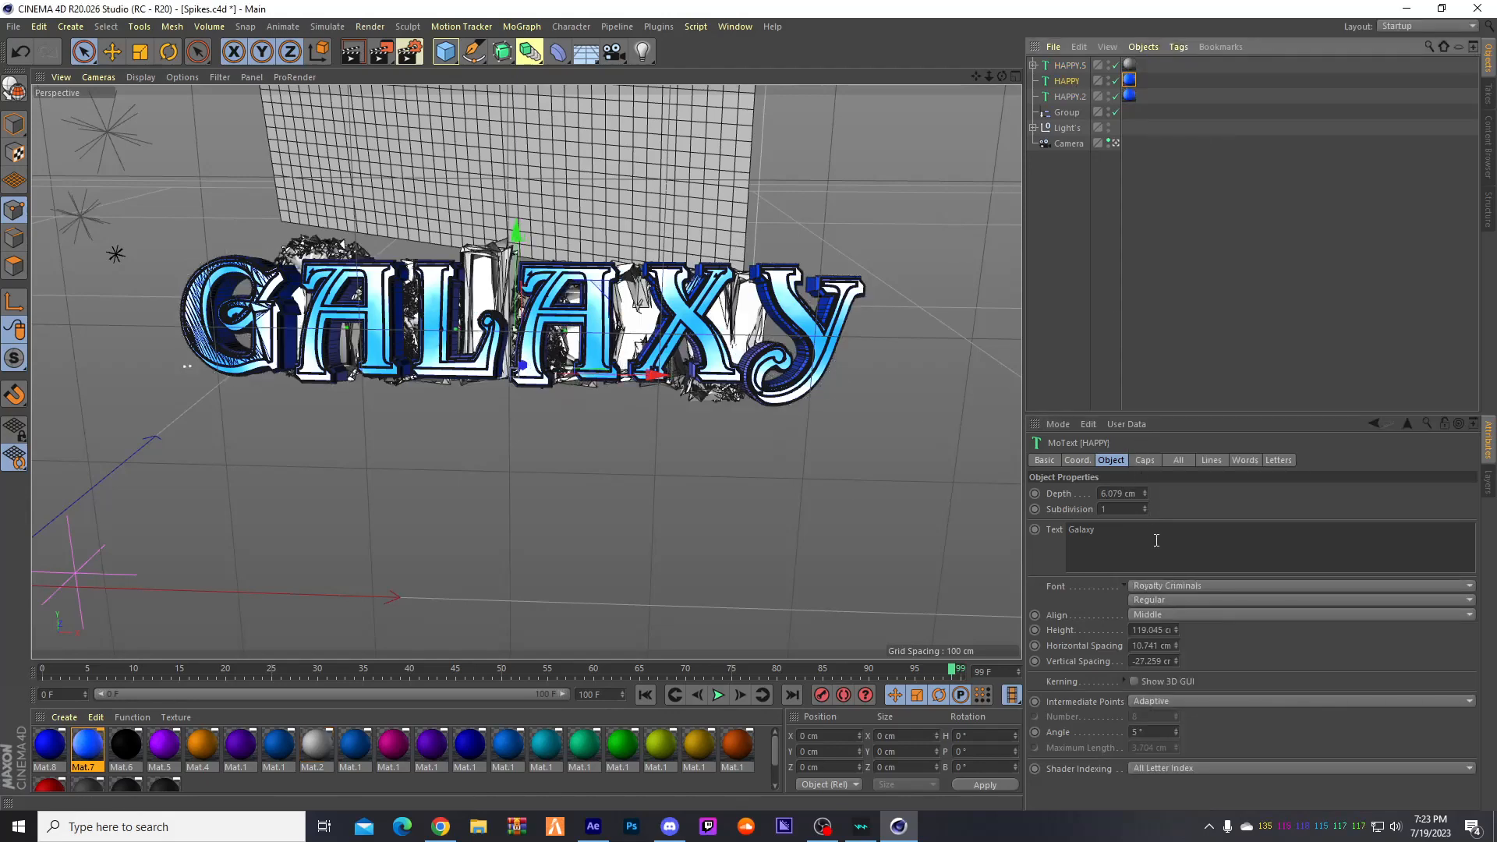
click(1159, 586)
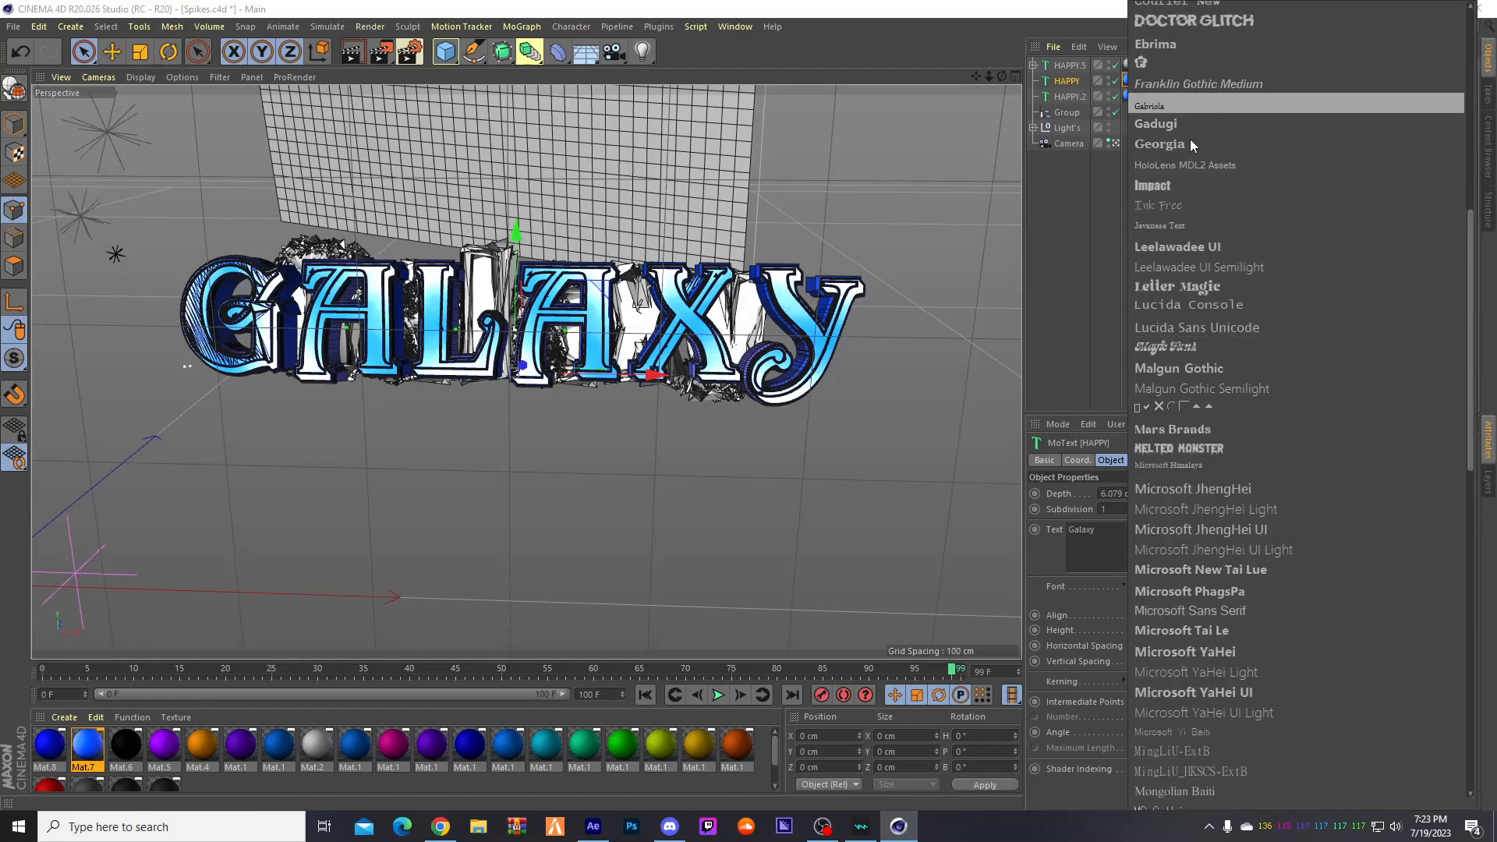
scroll(1157, 329, up, 5)
scroll(1157, 329, up, 2)
click(1158, 635)
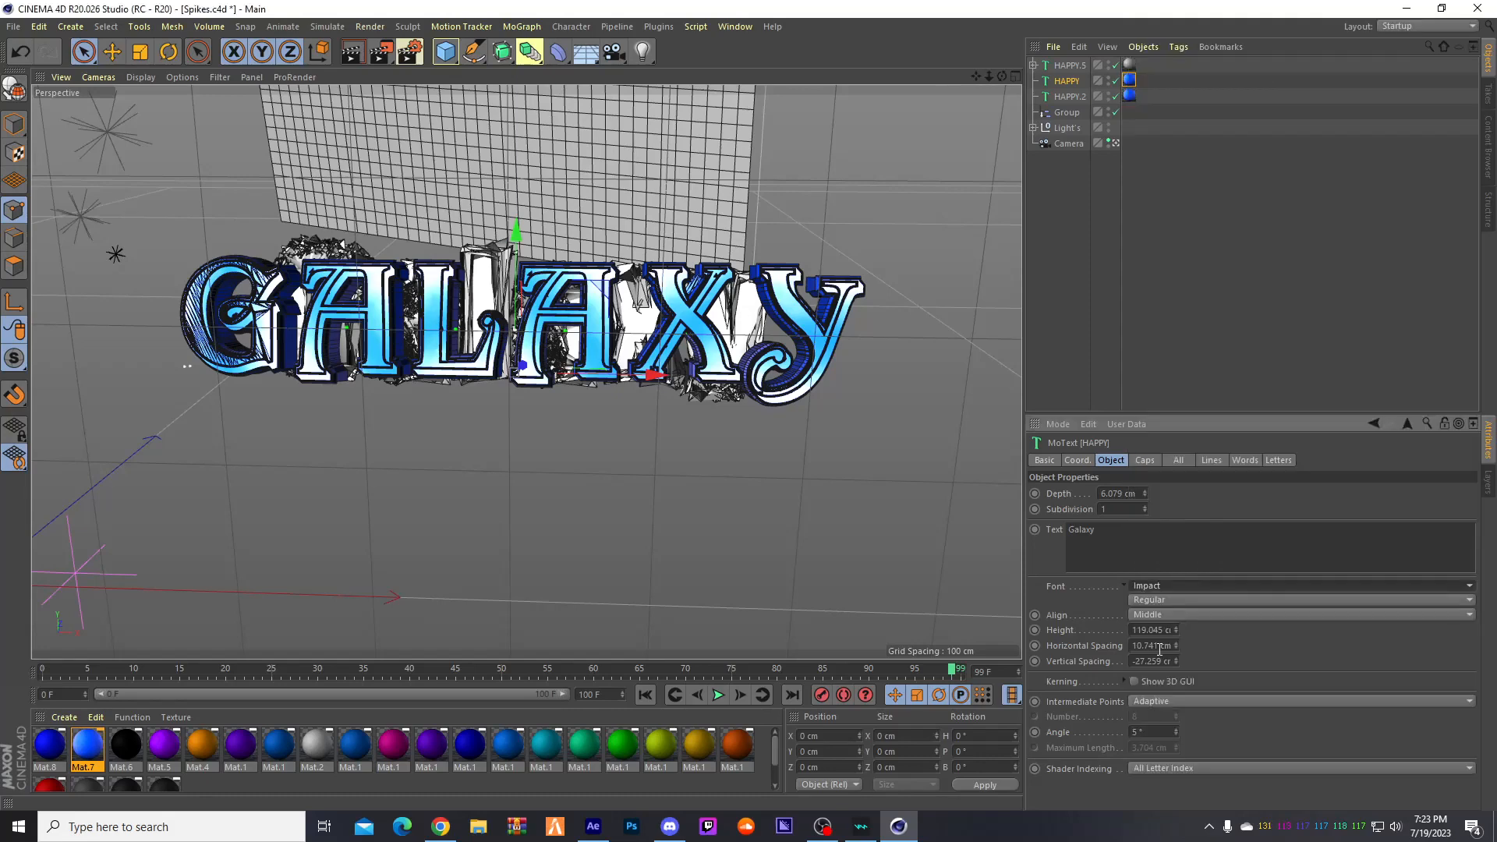
- Change the font of the HAPPY.2 text object to Impact
click(1083, 96)
click(1160, 586)
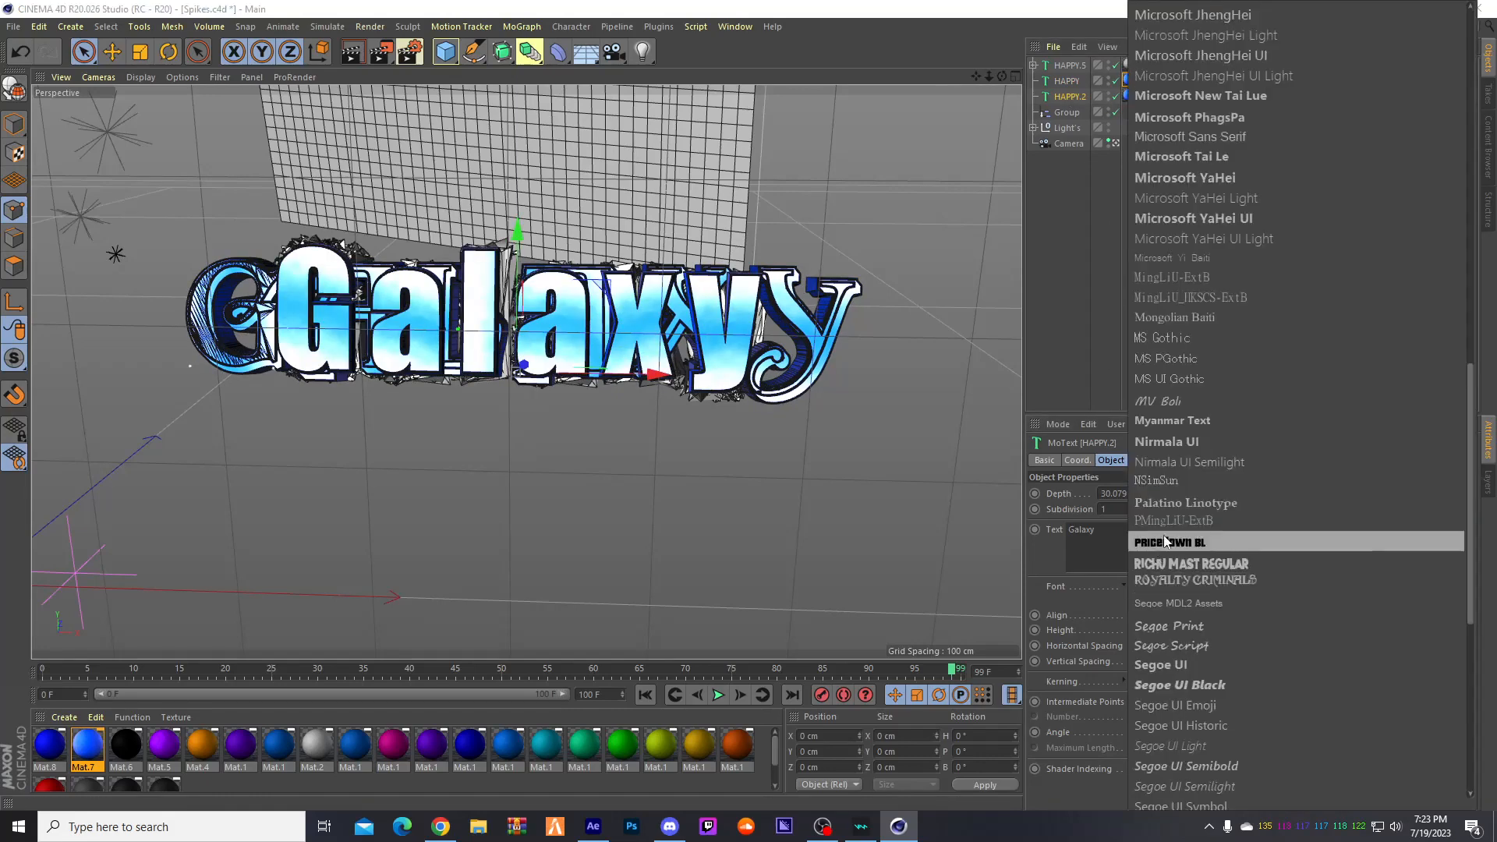
scroll(1163, 507, up, 6)
click(1171, 555)
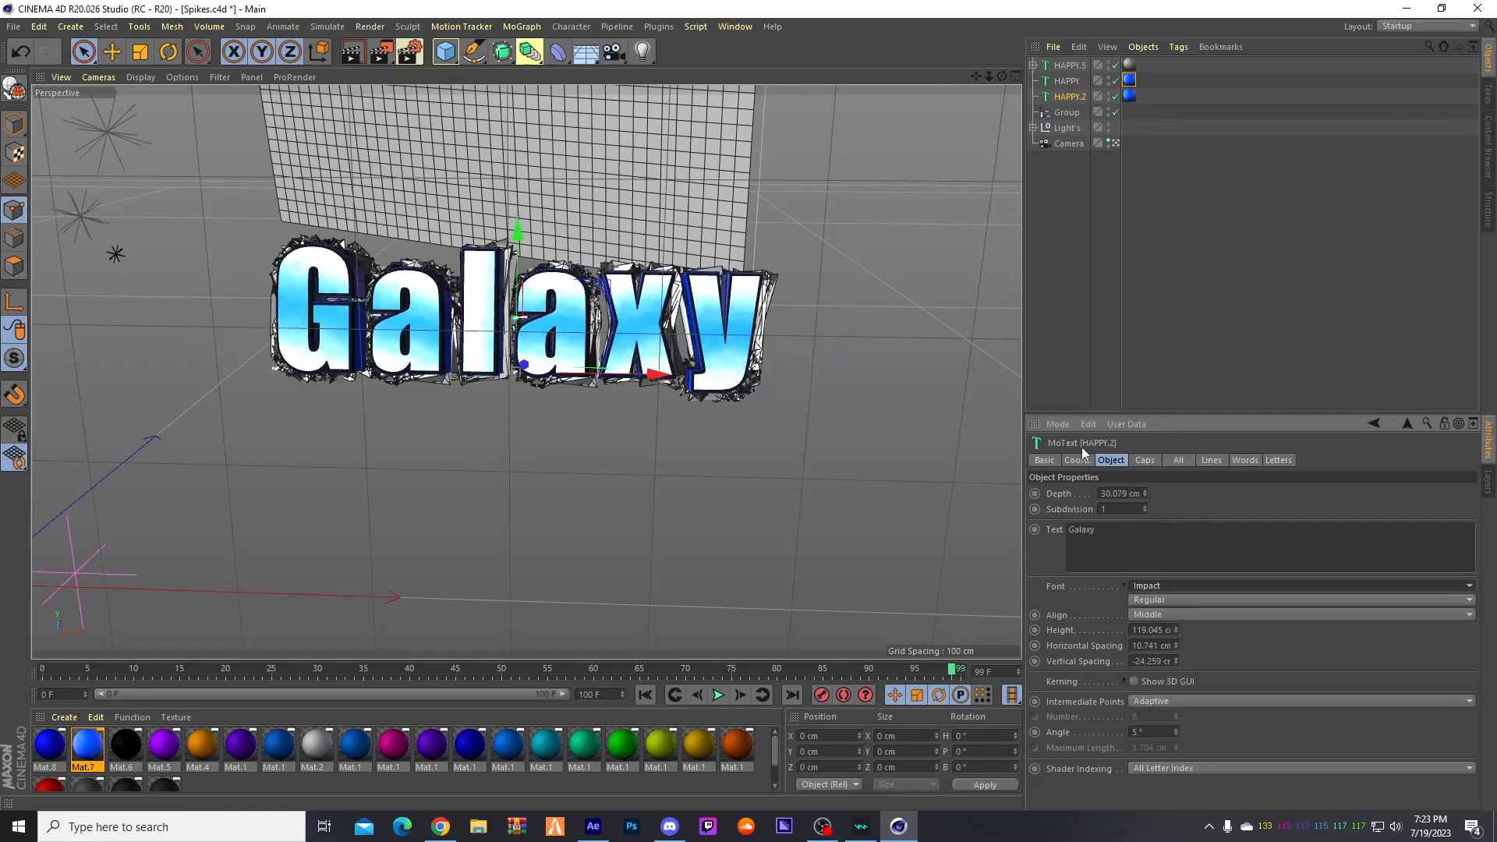
- Set the horizontal spacing of the HAPPY.2 text to 12.741 cm and adjust its vertical spacing
scroll(577, 331, down, 3)
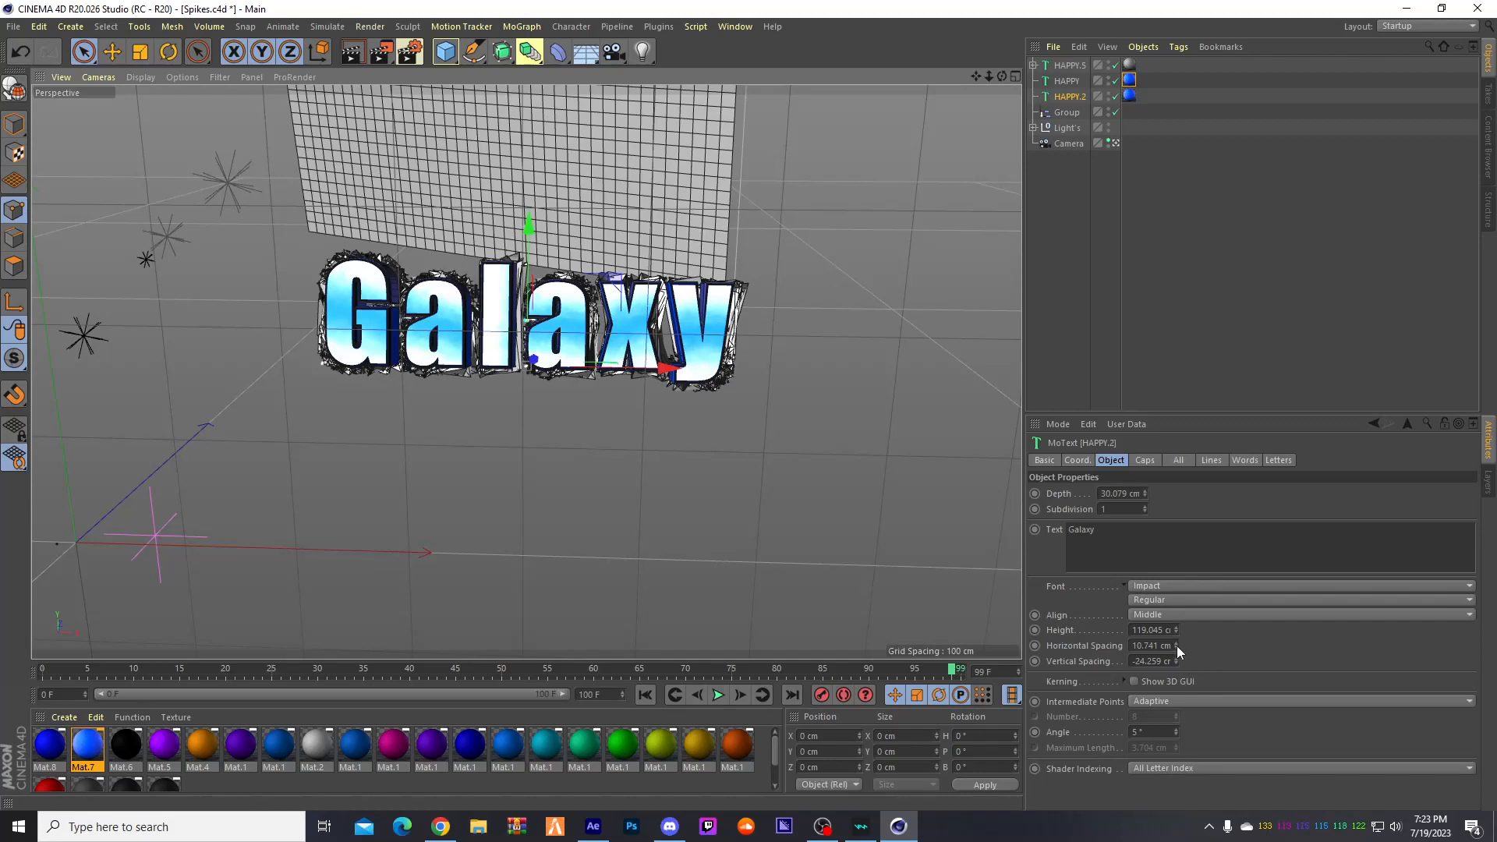
drag(1177, 646, 1174, 642)
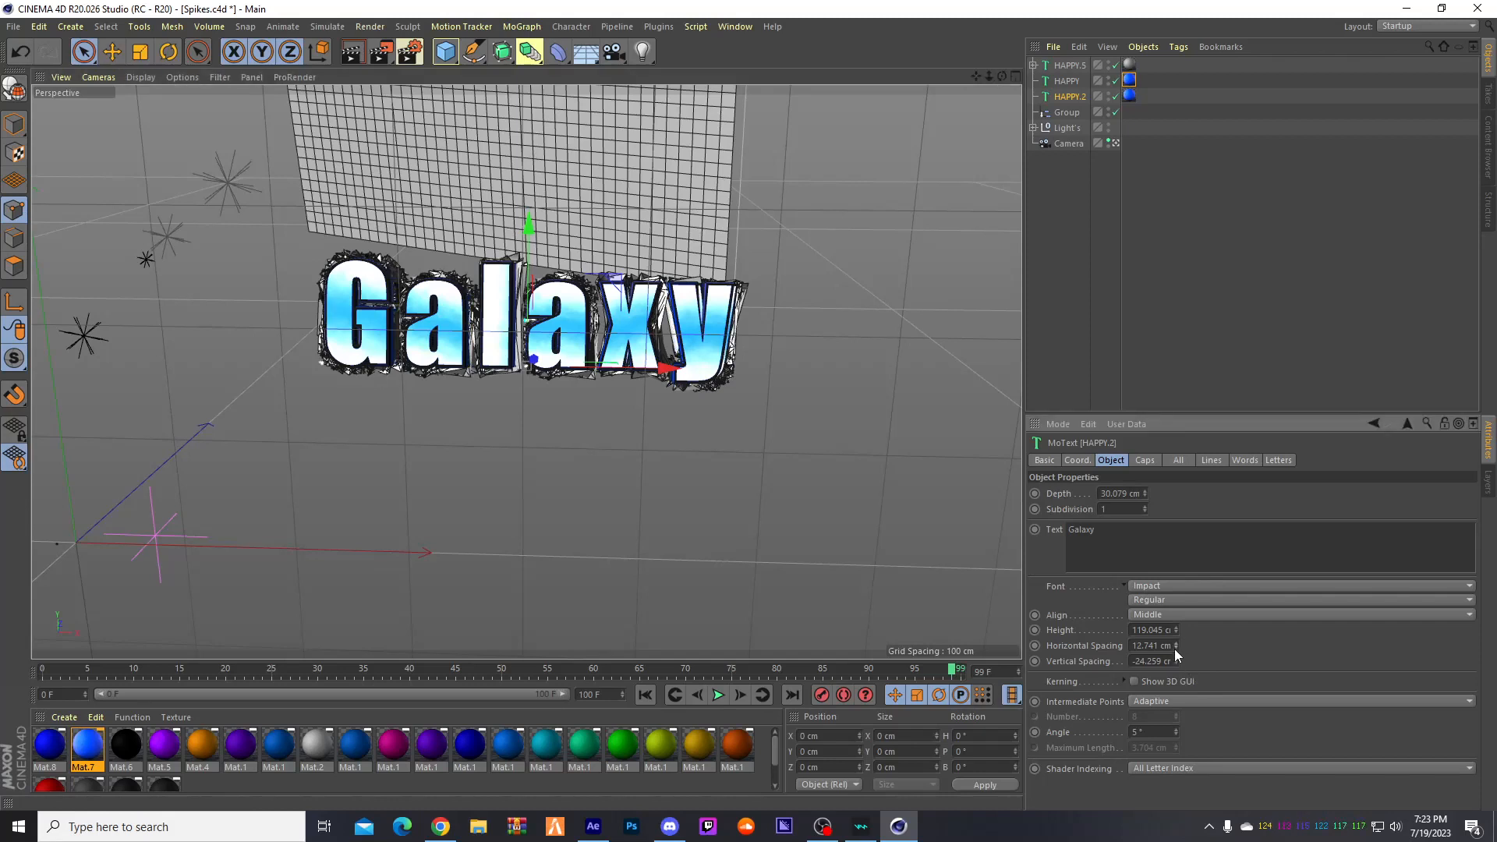
click(1175, 644)
click(1175, 644)
click(1175, 644)
click(1175, 643)
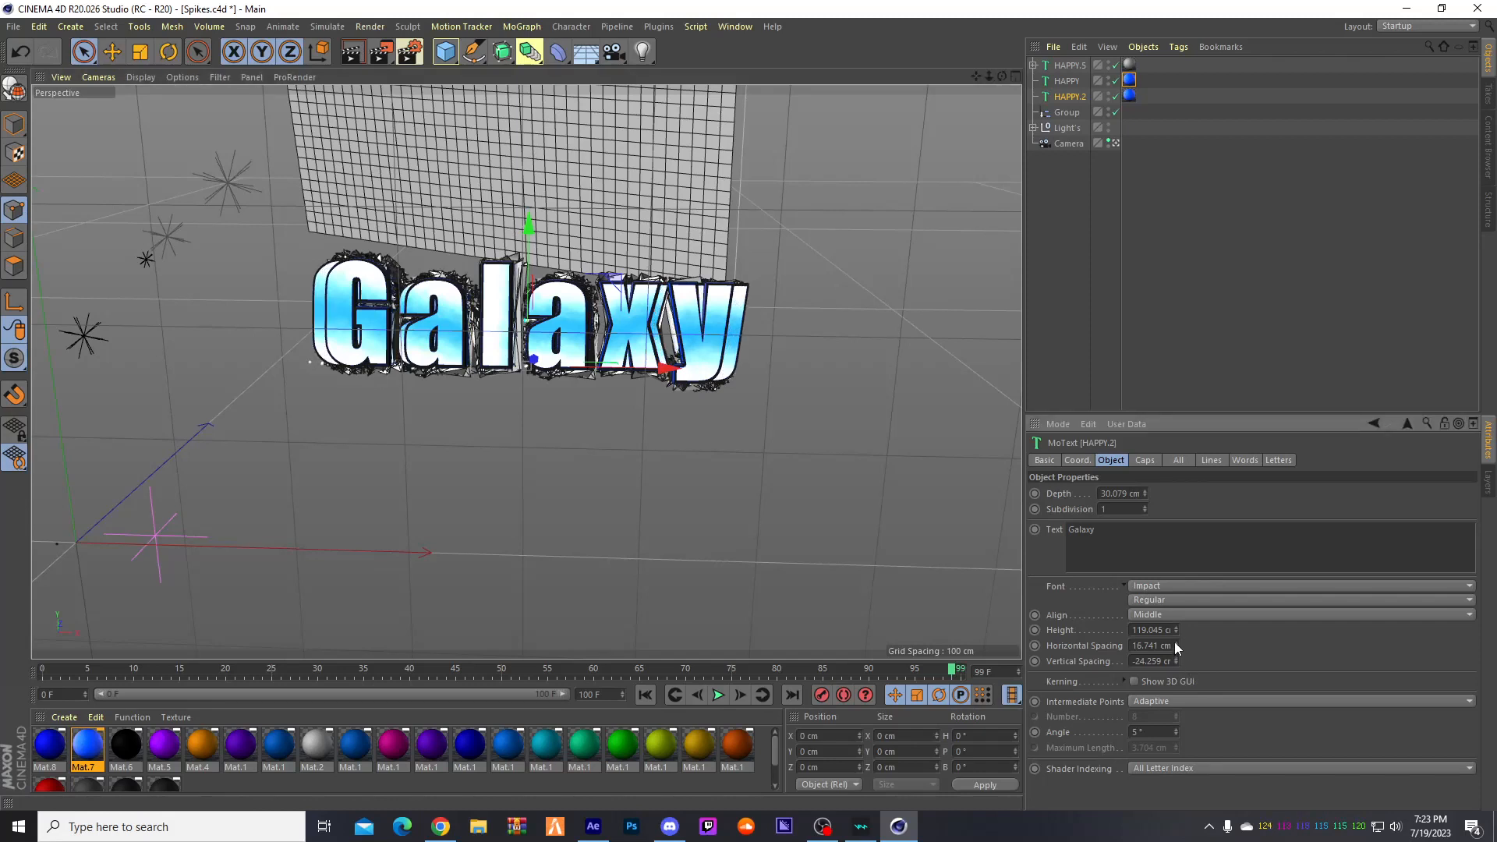
click(1176, 643)
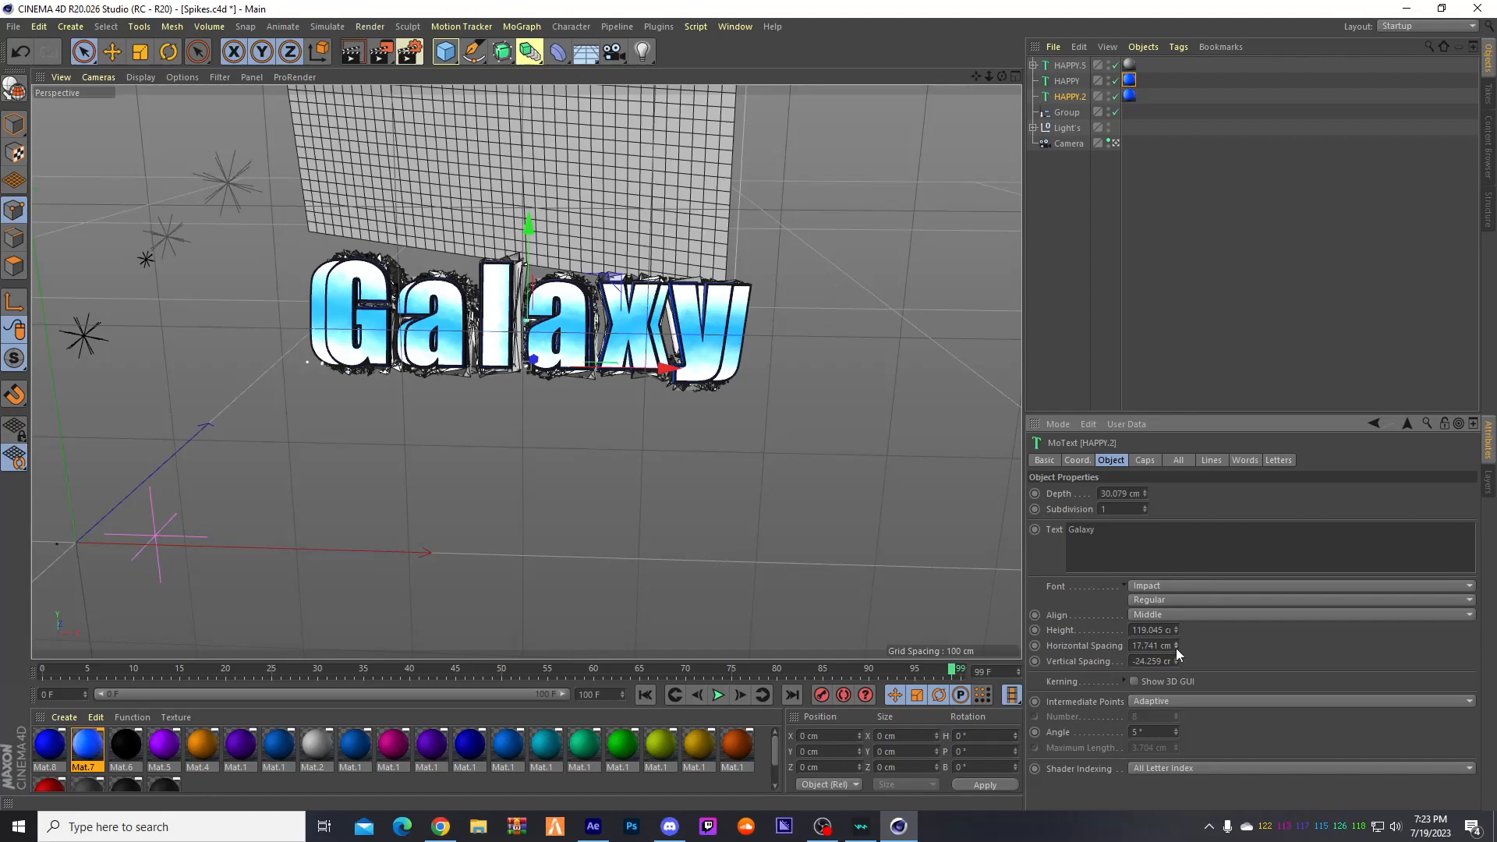
click(1175, 648)
click(1176, 648)
click(1176, 648)
click(1176, 648)
click(1175, 648)
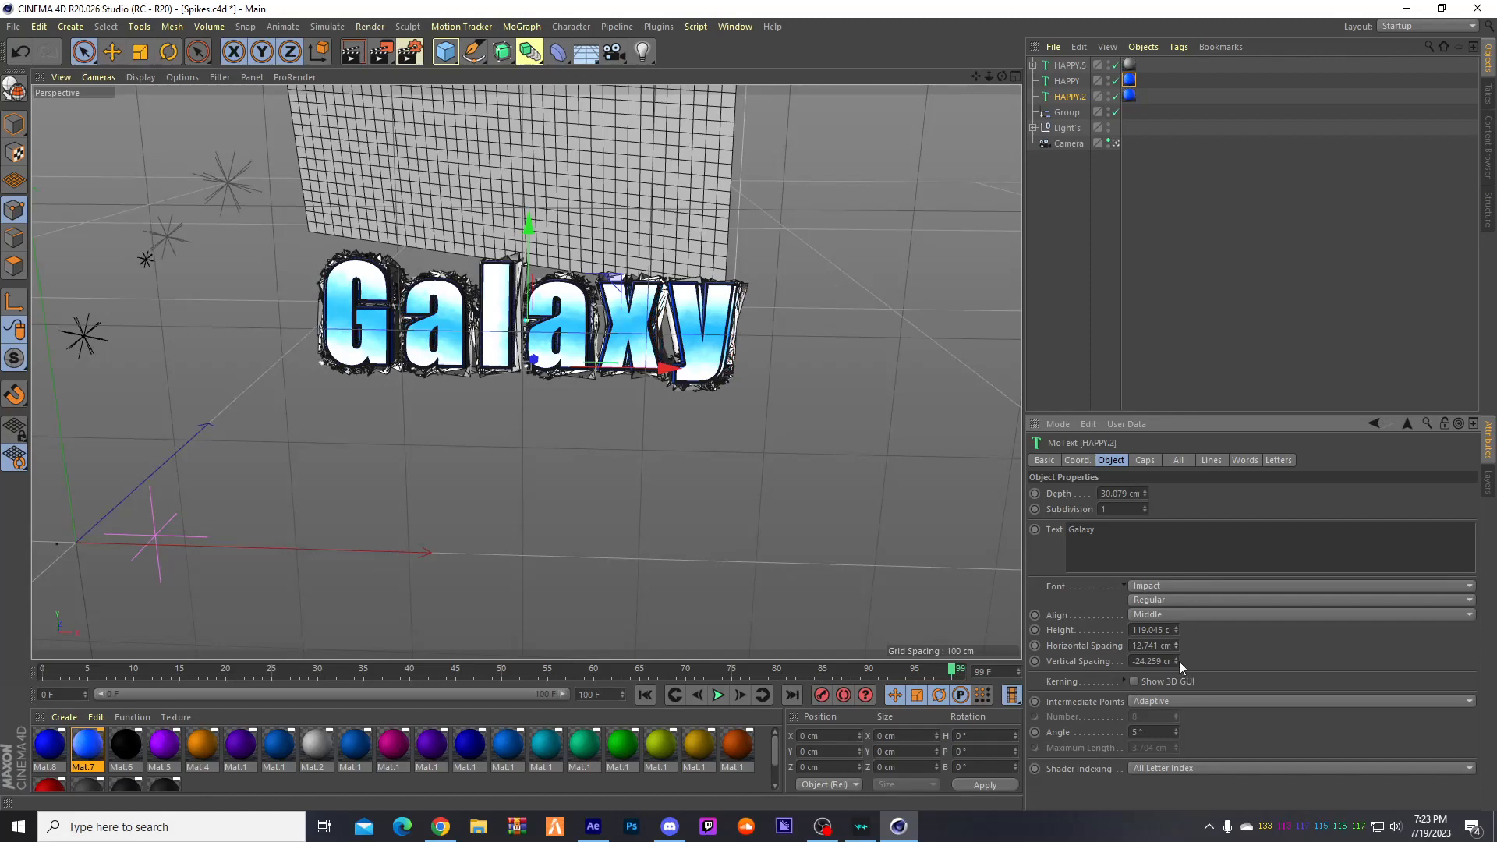
click(1176, 659)
click(1176, 659)
- Set the height of the HAPPY.5 text to 129.045 cm and move it slightly down along its vertical axis
click(1070, 65)
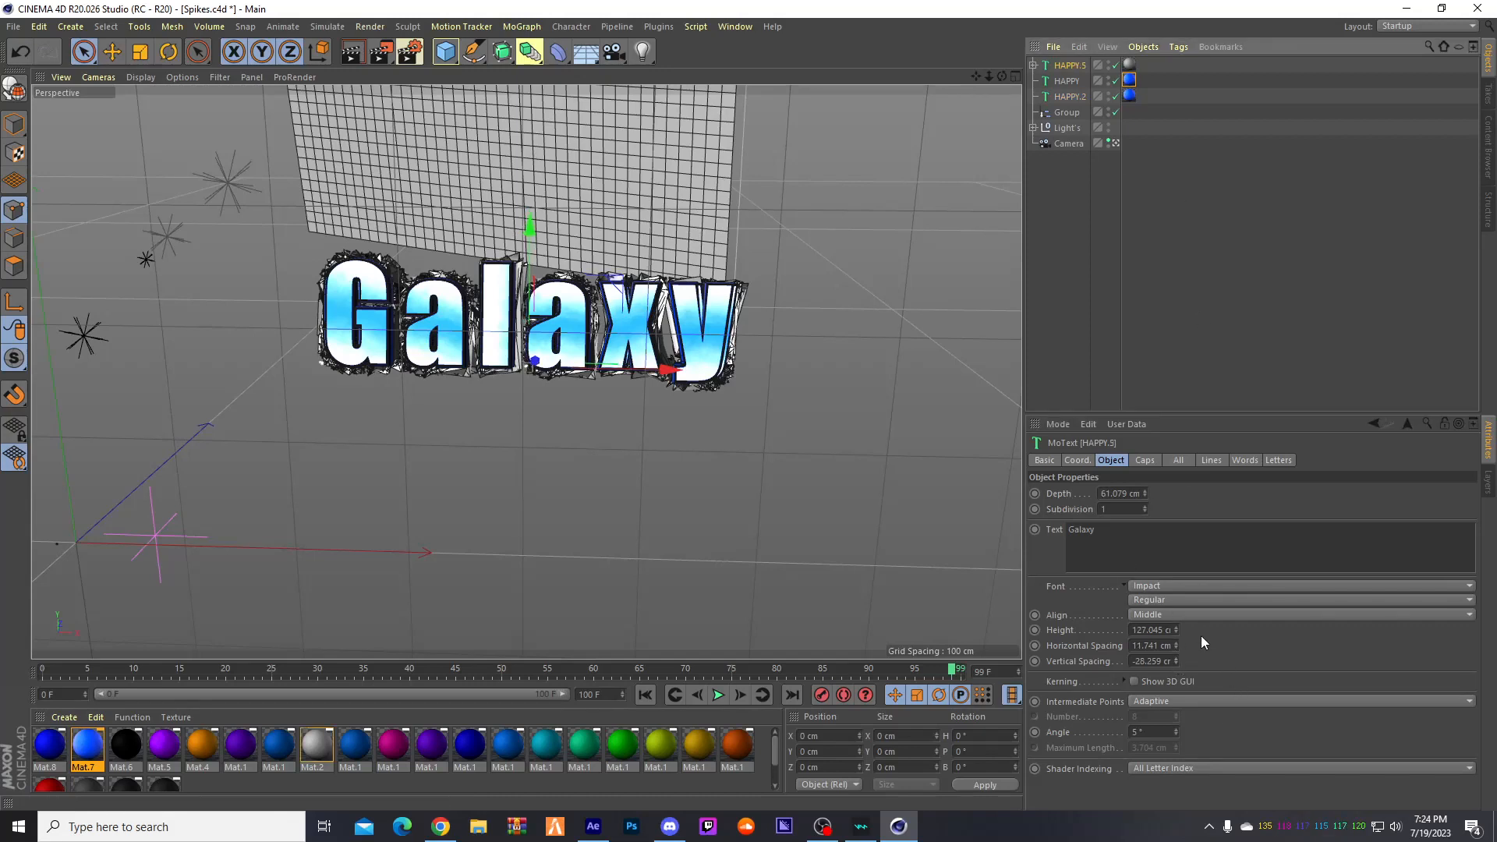
click(1178, 627)
click(1178, 626)
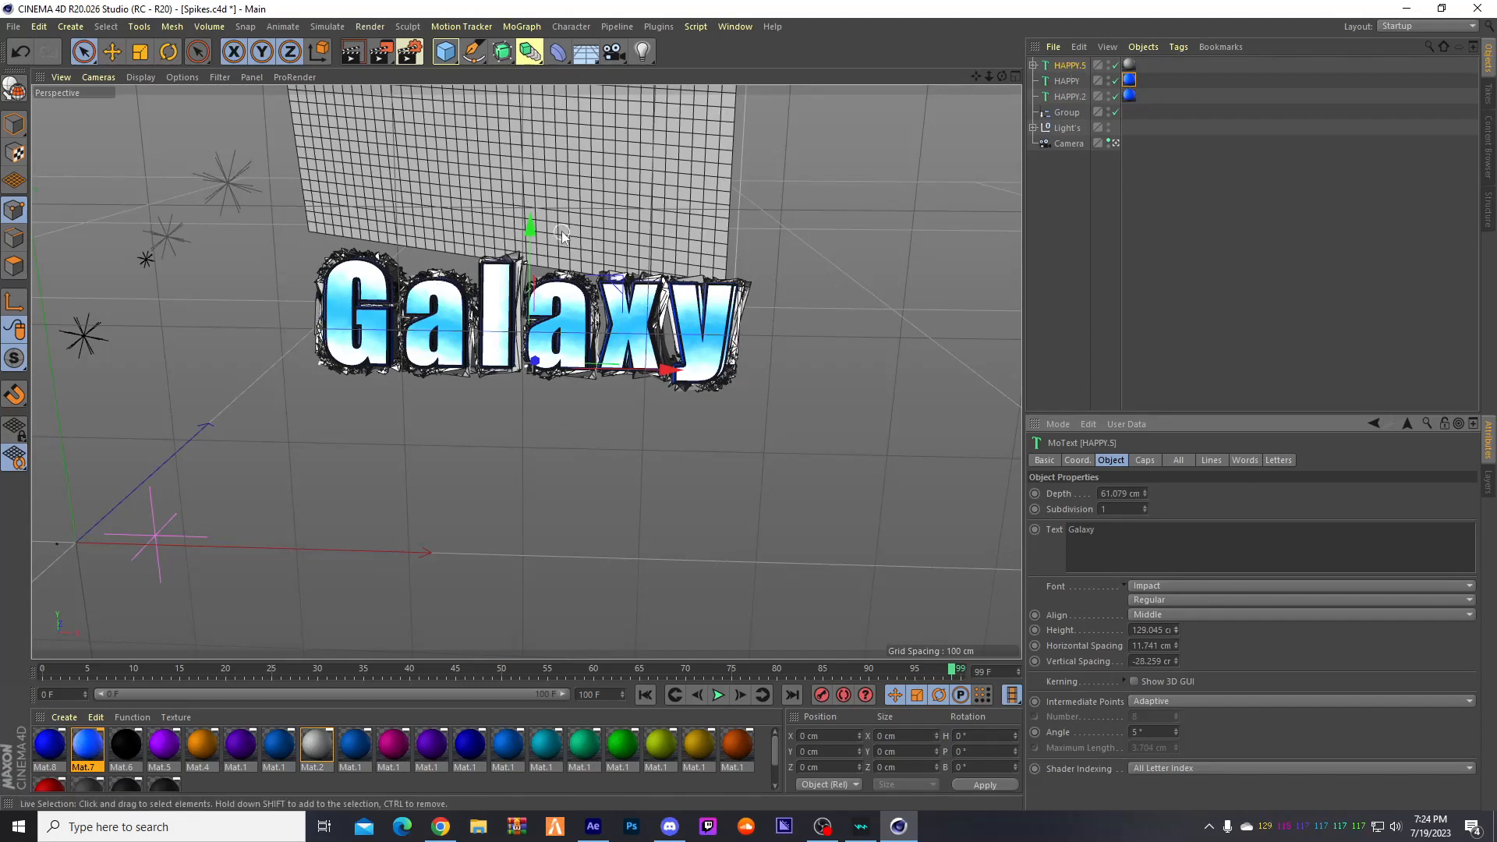
mouse_move(530, 228)
mouse_down()
mouse_move(532, 177)
mouse_move(531, 232)
mouse_up()
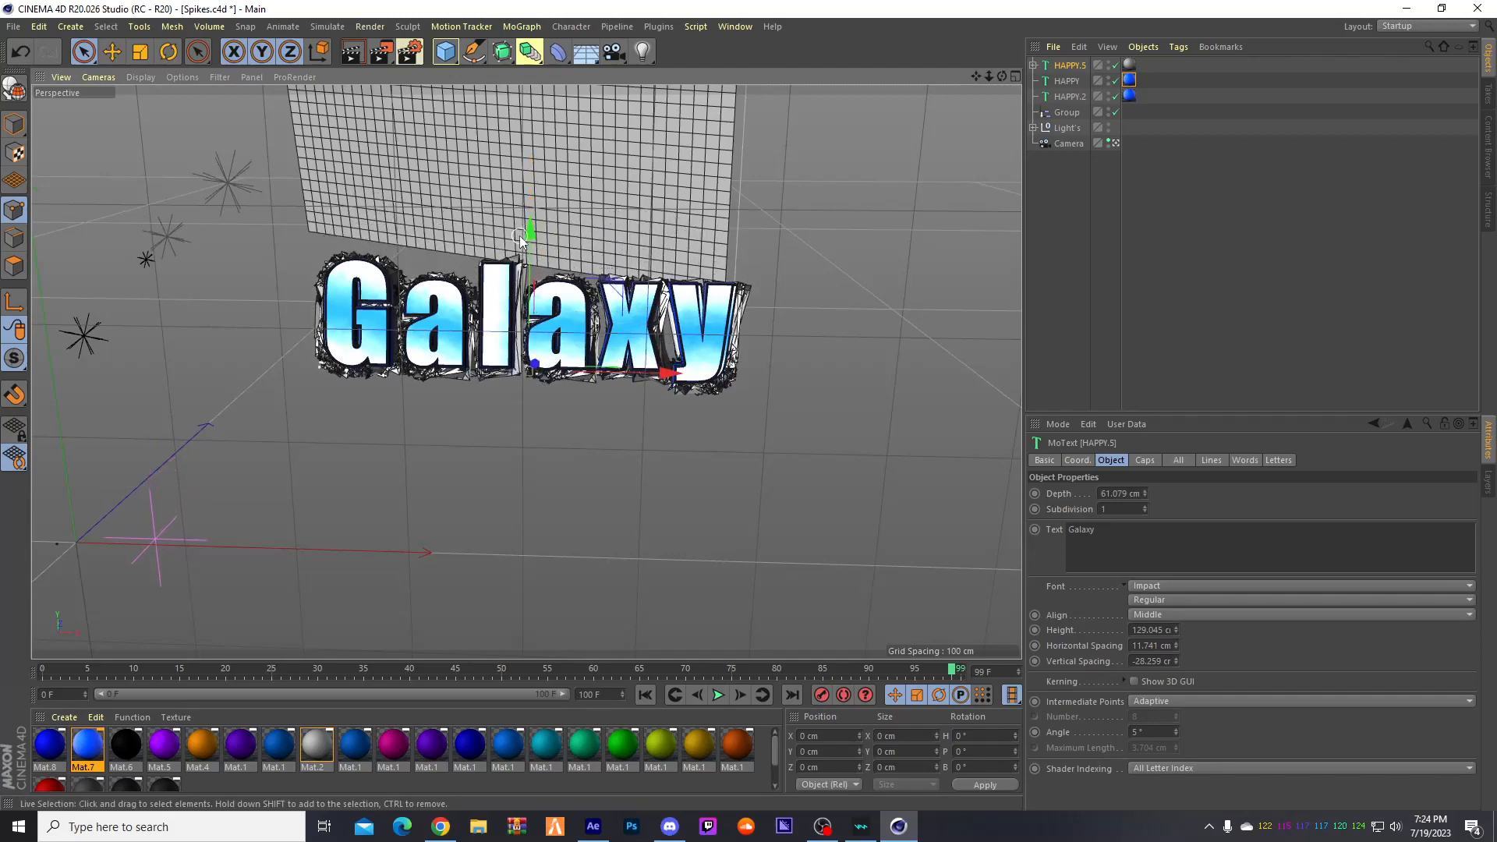
- Move the HAPPY.5 spiked text sideways, vertically and in depth so it frames the Galaxy letters evenly from behind
mouse_move(669, 376)
mouse_down()
mouse_move(741, 379)
mouse_move(676, 378)
mouse_up()
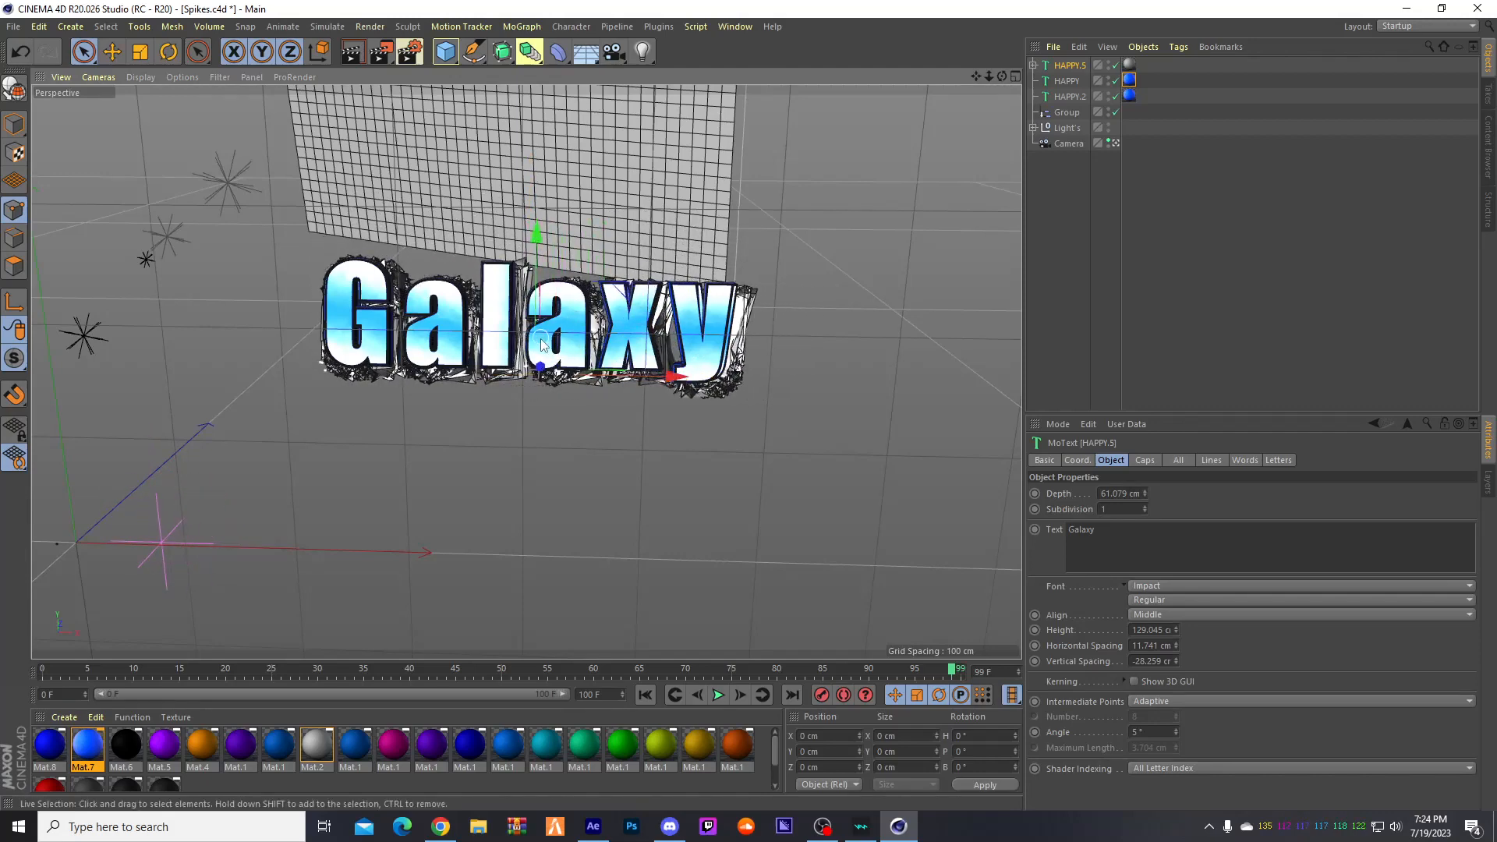
drag(540, 363, 572, 386)
drag(540, 232, 539, 224)
drag(684, 369, 680, 370)
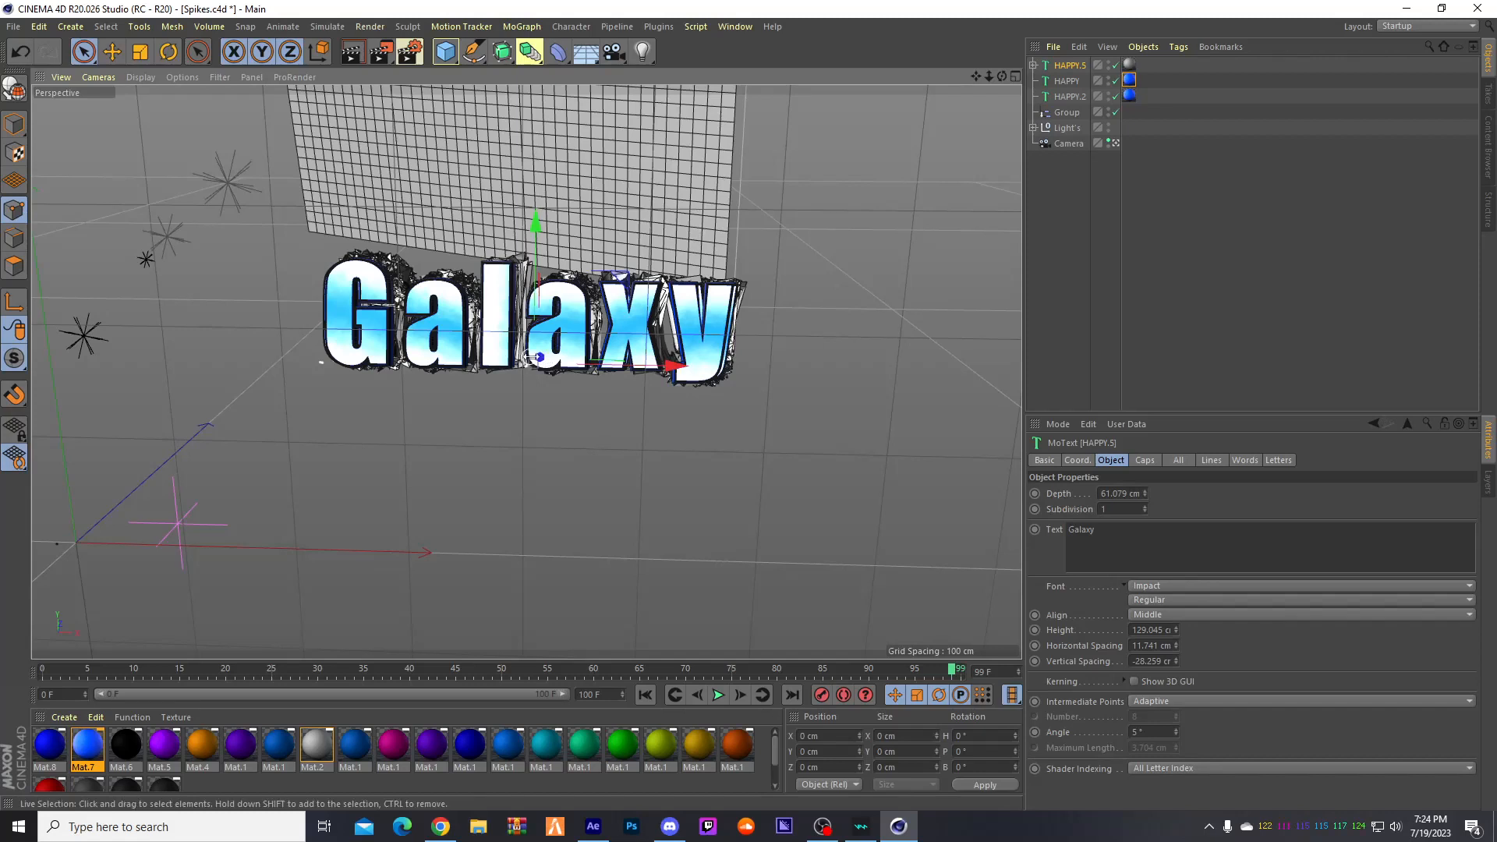
drag(540, 361, 476, 370)
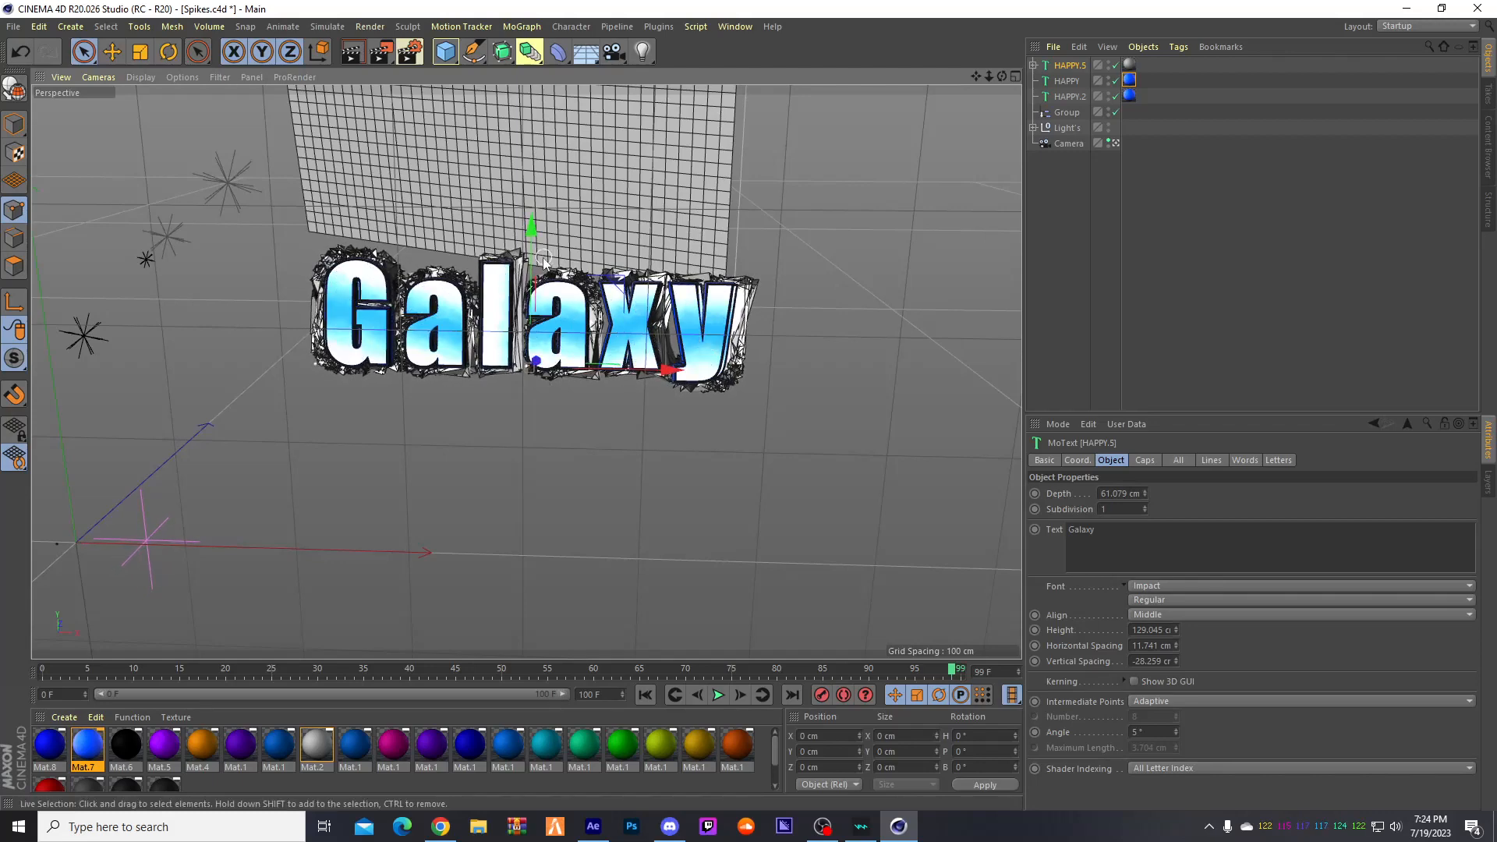
drag(531, 232, 530, 241)
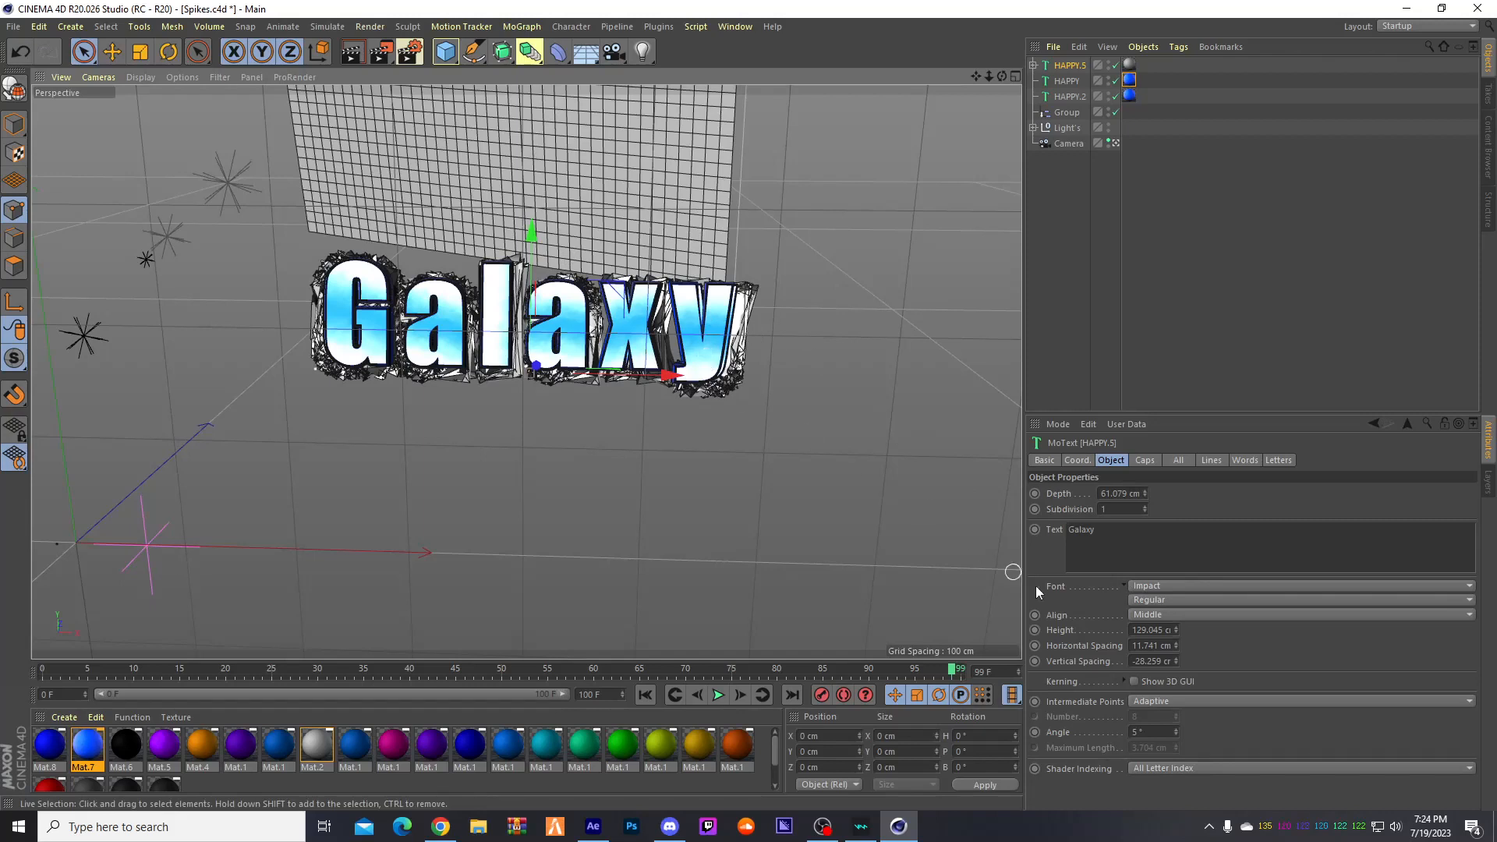
drag(667, 375, 663, 375)
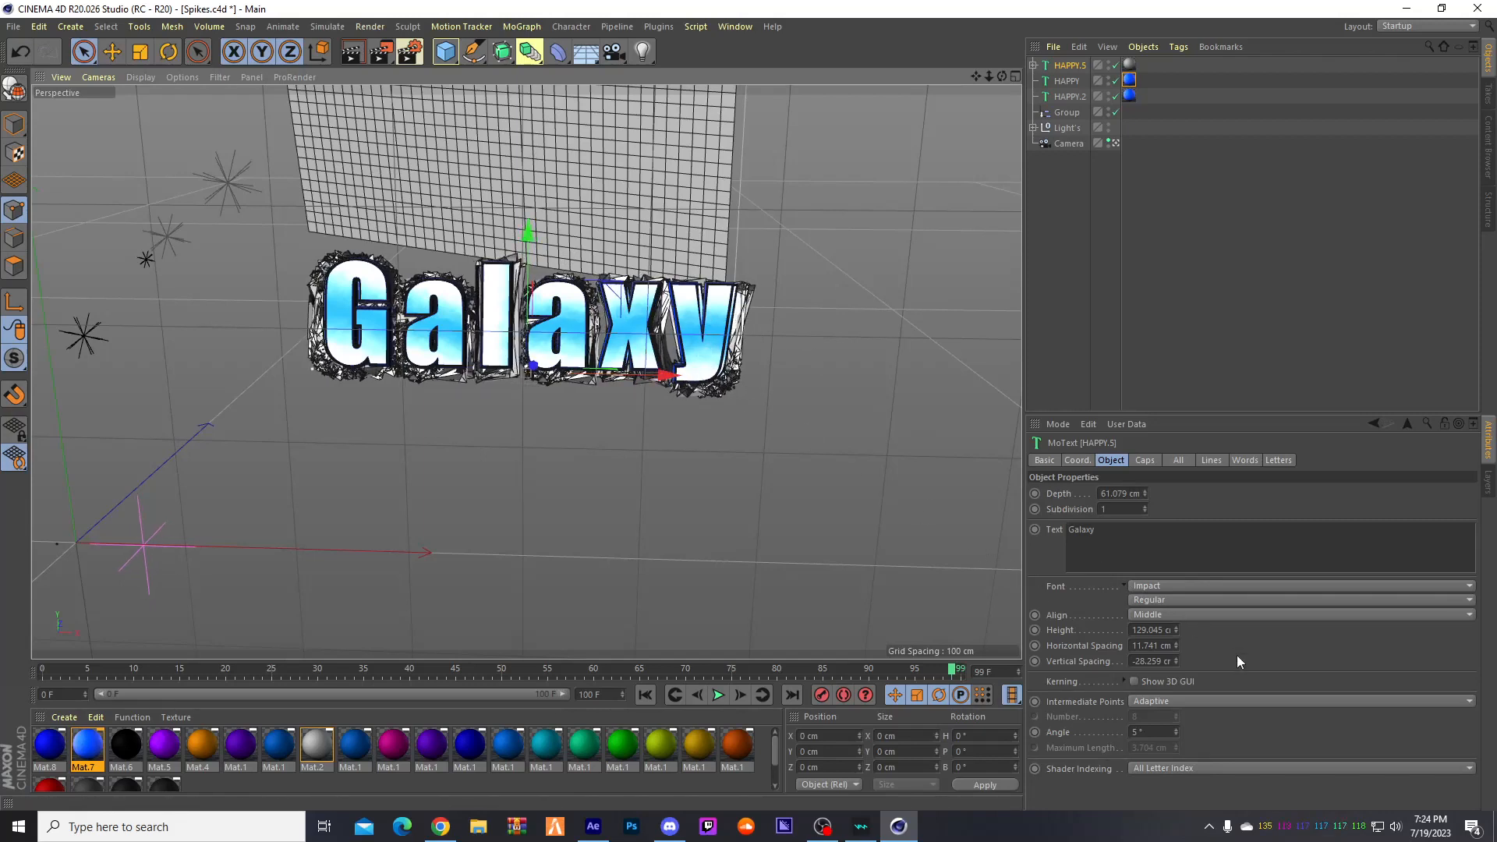
- Set the height of the HAPPY.5 text to 122.045 cm and nudge it slightly up
click(1176, 631)
click(1176, 632)
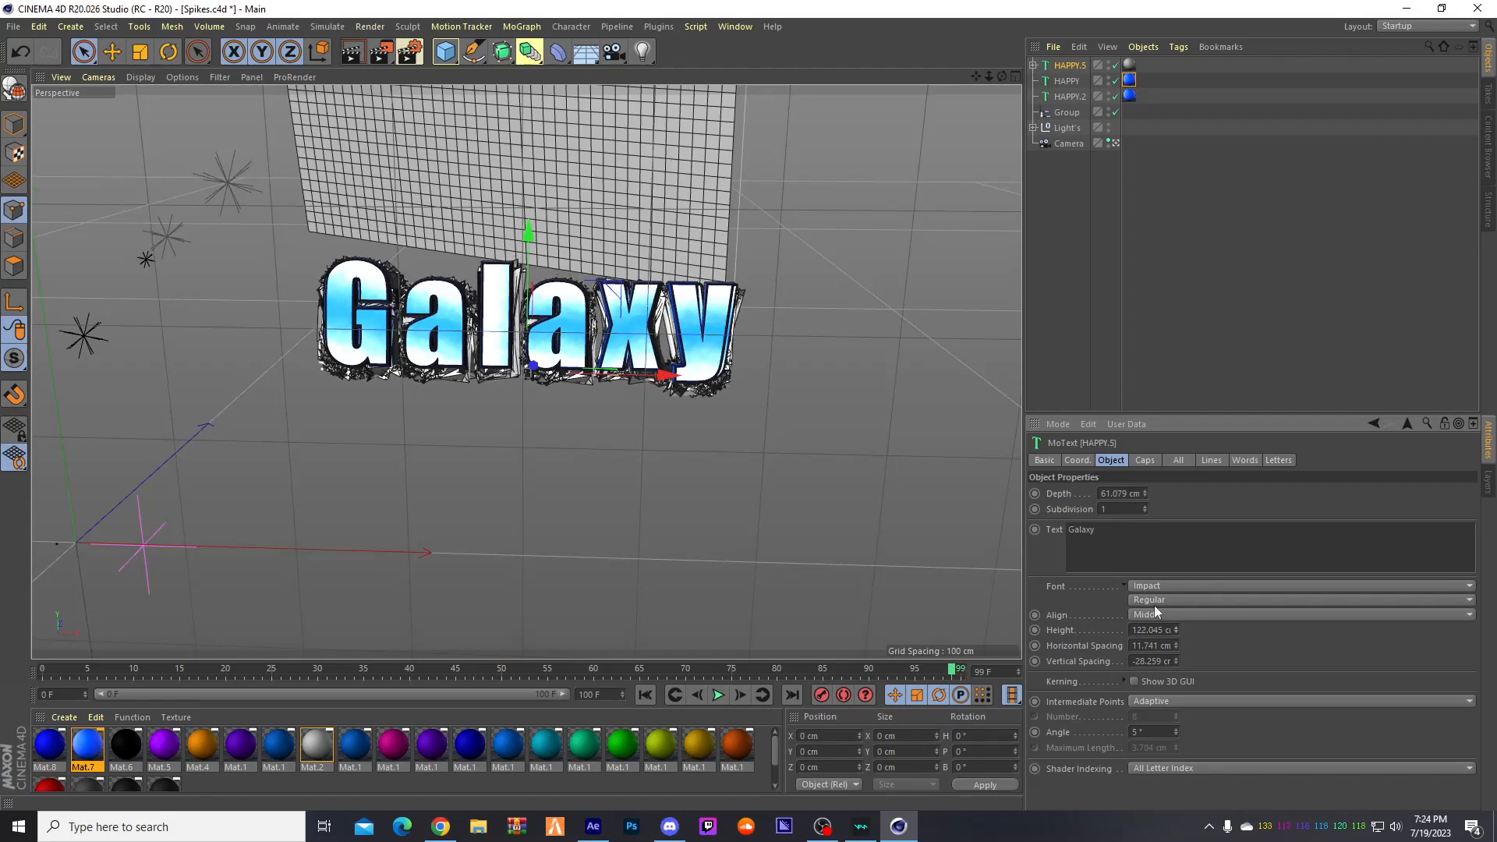
drag(530, 249, 532, 247)
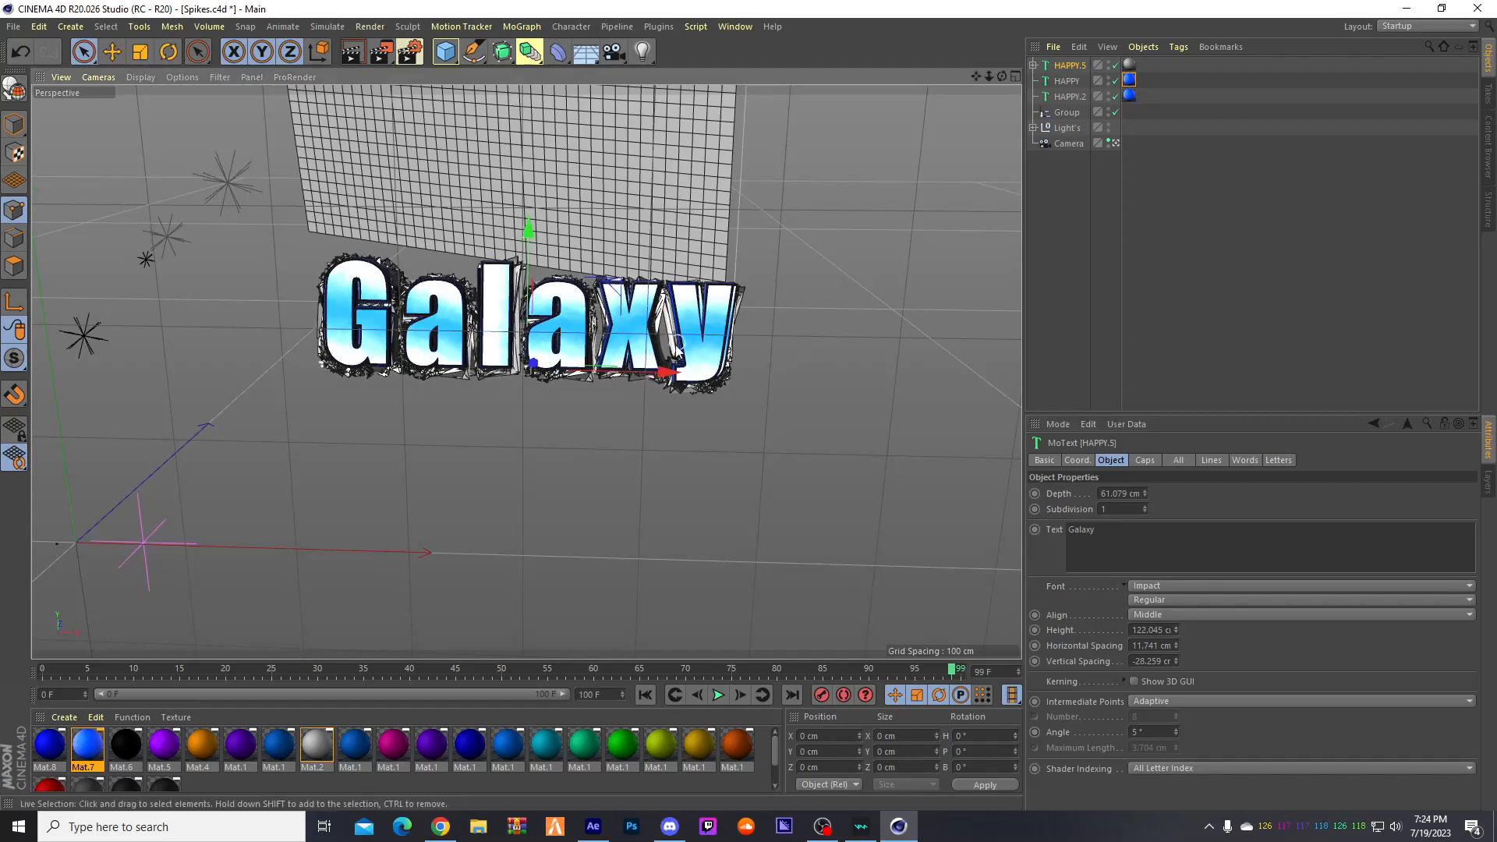
drag(673, 372, 672, 374)
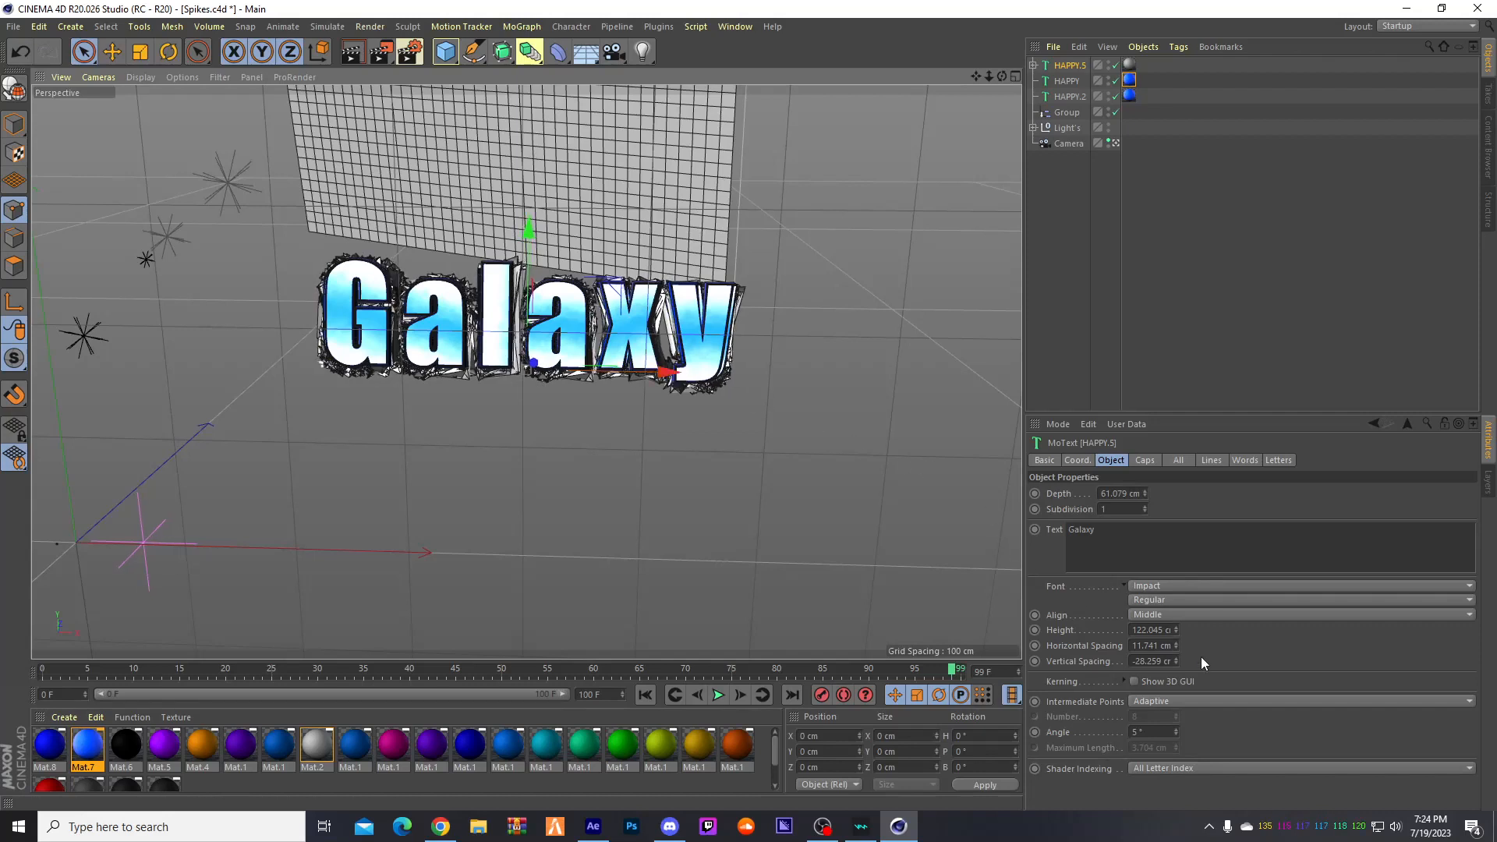
- Set the horizontal spacing of the HAPPY text to 11.741 cm
click(1066, 81)
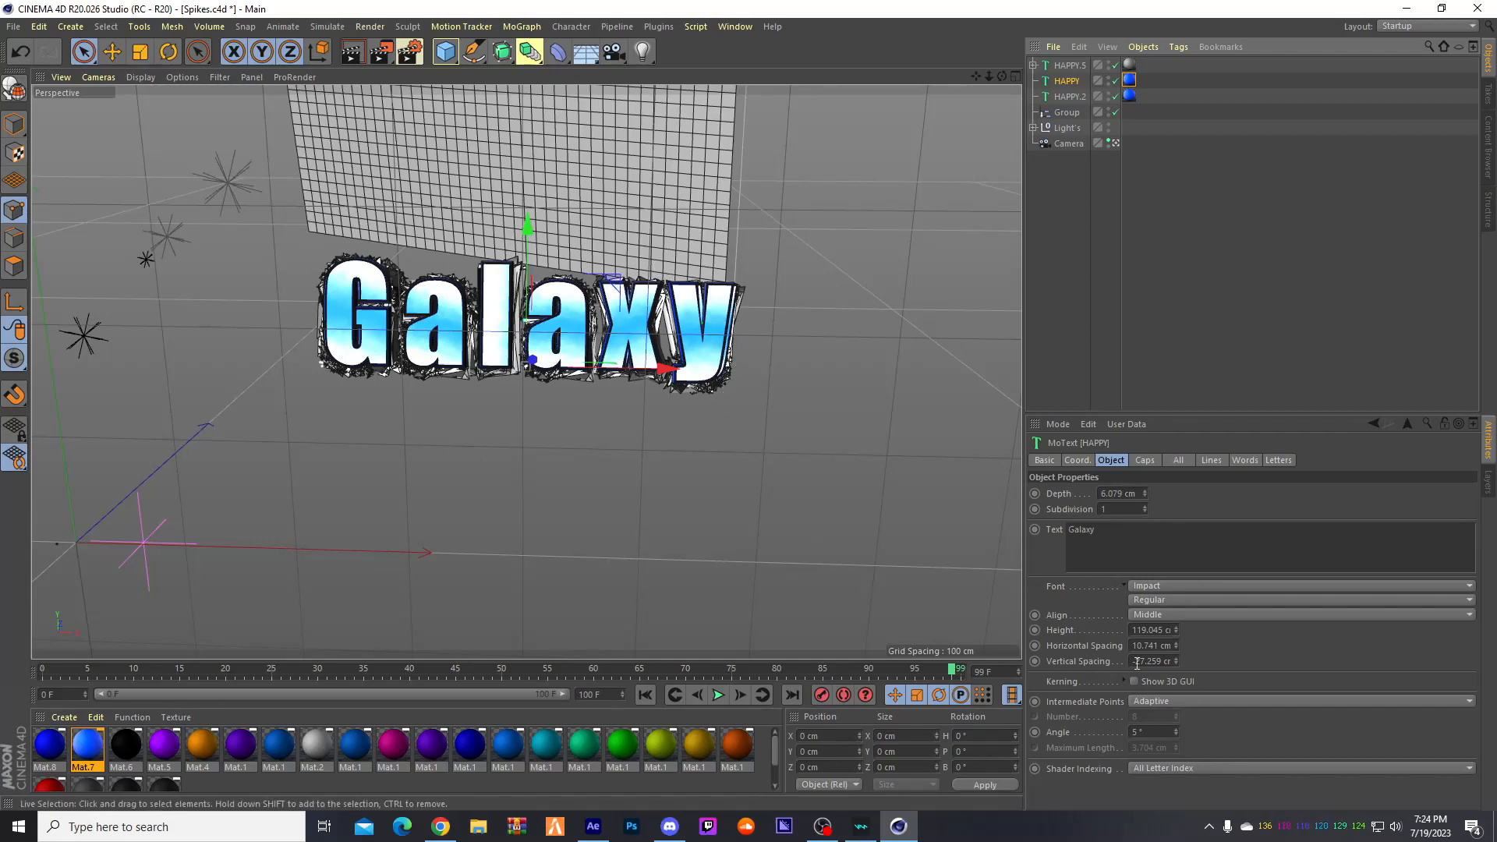
click(1176, 644)
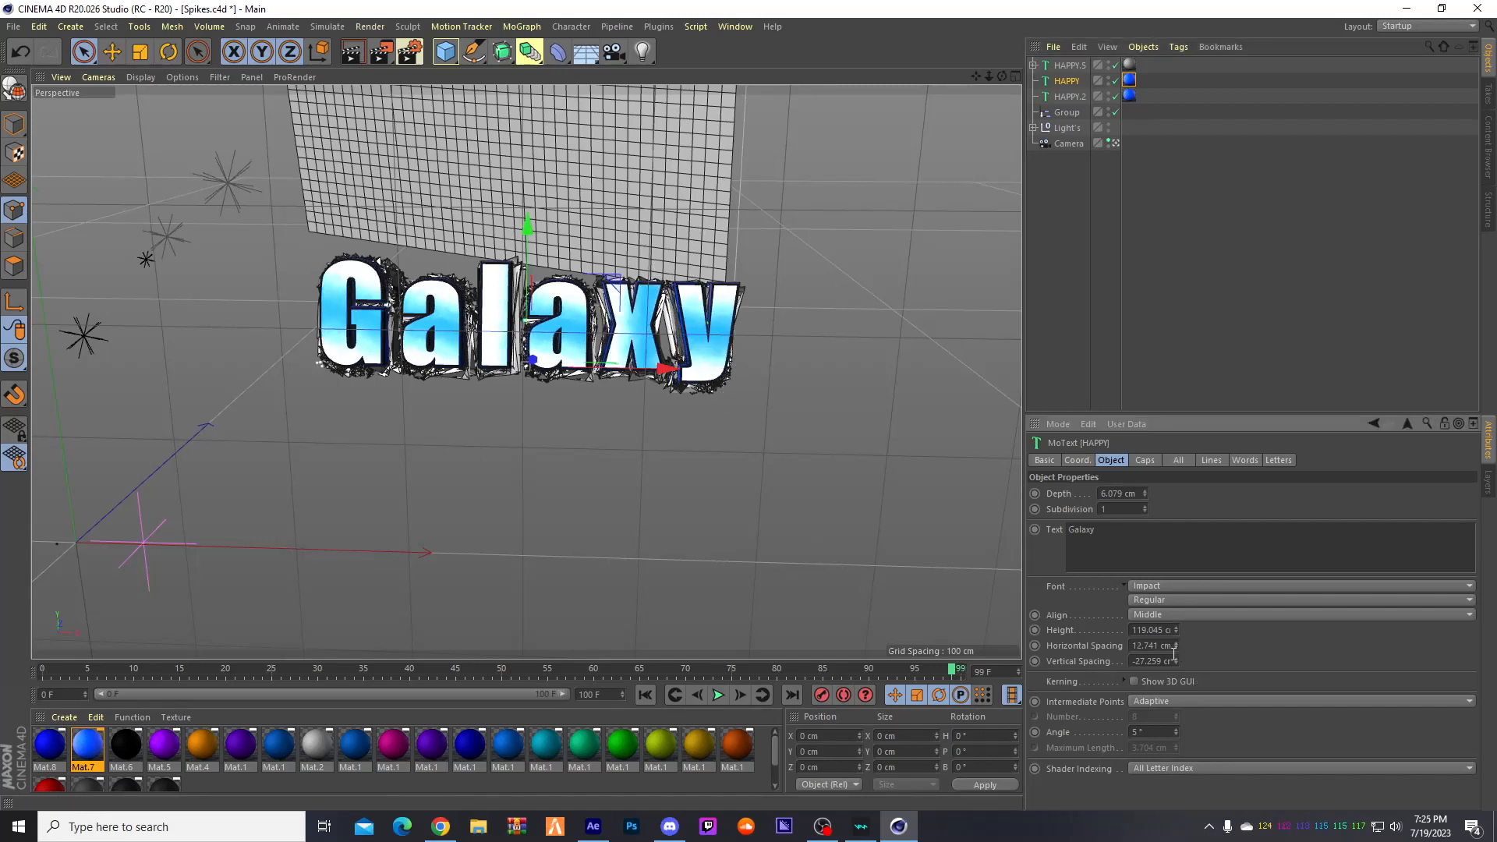
click(1178, 650)
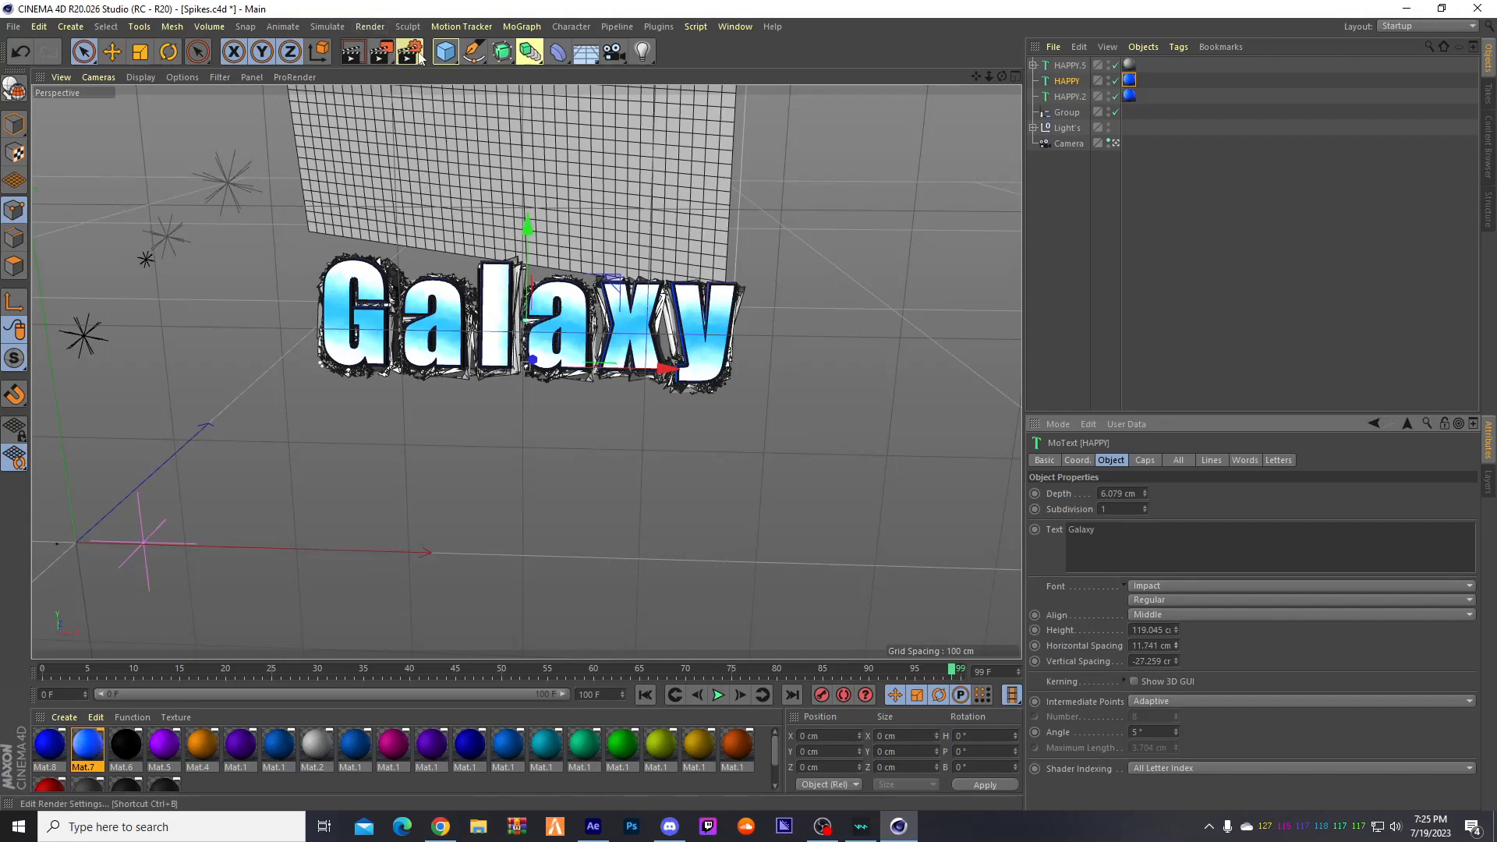
- Try the black Mat.6 material on the HAPPY.2, HAPPY and HAPPY.5 text objects
click(85, 756)
double_click(85, 756)
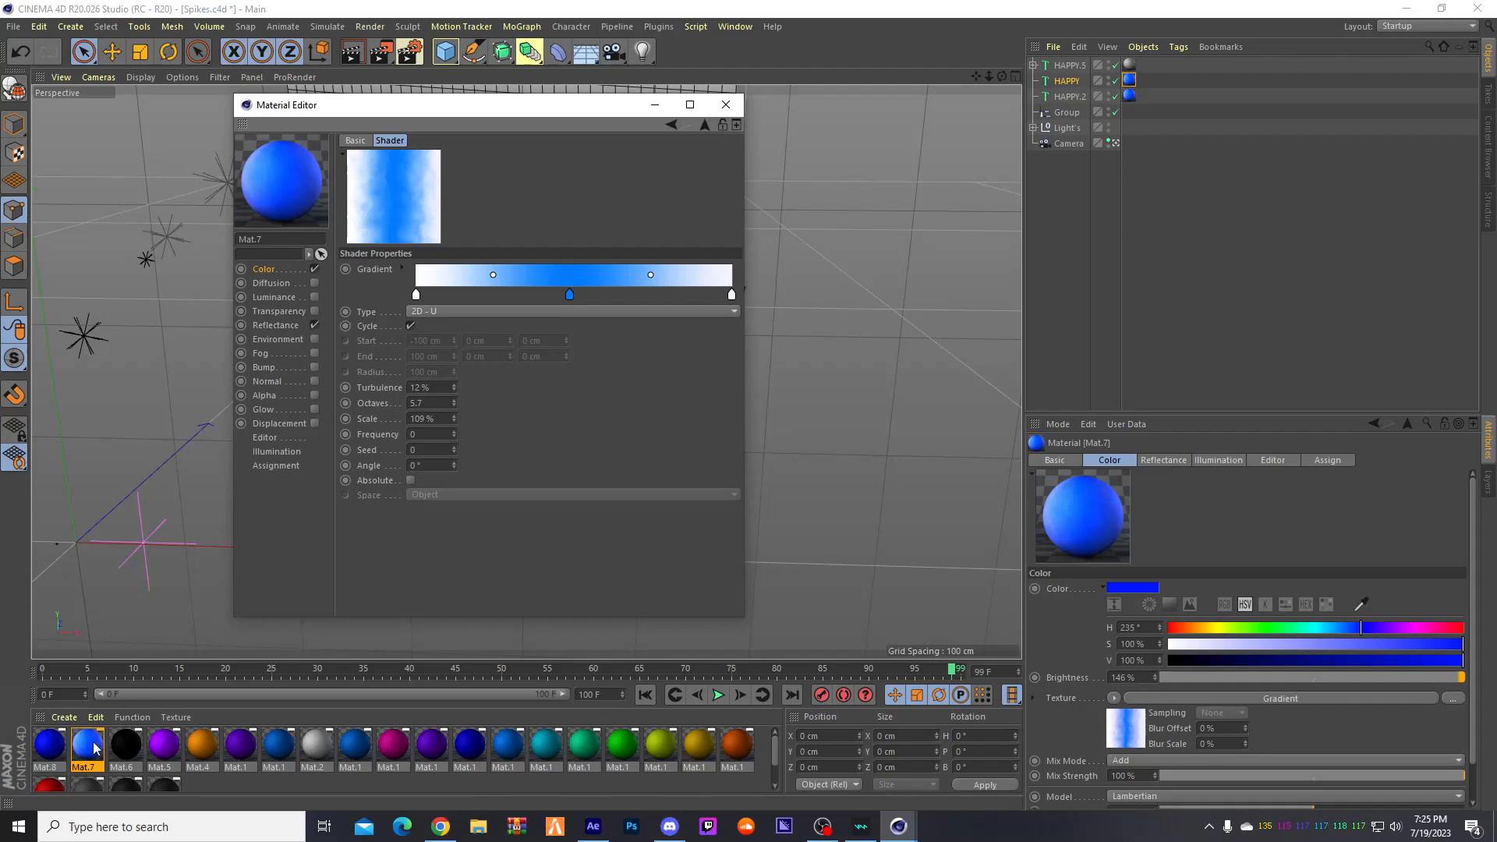
click(725, 105)
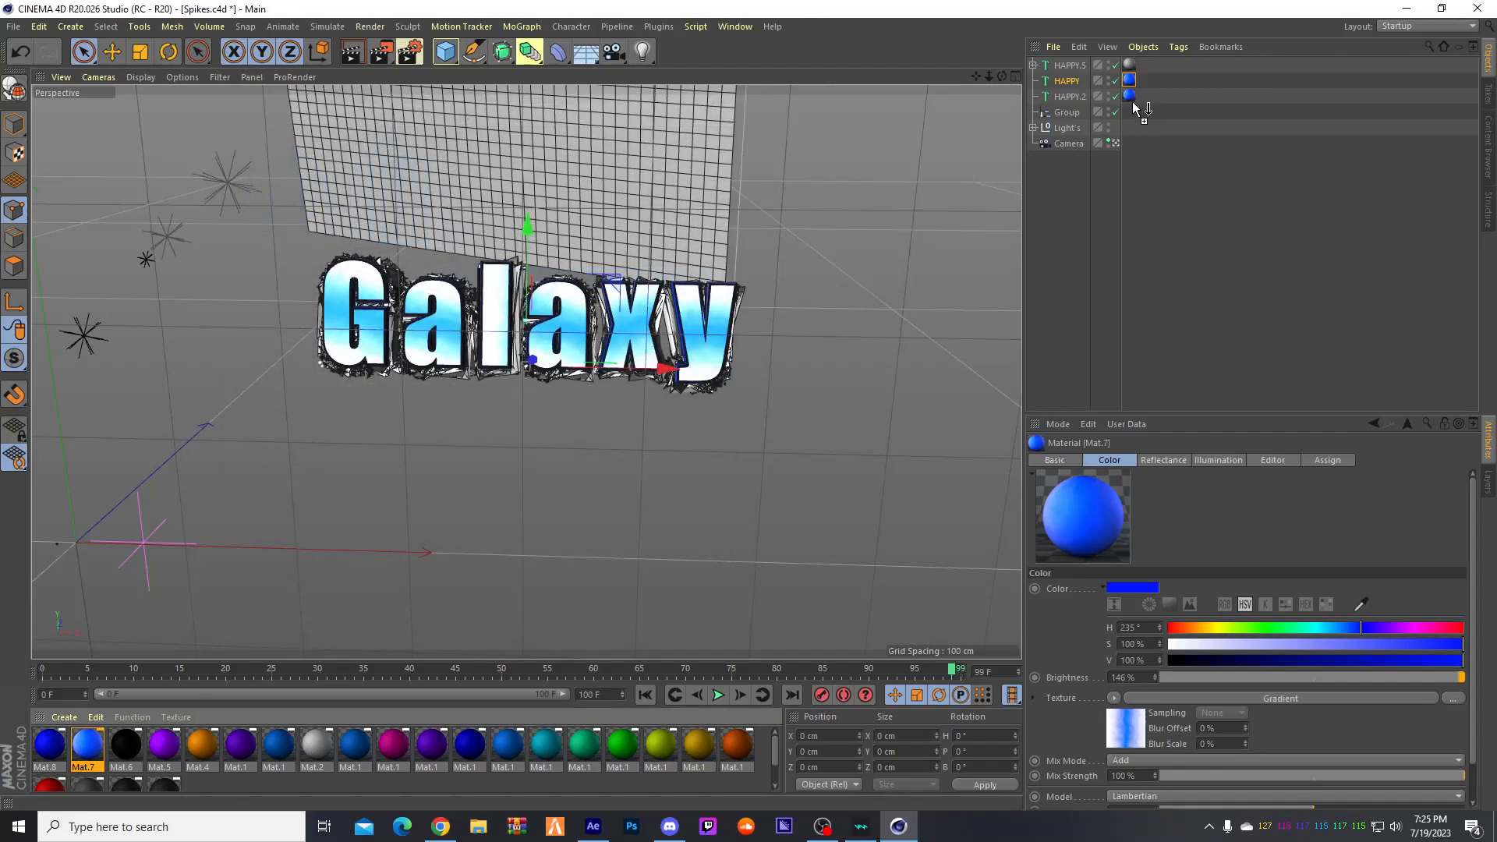
drag(1137, 108, 1130, 81)
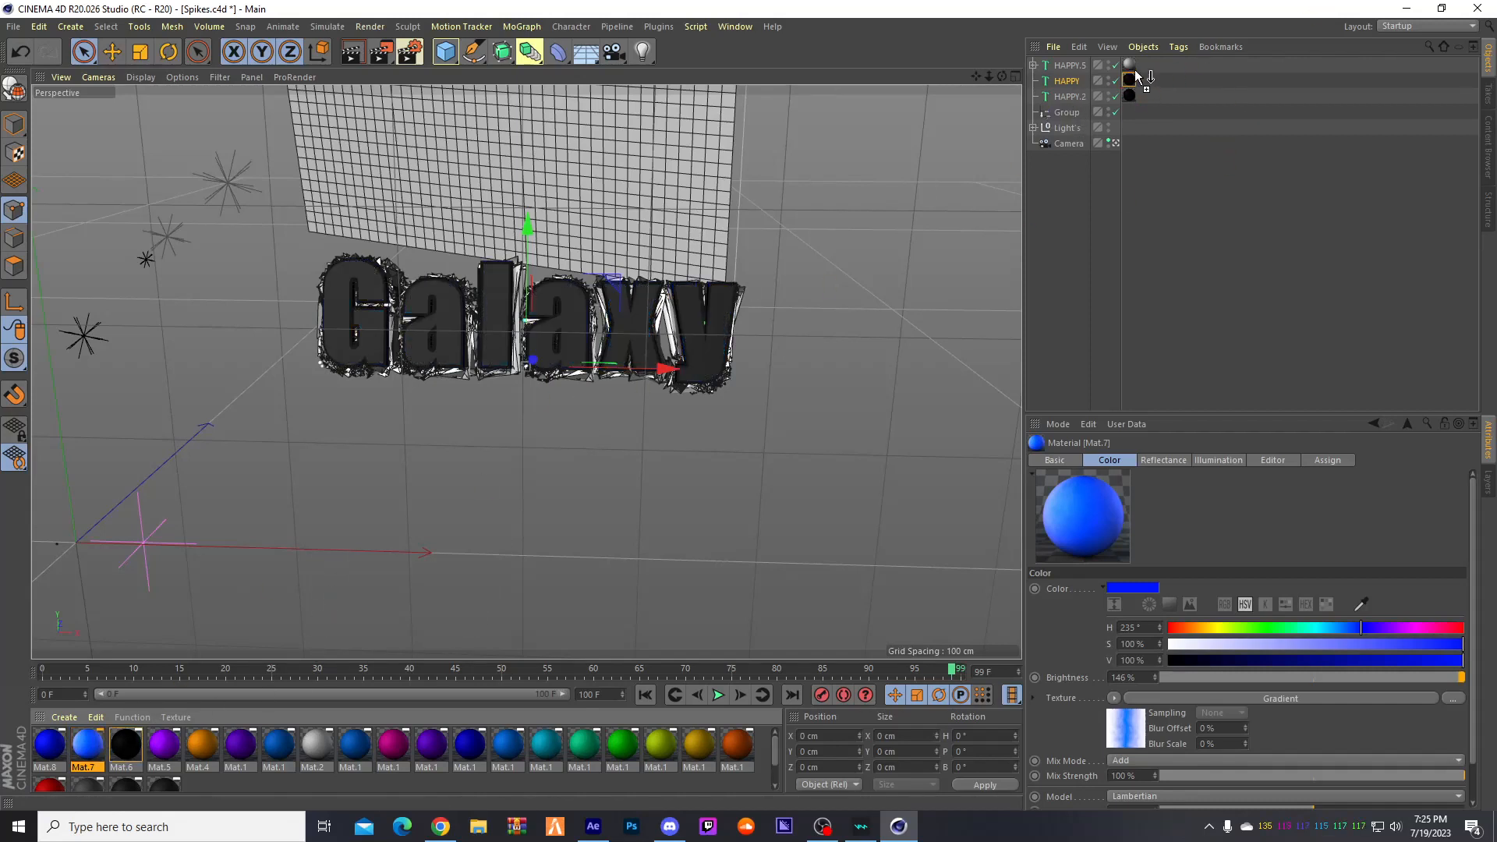
drag(1131, 68, 1130, 65)
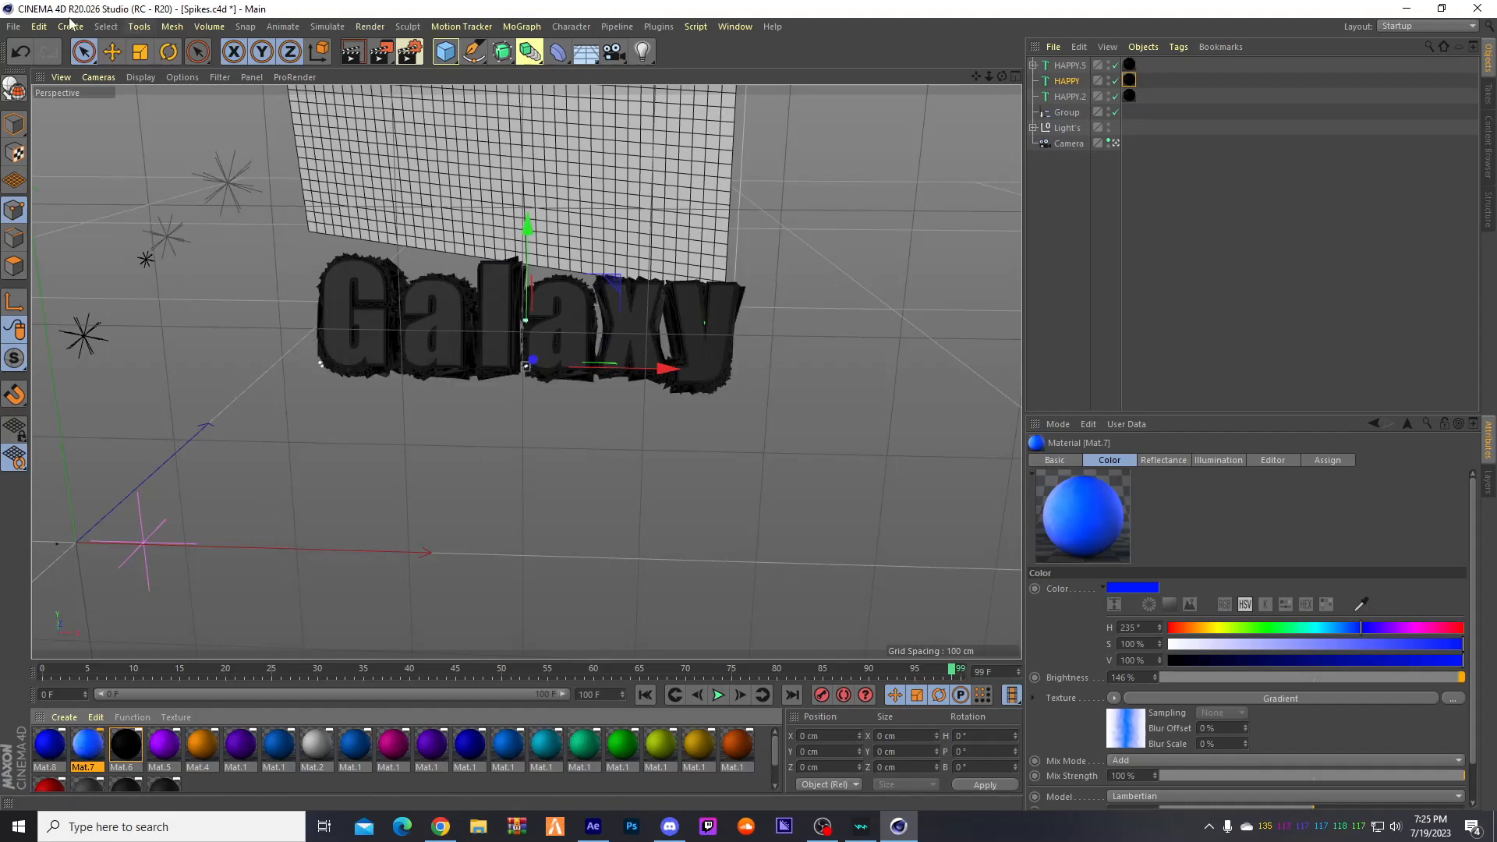
- Undo the black material assignments on all three text objects, keeping the horizontal spacing change of the HAPPY text
click(39, 26)
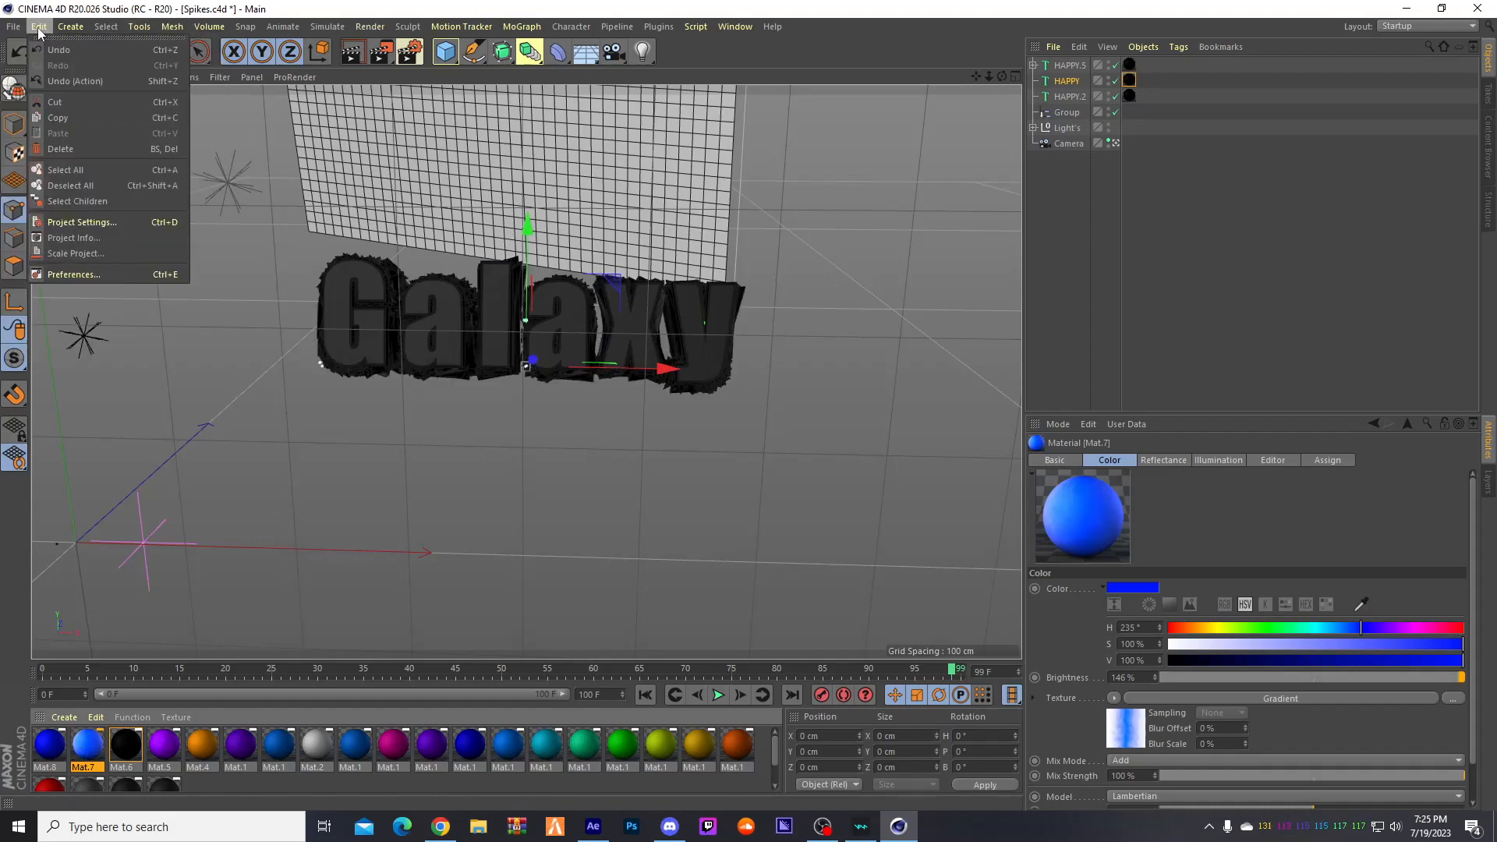
click(57, 48)
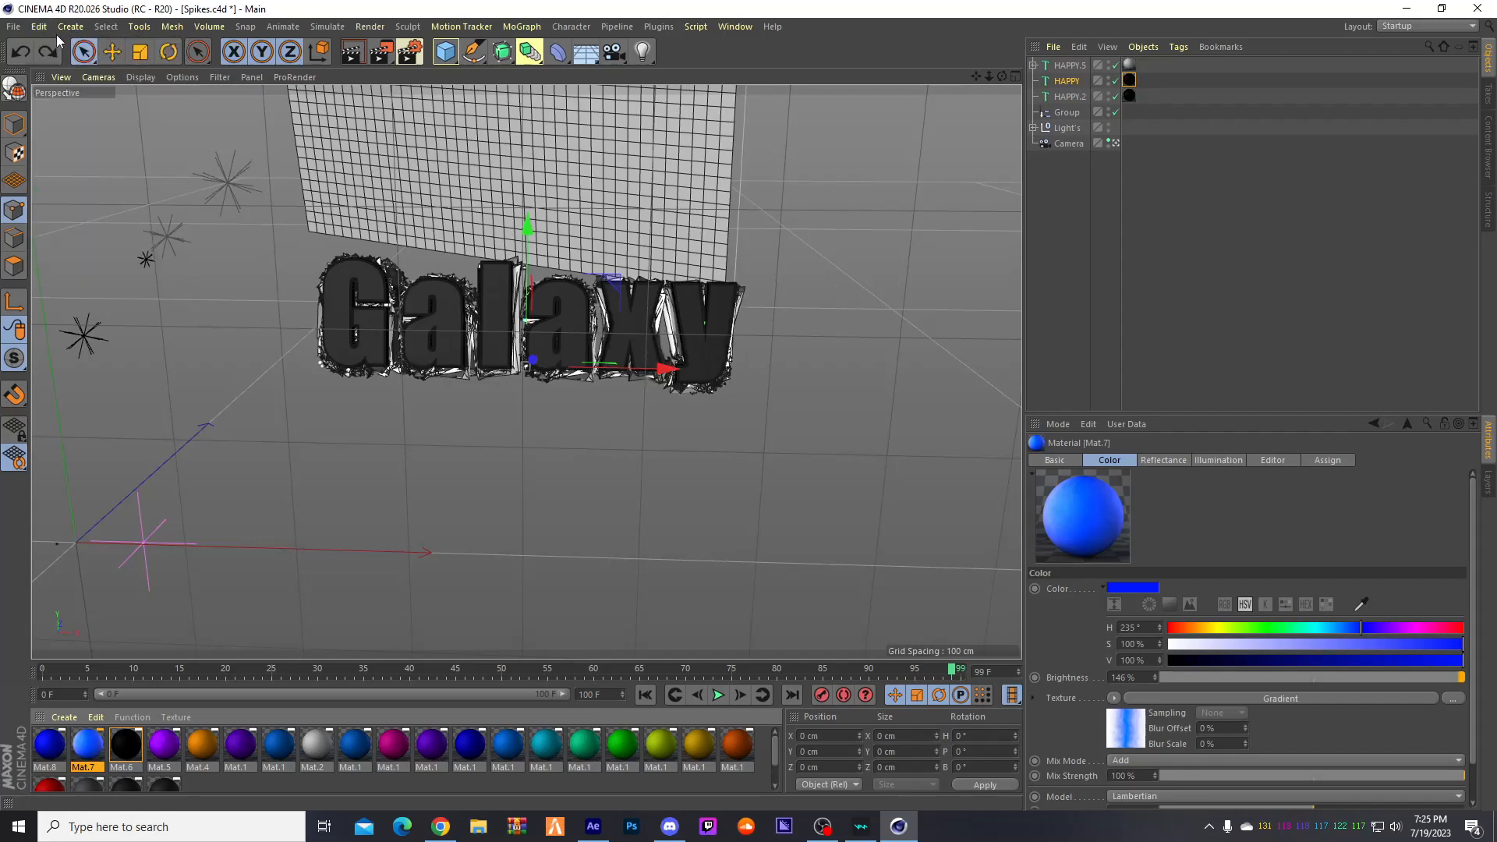
click(39, 27)
click(55, 48)
click(39, 26)
click(51, 50)
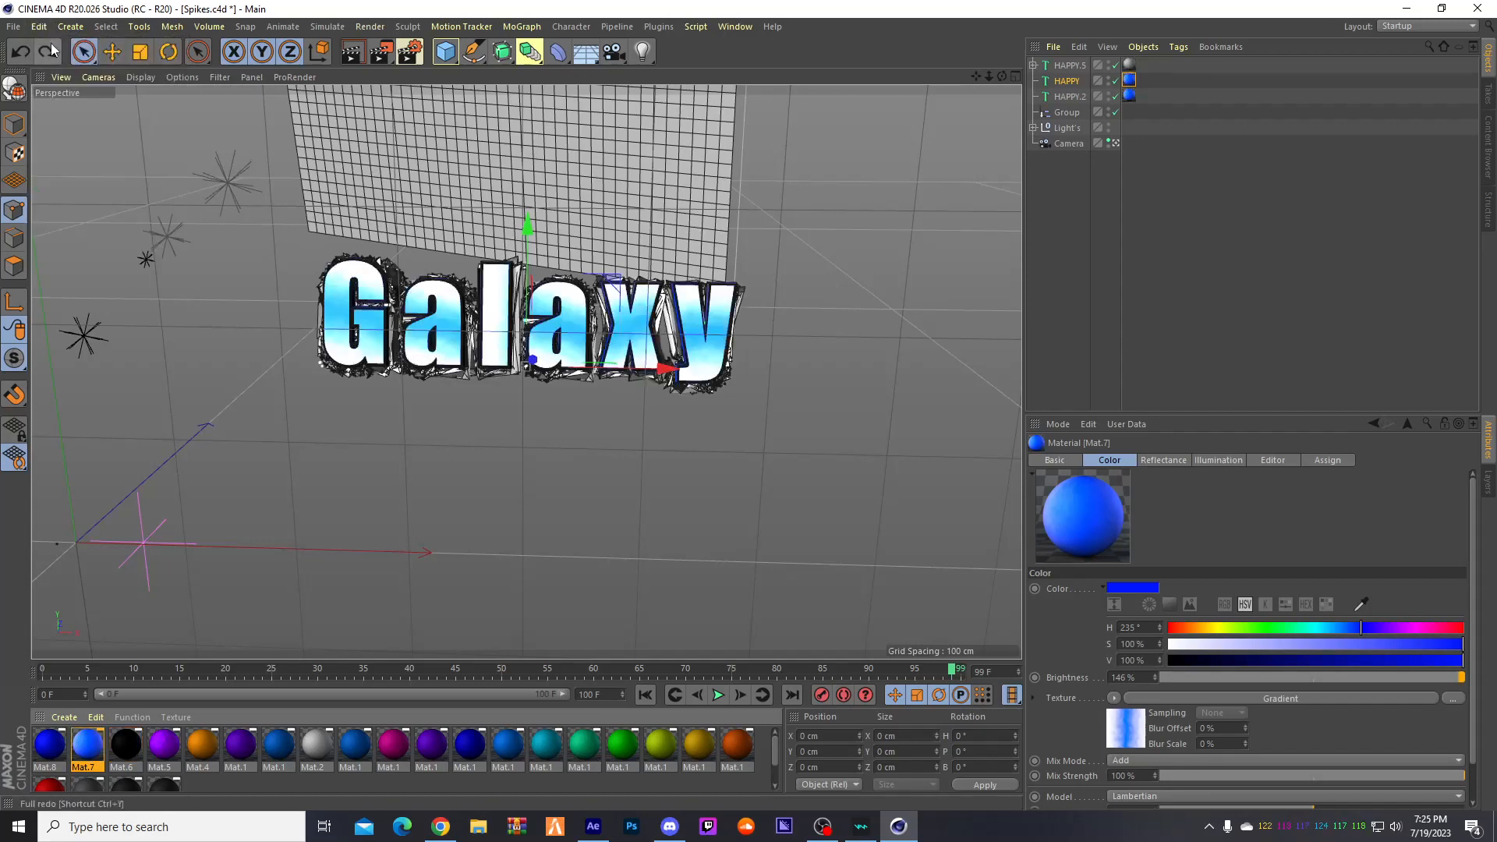
click(39, 27)
click(52, 49)
click(39, 27)
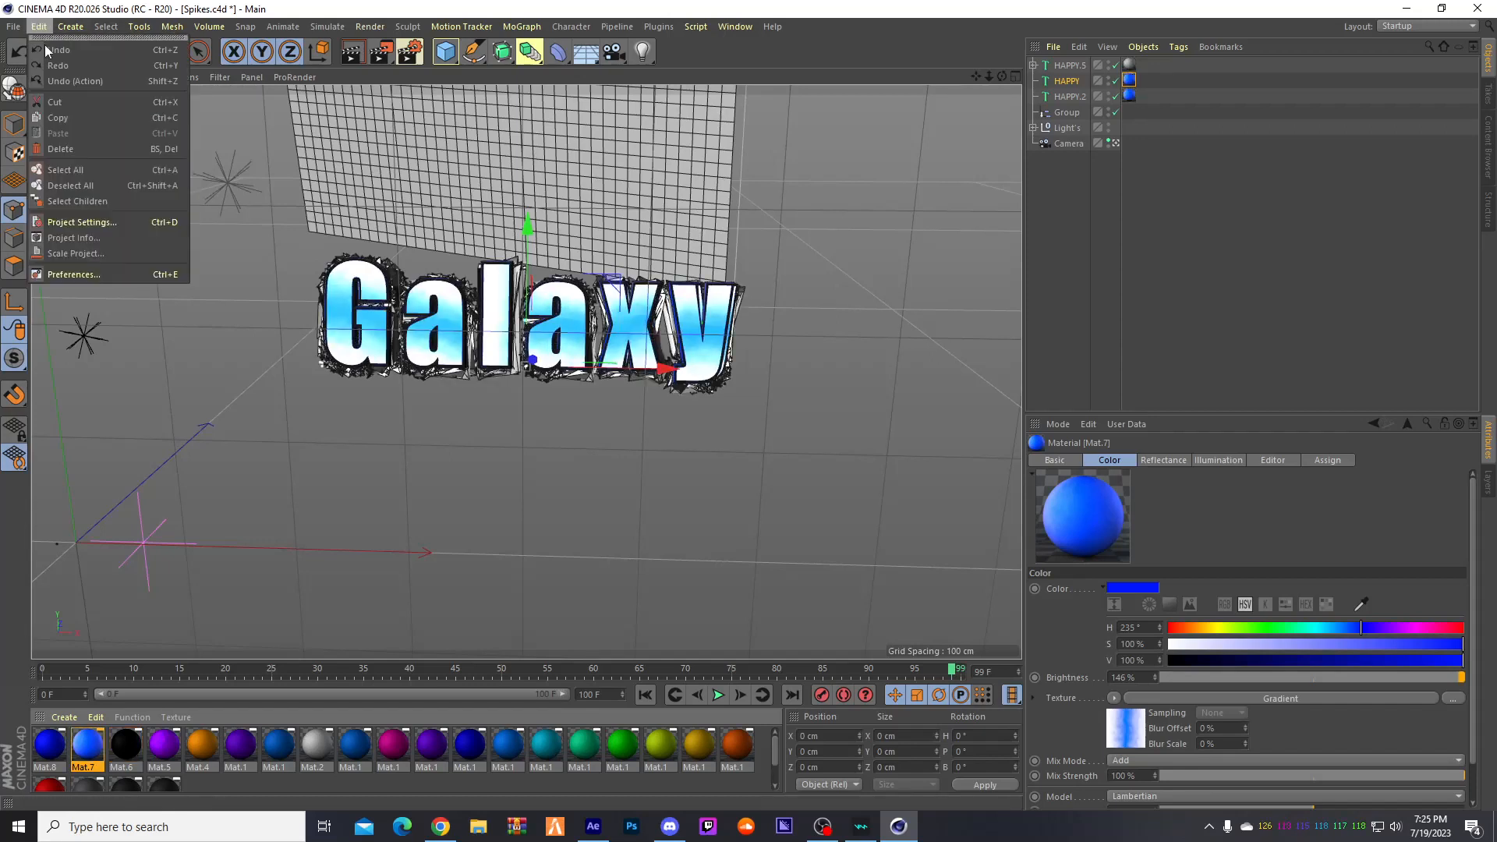
click(46, 51)
click(39, 27)
click(46, 74)
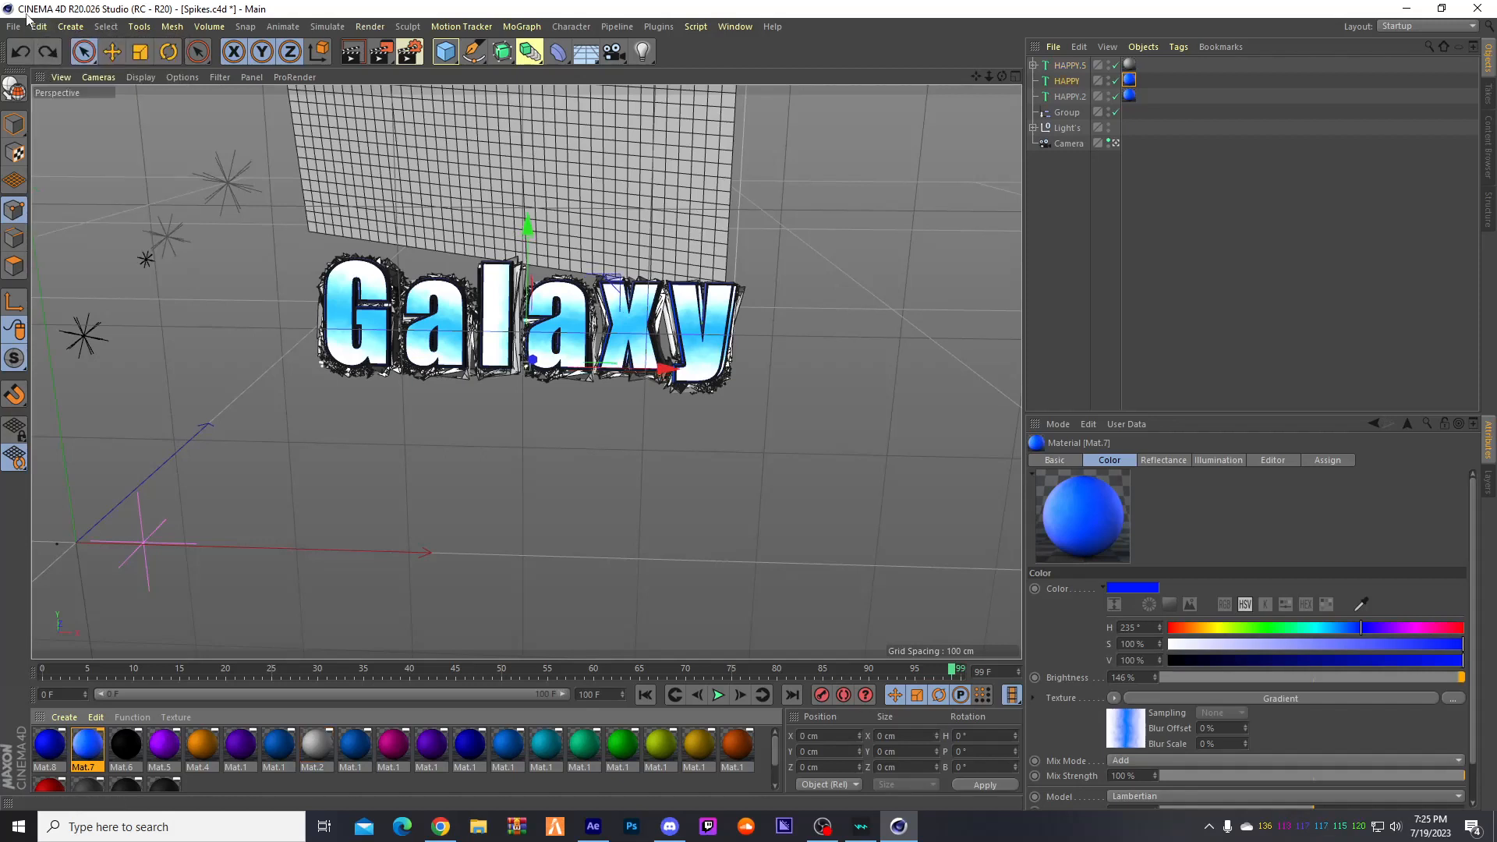
click(38, 27)
click(51, 67)
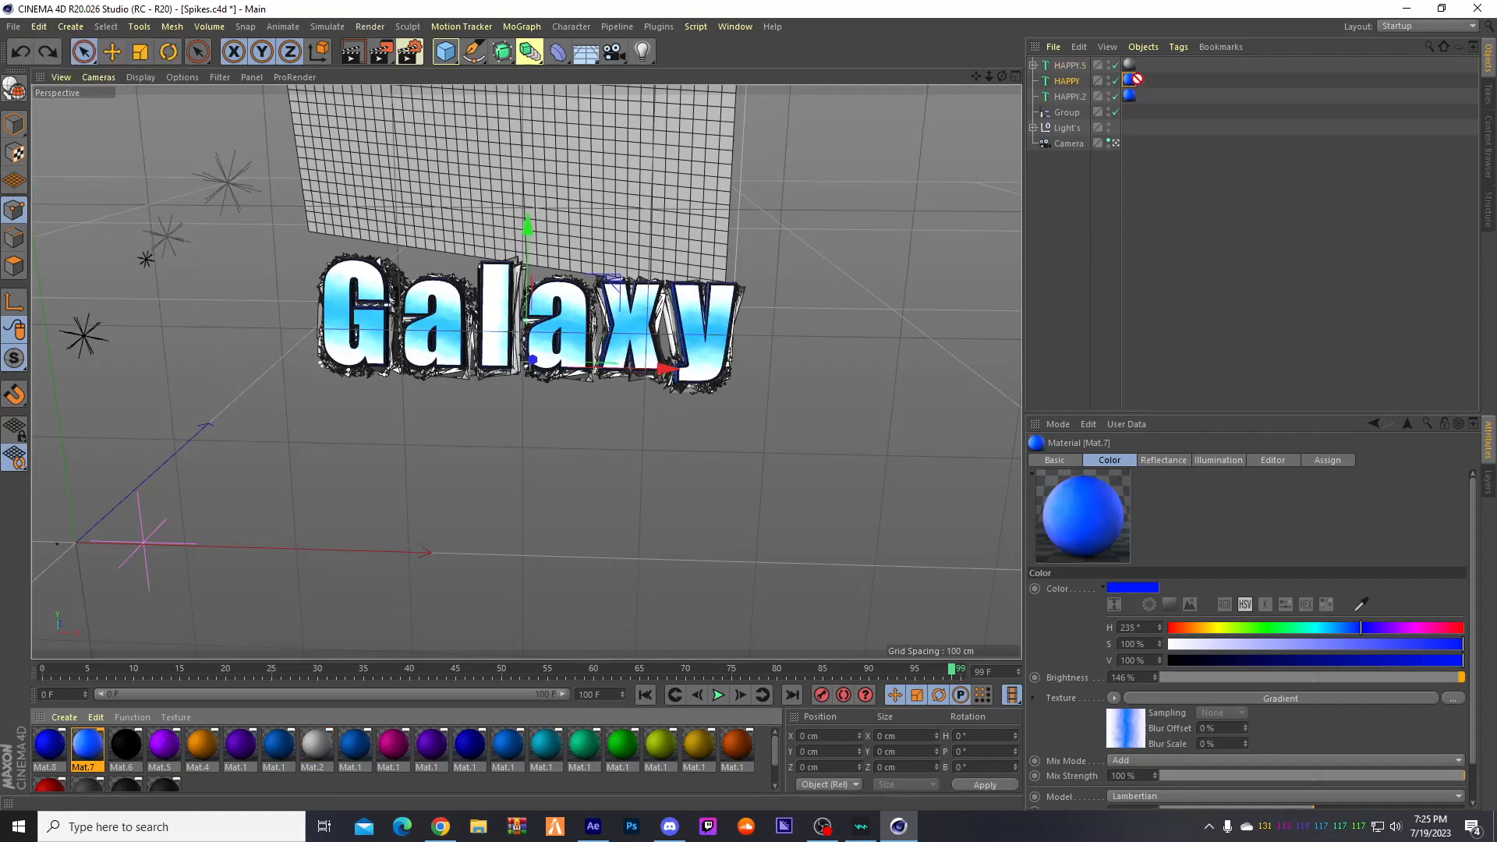
- Change the middle knot of the Mat.7 material's color gradient to a blue-violet hue
drag(788, 308, 90, 742)
double_click(99, 758)
click(427, 299)
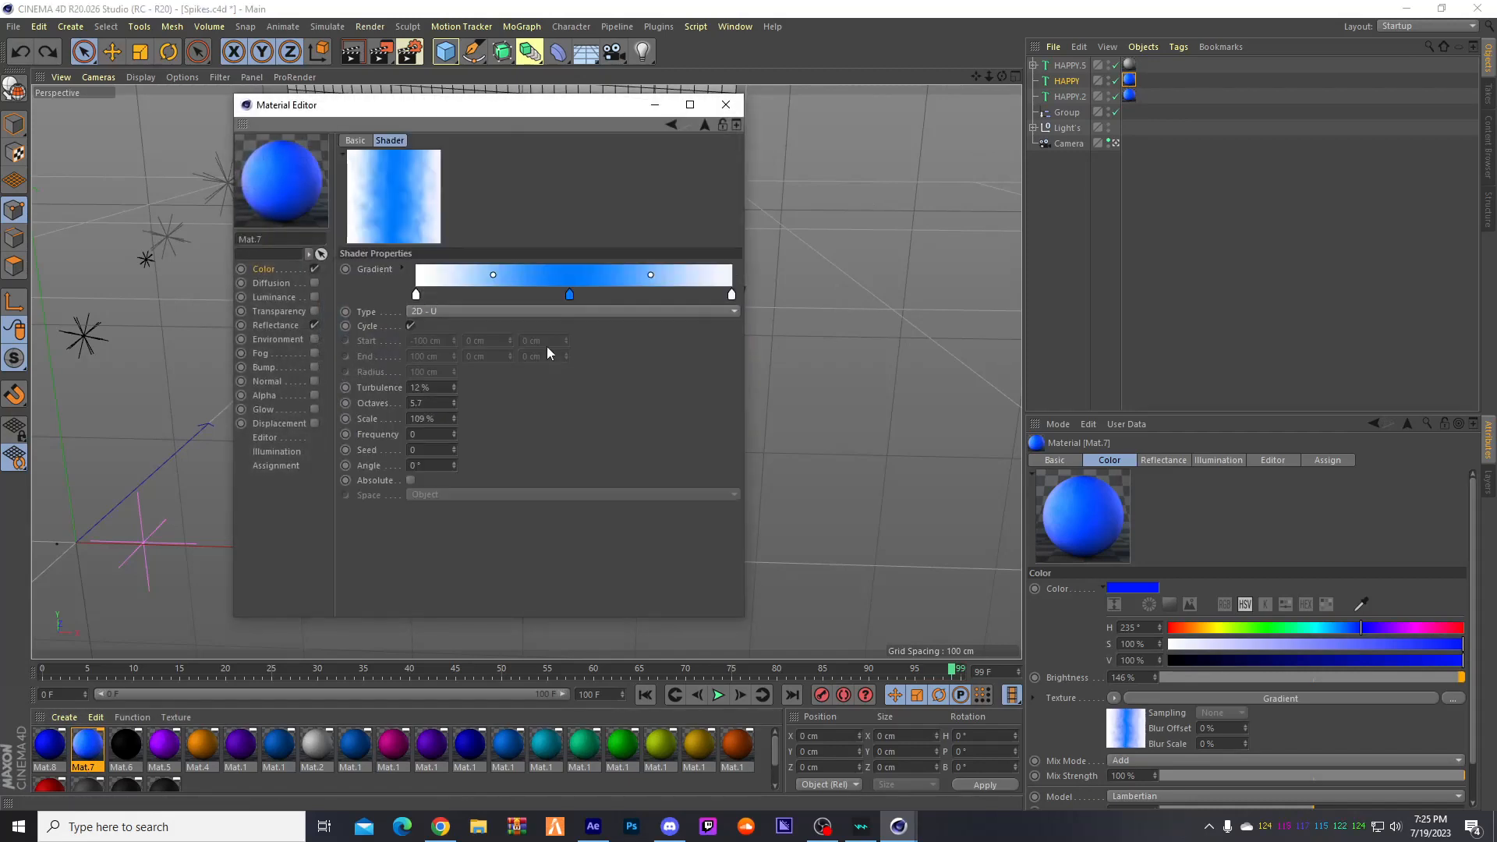
click(561, 299)
double_click(568, 304)
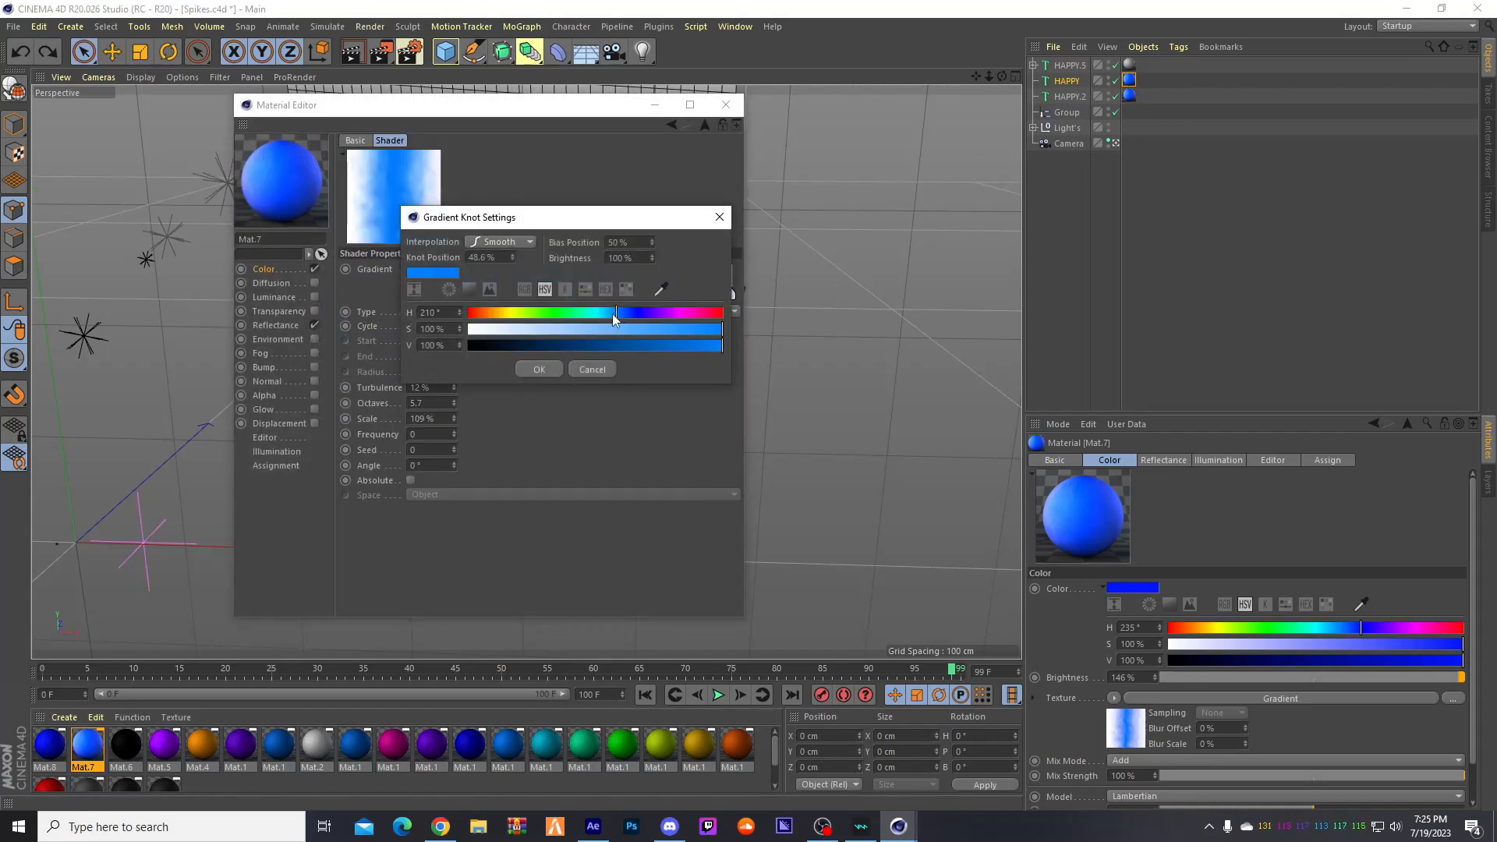
drag(617, 312, 646, 313)
click(539, 369)
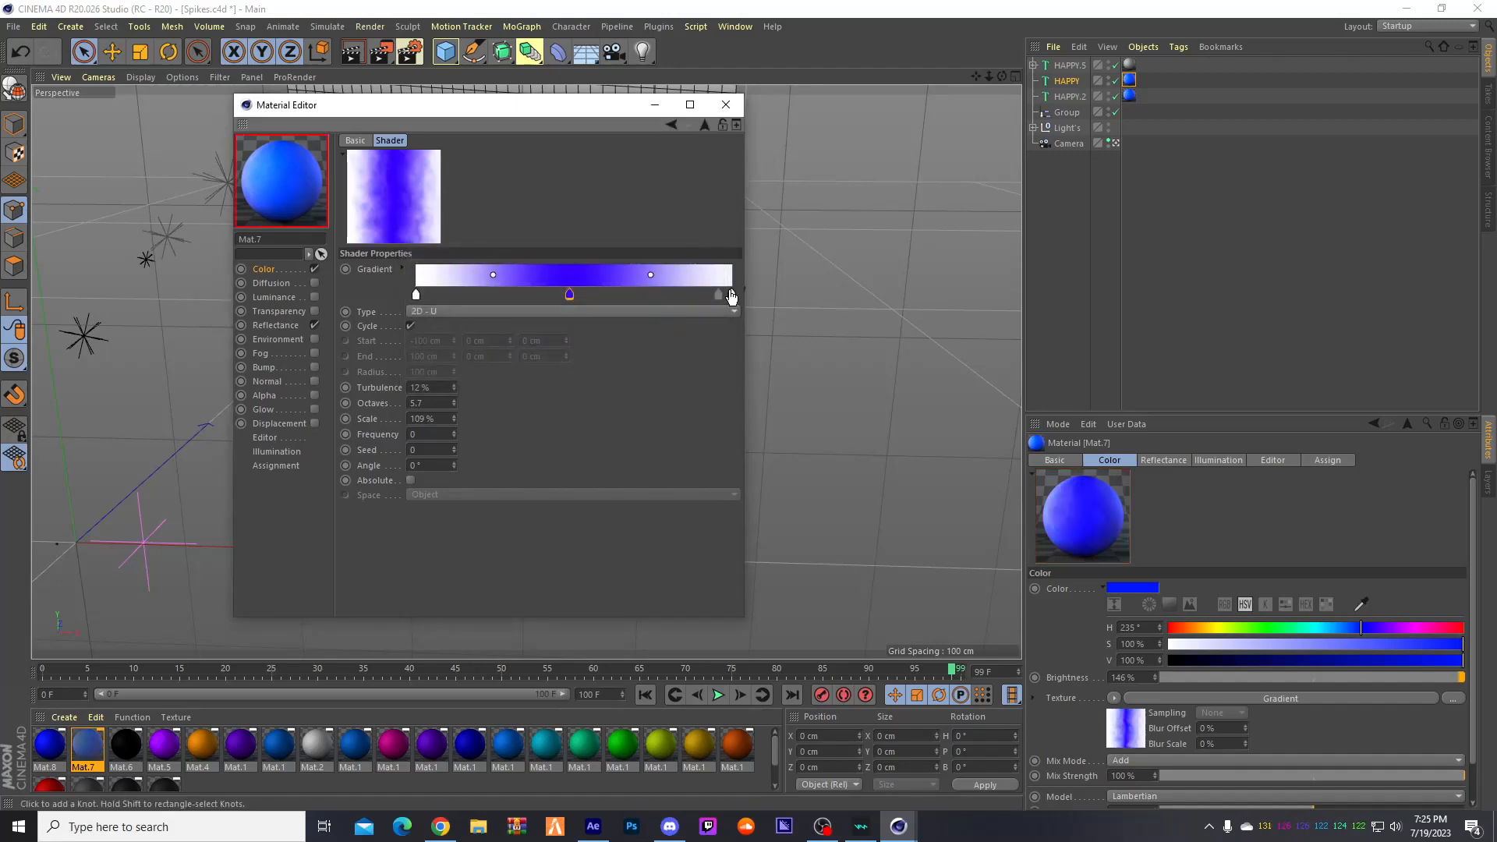
click(726, 105)
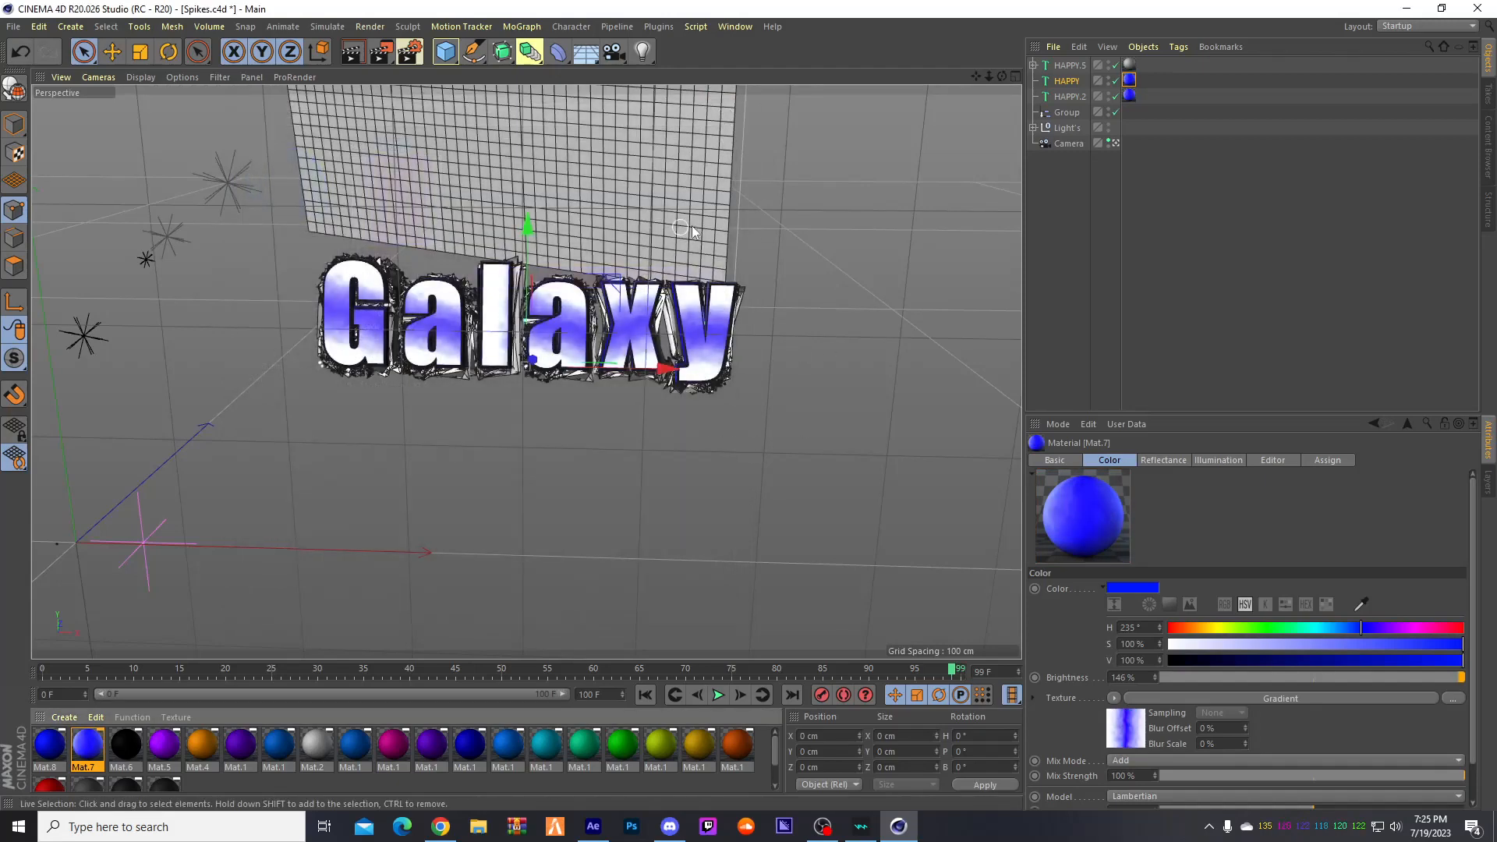
- Try the 3D - Spherical type for Mat.7's color gradient and set it to 3D - Cylindrical
double_click(91, 747)
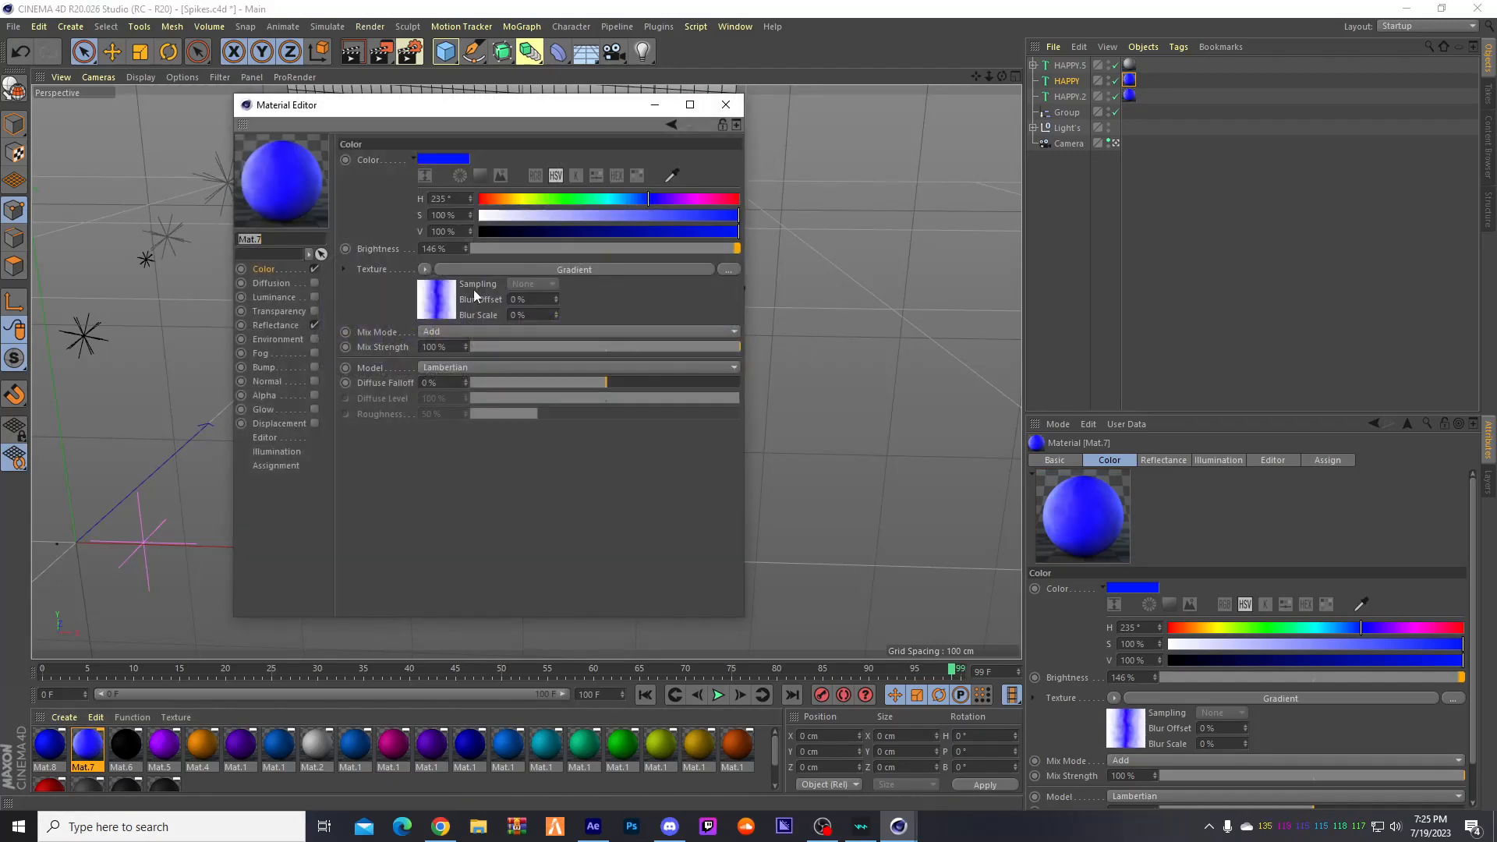
drag(460, 107, 1099, 85)
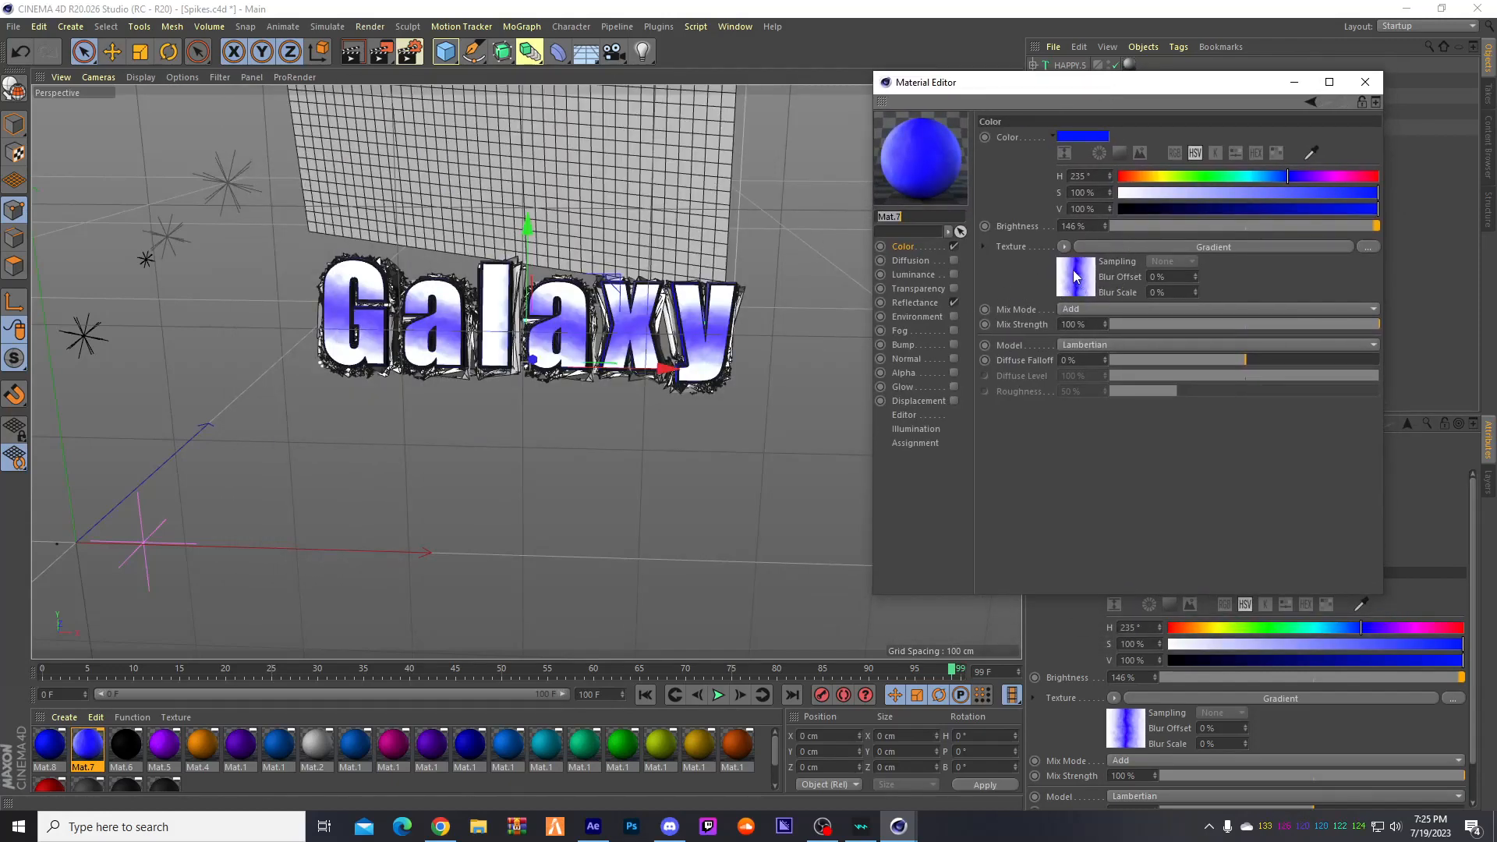
click(1074, 277)
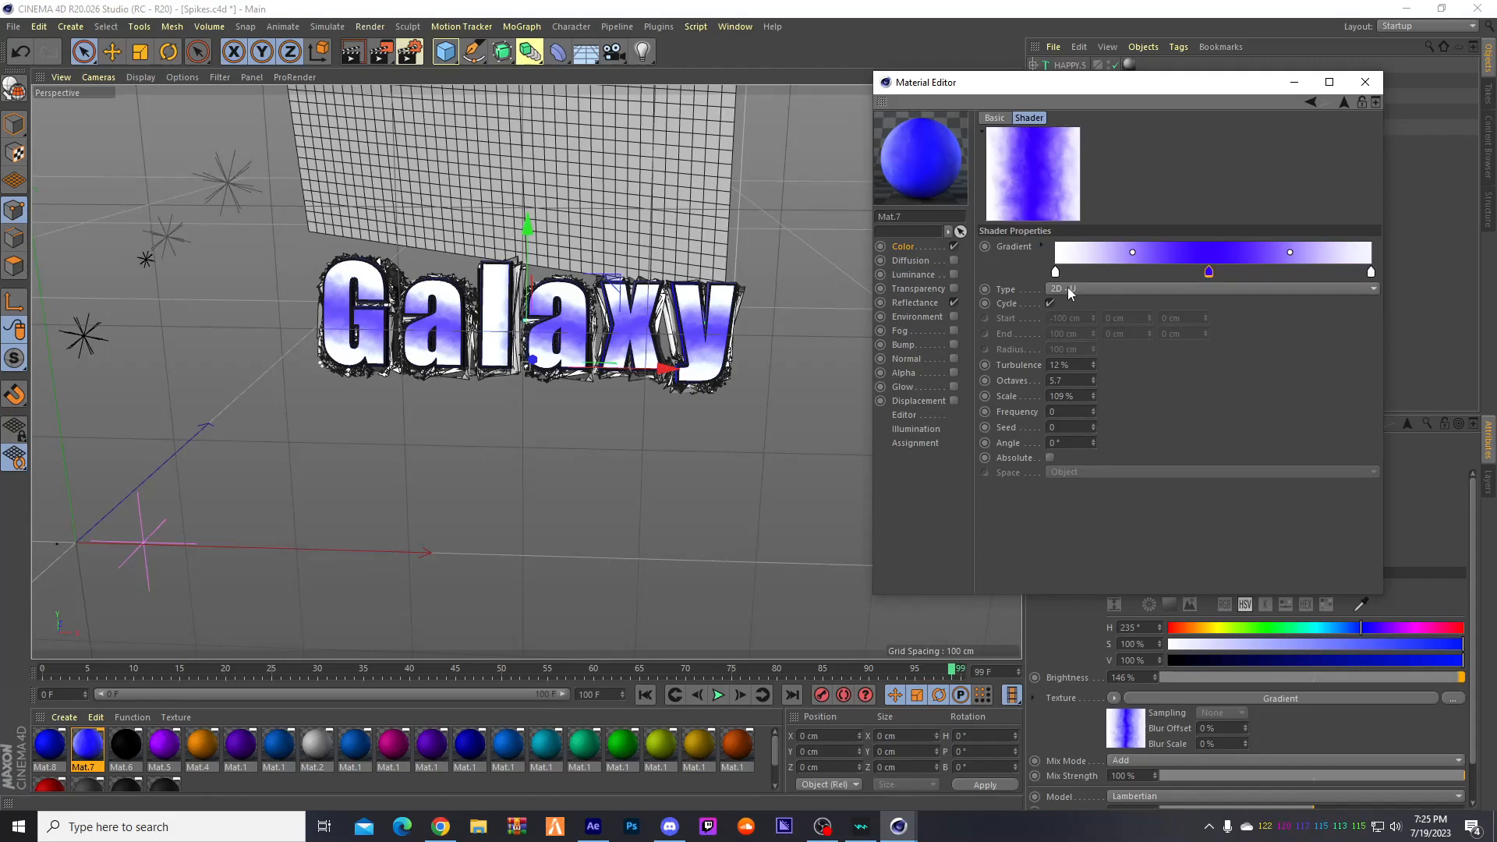
click(904, 248)
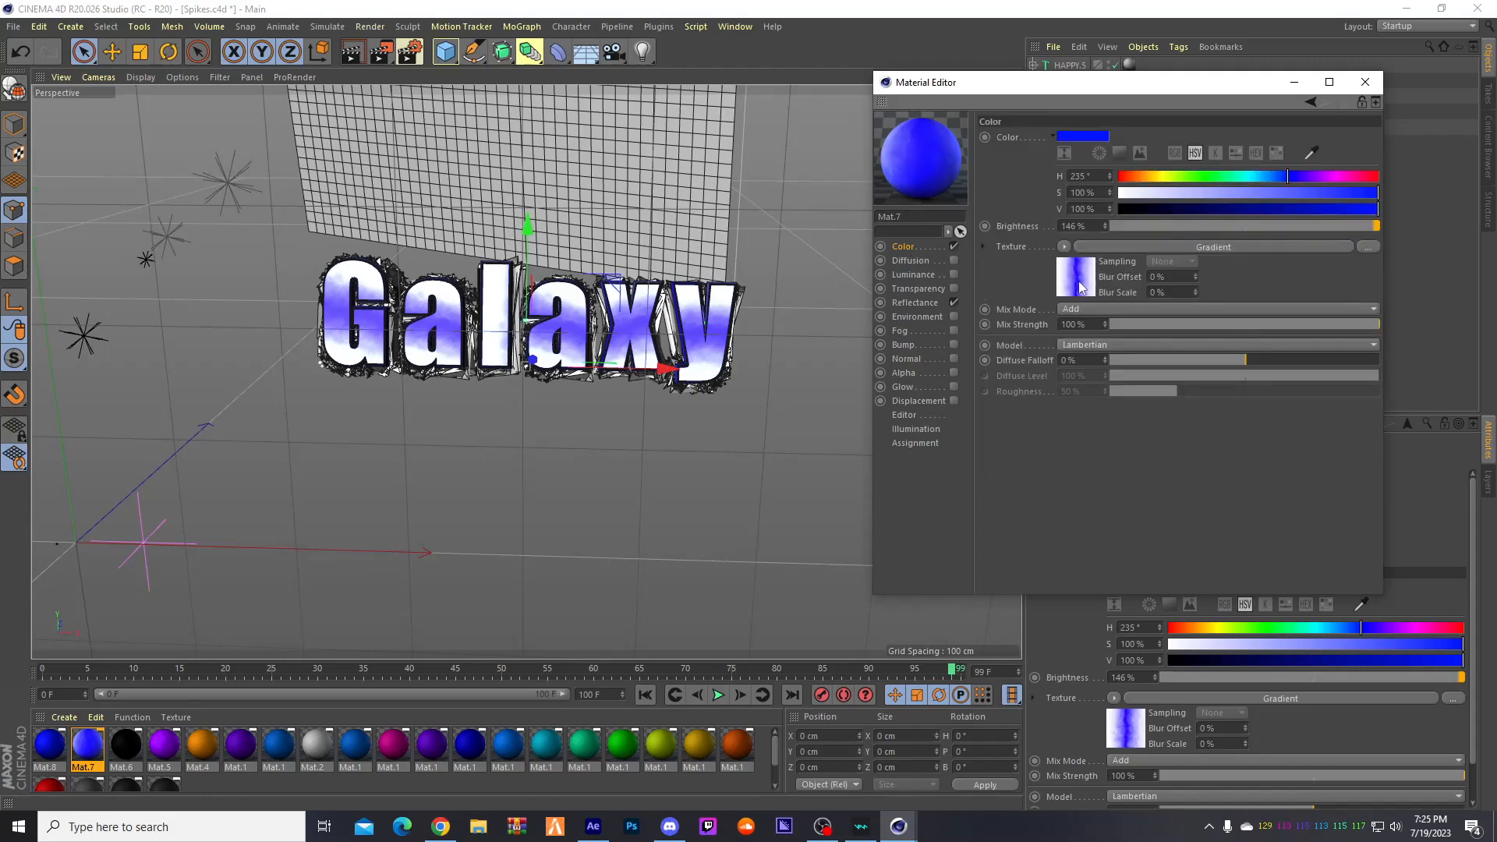
click(1083, 290)
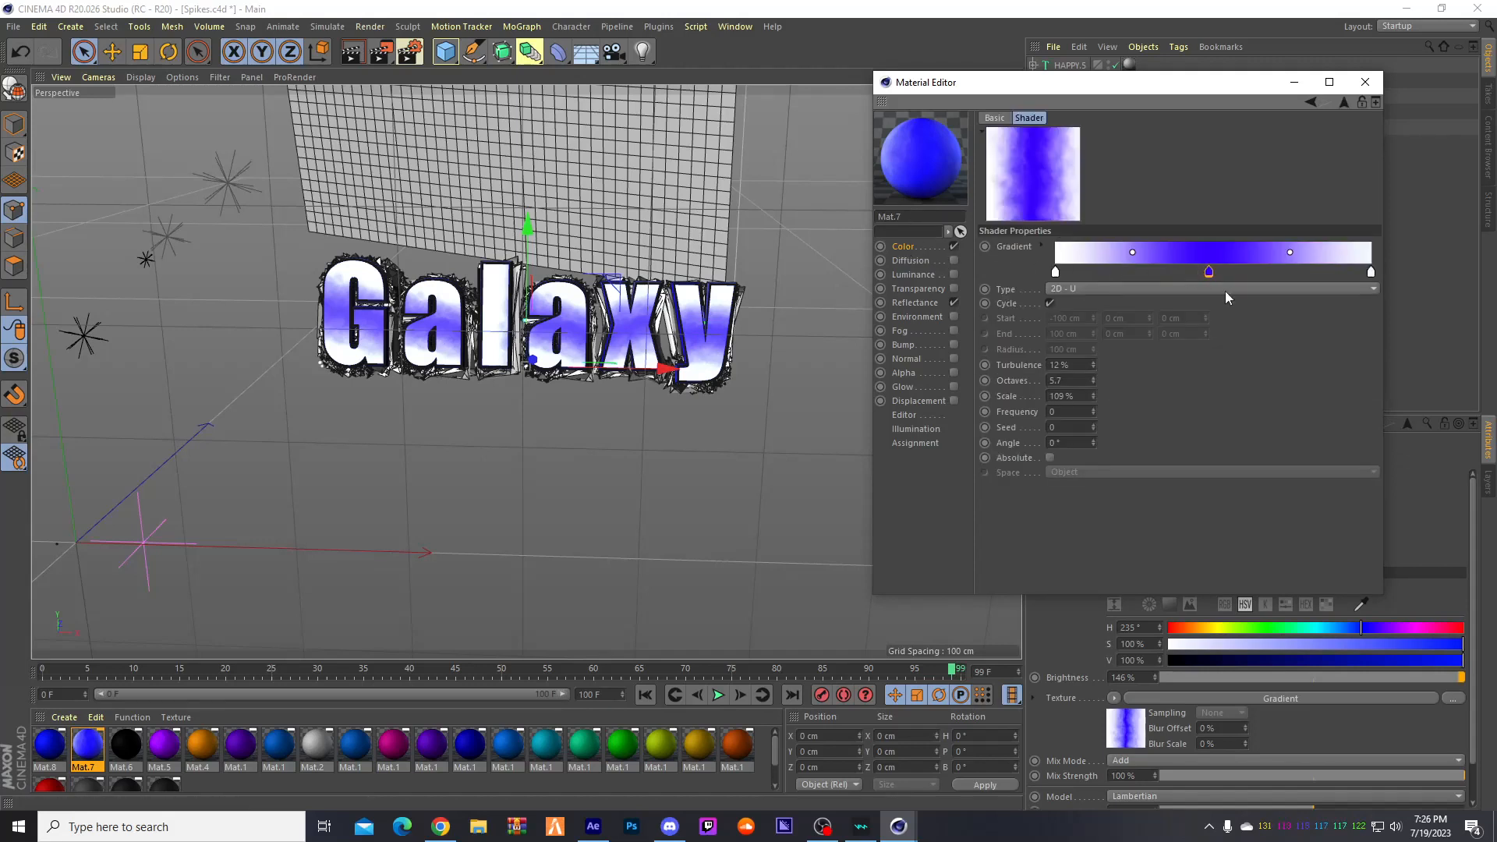
click(1074, 289)
click(1092, 462)
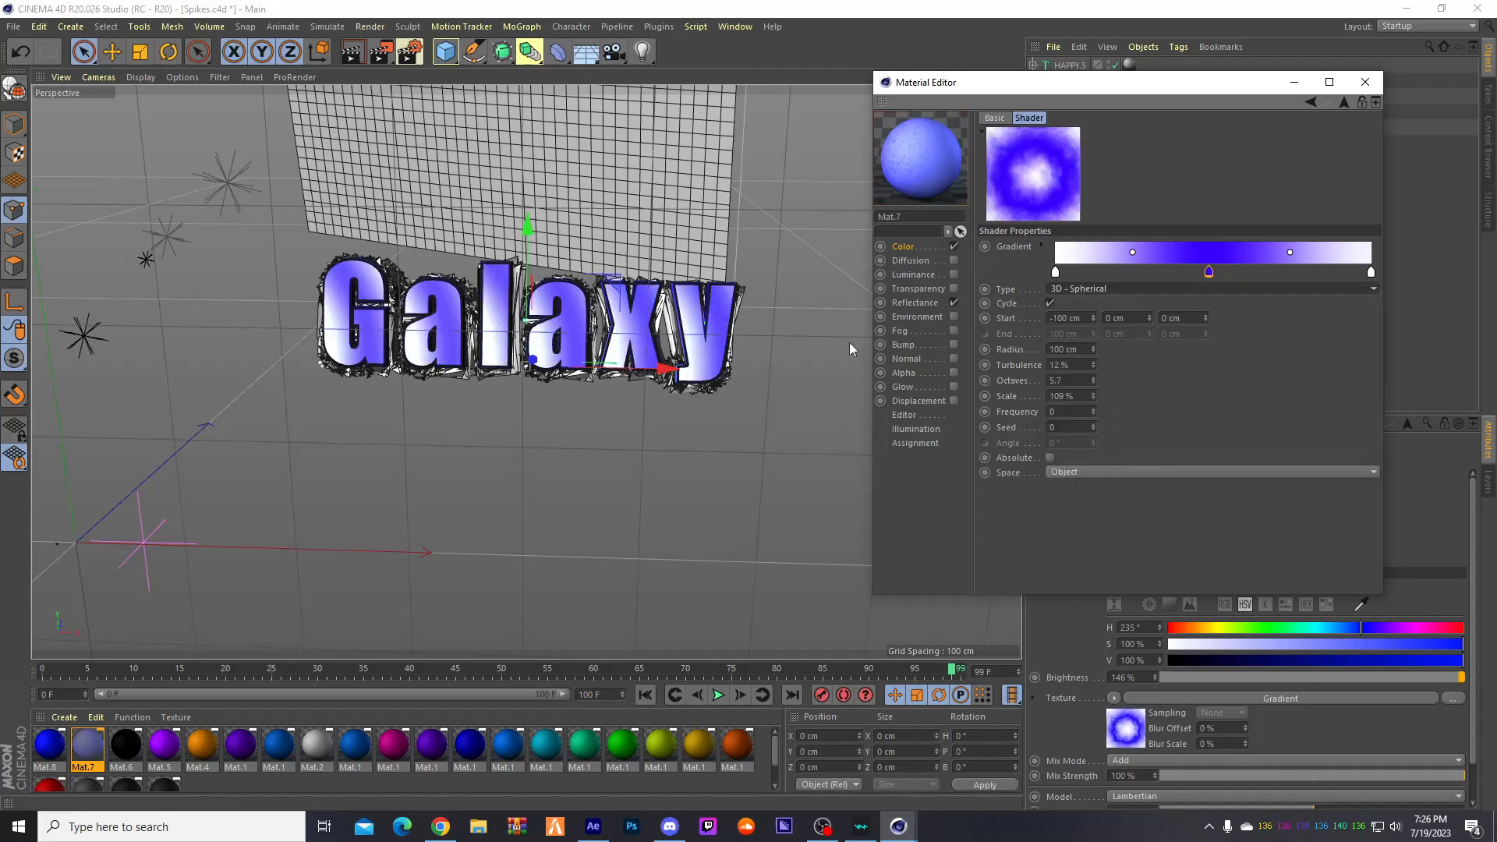
click(1084, 289)
click(1079, 437)
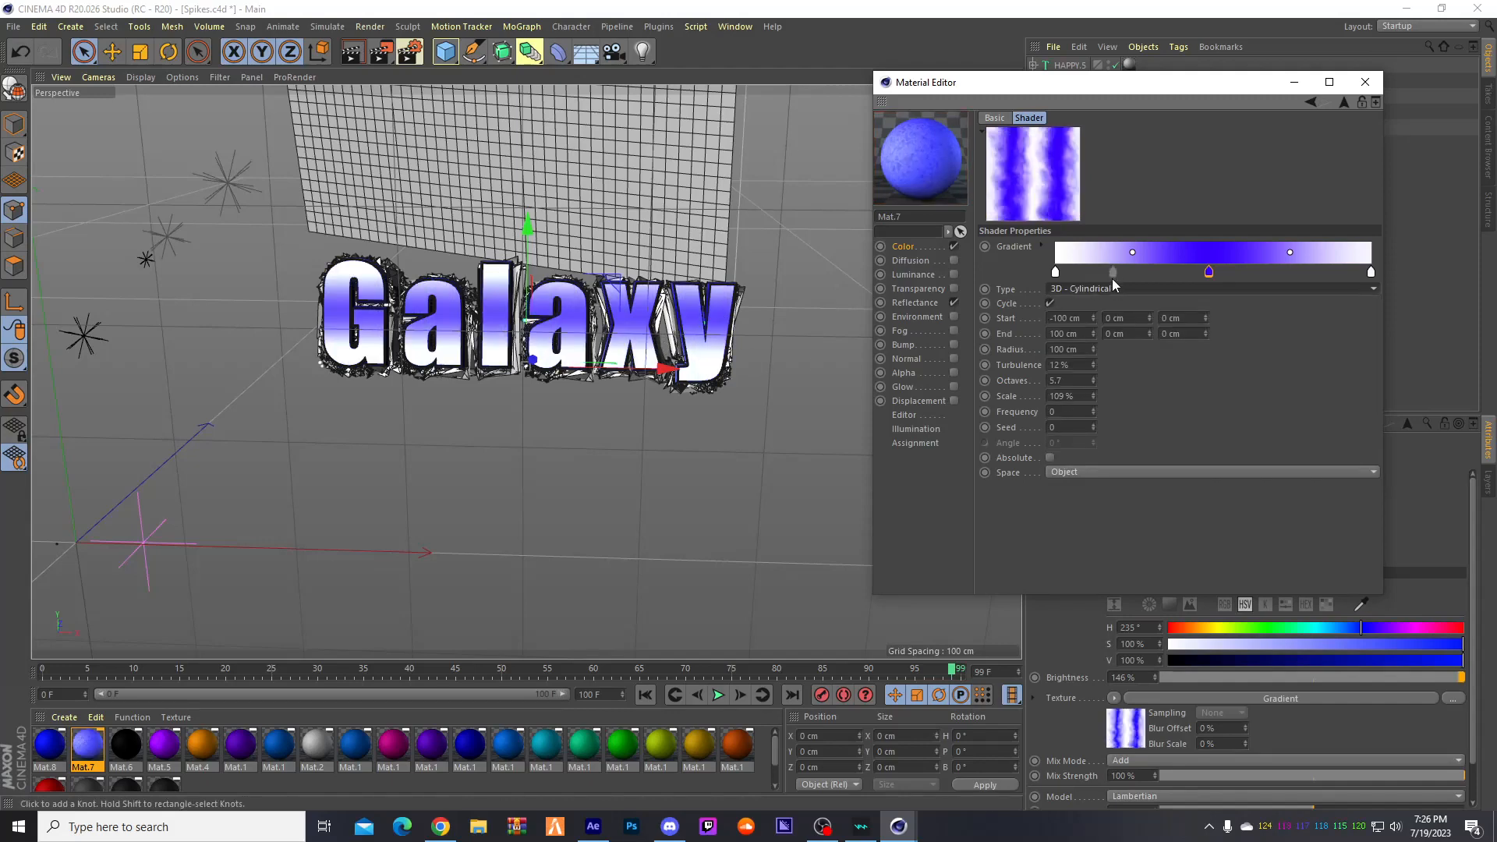
click(1366, 82)
- Review the output options in the render settings
click(412, 55)
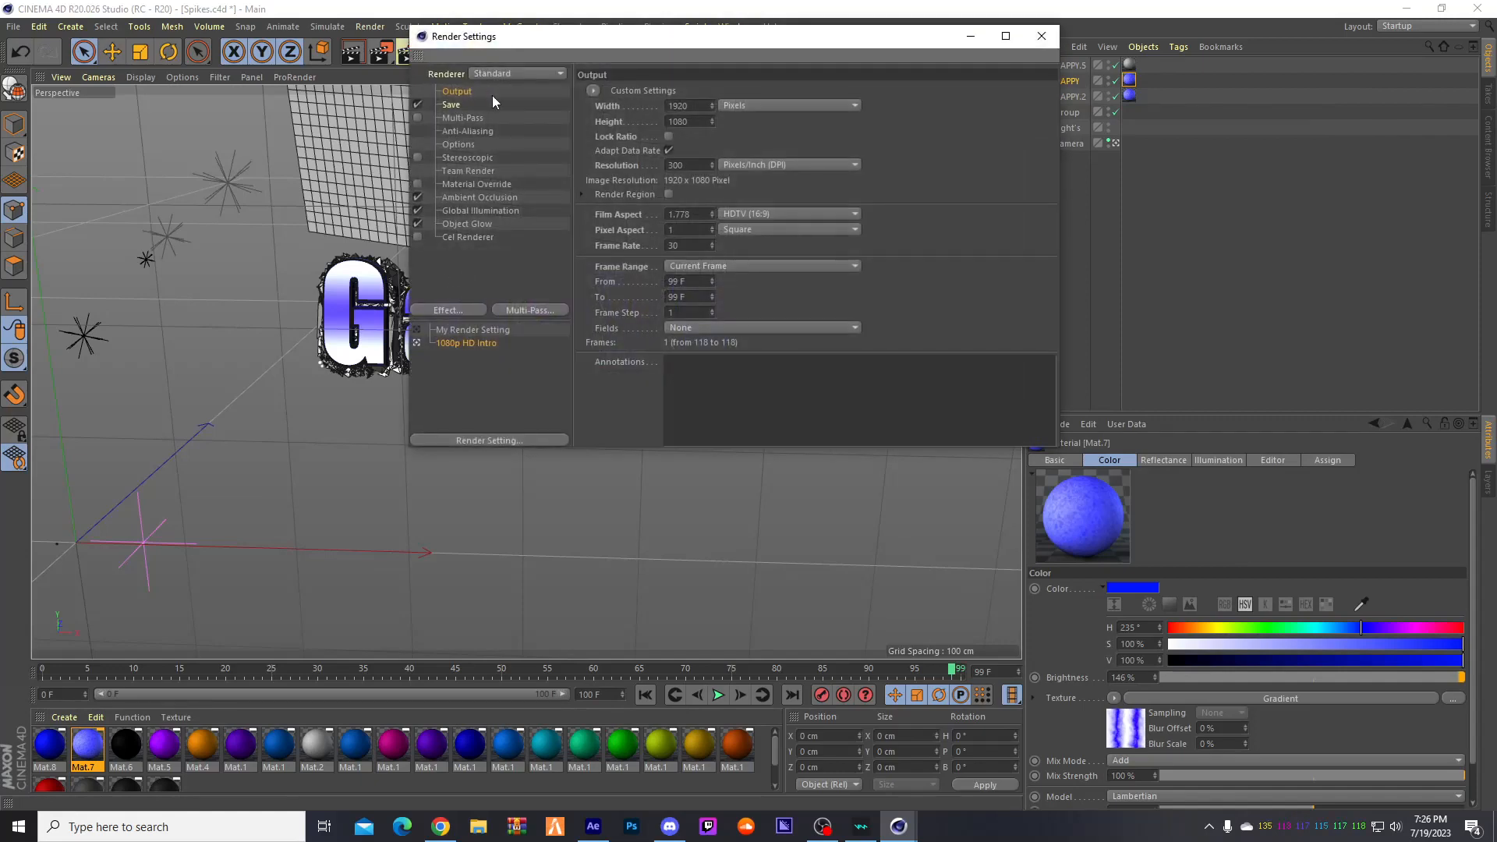
drag(733, 55, 857, 82)
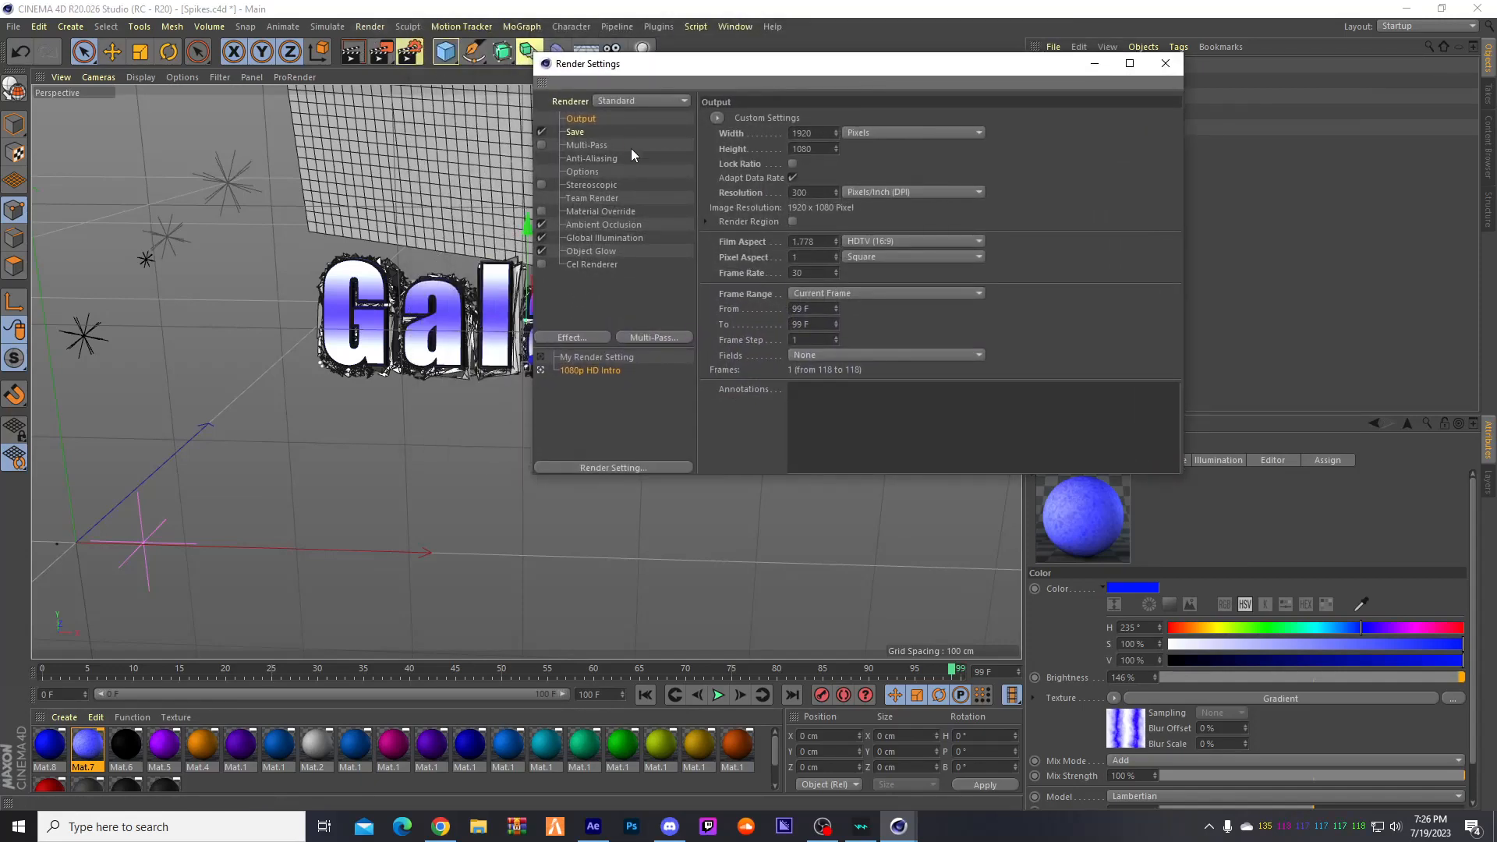
click(1165, 63)
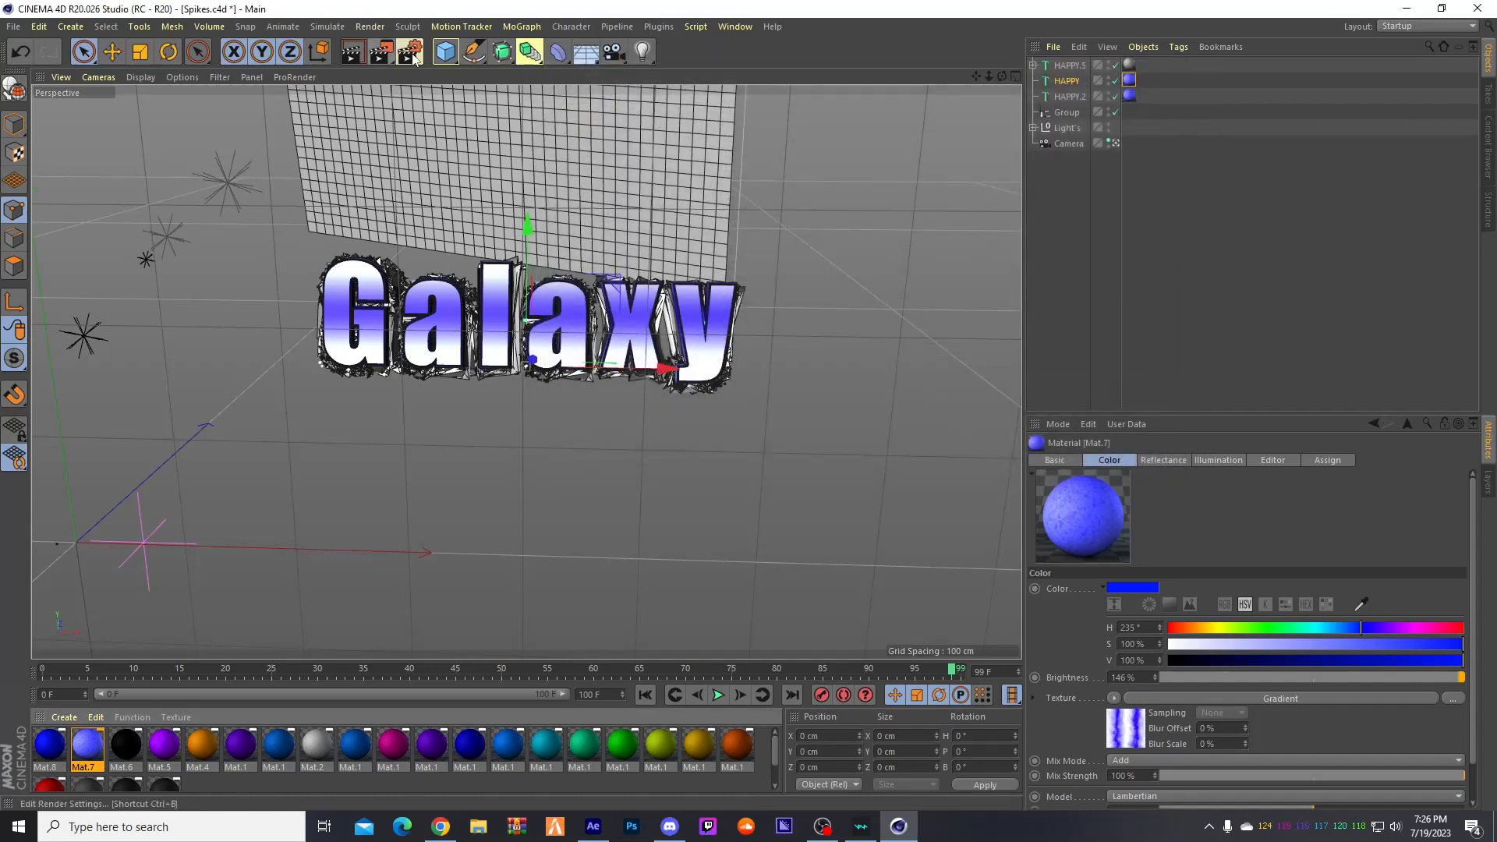
- Render the Galaxy text to the Picture Viewer and inspect the rendered image up close
click(402, 56)
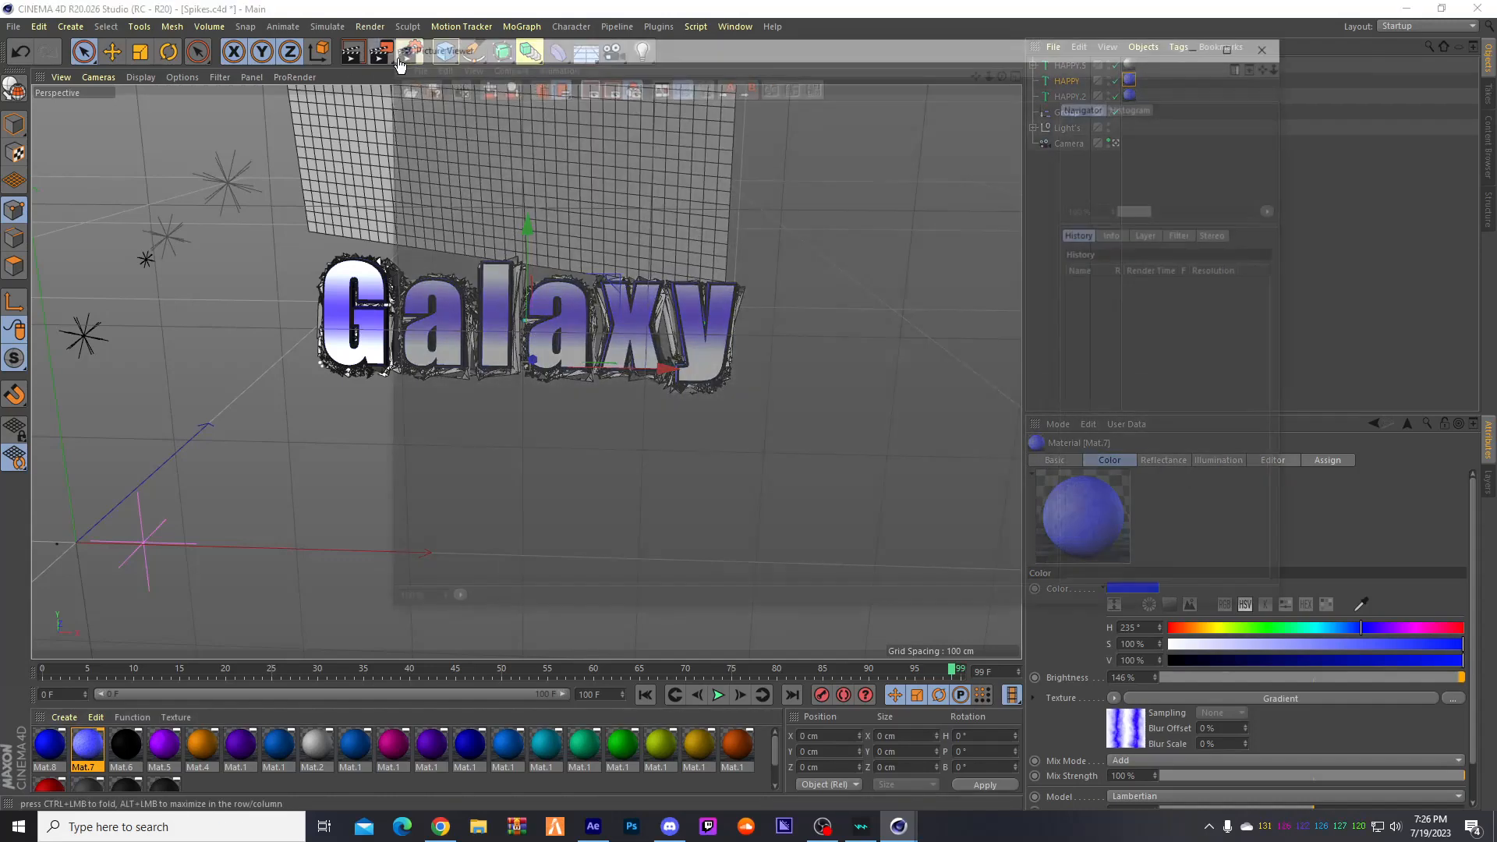
scroll(897, 386, down, 9)
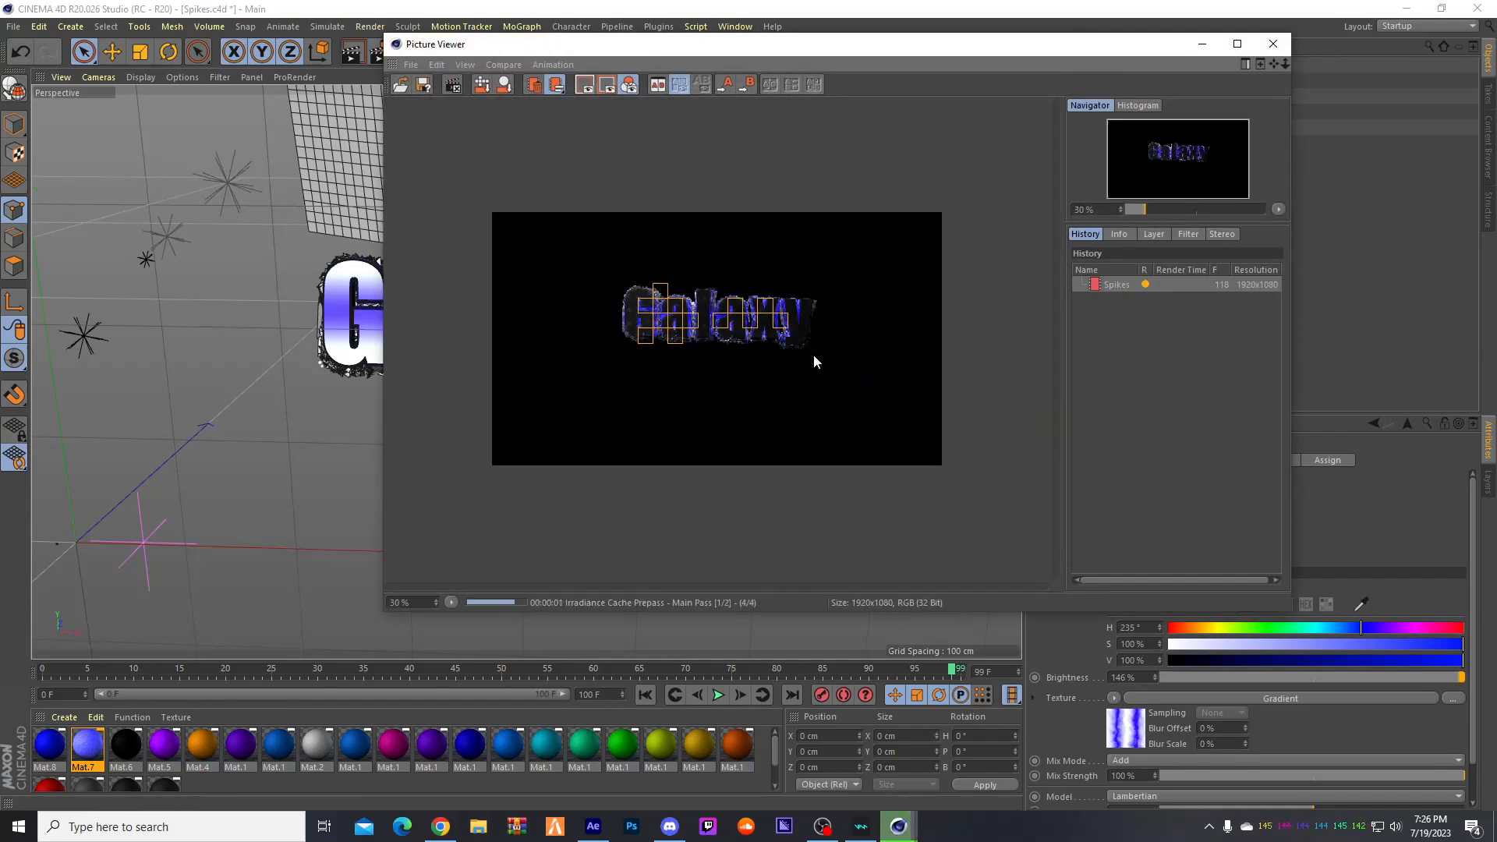
scroll(780, 350, up, 4)
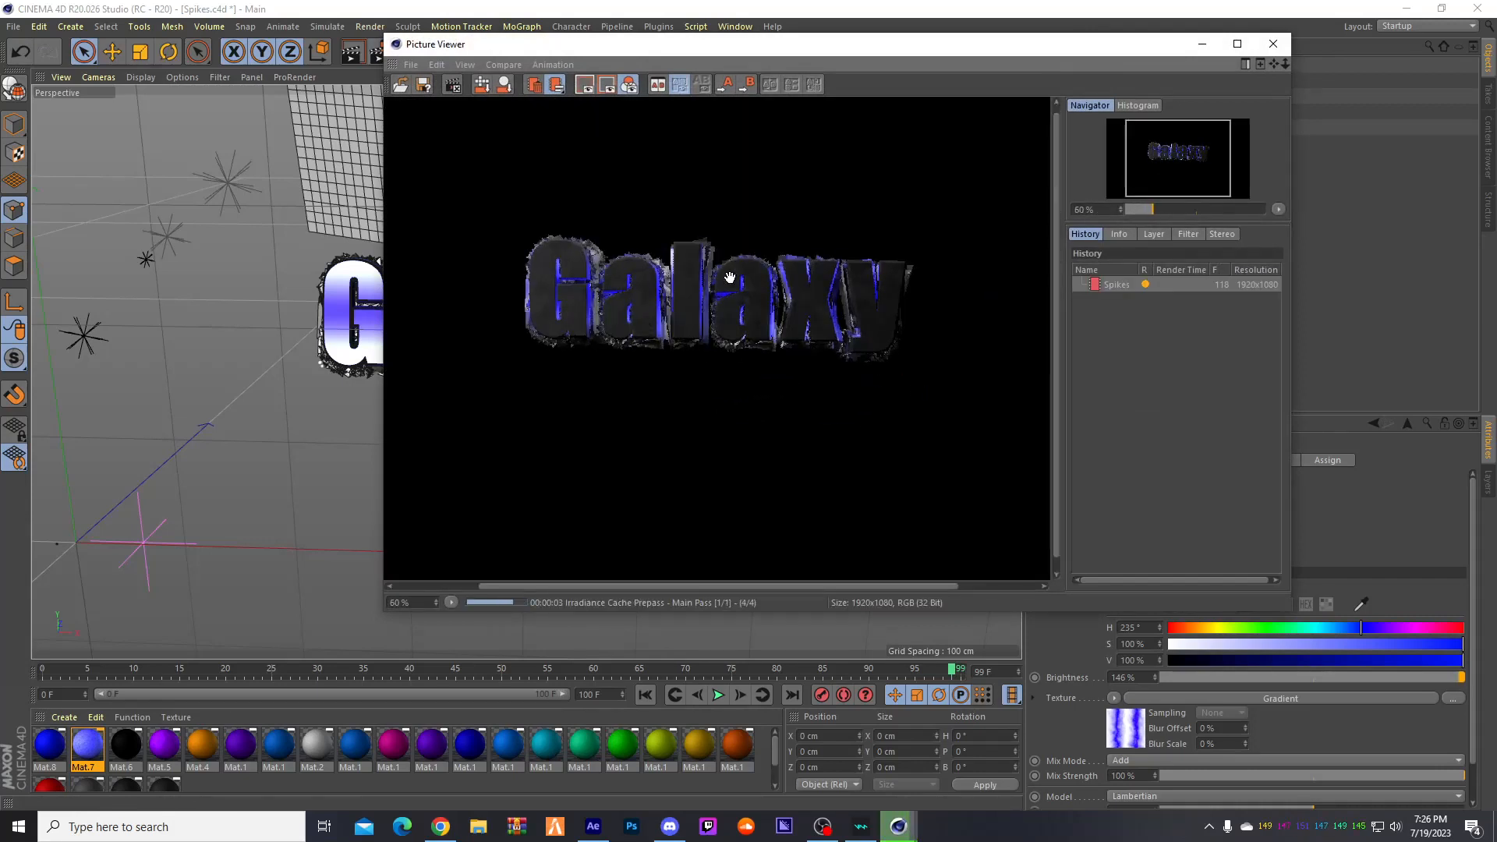
scroll(691, 273, up, 3)
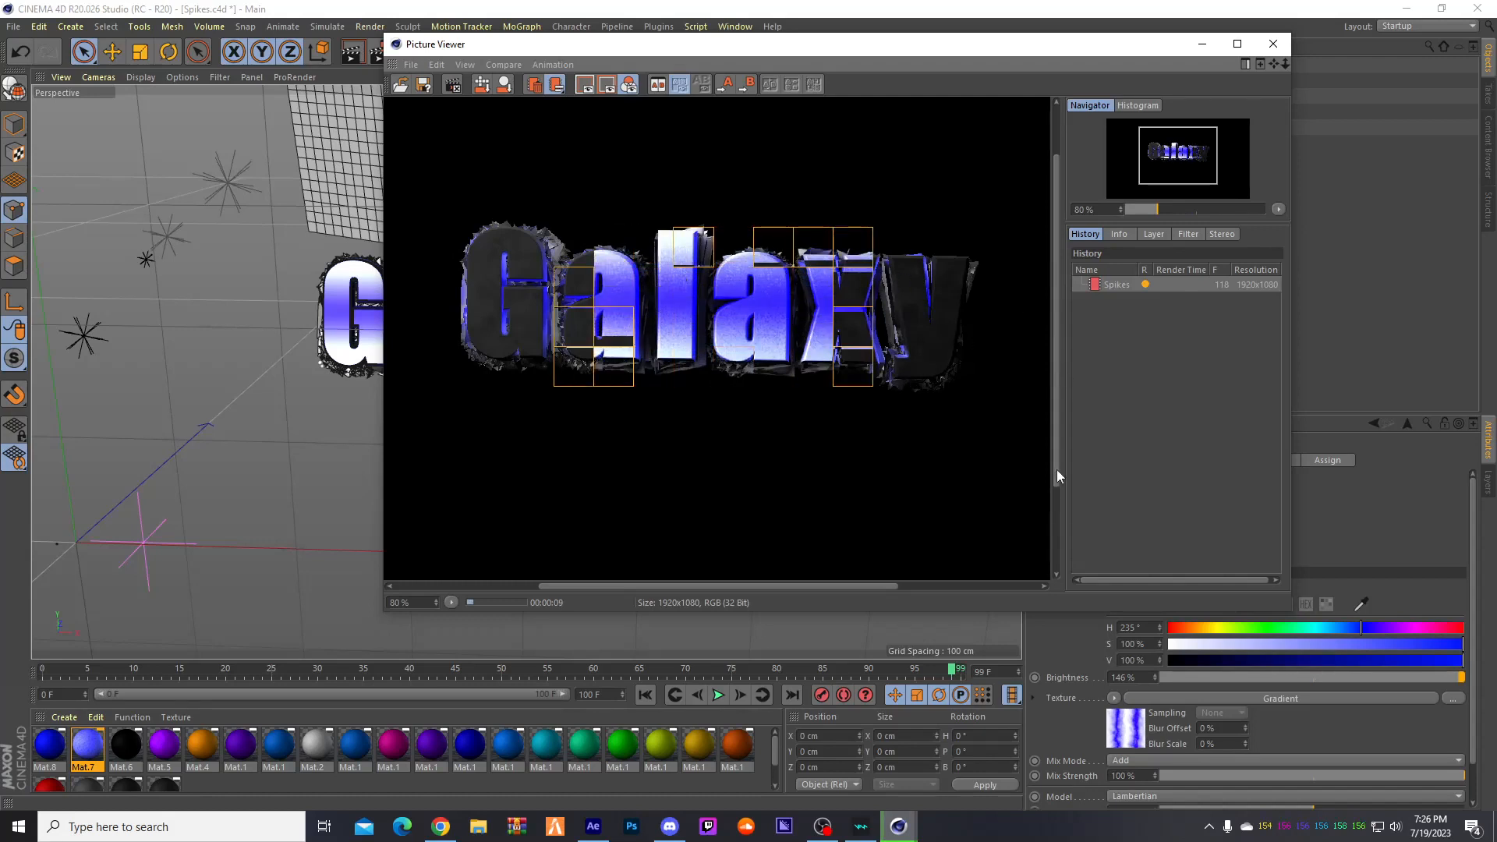
- Save the rendered image as "galaxytest" in the C4d projects folder
click(411, 65)
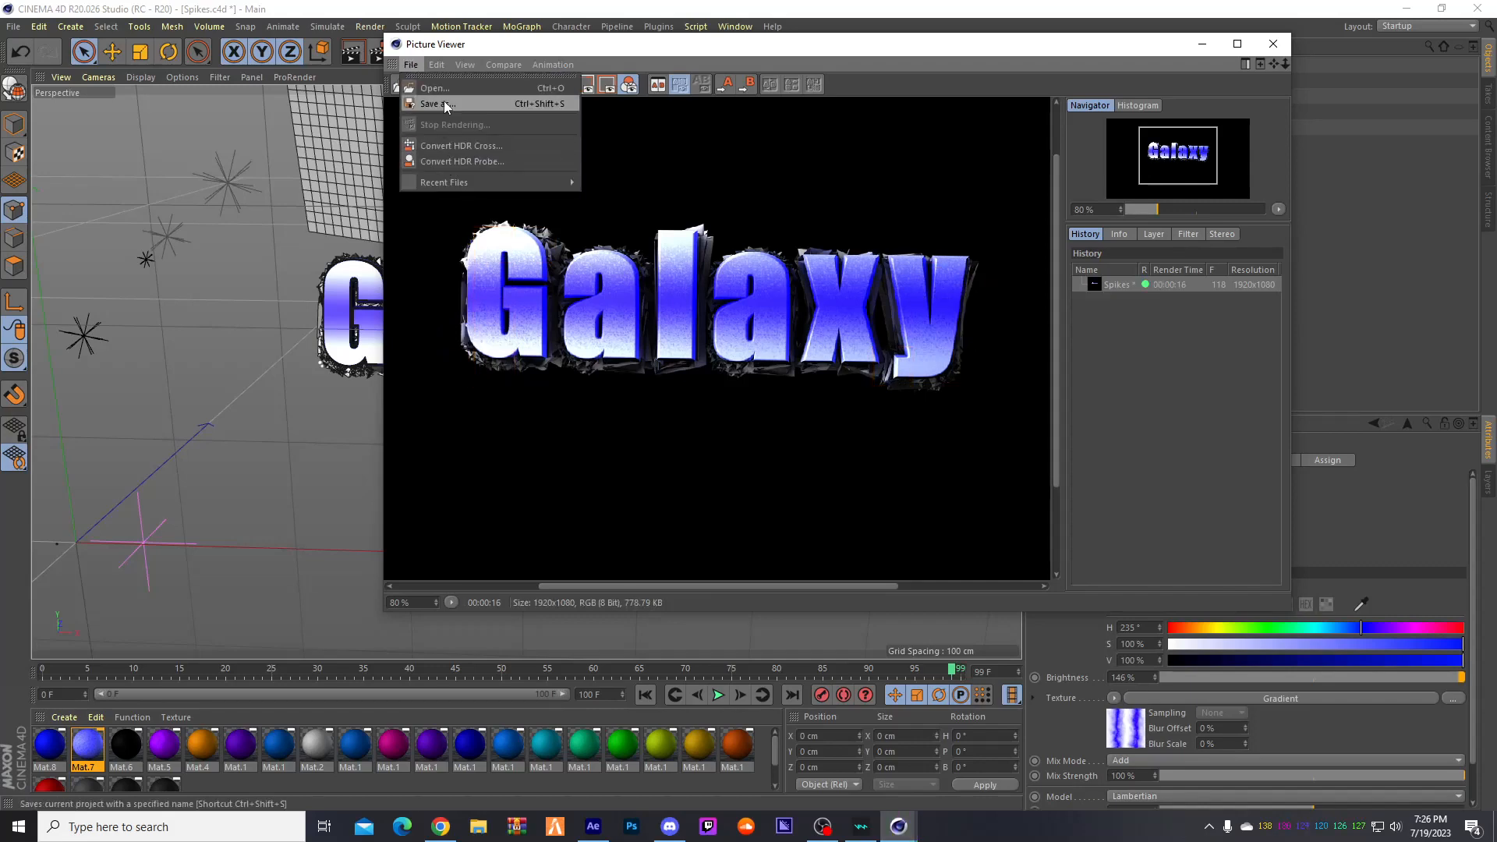
click(433, 105)
click(417, 414)
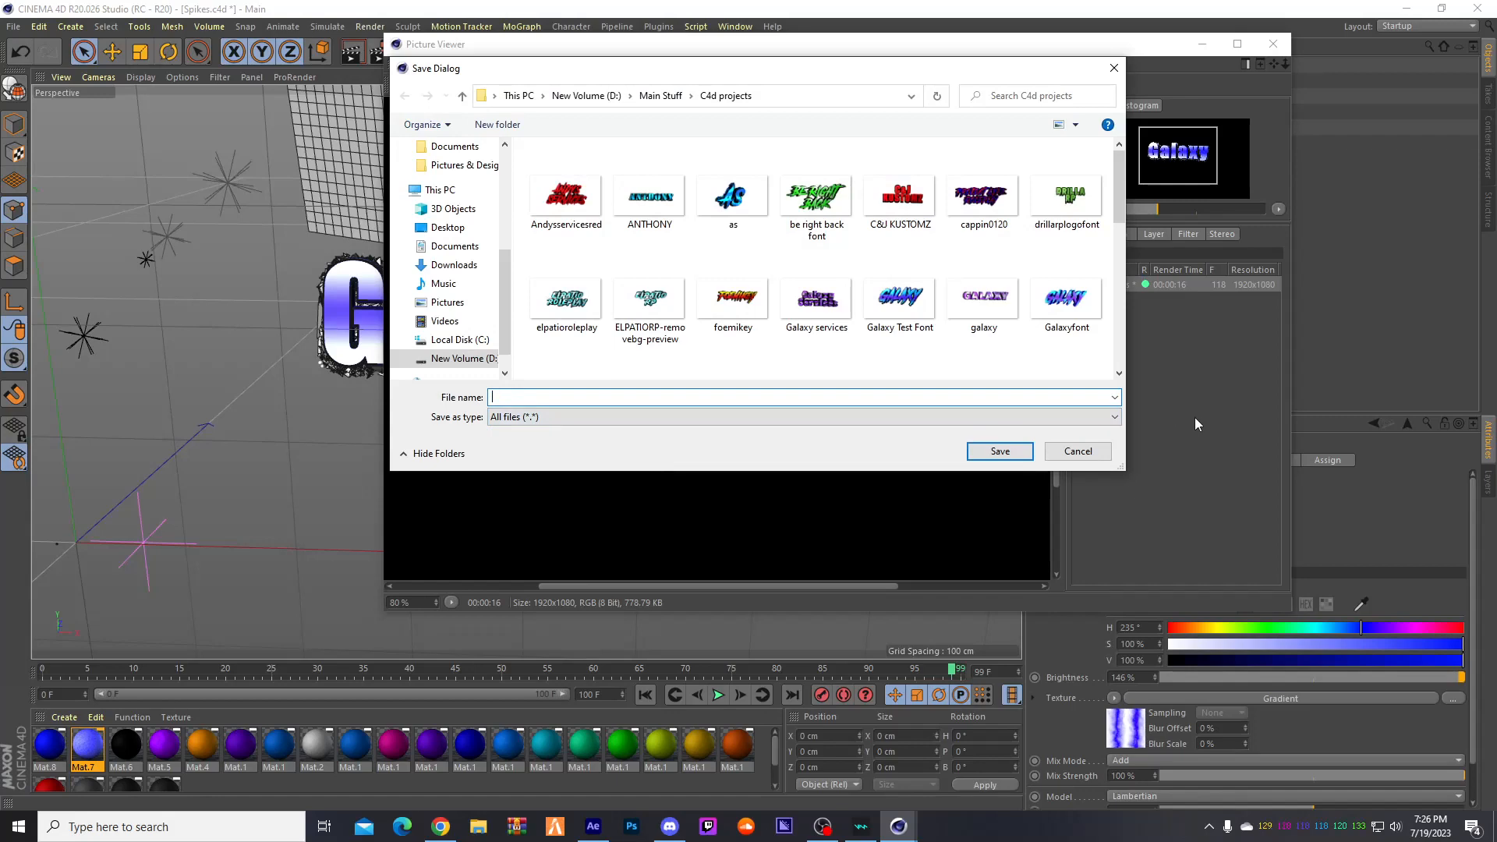
text(galaxy)
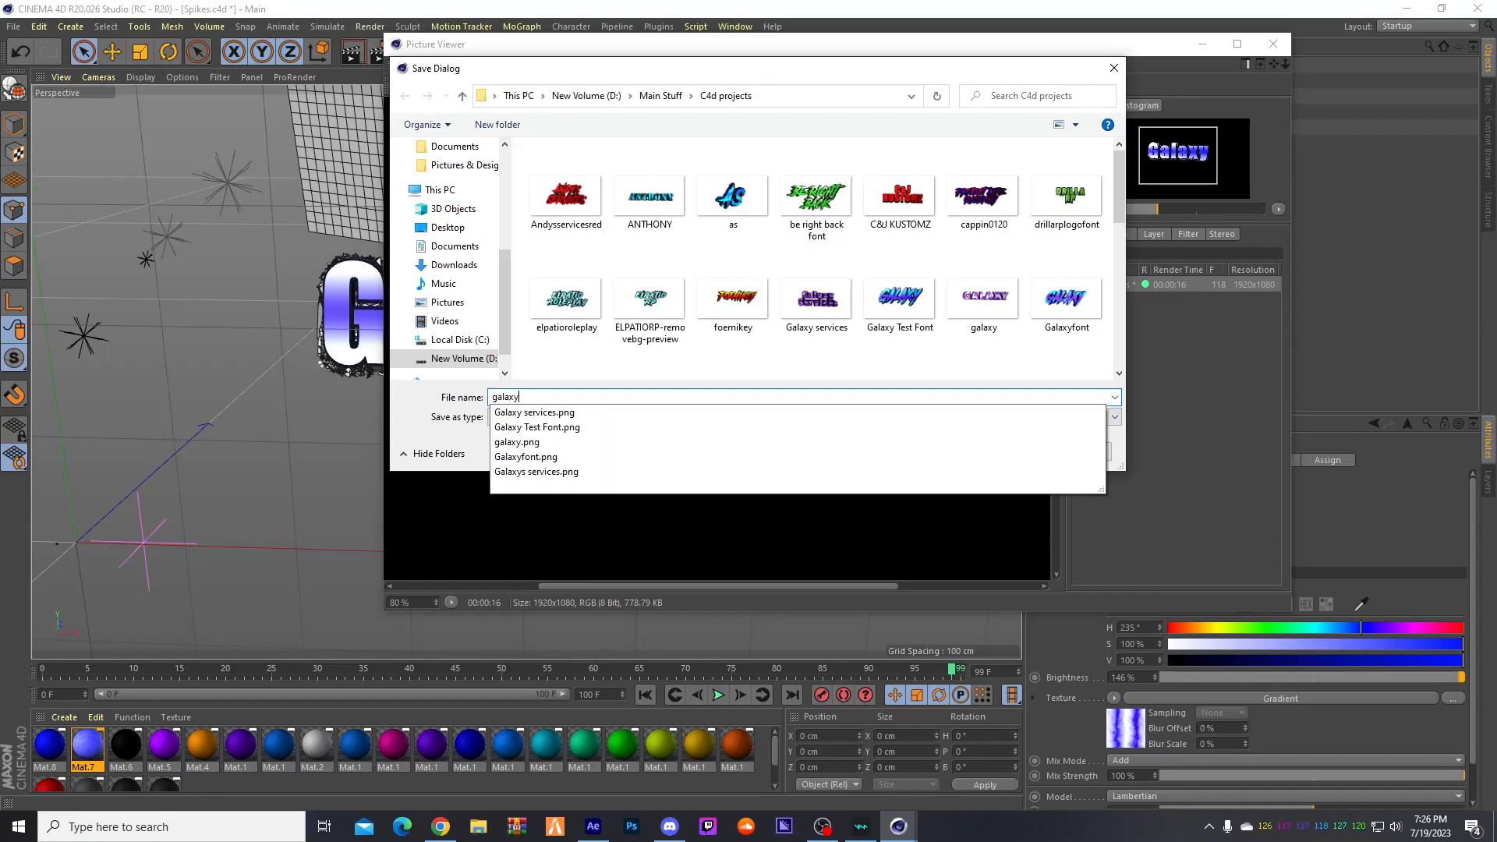
text(test)
key(Return)
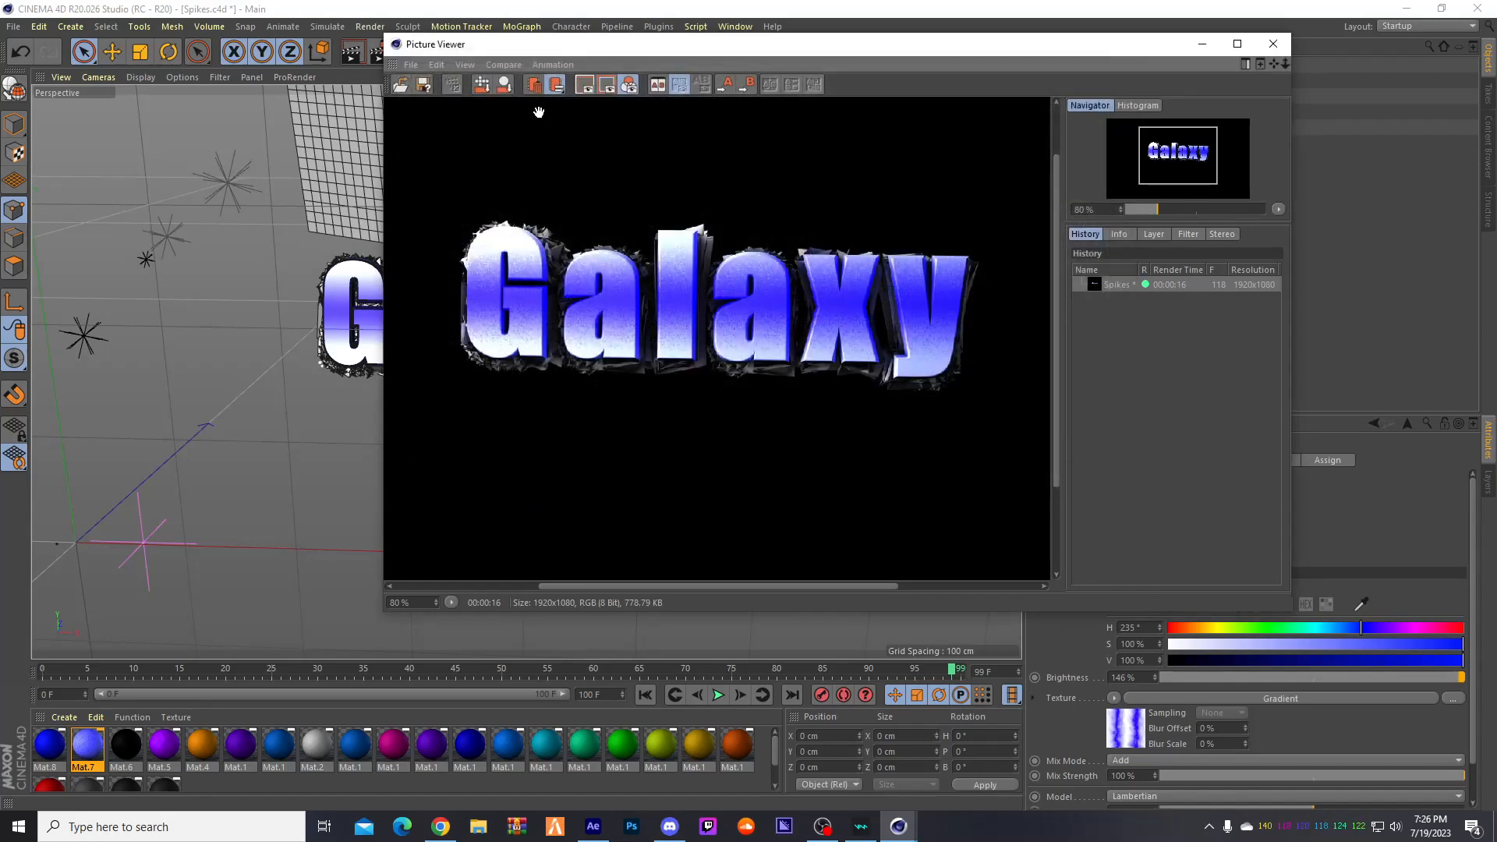
- Check the C4d projects folder for the galaxytest image through the save dialog, without saving again
click(412, 66)
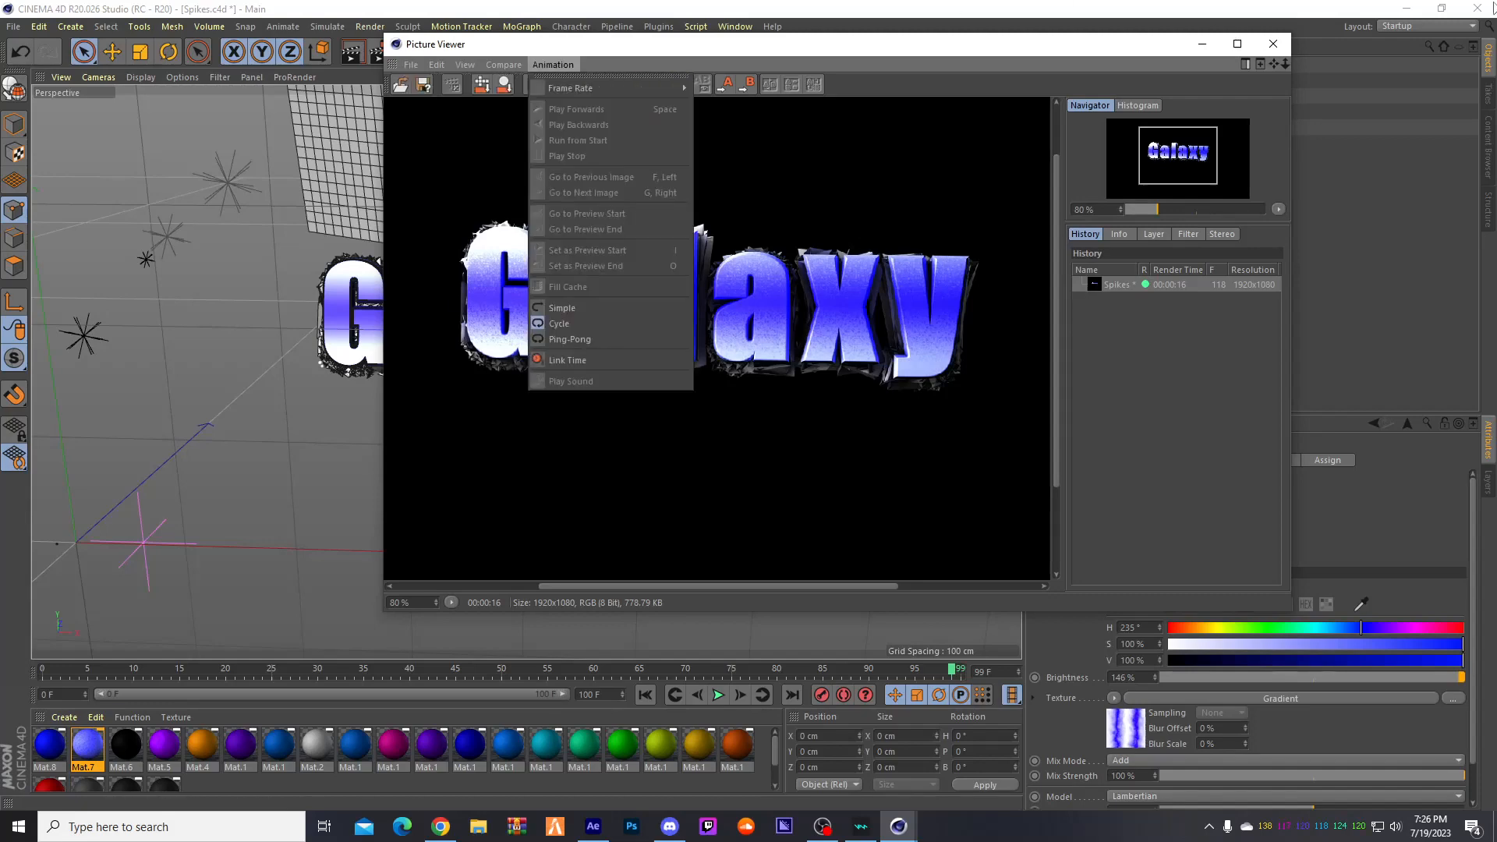
mouse_move(410, 67)
click(426, 103)
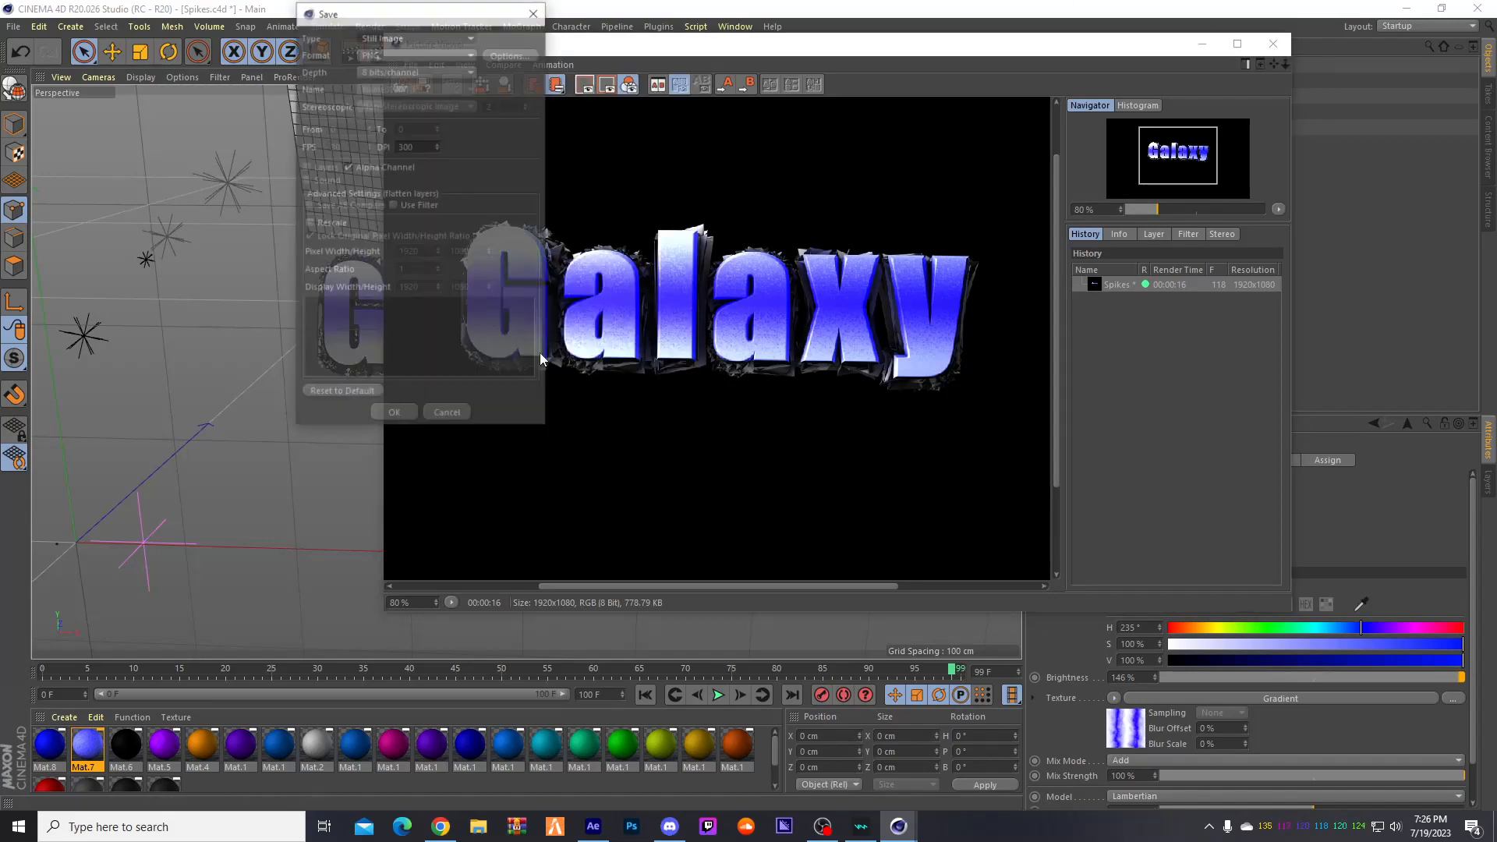
click(407, 412)
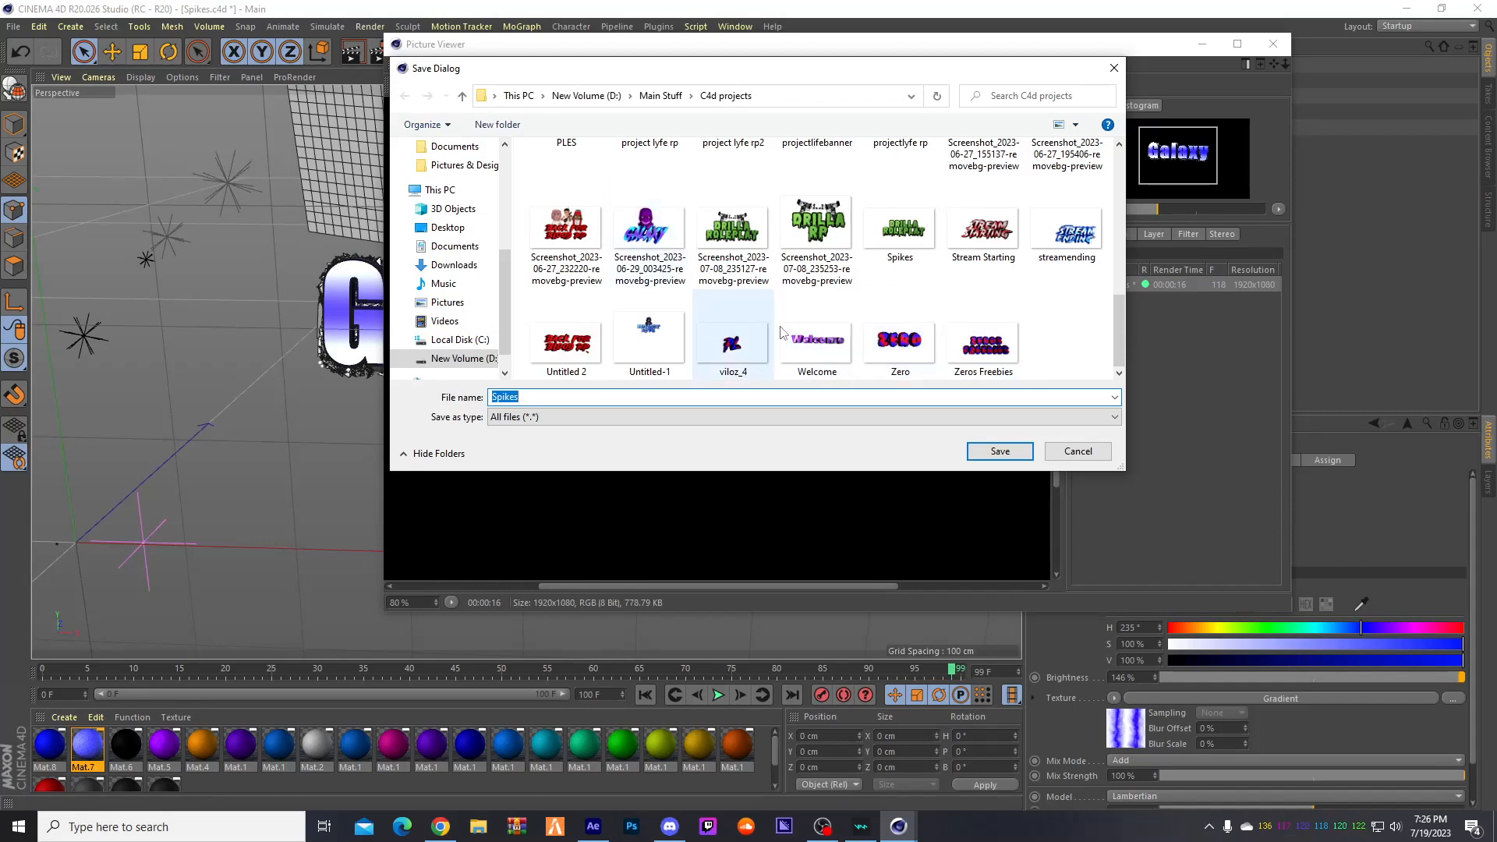
scroll(780, 265, up, 1)
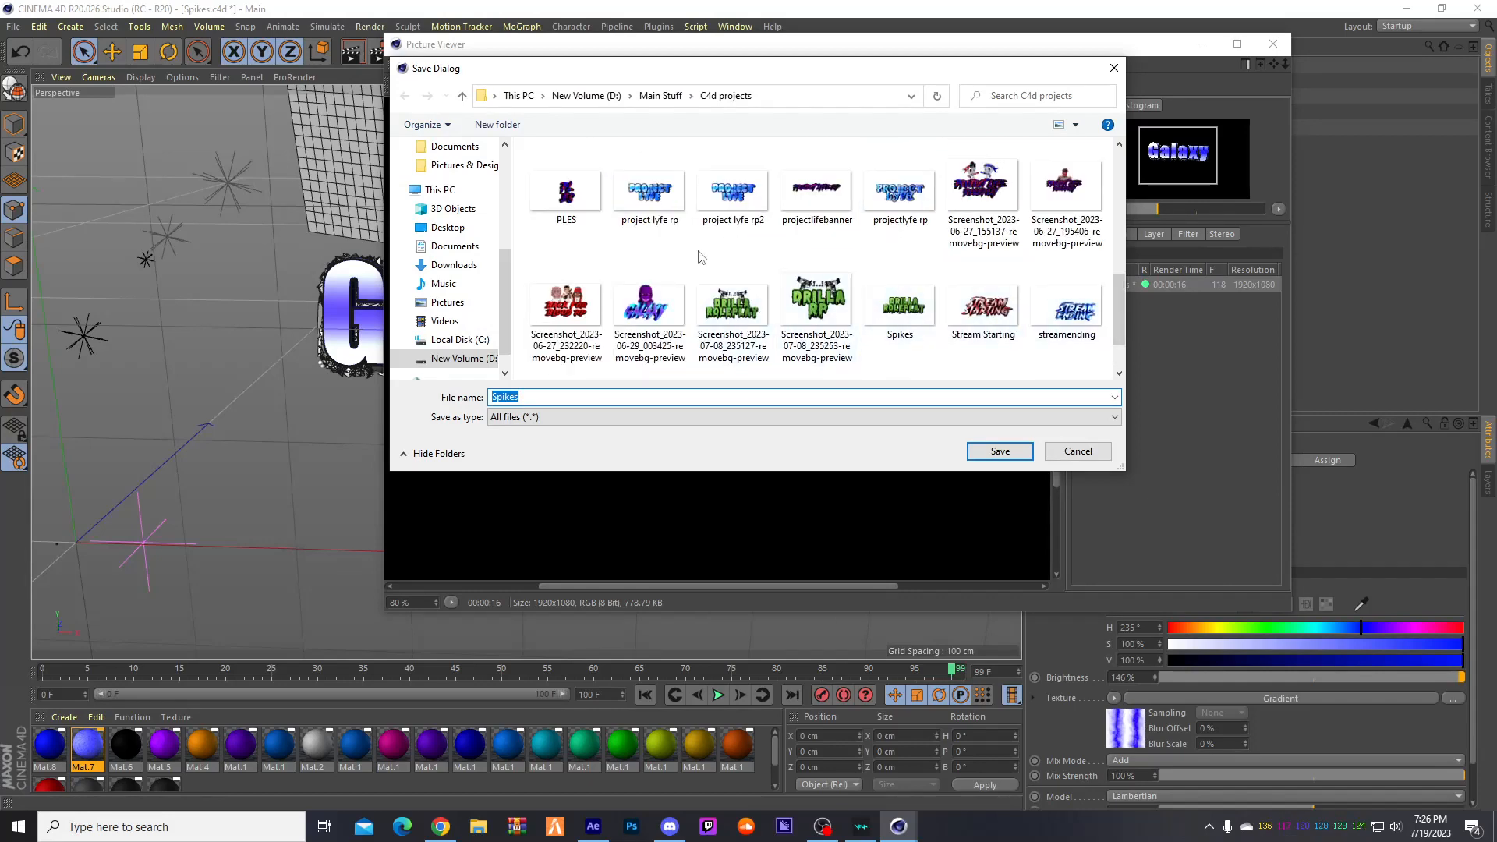
scroll(701, 256, up, 1)
scroll(647, 297, up, 2)
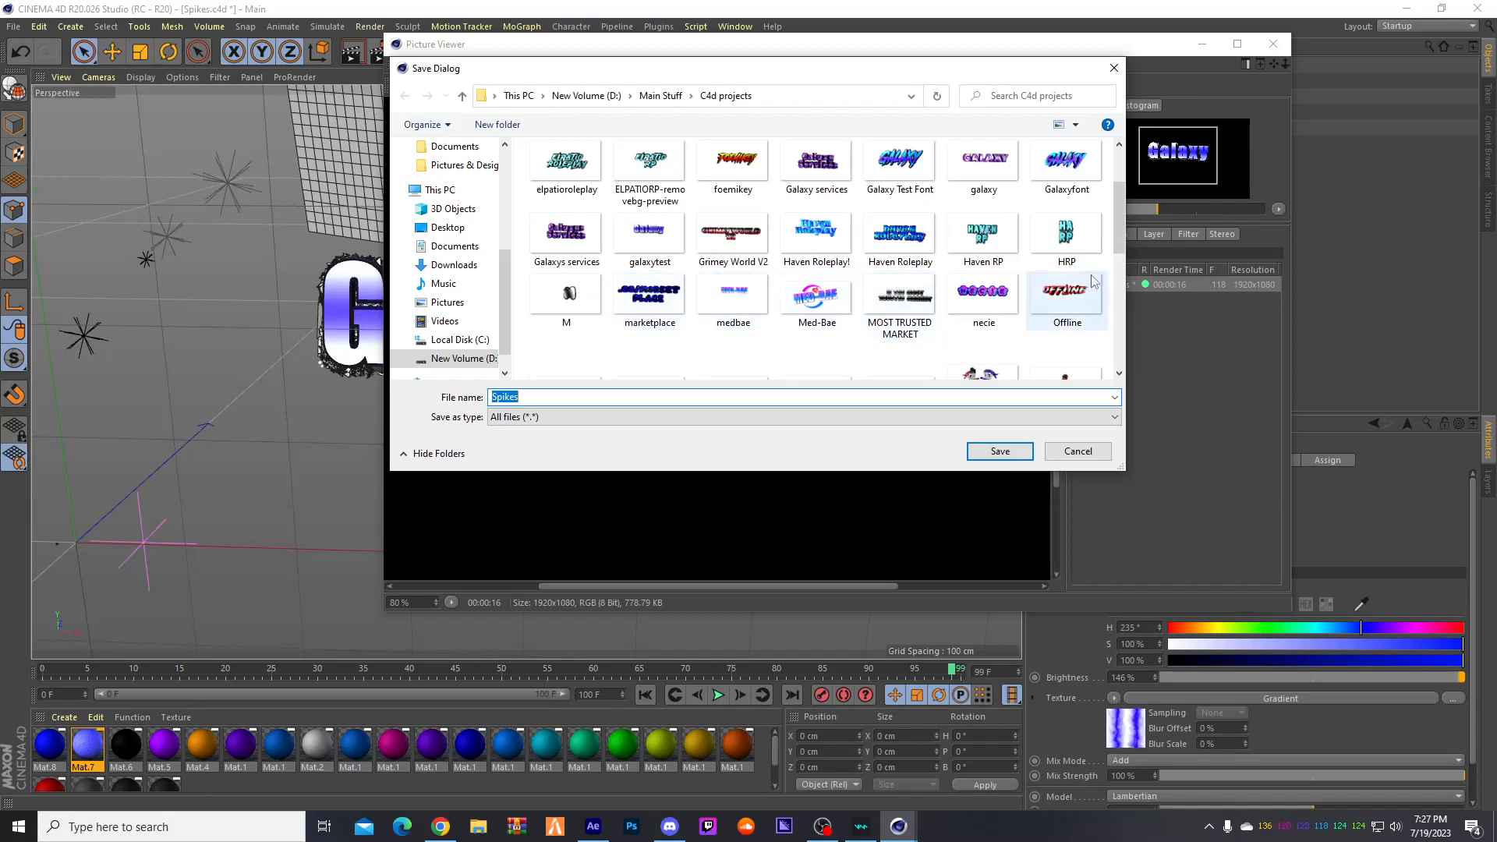
scroll(1034, 333, up, 1)
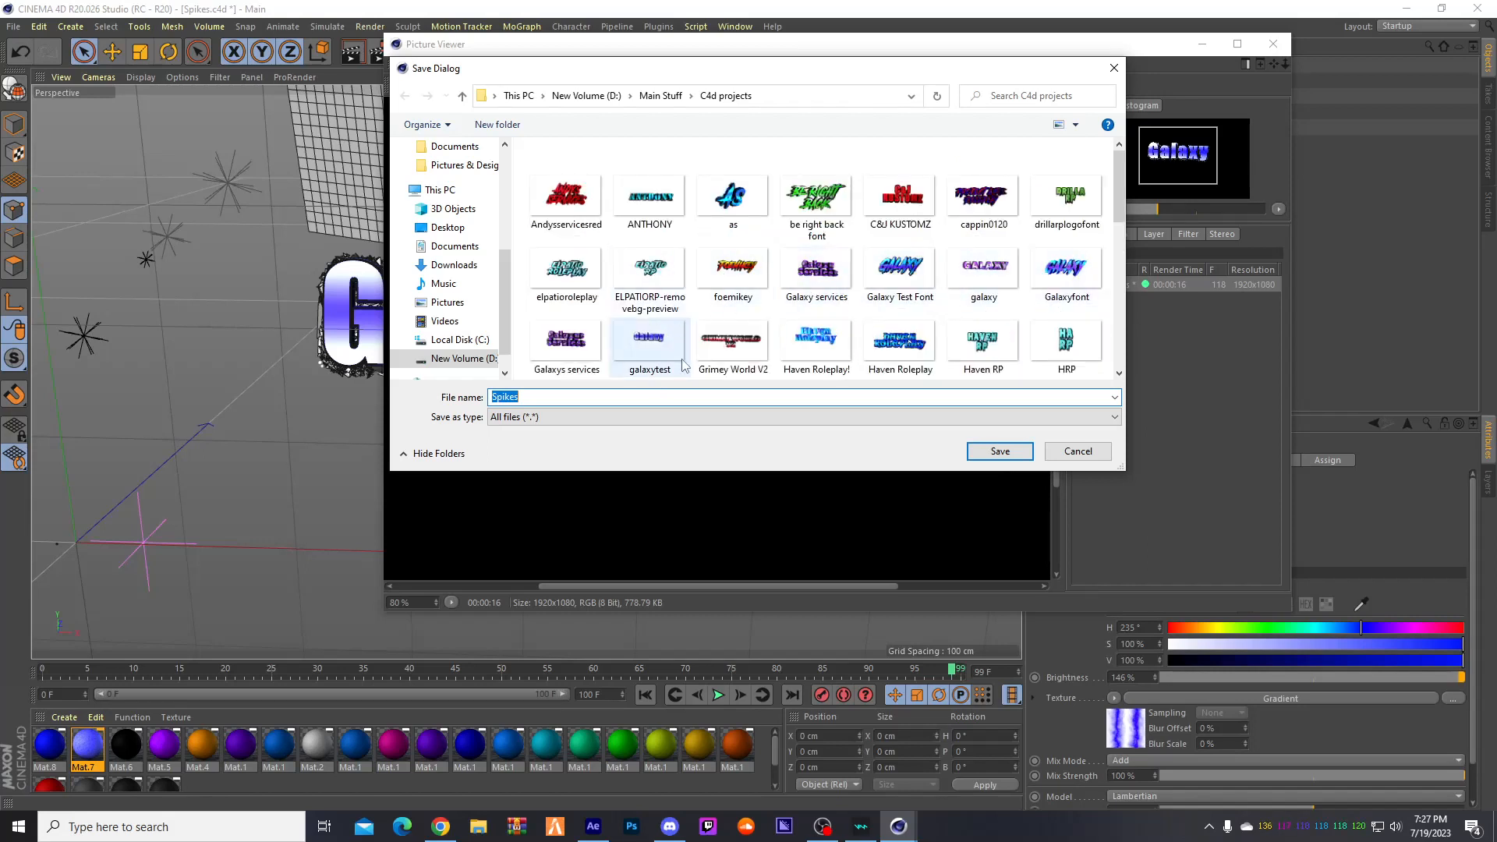
click(1114, 68)
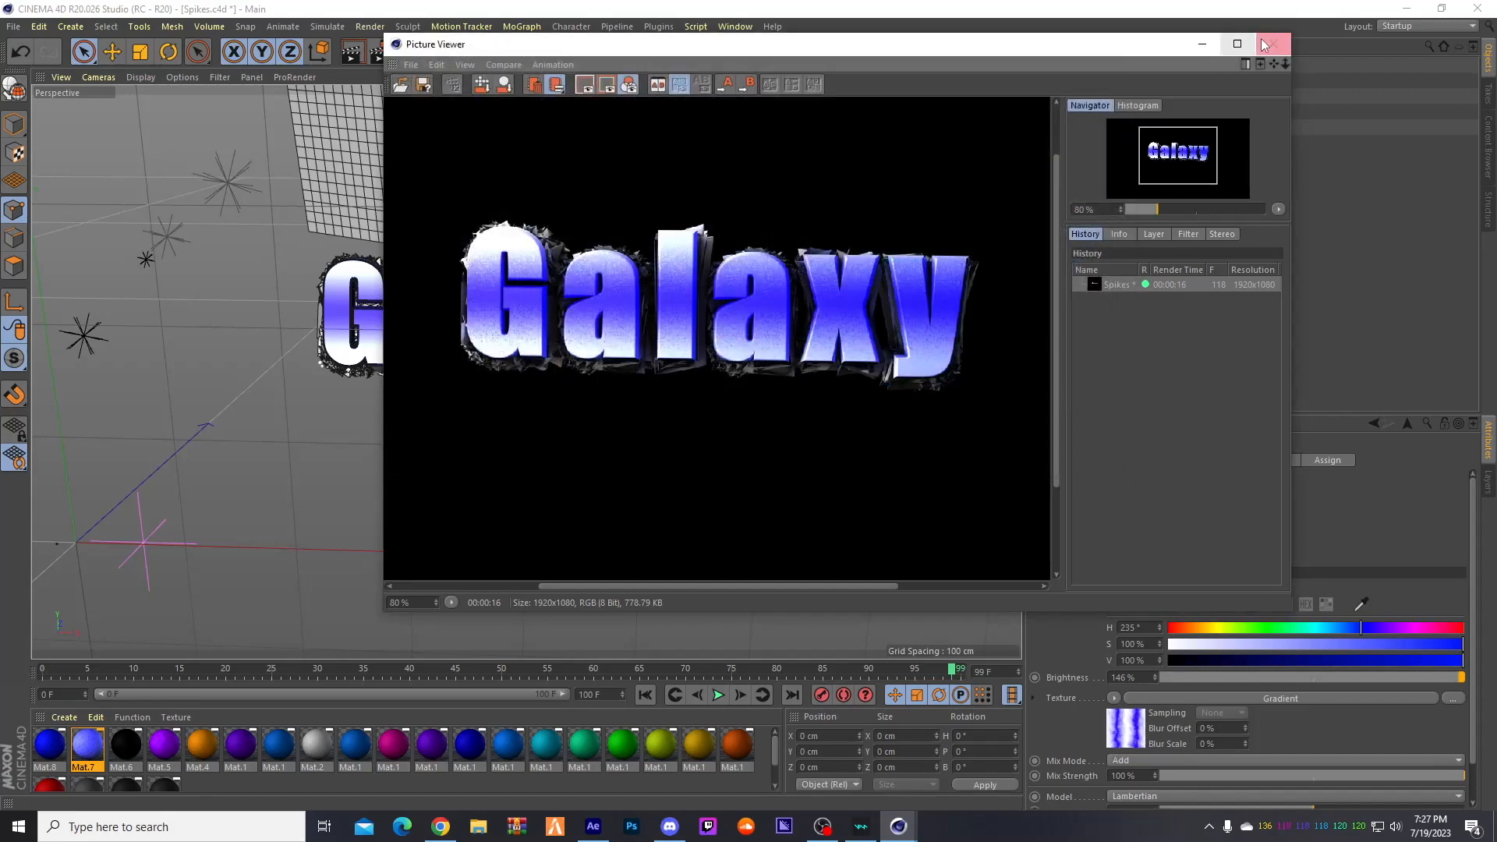
- Close the Picture Viewer and quit Cinema 4D without saving the changes to Spikes.c4d
click(1266, 45)
click(1477, 8)
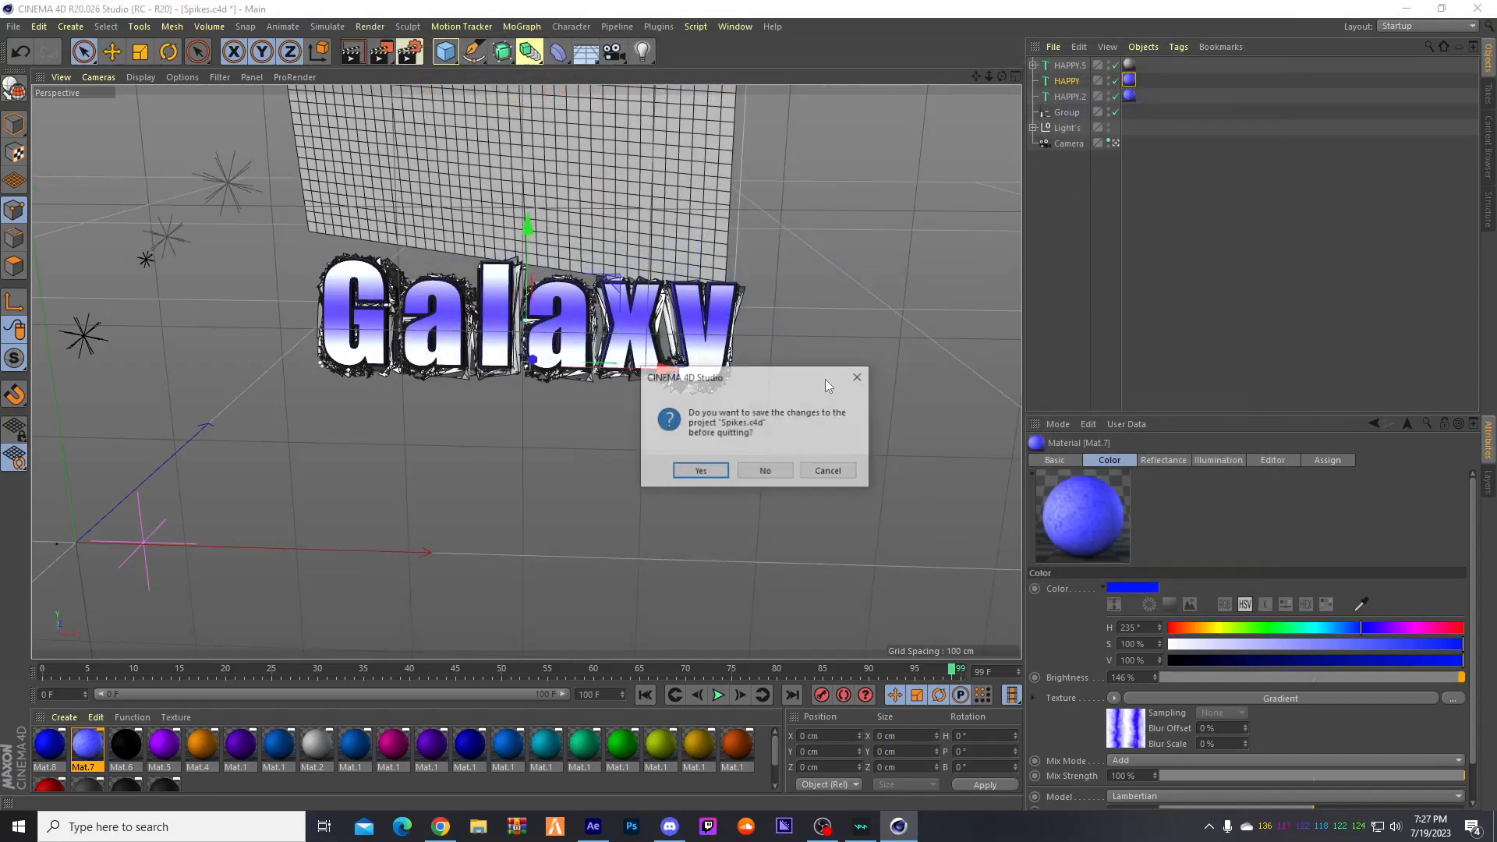
click(764, 471)
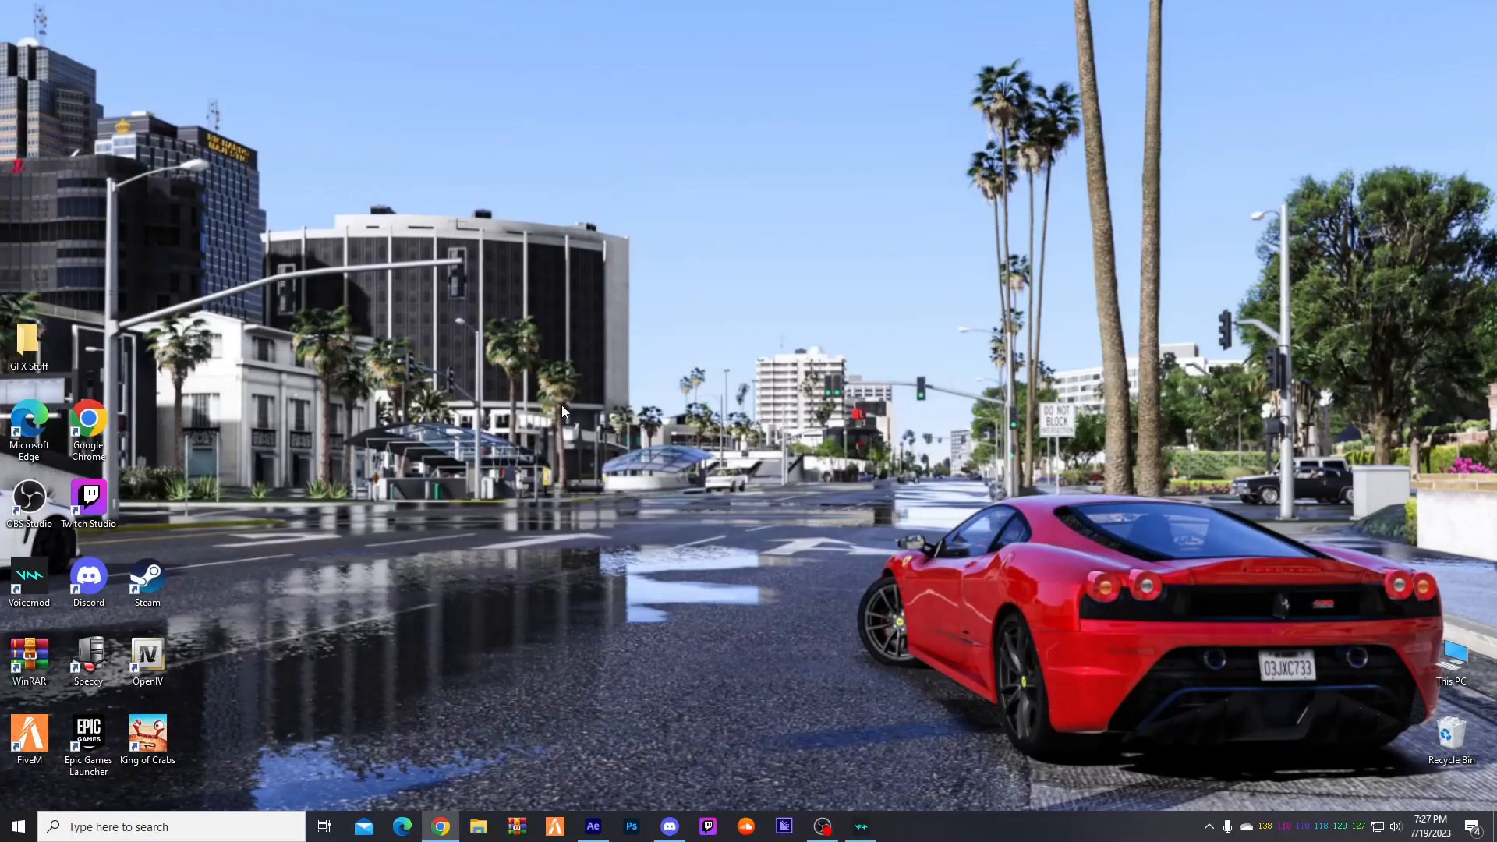
- Search the computer for "adobe" and open Adobe After Effects 2020
click(149, 829)
text(adobe)
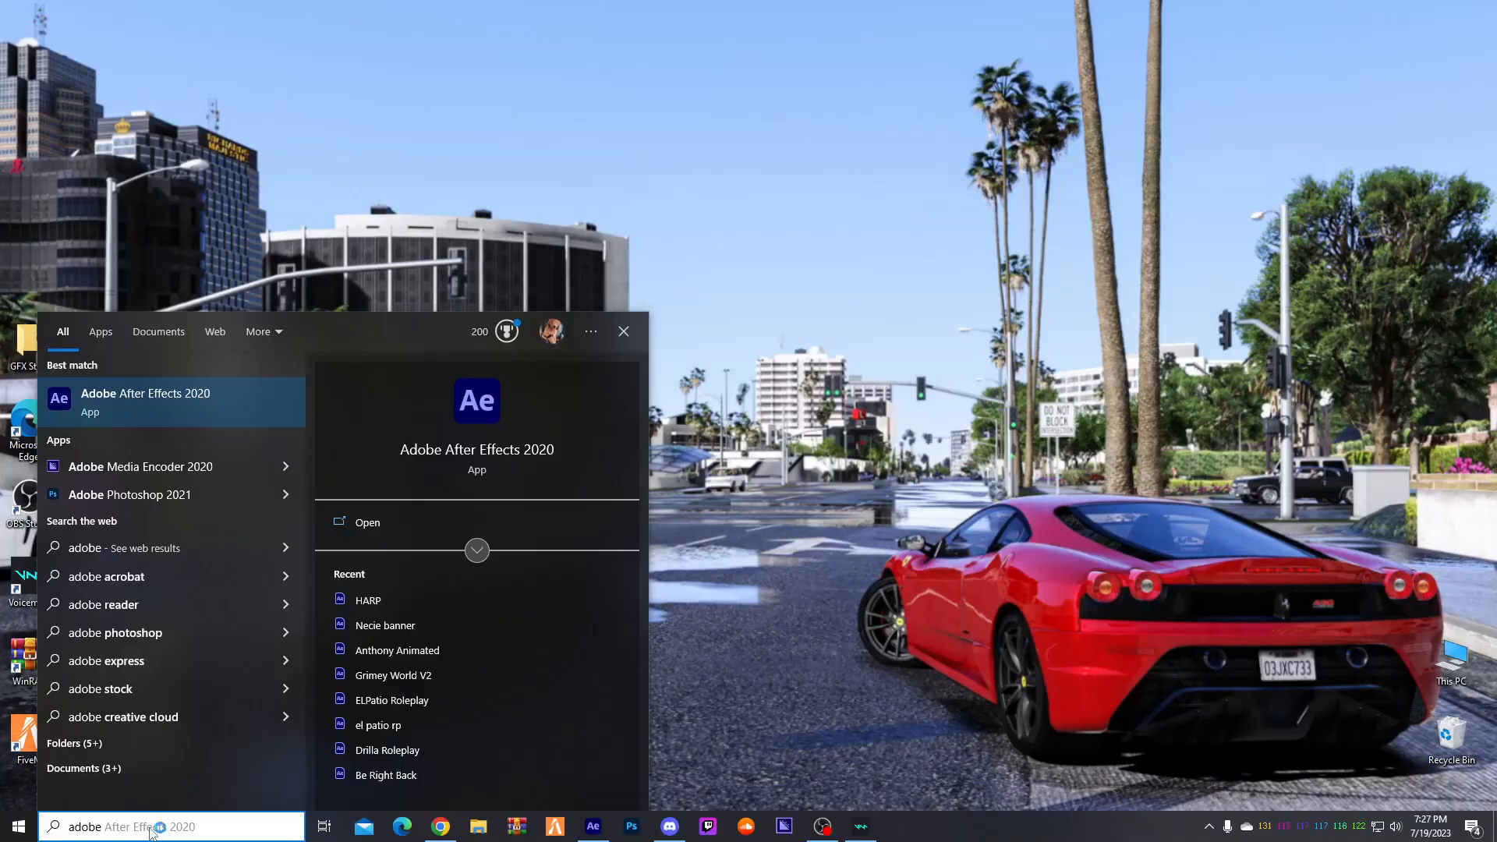
key(Return)
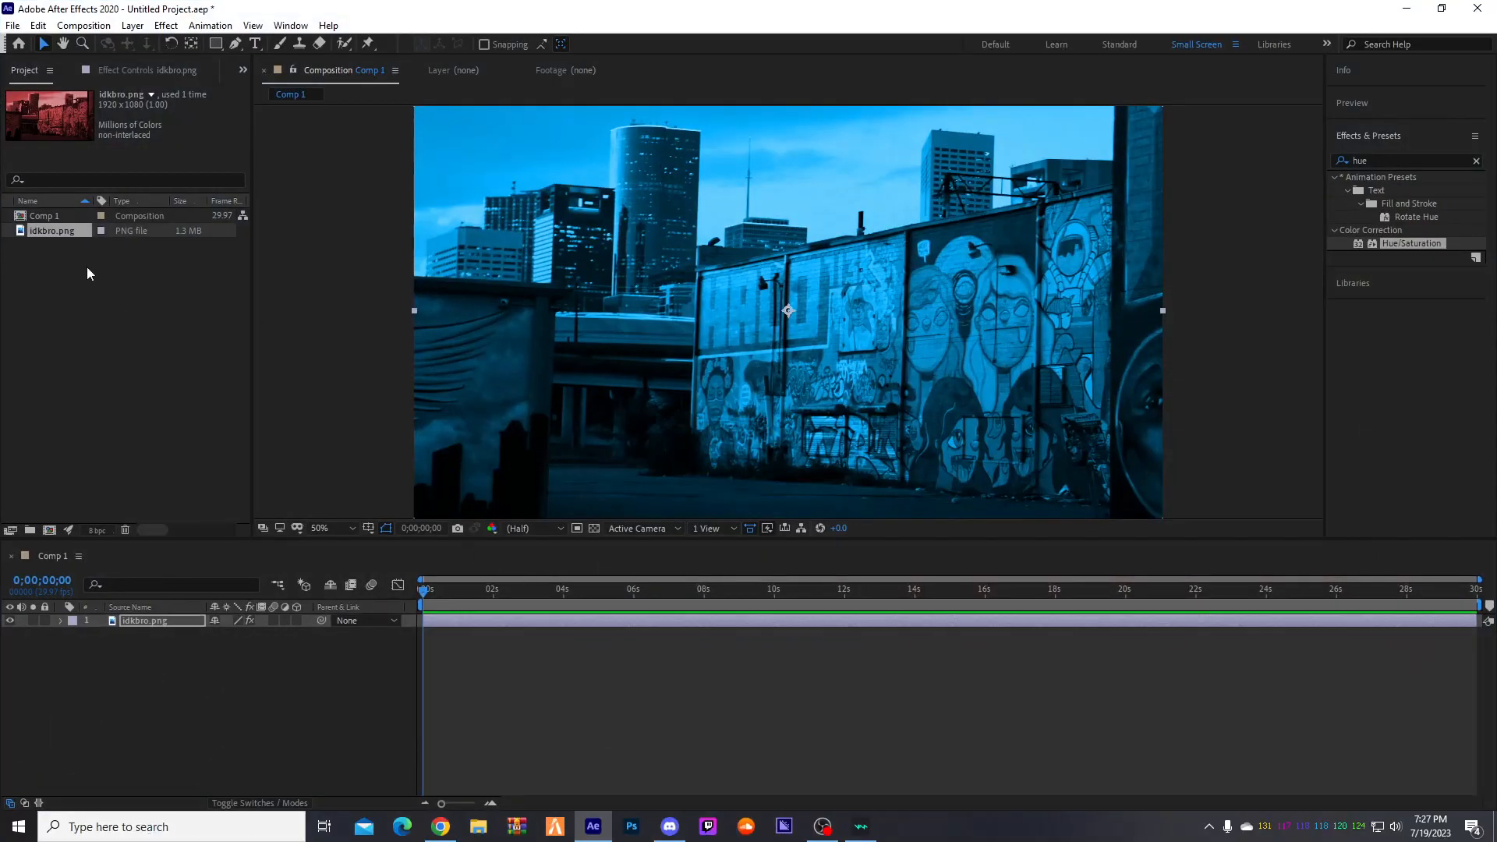
- Delete the idkbro.png footage from the project, including its use in Comp 1
click(81, 231)
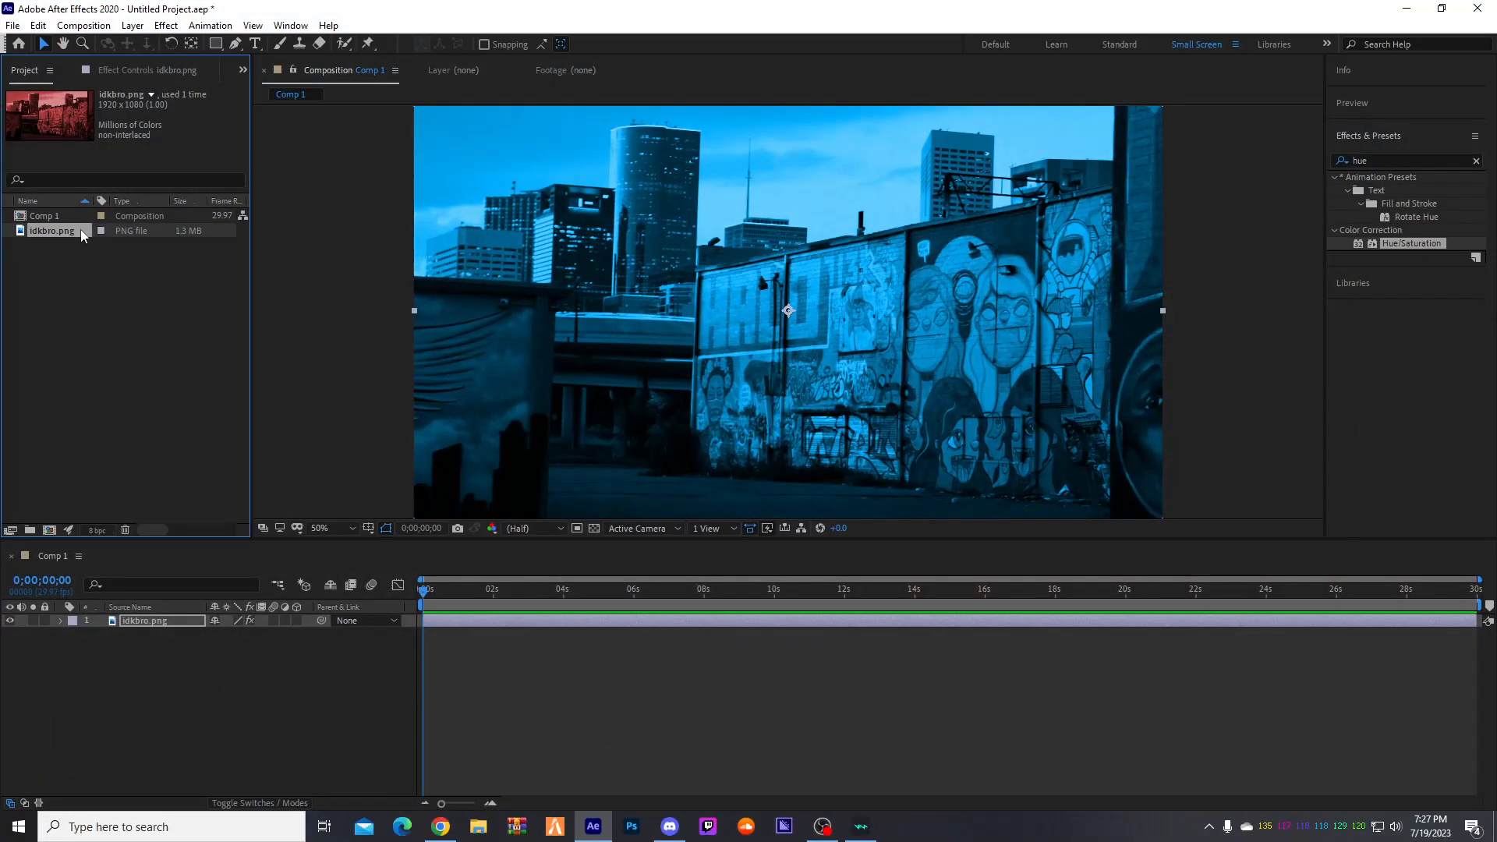
key(Delete)
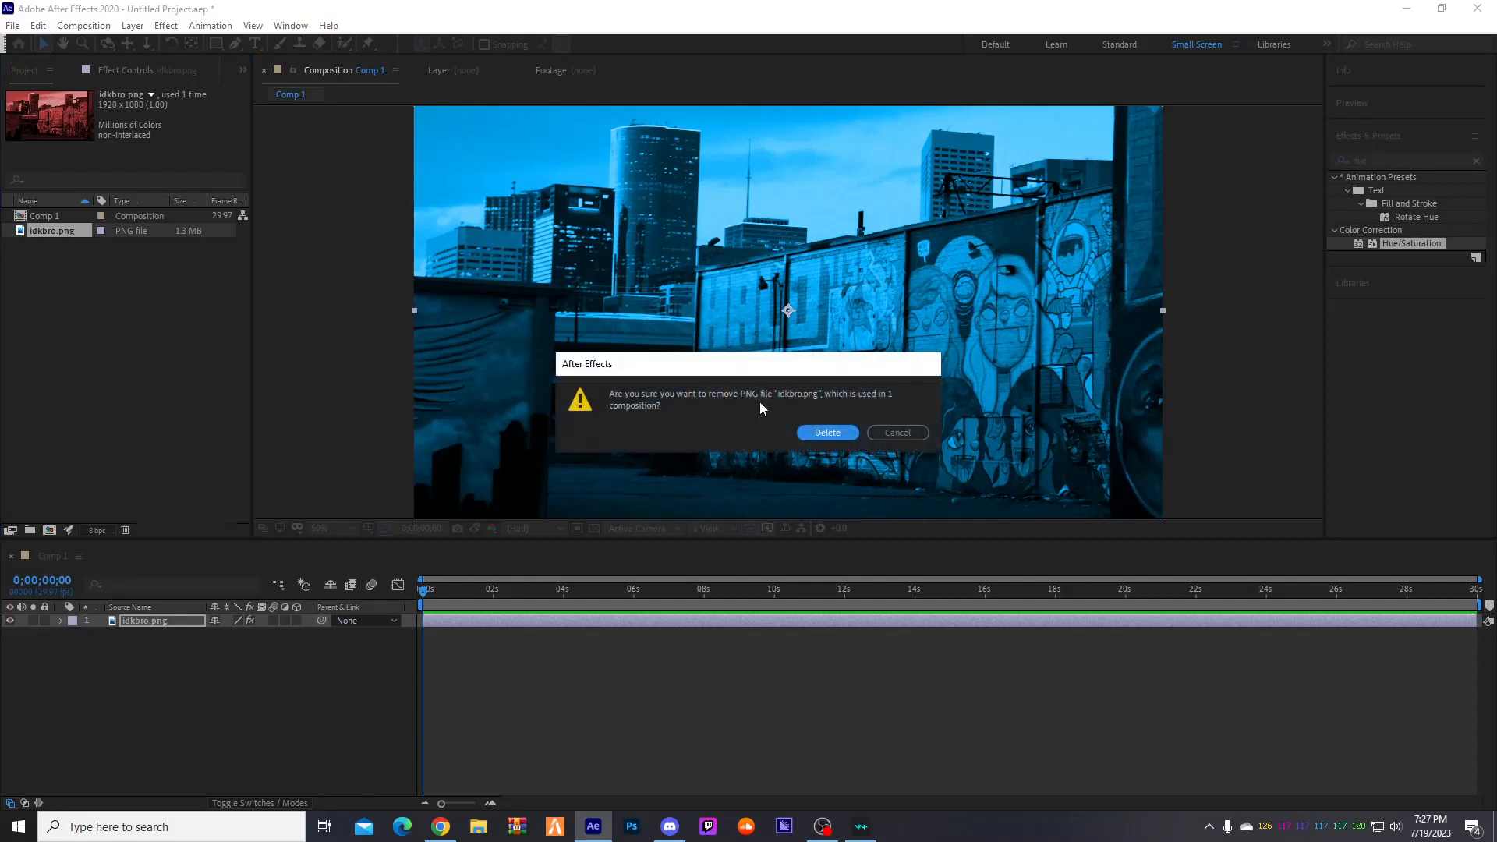
click(827, 433)
- Import the purple flower background PNG from the Backgrounds folder of Galaxys GFX Pack
double_click(204, 388)
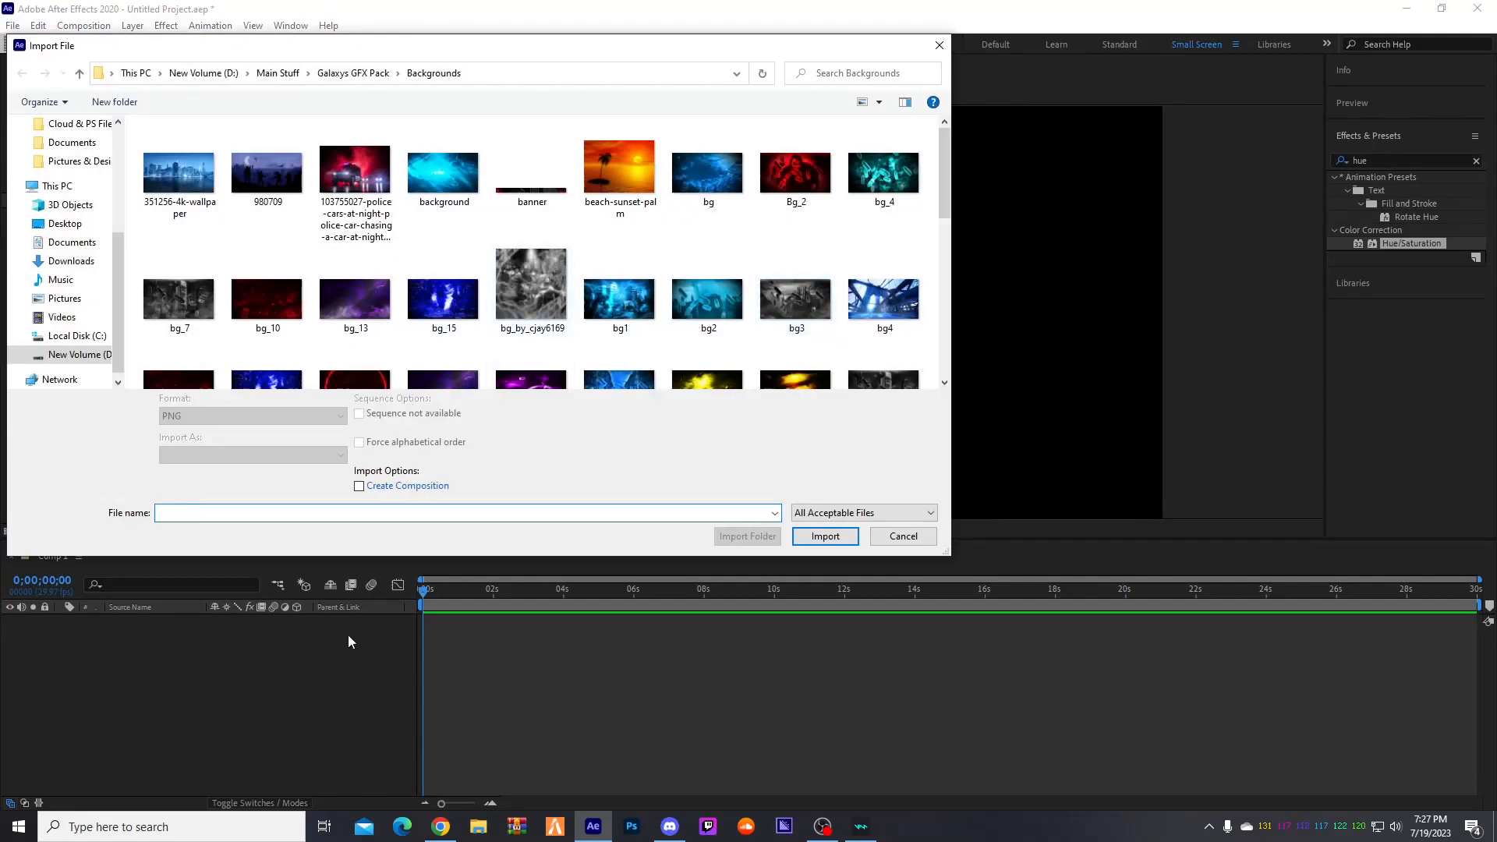
scroll(729, 195, down, 3)
scroll(791, 332, up, 3)
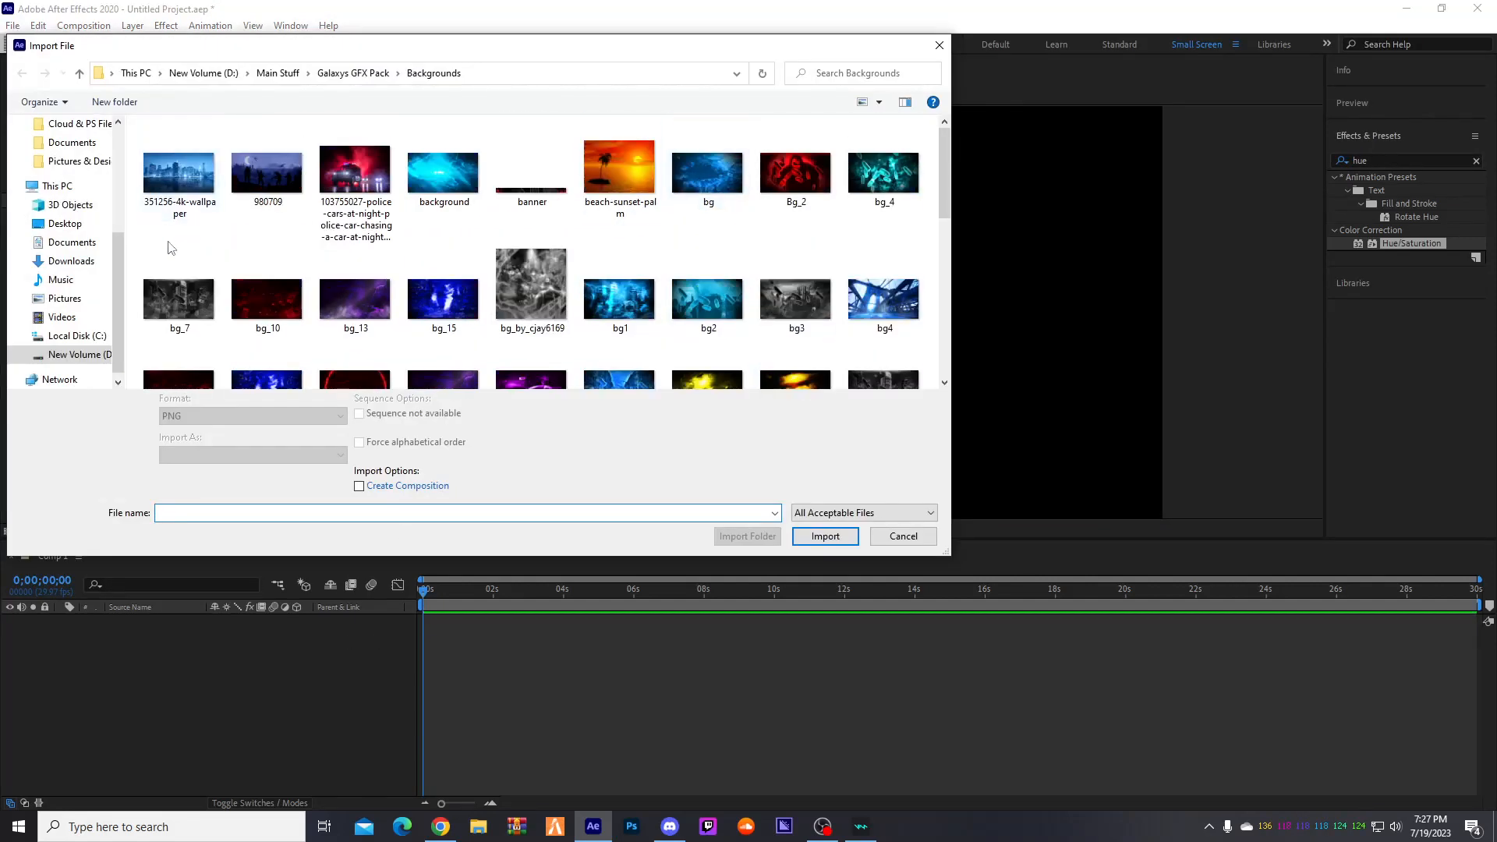
click(81, 354)
double_click(178, 196)
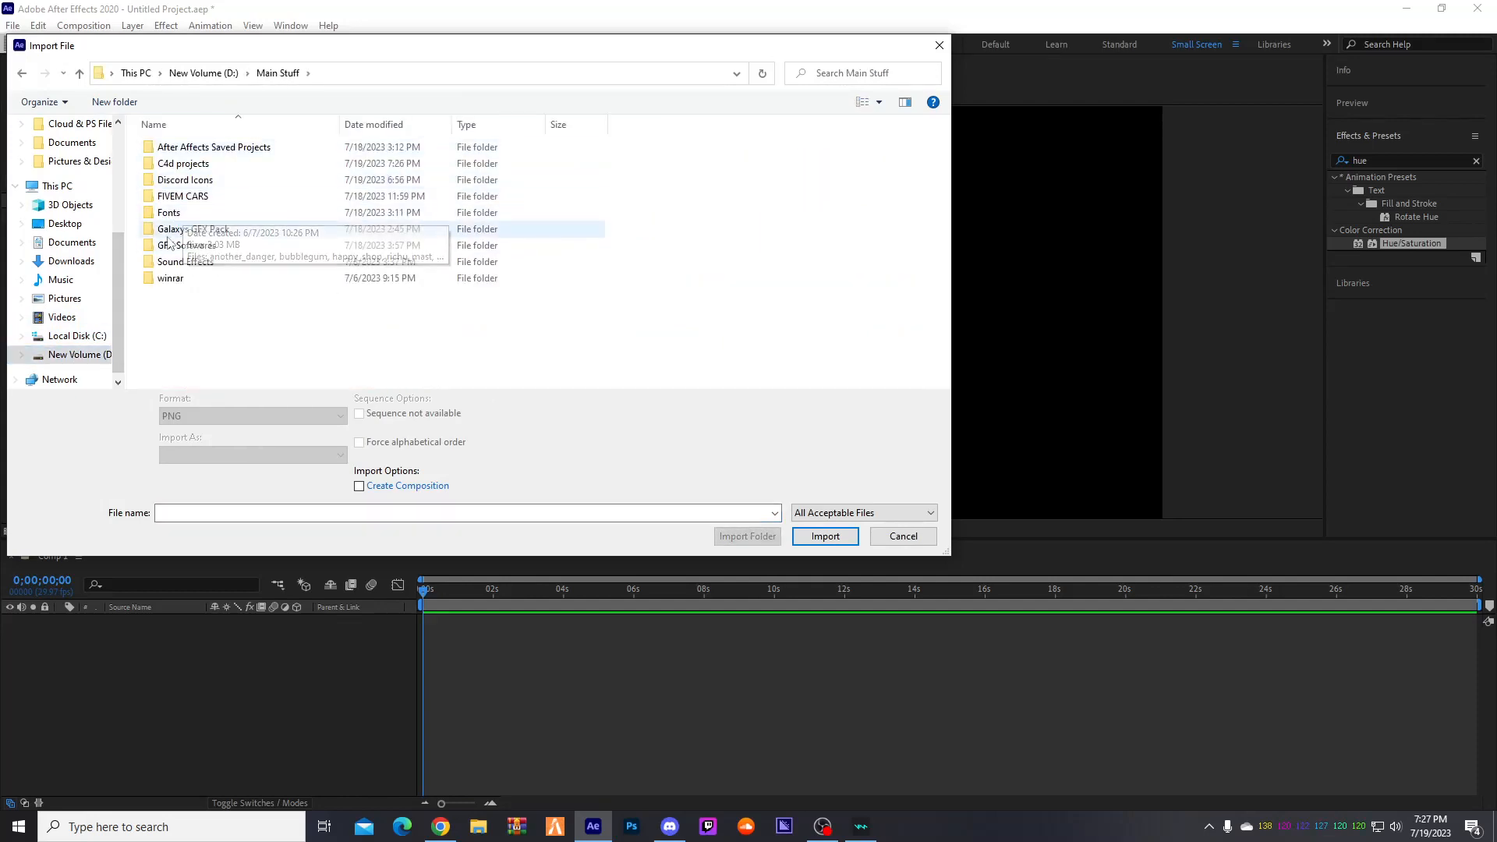
double_click(181, 228)
click(194, 165)
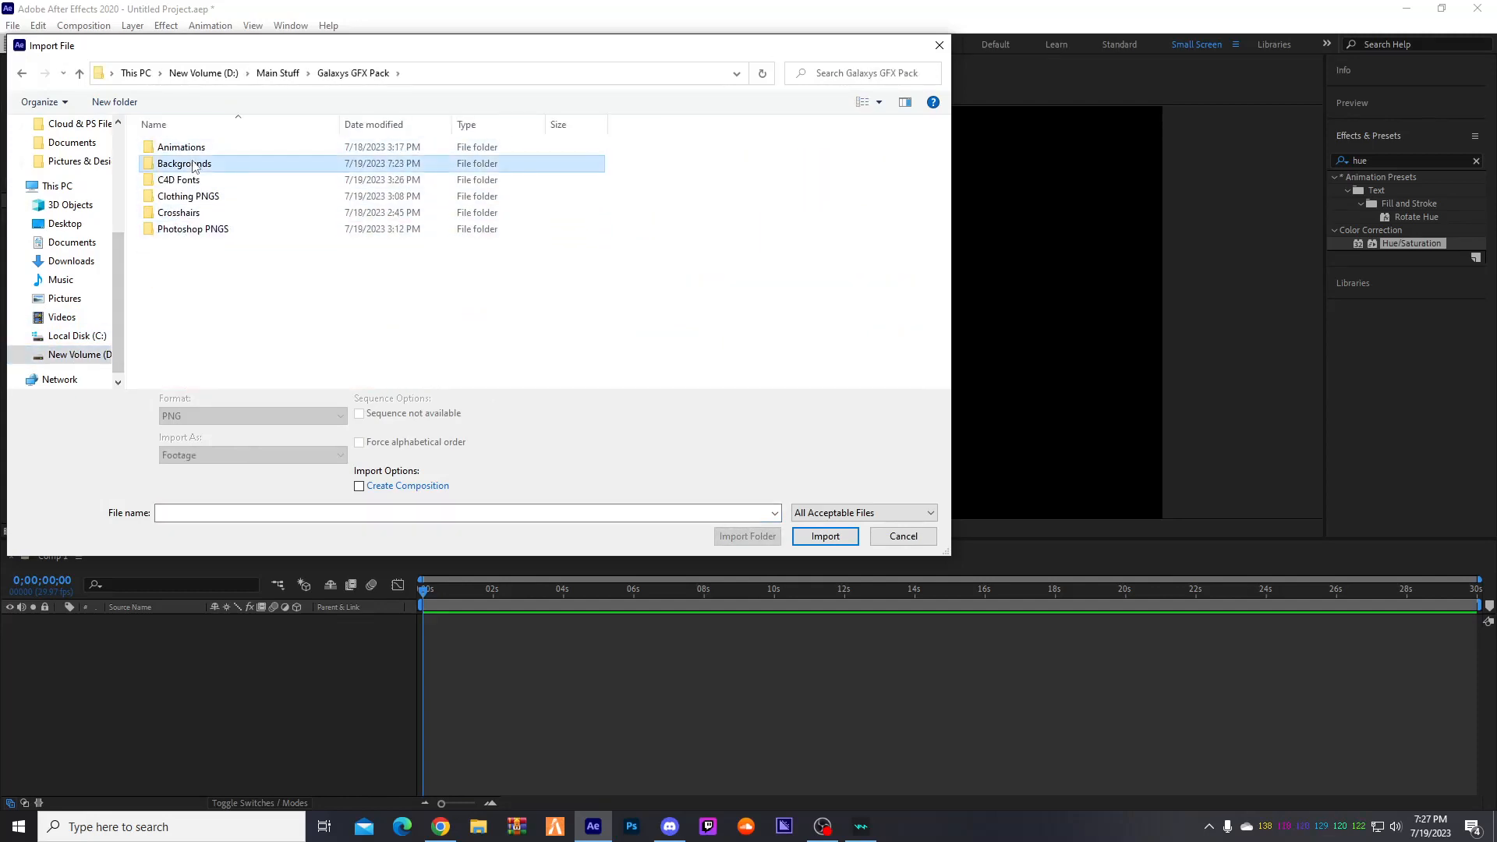
double_click(194, 165)
scroll(713, 358, down, 10)
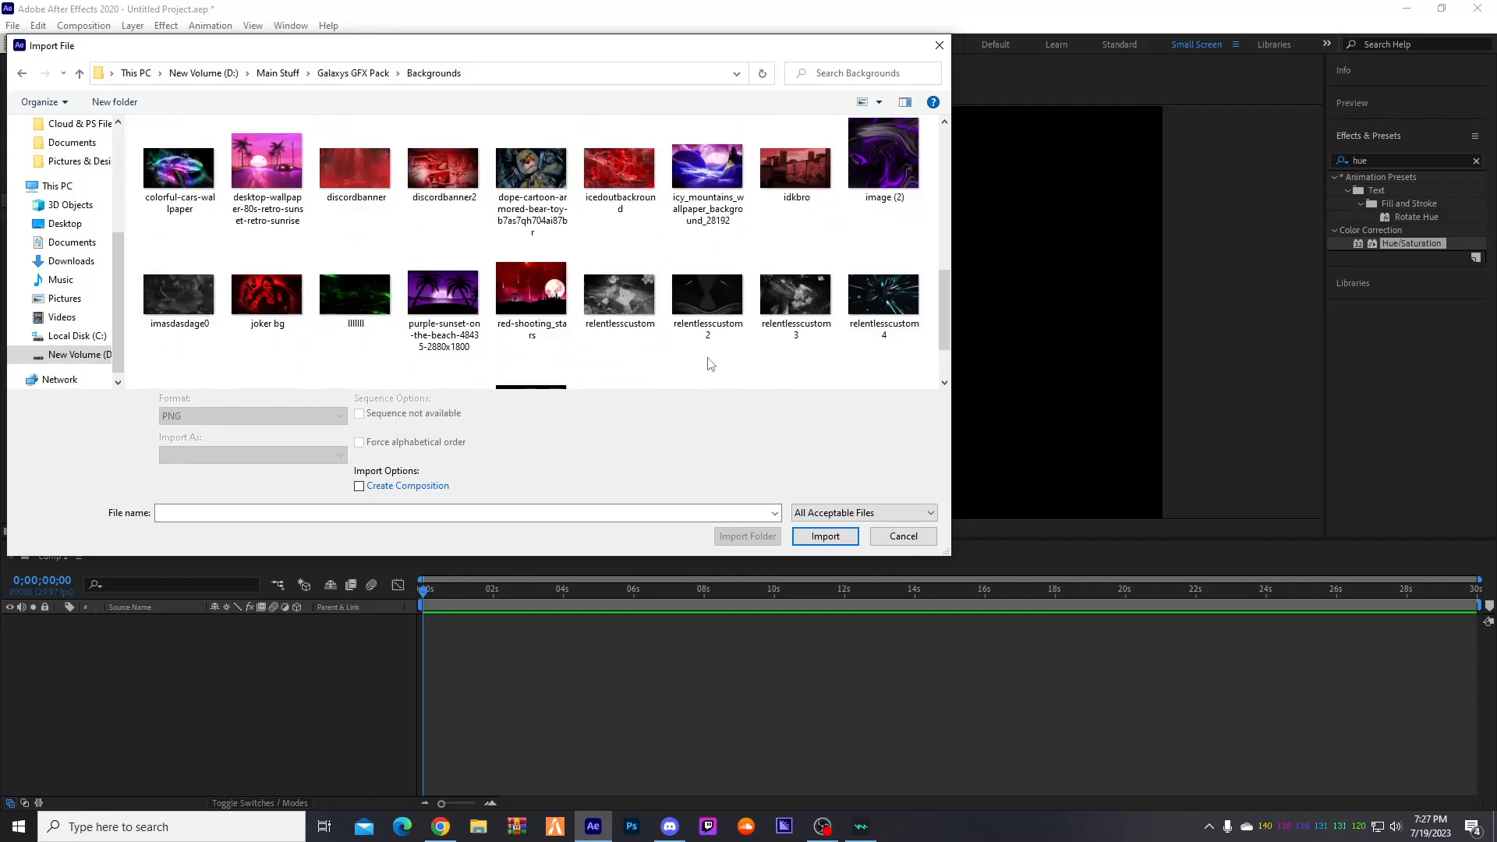
scroll(712, 364, down, 1)
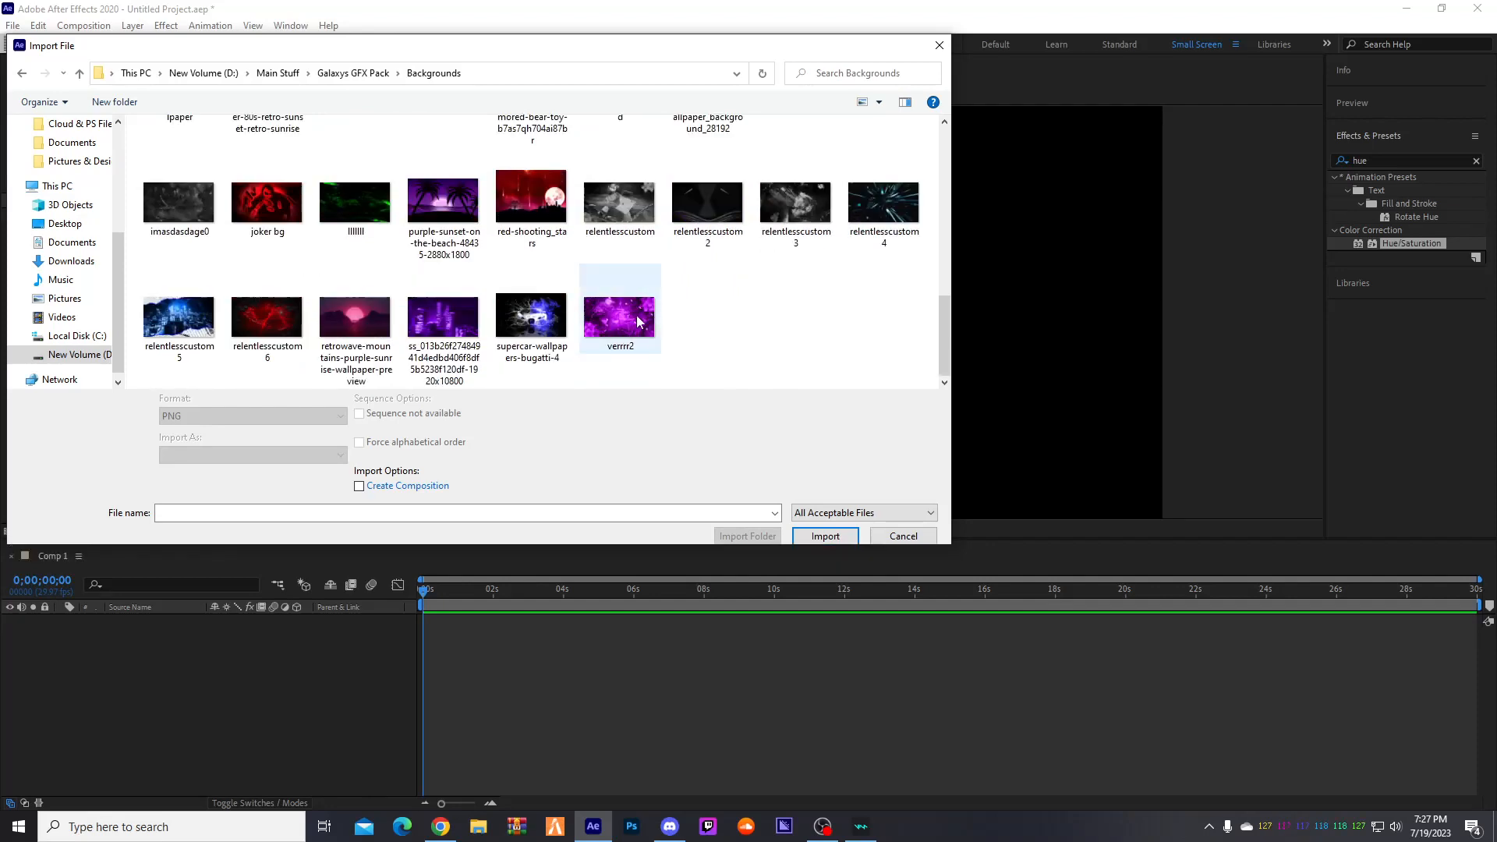
double_click(637, 322)
- Add the purple flower background to Comp 1 as a layer and fit it to the composition
drag(73, 232, 181, 620)
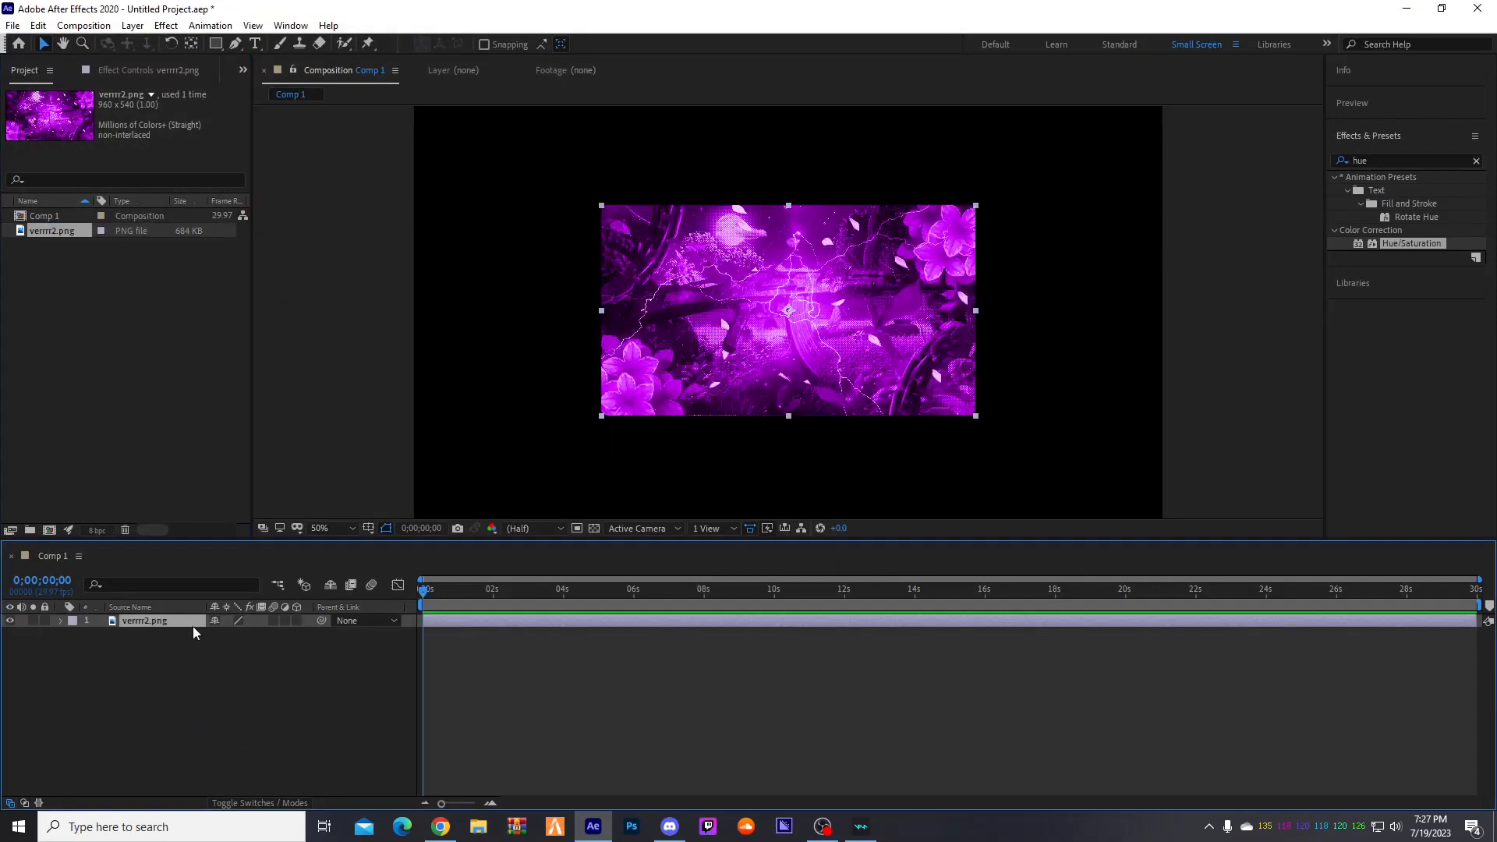
right_click(163, 626)
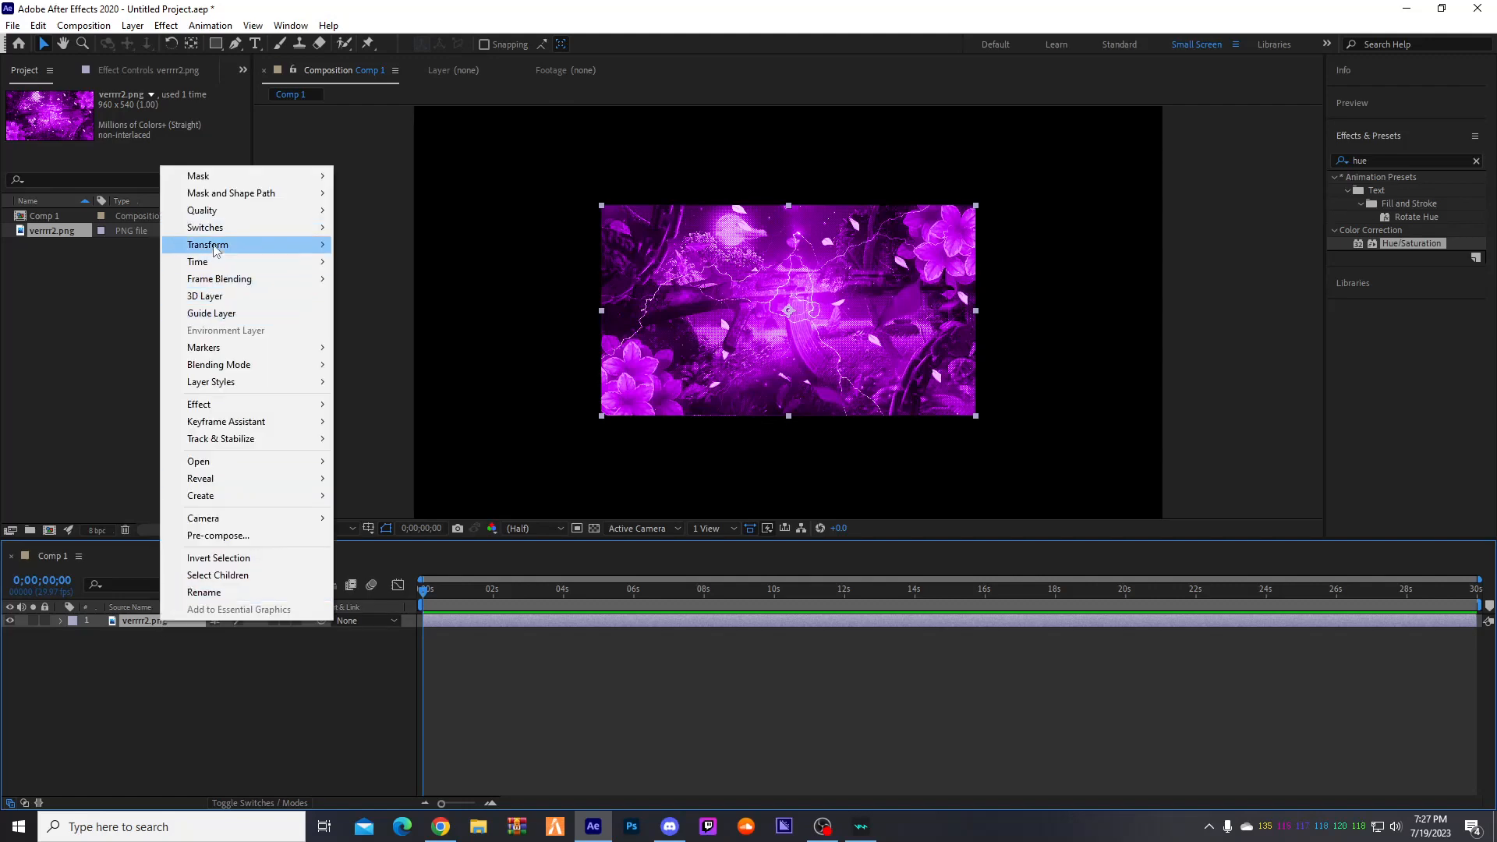
mouse_move(209, 246)
click(380, 449)
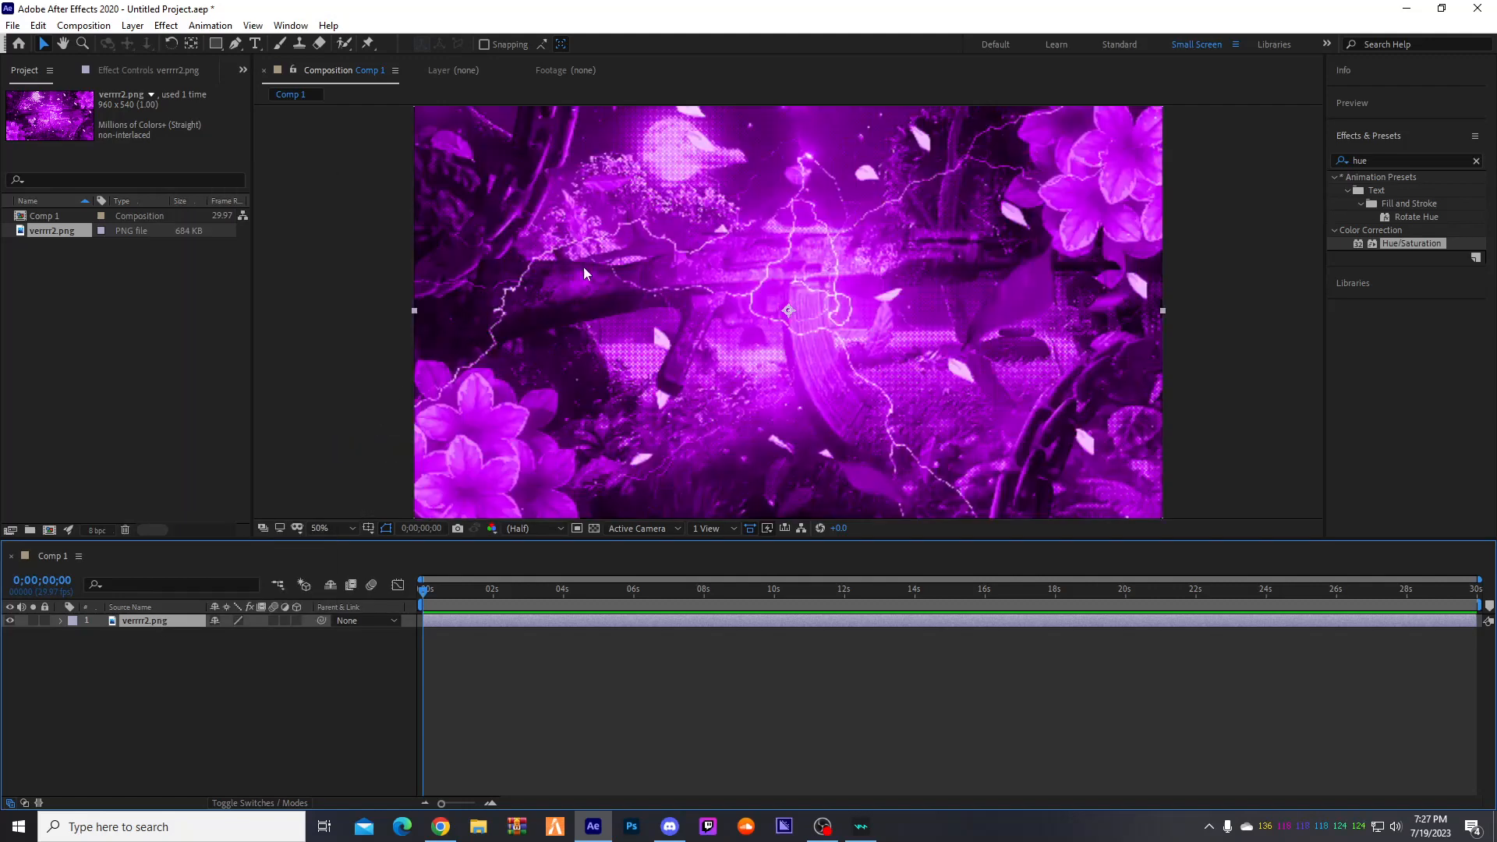
- Delete the purple flower background footage from the project, including its use in Comp 1
key(comma)
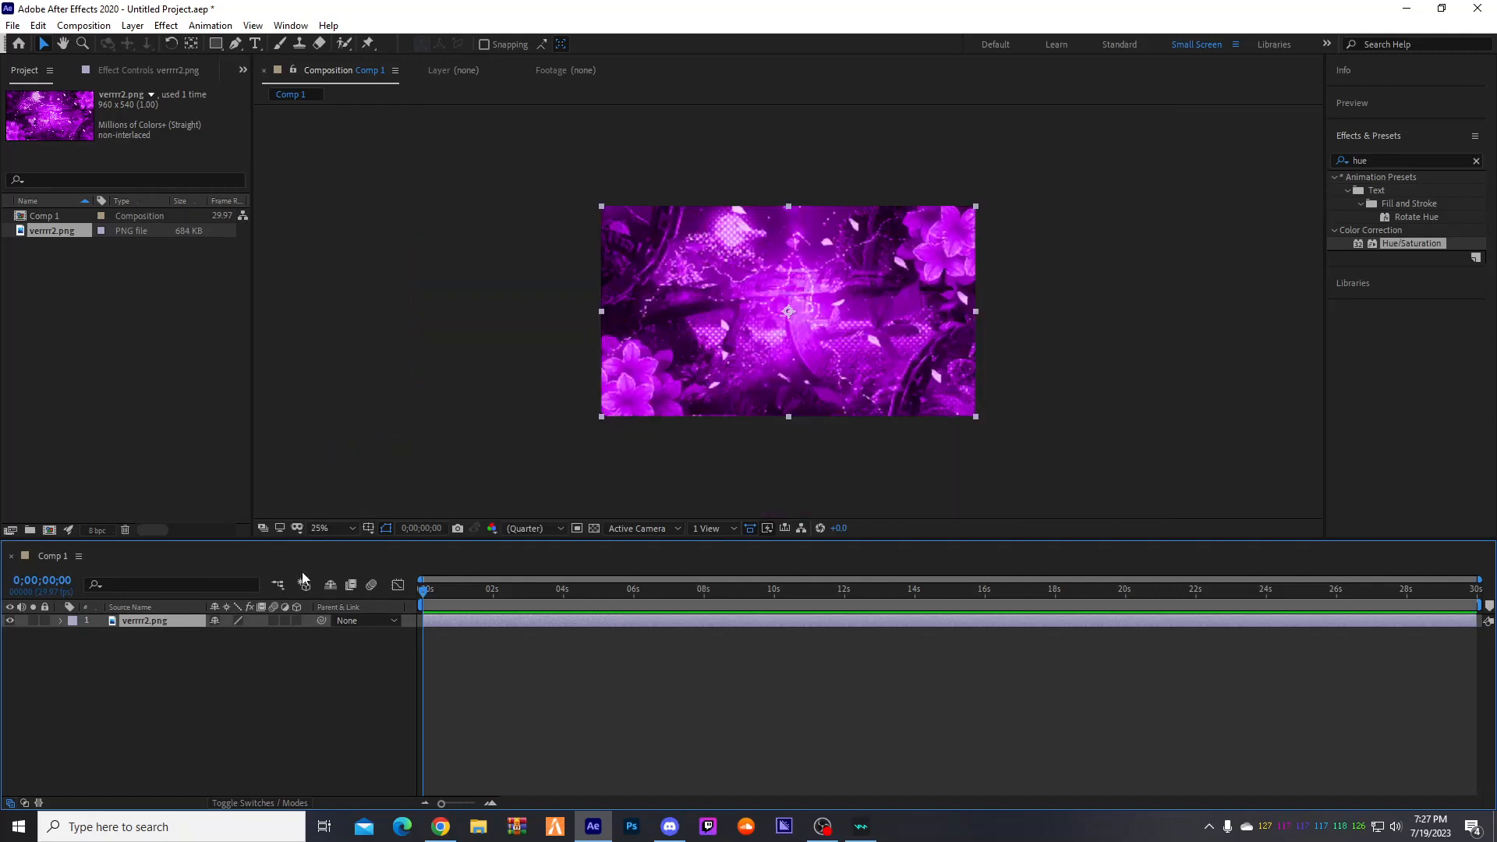
right_click(159, 627)
mouse_move(207, 246)
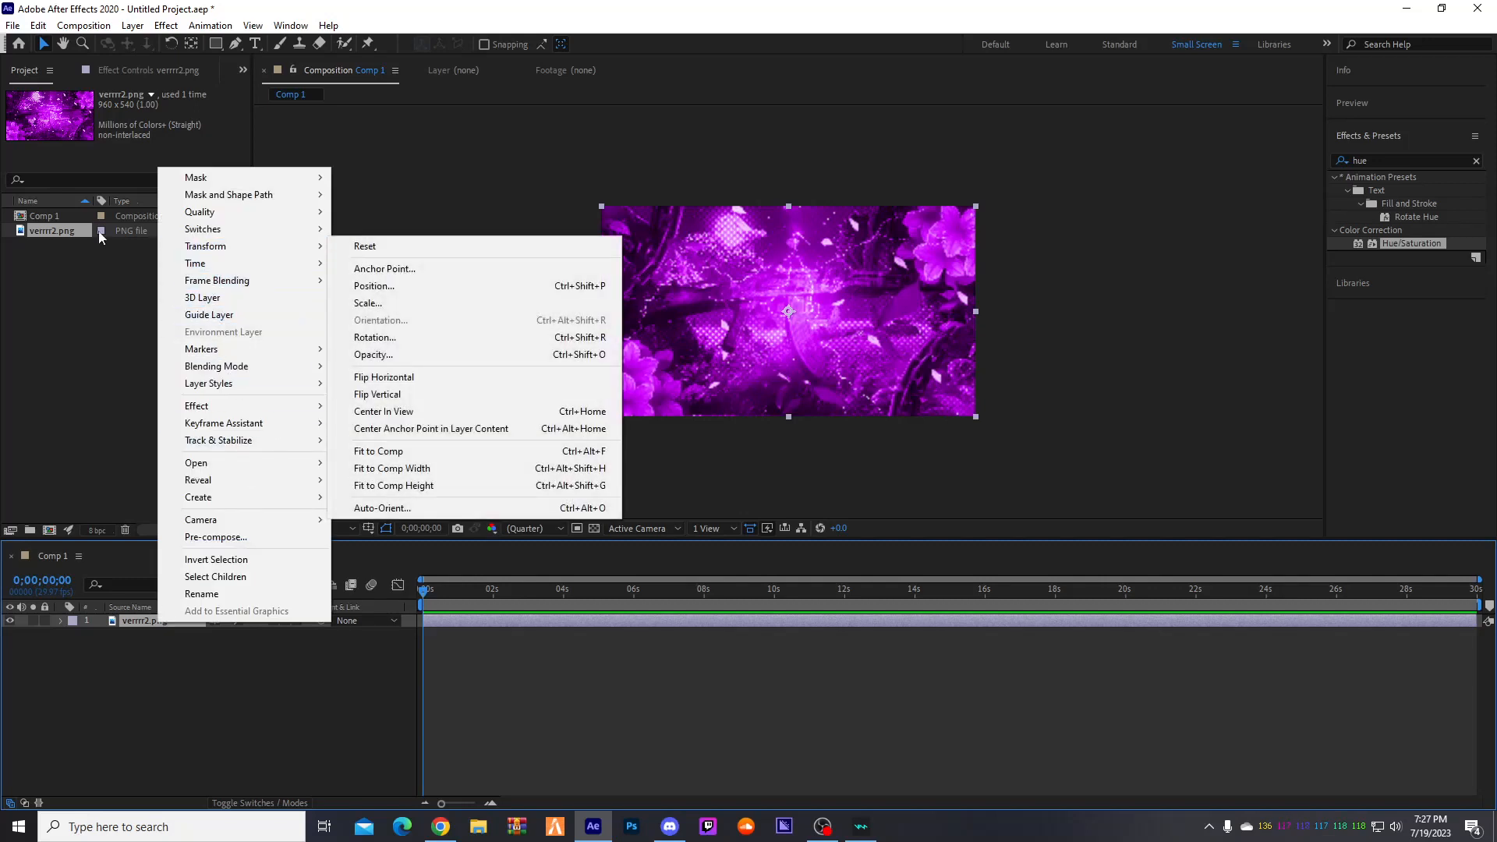
click(63, 228)
key(Delete)
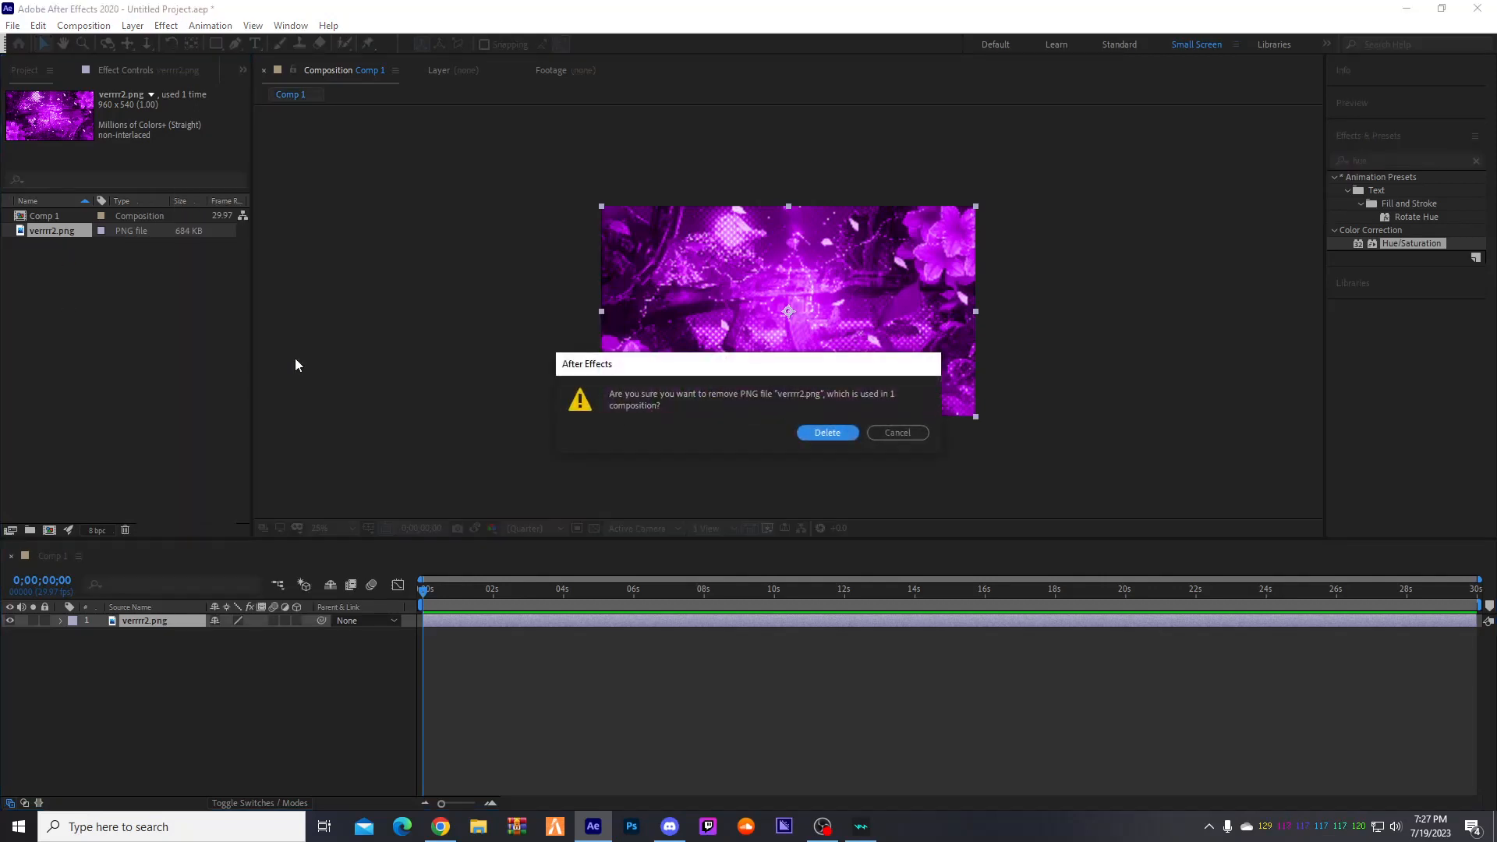
click(816, 434)
- Check the settings of Comp 1 without changing them and delete the composition from the project
right_click(69, 217)
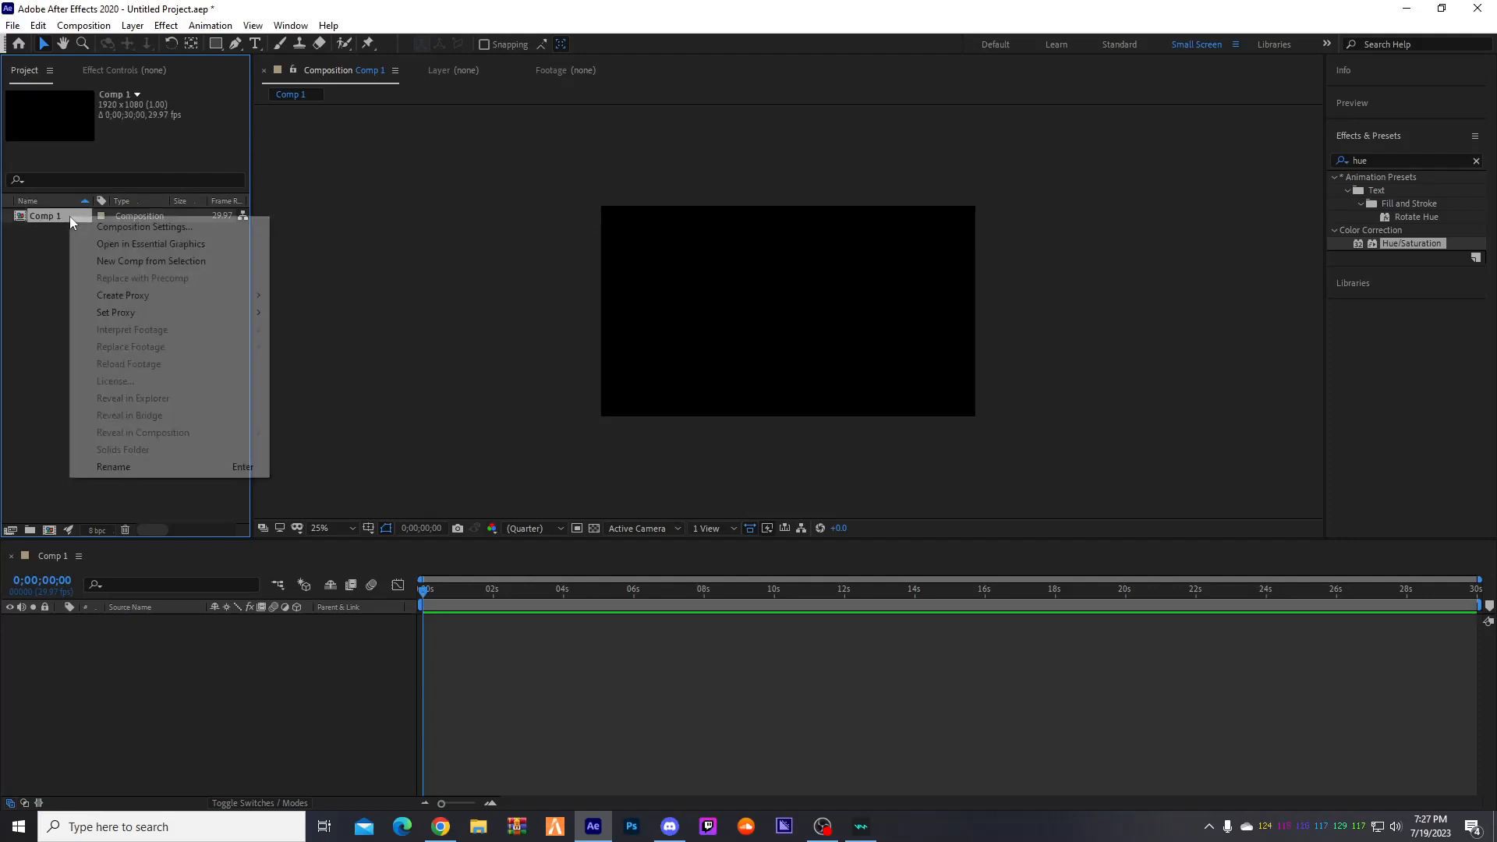
click(117, 227)
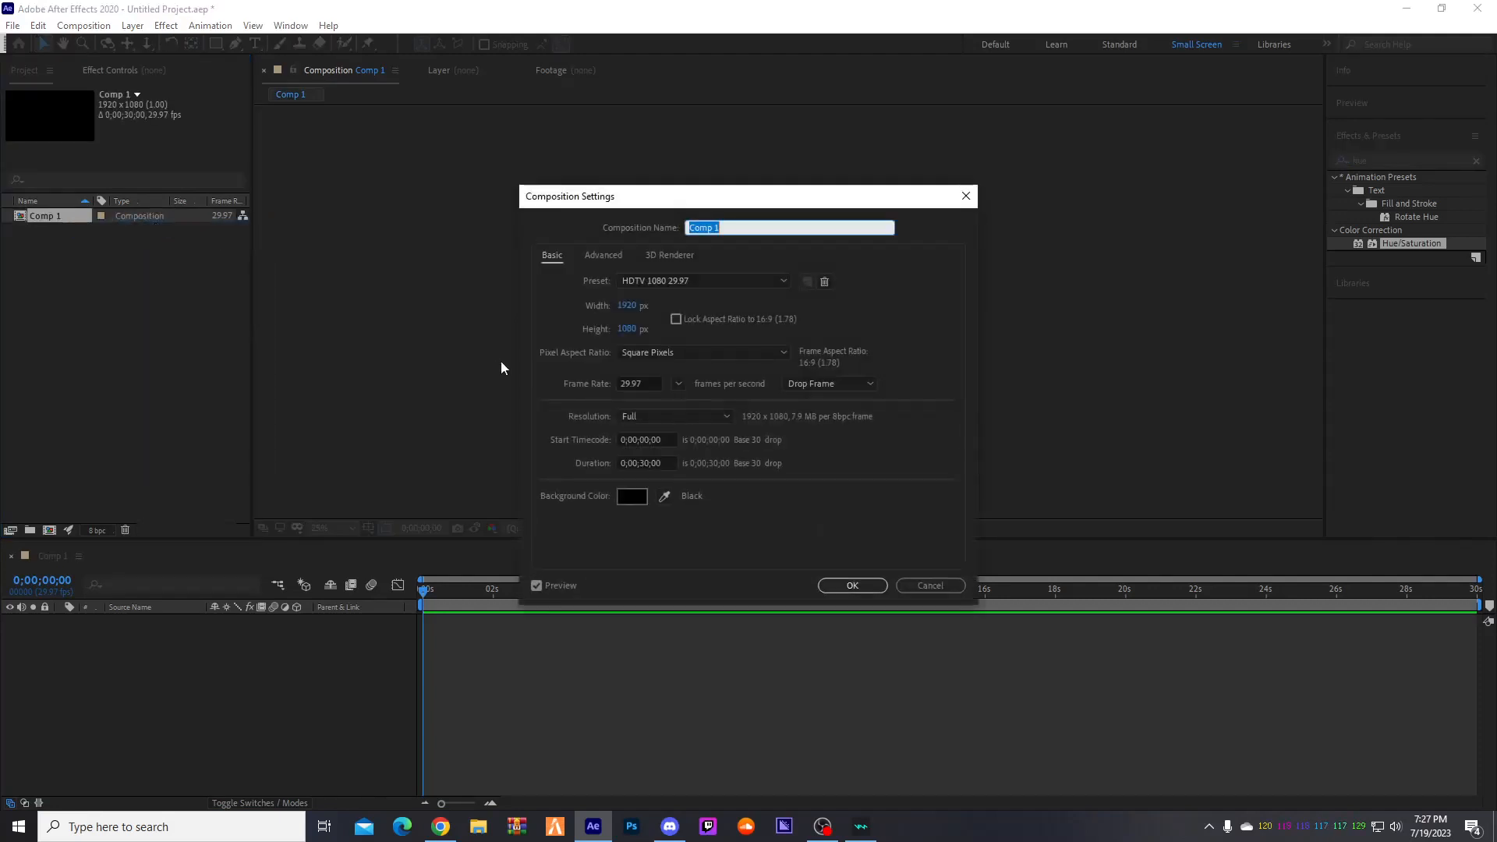
click(966, 196)
key(Delete)
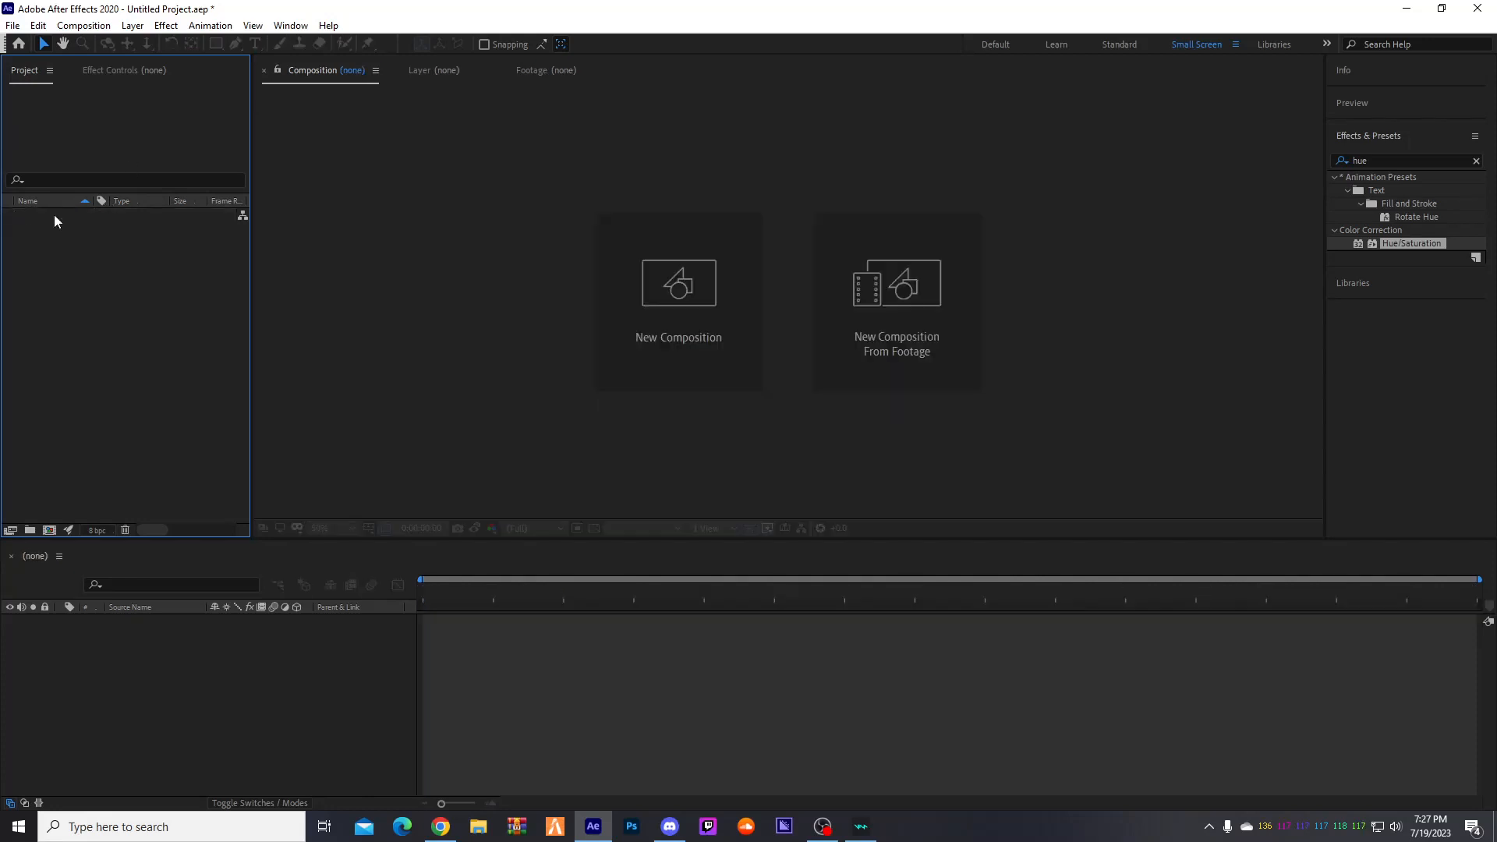
- Create a new composition named Comp 1 with a width and height of 512 px
click(675, 315)
click(629, 306)
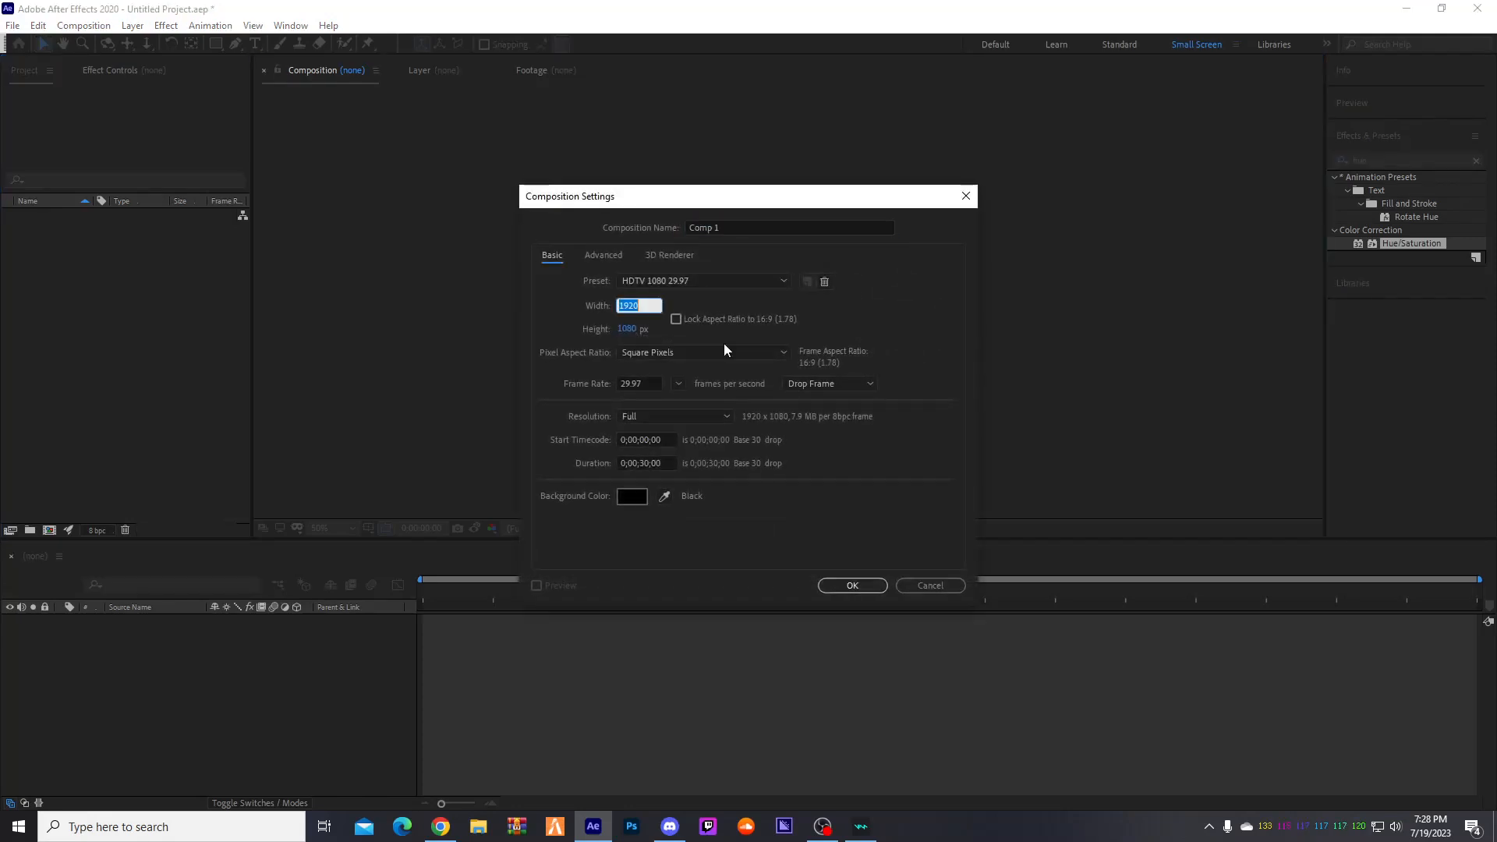
text(51)
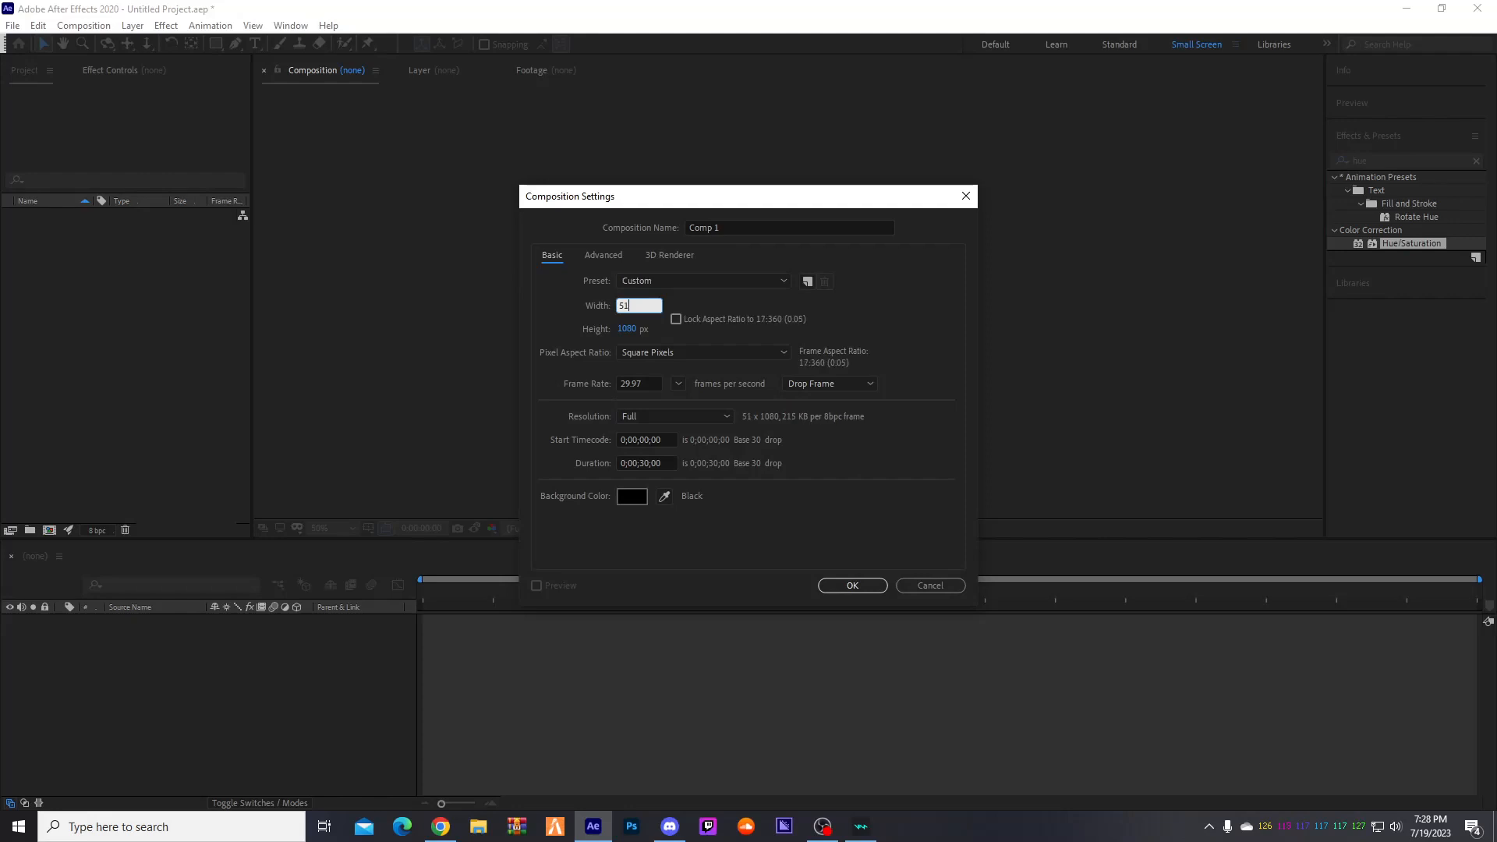
text(2)
click(636, 330)
text(5121)
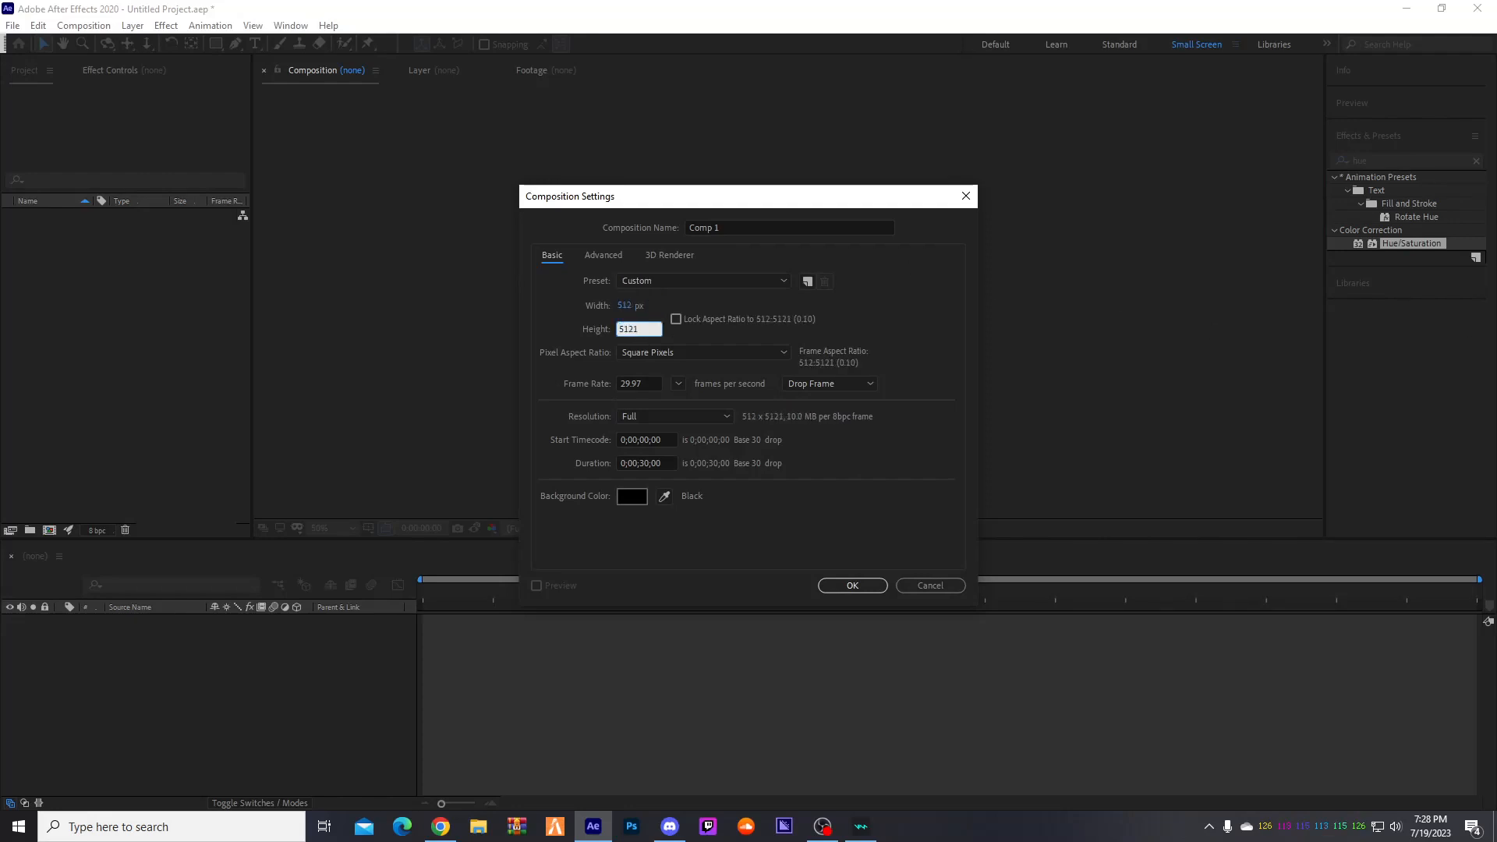
key(BackSpace)
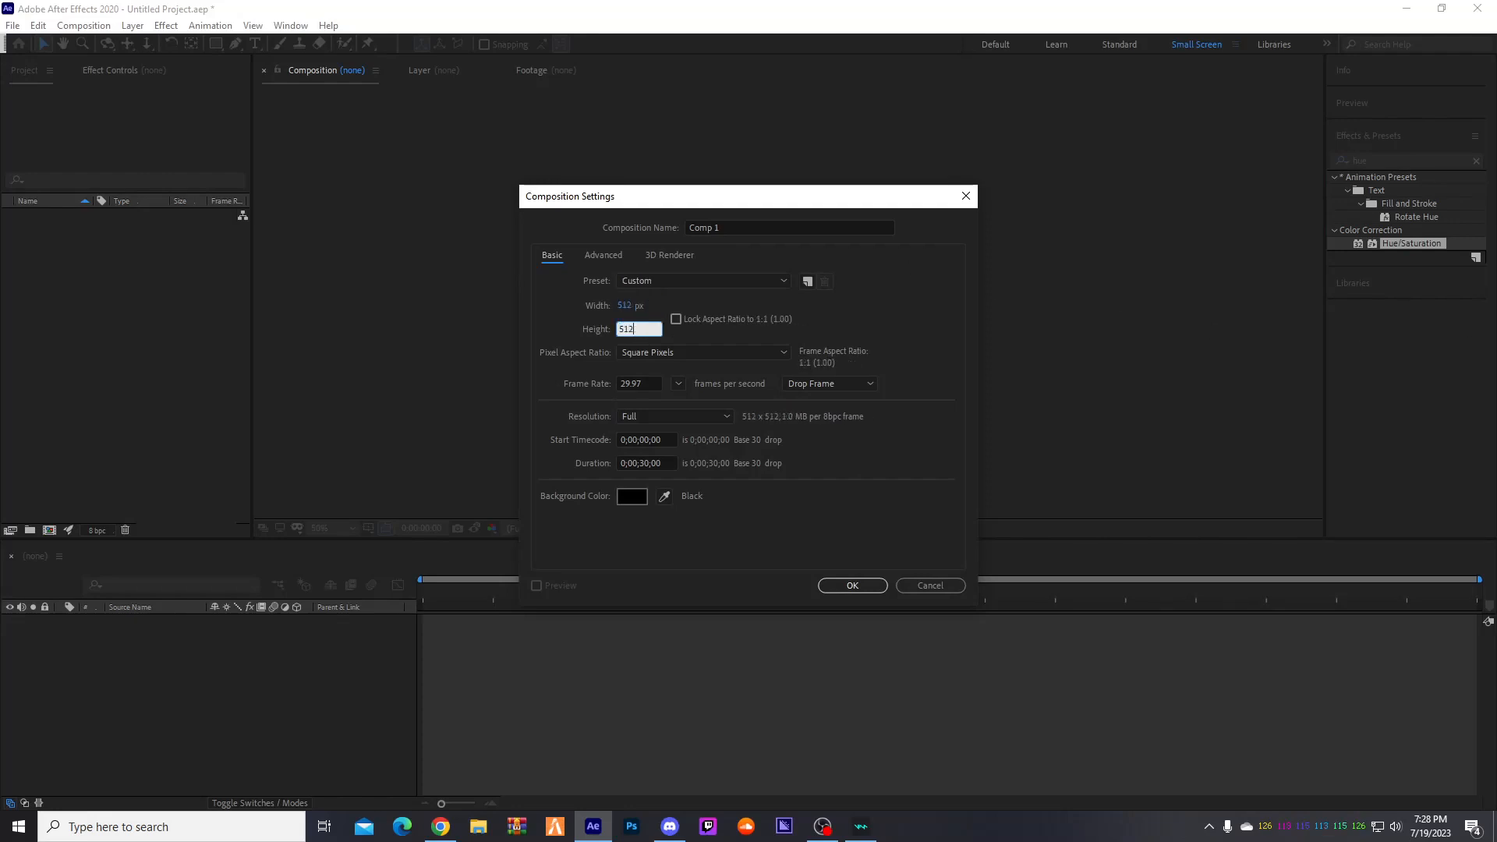
click(676, 320)
text(512)
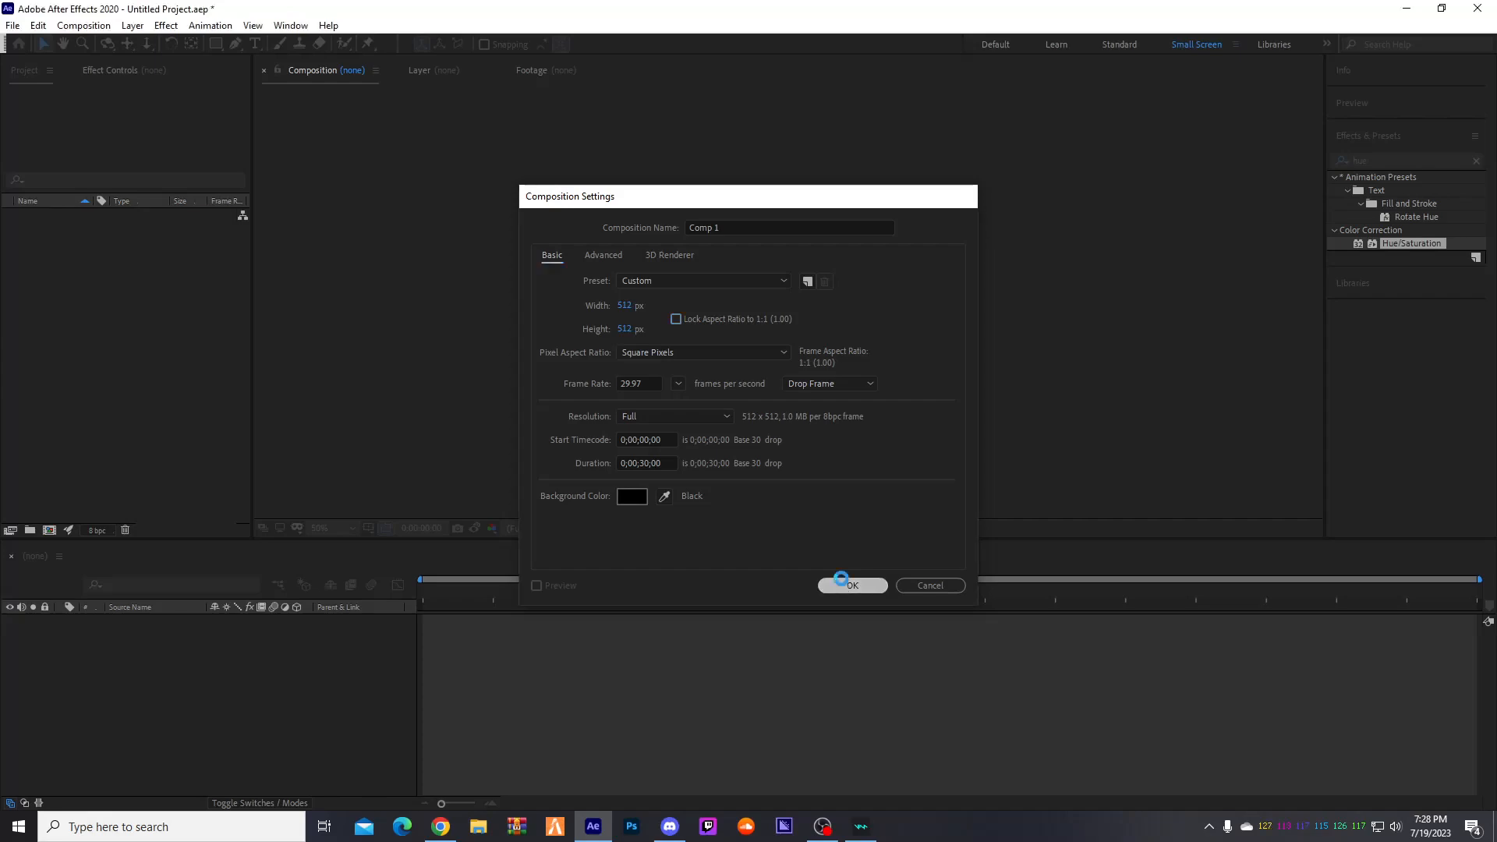
click(846, 583)
scroll(498, 316, up, 2)
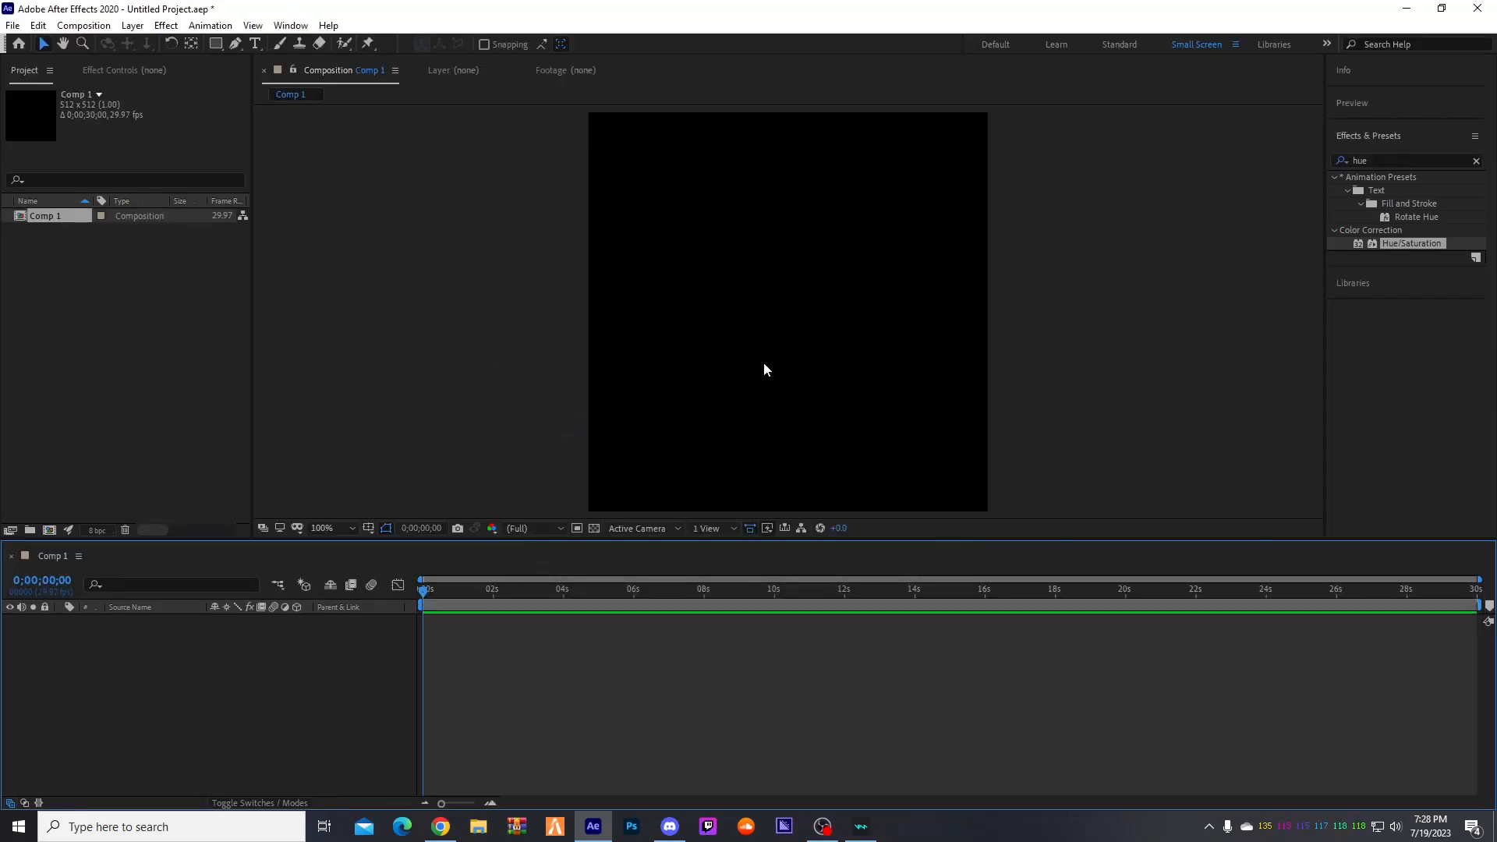
double_click(129, 332)
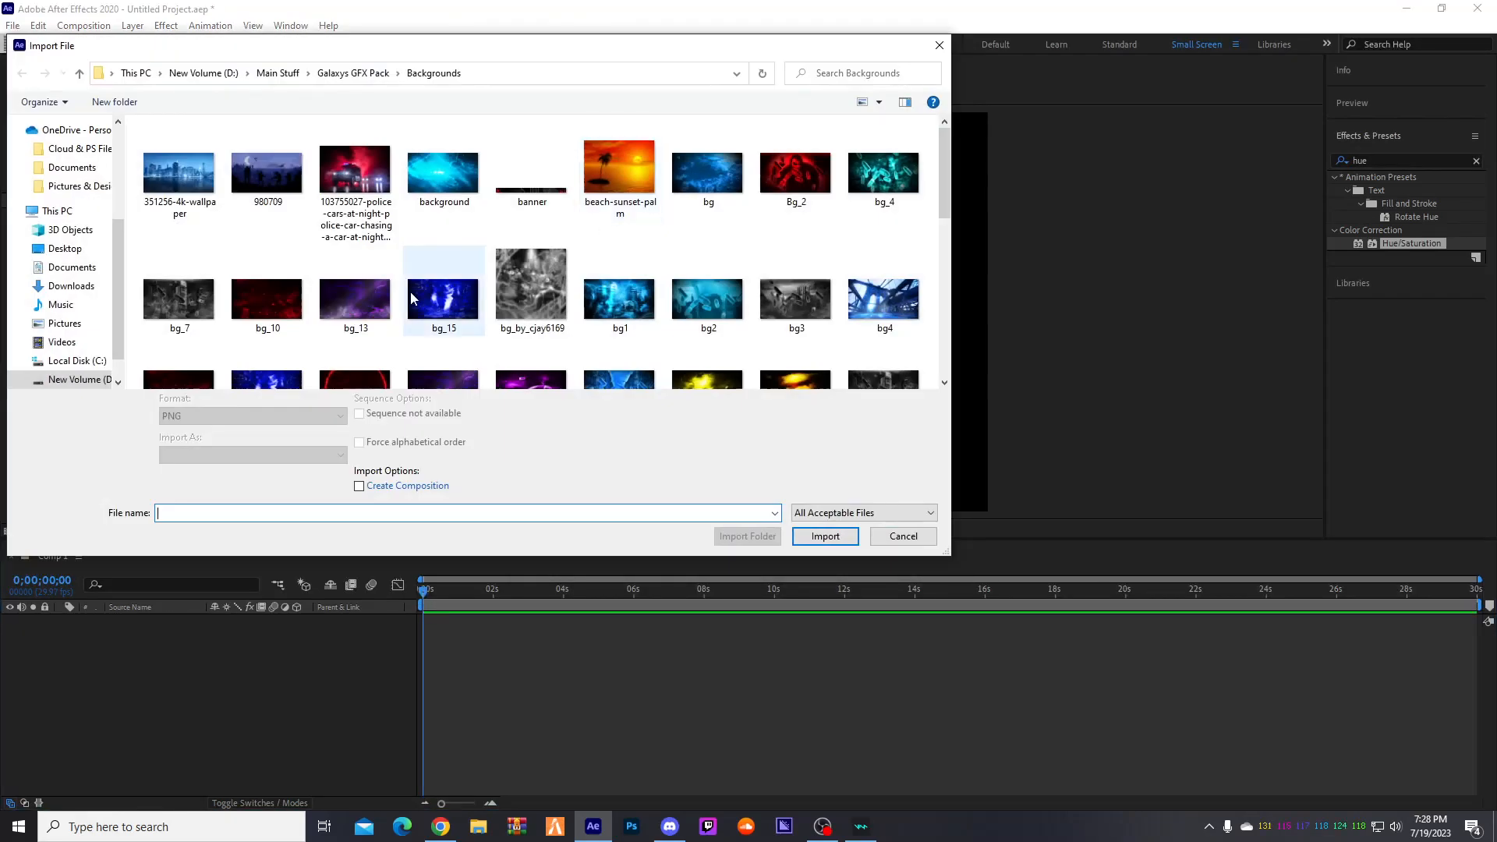
scroll(414, 298, up, 5)
click(937, 49)
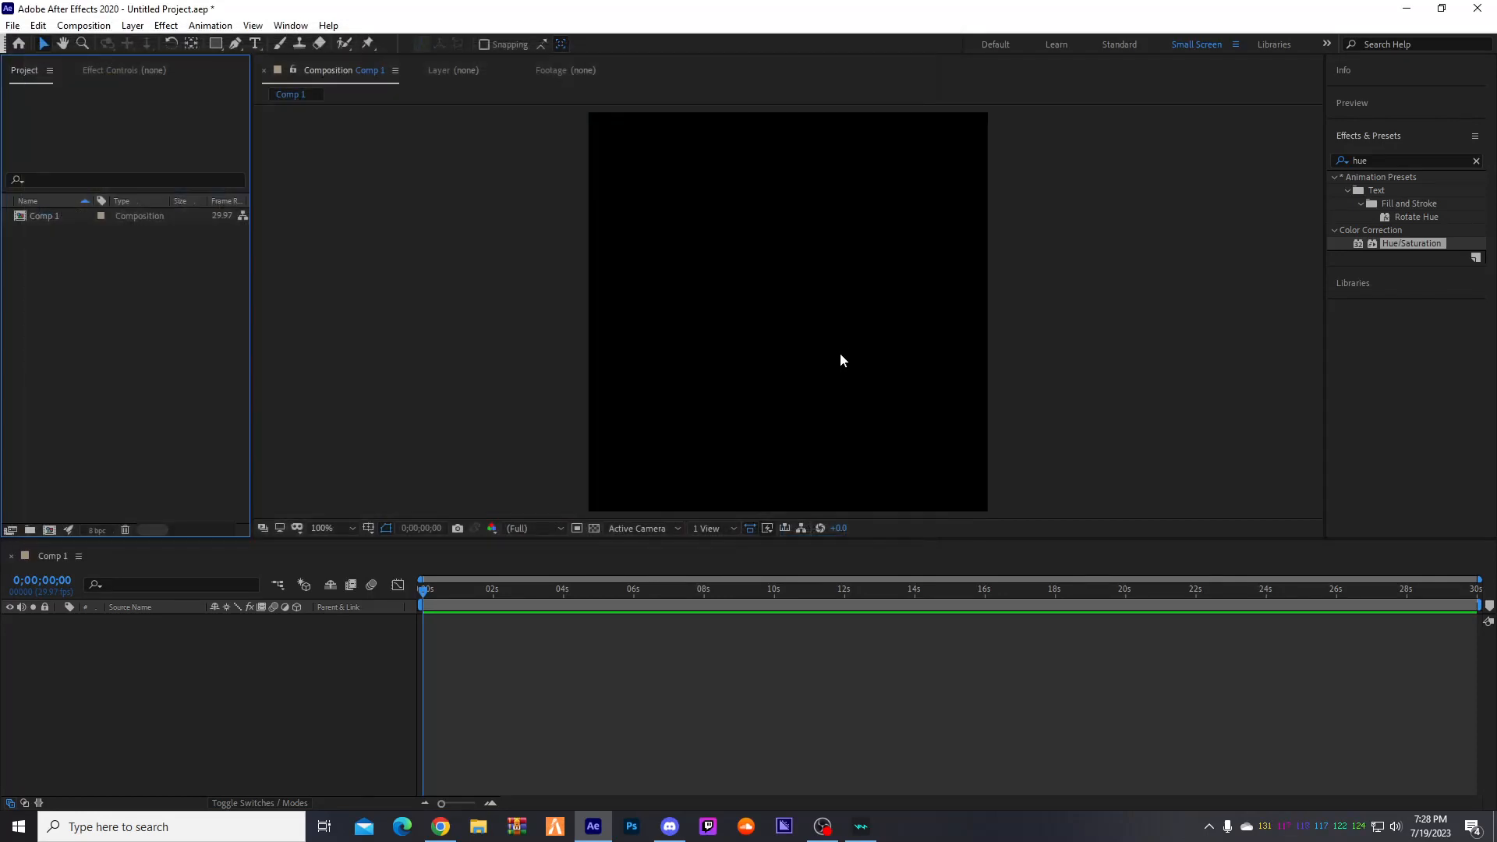
- Import the purple swirl image (2) PNG as footage from the Backgrounds folder of Galaxys GFX Pack
double_click(53, 382)
scroll(675, 328, down, 3)
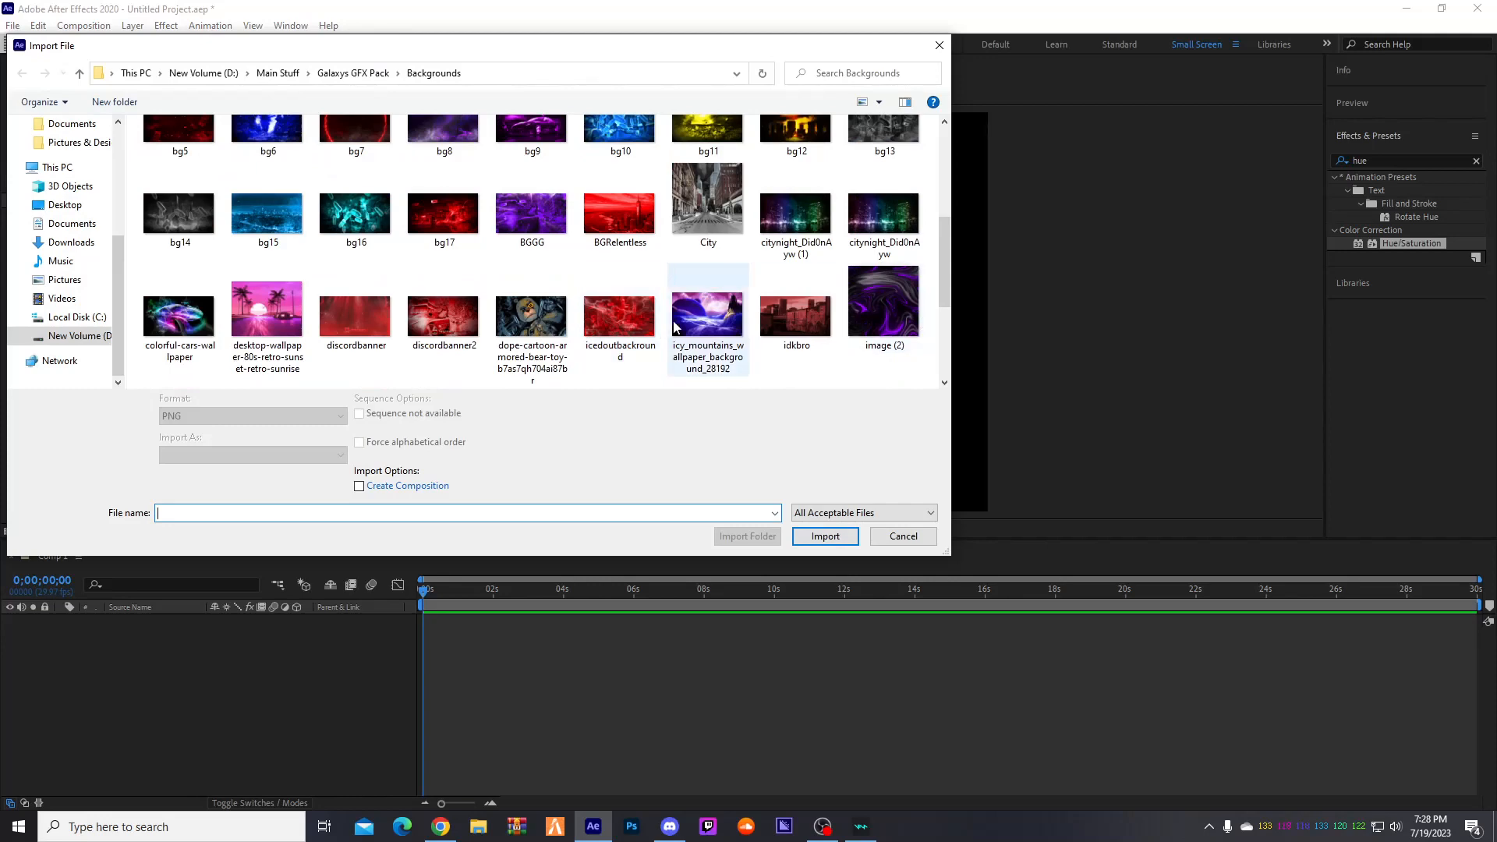
click(883, 308)
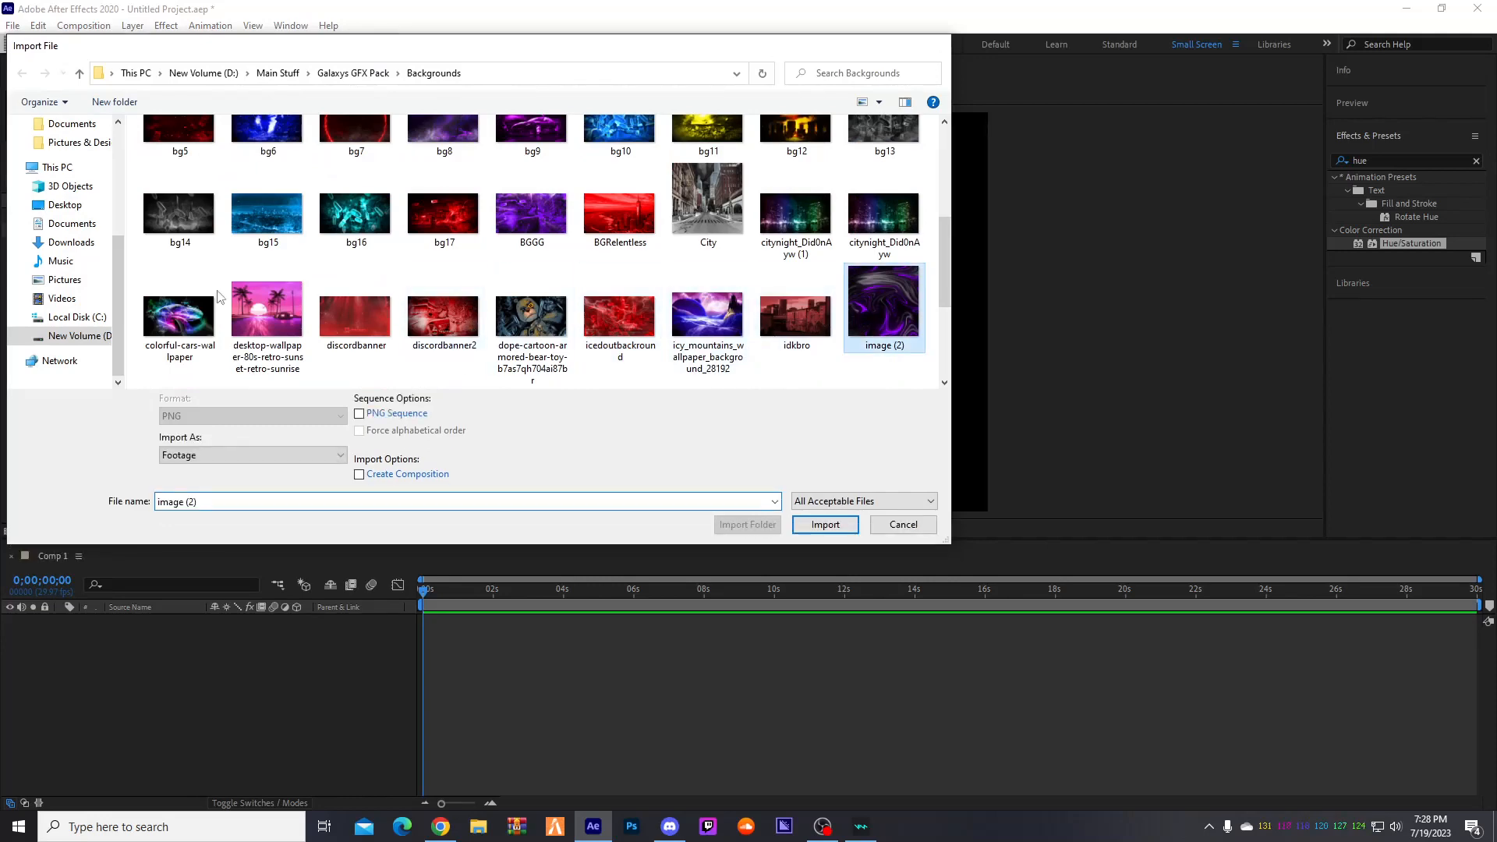
key(Return)
- Add image (2).png to Comp 1 as a layer and fit it to the composition
drag(60, 231, 110, 714)
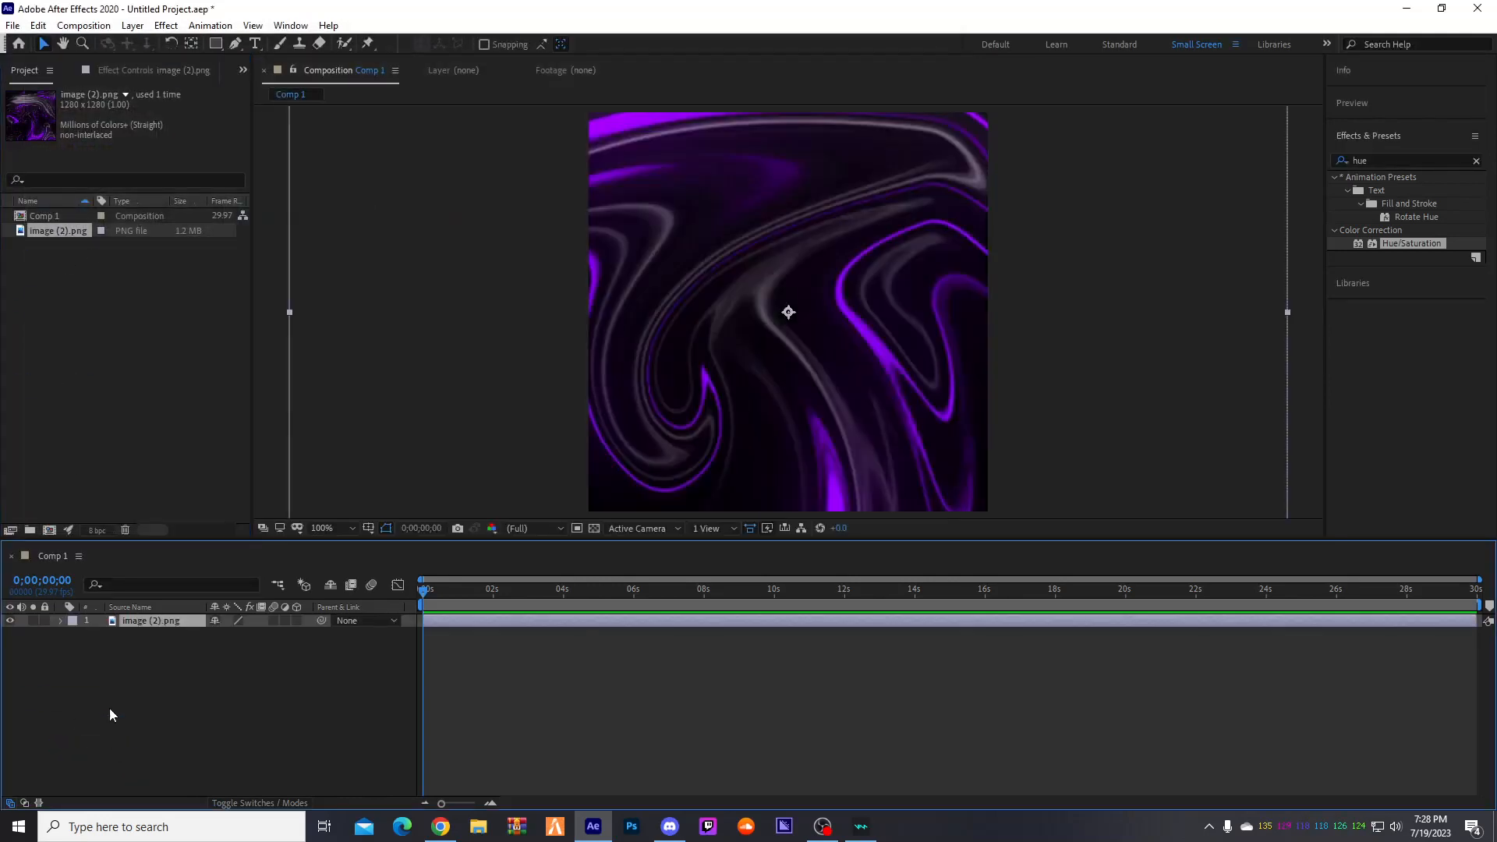
right_click(162, 625)
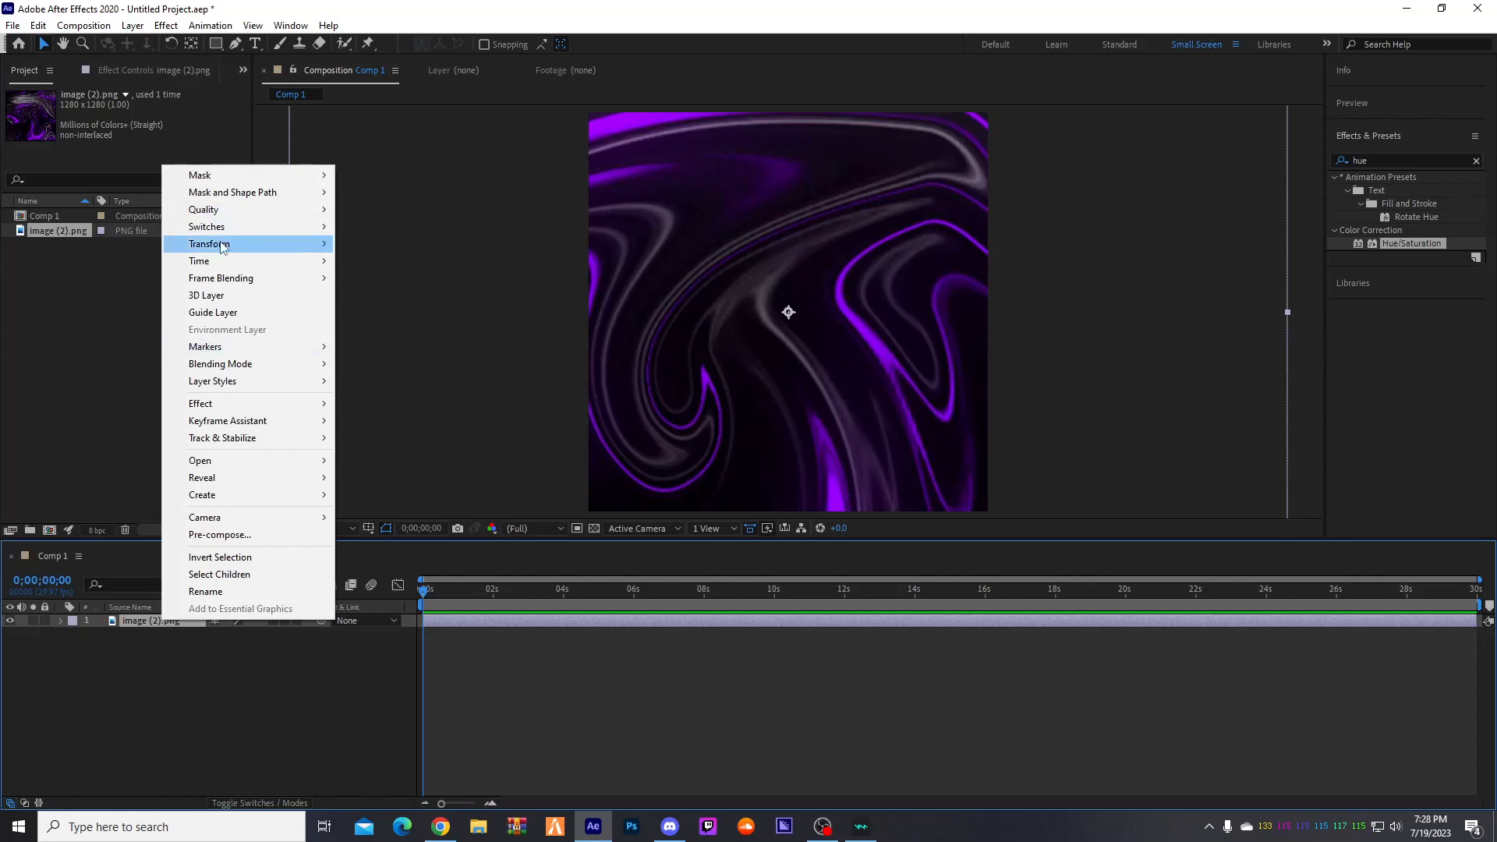
mouse_move(234, 243)
click(367, 449)
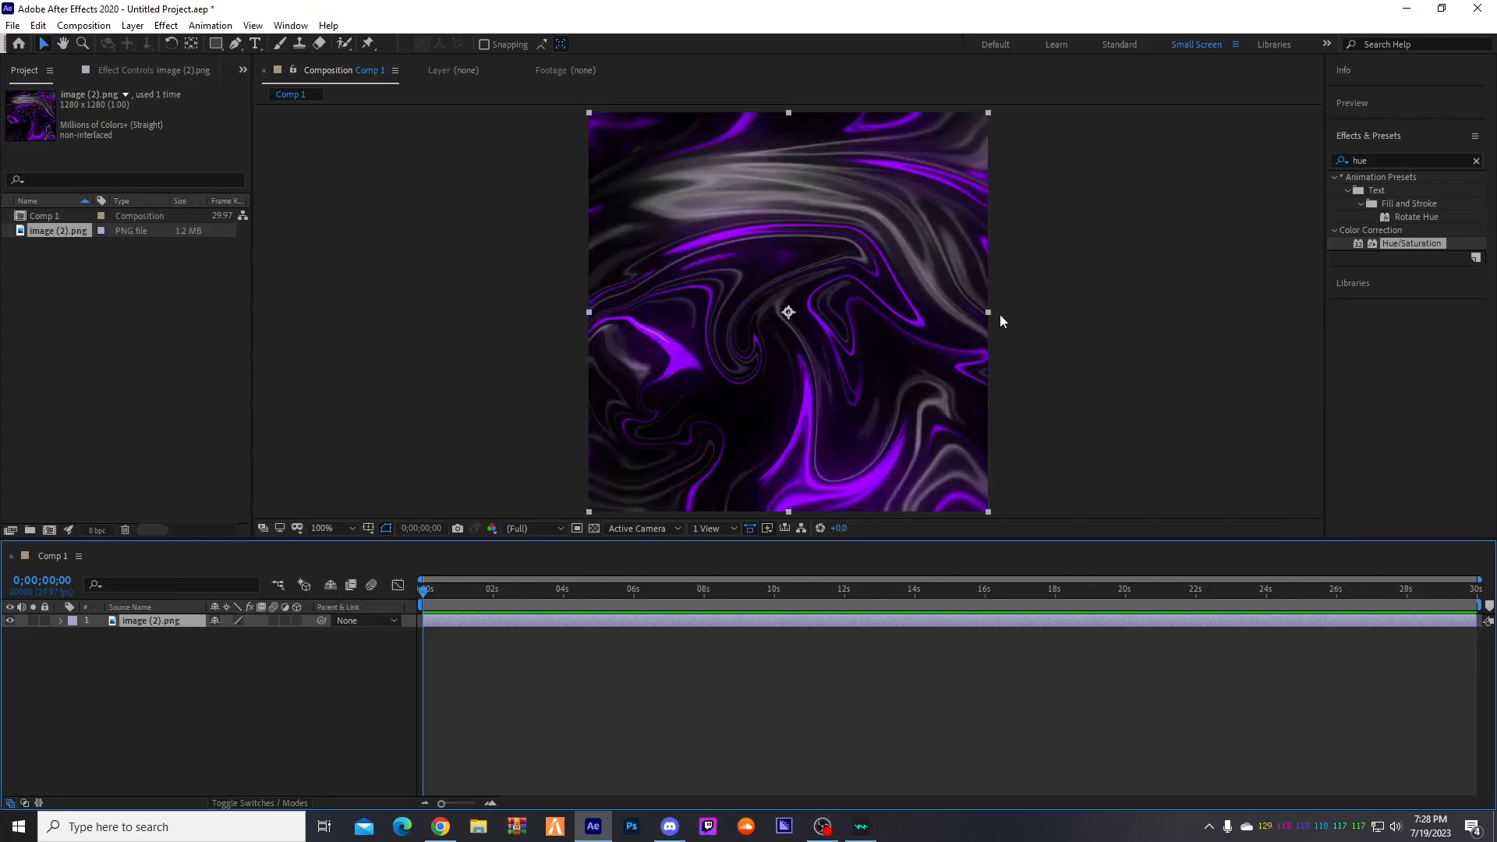
scroll(1000, 316, down, 1)
click(548, 398)
double_click(53, 317)
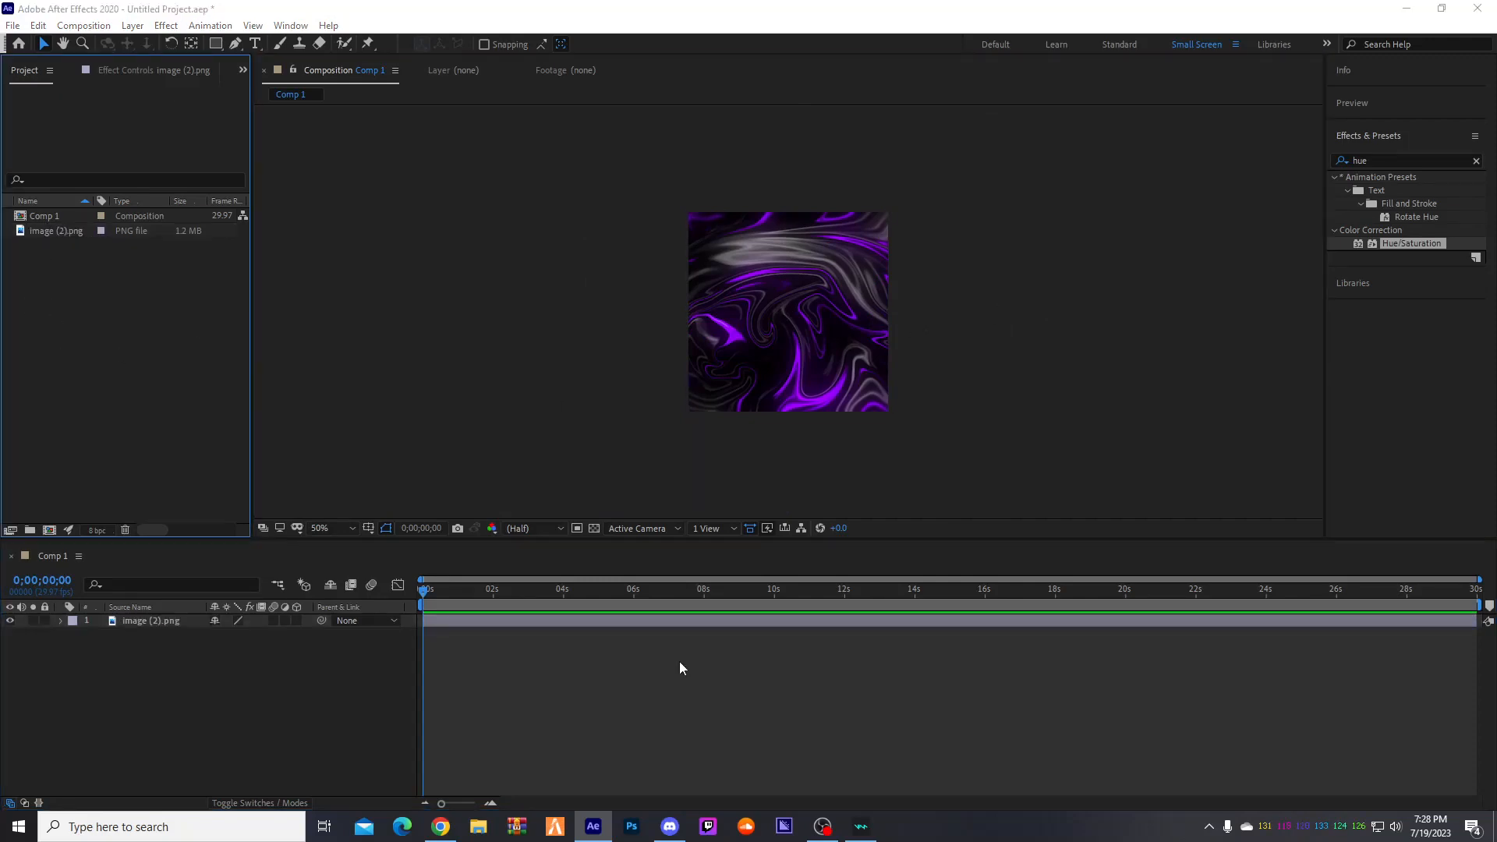
click(74, 380)
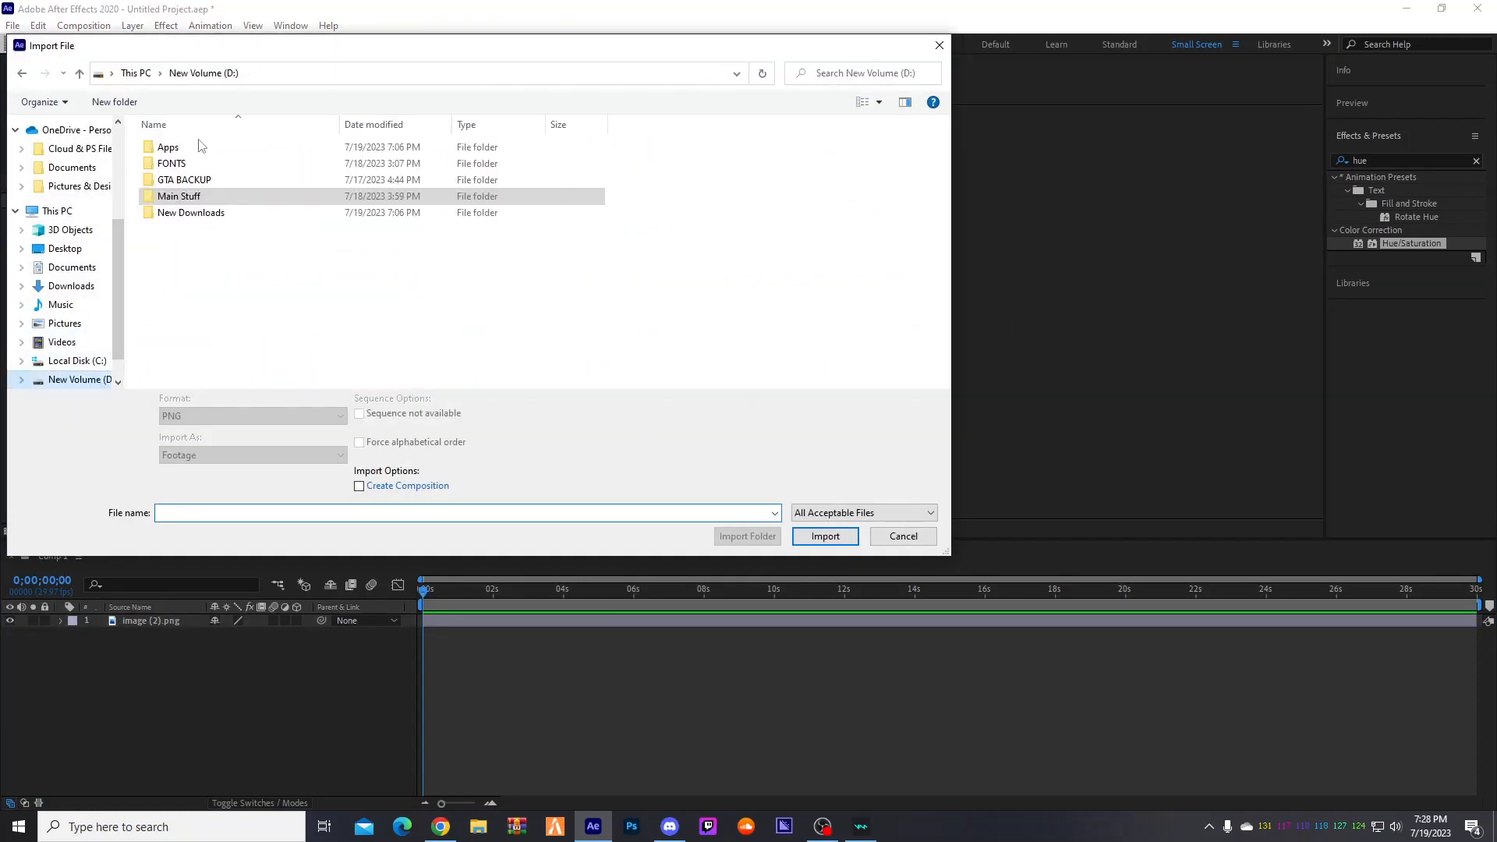
click(939, 45)
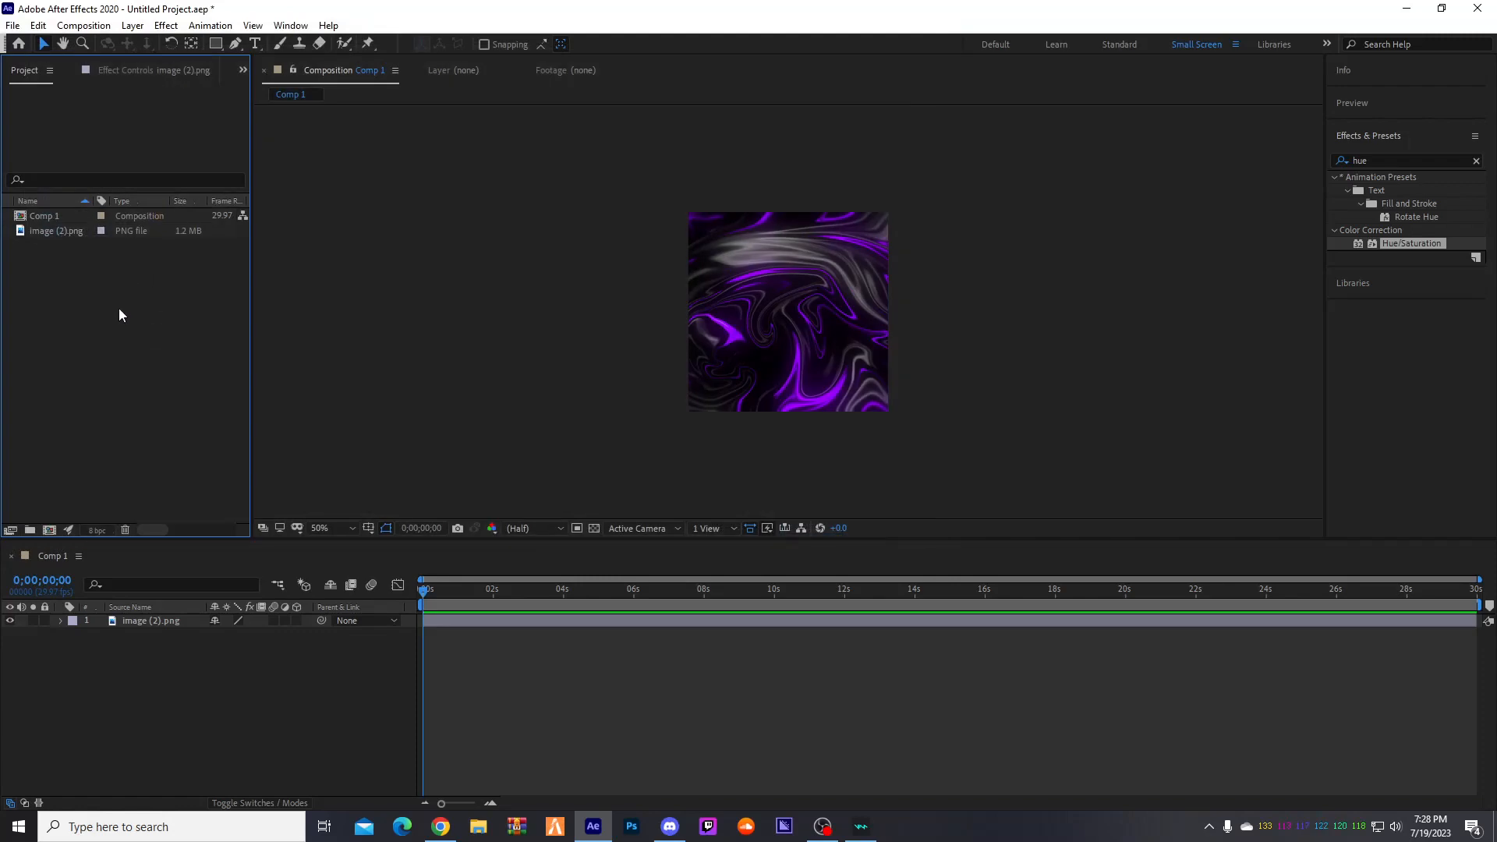
- Start a footage import and browse to the C4d projects folder inside Main Stuff on drive D
double_click(119, 308)
click(76, 336)
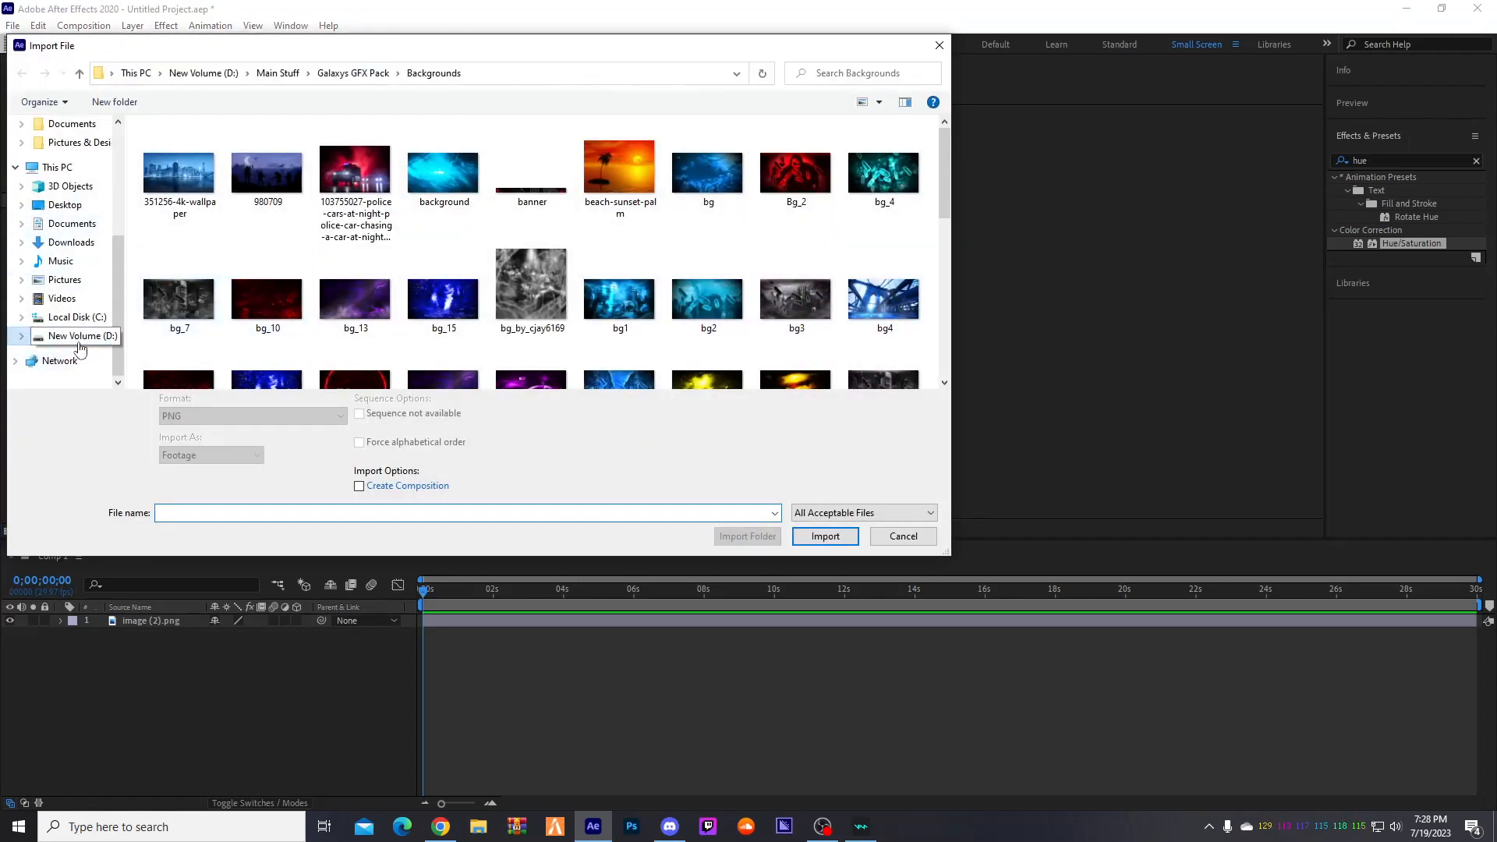
double_click(184, 203)
double_click(184, 164)
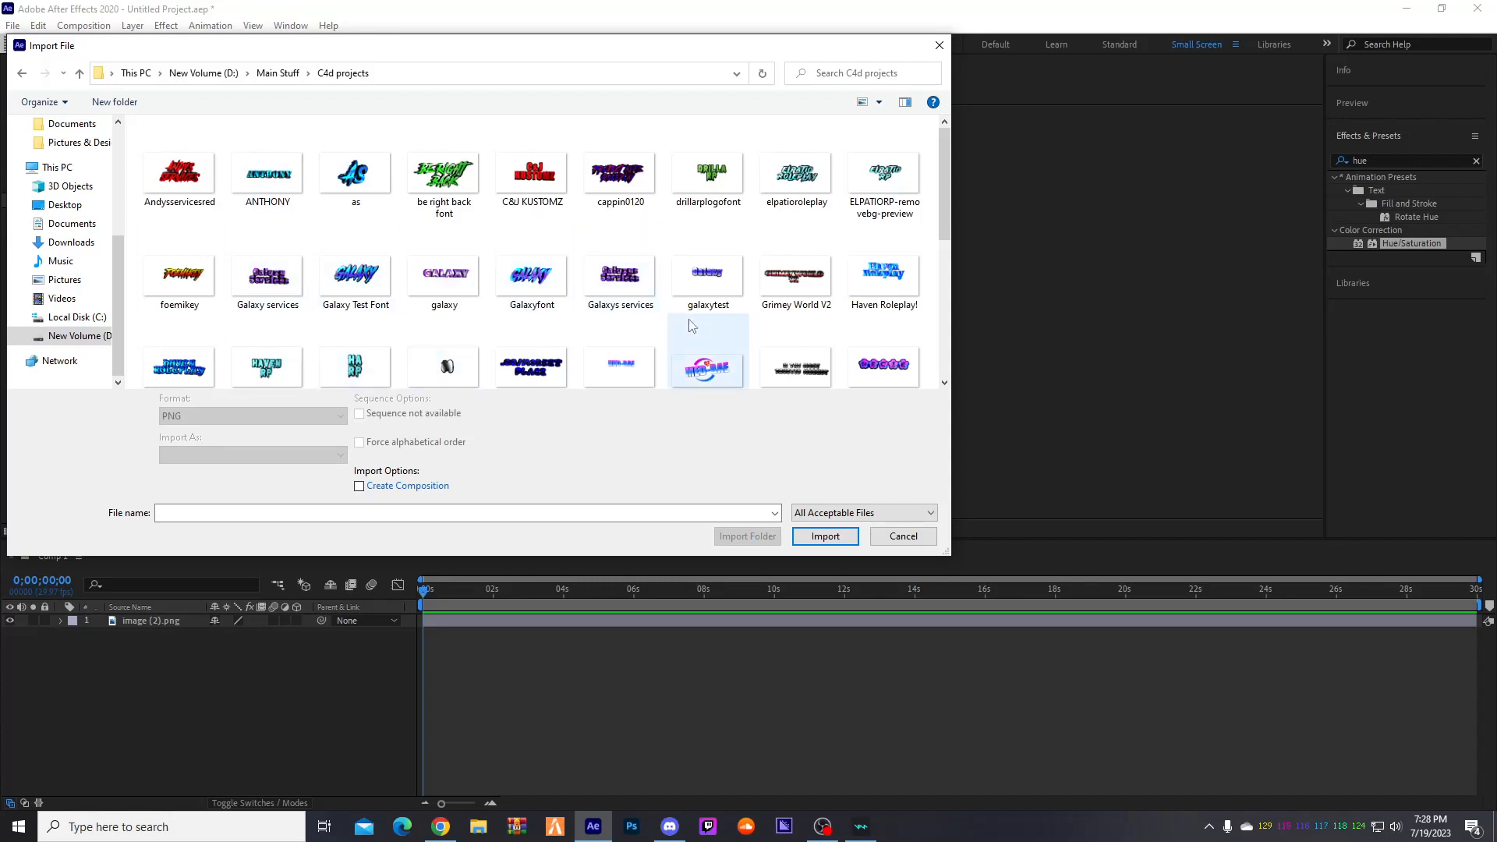
- Look through the rendered logos in the C4d projects folder and import the galaxytest PNG as footage
scroll(350, 265, down, 1)
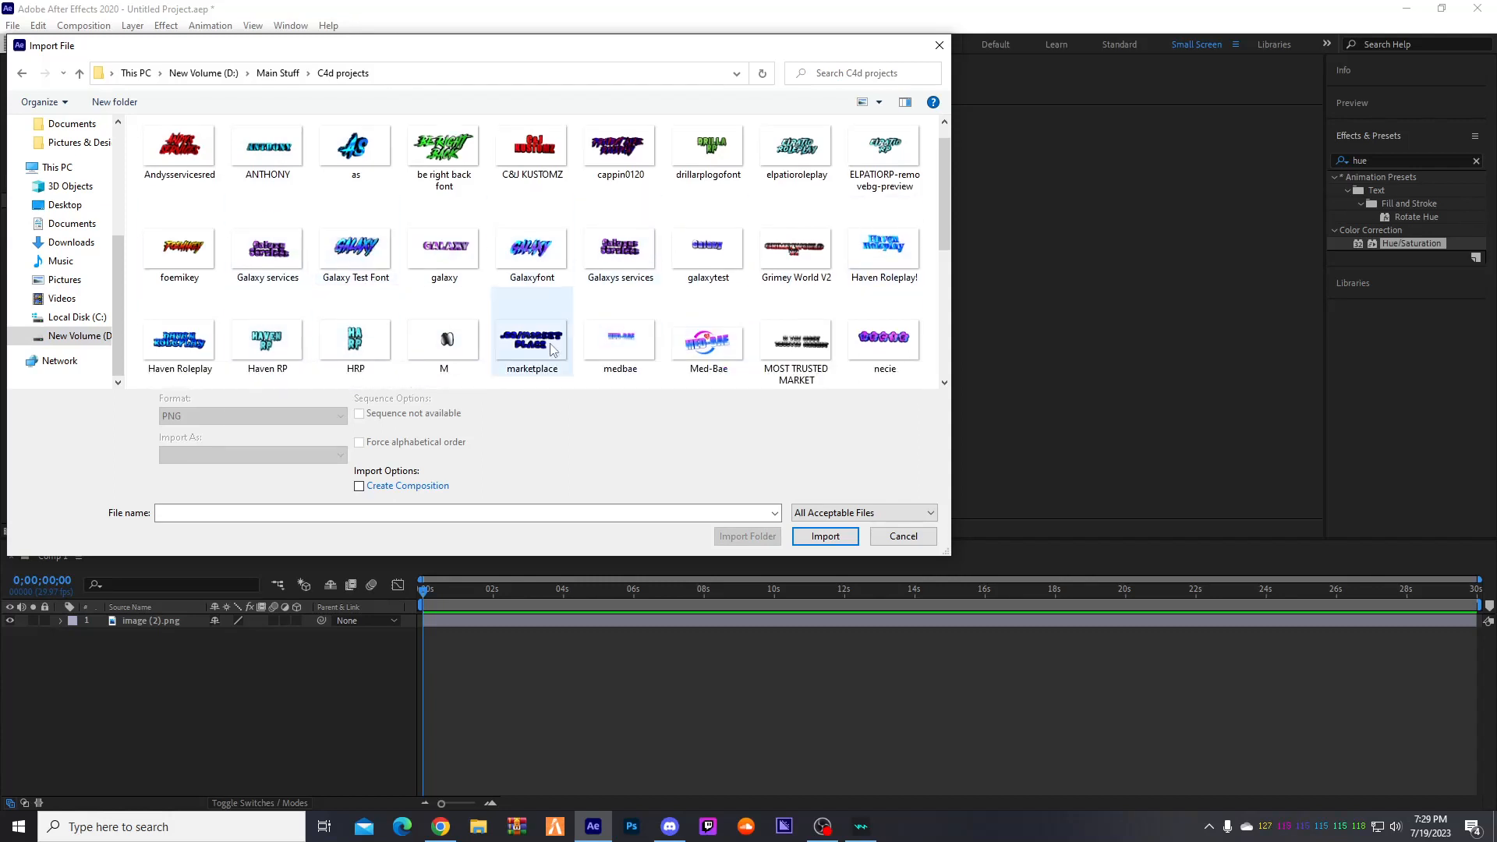
scroll(552, 349, down, 3)
click(444, 326)
right_click(452, 333)
key(Escape)
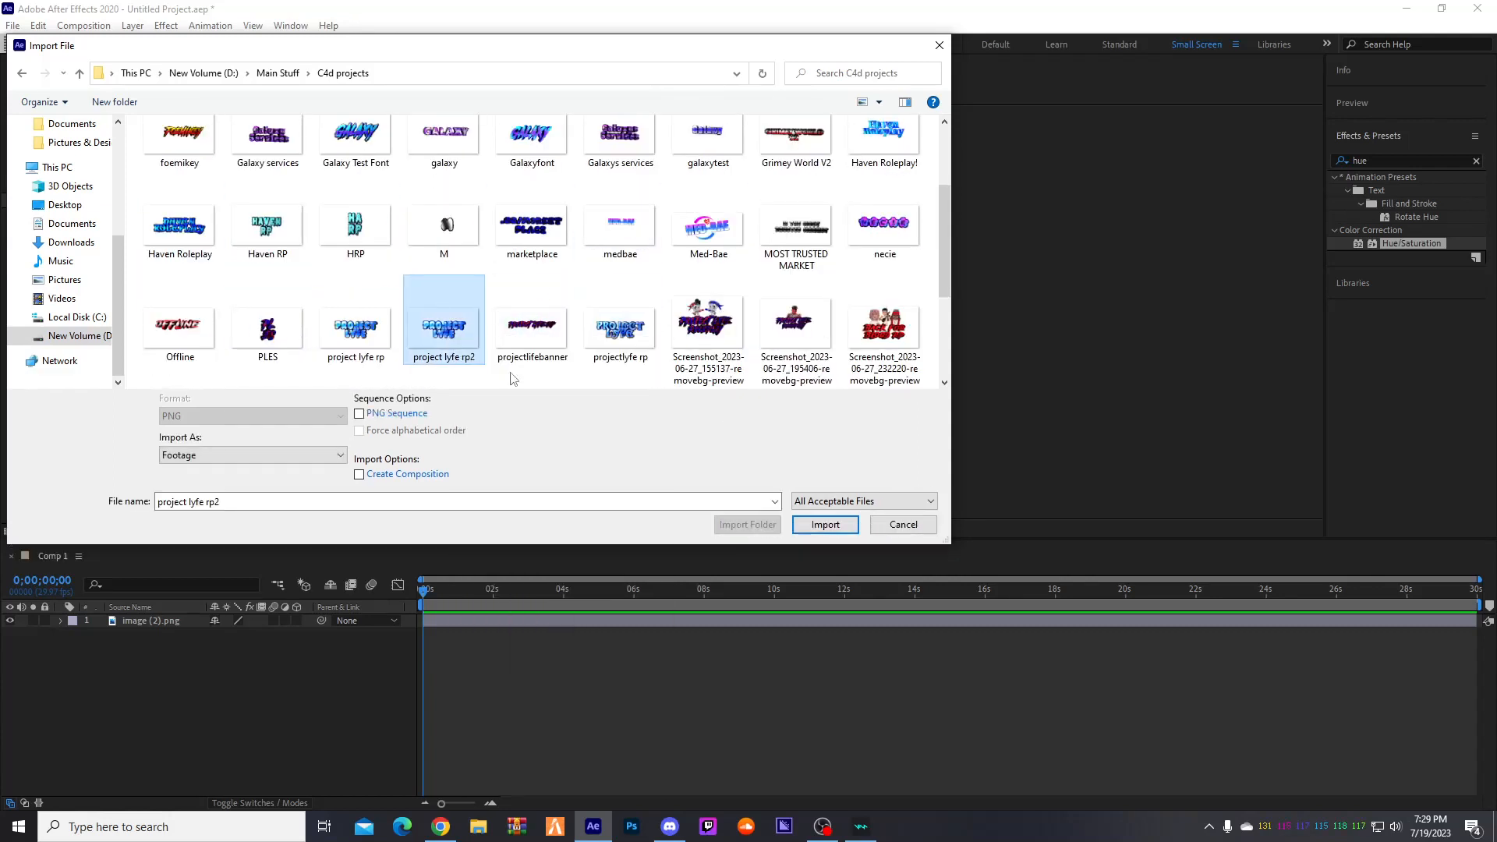
scroll(434, 289, down, 3)
scroll(620, 281, up, 3)
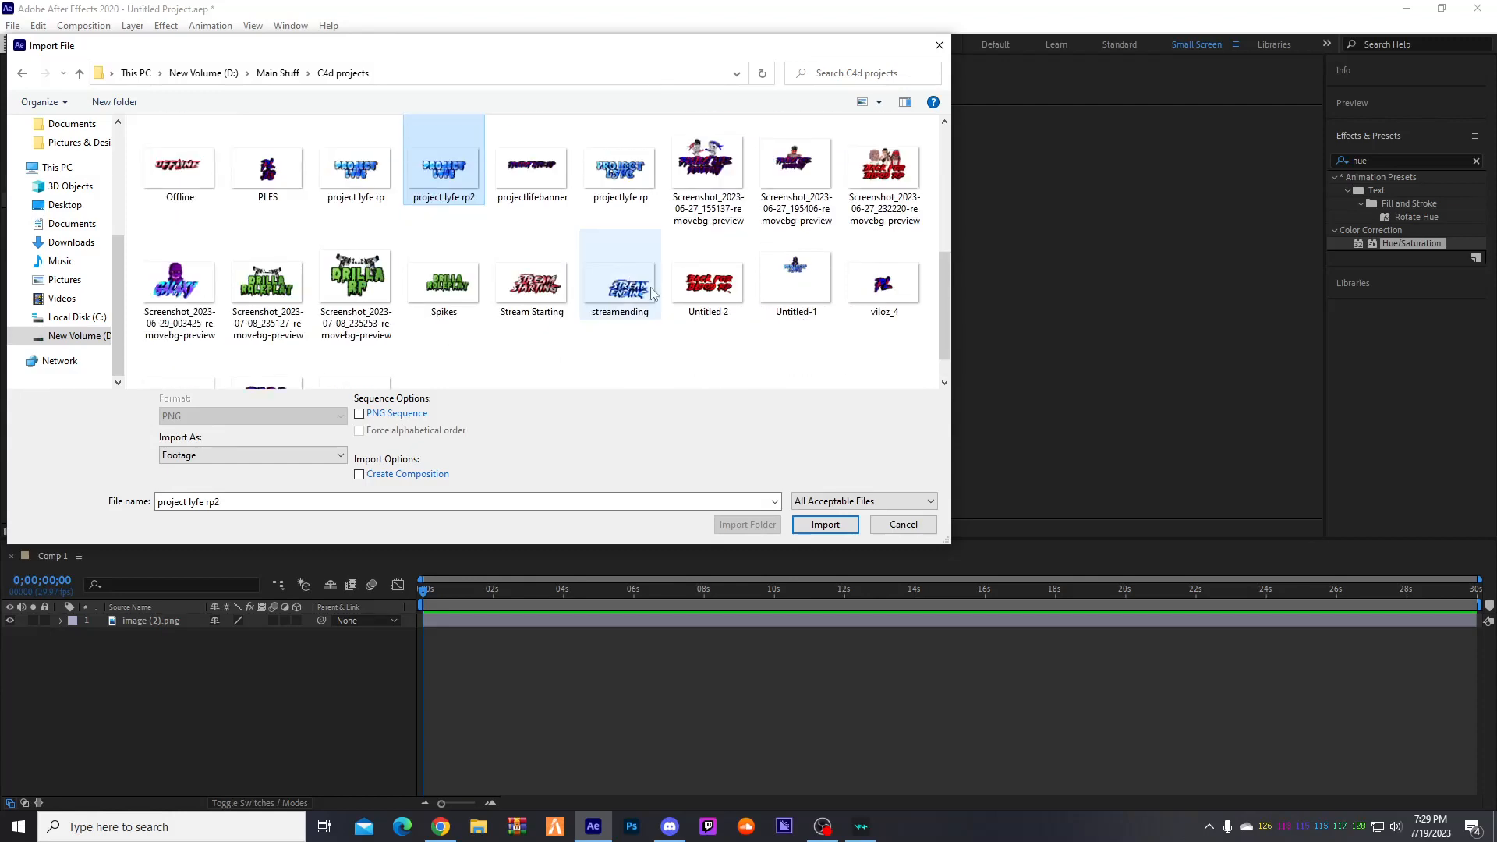
scroll(257, 298, up, 1)
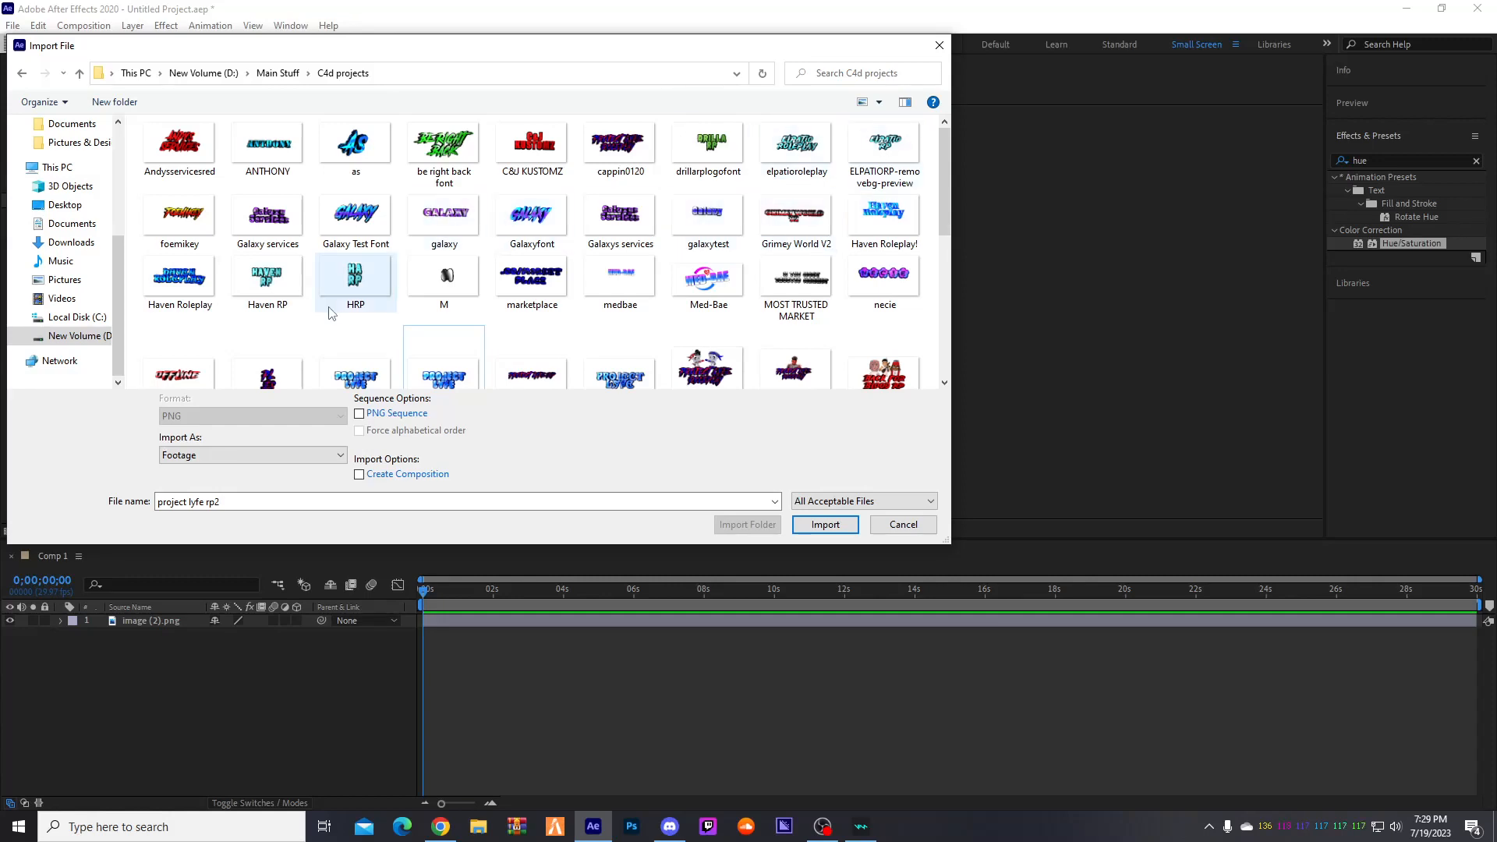
scroll(700, 274, down, 1)
scroll(289, 245, up, 1)
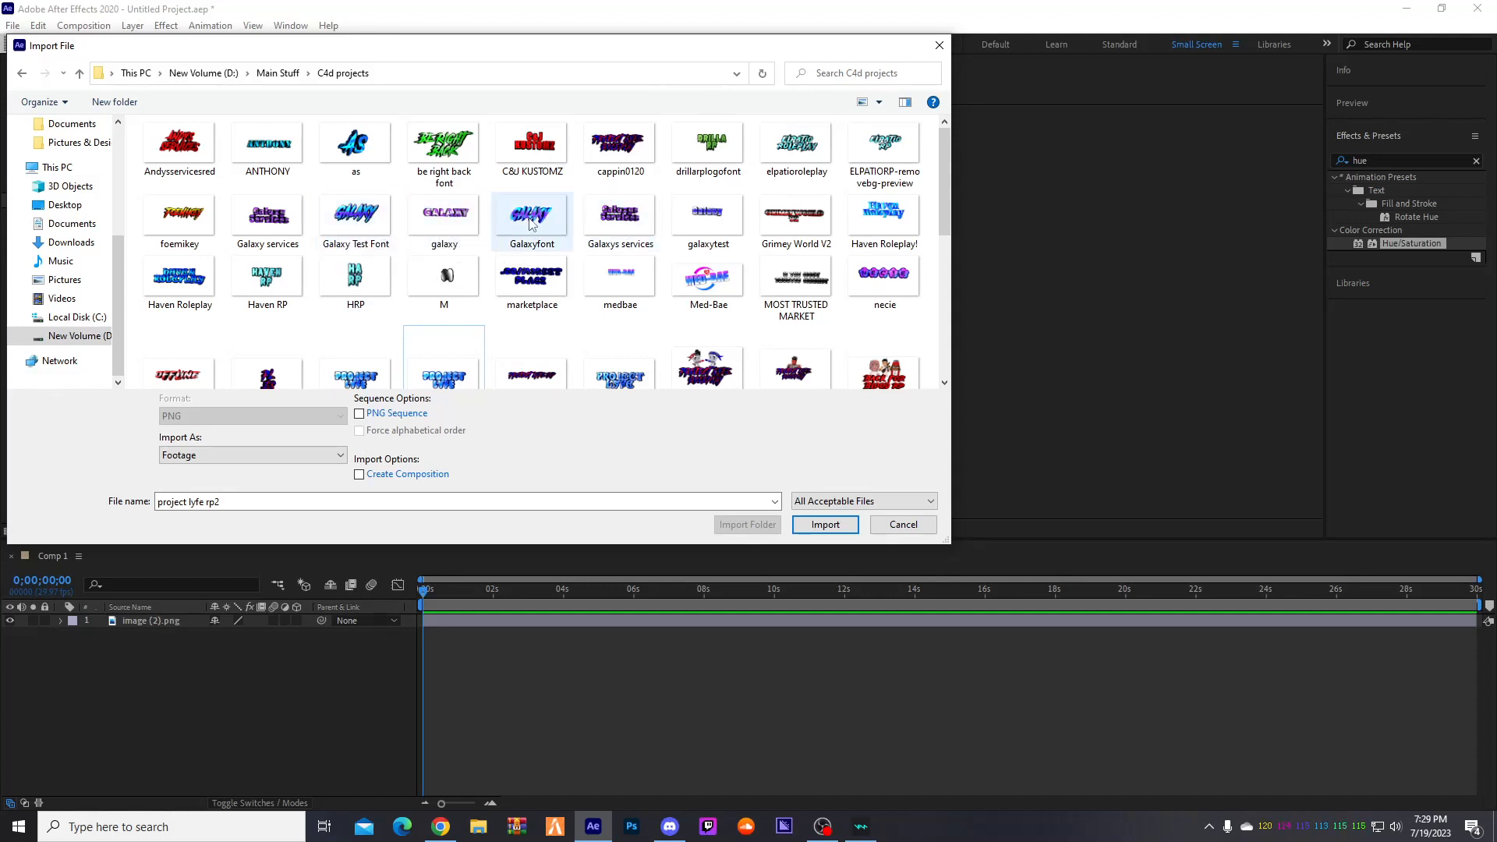
double_click(706, 222)
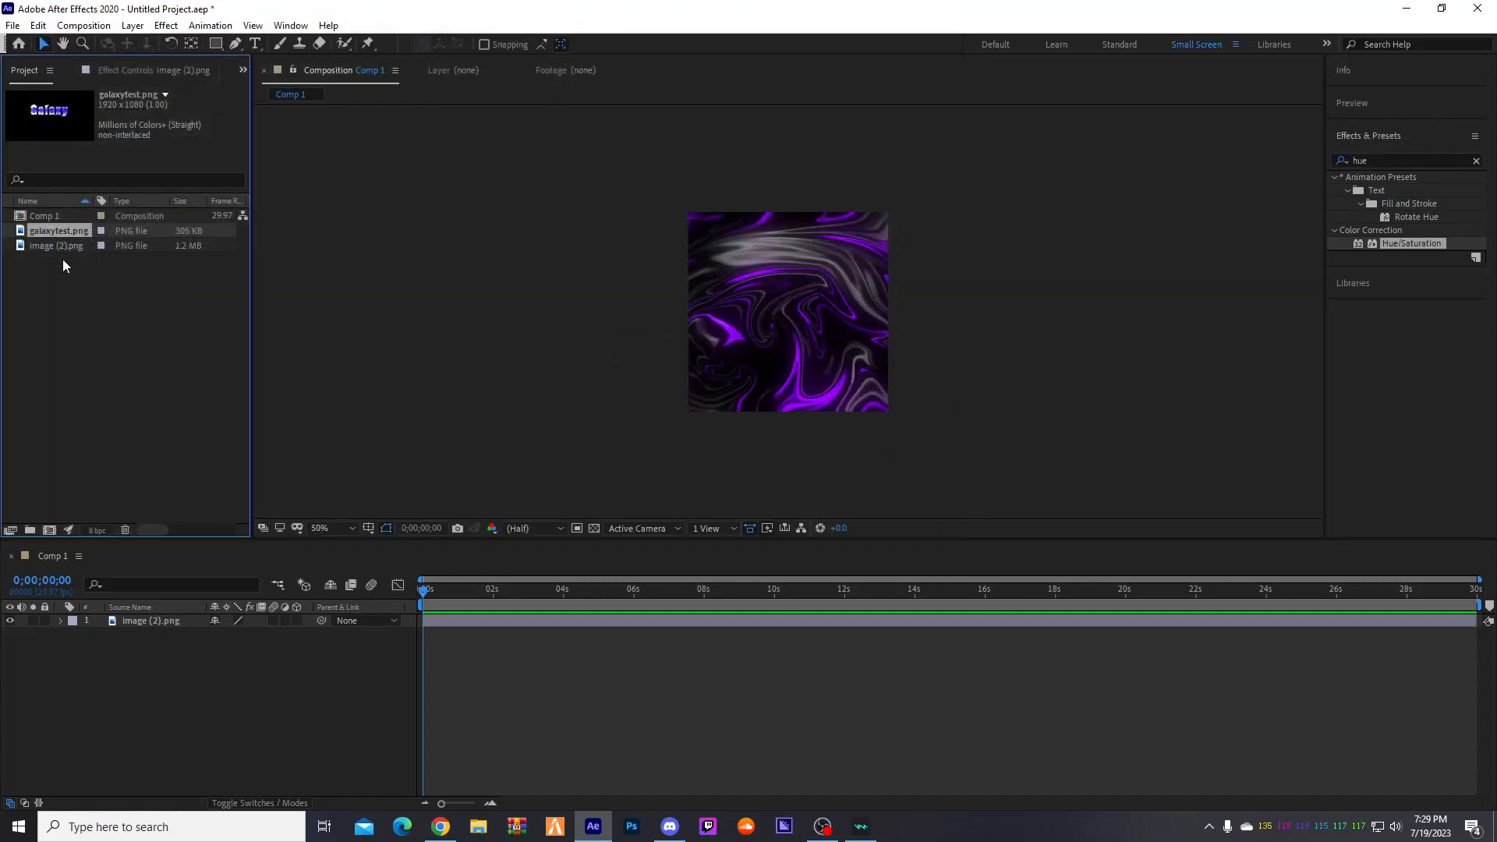
- Add galaxytest.png to Comp 1 as a layer and place it above the image (2).png layer
drag(225, 626, 156, 634)
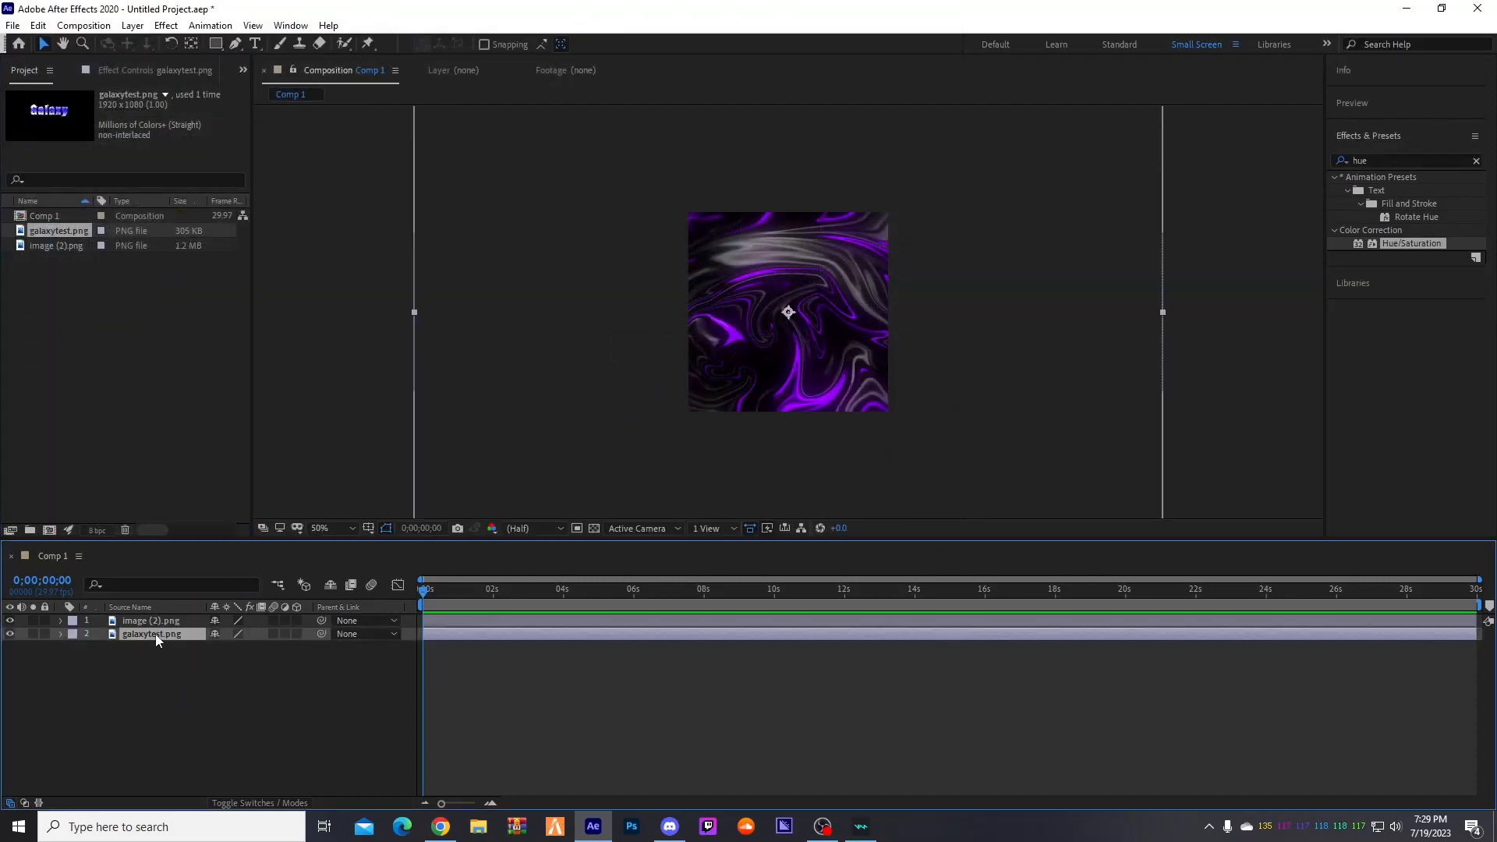
click(51, 232)
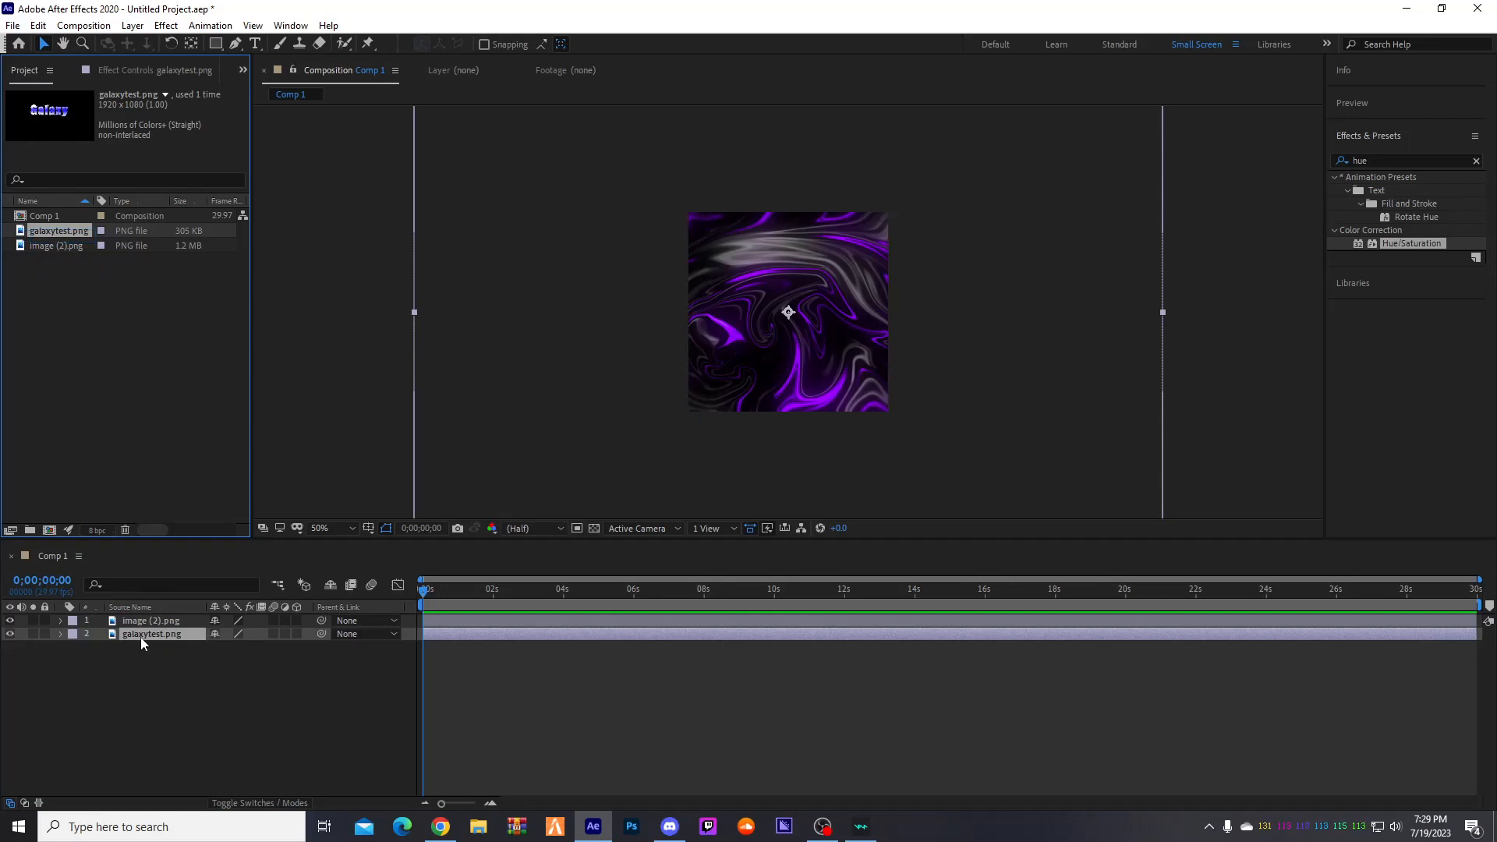
drag(140, 638, 137, 622)
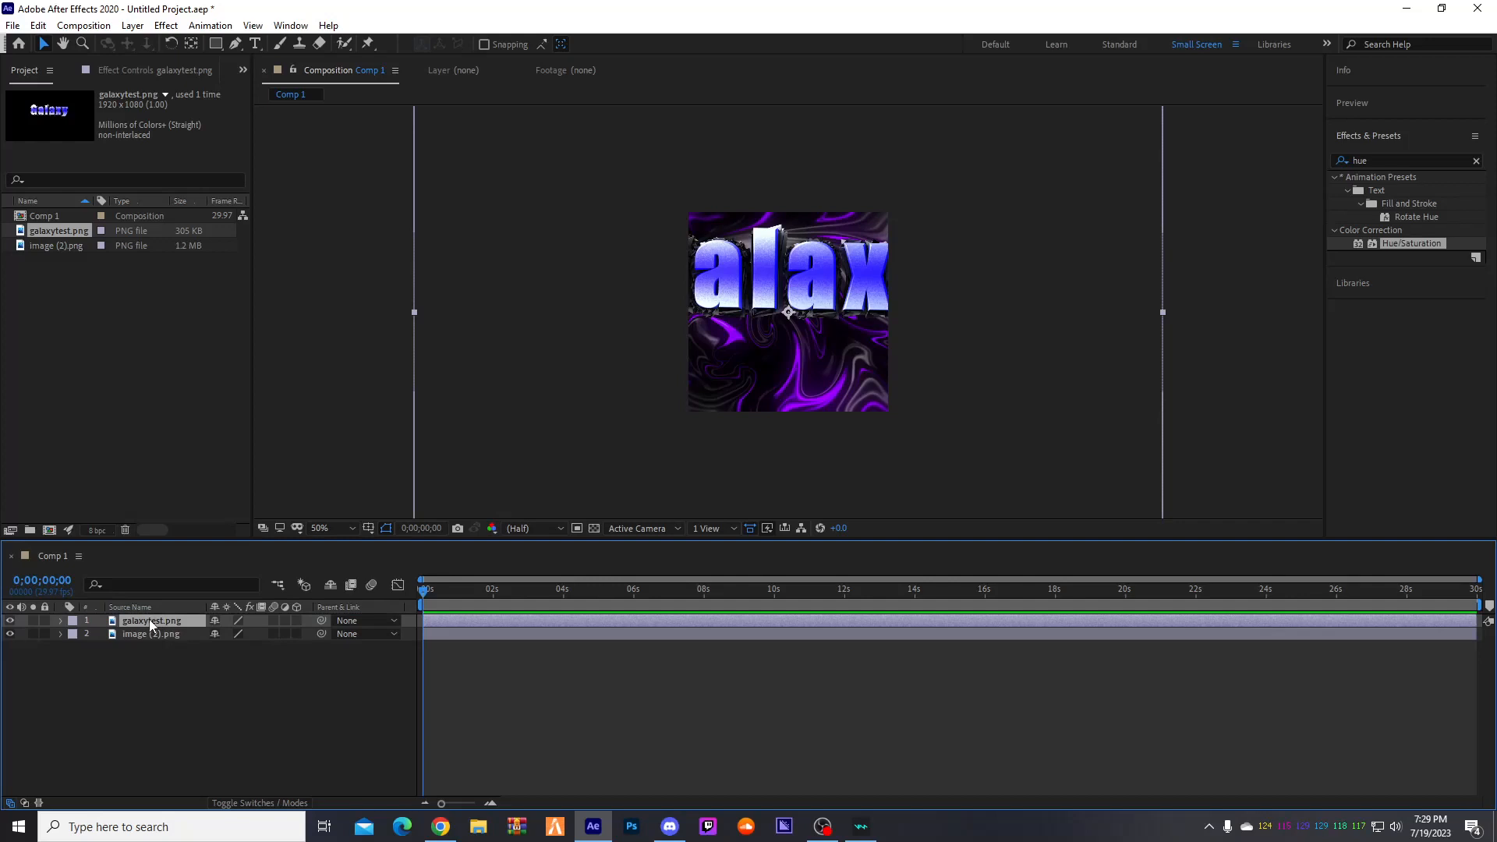
- Fit the galaxytest.png layer to the composition, enlarge it beyond the frame edges, and move the Galaxy text down to the centre
right_click(151, 624)
mouse_move(304, 243)
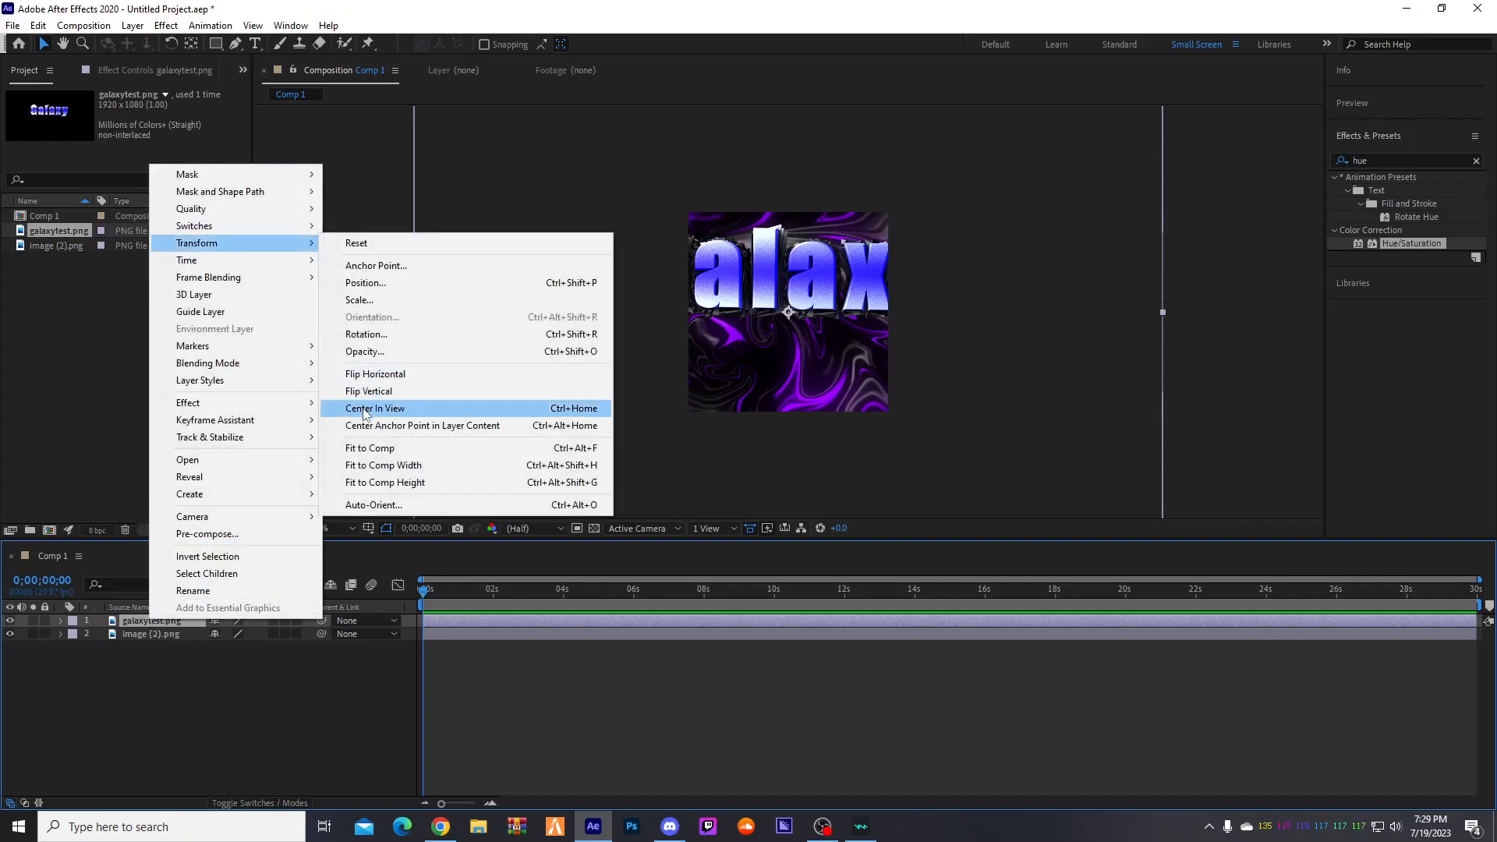
click(370, 448)
drag(691, 211, 601, 180)
drag(759, 309, 758, 342)
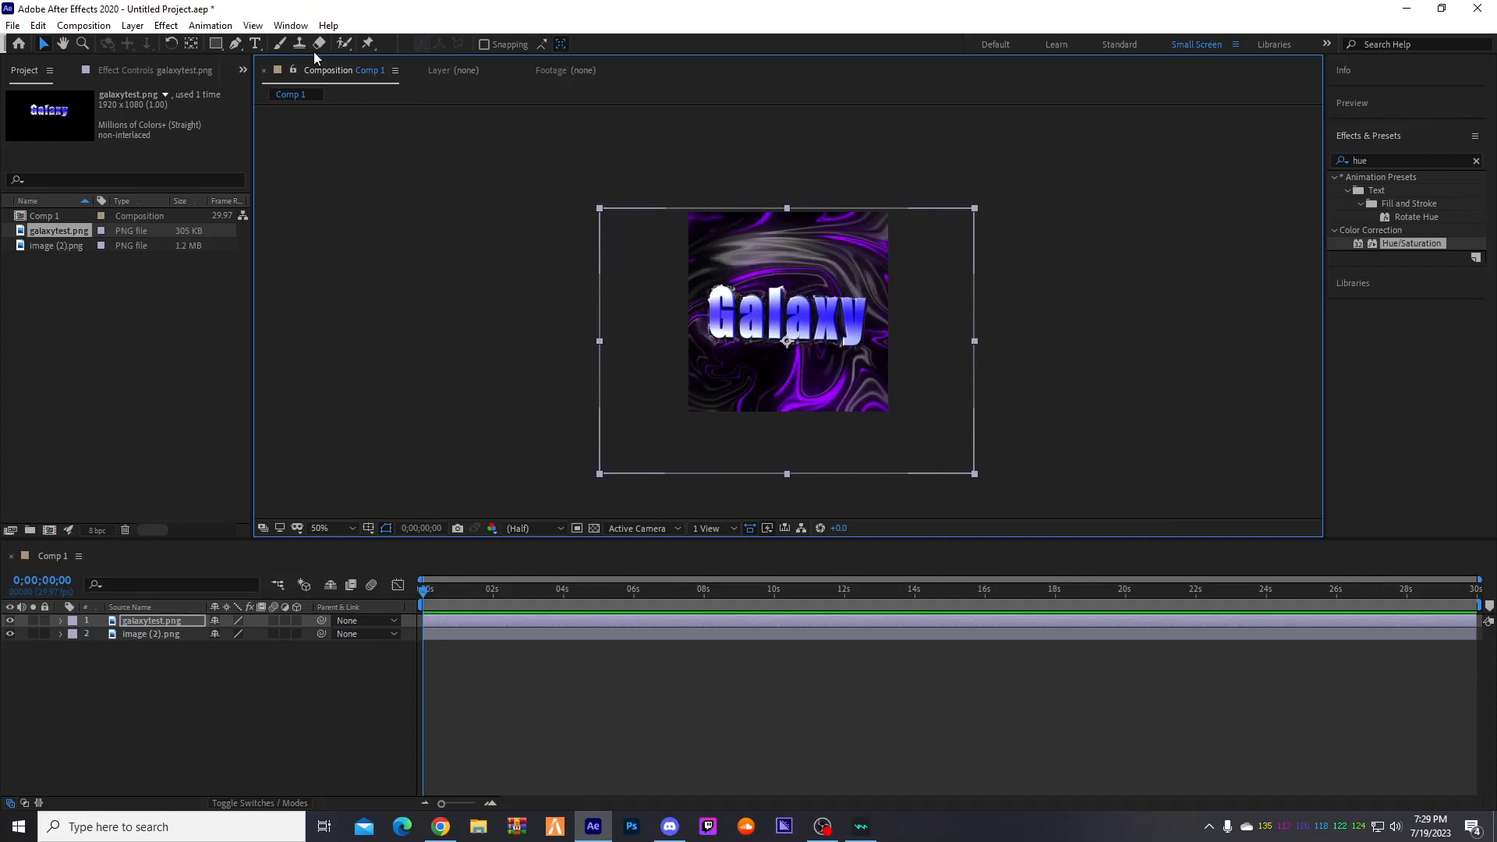
- Rotate the Galaxy text layer slightly counterclockwise with the Rotation tool
click(172, 45)
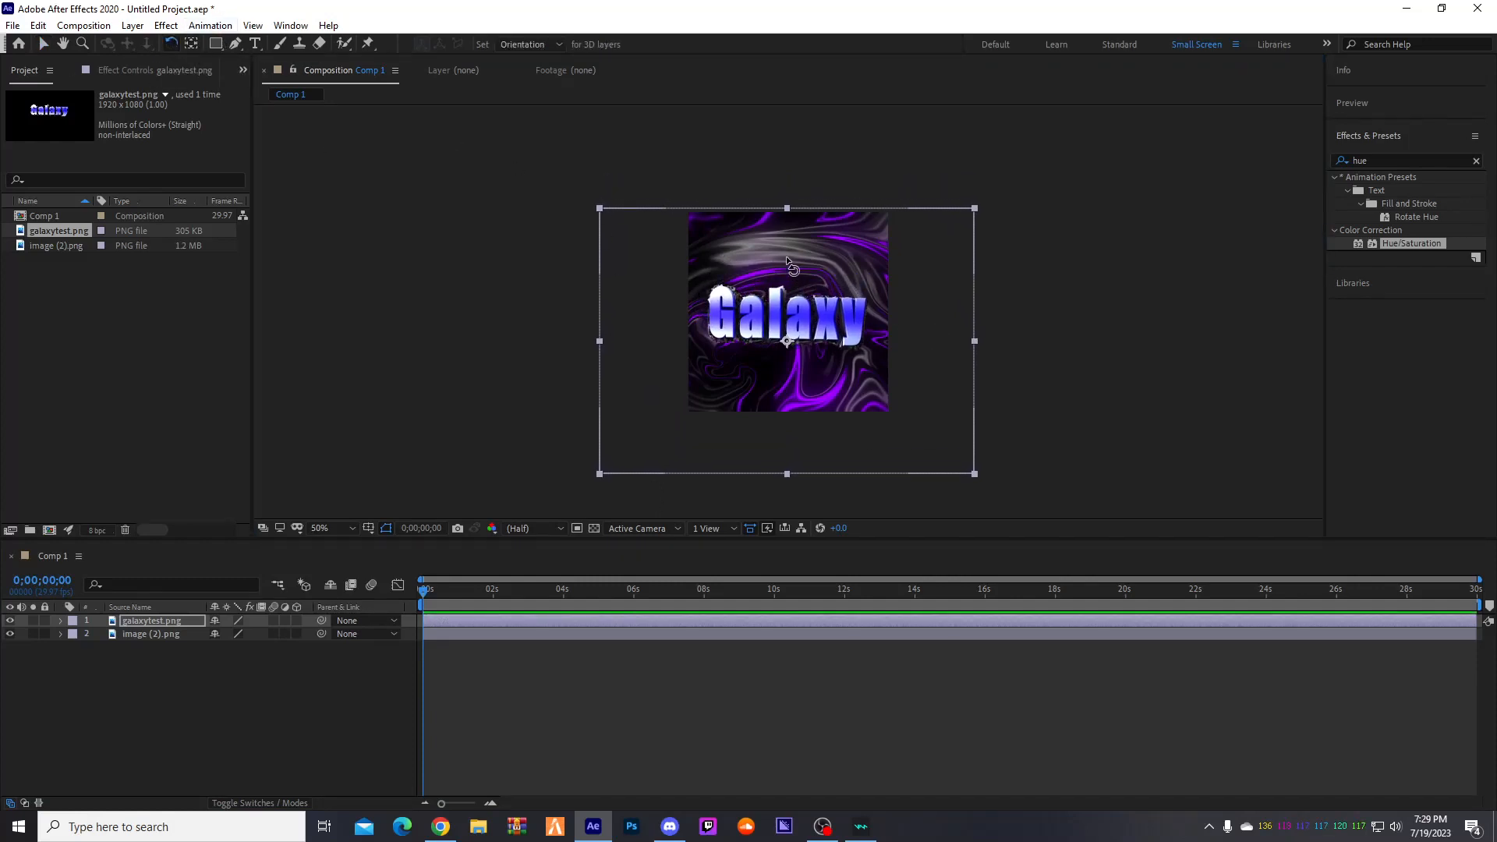
drag(785, 256, 770, 250)
scroll(769, 250, up, 1)
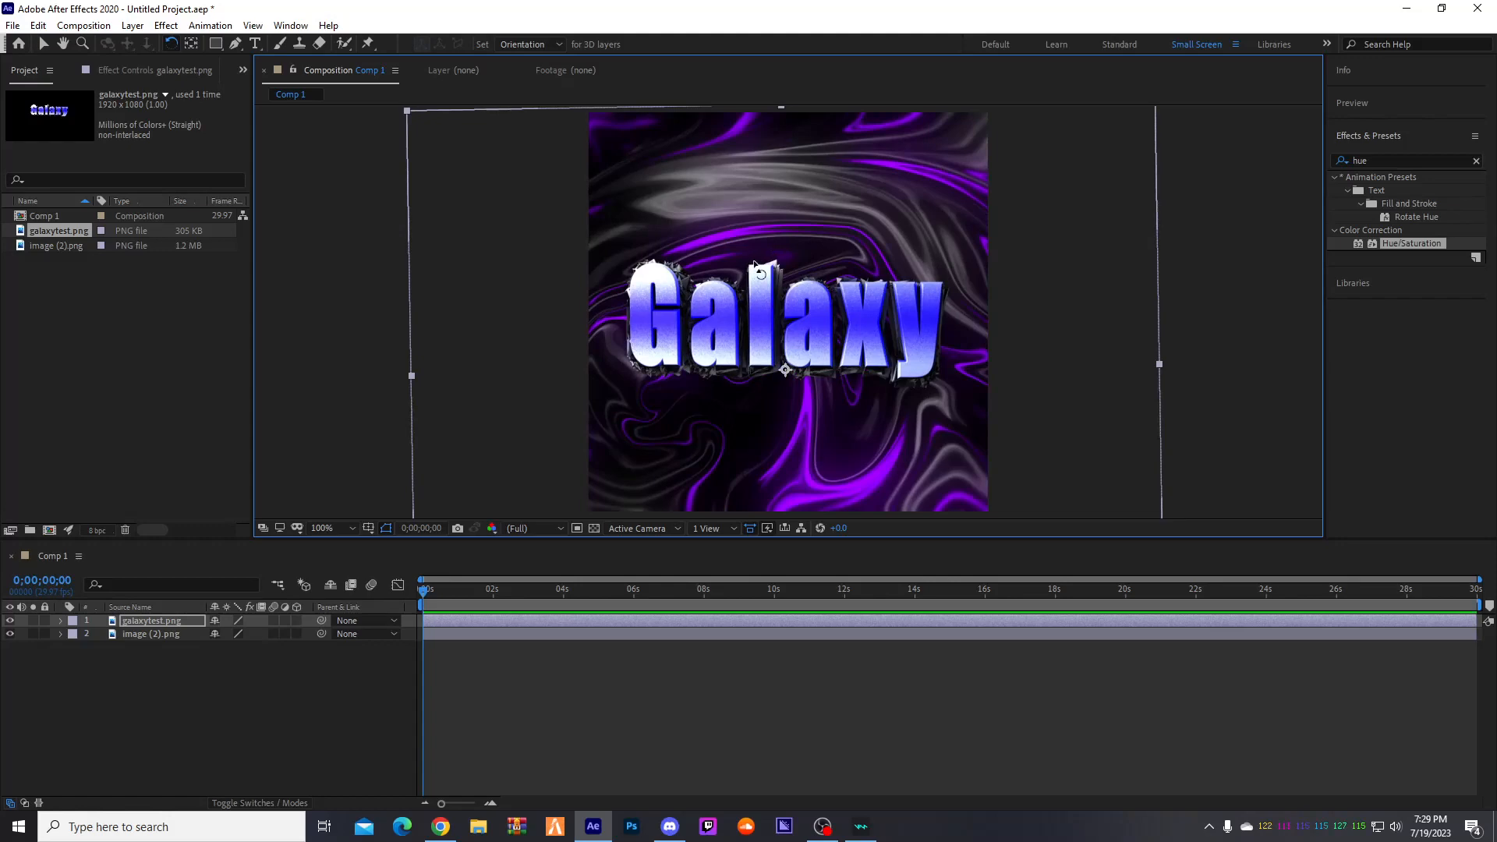
scroll(778, 243, down, 1)
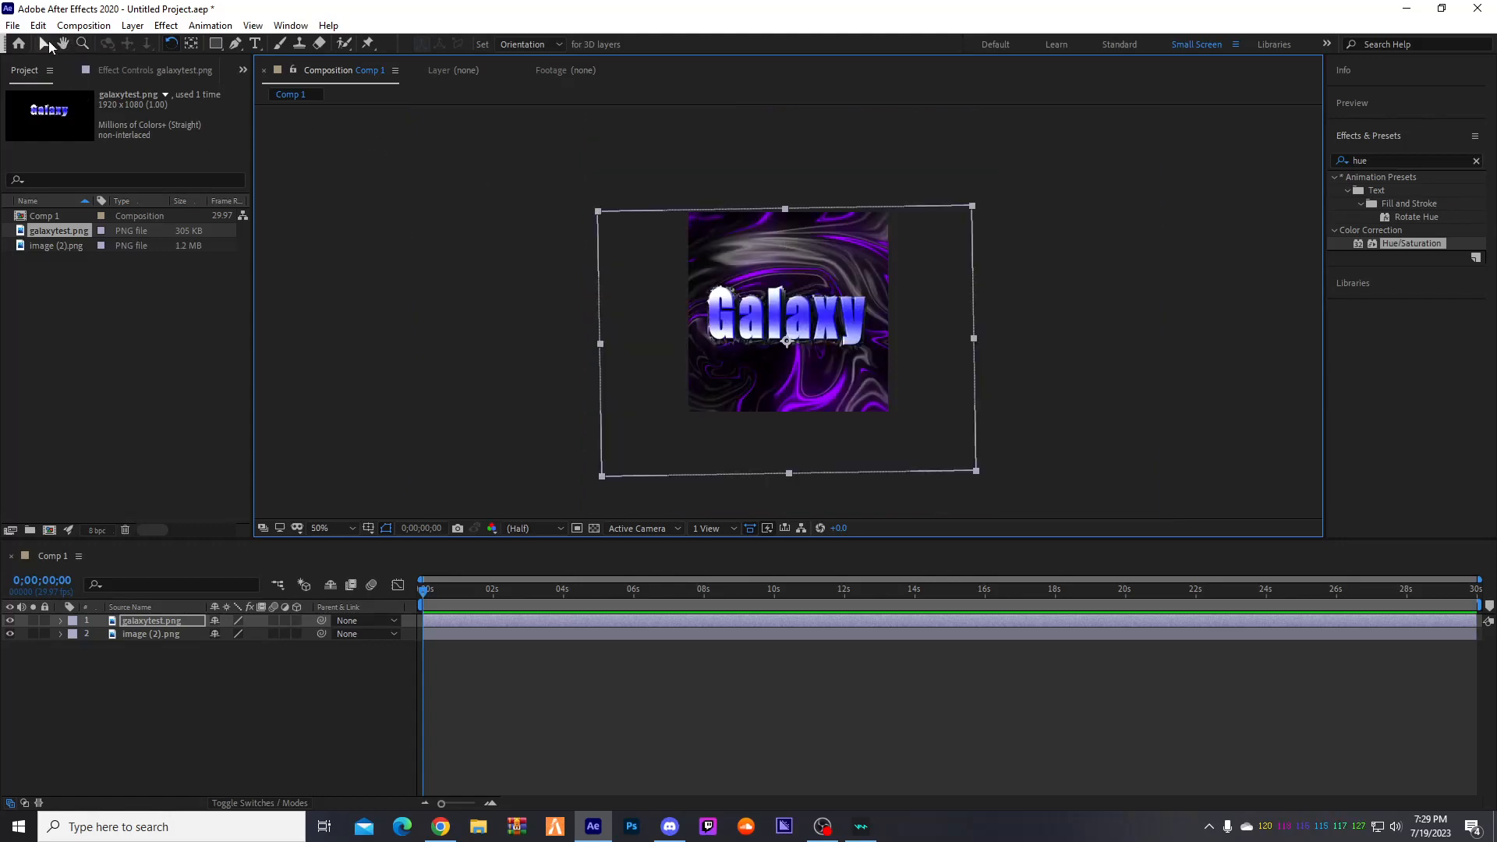
- Scale the galaxytest.png layer up slightly so the Galaxy text nearly spans the composition width, using the Selection tool
click(42, 44)
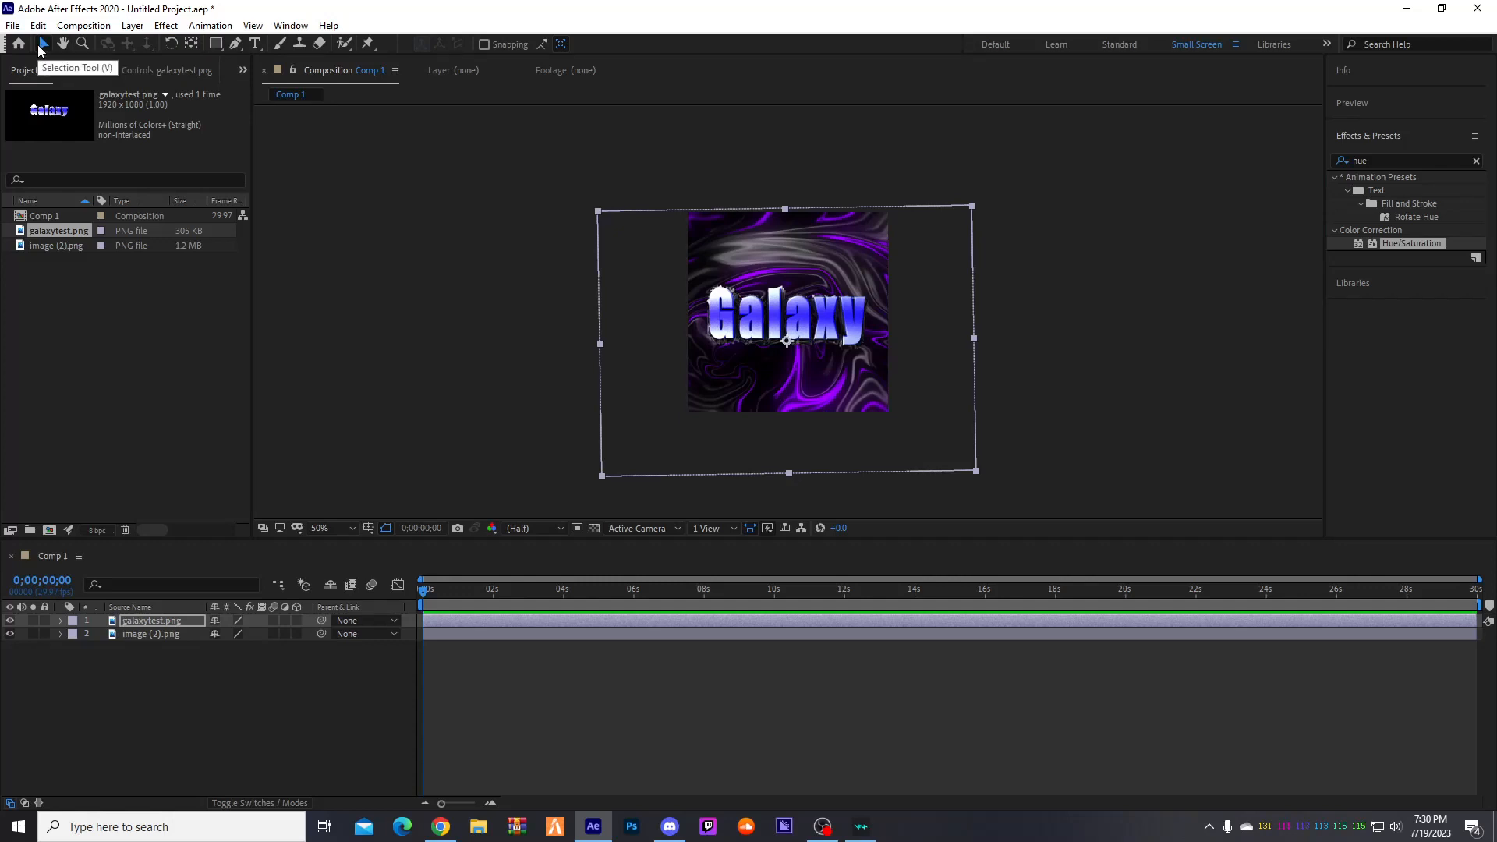
drag(598, 213, 582, 203)
drag(881, 343, 882, 346)
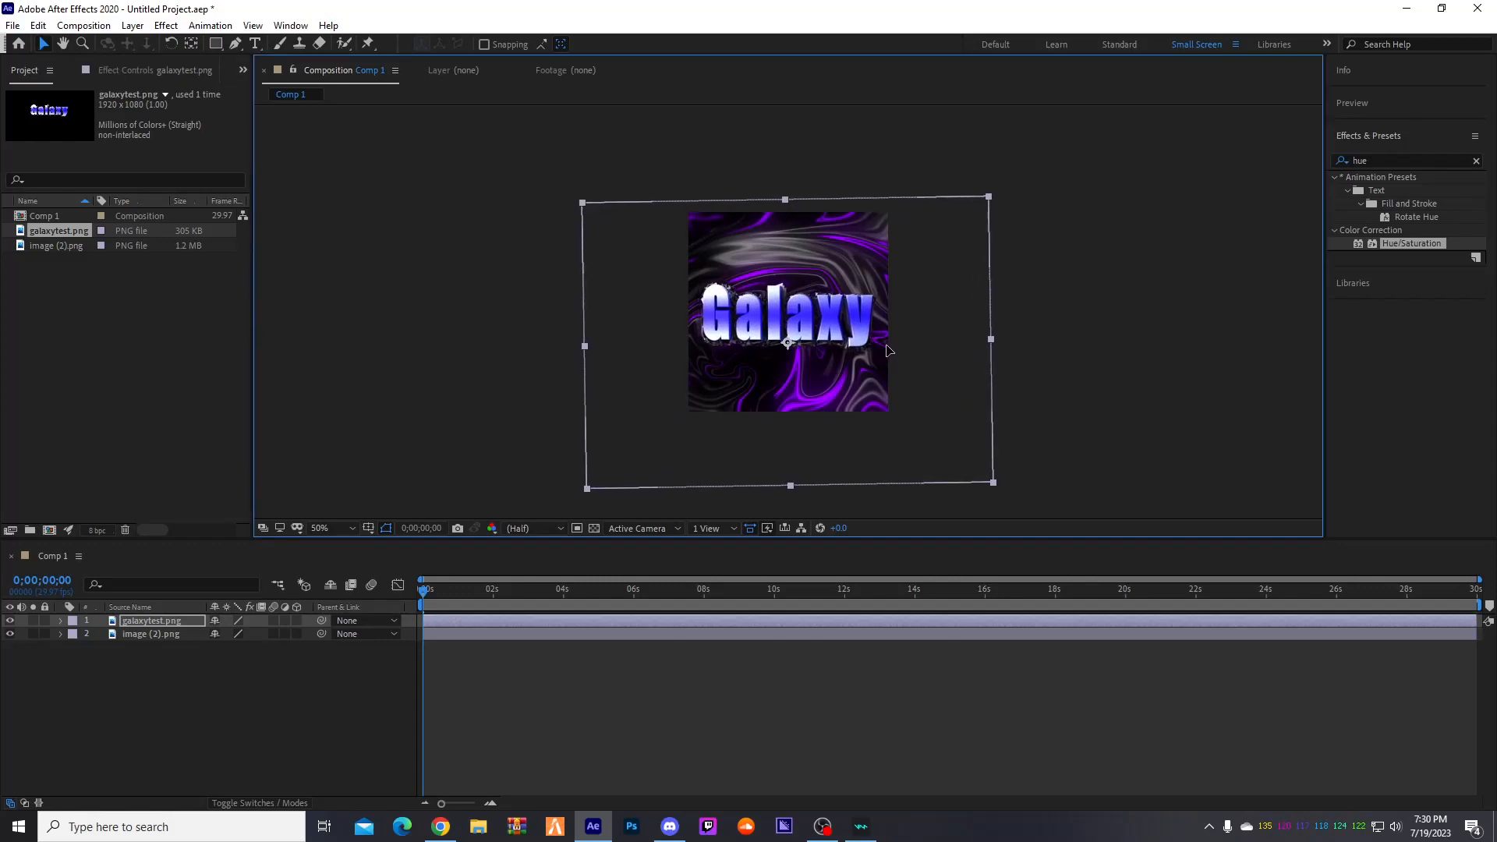
drag(583, 206, 587, 207)
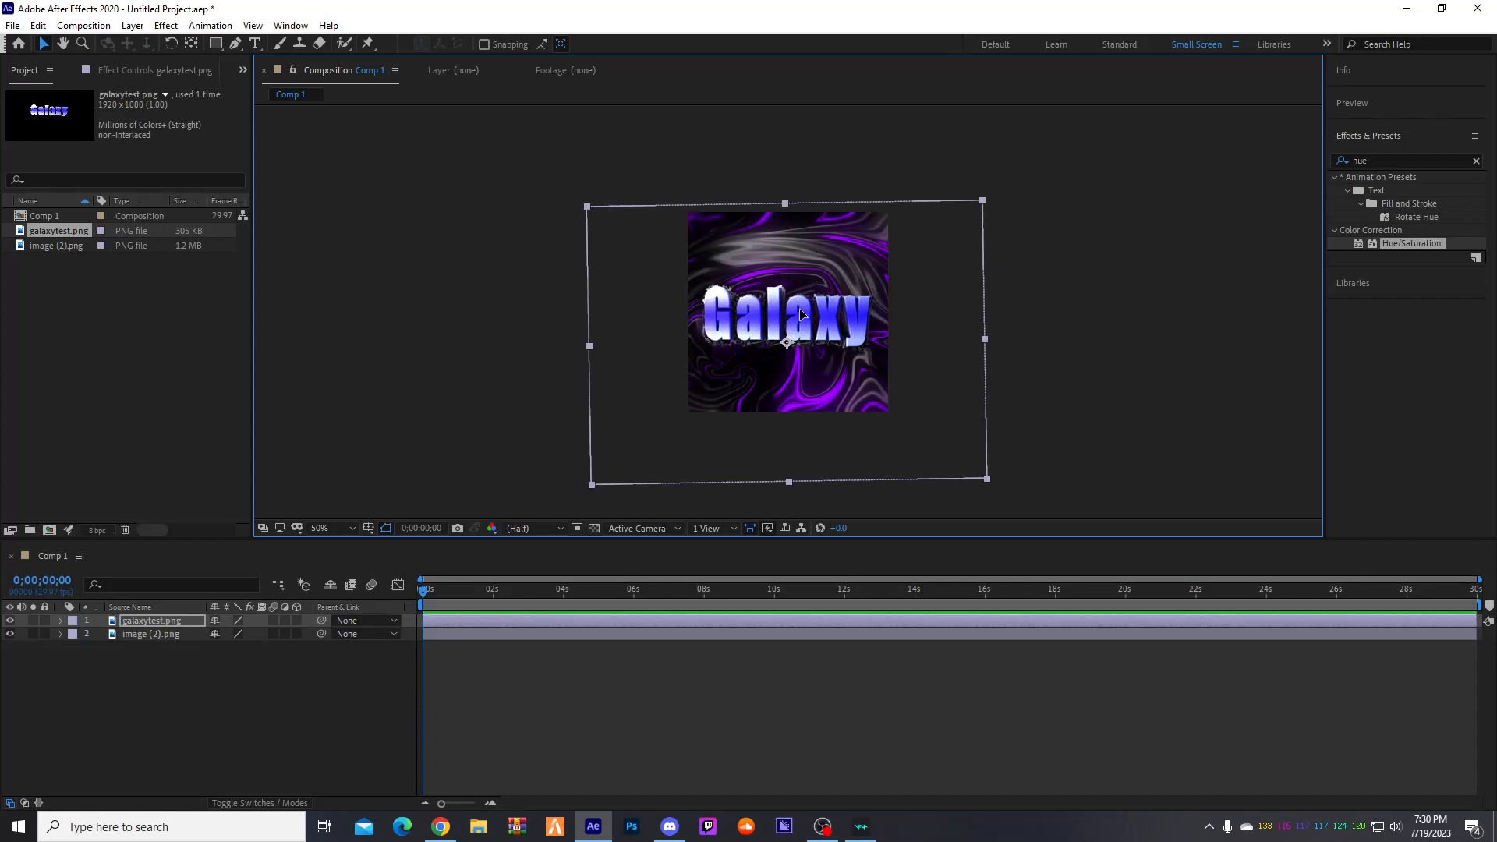
click(113, 355)
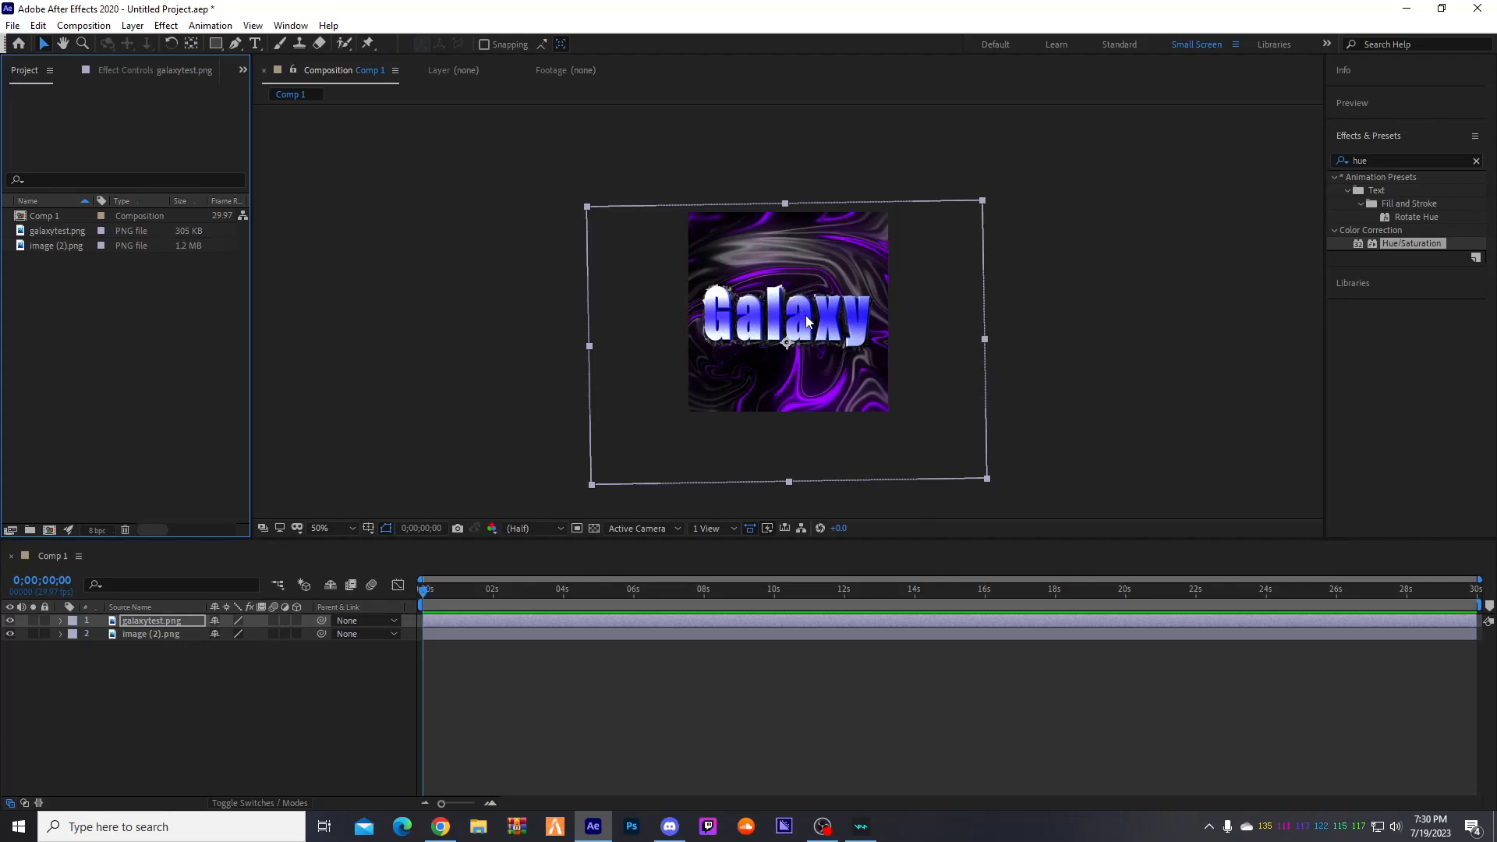
- Duplicate the galaxytest.png layer and pre-compose the upper copy
click(138, 625)
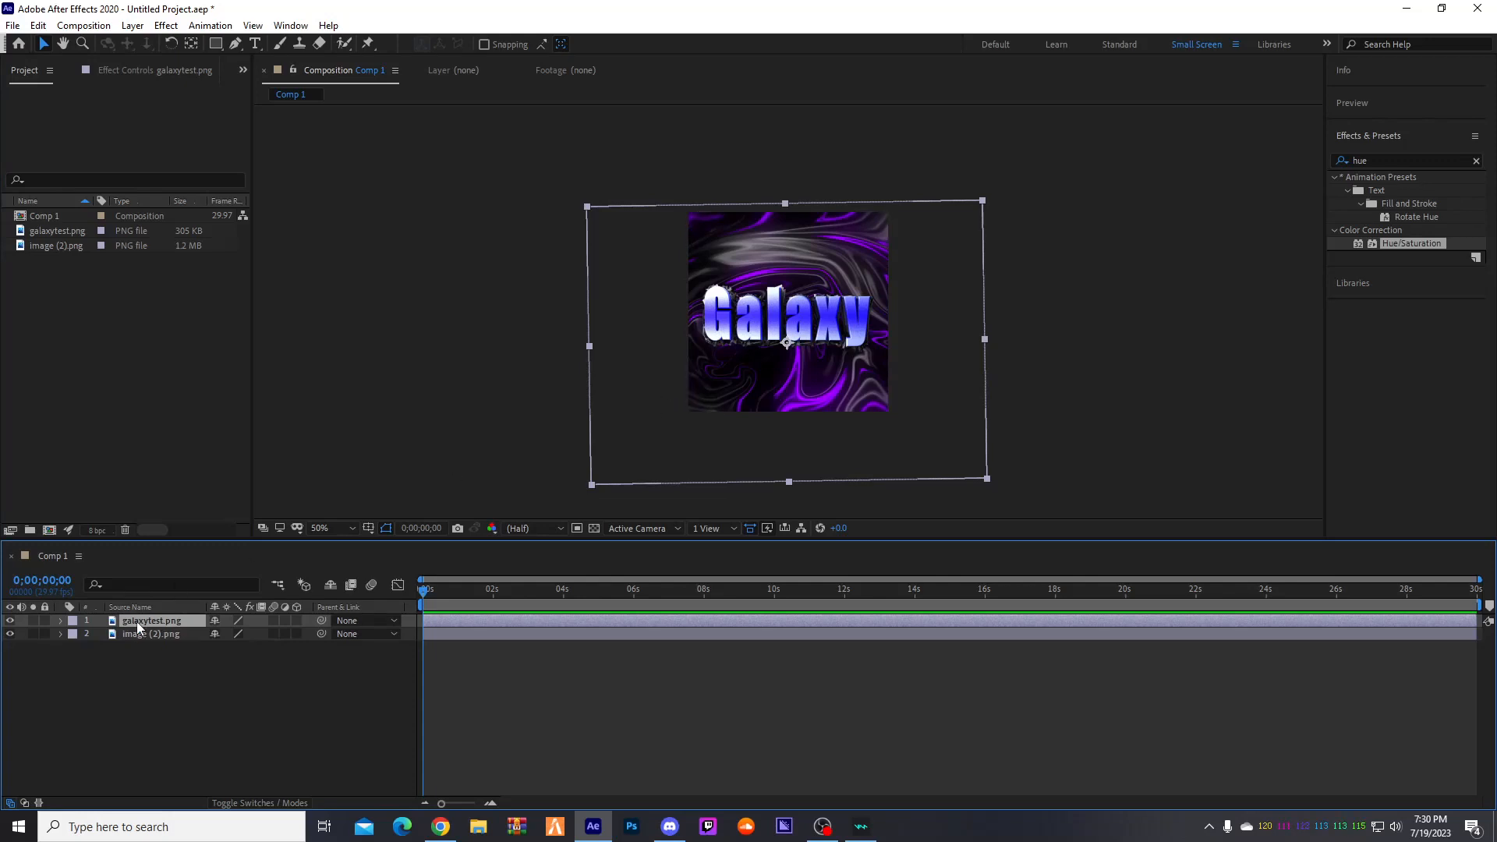
key(ctrl+d)
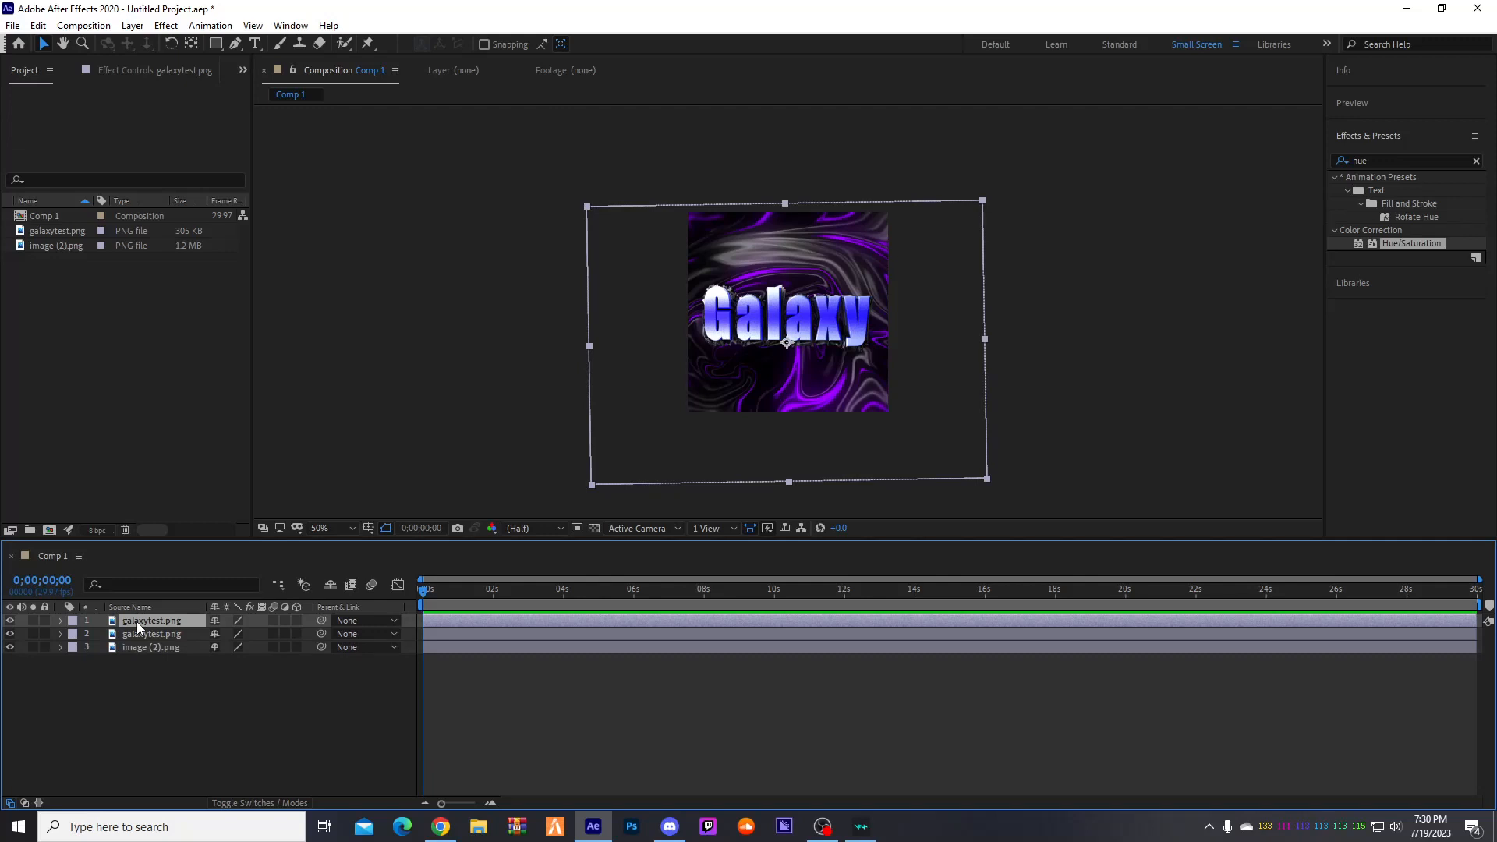
right_click(138, 620)
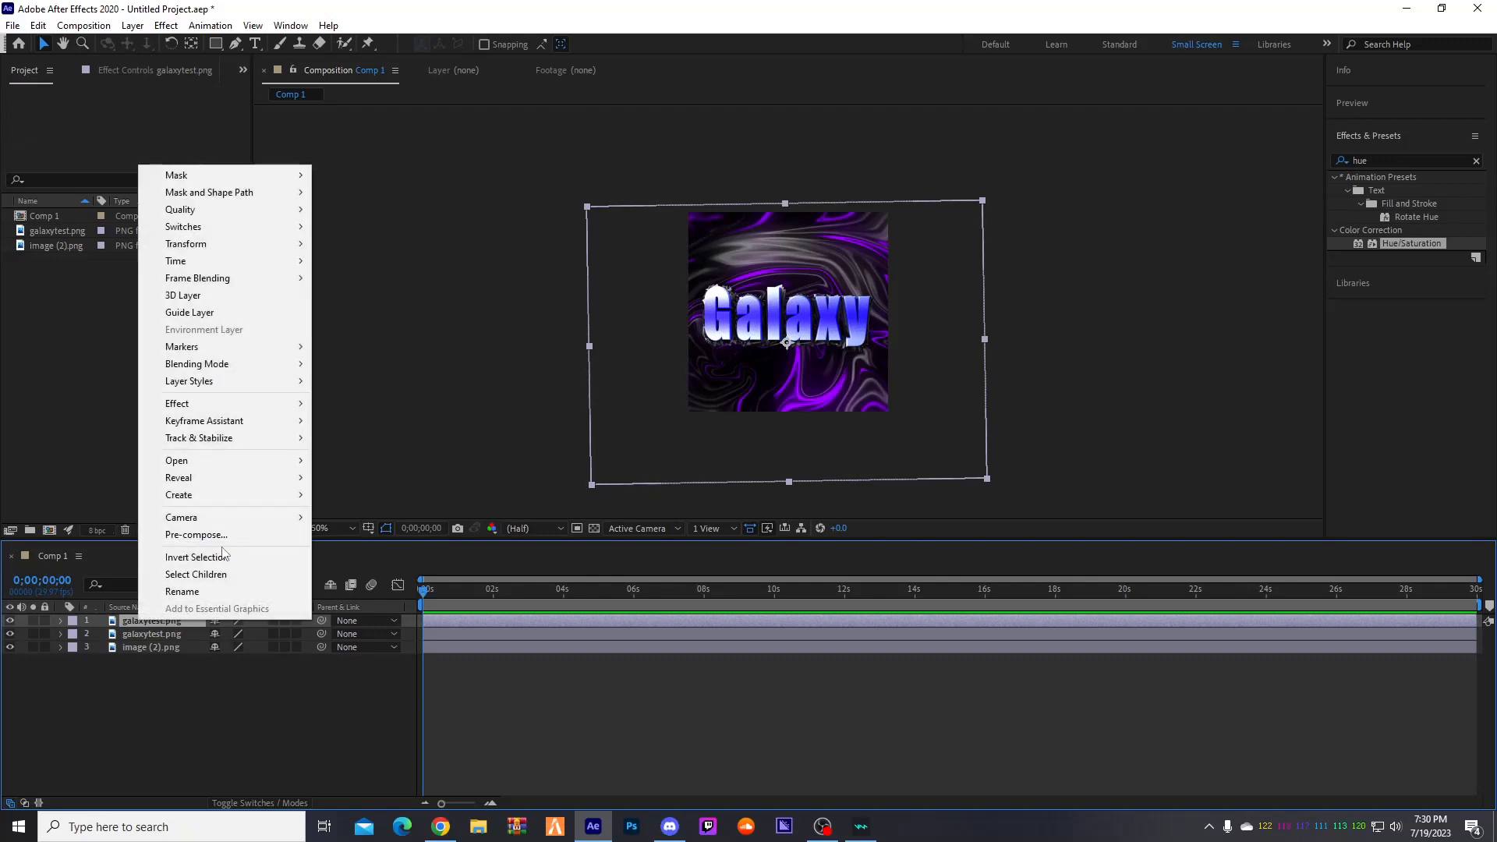
click(187, 527)
click(770, 514)
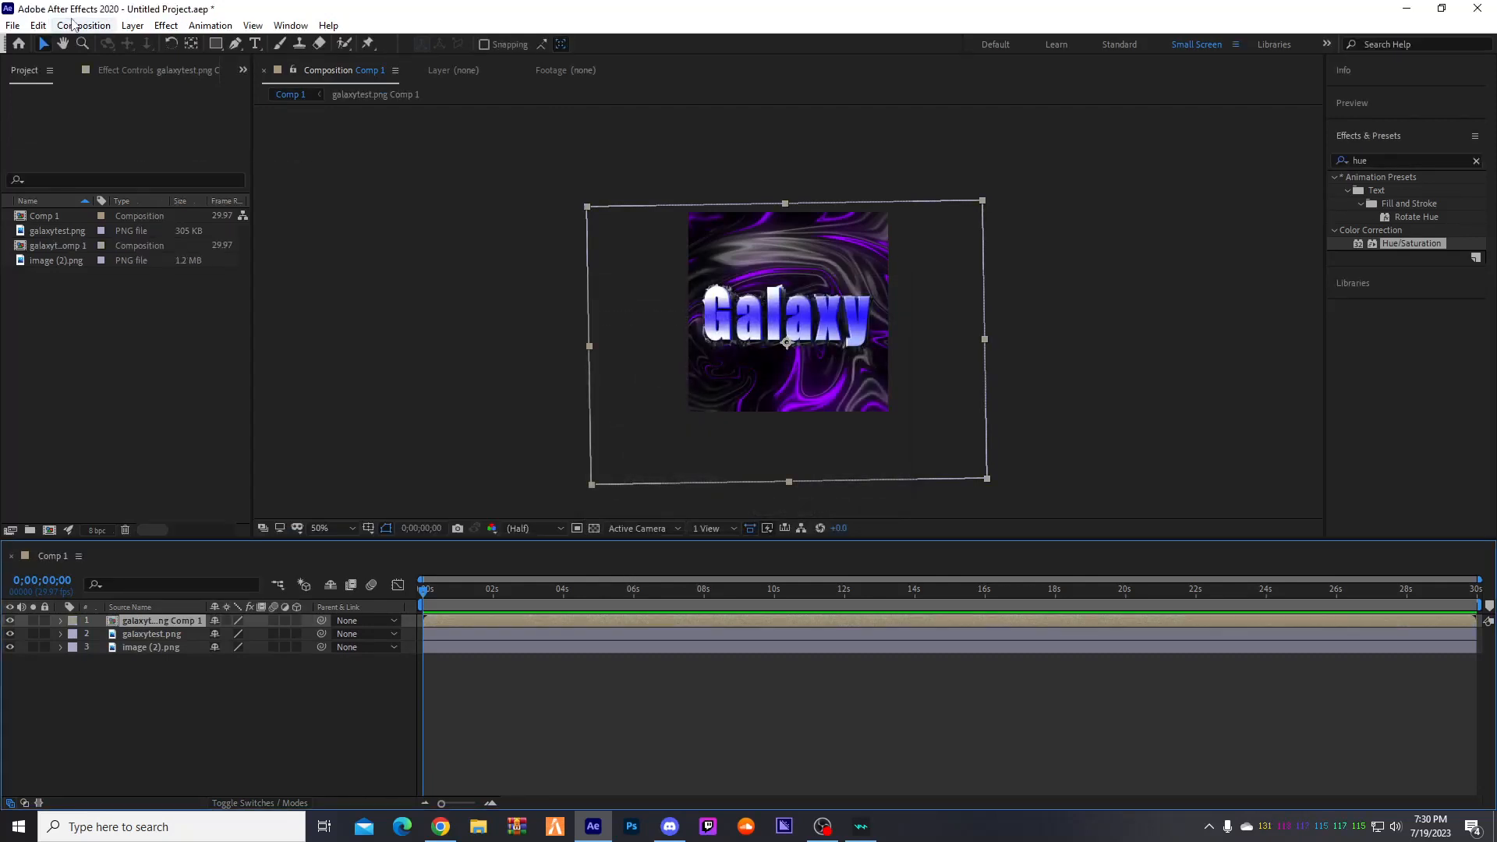
- Auto-trace the pre-composed Galaxy layer to create masks around the text outline
click(134, 27)
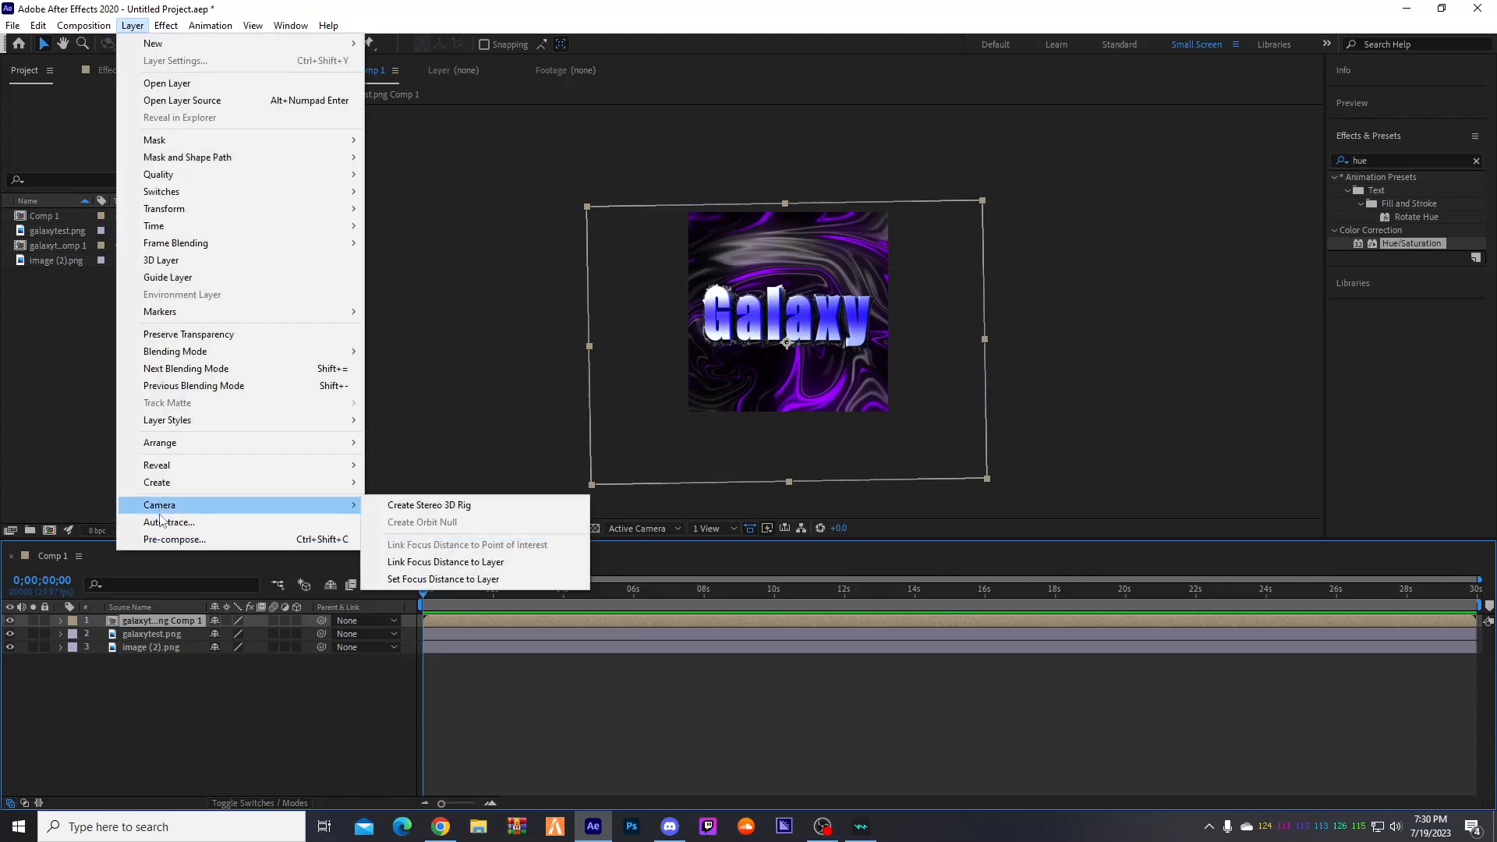
click(168, 521)
click(790, 533)
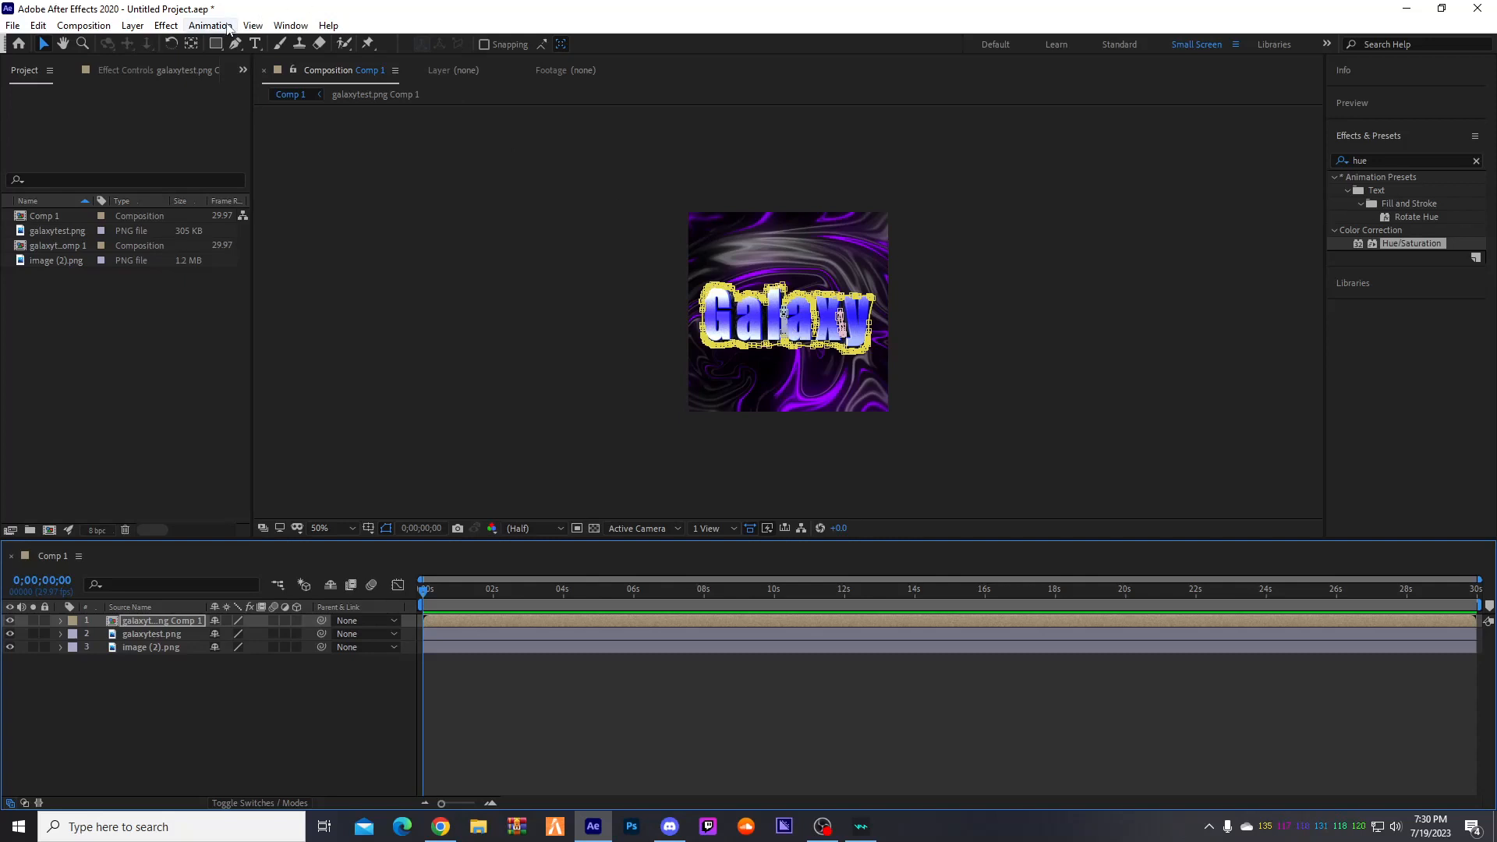
- Apply the Video Copilot Saber effect to the pre-composed Galaxy layer and choose the Electric preset
click(165, 27)
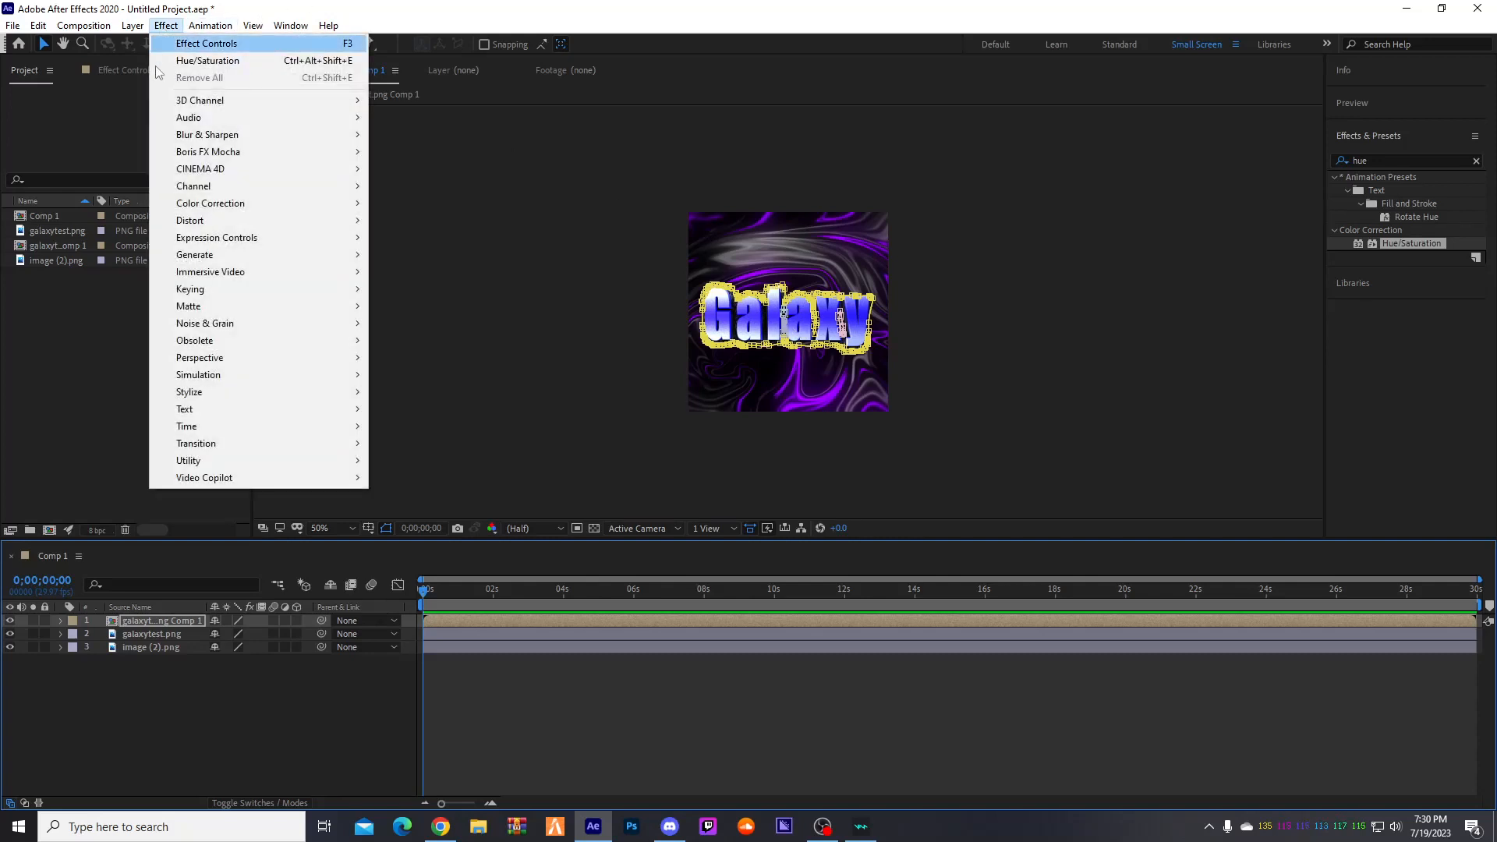
mouse_move(179, 477)
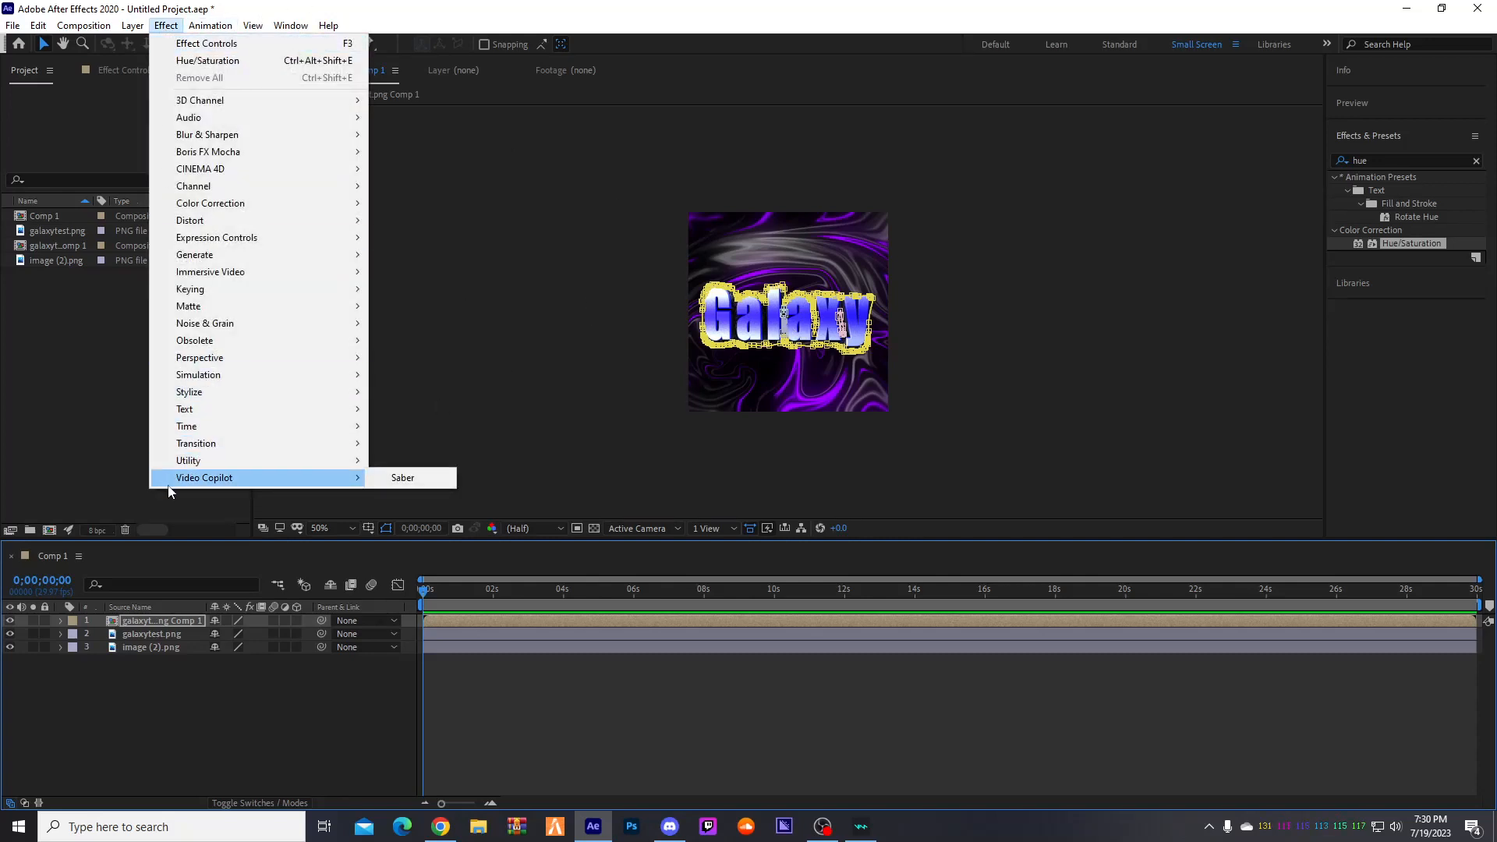
click(404, 477)
click(186, 121)
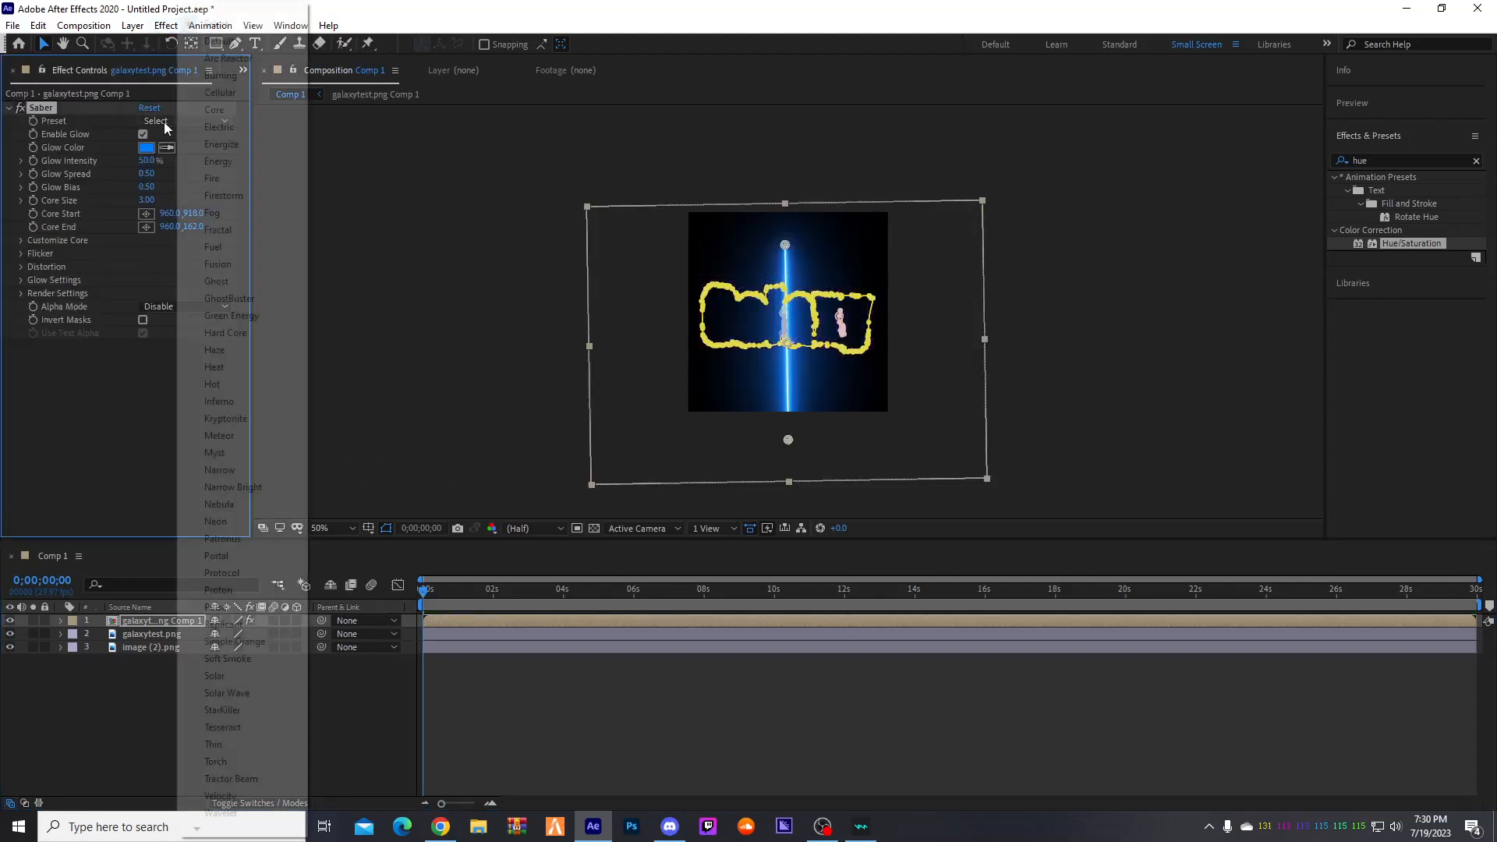
click(239, 129)
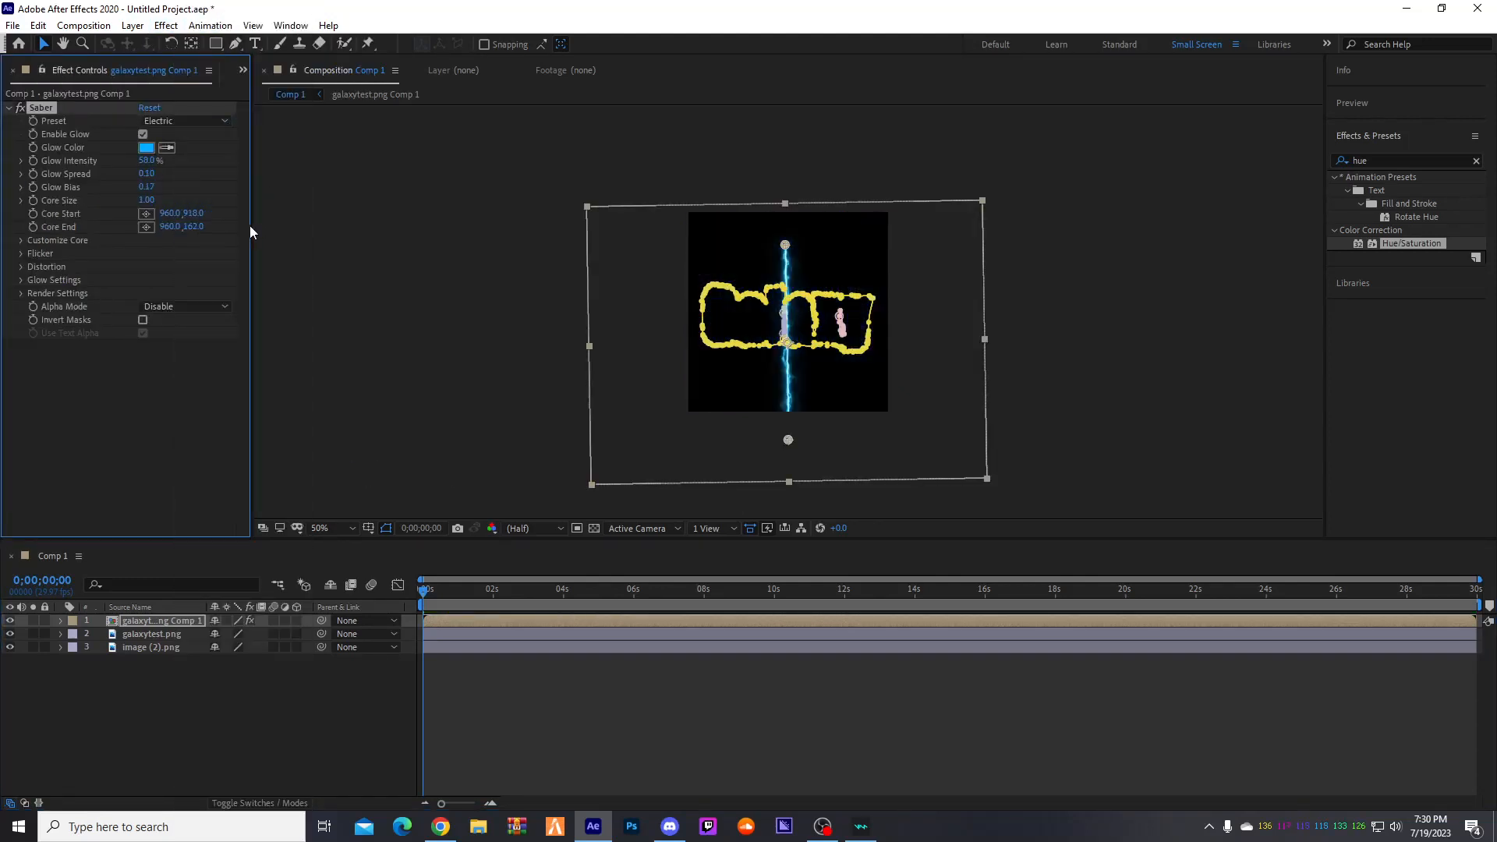
- Set the Saber glow color to purple, AE01FF
click(146, 147)
drag(784, 400, 780, 358)
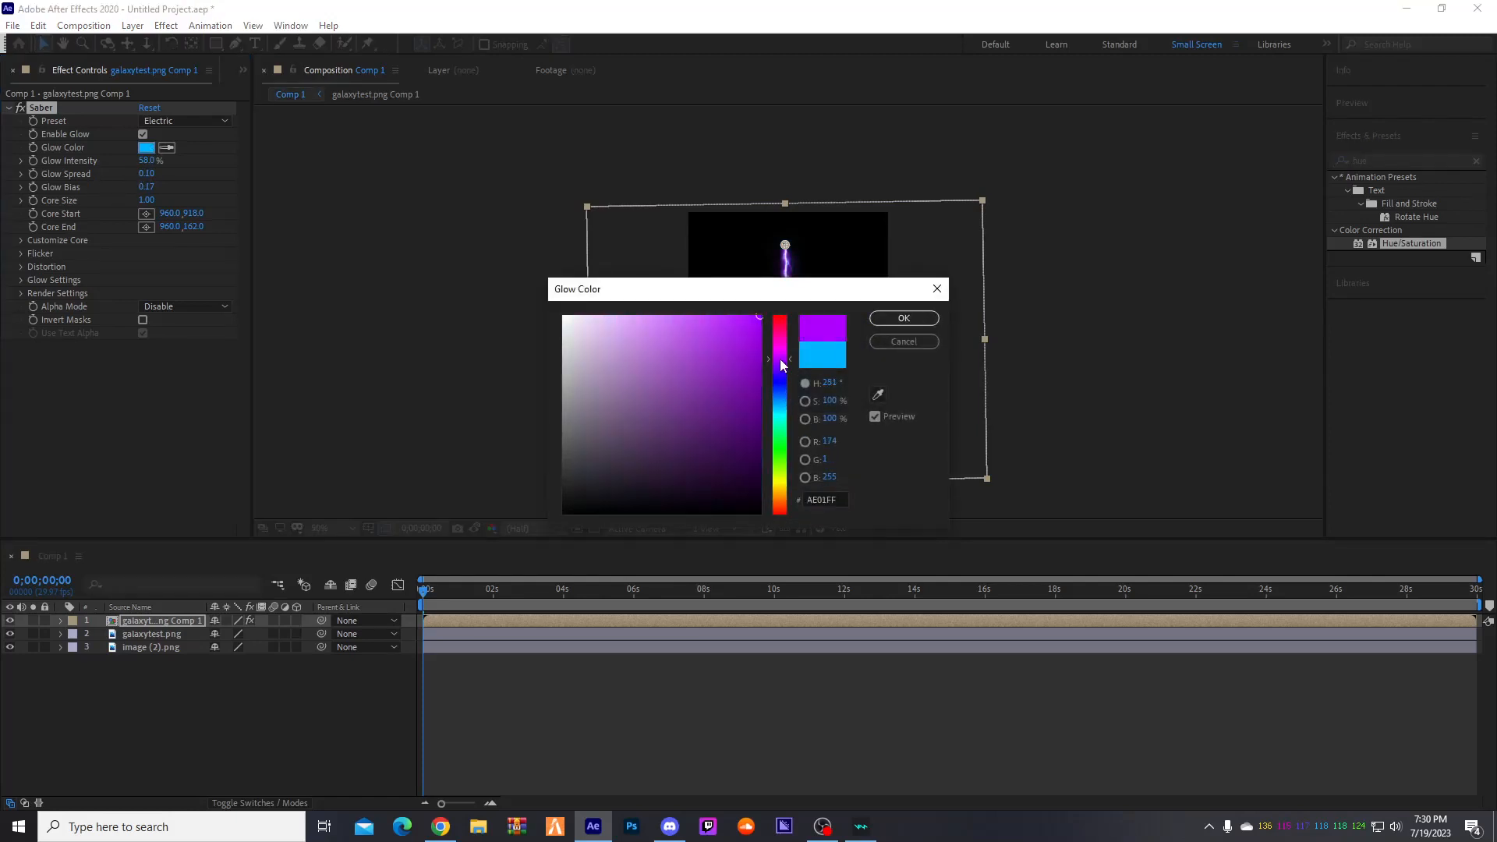
click(902, 318)
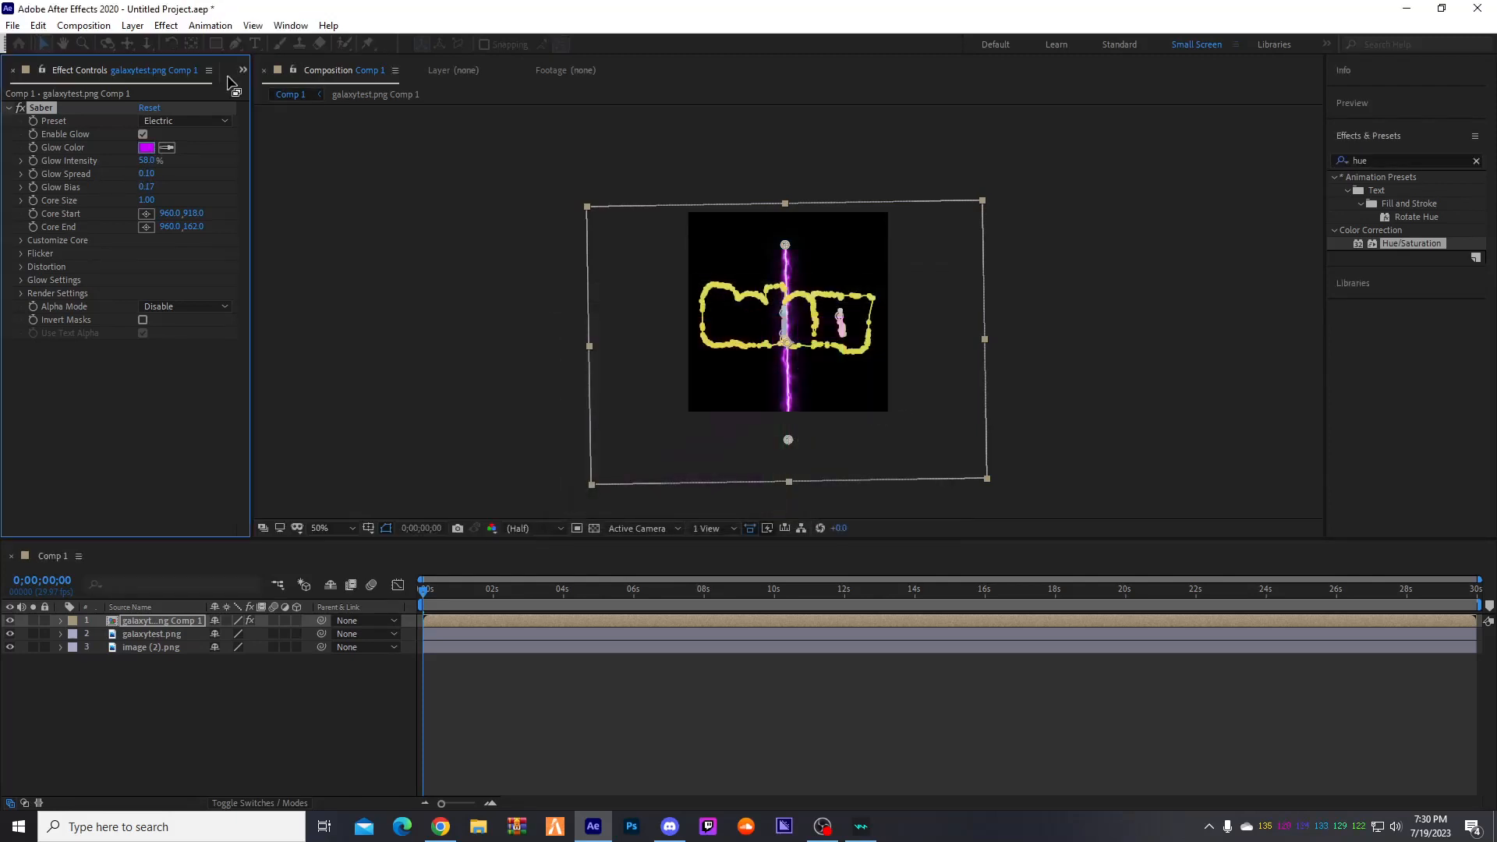
click(168, 26)
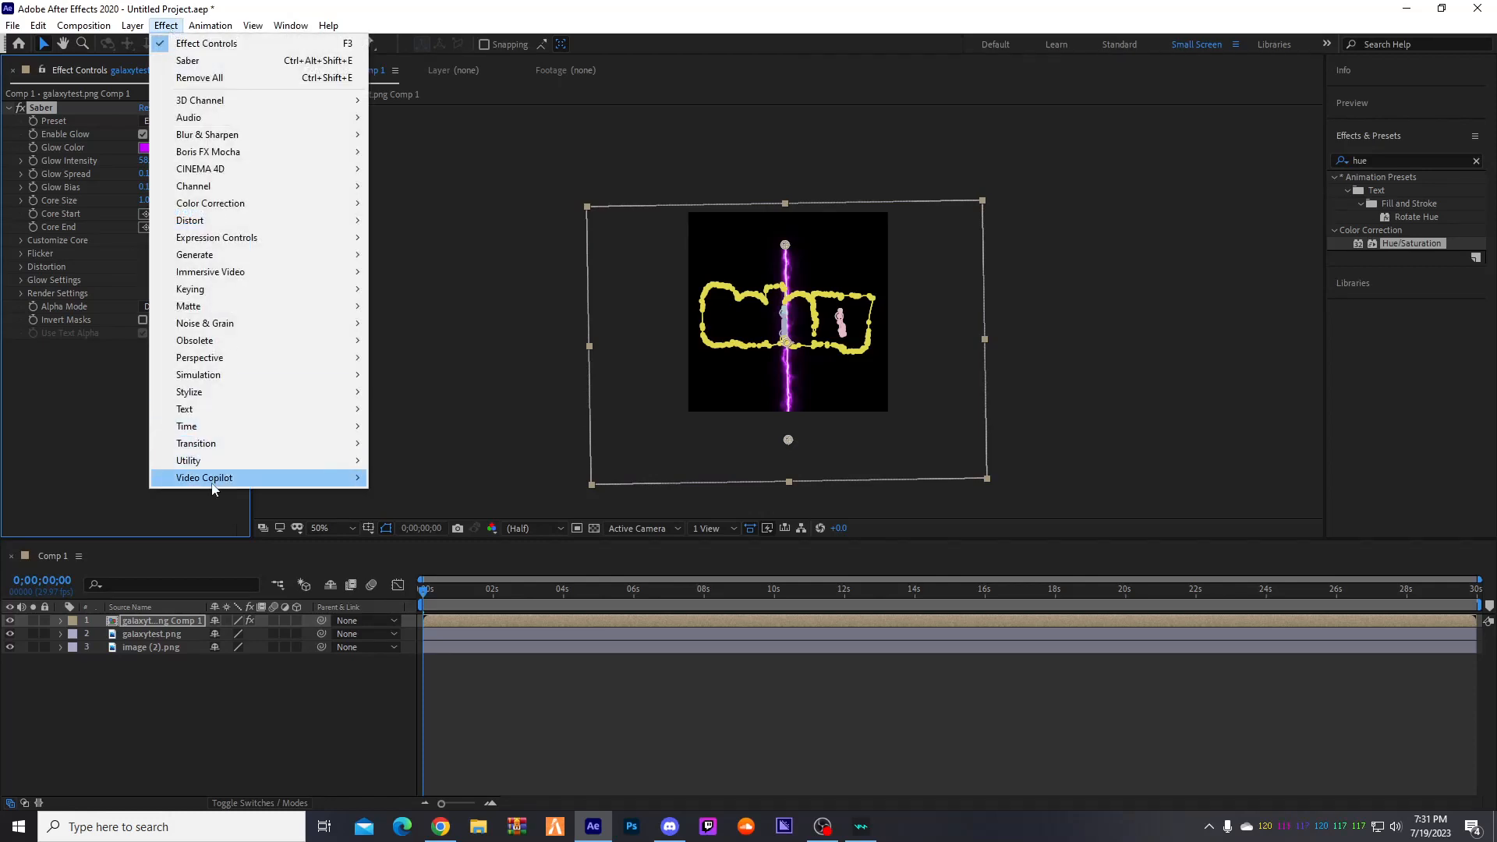
click(109, 427)
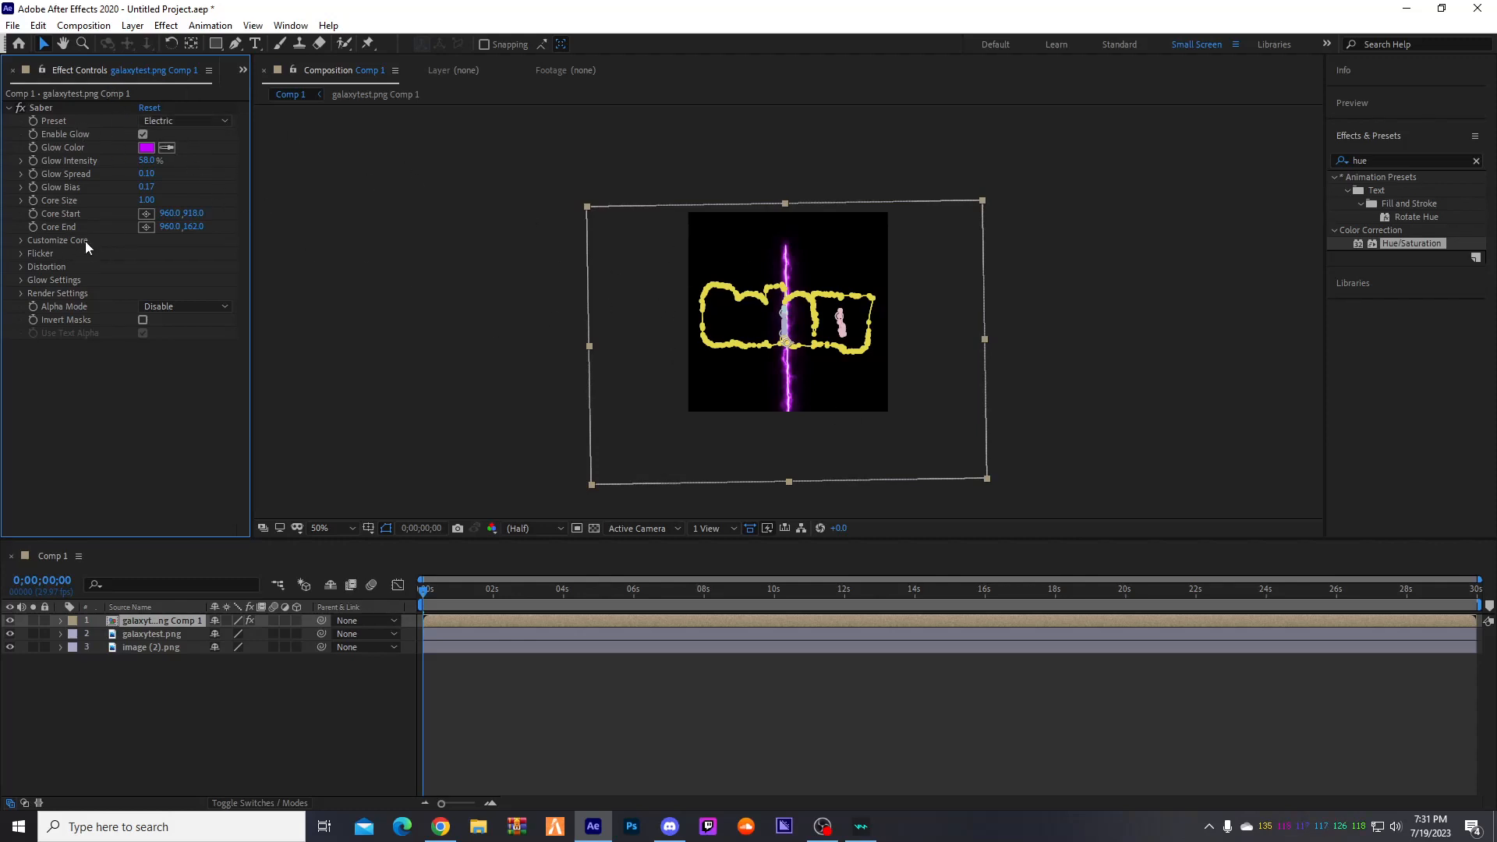
- Customize the Saber core with core type Layer Masks, End Size 0% and End Offset 50%
click(21, 240)
click(151, 255)
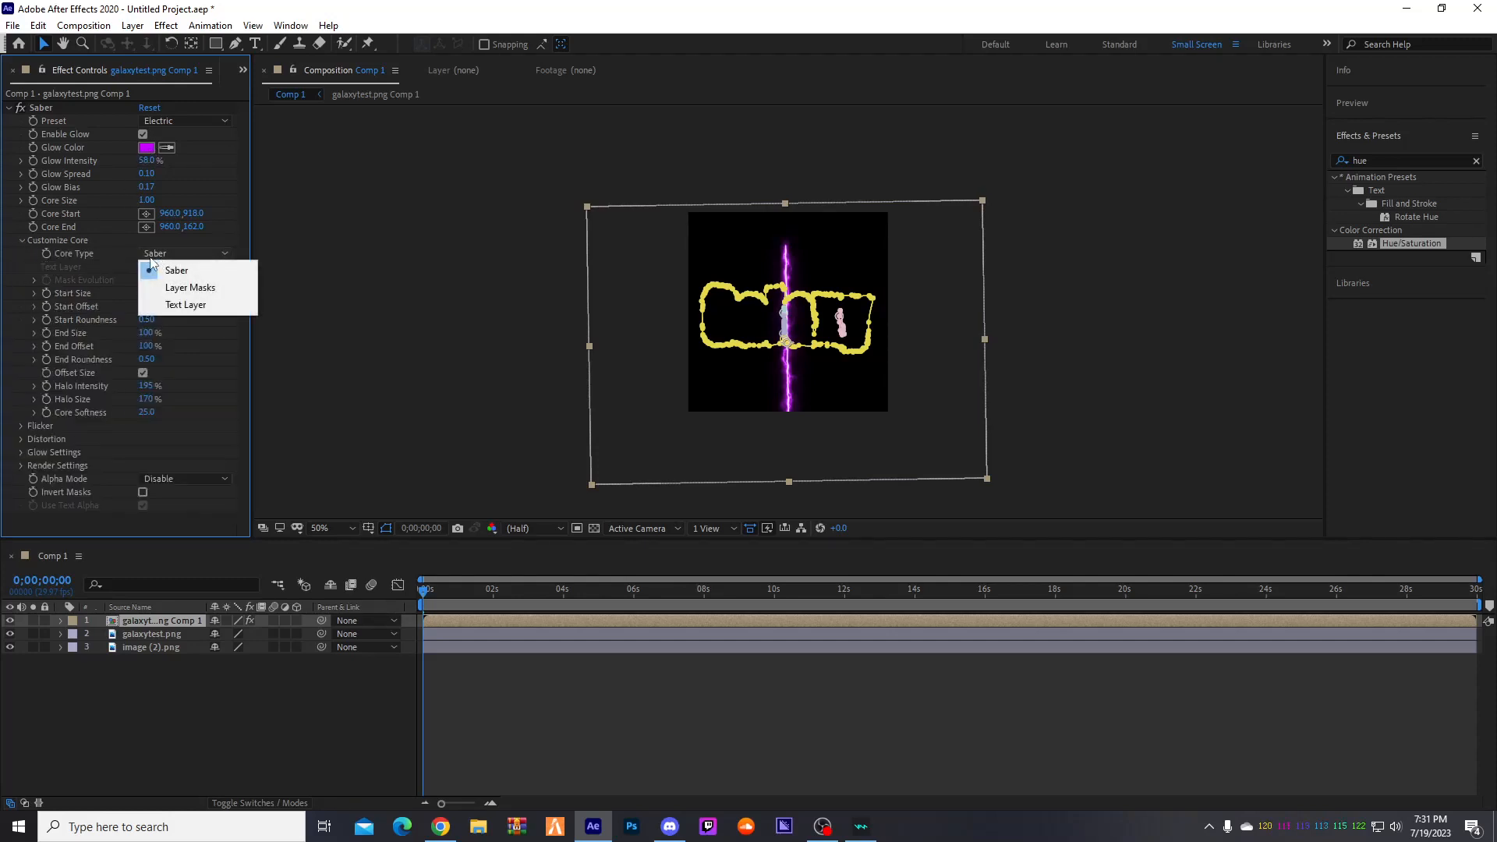
click(156, 287)
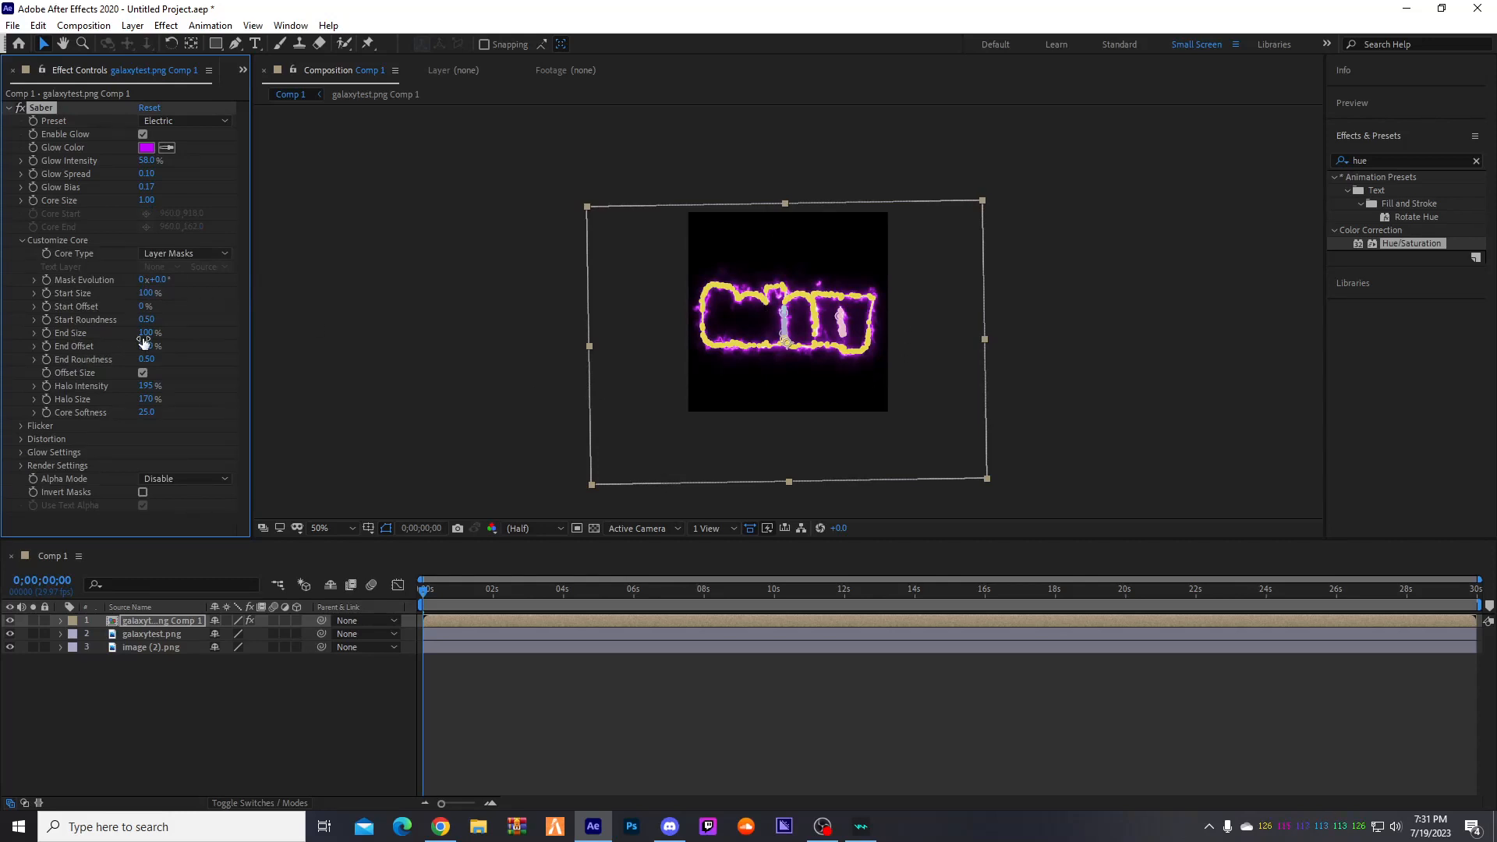
mouse_move(143, 341)
mouse_down()
mouse_move(87, 329)
mouse_move(151, 352)
mouse_up()
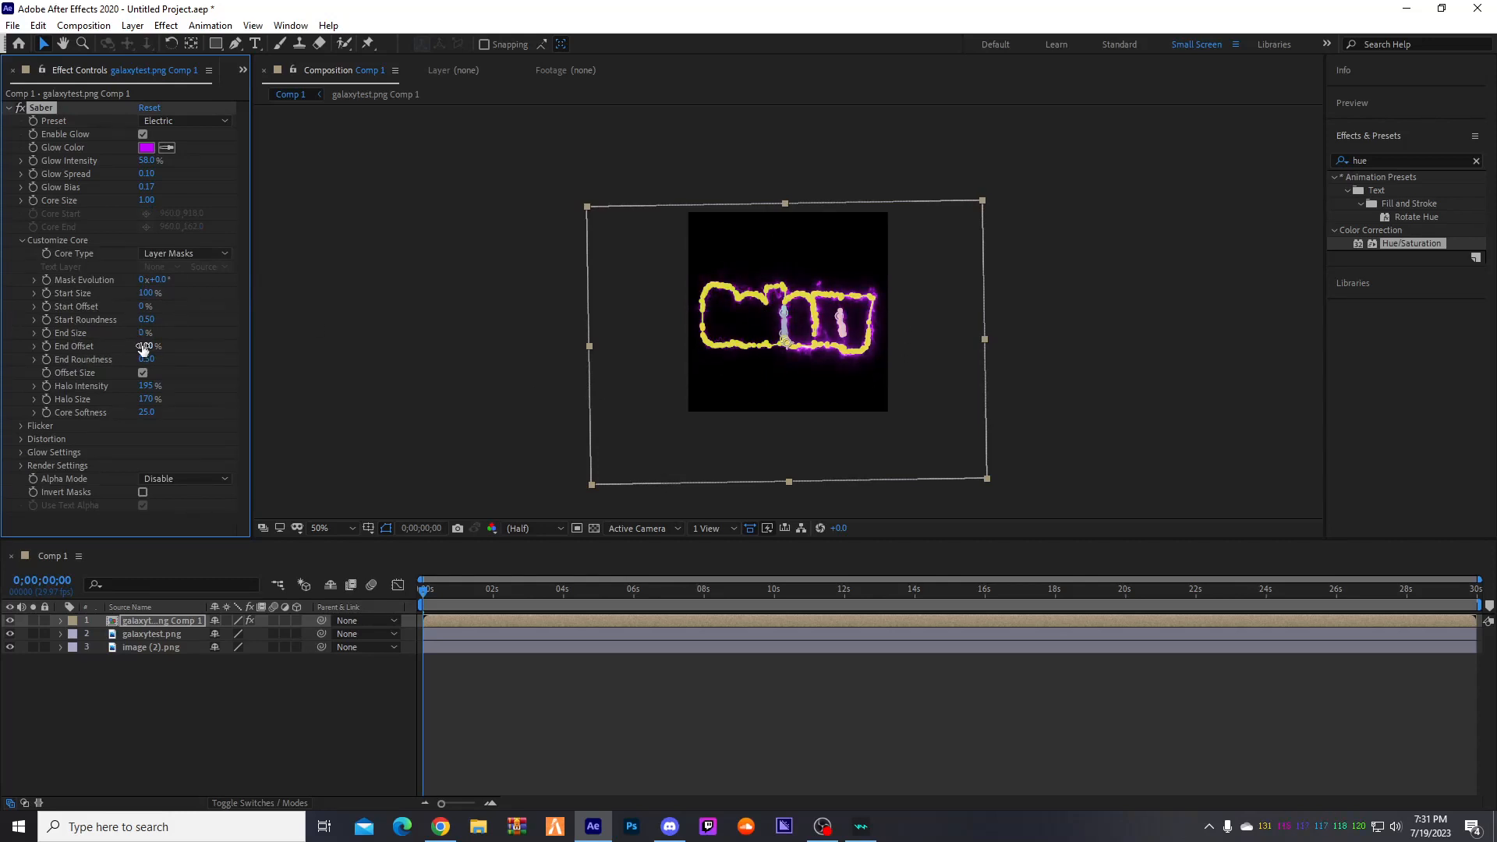
click(145, 347)
text(50)
key(Return)
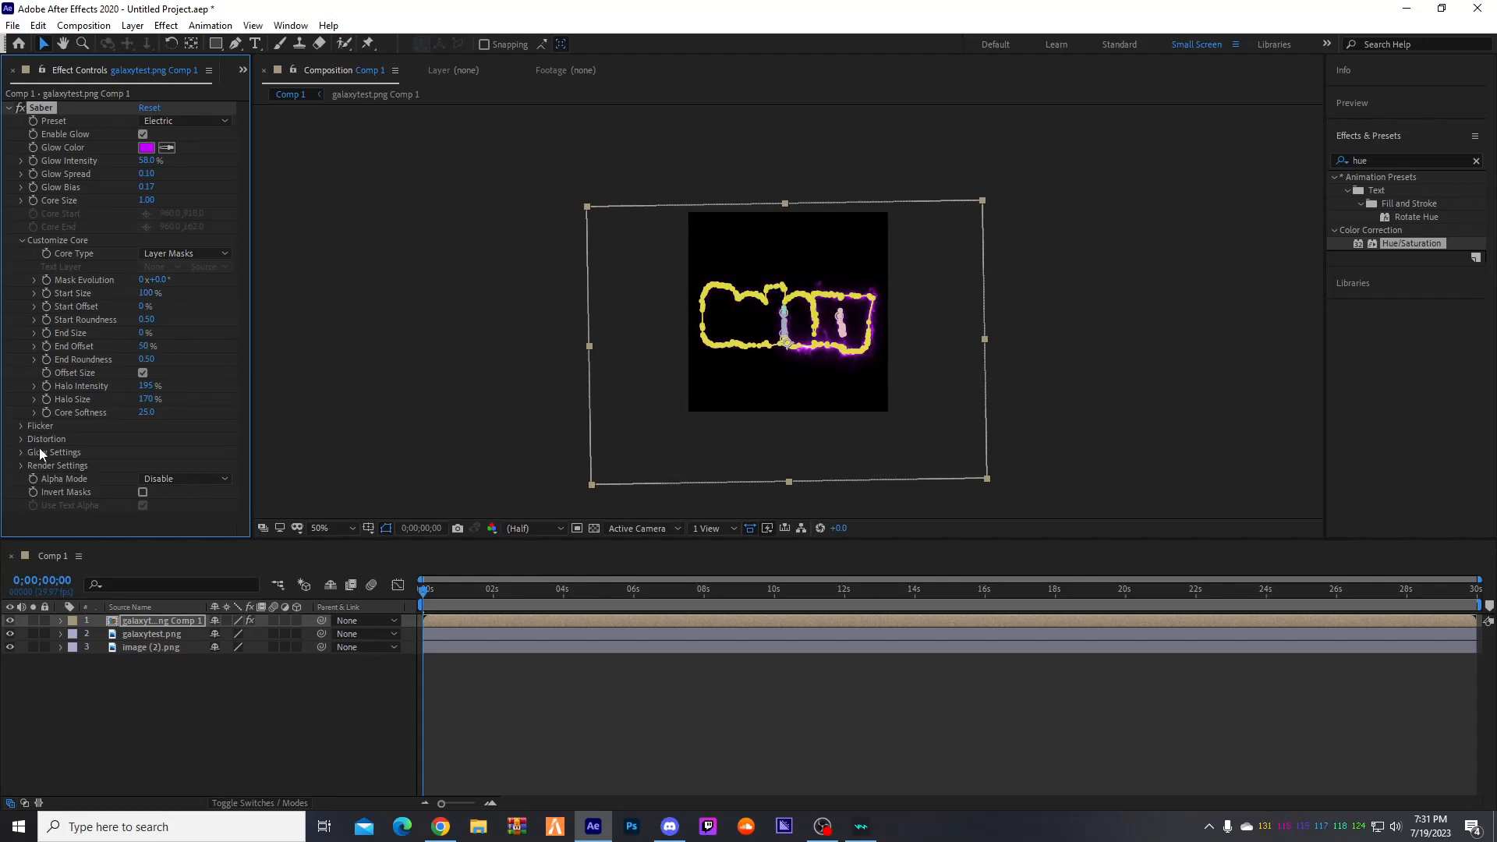
- Set Saber's Composite Settings to Transparent in its render settings and preview the animation from the start
click(21, 465)
scroll(132, 483, down, 3)
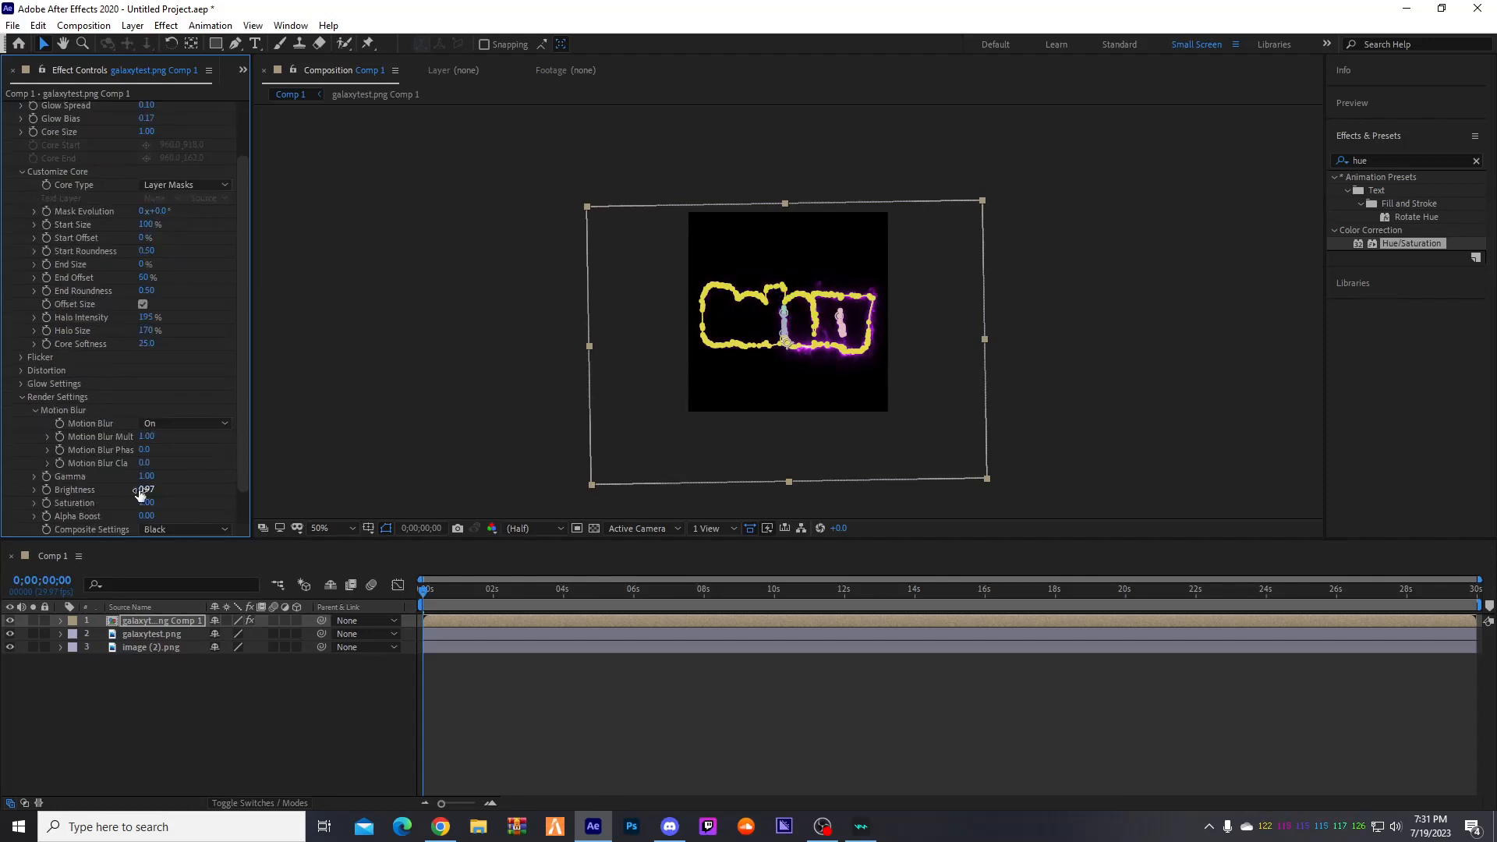
click(159, 491)
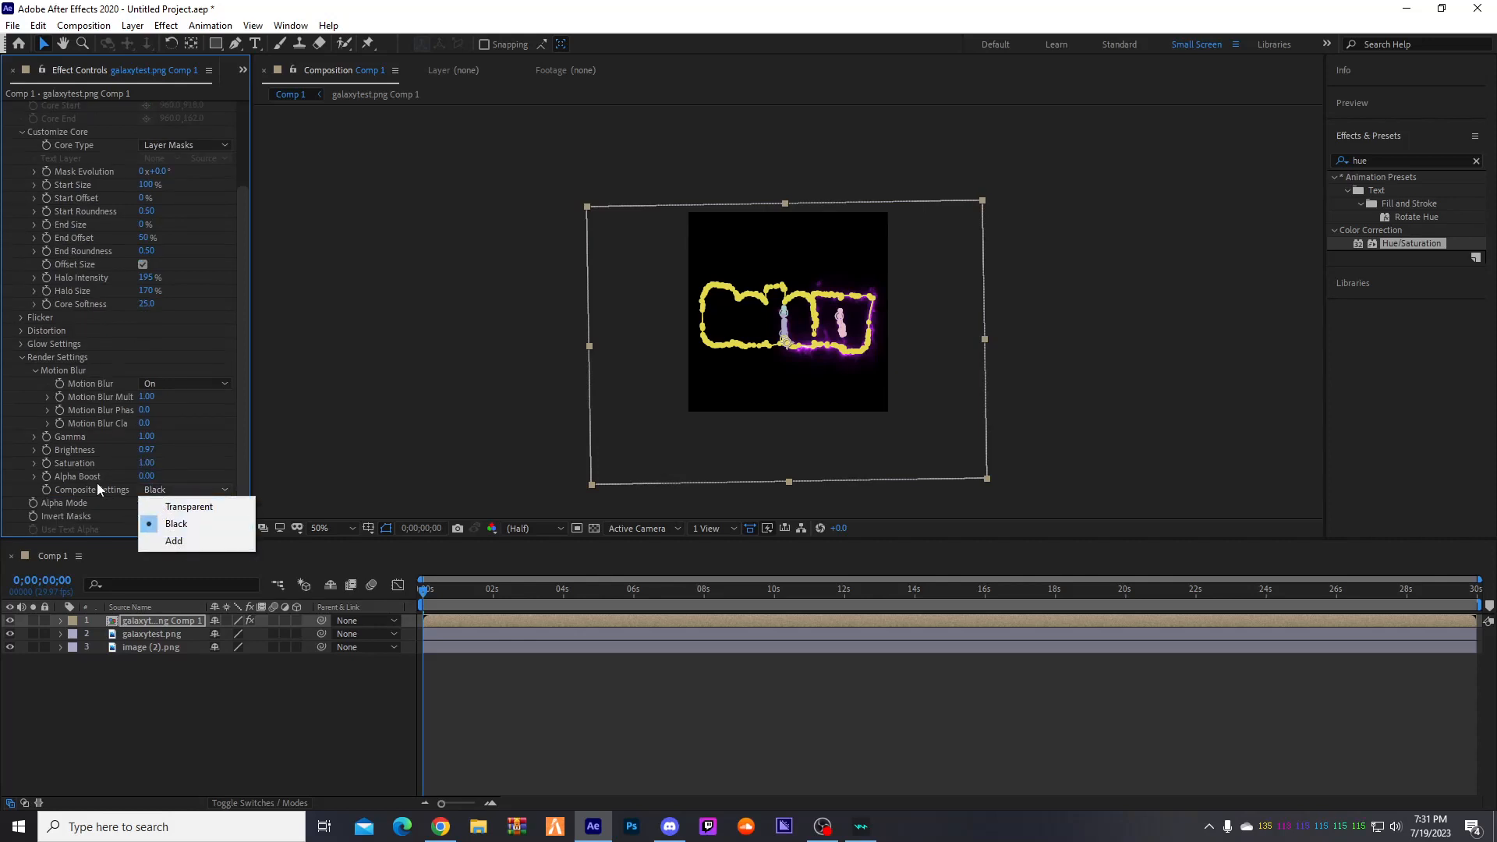
click(168, 508)
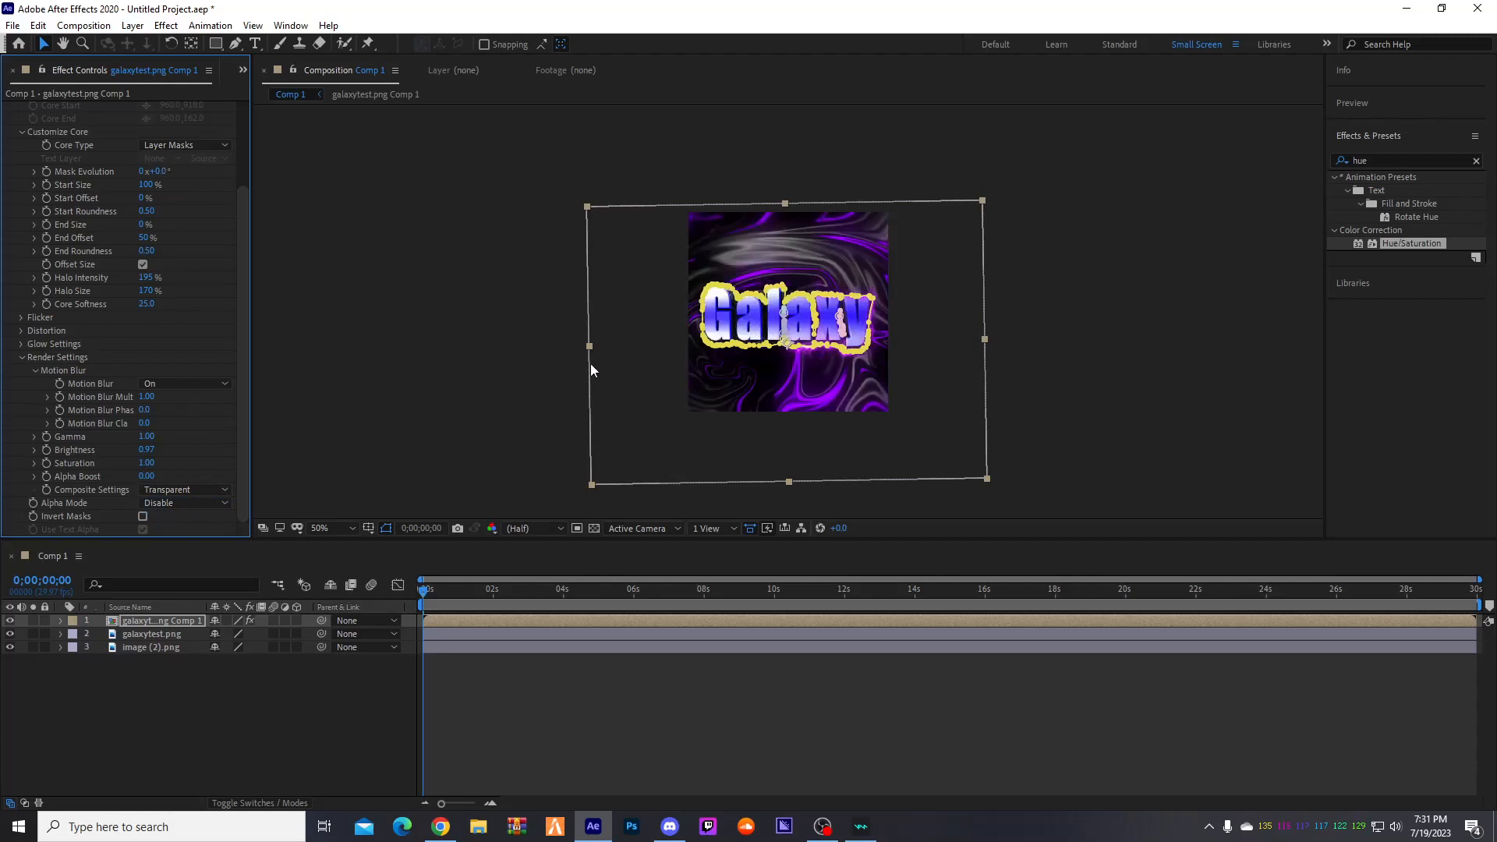
scroll(115, 201, up, 2)
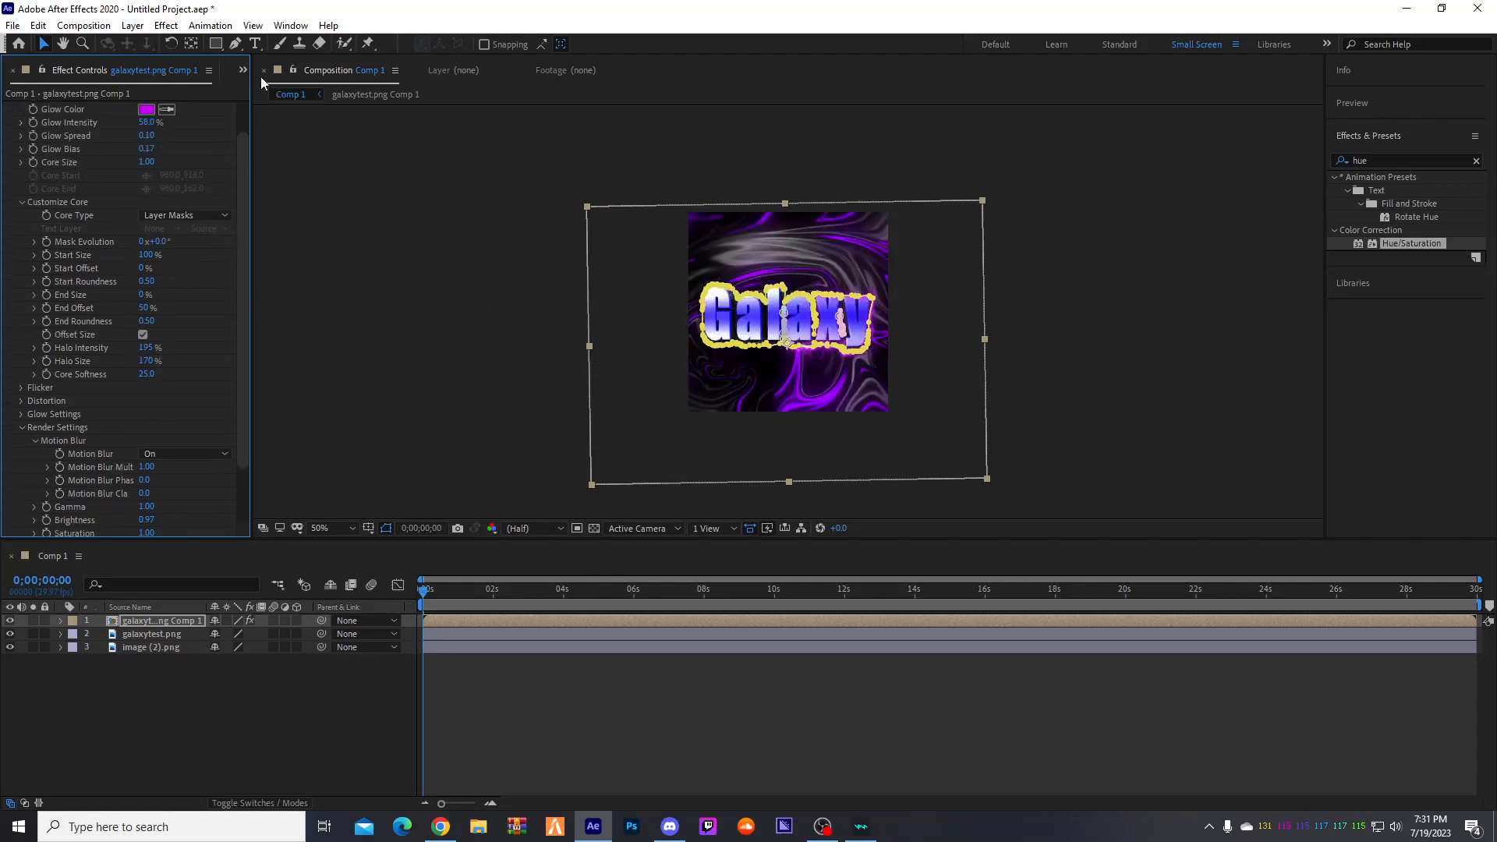
key(space)
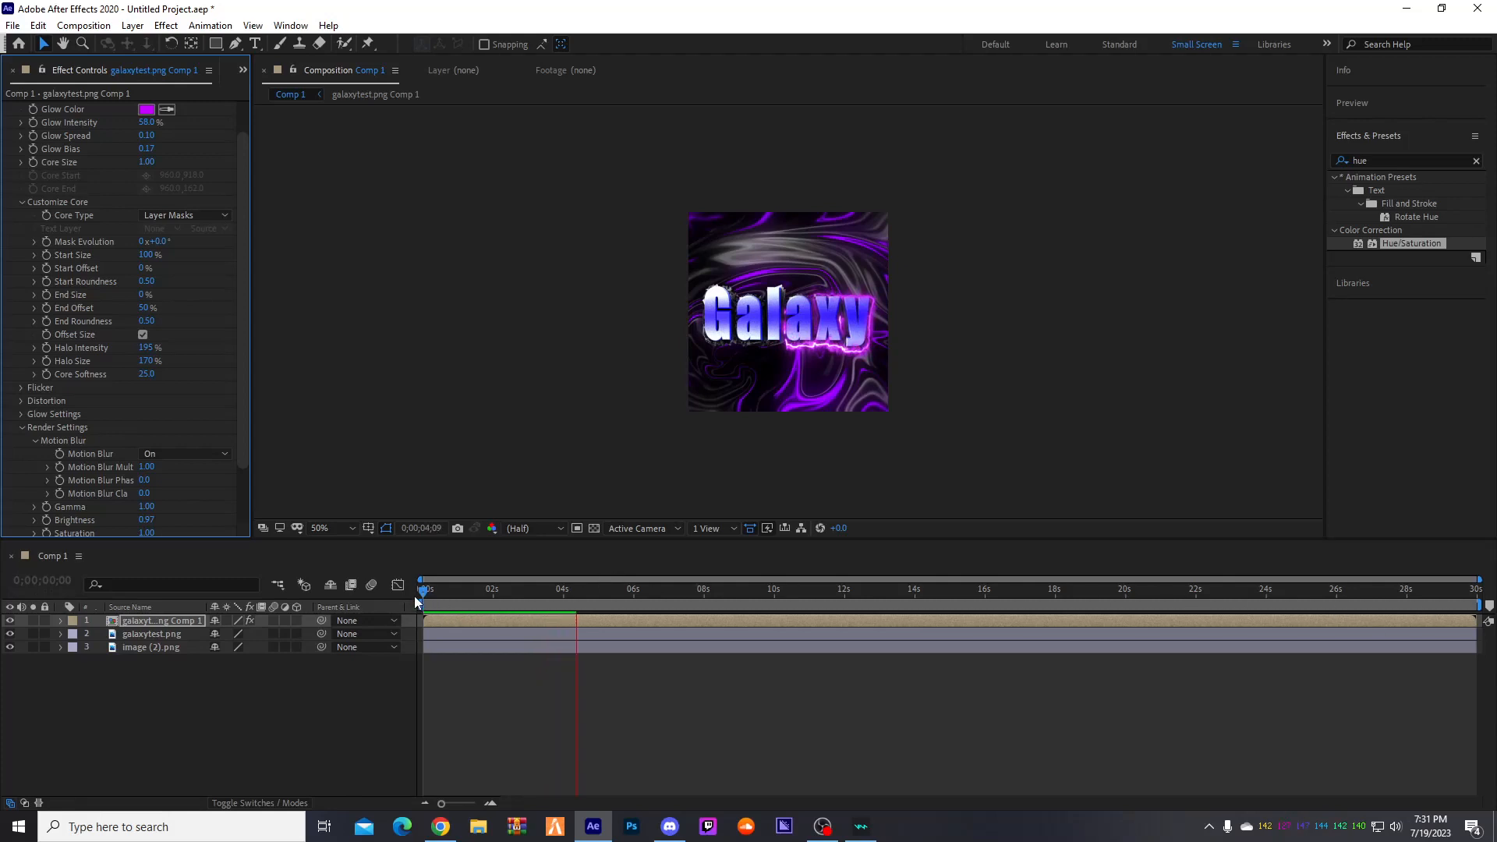
click(443, 594)
key(Home)
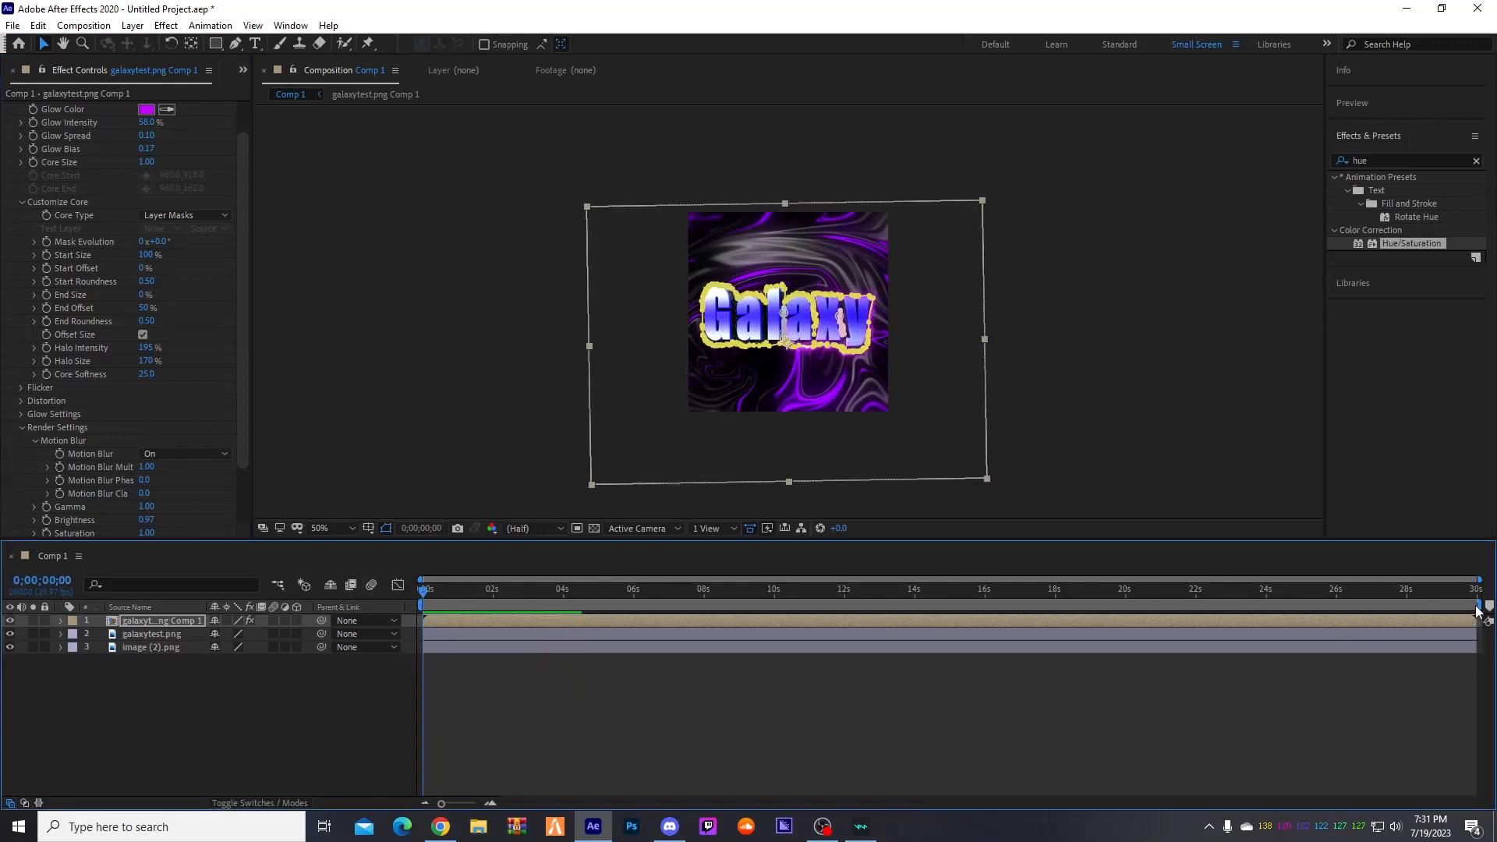
- Shorten the Comp 1 work area to end at 3 seconds
mouse_move(1479, 605)
mouse_down()
mouse_move(513, 601)
mouse_move(535, 604)
mouse_up()
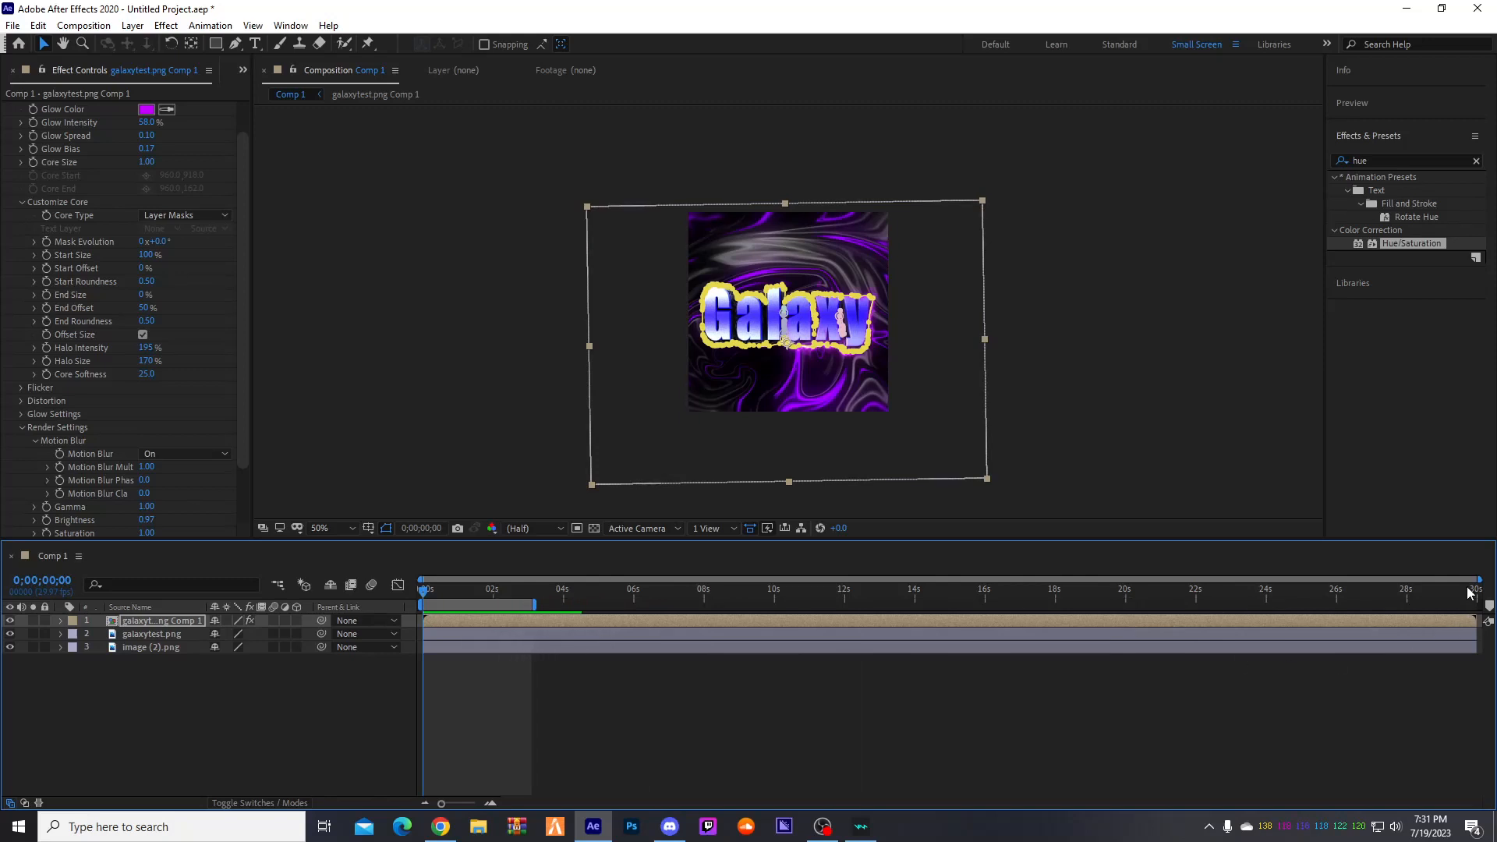
drag(1478, 581, 700, 555)
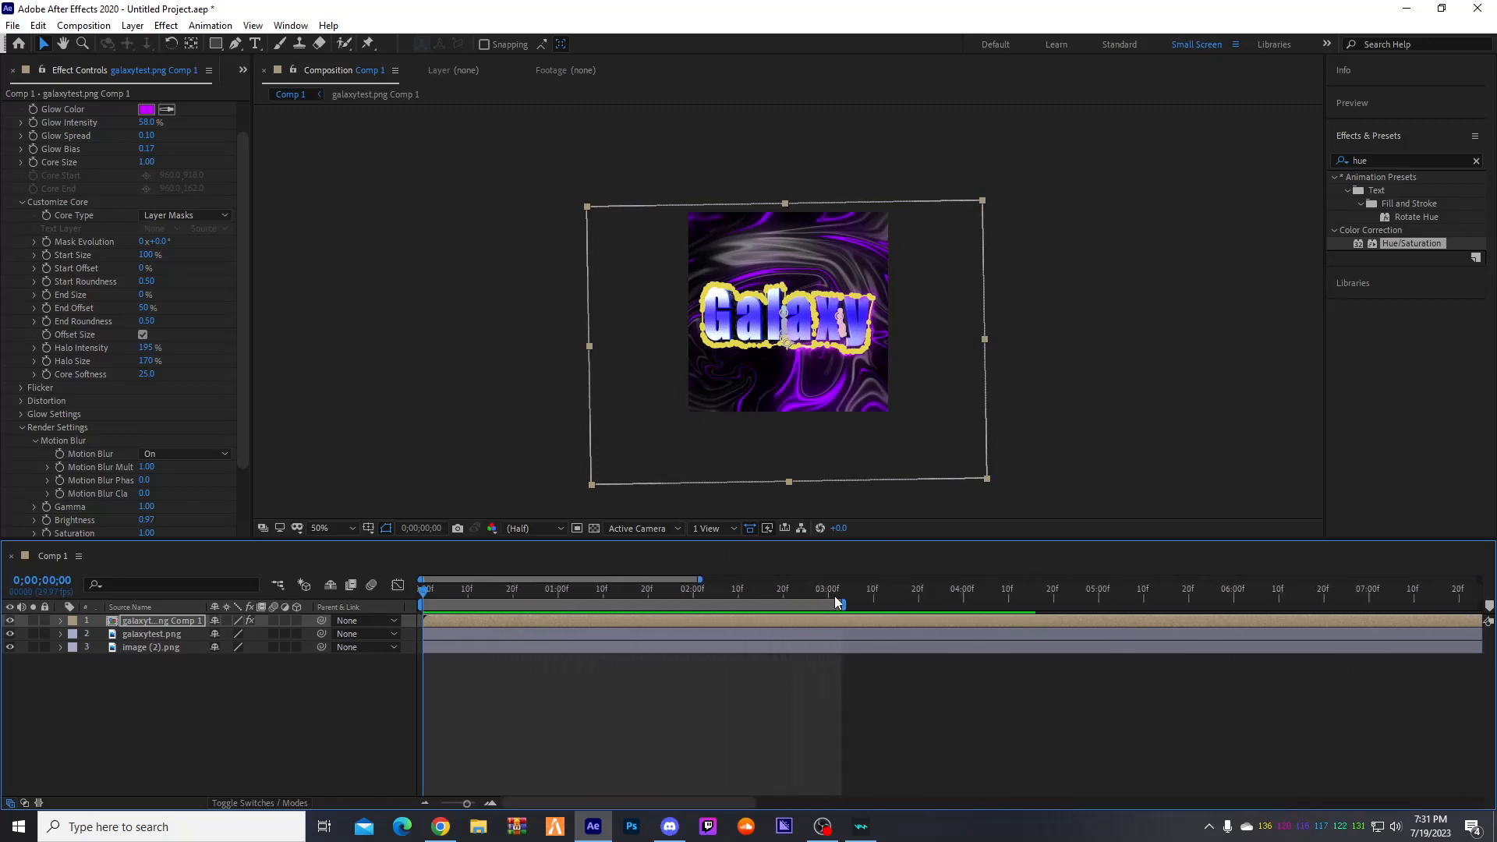
drag(846, 602, 834, 602)
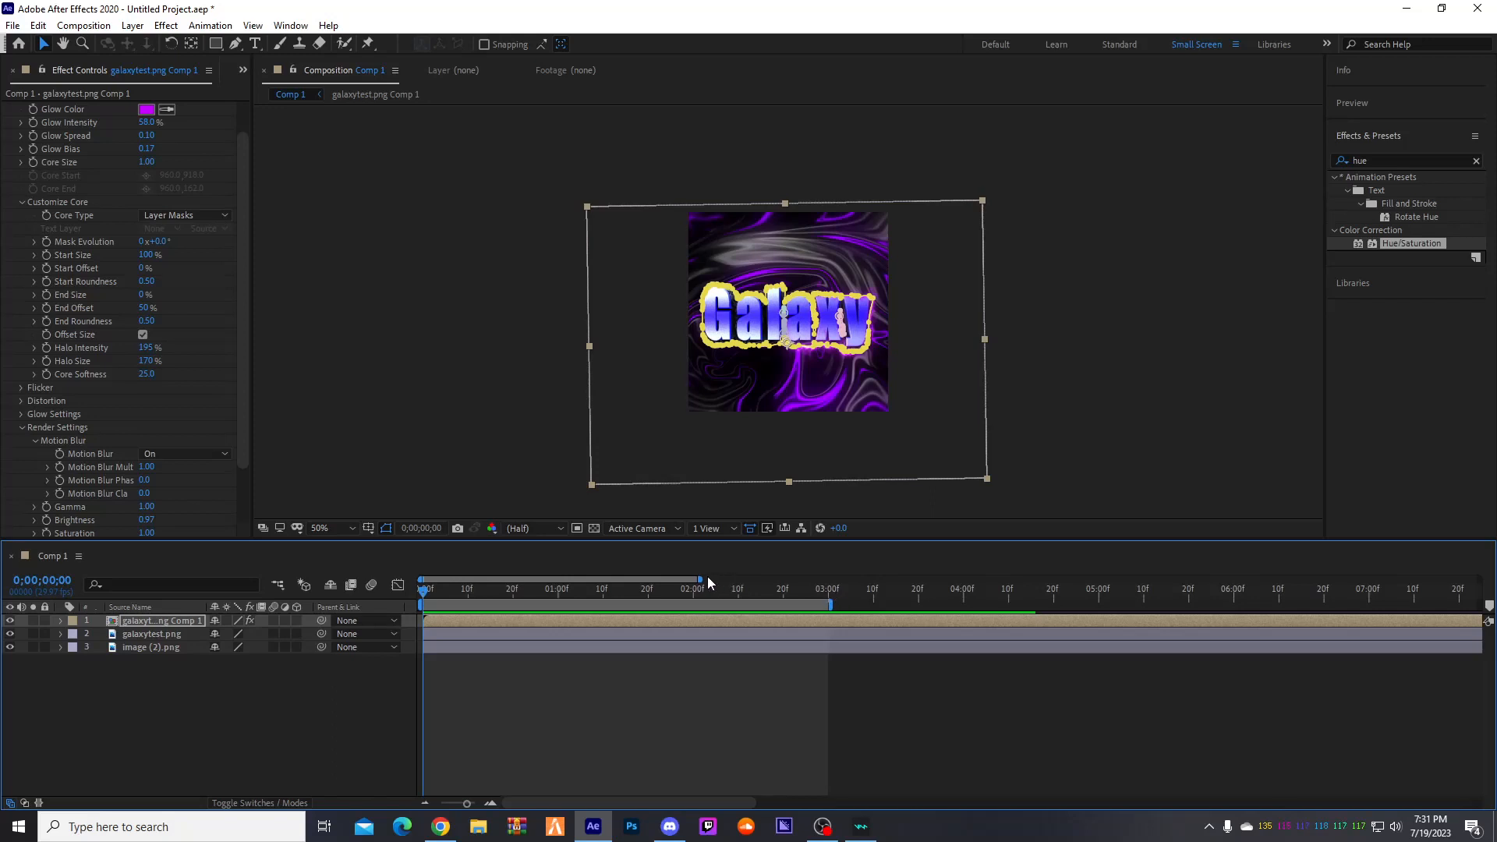
drag(698, 578, 560, 570)
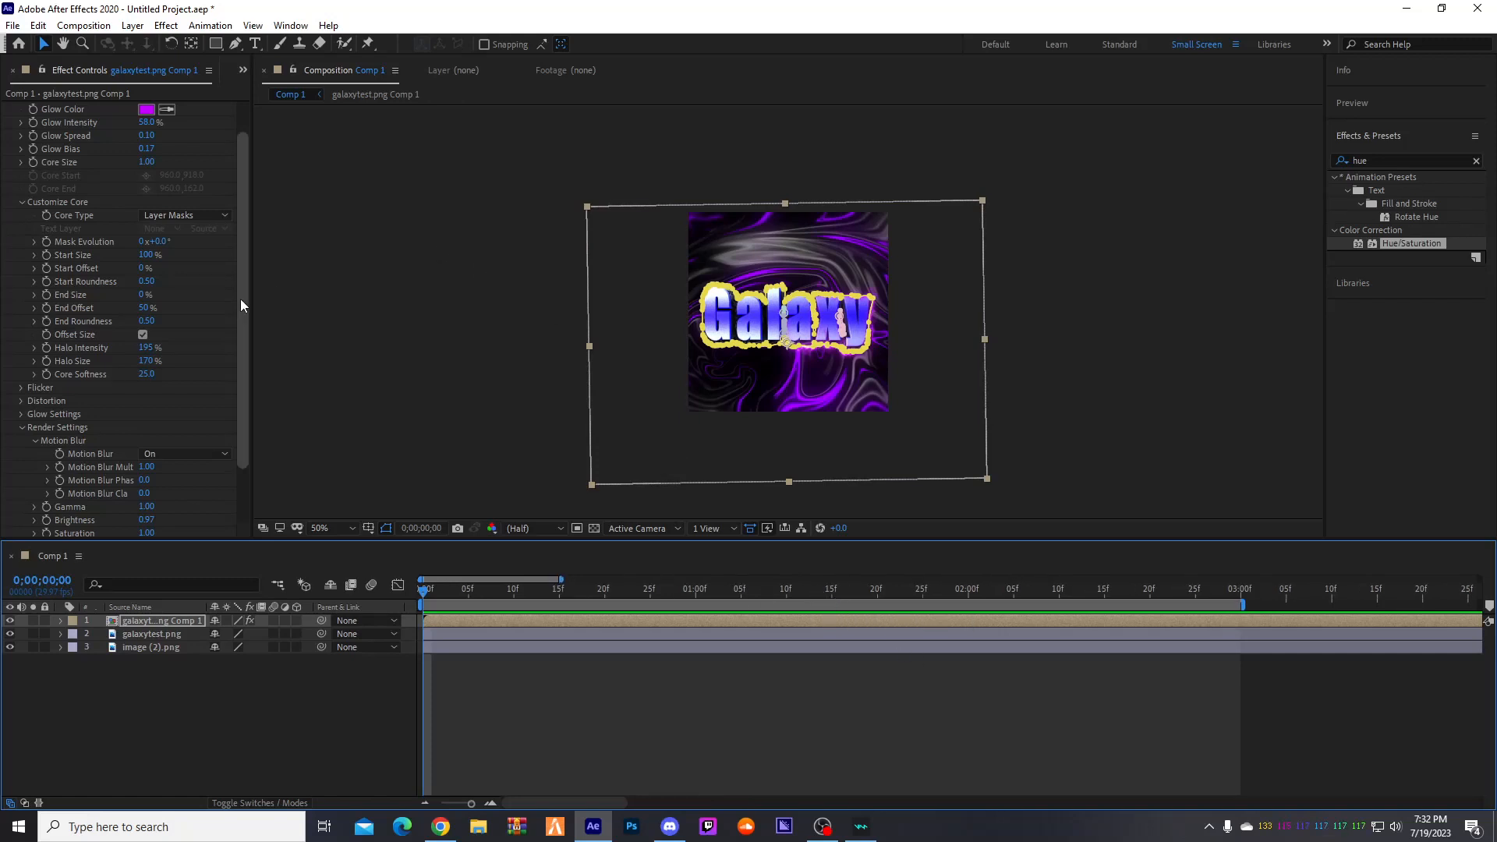
- Enable keyframing for Saber's Mask Evolution at the start of the Comp 1 timeline
click(43, 241)
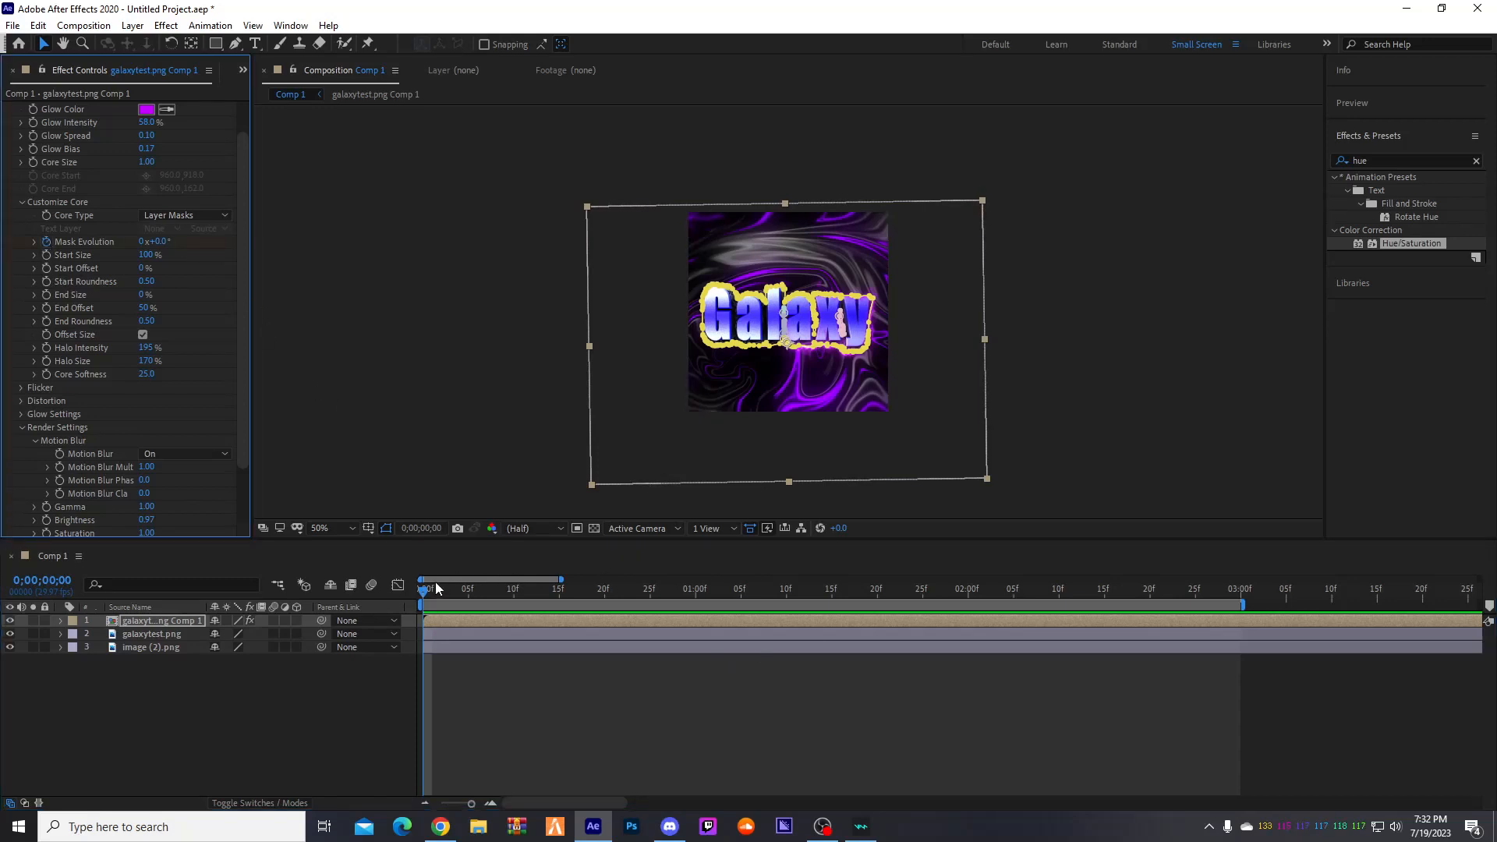
drag(425, 594, 832, 594)
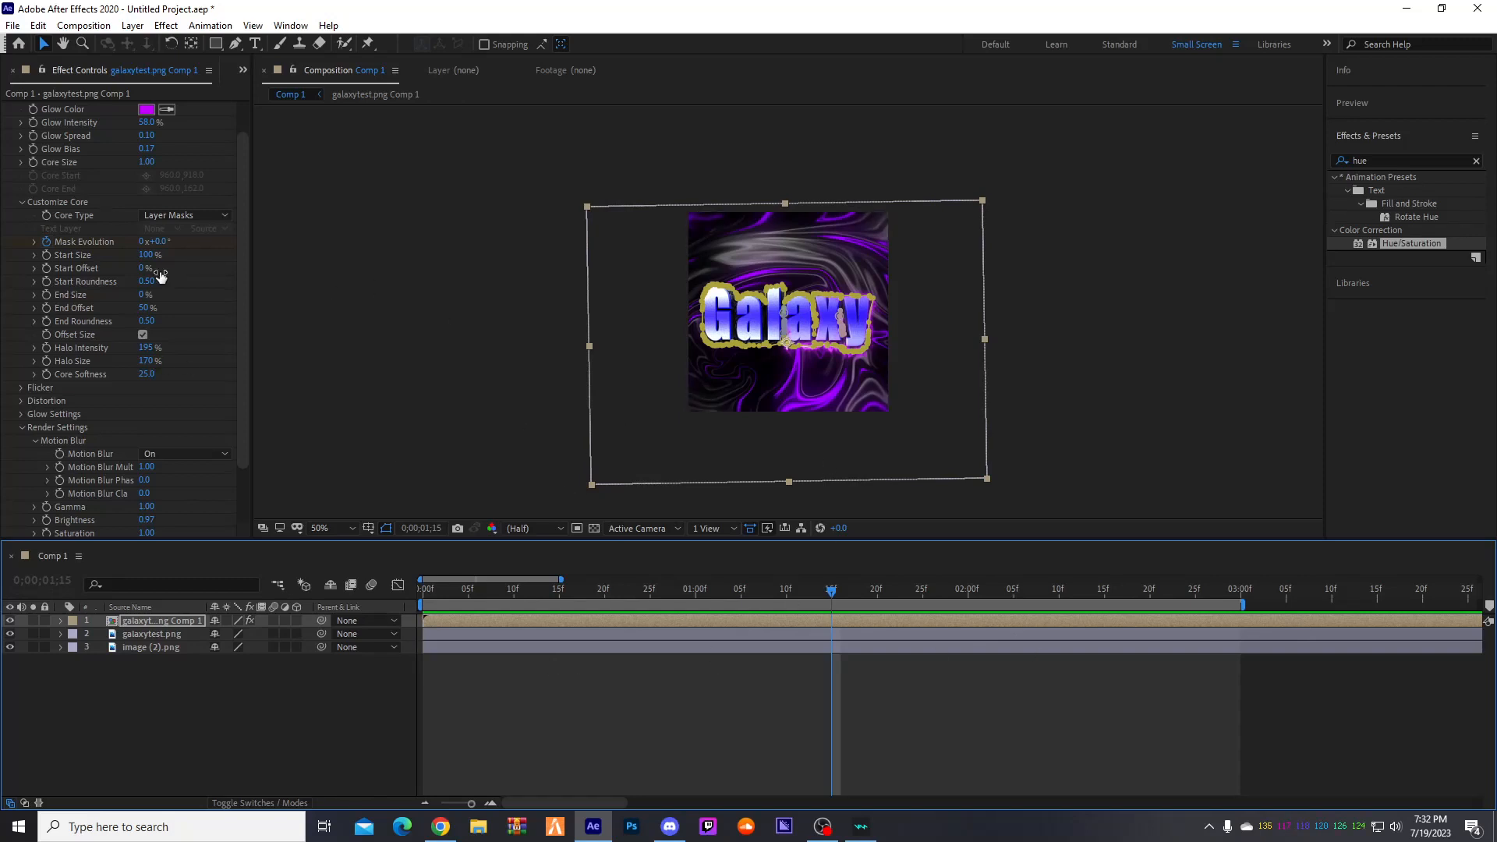
click(141, 242)
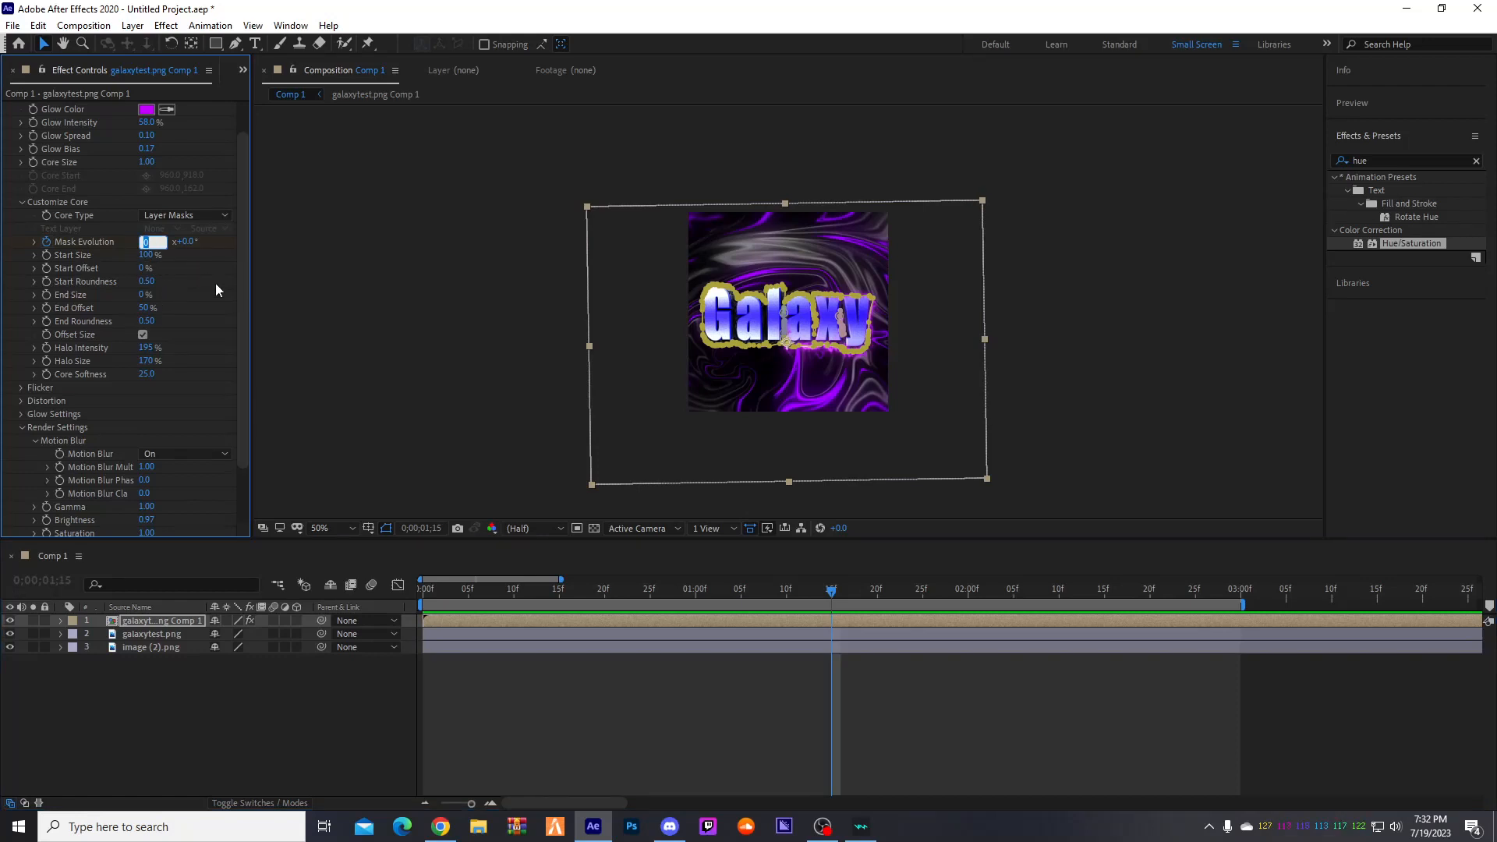
text(-3)
key(Return)
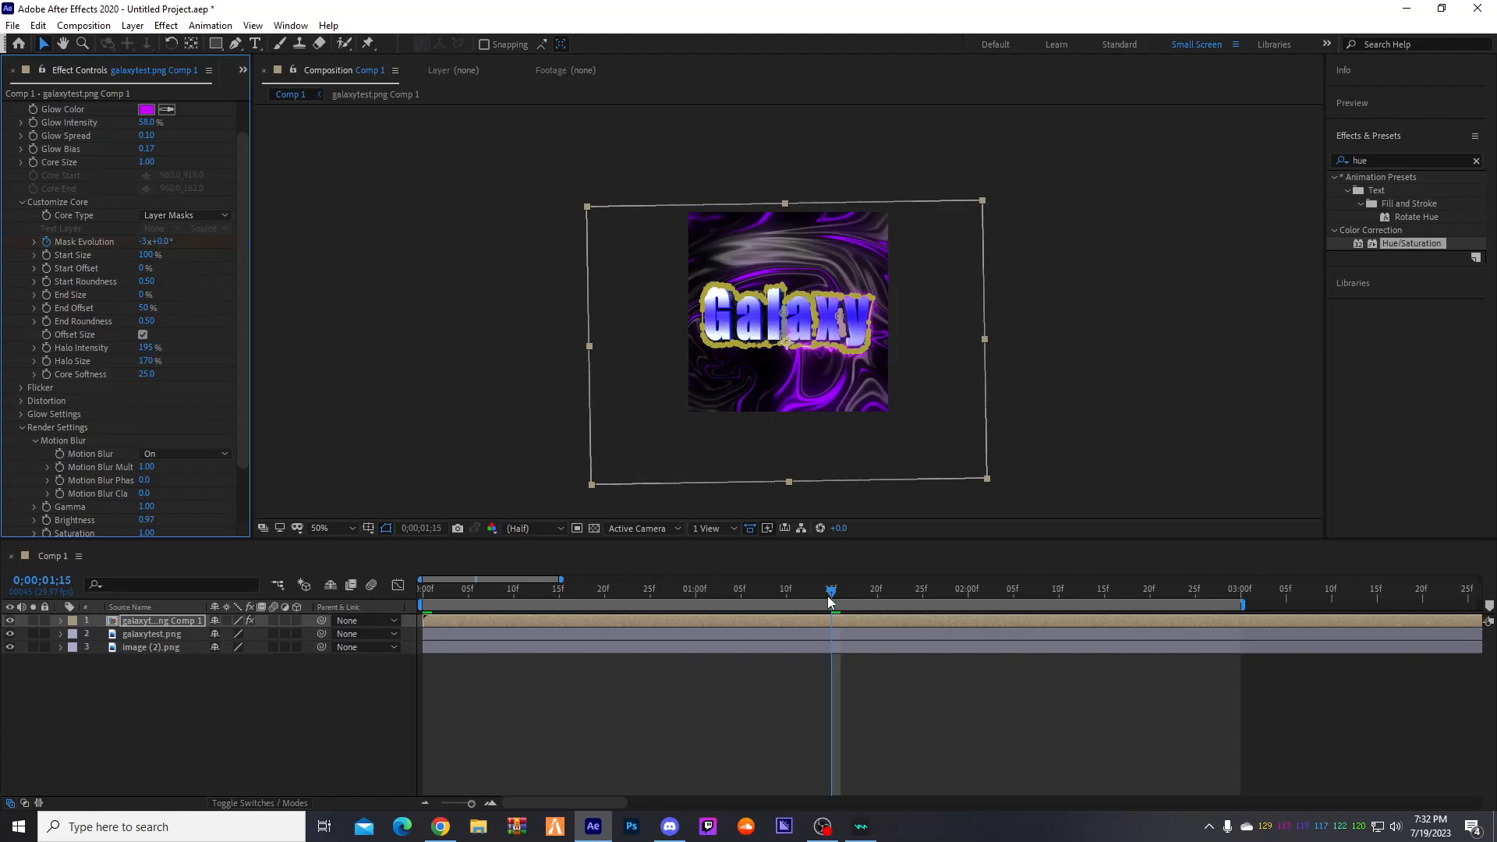
click(40, 29)
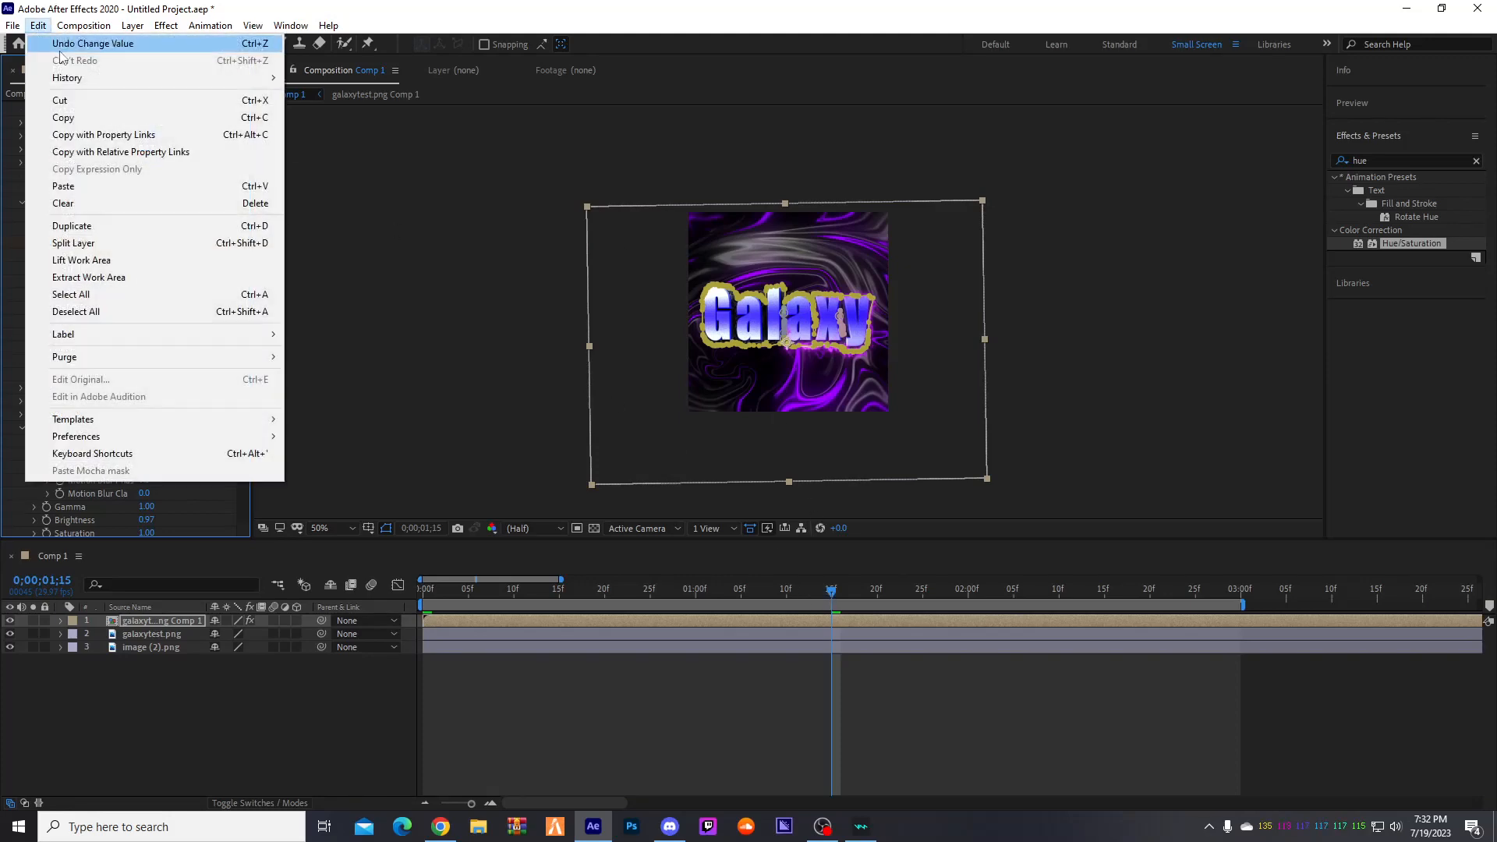
click(41, 28)
click(40, 28)
click(45, 44)
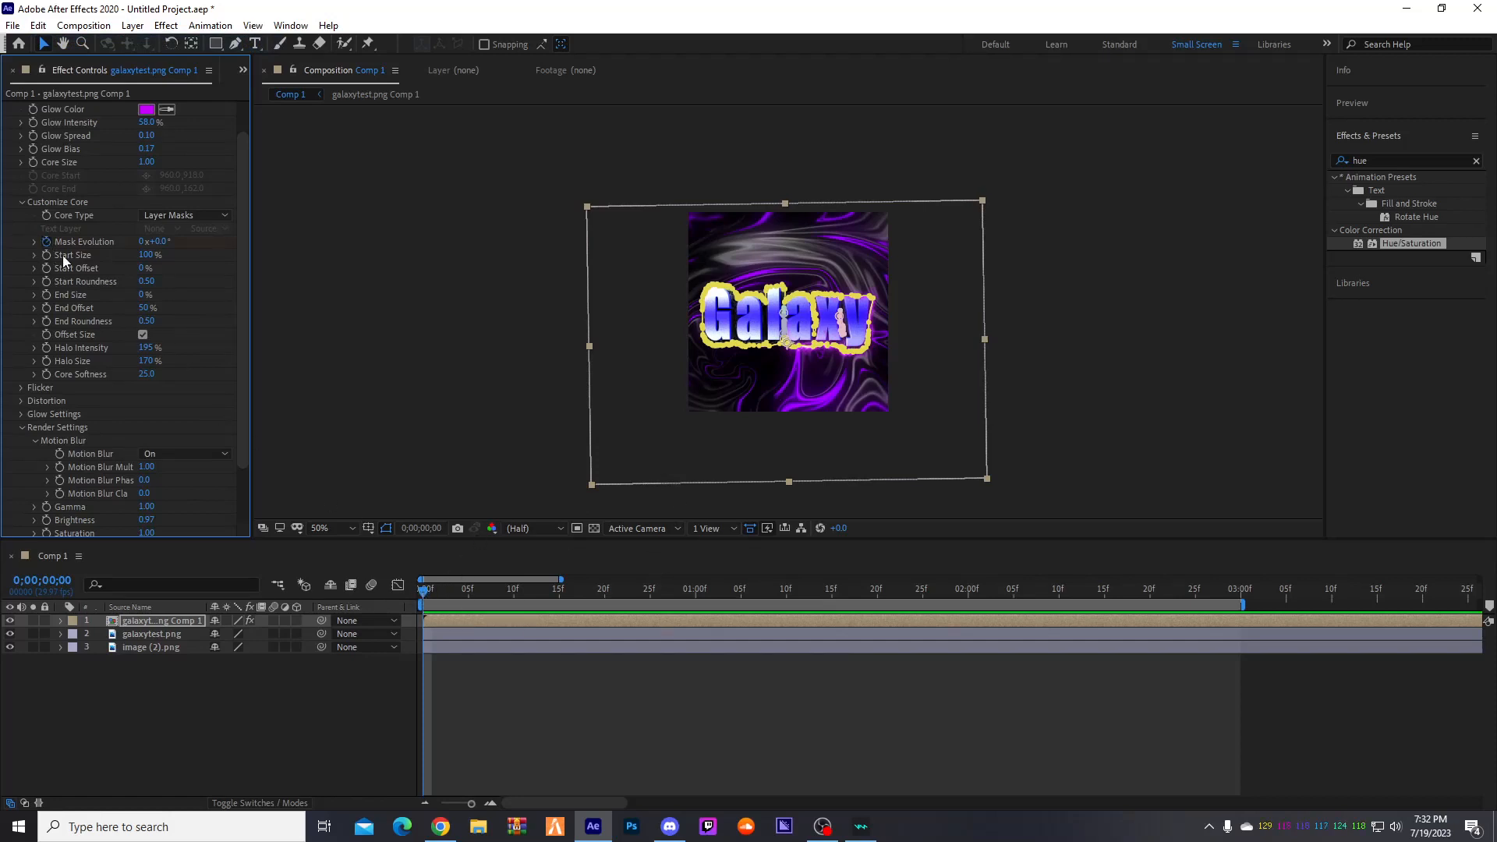
- Keyframe Saber's Mask Evolution to -3 revolutions at 3 seconds and preview the animation from the start
drag(422, 594, 1231, 597)
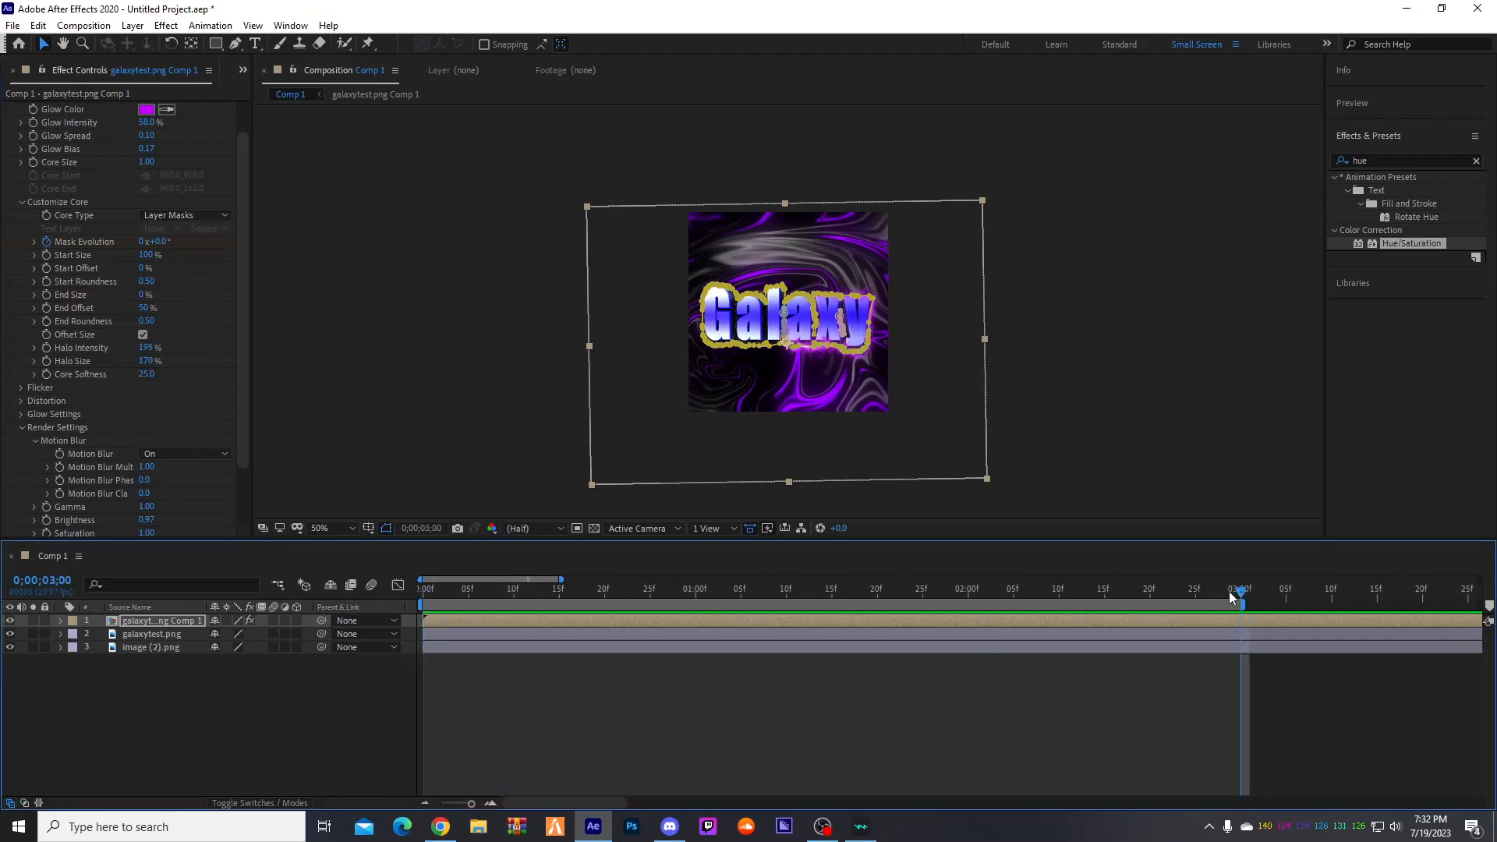
click(143, 240)
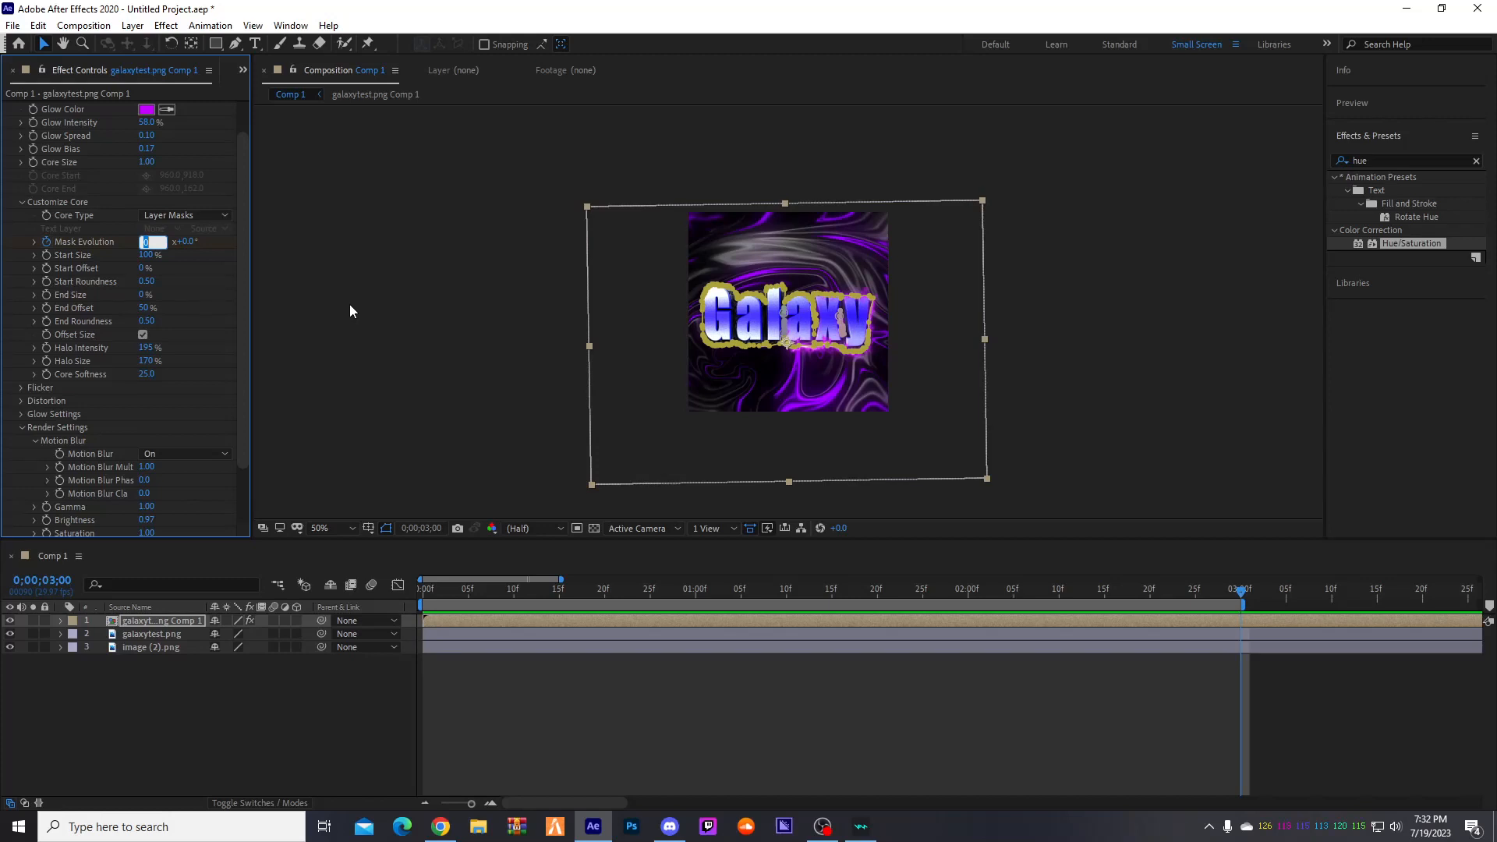
text(-3)
key(Return)
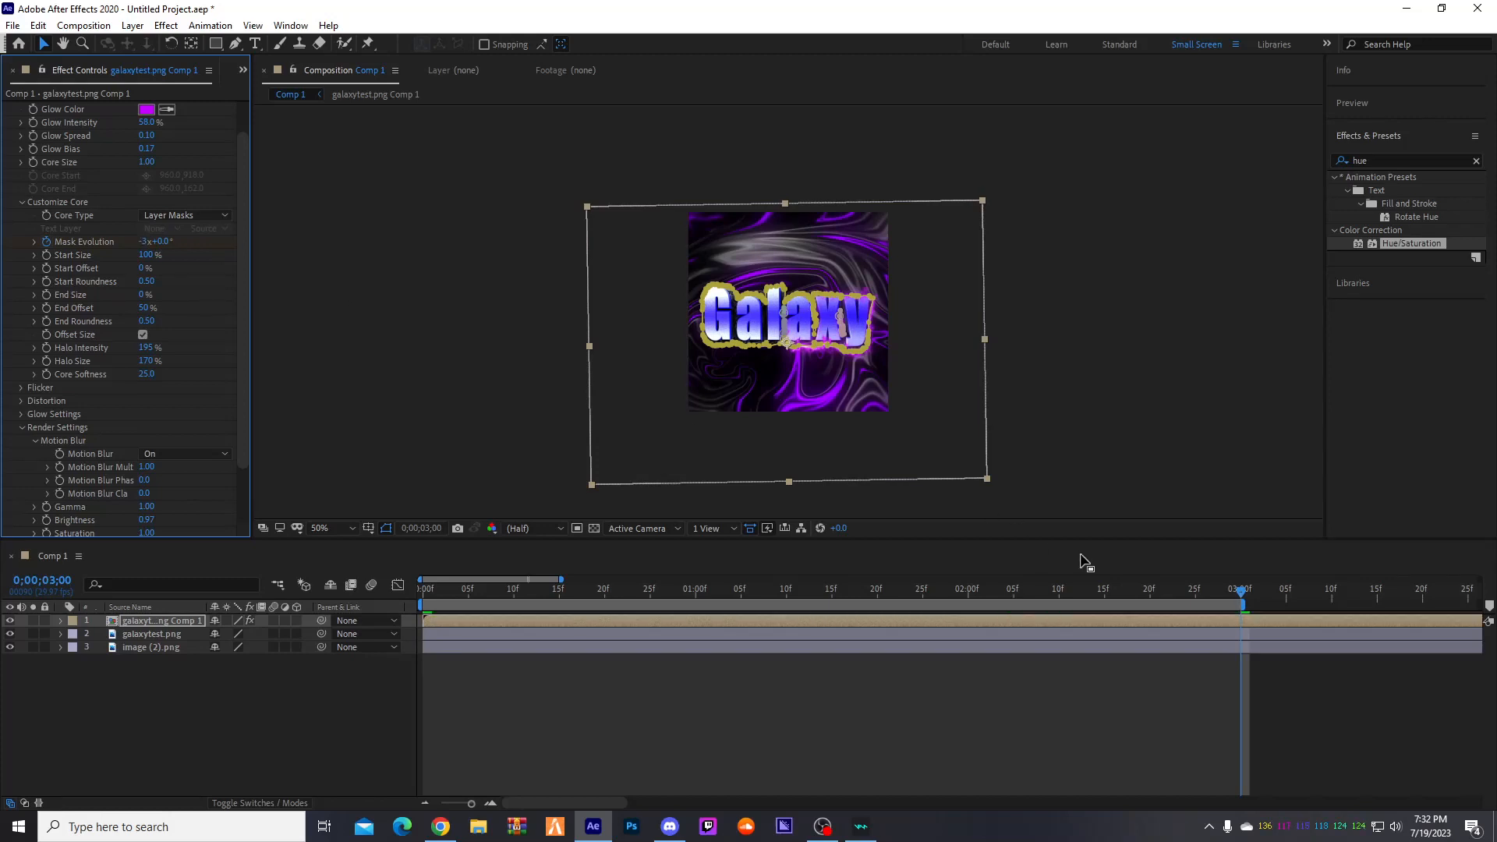
drag(1243, 597, 357, 616)
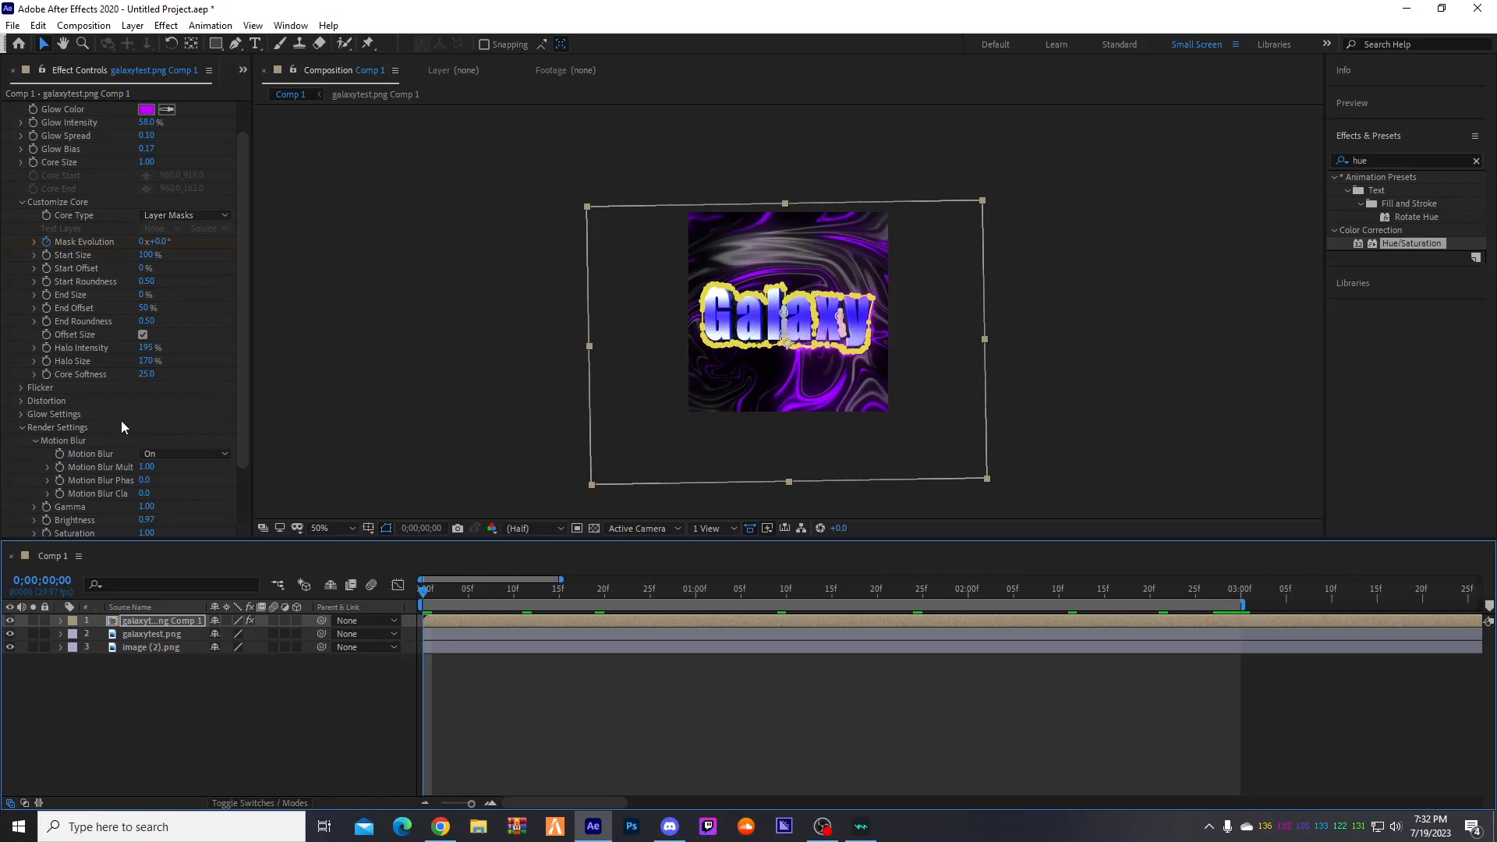
key(space)
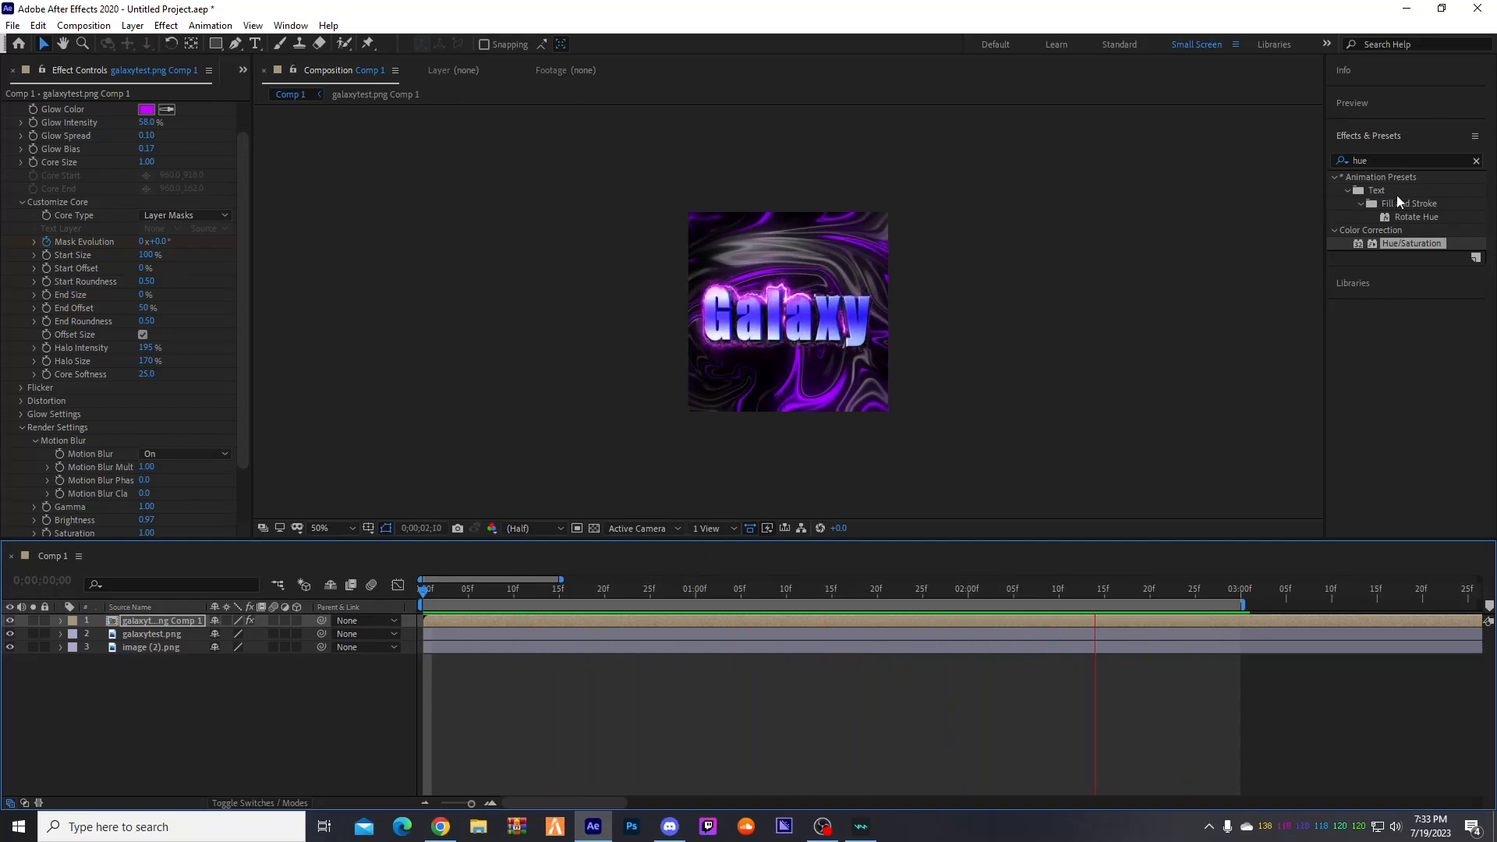
- Find the Hue/Saturation effect and apply it to the image (2).png background layer
click(243, 70)
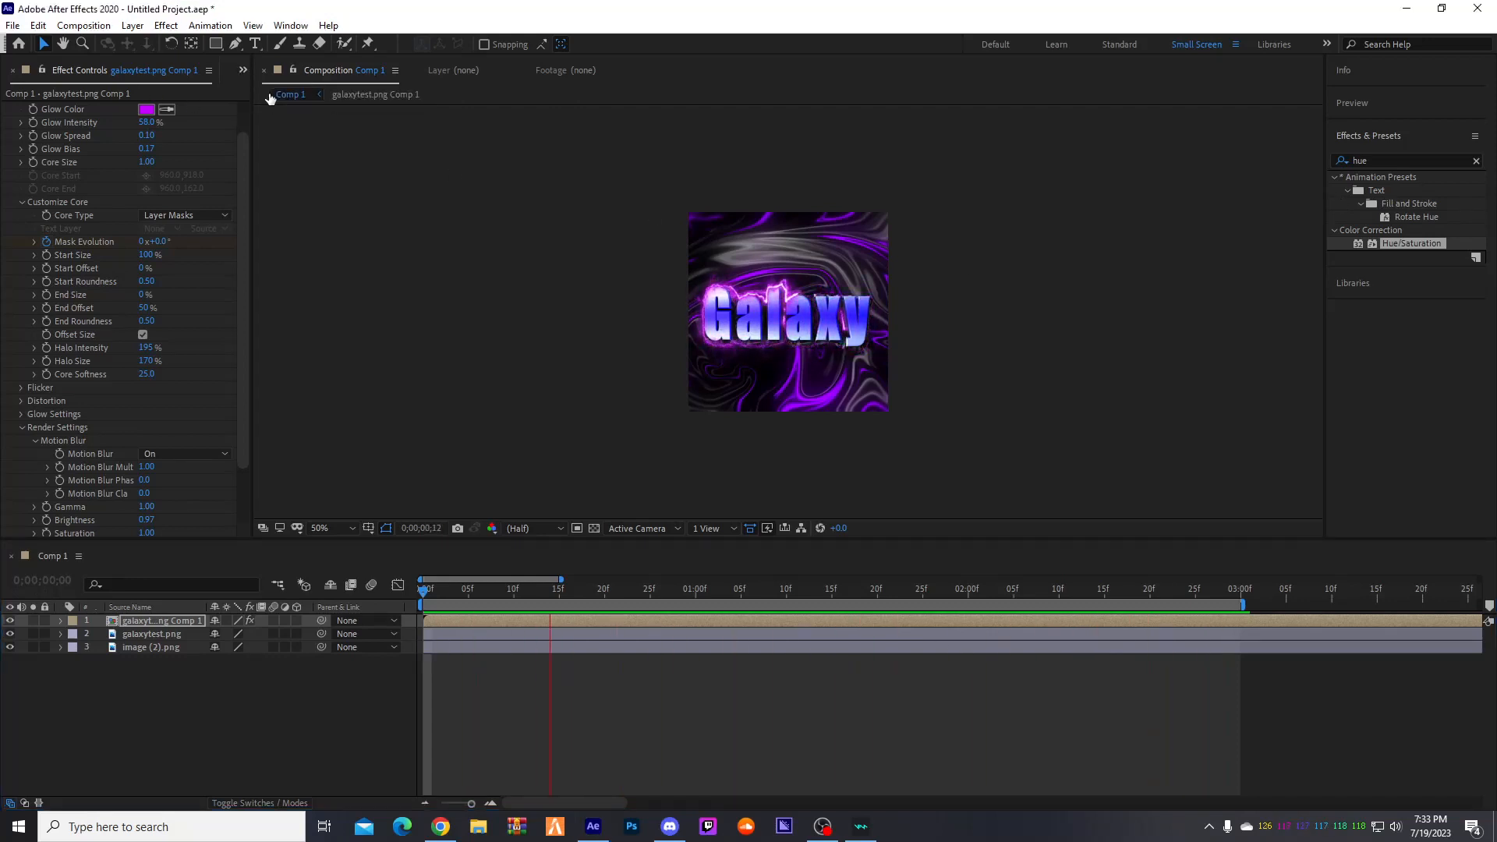
click(273, 94)
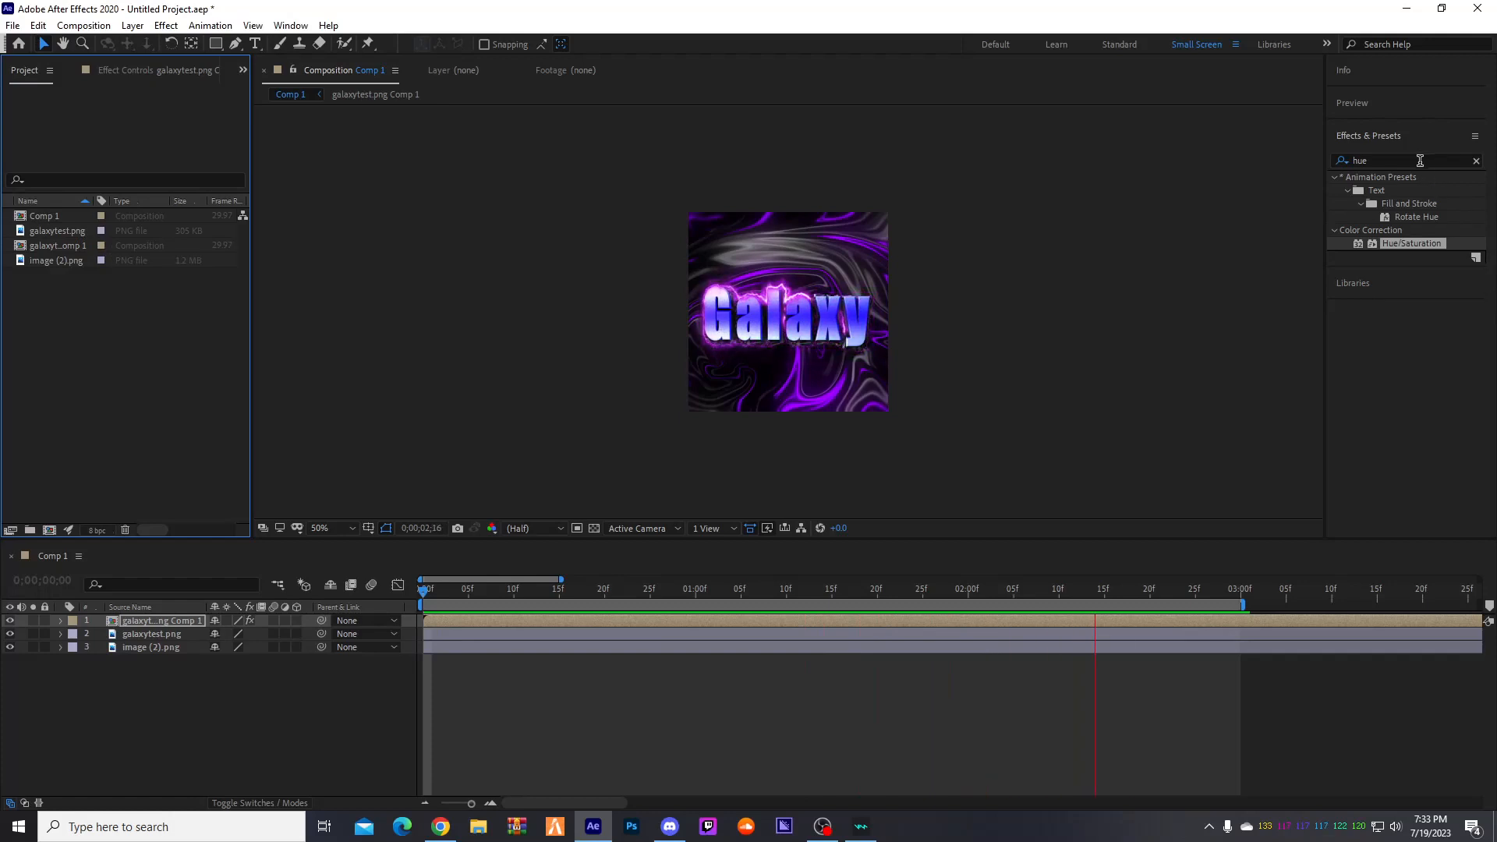
click(1475, 161)
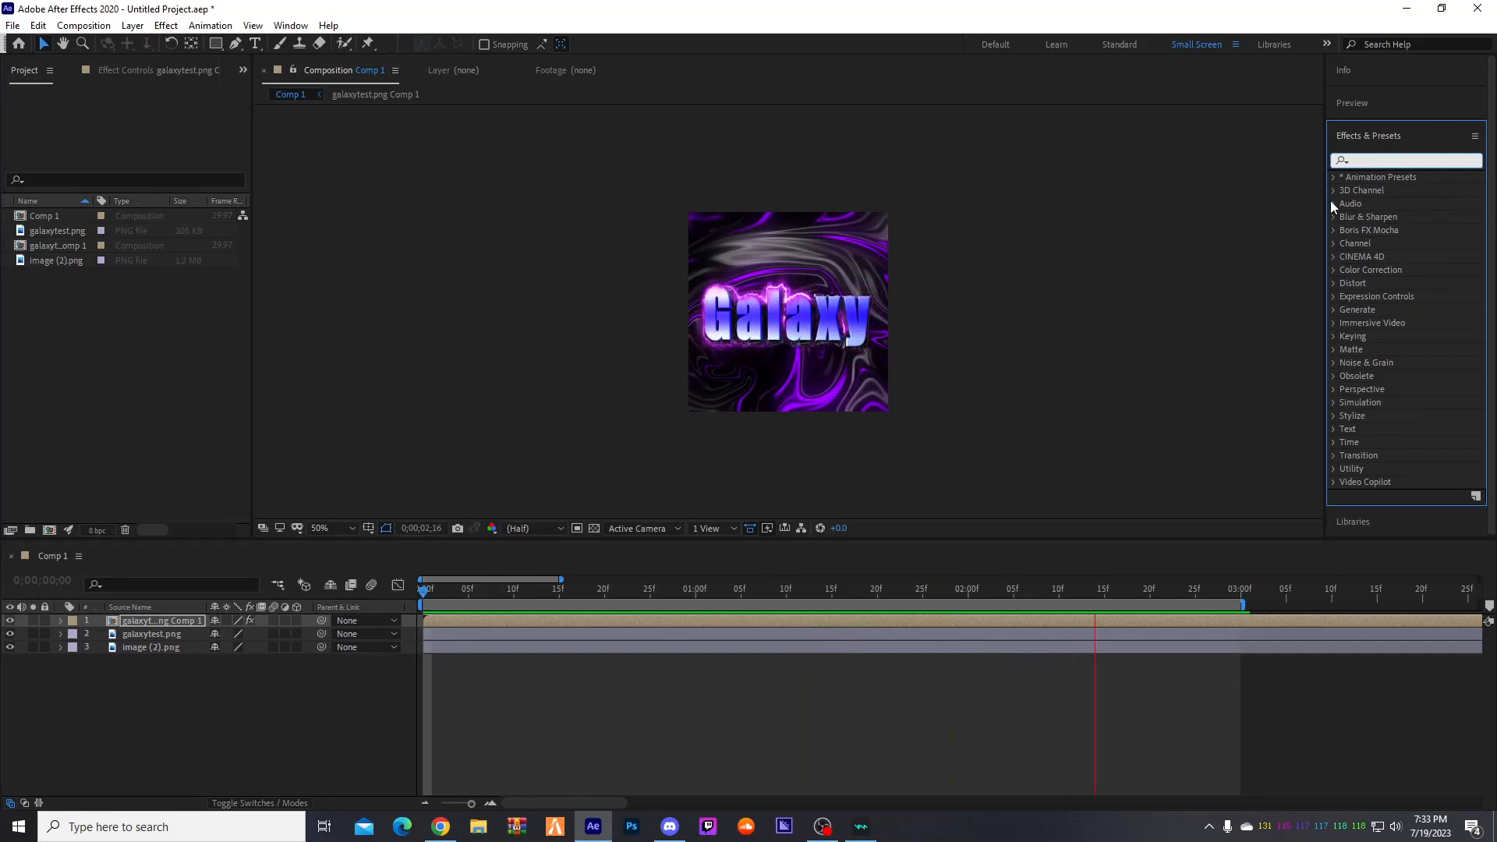
text(hue)
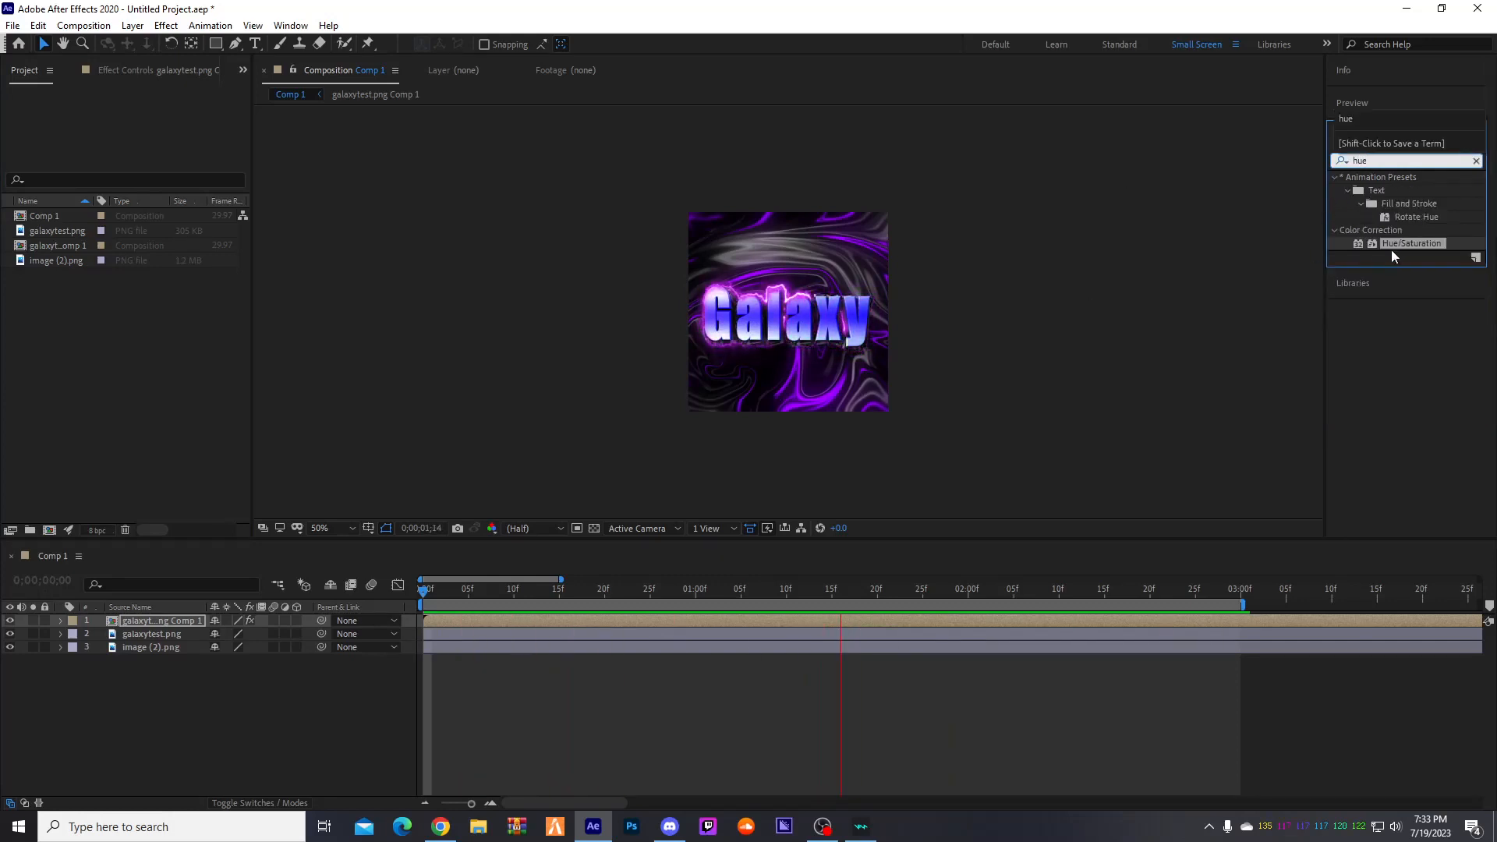
drag(1403, 242, 161, 647)
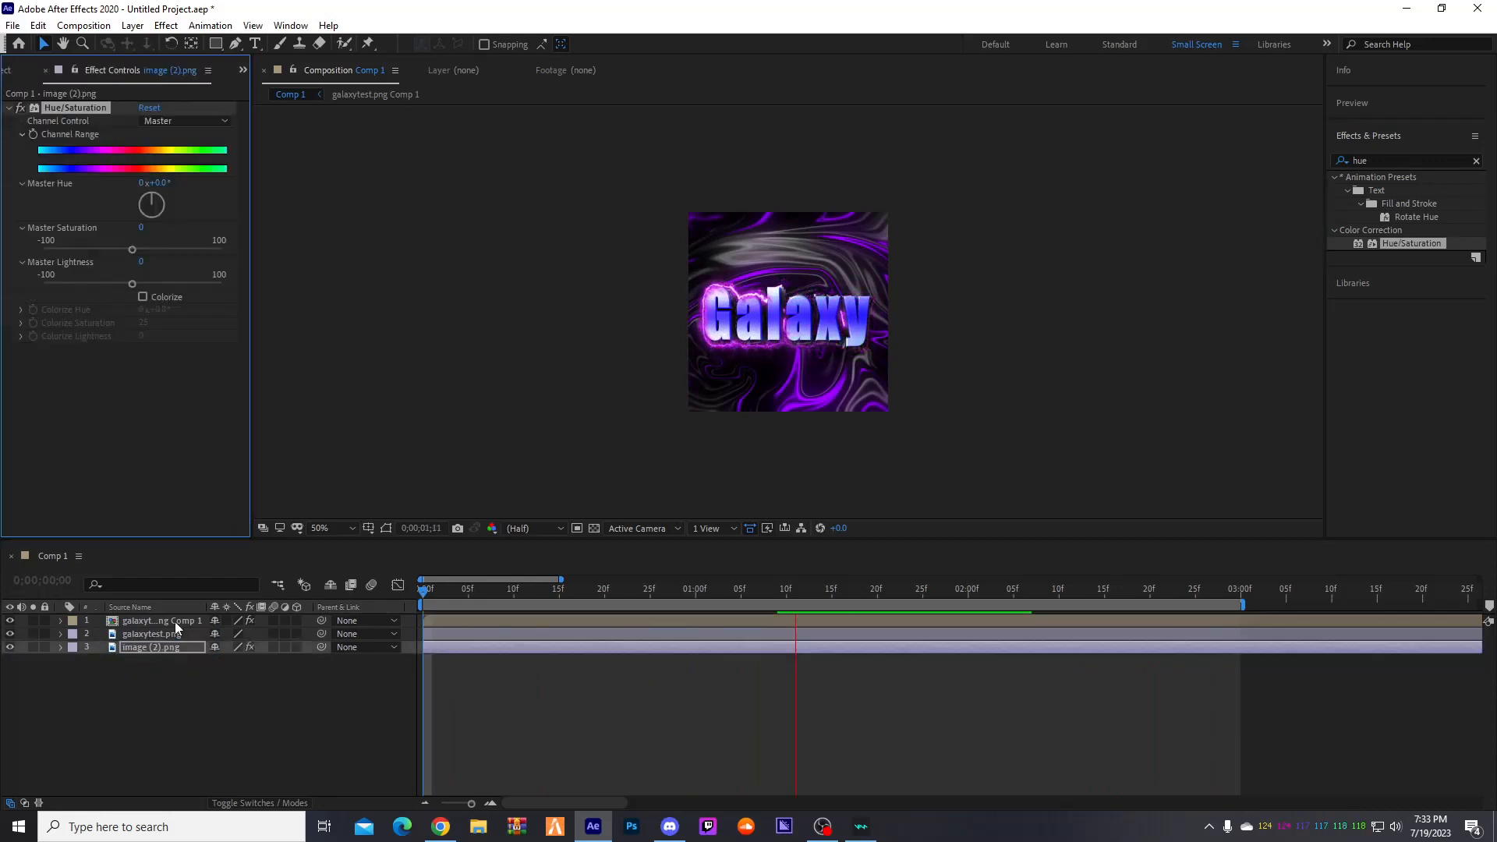
- Colorize the background blue with a Colorize Hue of 226° and Colorize Saturation of 100
click(143, 296)
click(143, 297)
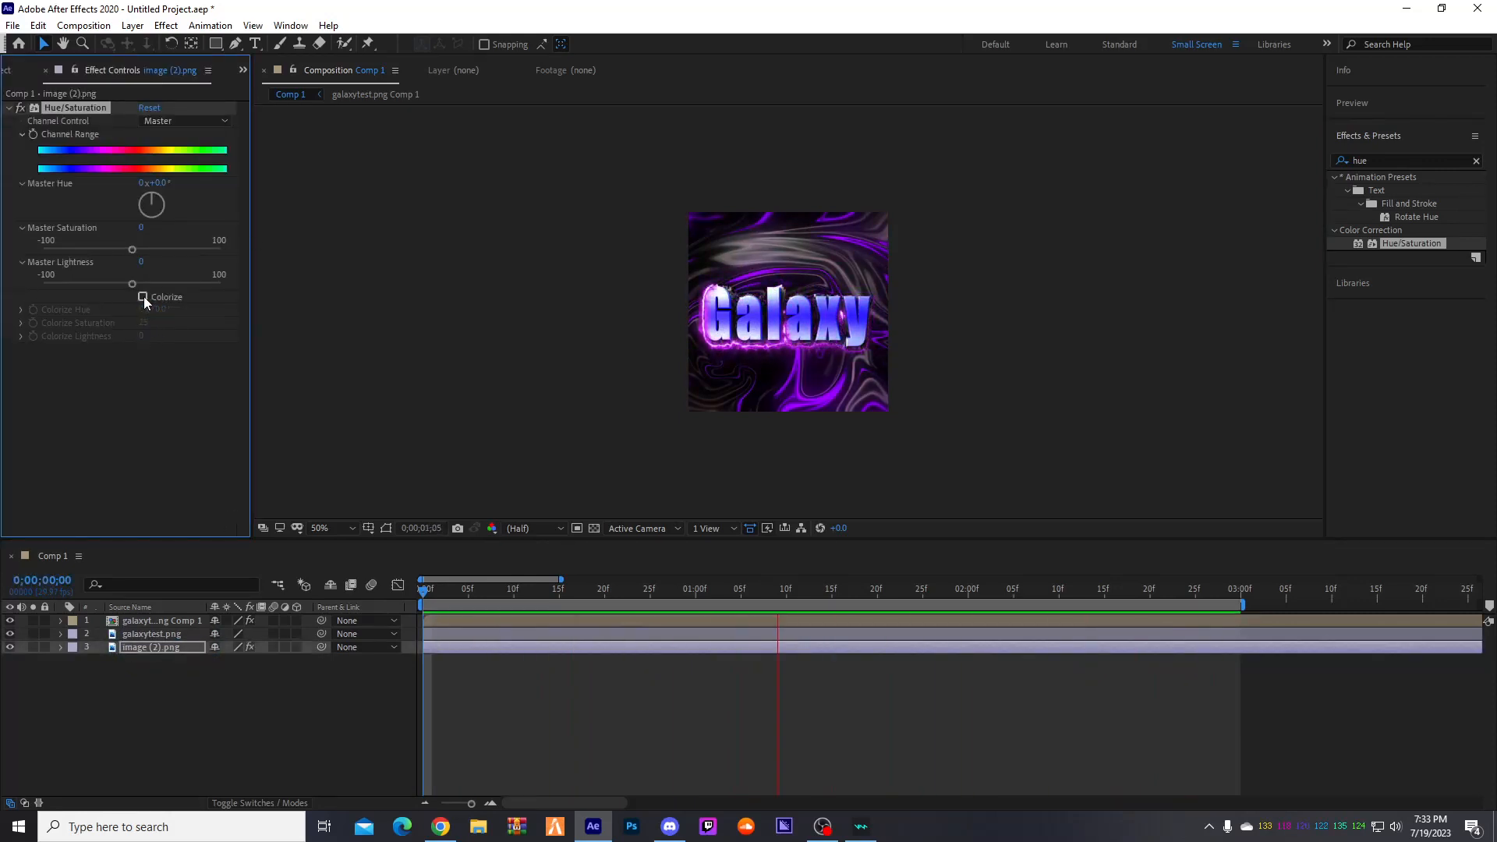
click(143, 296)
drag(150, 322, 281, 312)
drag(151, 320, 298, 311)
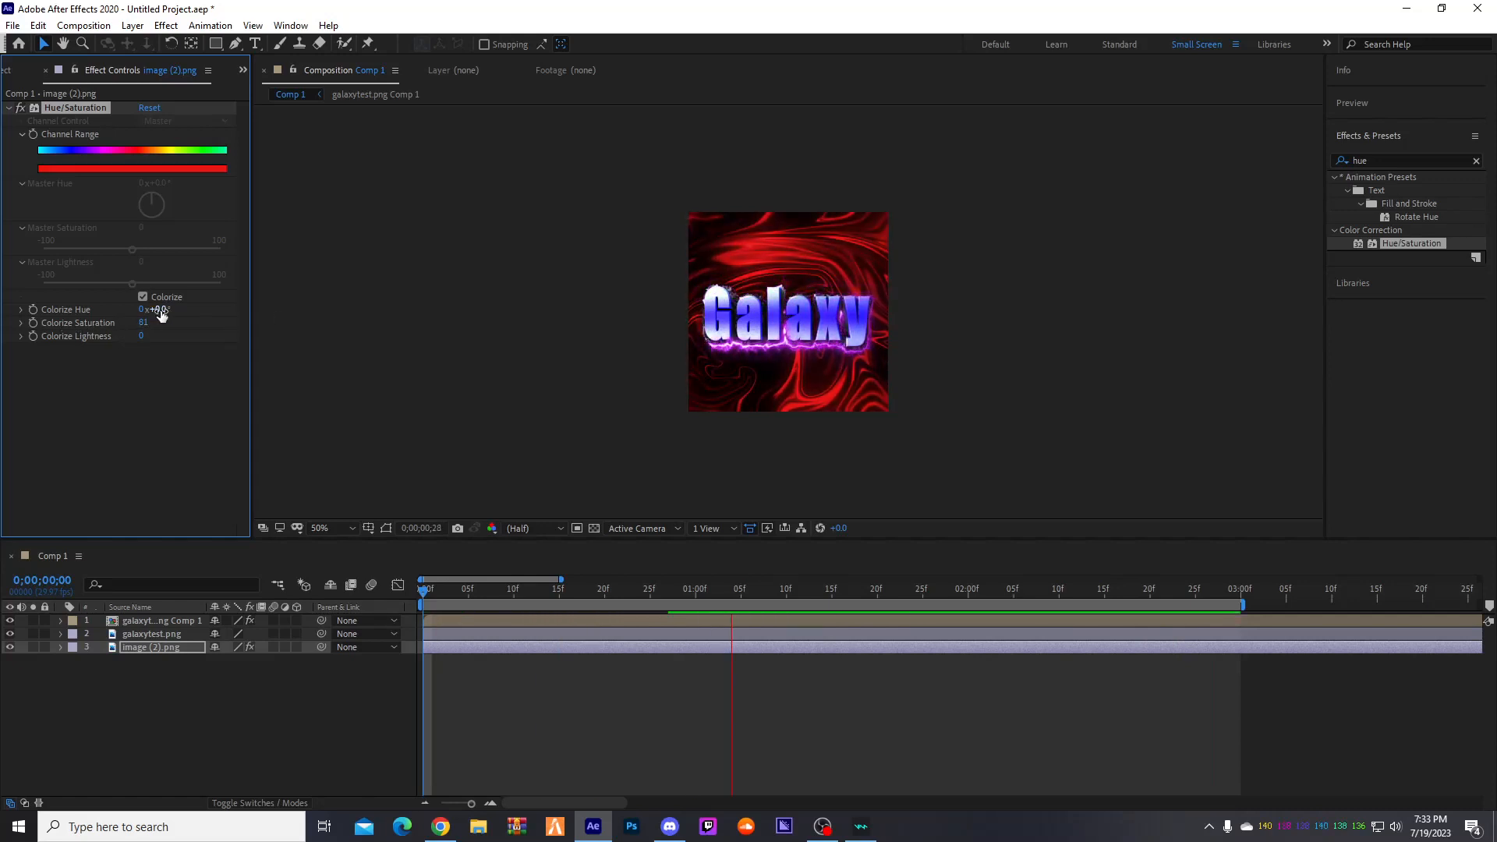
drag(175, 308, 328, 294)
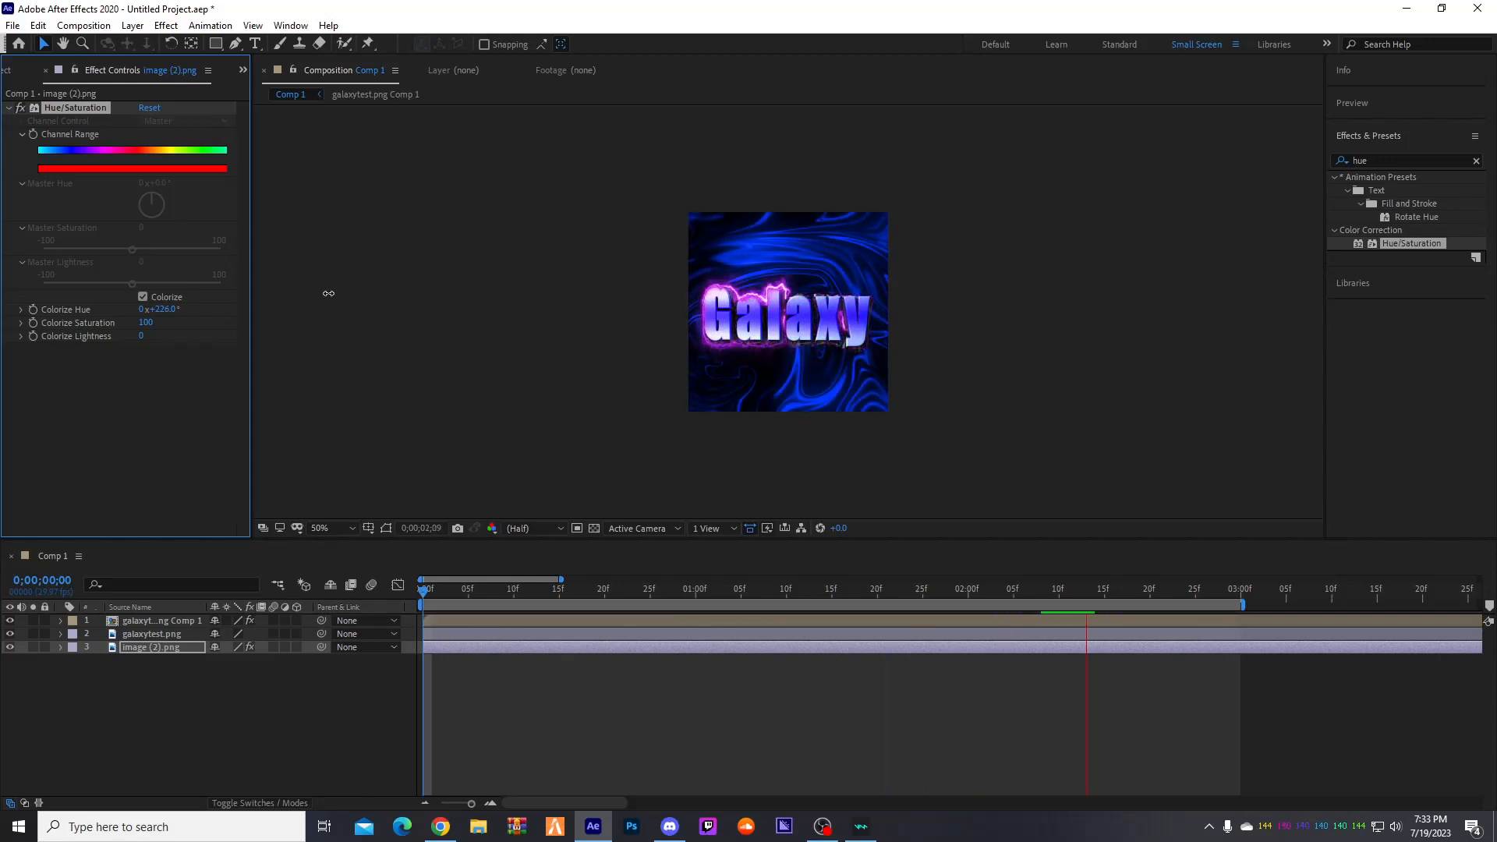
- Return to the project items and select the galaxytest.png Comp 1 layer that carries the Saber effect
click(243, 70)
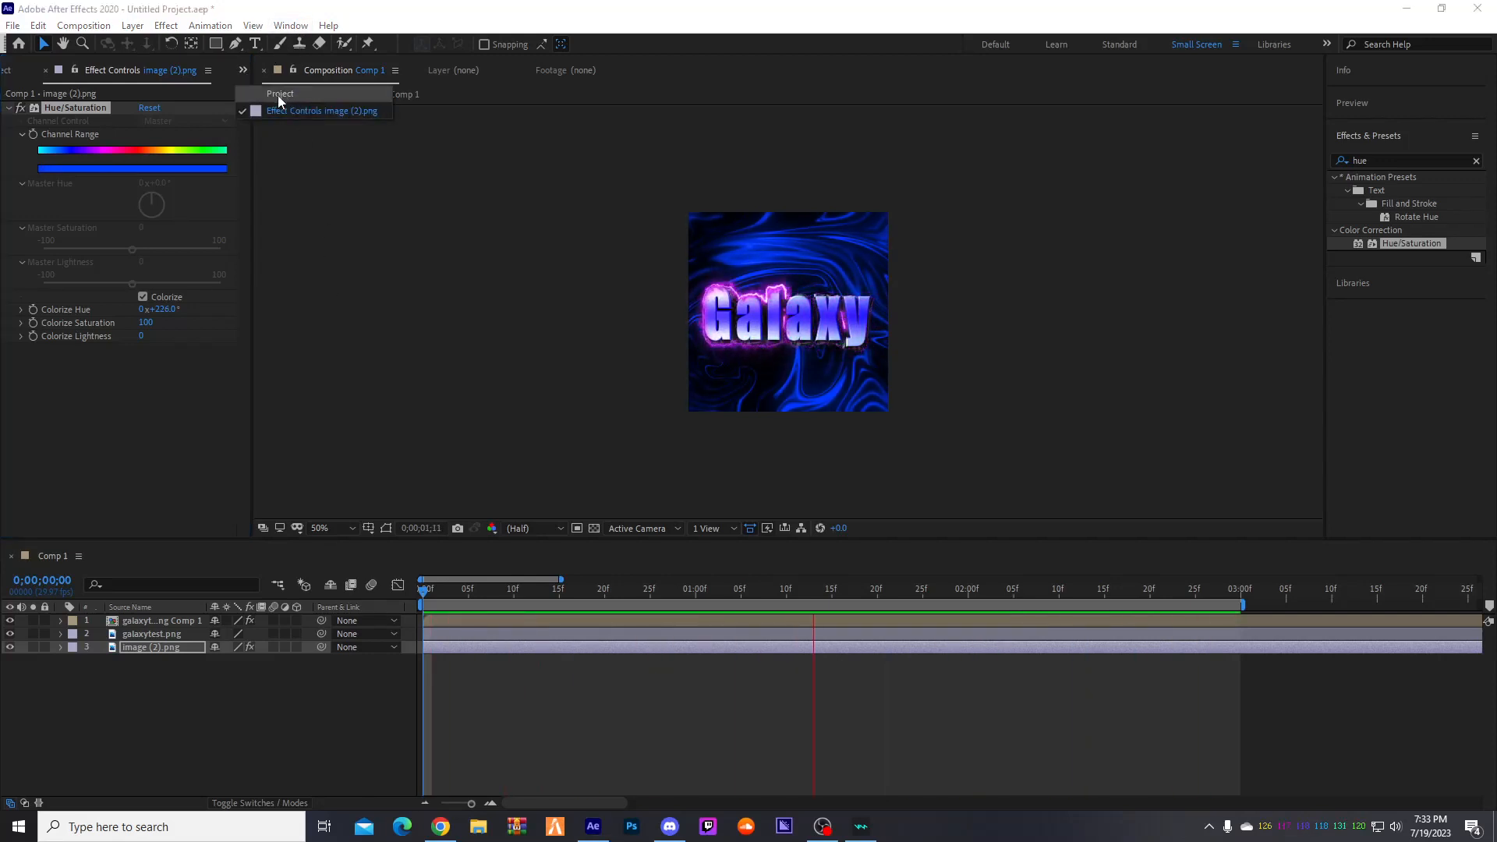
click(278, 95)
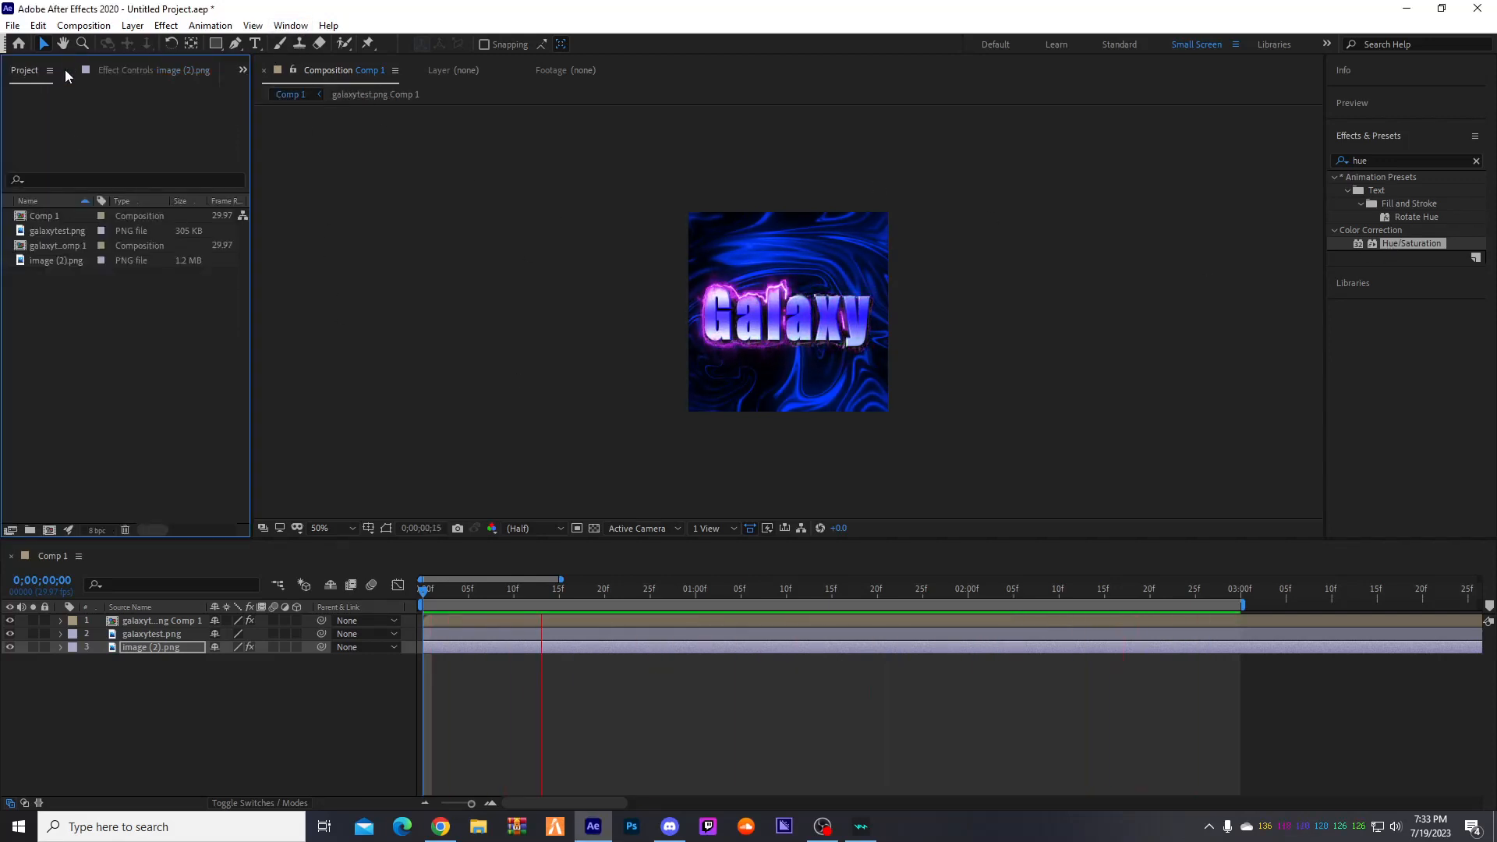
click(137, 624)
click(143, 634)
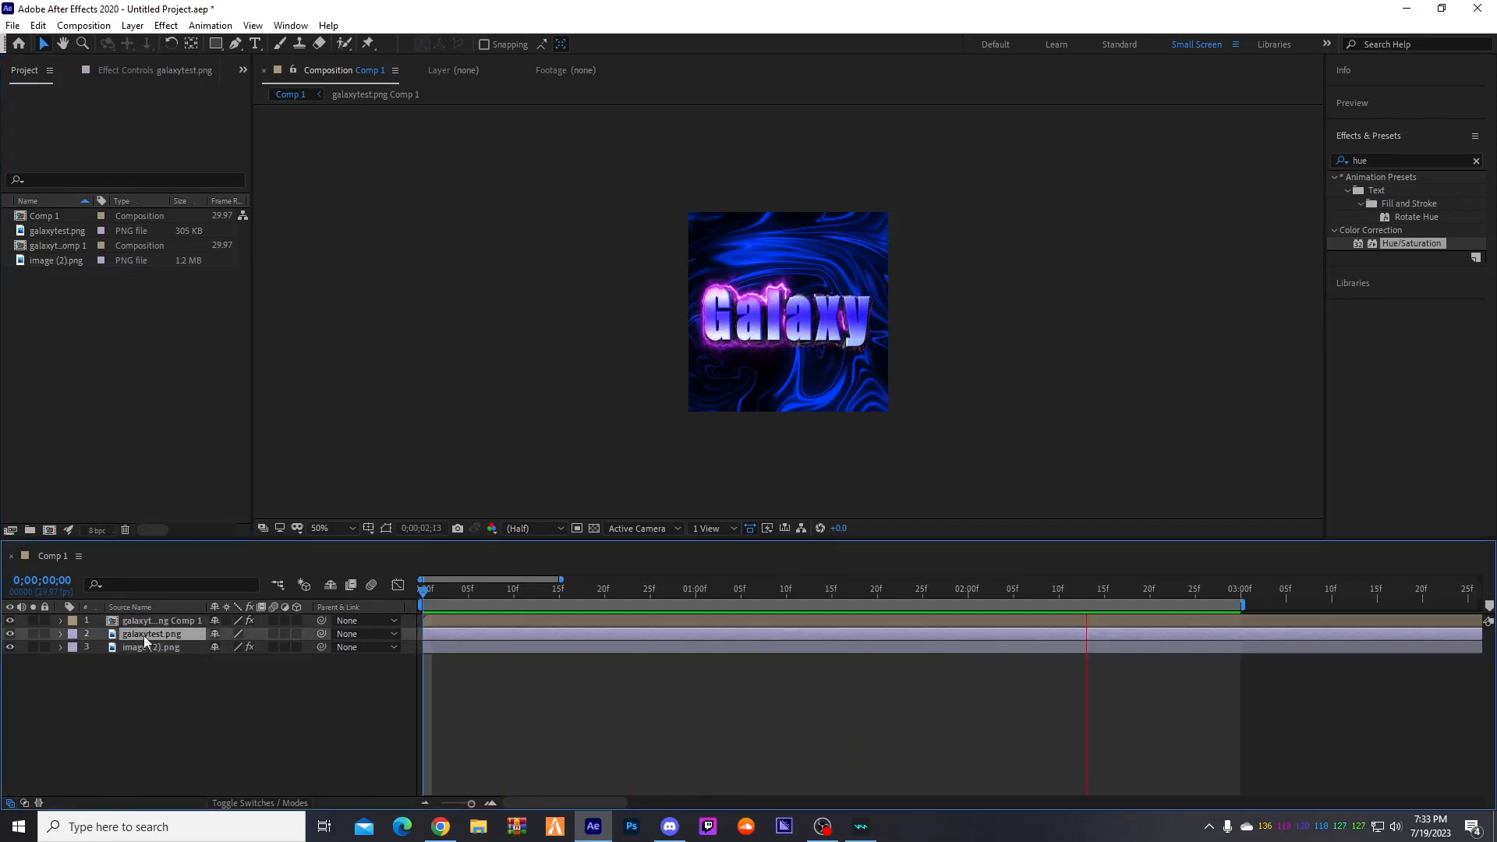
click(144, 621)
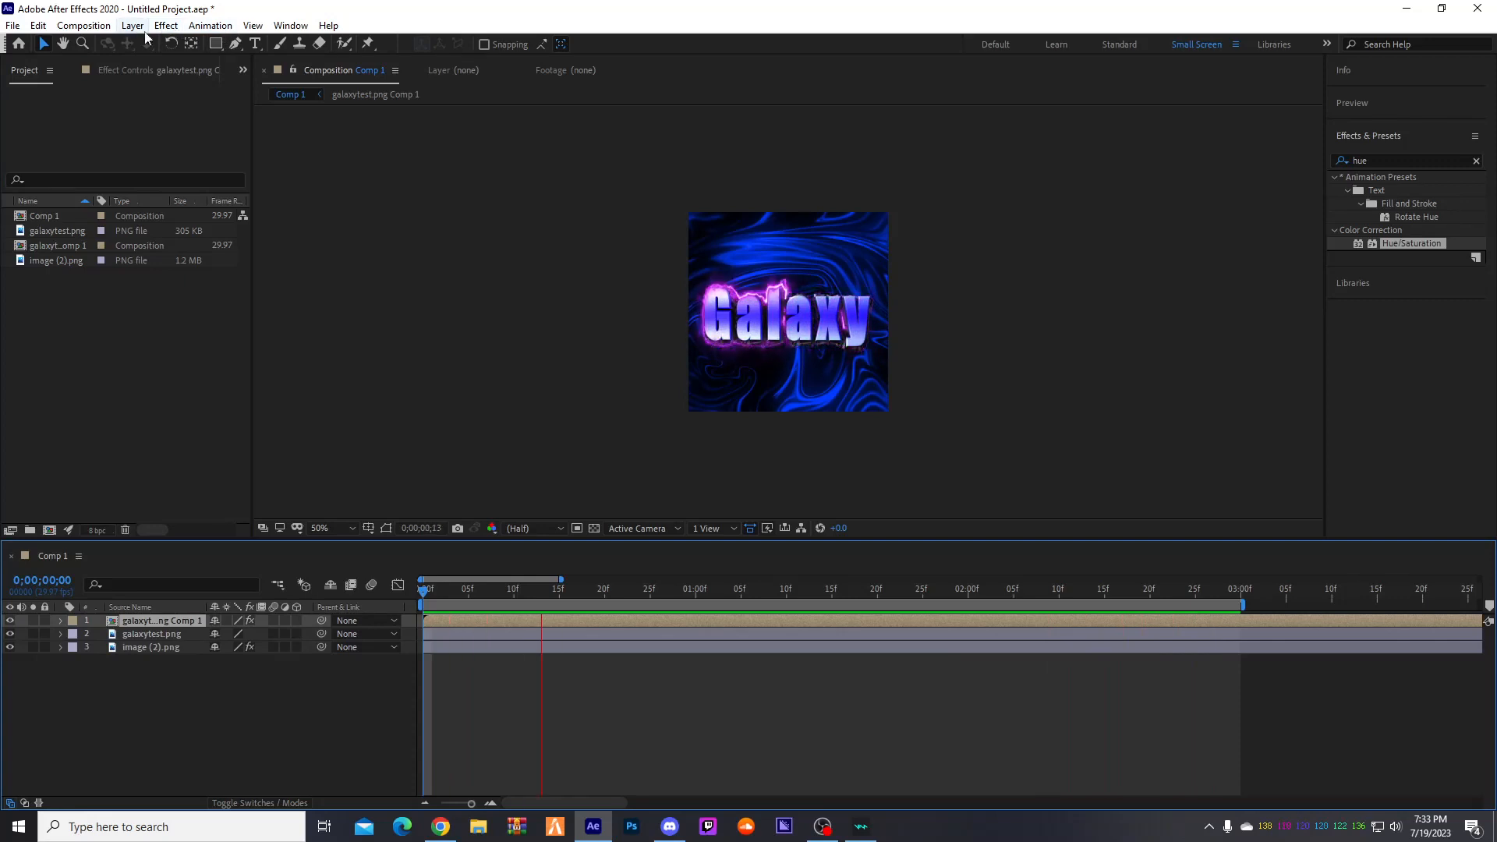
click(166, 25)
mouse_move(284, 482)
click(398, 478)
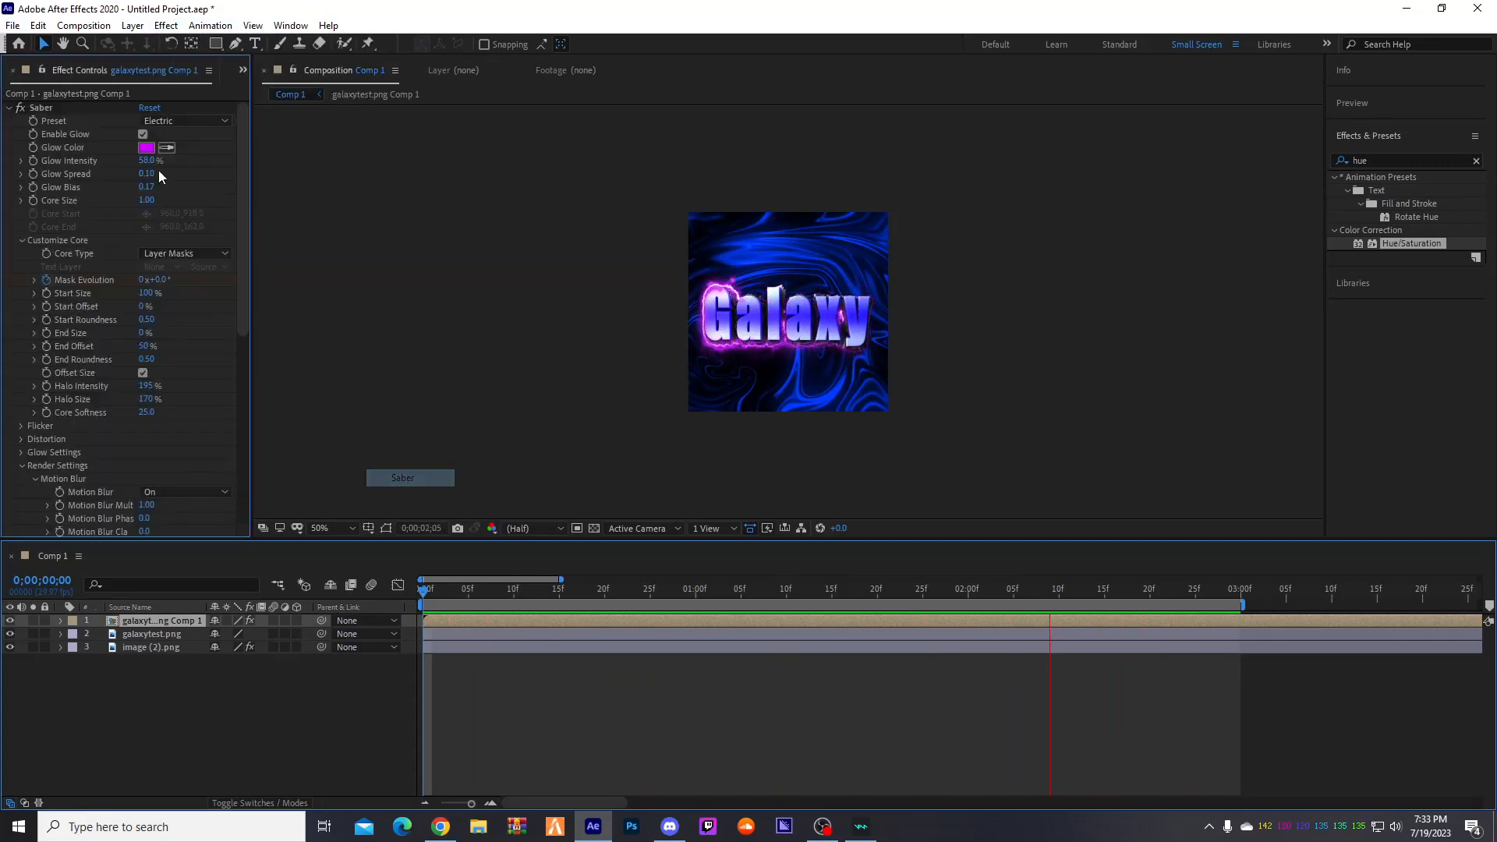
scroll(115, 296, up, 6)
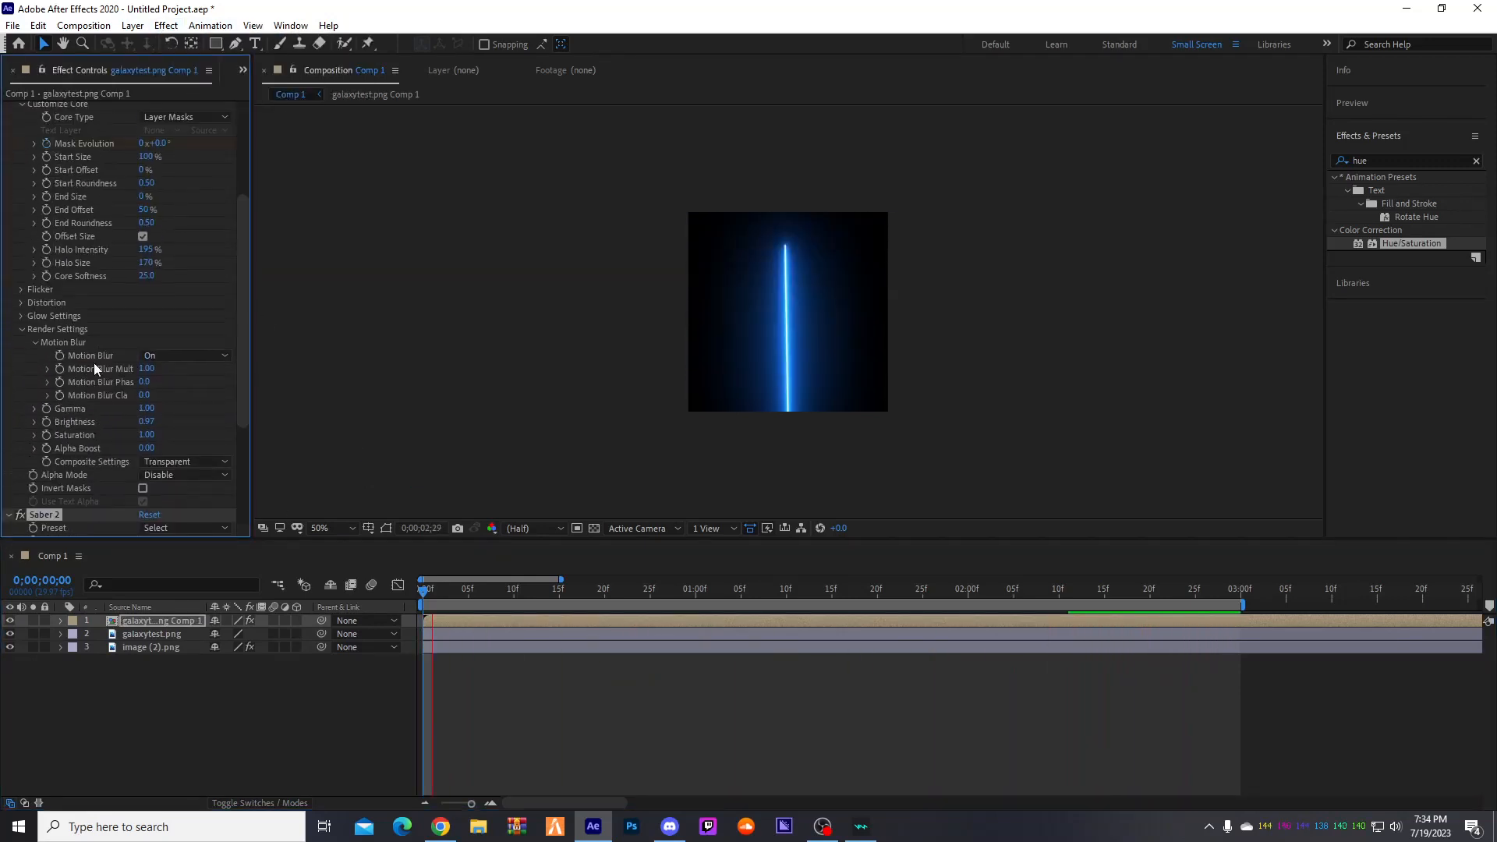
scroll(96, 348, down, 5)
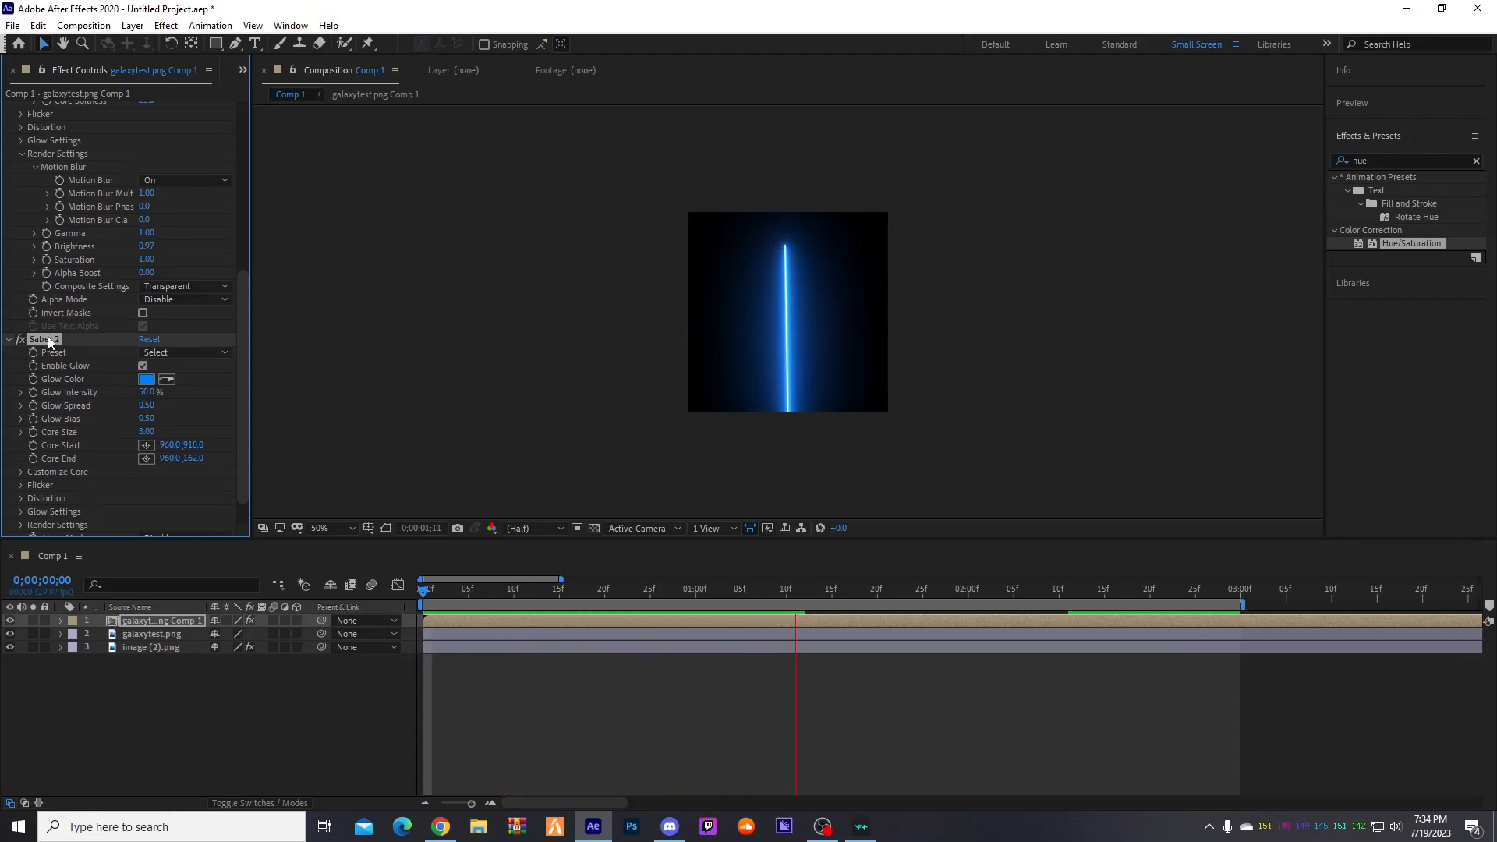
key(Delete)
scroll(83, 332, up, 10)
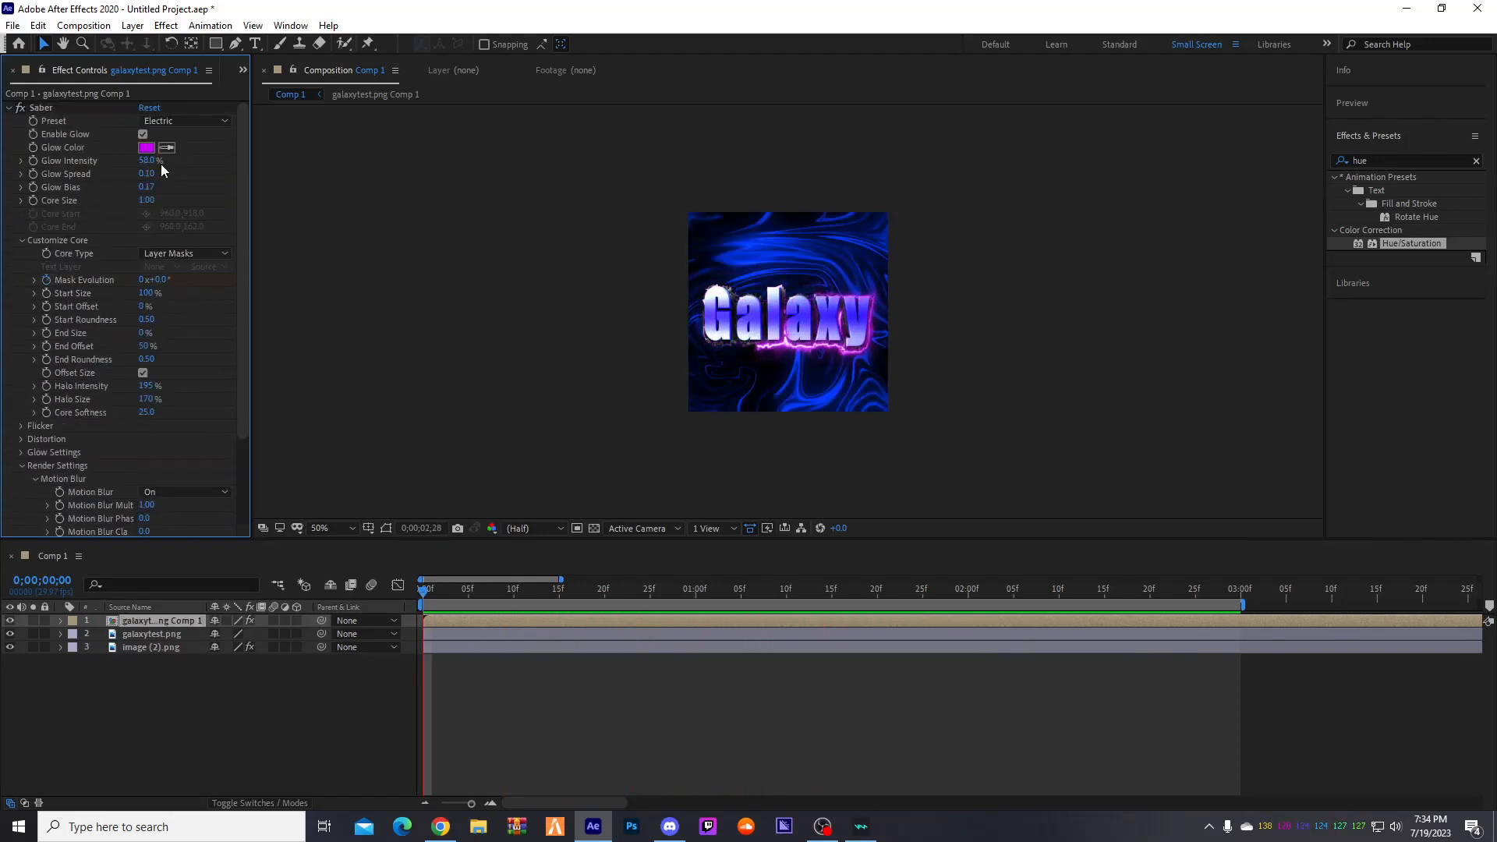
- Change the Saber glow color to blue, 0018FF, and return to the project items
click(146, 149)
click(781, 390)
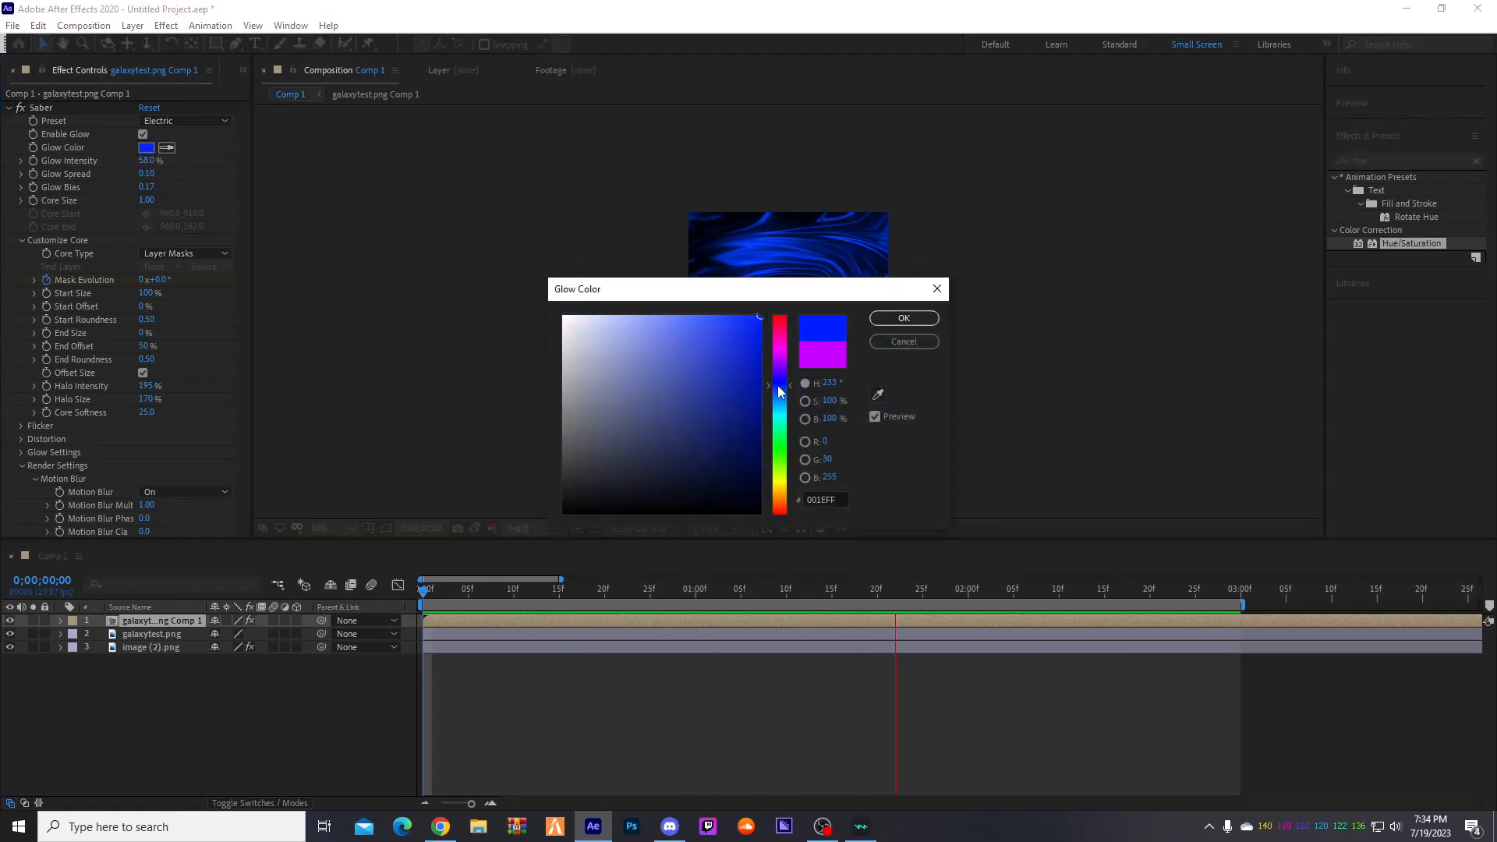
drag(778, 388, 775, 385)
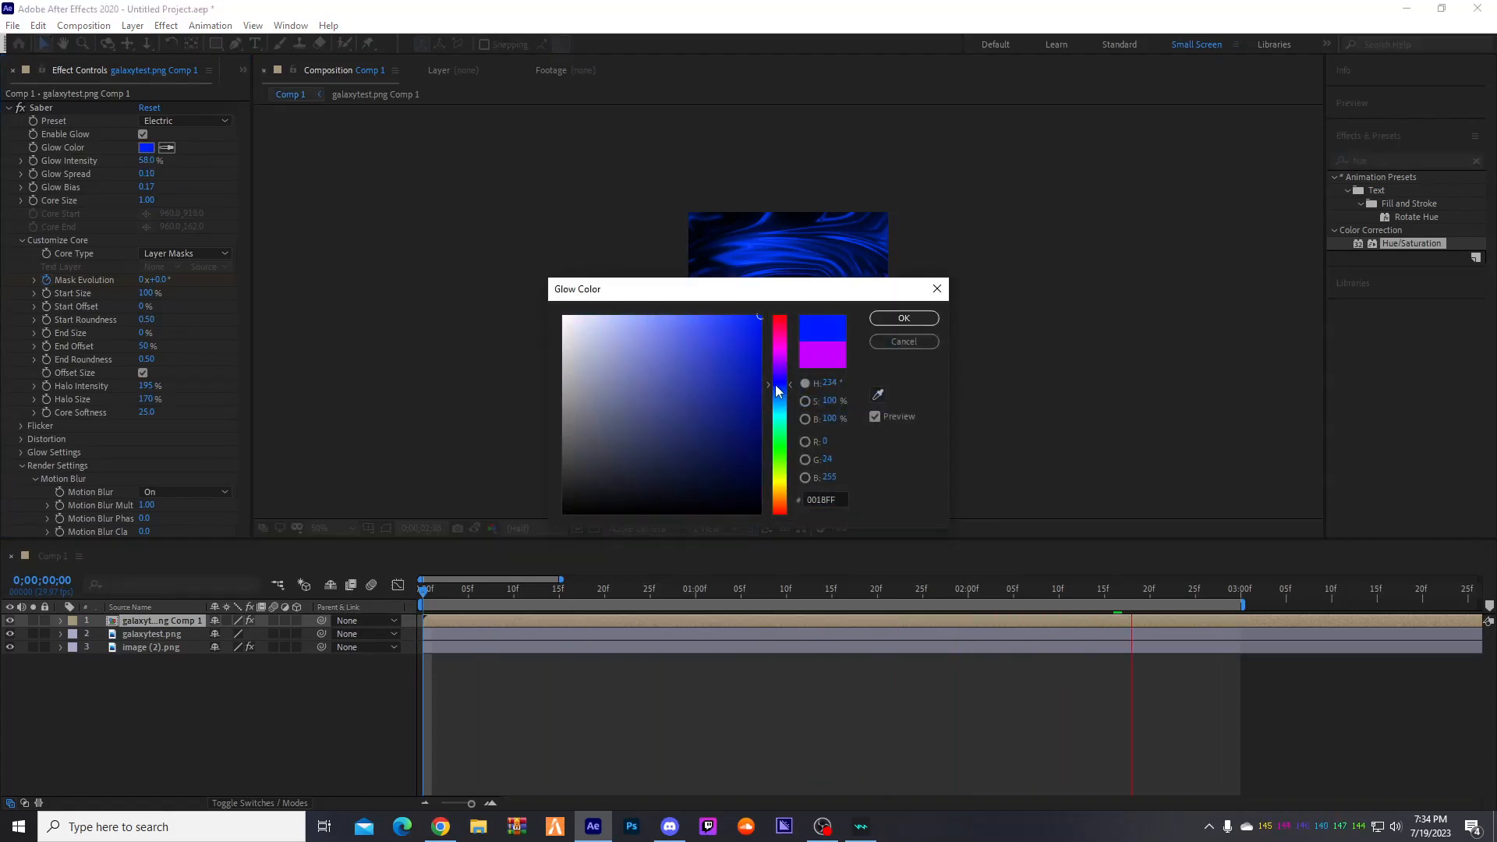
drag(747, 306, 1133, 255)
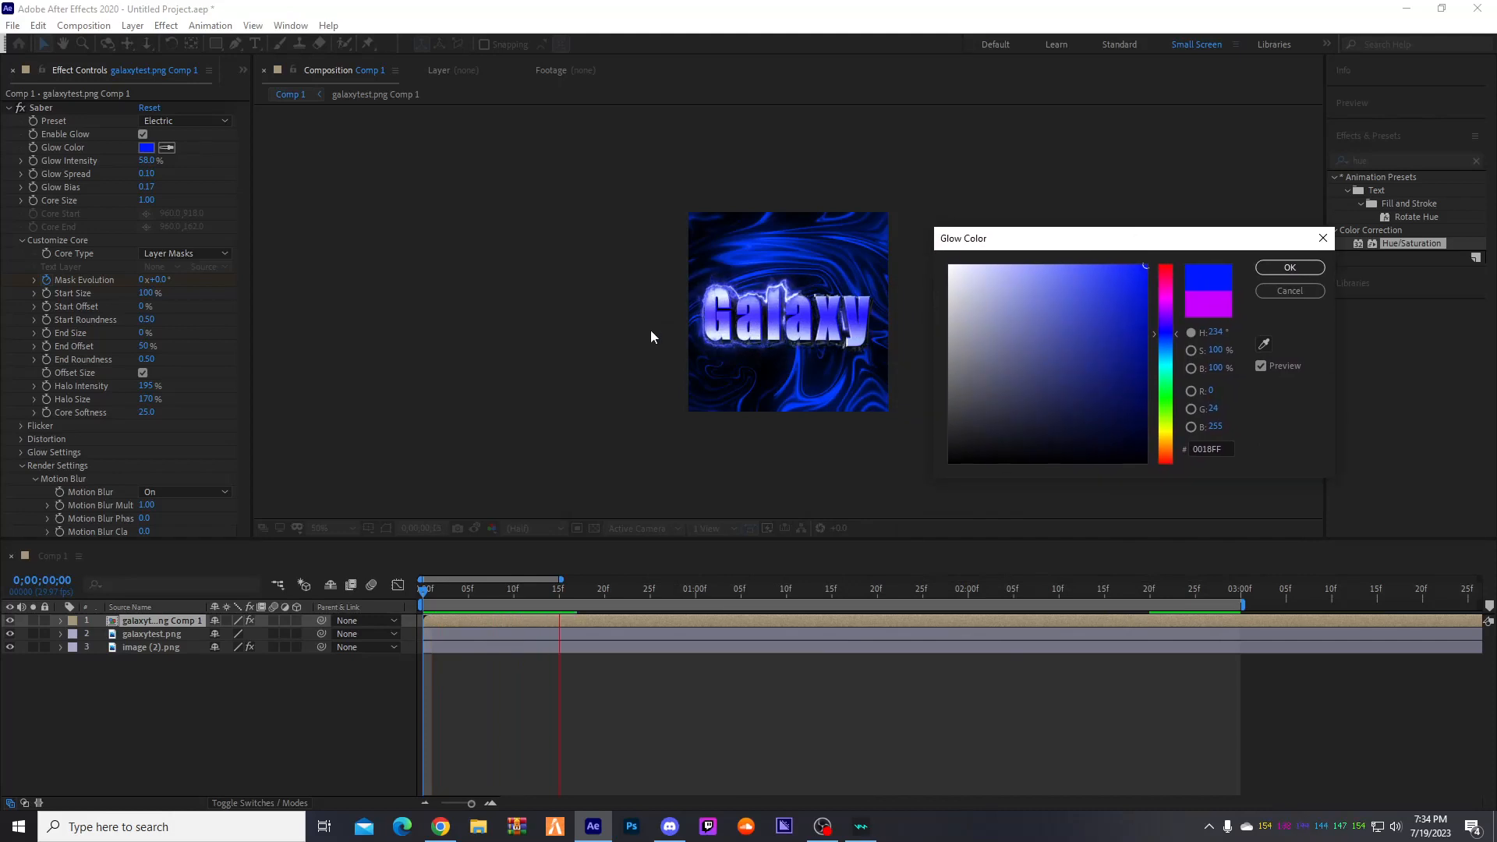
click(1290, 268)
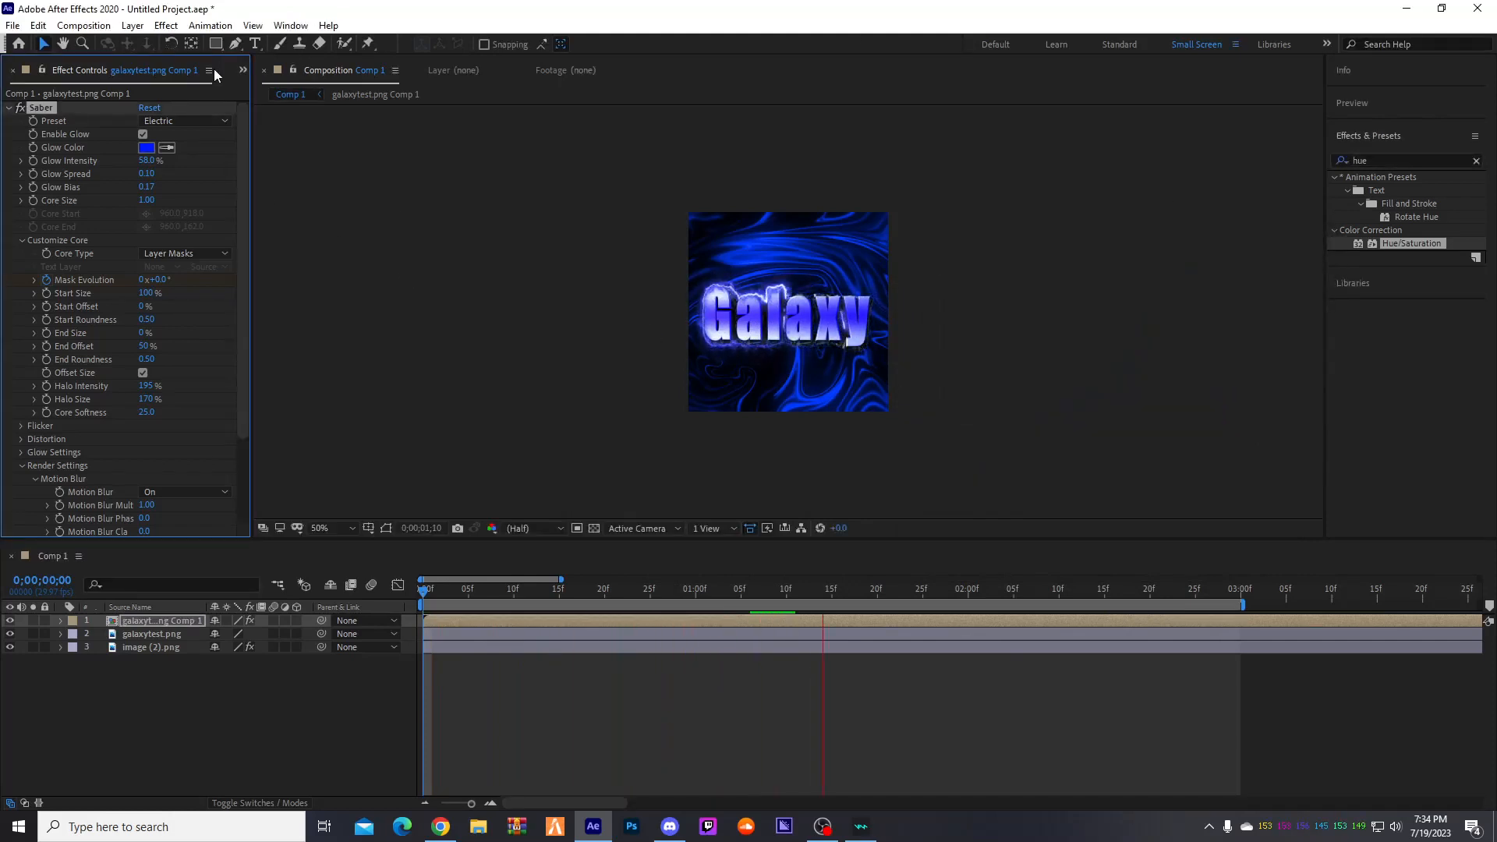
click(243, 68)
click(269, 92)
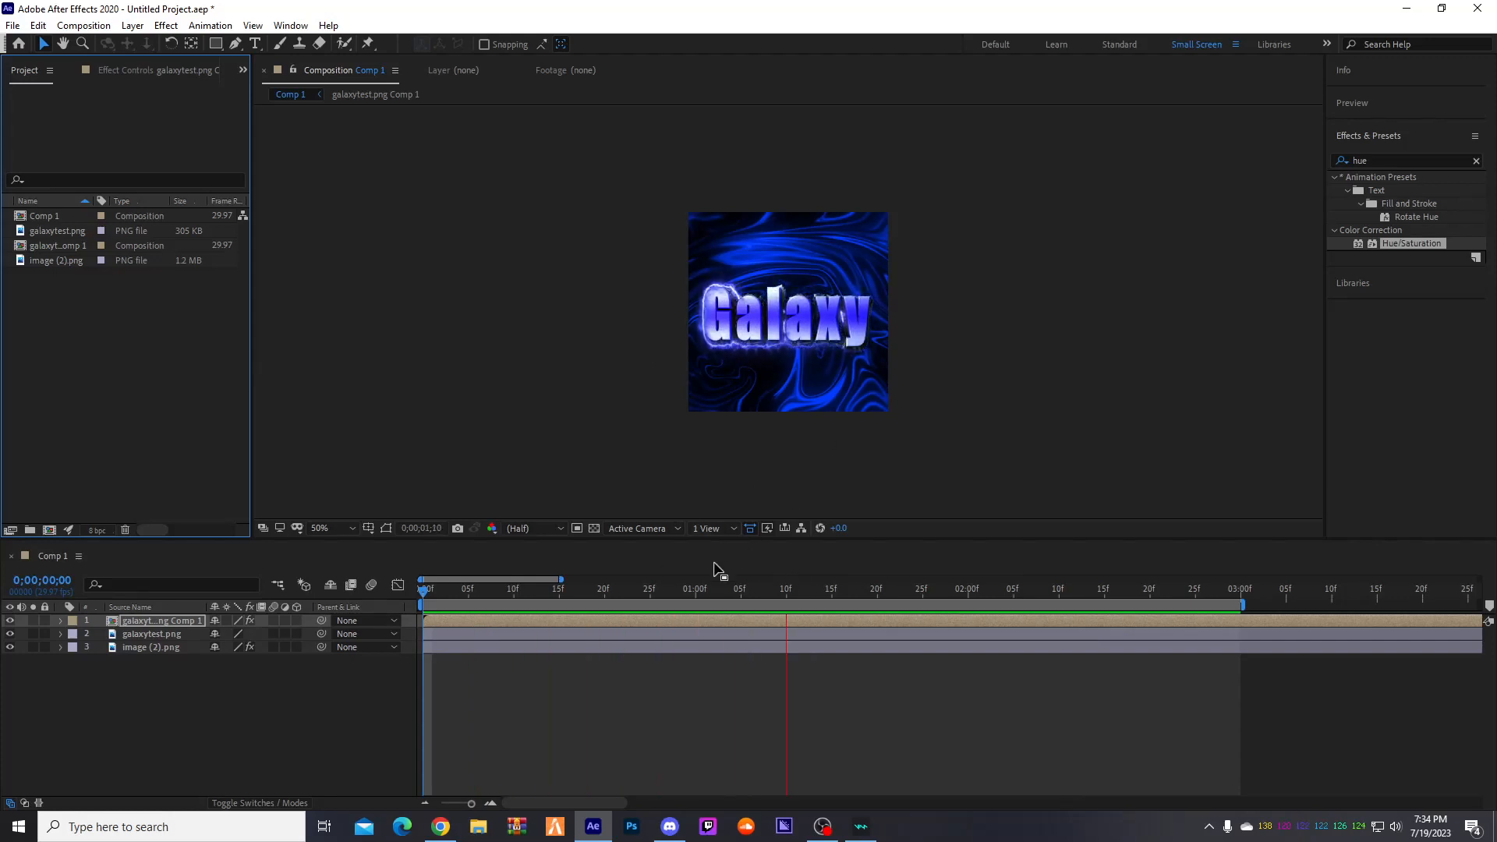
- Set the composition's preview resolution to Full and play the animation from the start
click(546, 528)
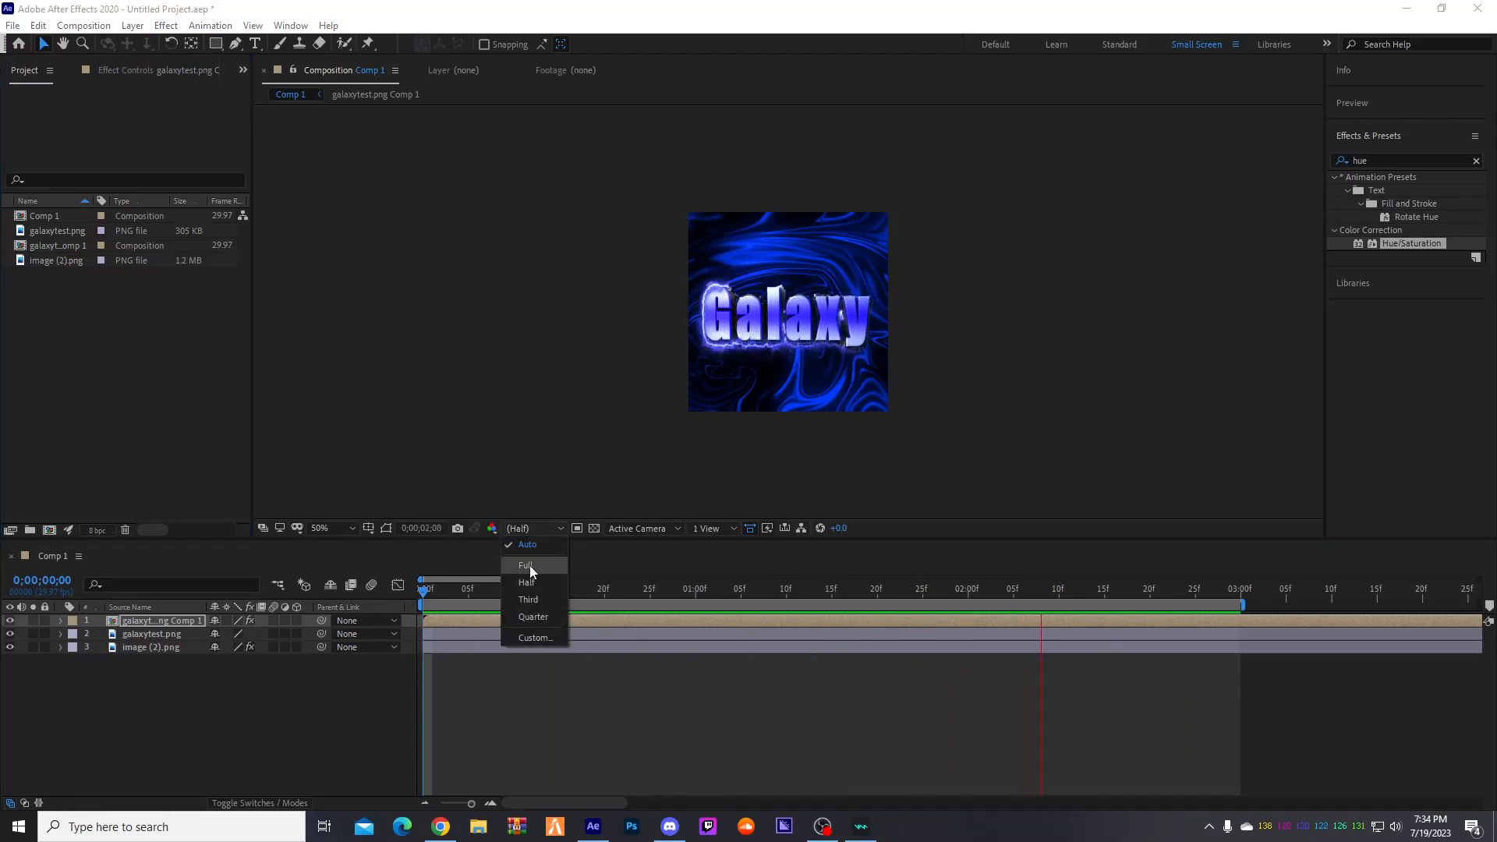
click(532, 552)
click(527, 532)
click(530, 559)
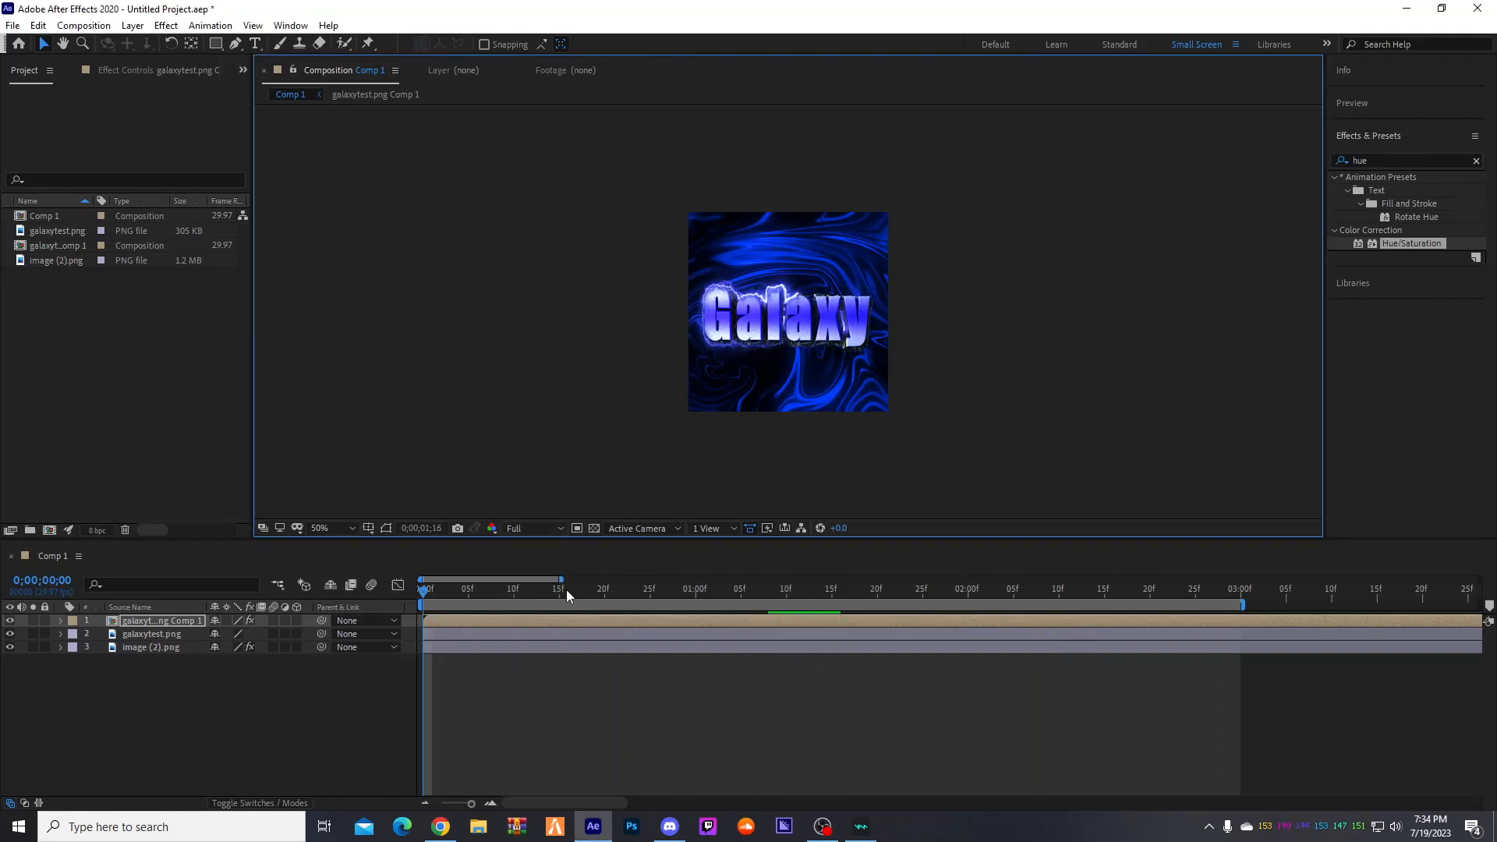
click(287, 569)
key(space)
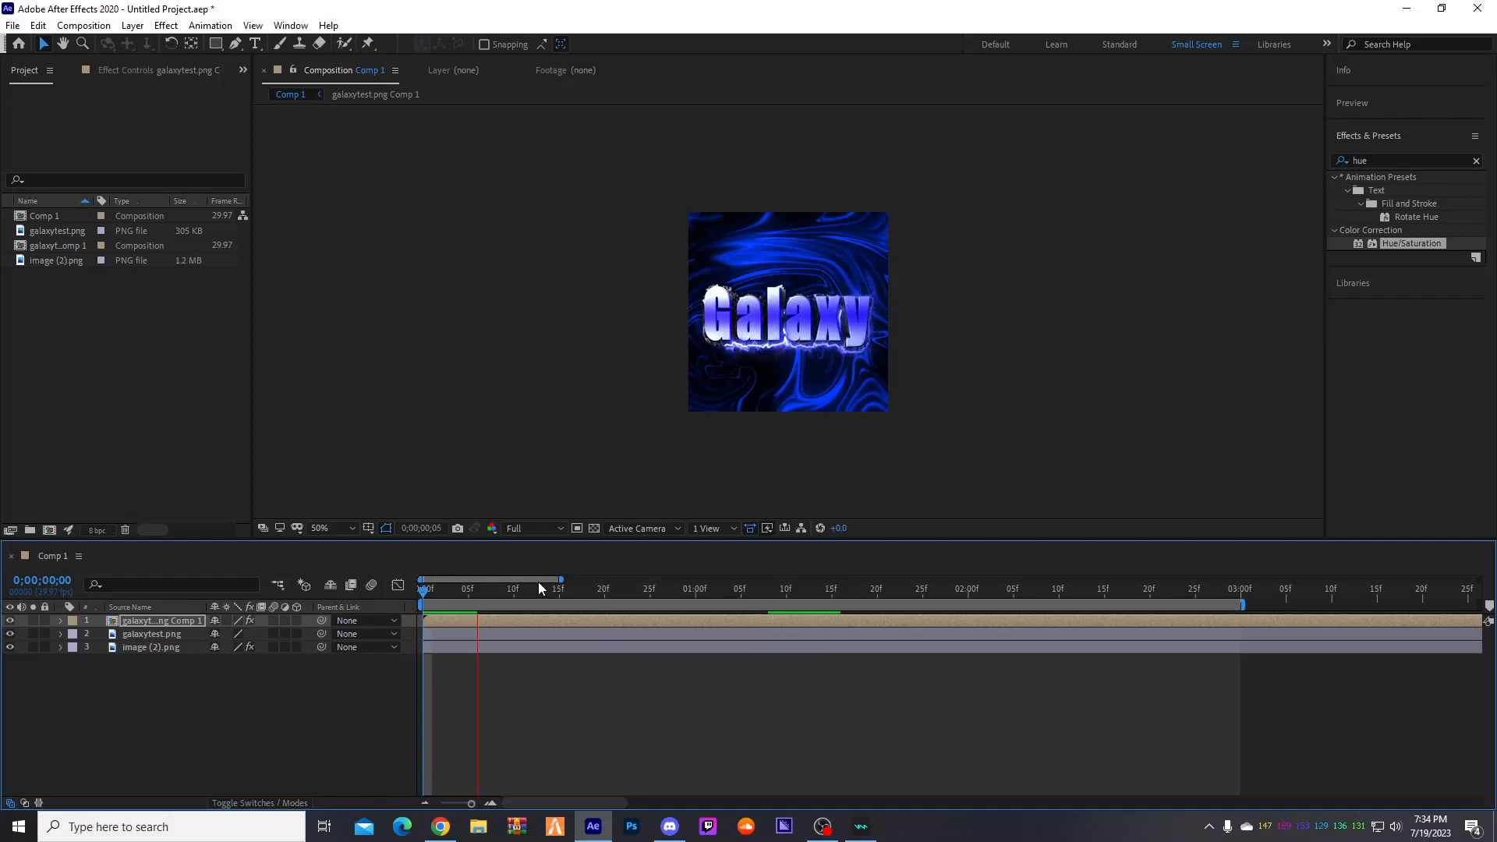
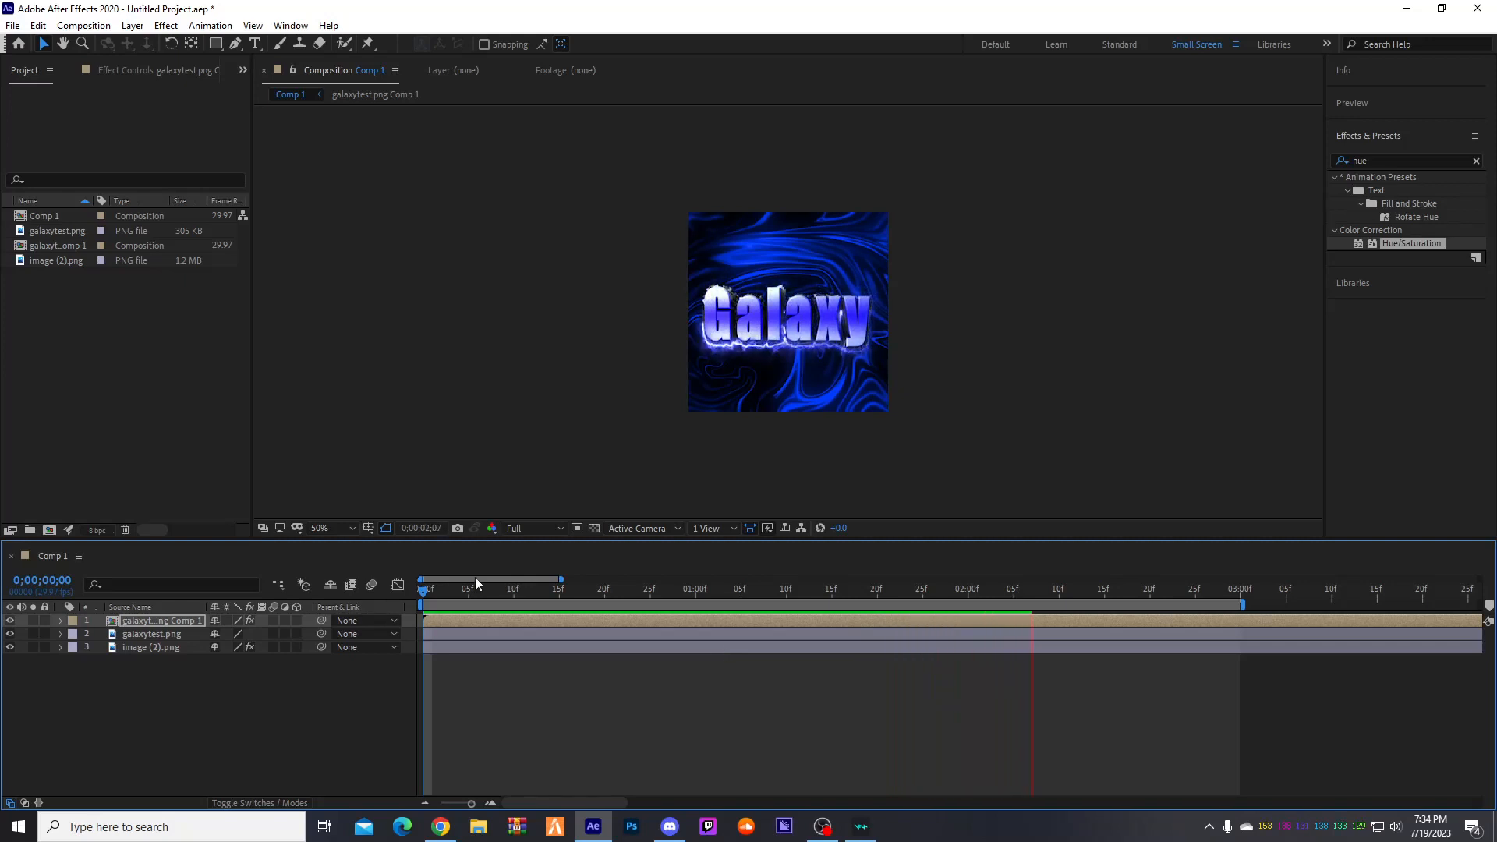
- Pre-compose the galaxytest.png Comp 1 and galaxytest.png layers into a single composition
drag(97, 619, 111, 641)
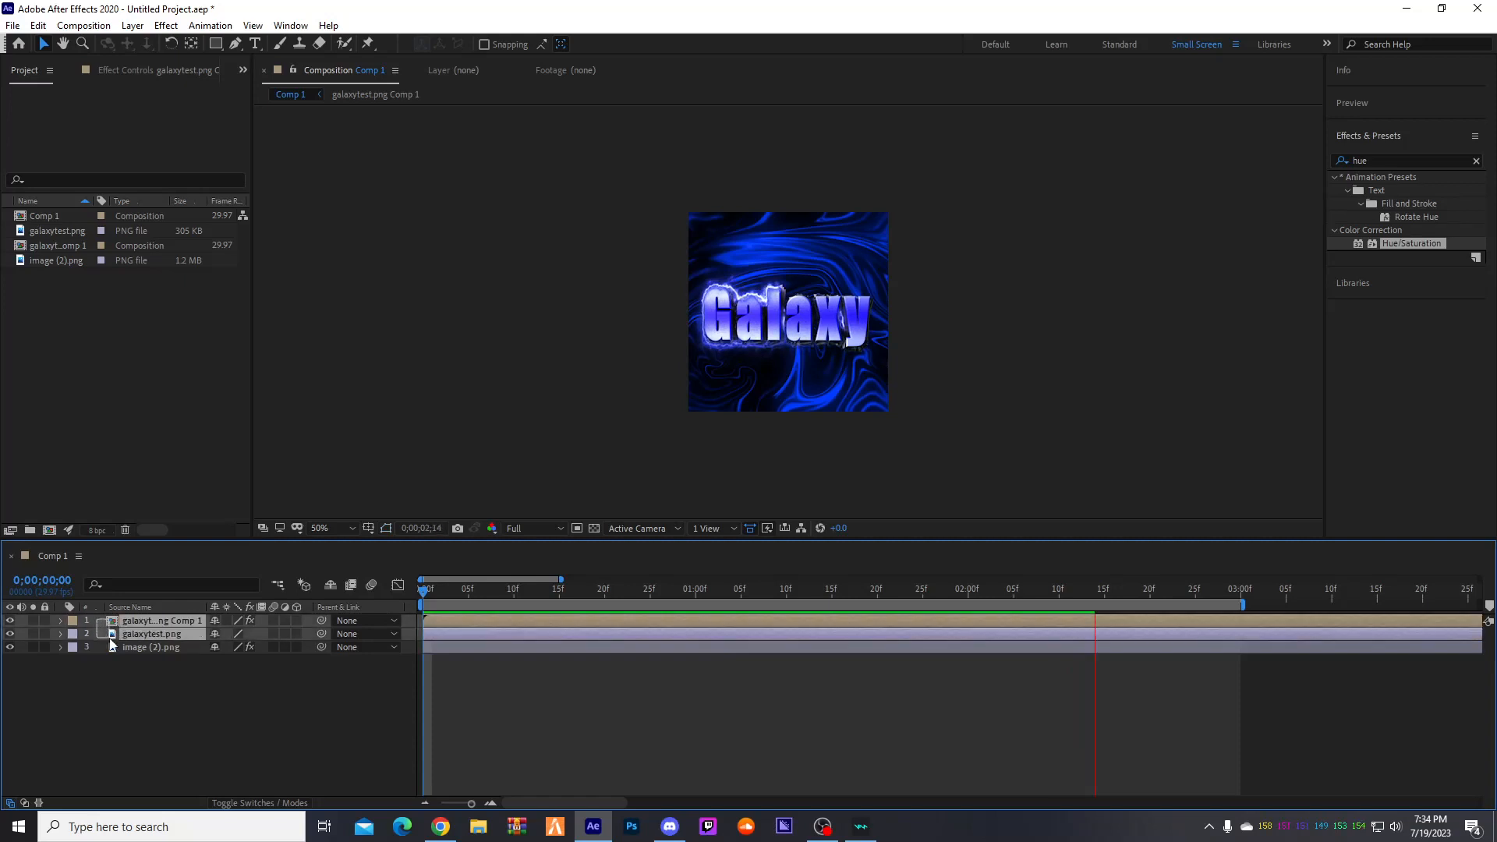
right_click(156, 633)
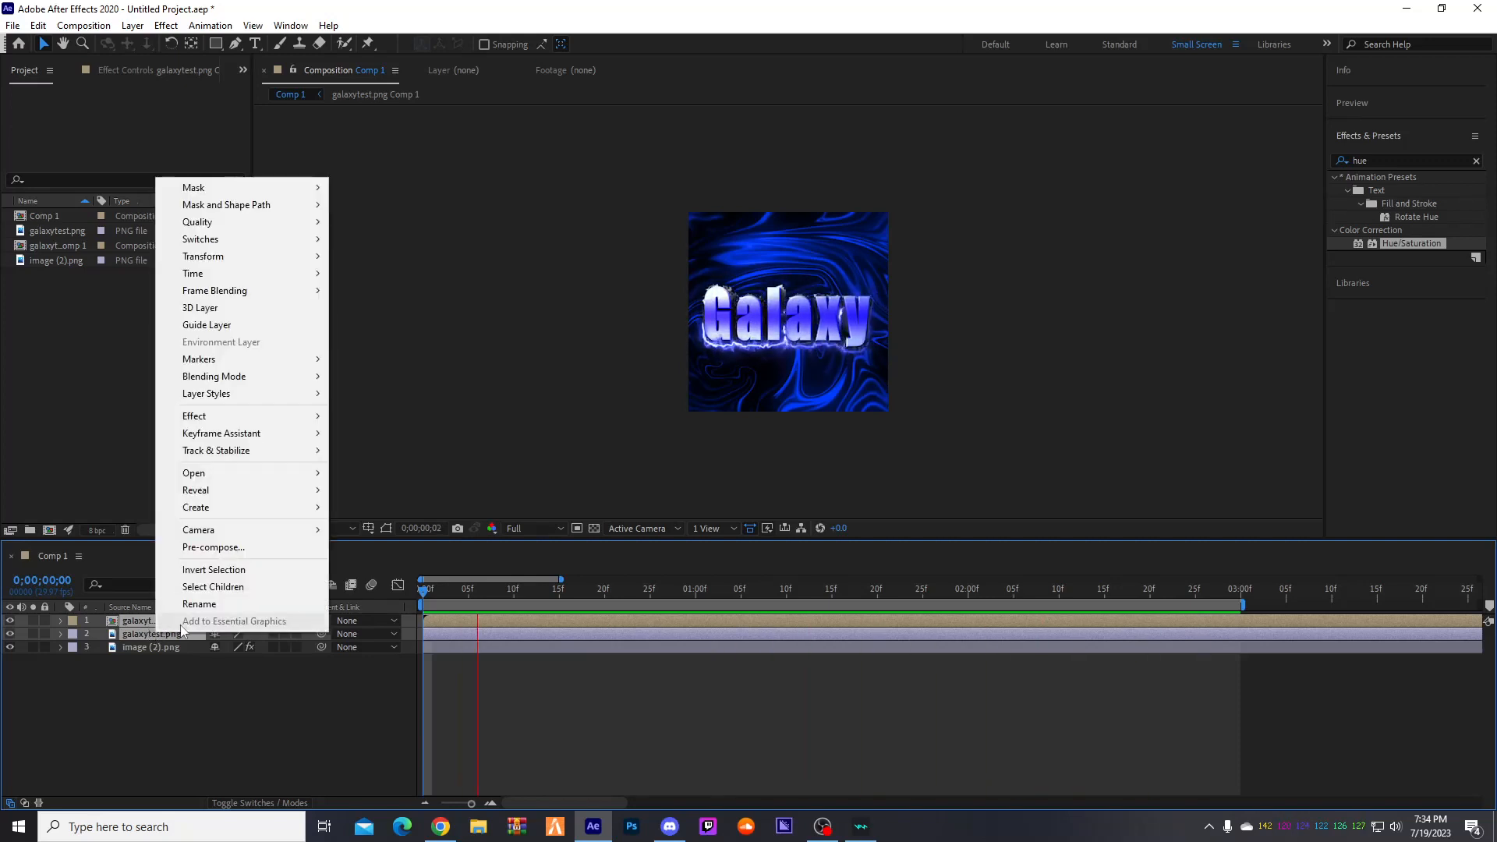
click(213, 547)
click(778, 511)
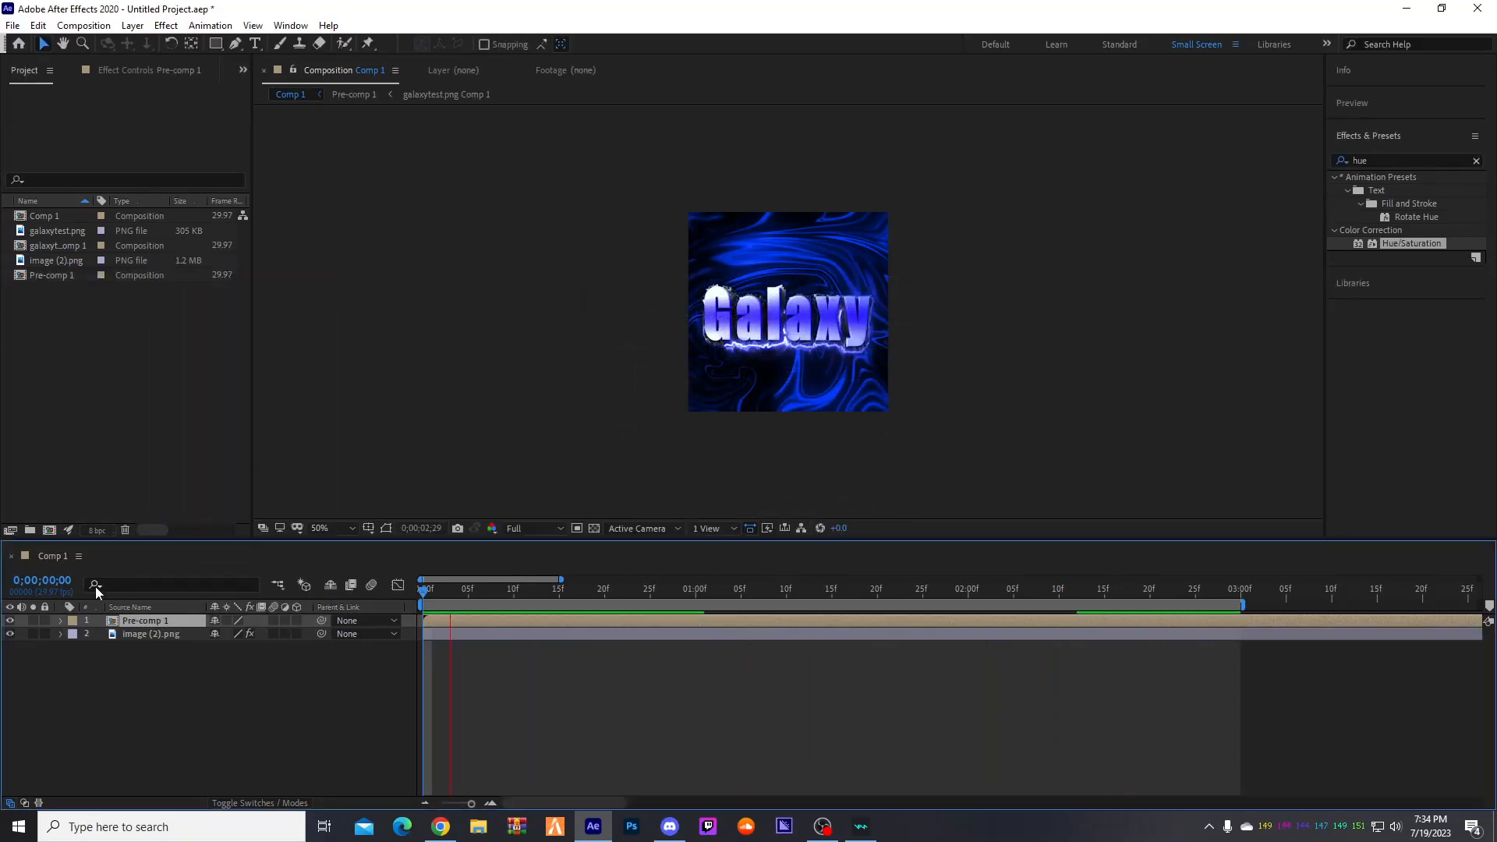
- Keyframe the pre-composed Galaxy text's Scale at 0;00;00;00, then set it to 110% at 0;00;01;15
click(60, 620)
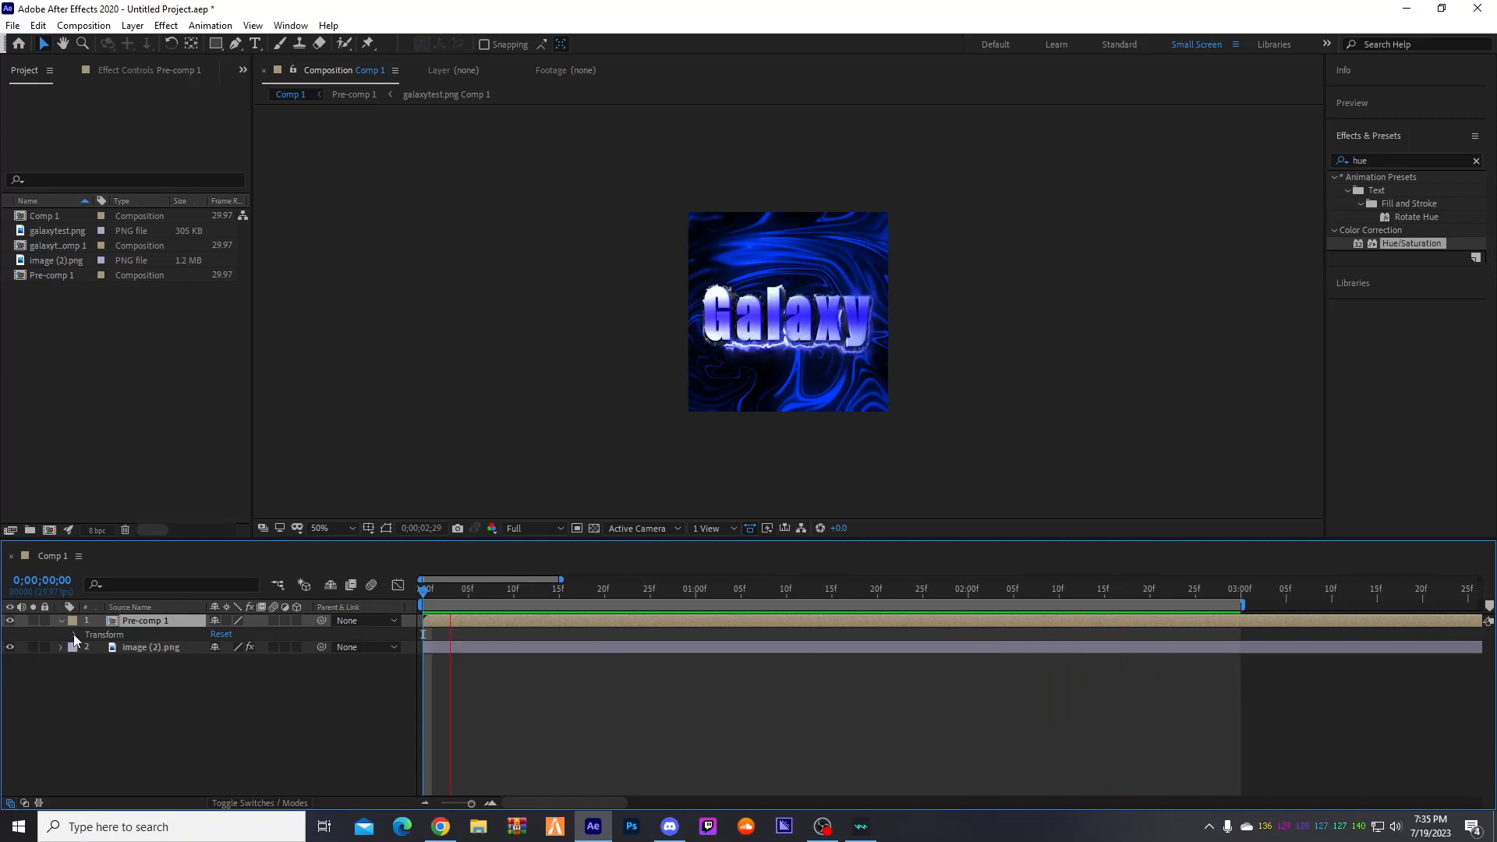
click(75, 633)
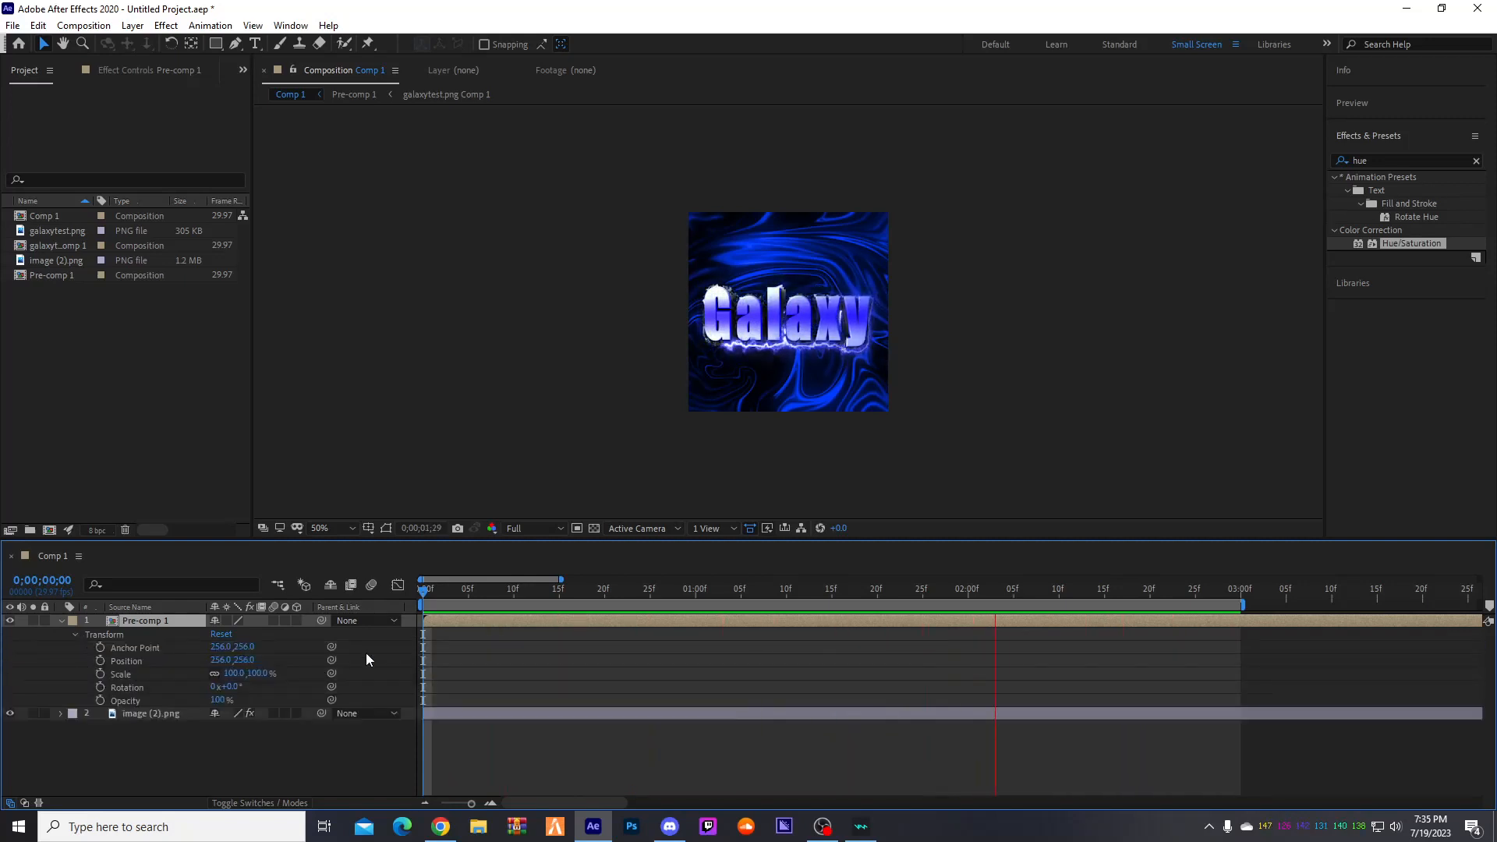
click(100, 675)
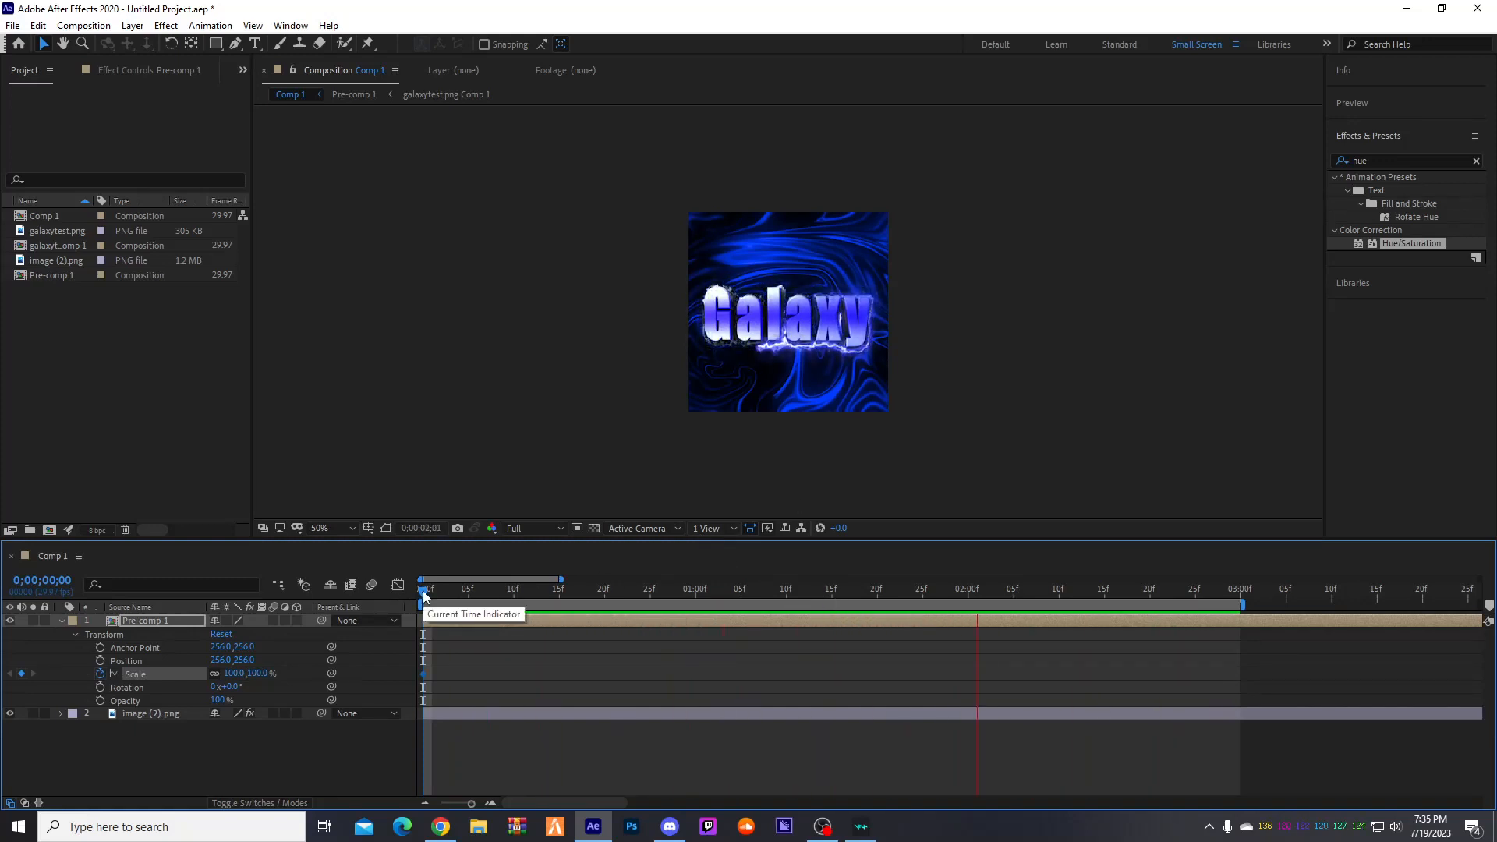
drag(423, 592, 743, 622)
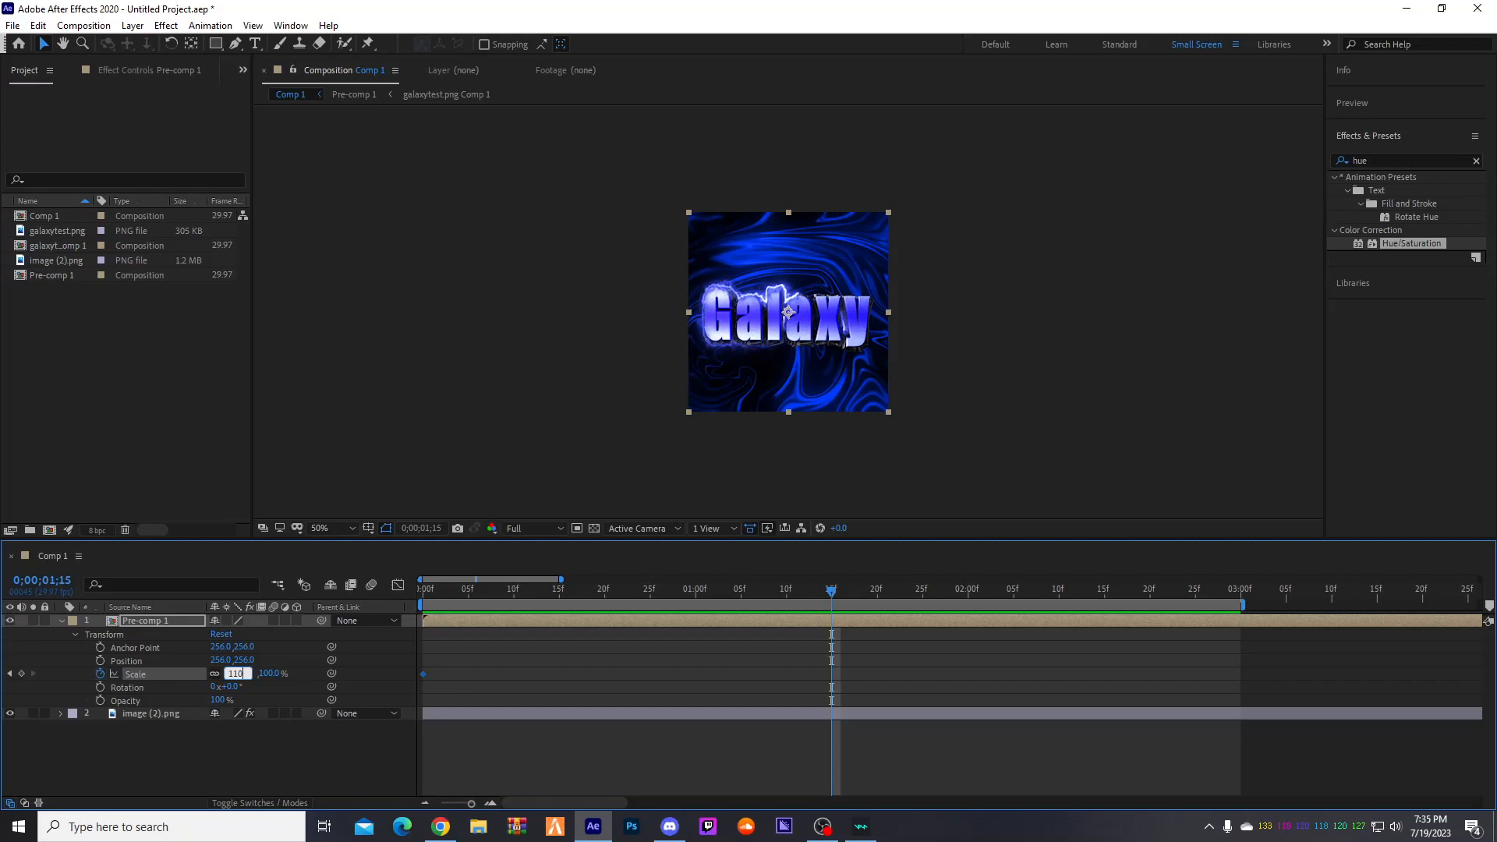
key(Return)
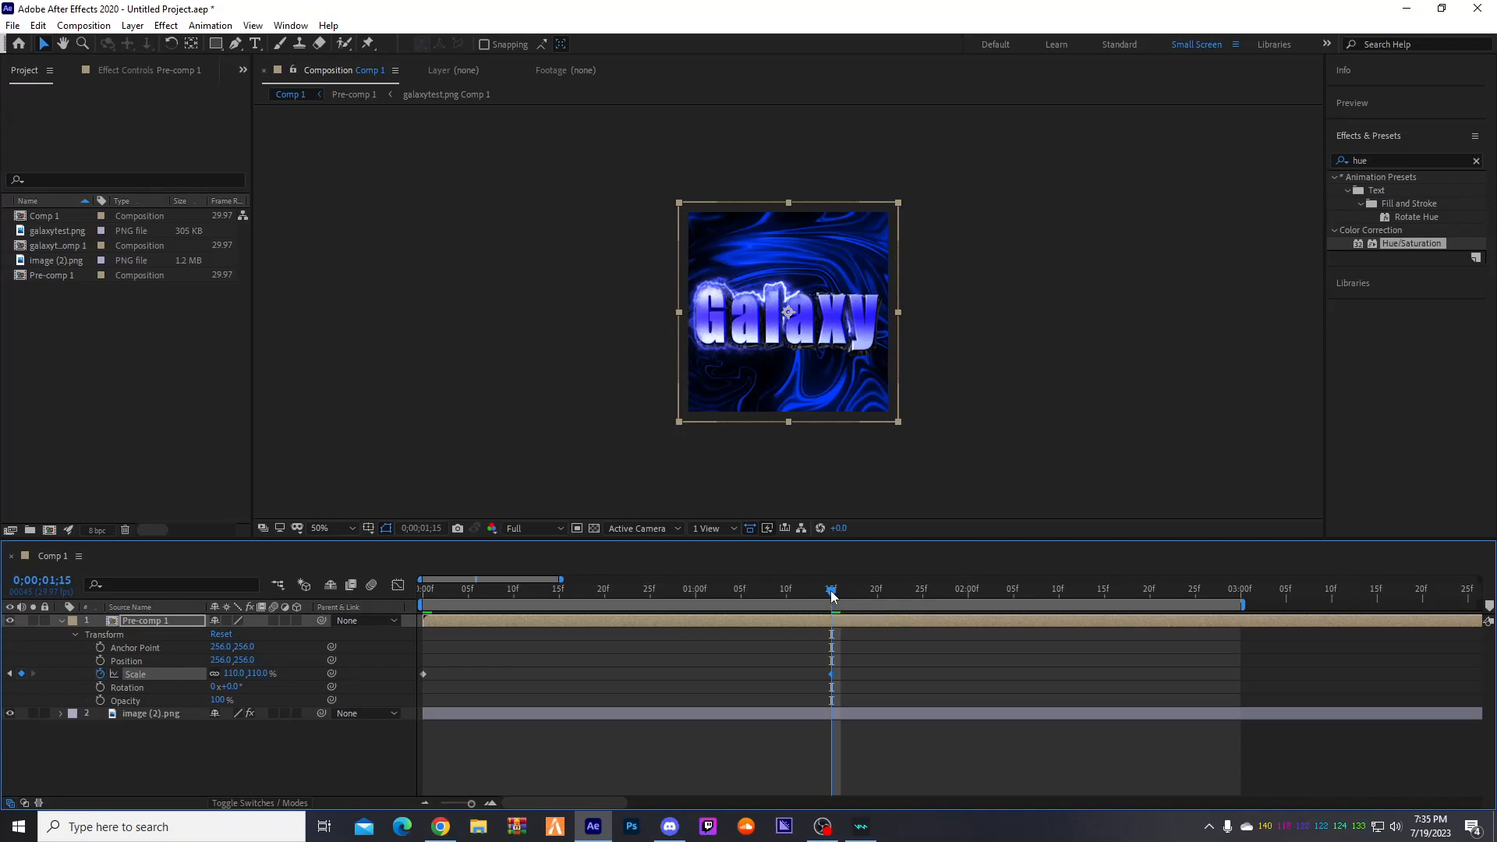
- Set the Galaxy text's Scale back to 100% at 0;00;03;00, preview the pulse and collapse the layer's properties
drag(836, 591, 1245, 607)
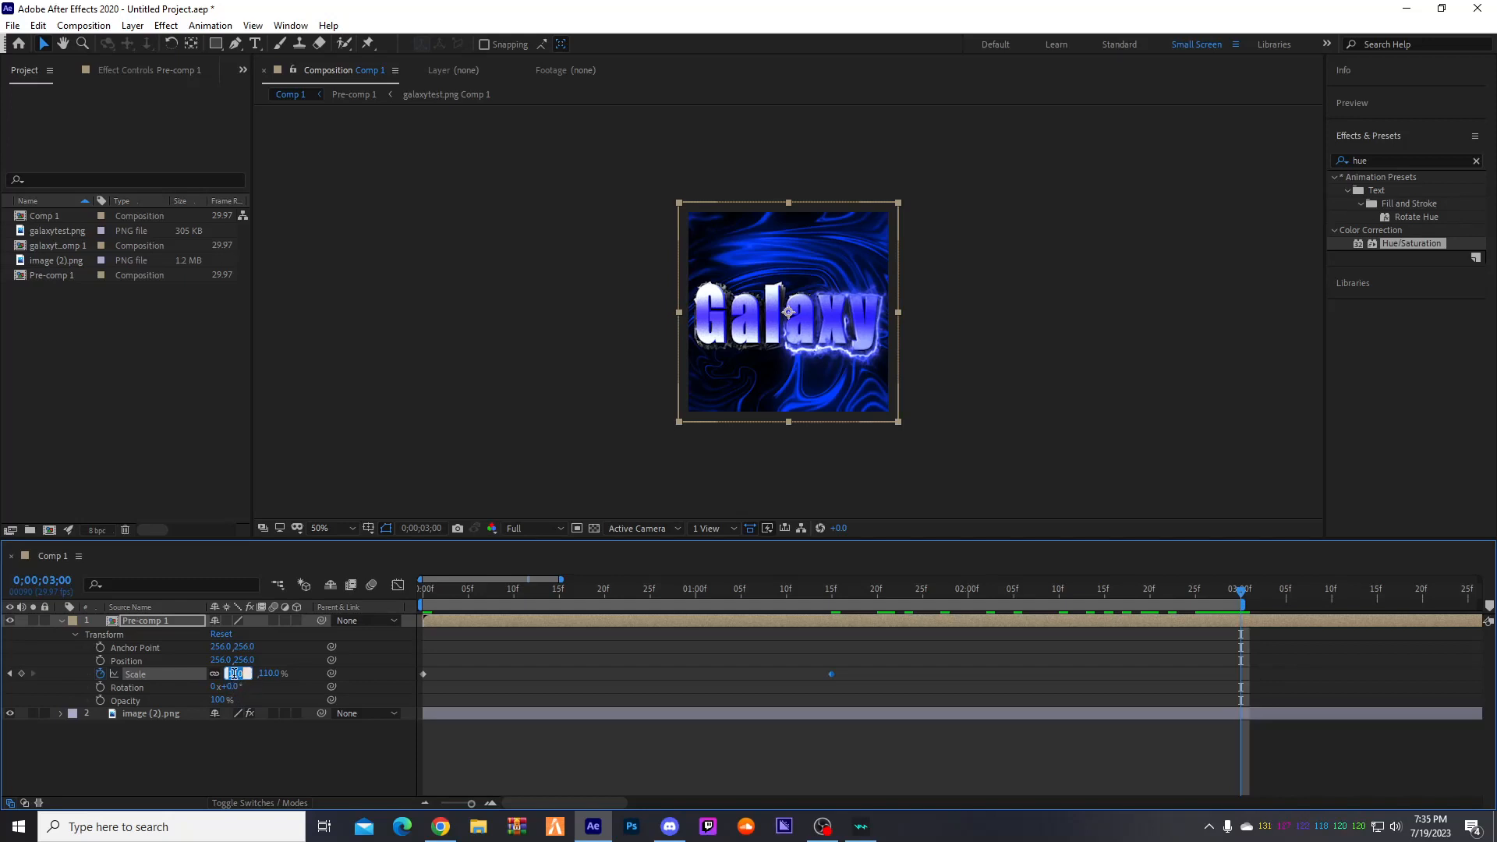
text(100)
key(Return)
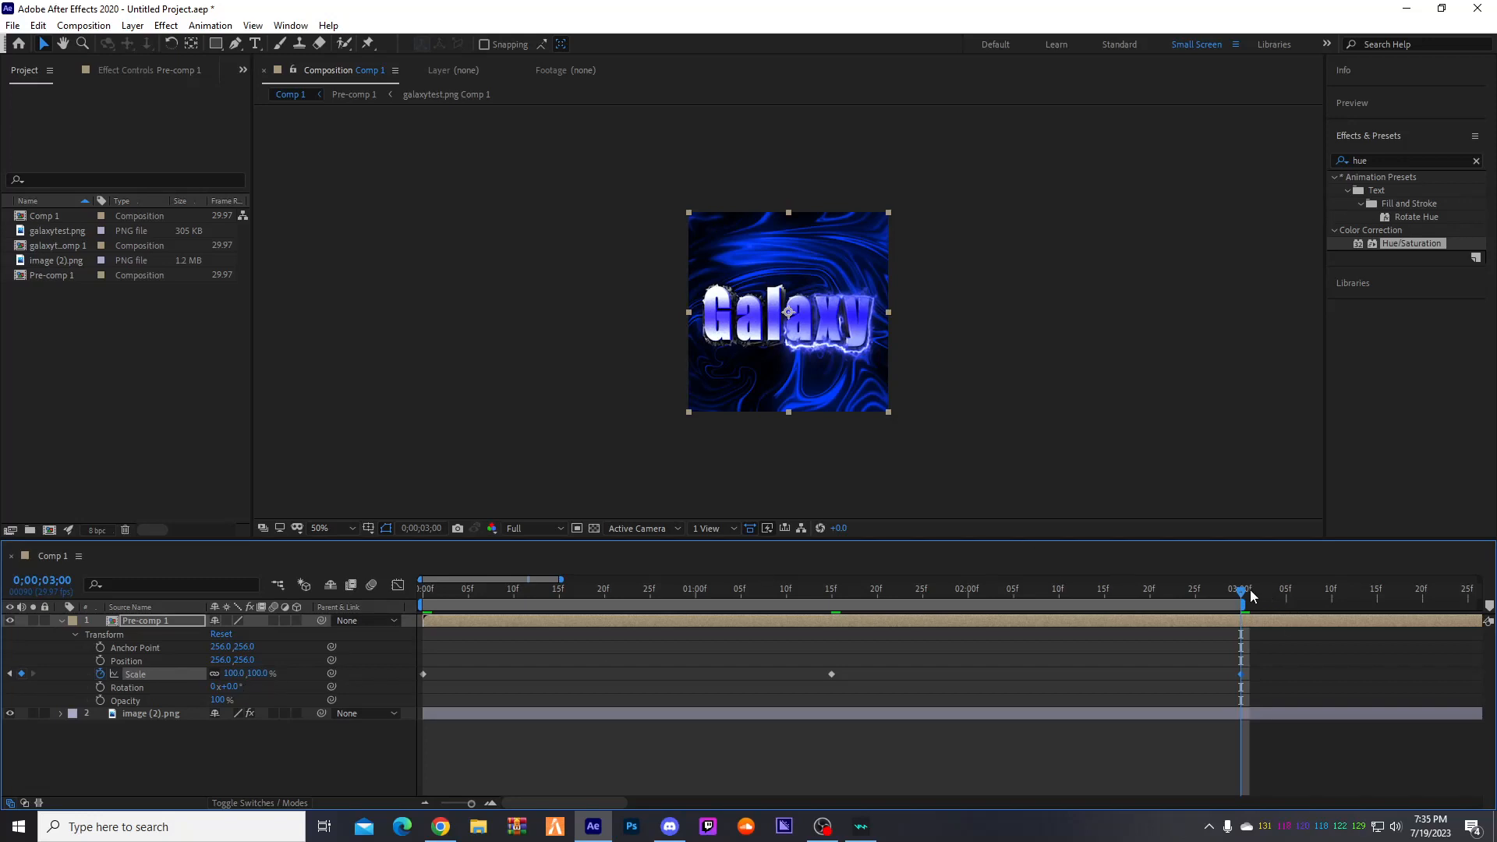
key(space)
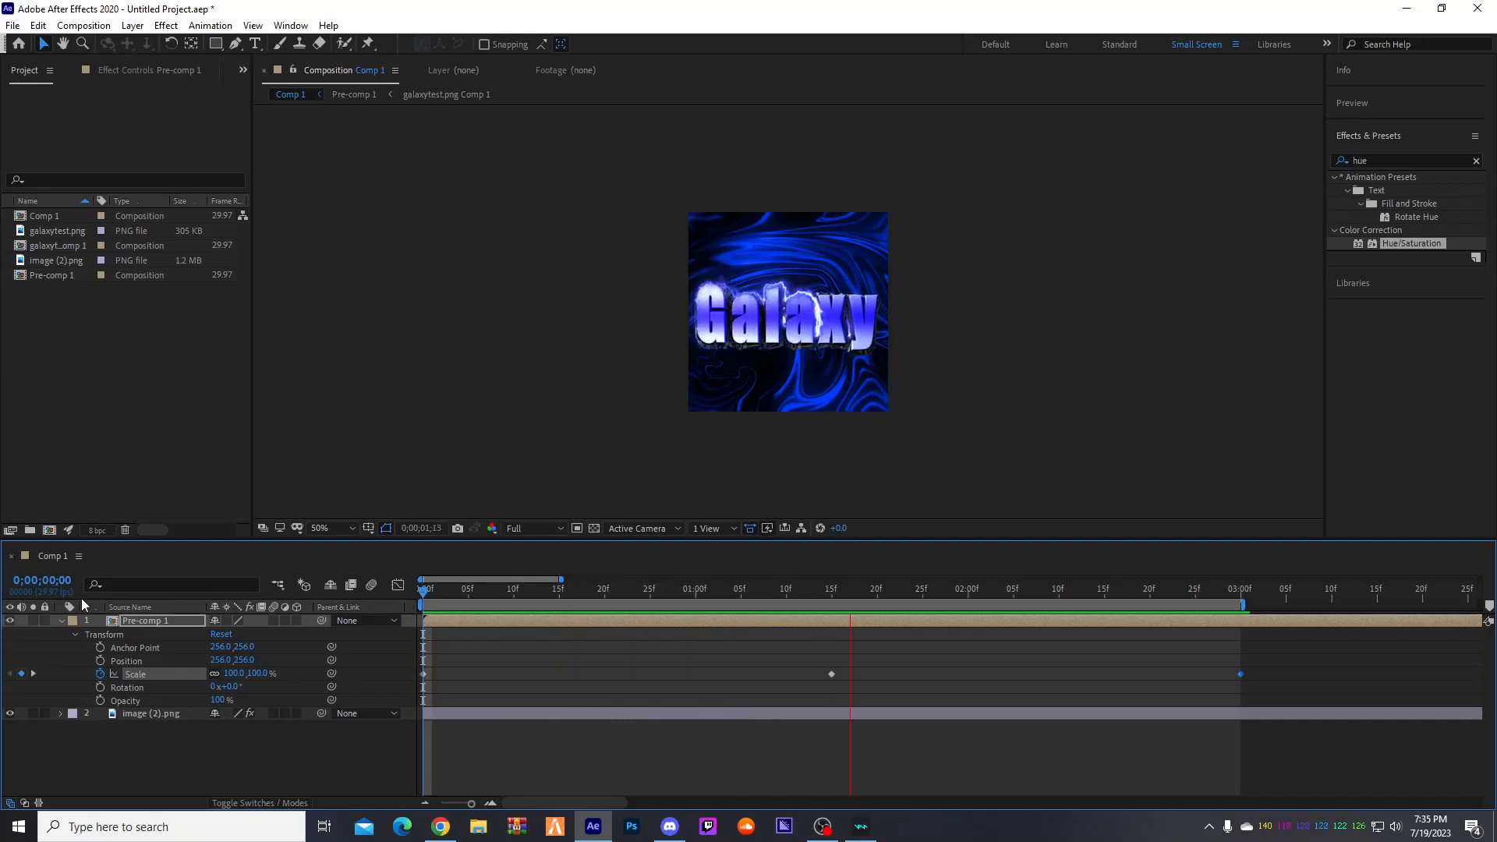
click(74, 633)
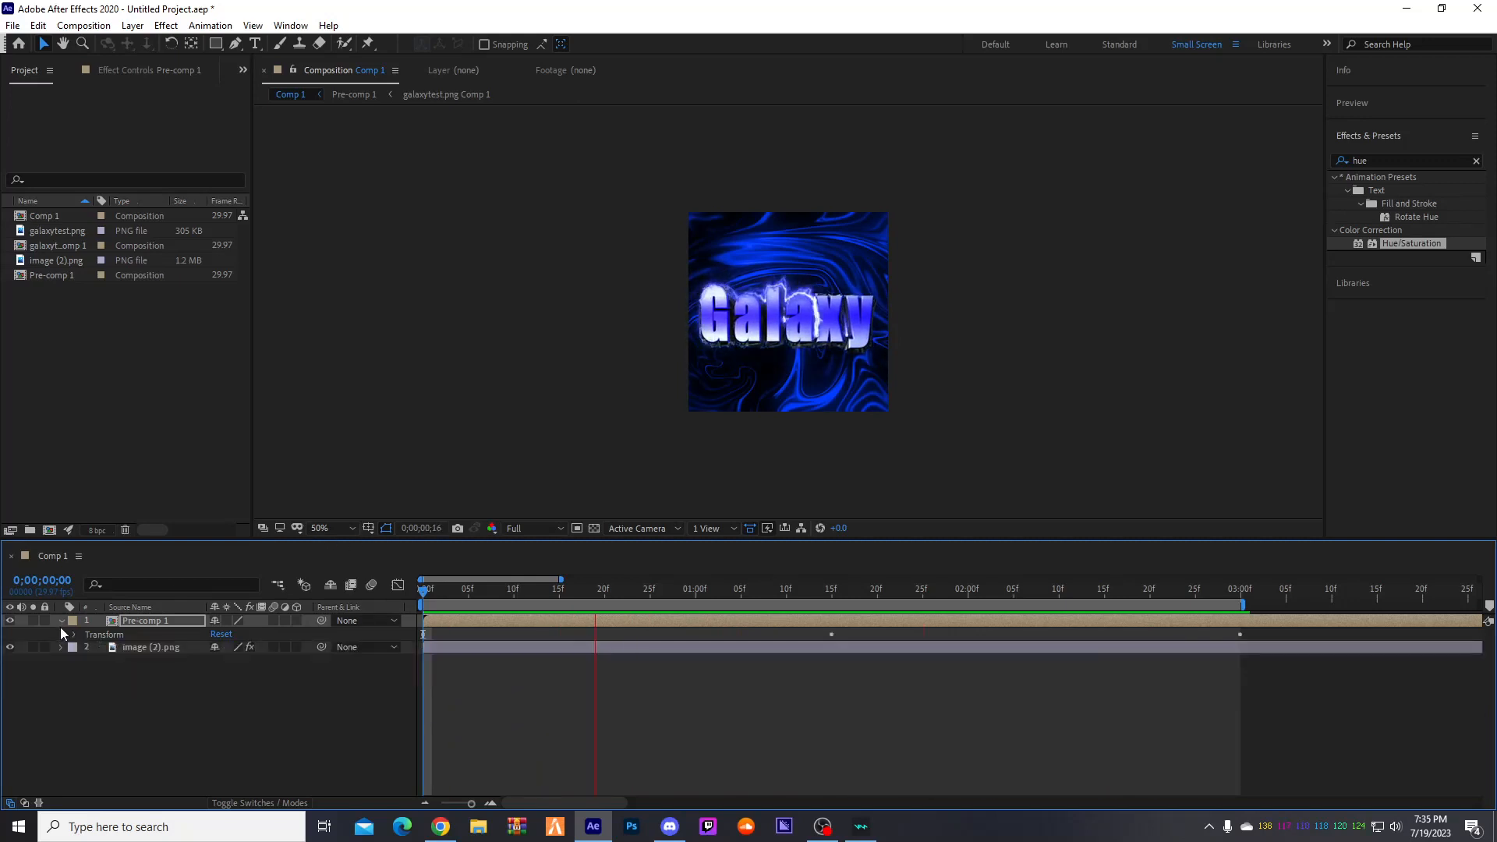
click(60, 621)
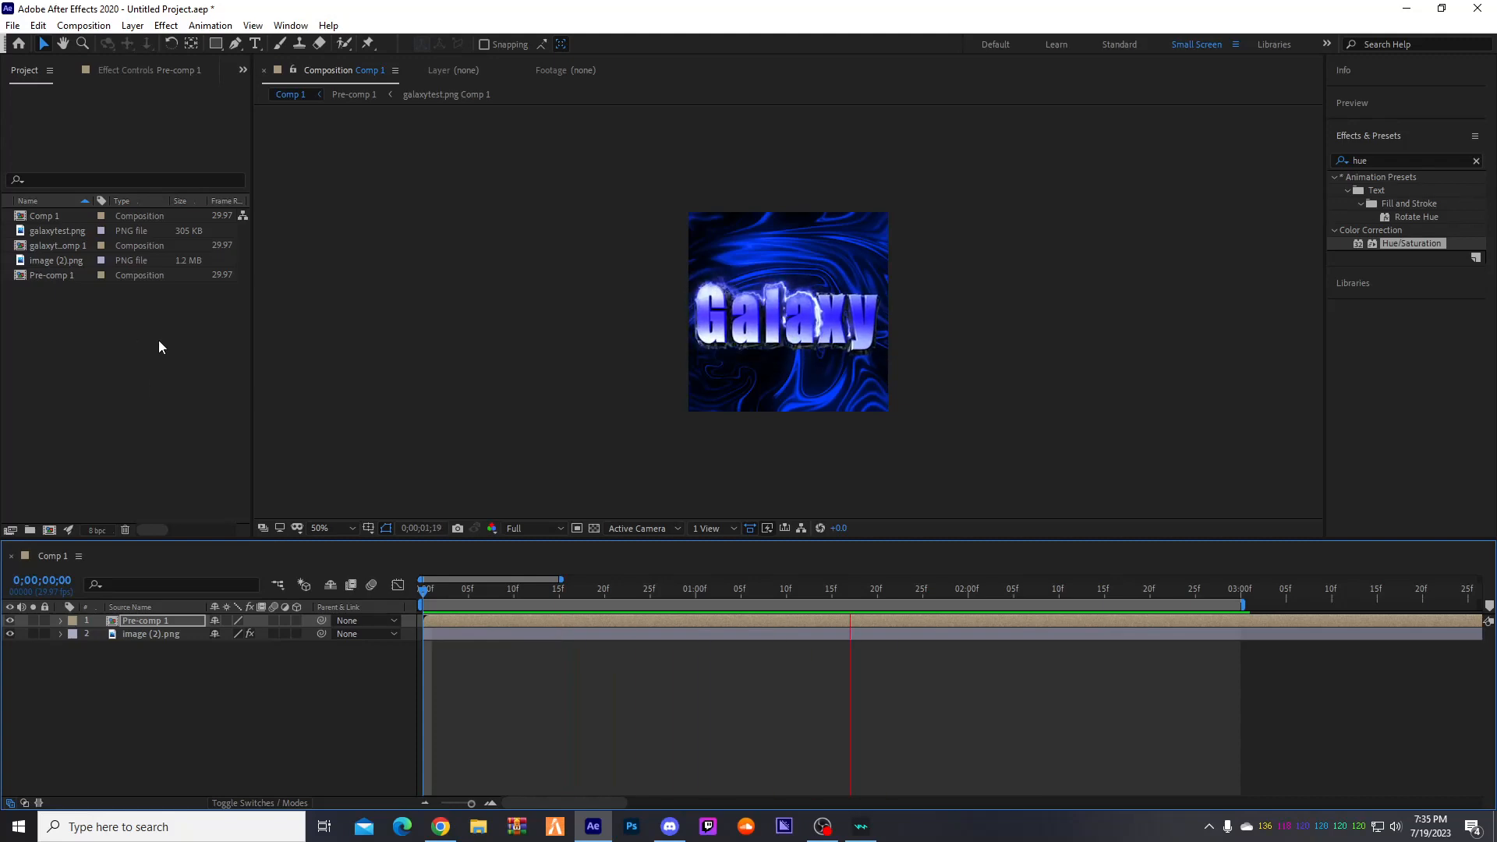
- Start a file import and browse the Animations folder inside Main Stuff > Galaxys GFX Pack on drive D
double_click(106, 362)
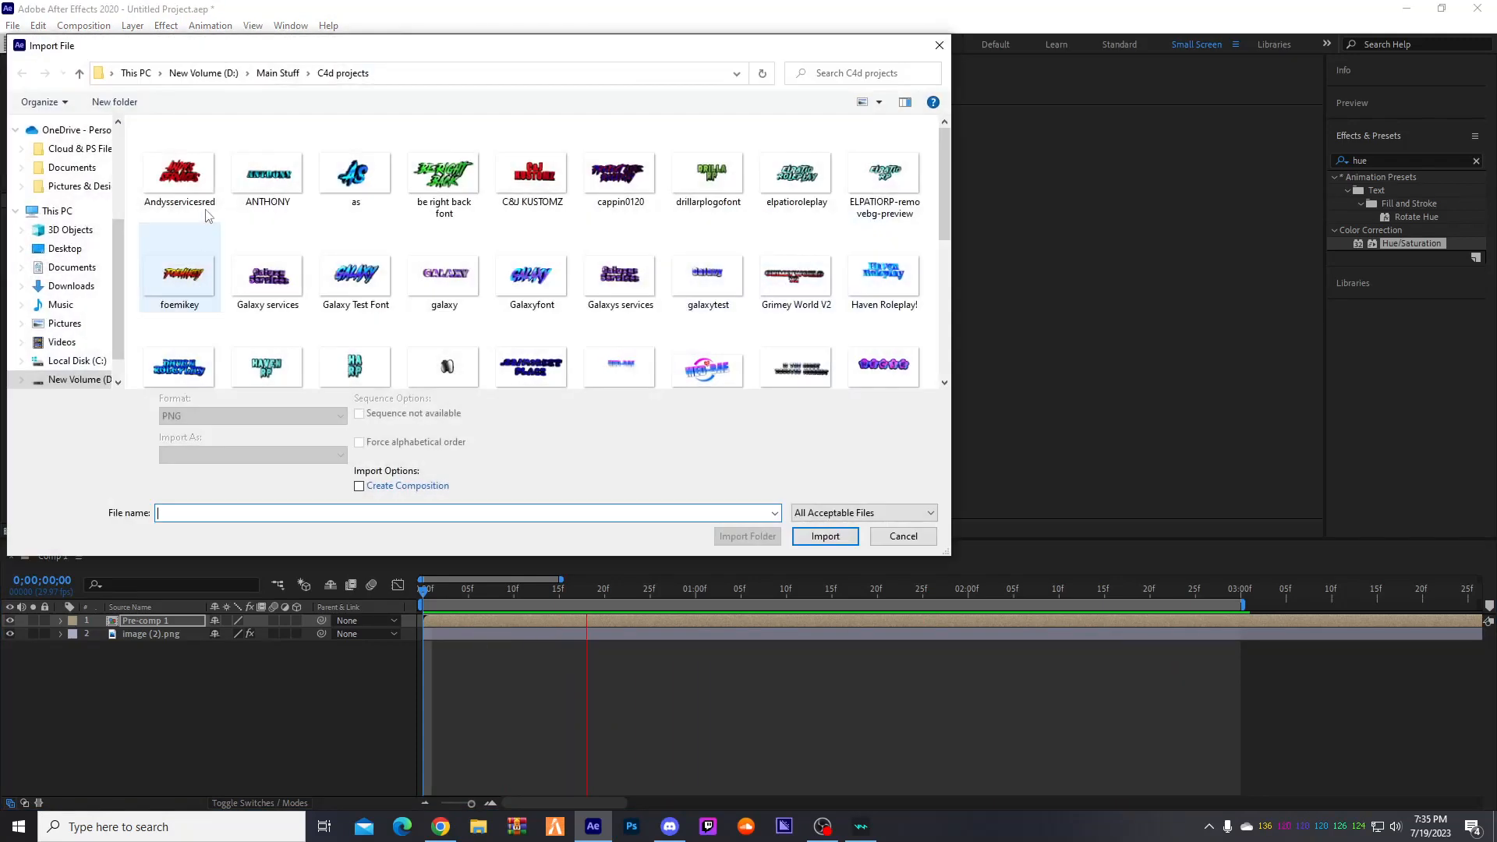
click(75, 380)
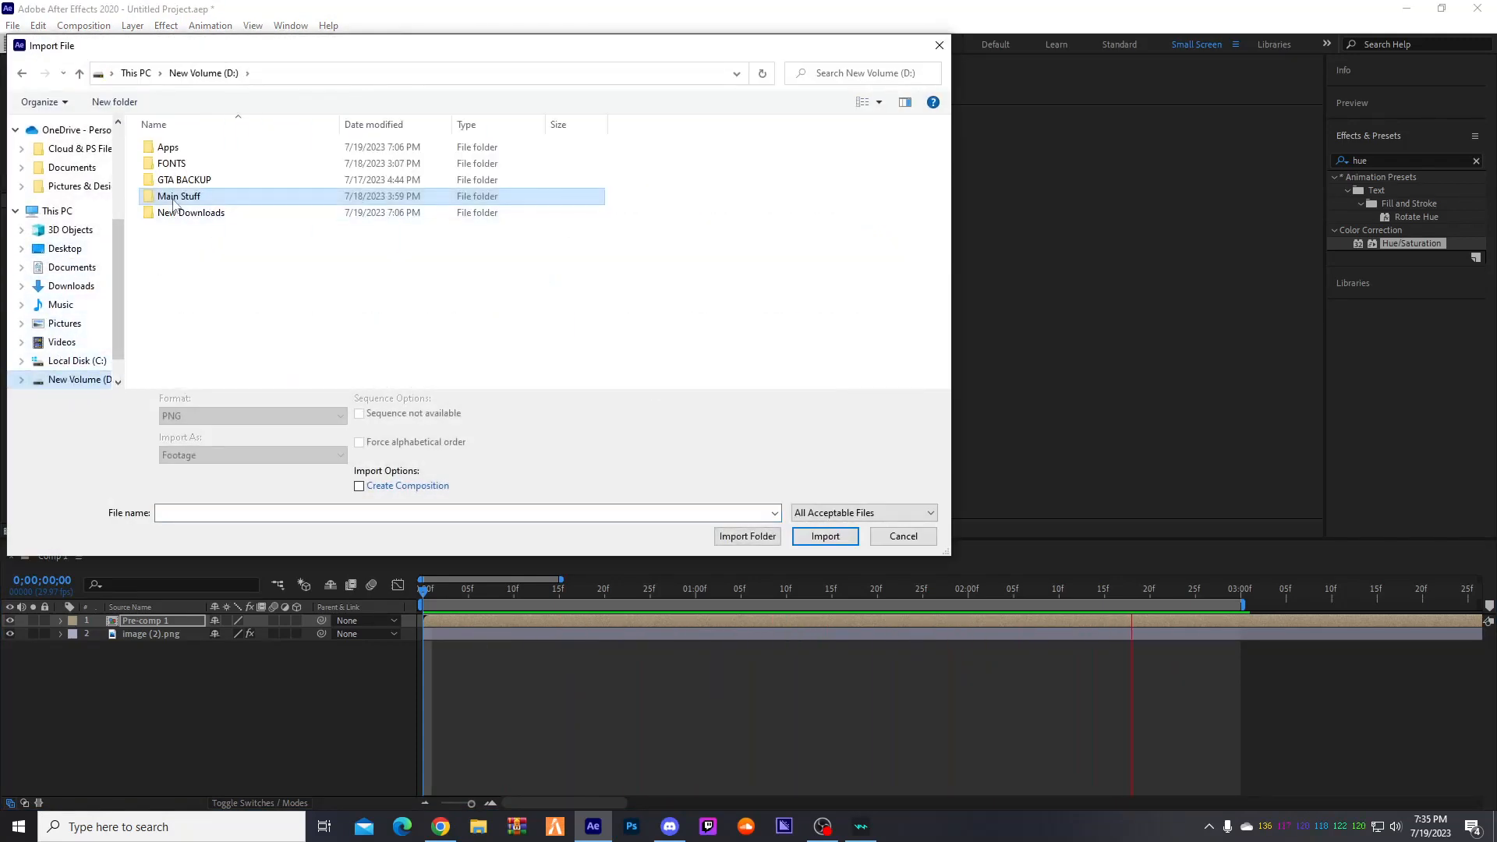
double_click(174, 198)
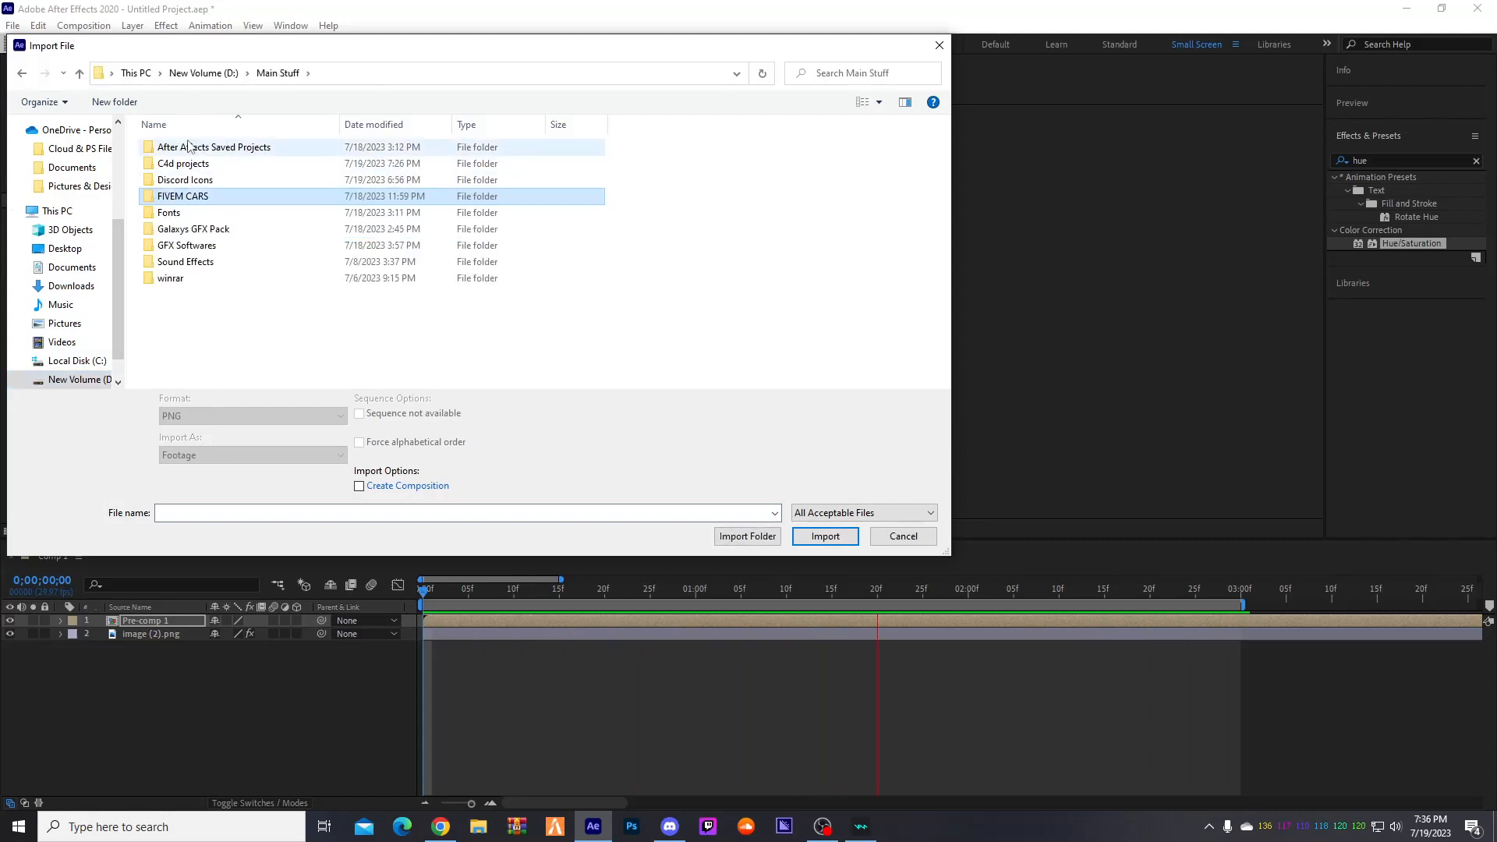
double_click(238, 230)
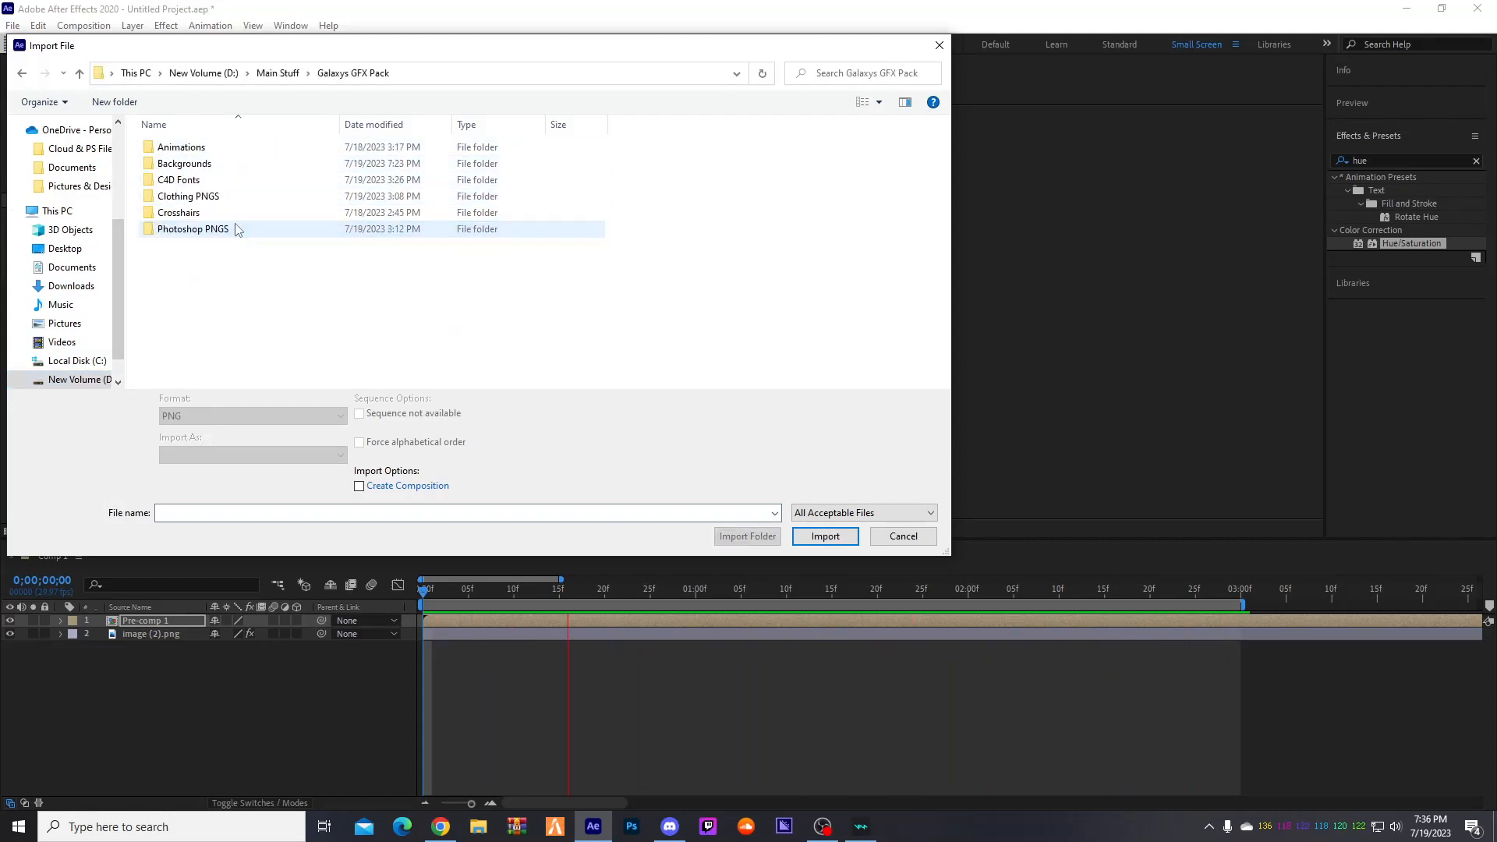
double_click(240, 161)
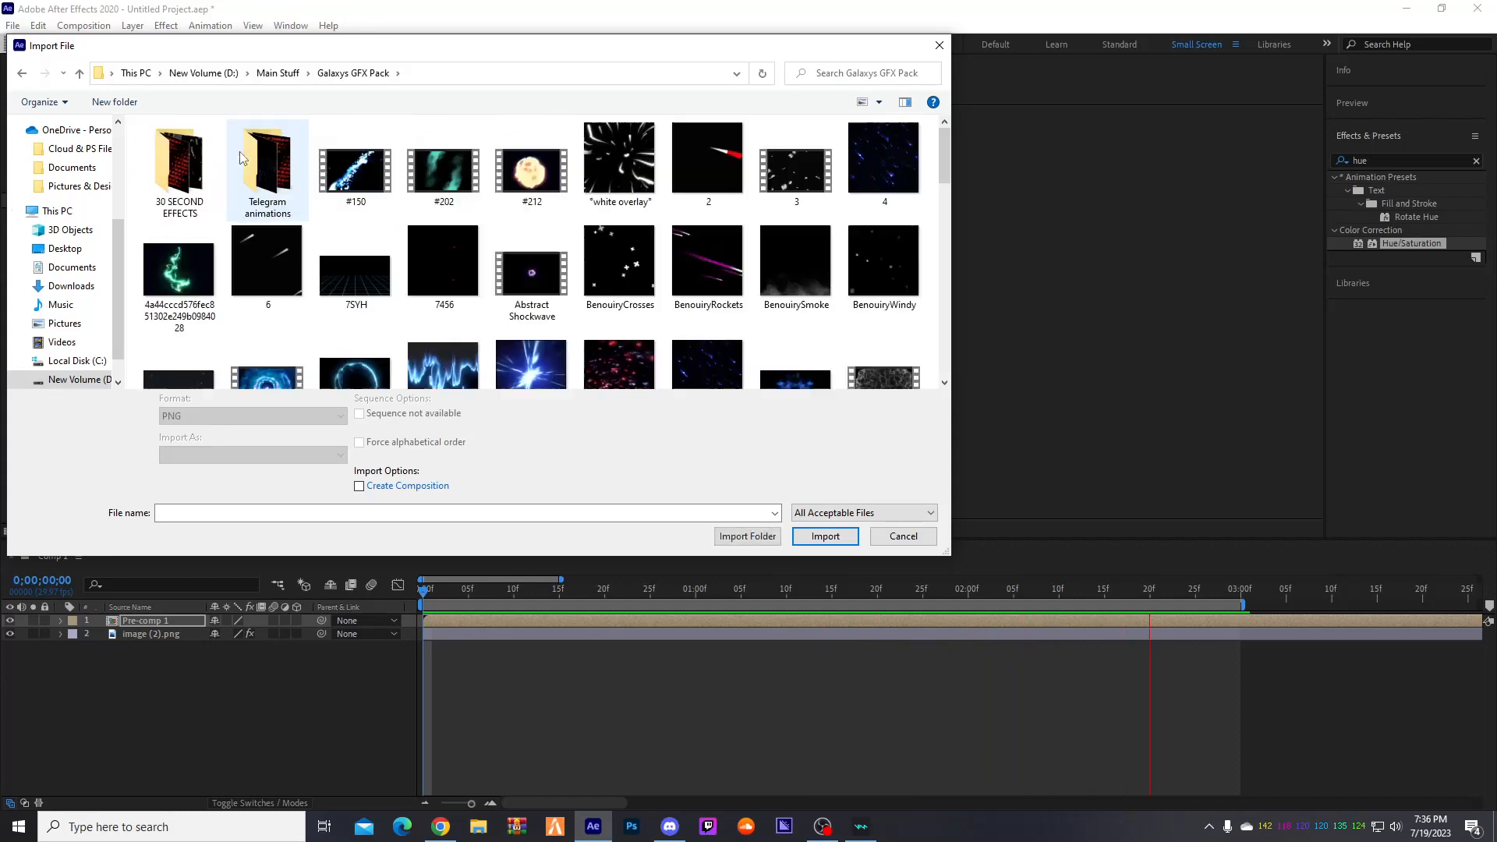
scroll(473, 271, down, 5)
scroll(493, 274, up, 5)
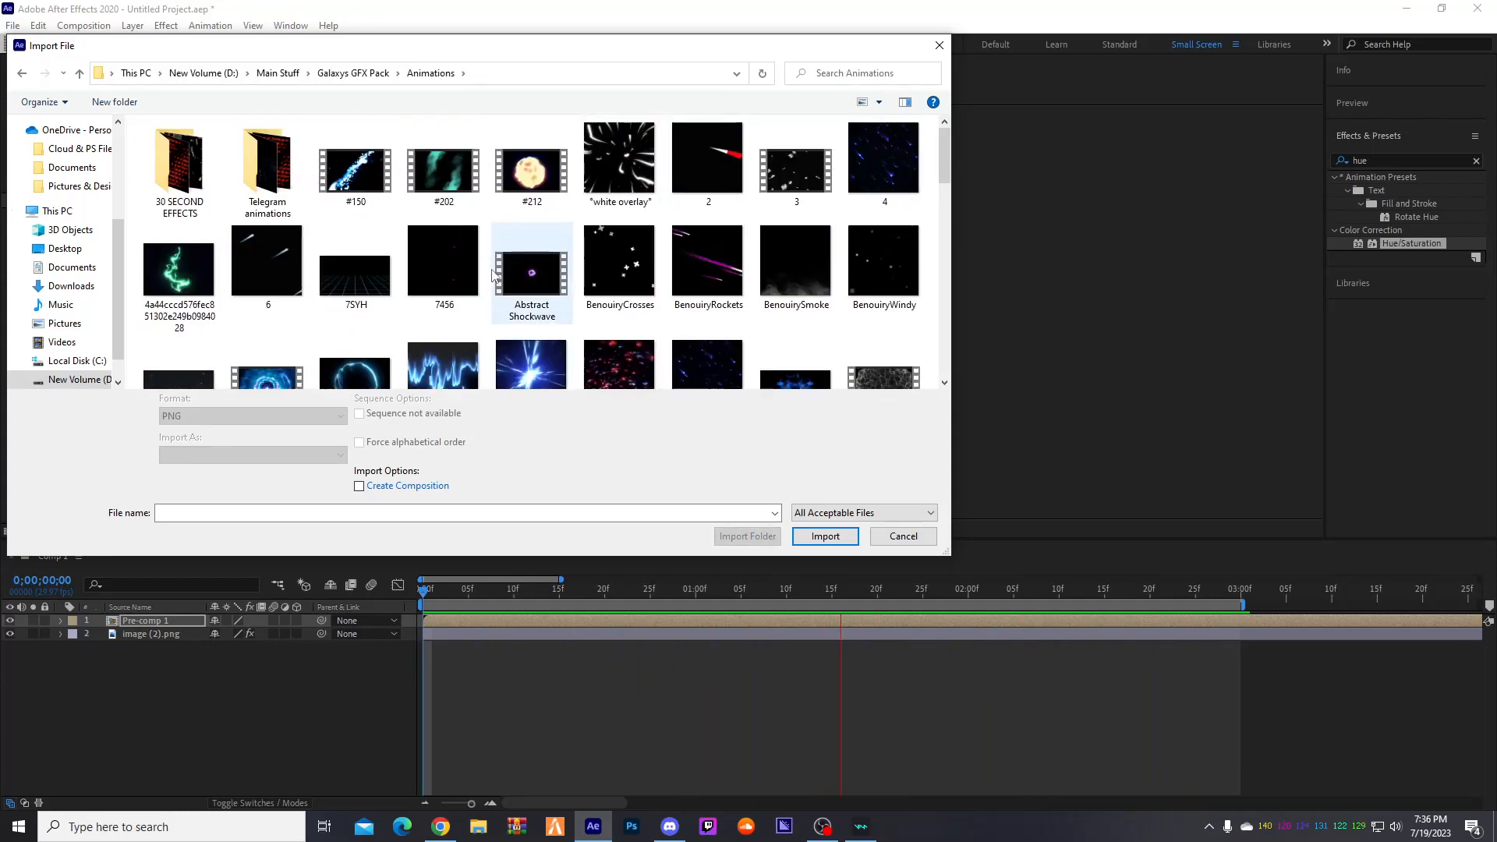
scroll(493, 274, down, 5)
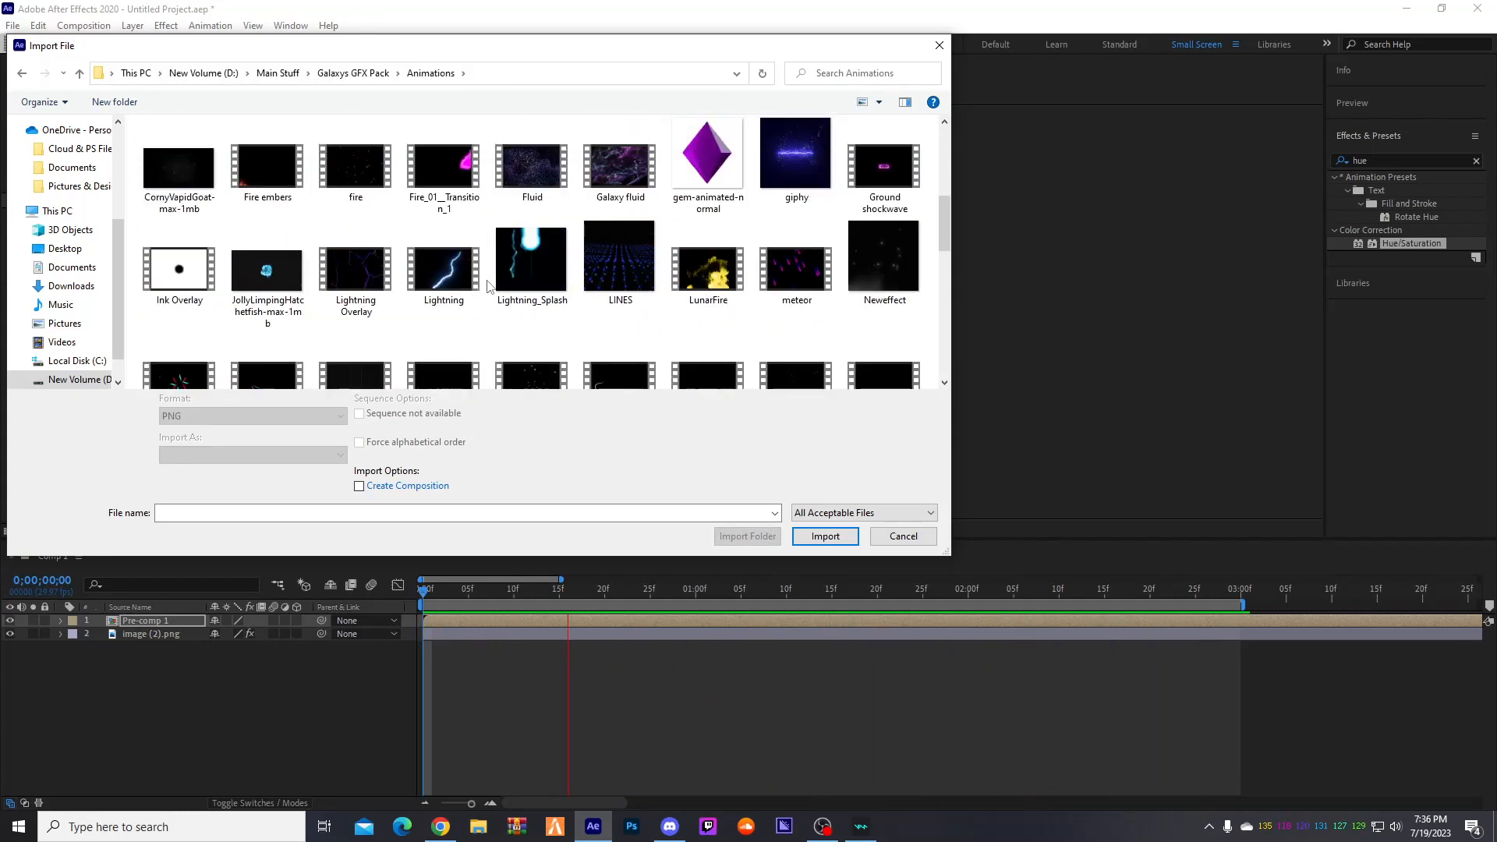
scroll(499, 304, up, 2)
scroll(513, 323, down, 1)
scroll(572, 340, up, 5)
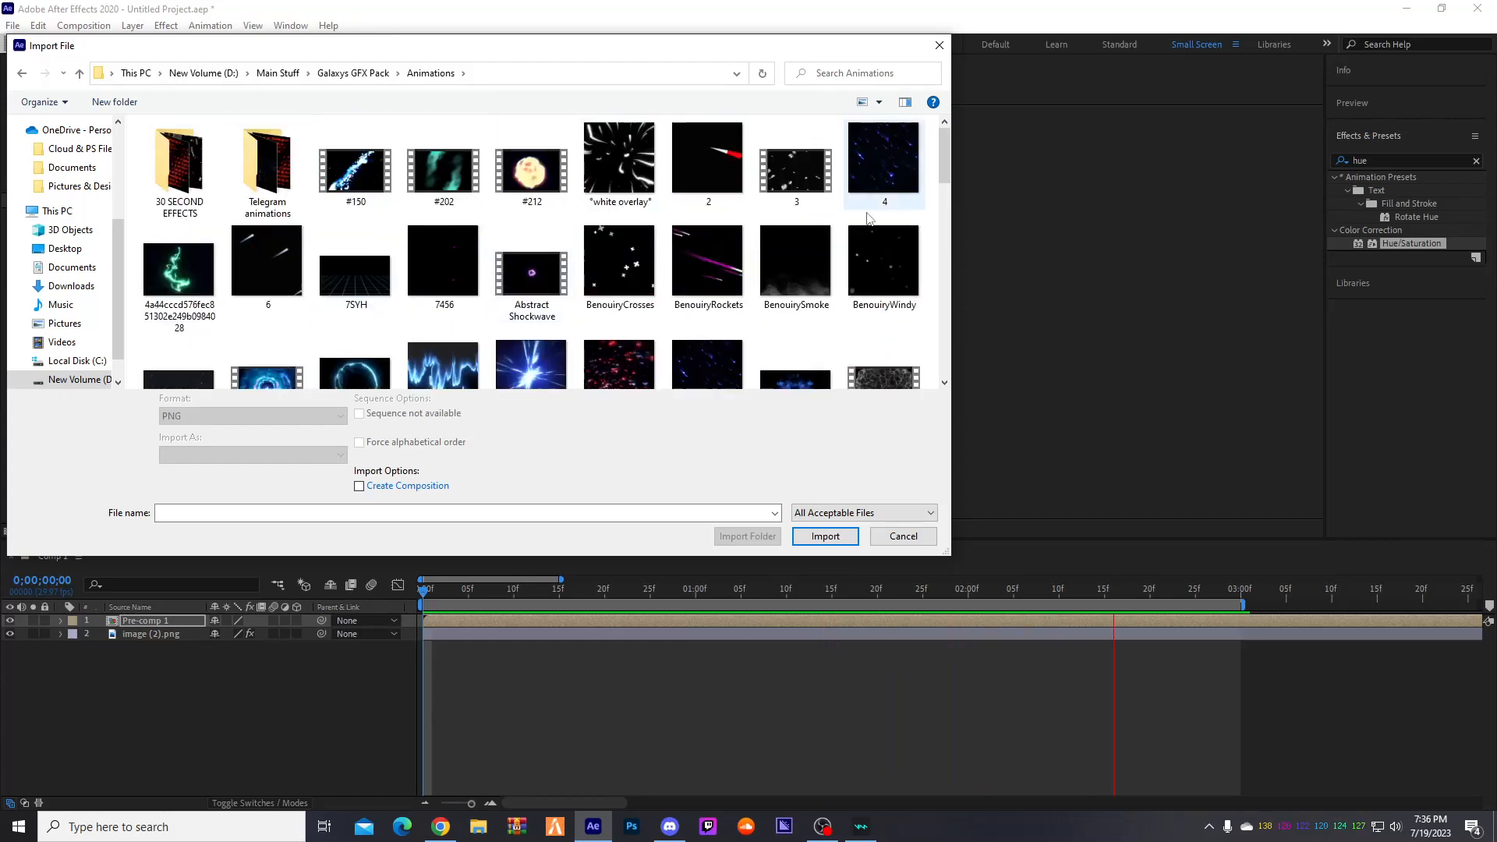
- Shrink the import dialog, move it clear of the composition preview, and import the BenouirySmoke animation
drag(615, 48, 615, 213)
drag(1233, 419, 581, 388)
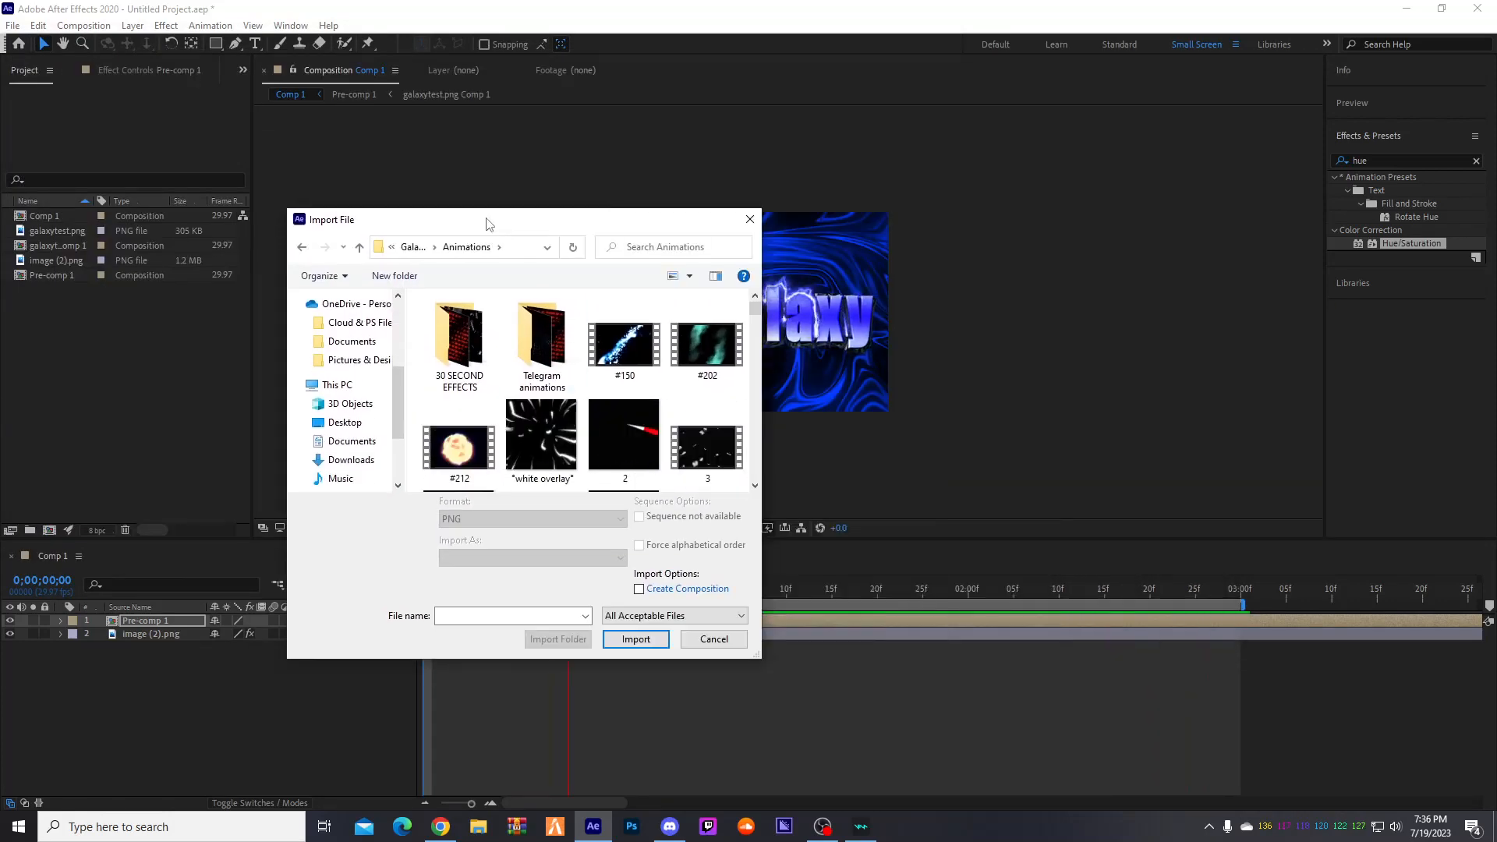
drag(488, 224, 1108, 132)
scroll(1313, 211, down, 1)
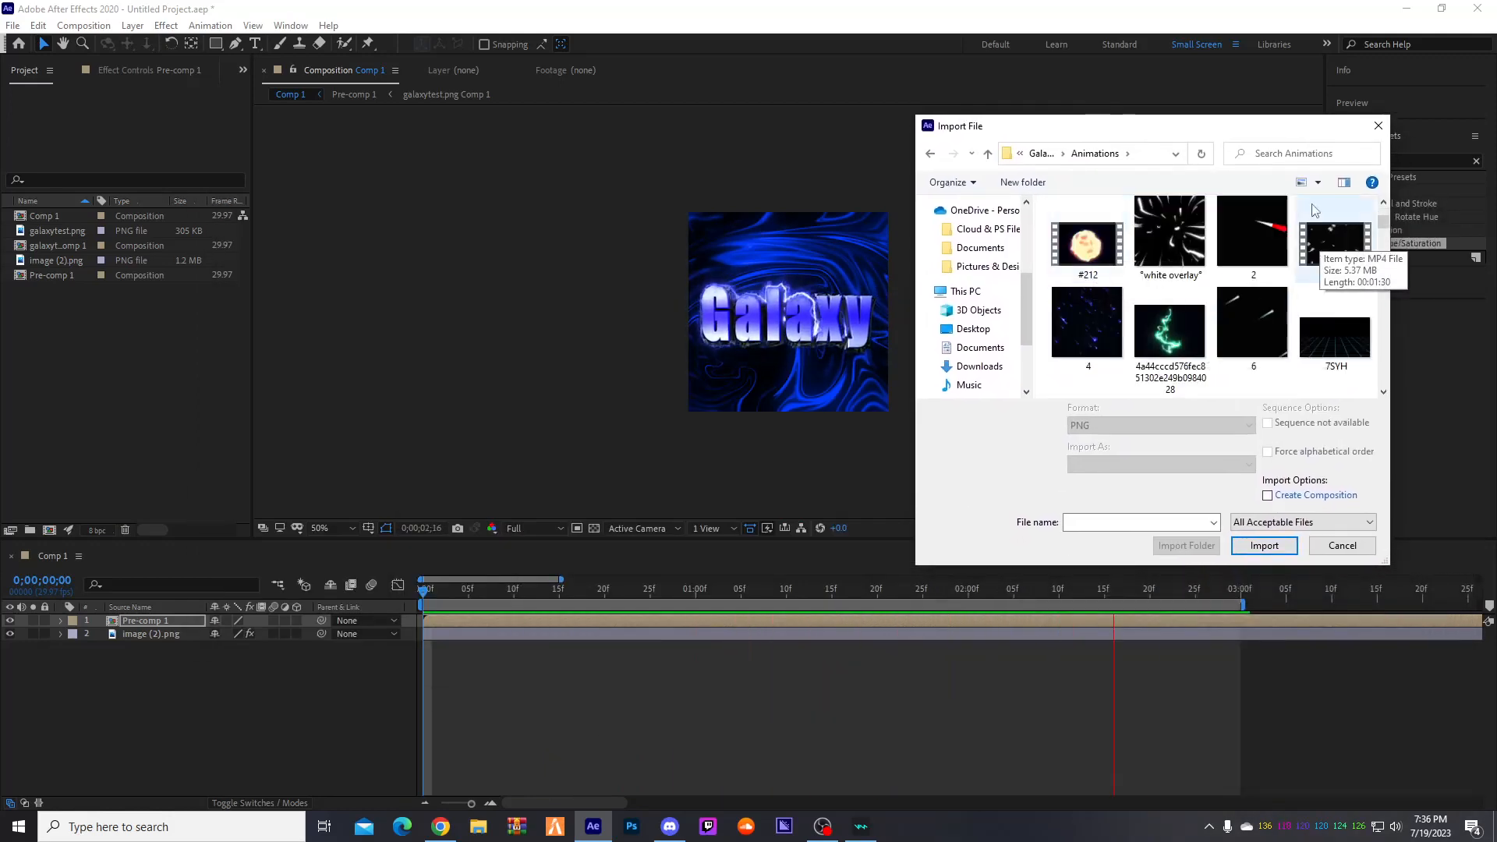
scroll(1159, 262, down, 1)
scroll(1159, 267, down, 1)
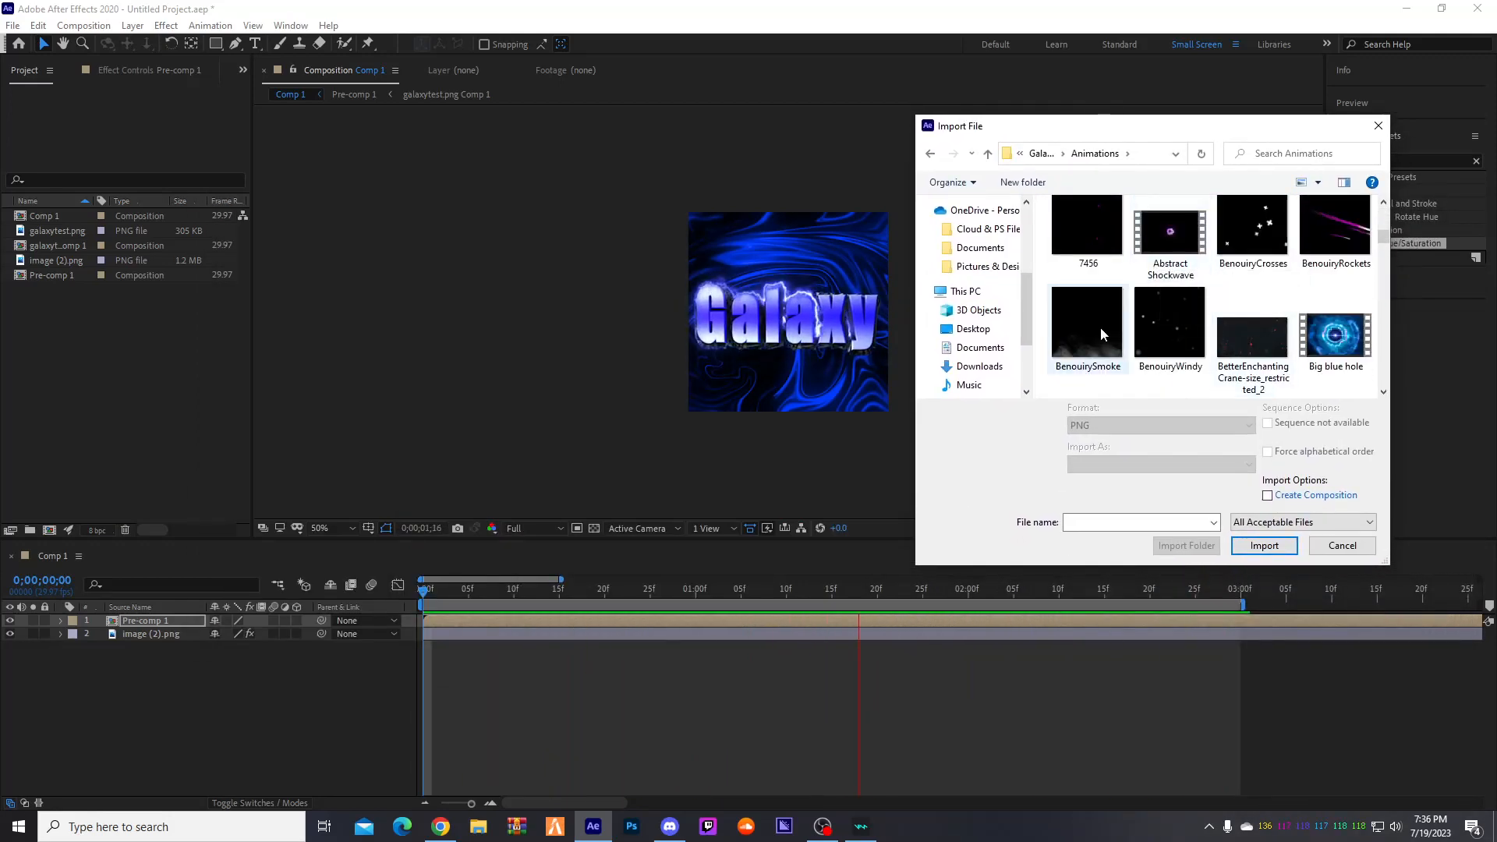
scroll(1187, 265, down, 1)
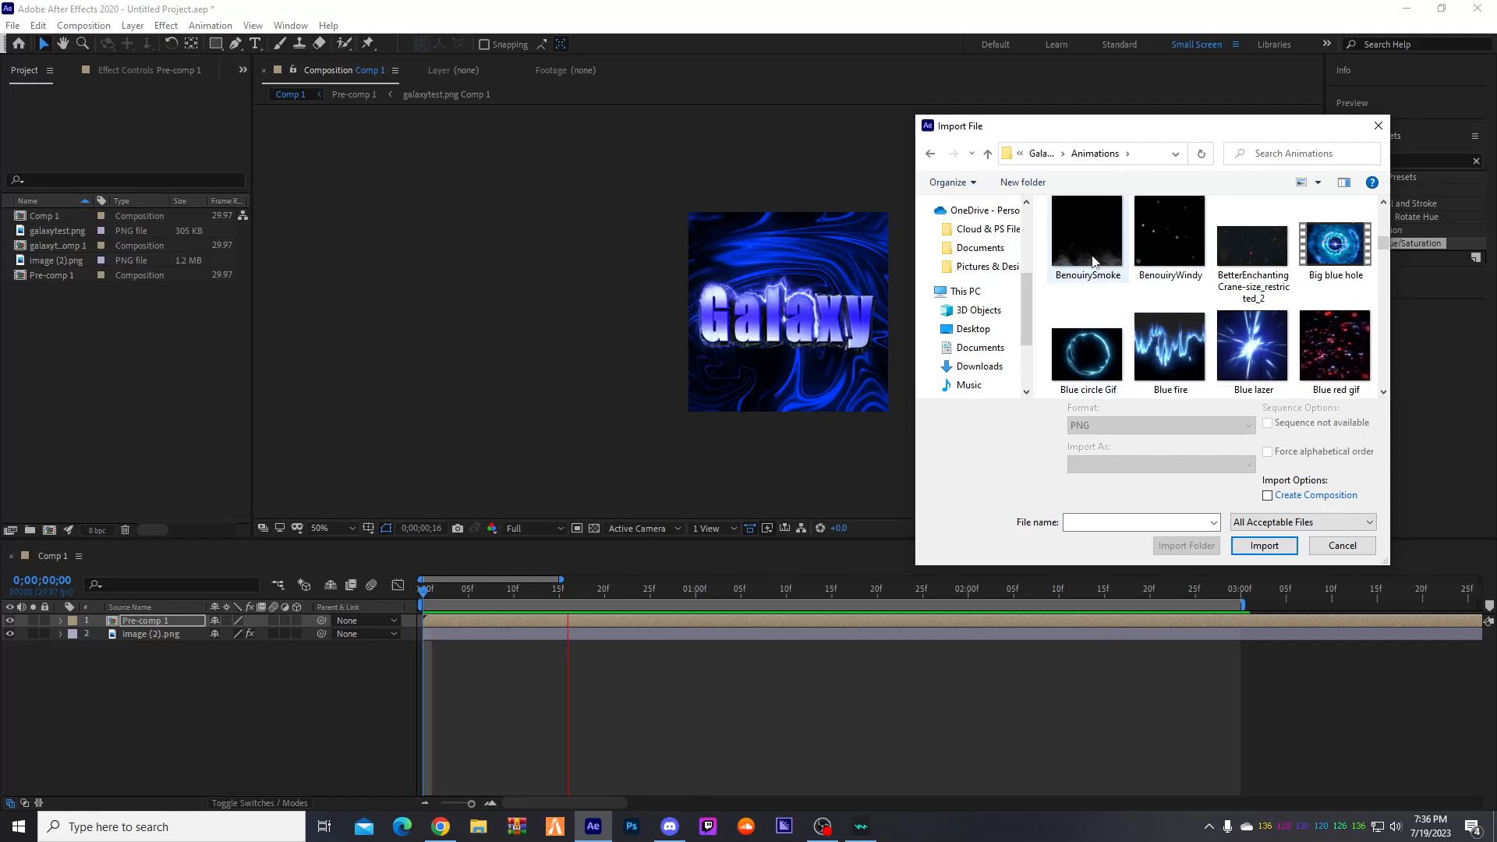
double_click(1093, 262)
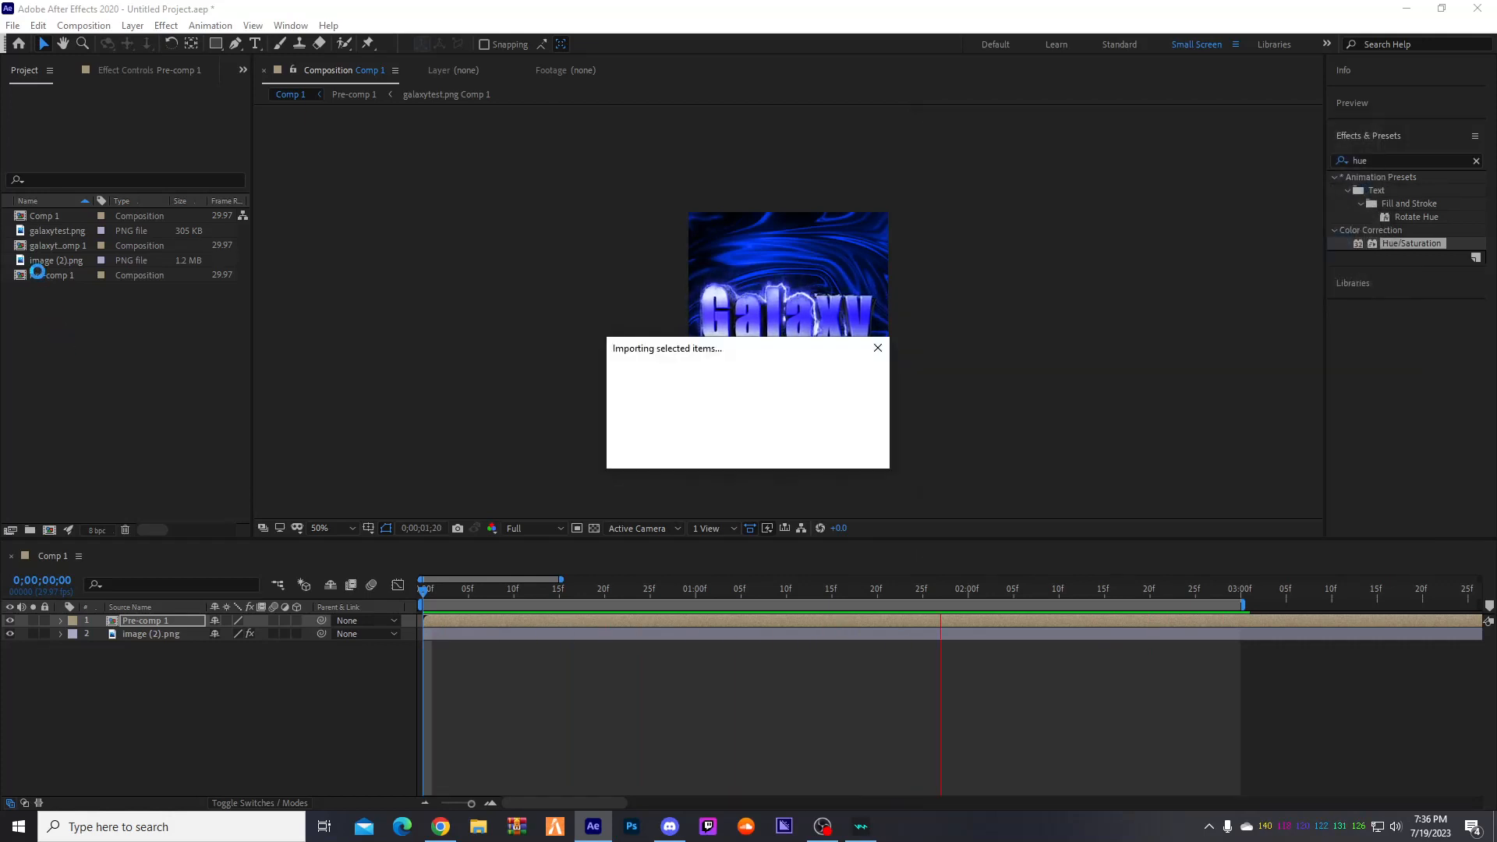
- Add BenouirySmoke.mp4 to Comp 1 beneath the existing layers and fit it to the composition size
drag(107, 449, 158, 657)
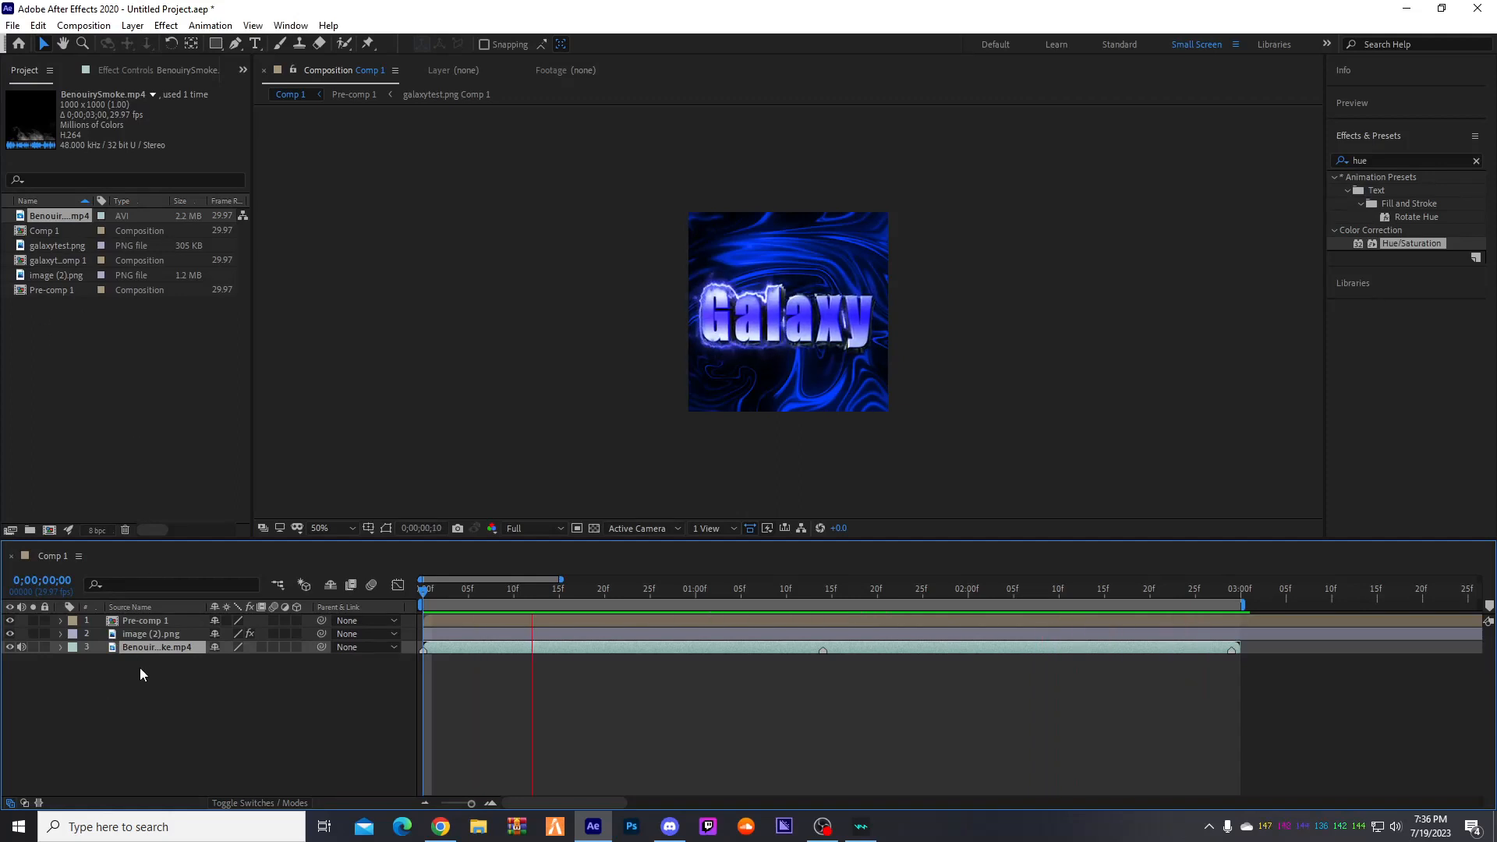
right_click(142, 647)
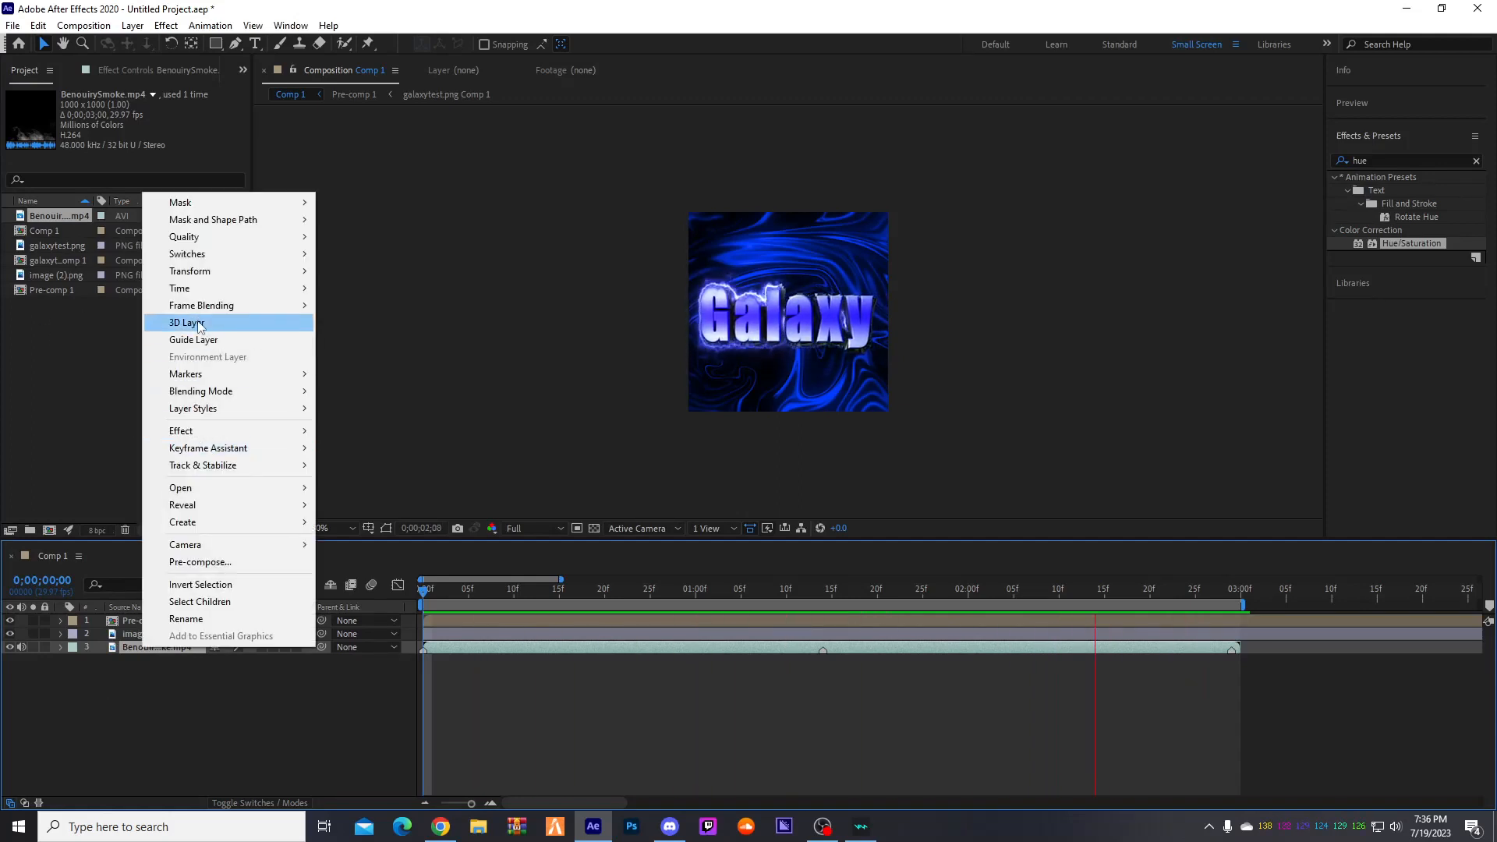
mouse_move(201, 281)
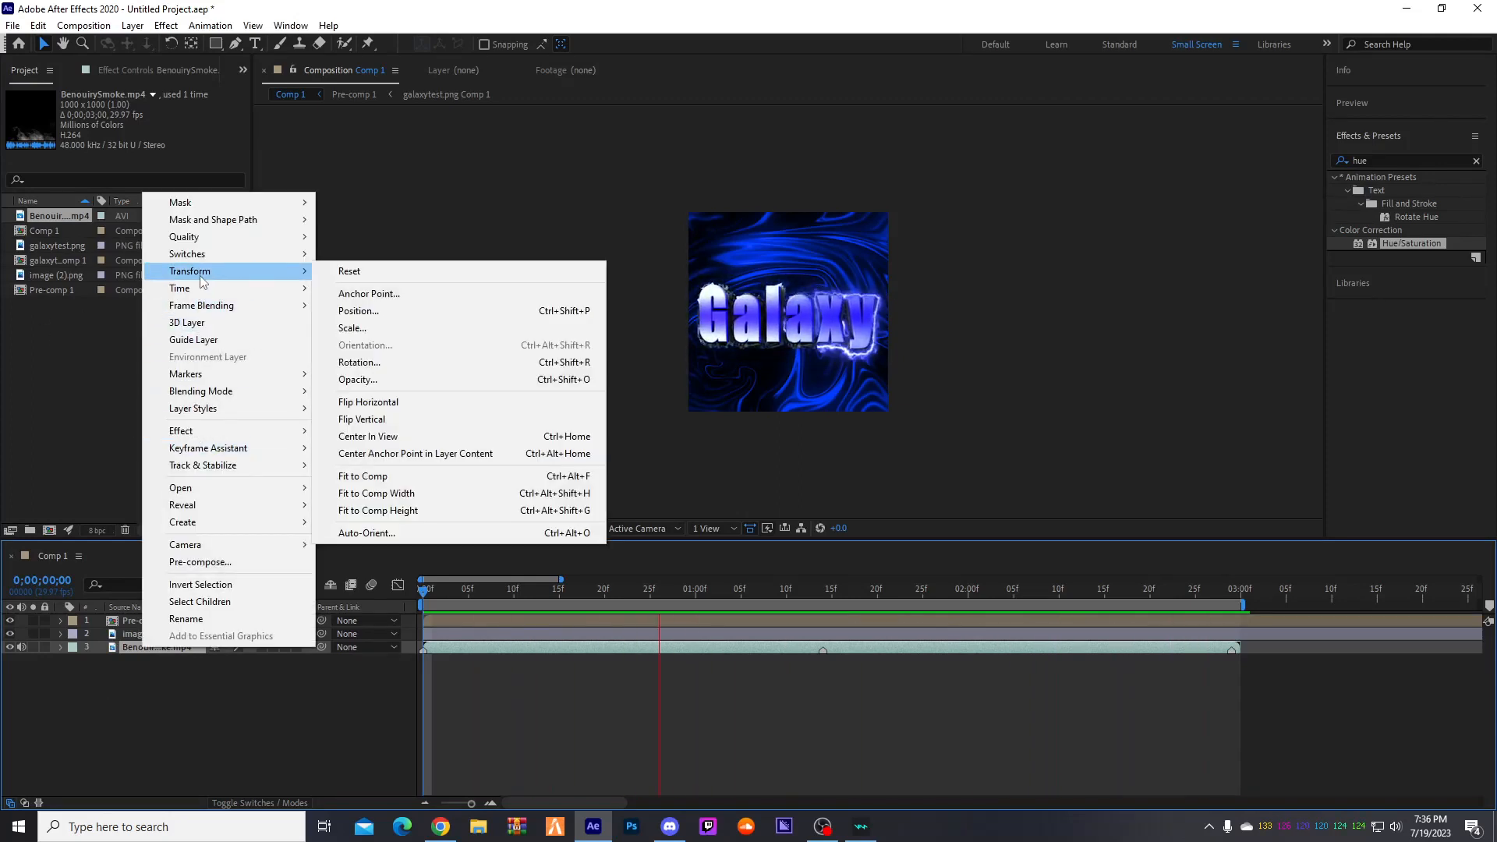
click(386, 478)
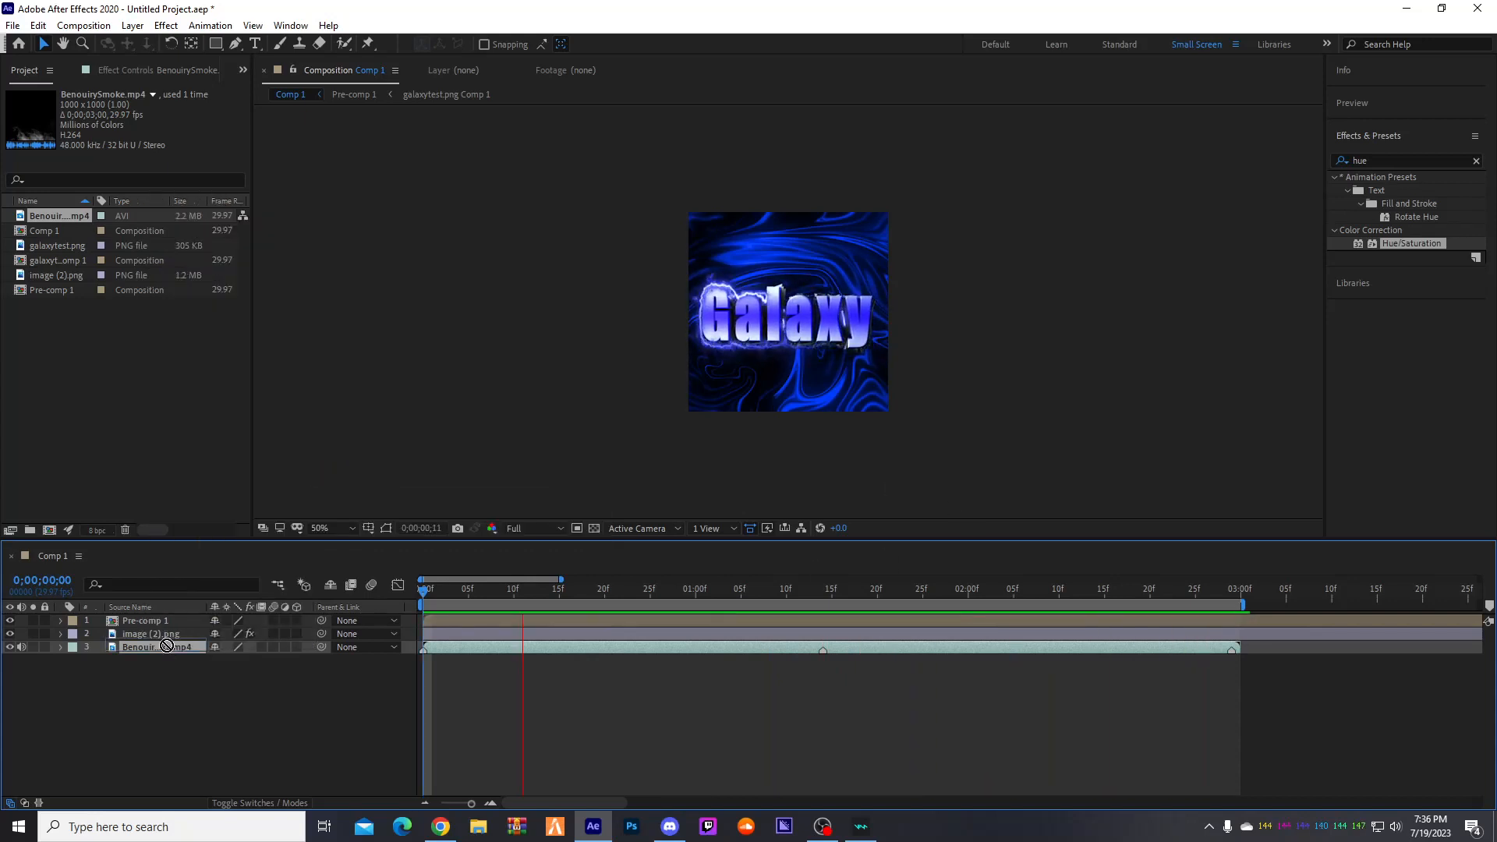
- Place the smoke layer between Pre-comp 1 and image (2).png, and change its blending mode to drop out its black background
drag(166, 648, 166, 630)
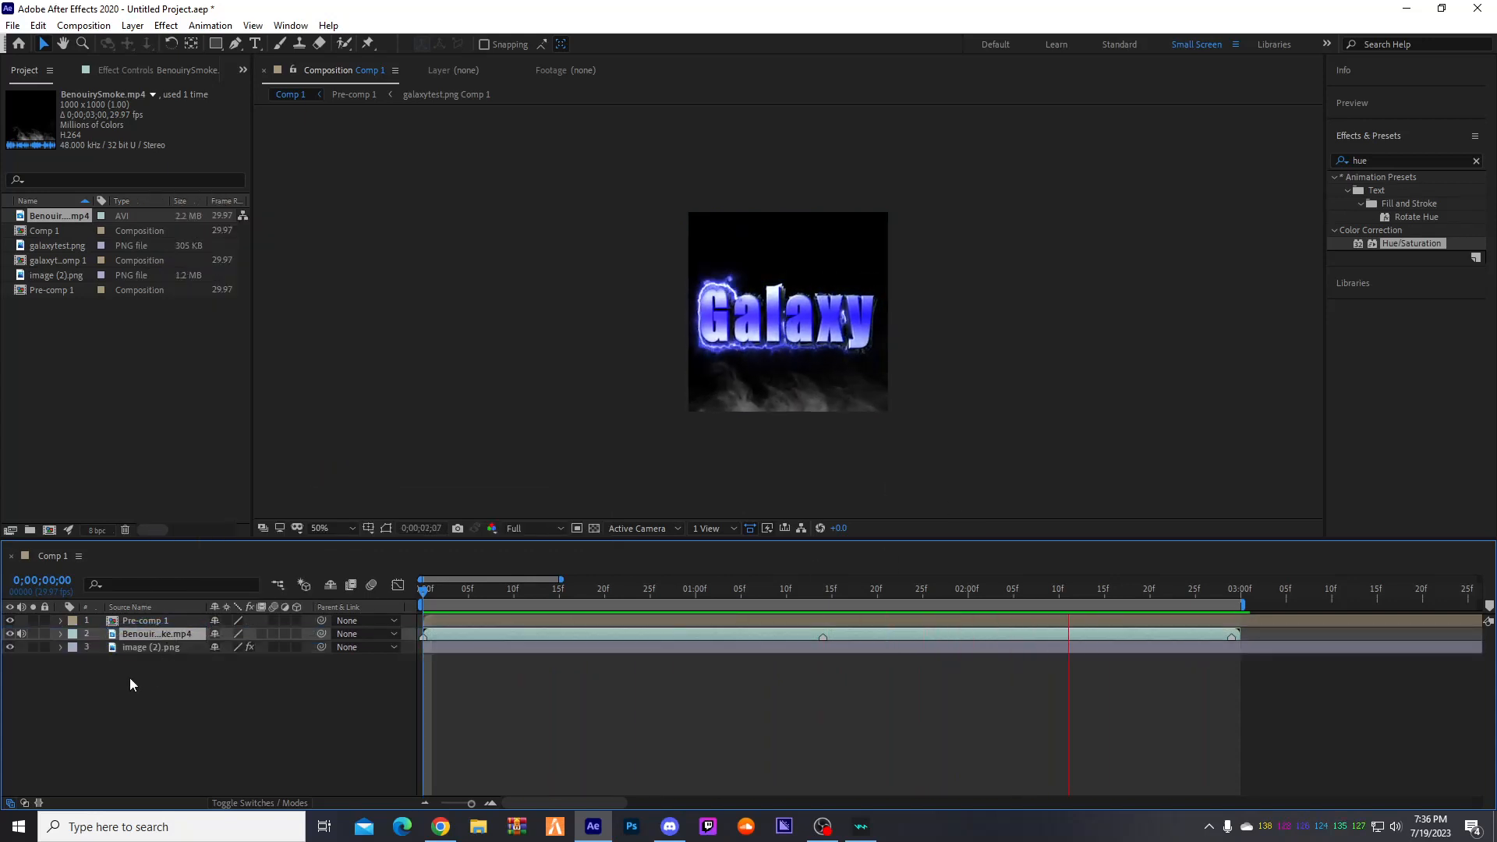
right_click(125, 634)
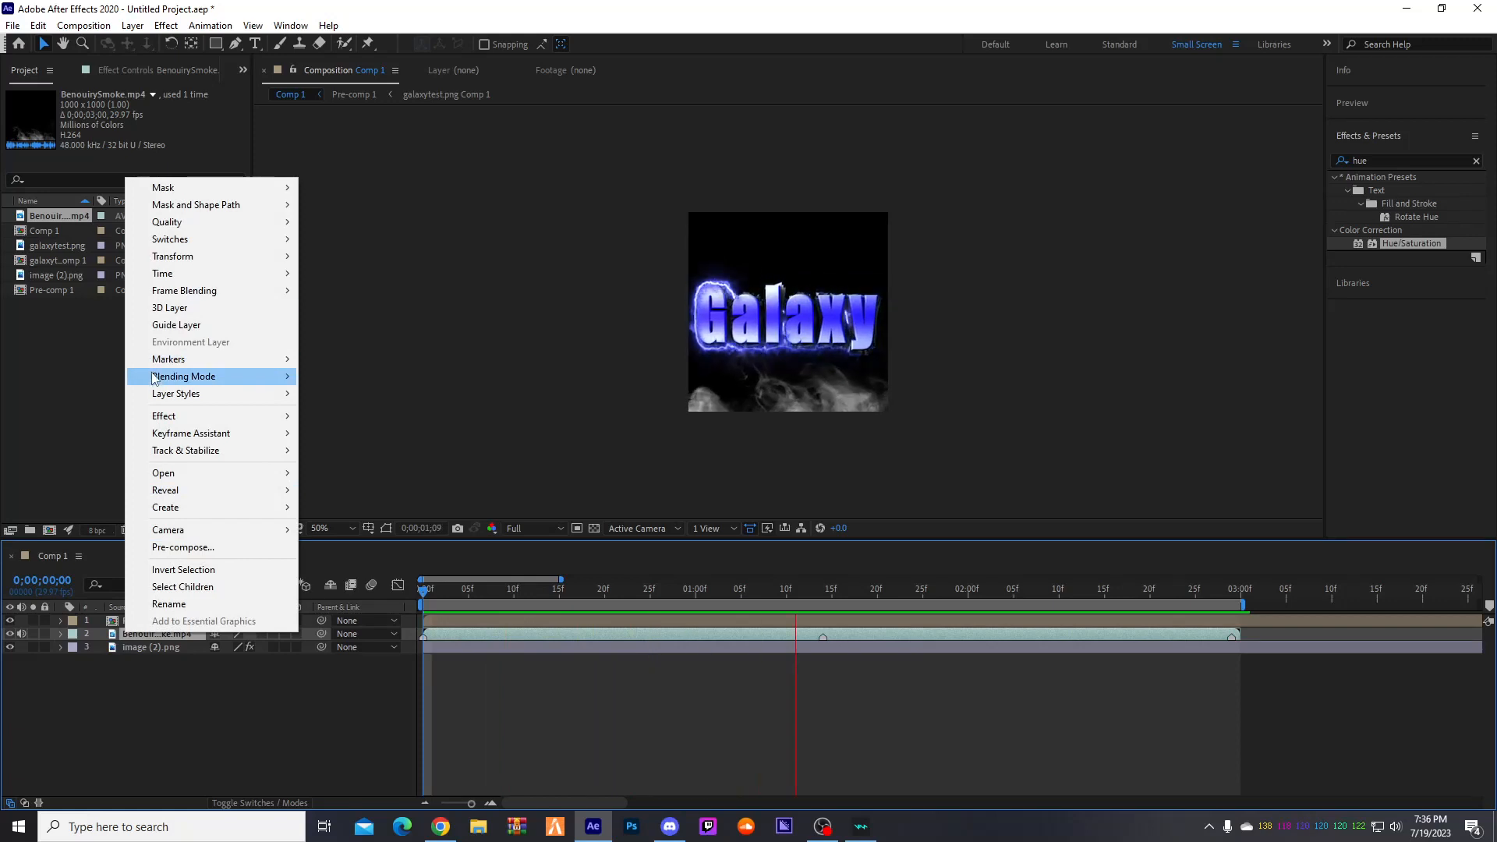
mouse_move(195, 376)
click(353, 374)
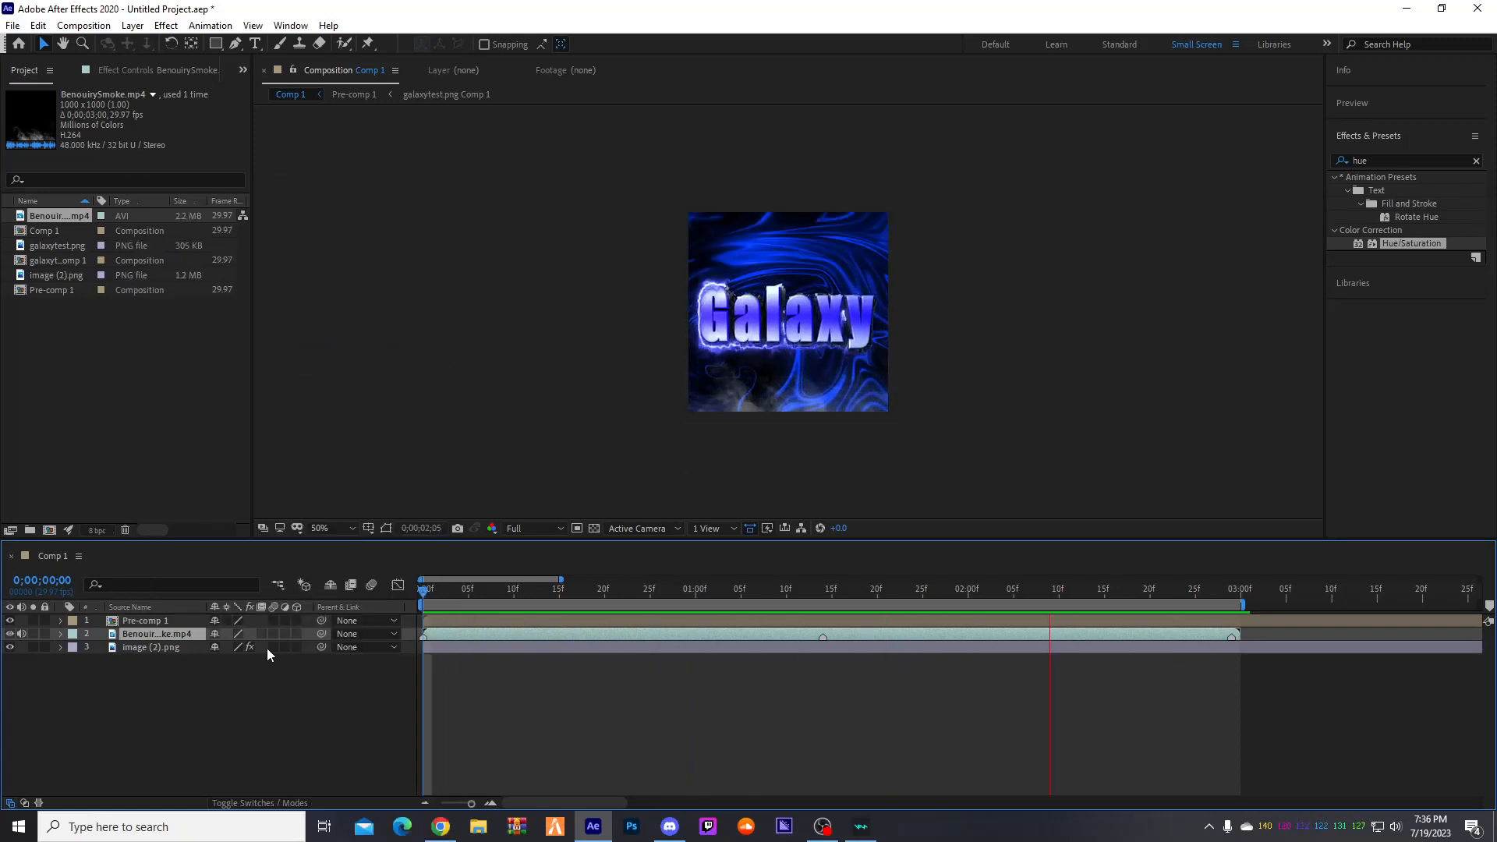
click(738, 392)
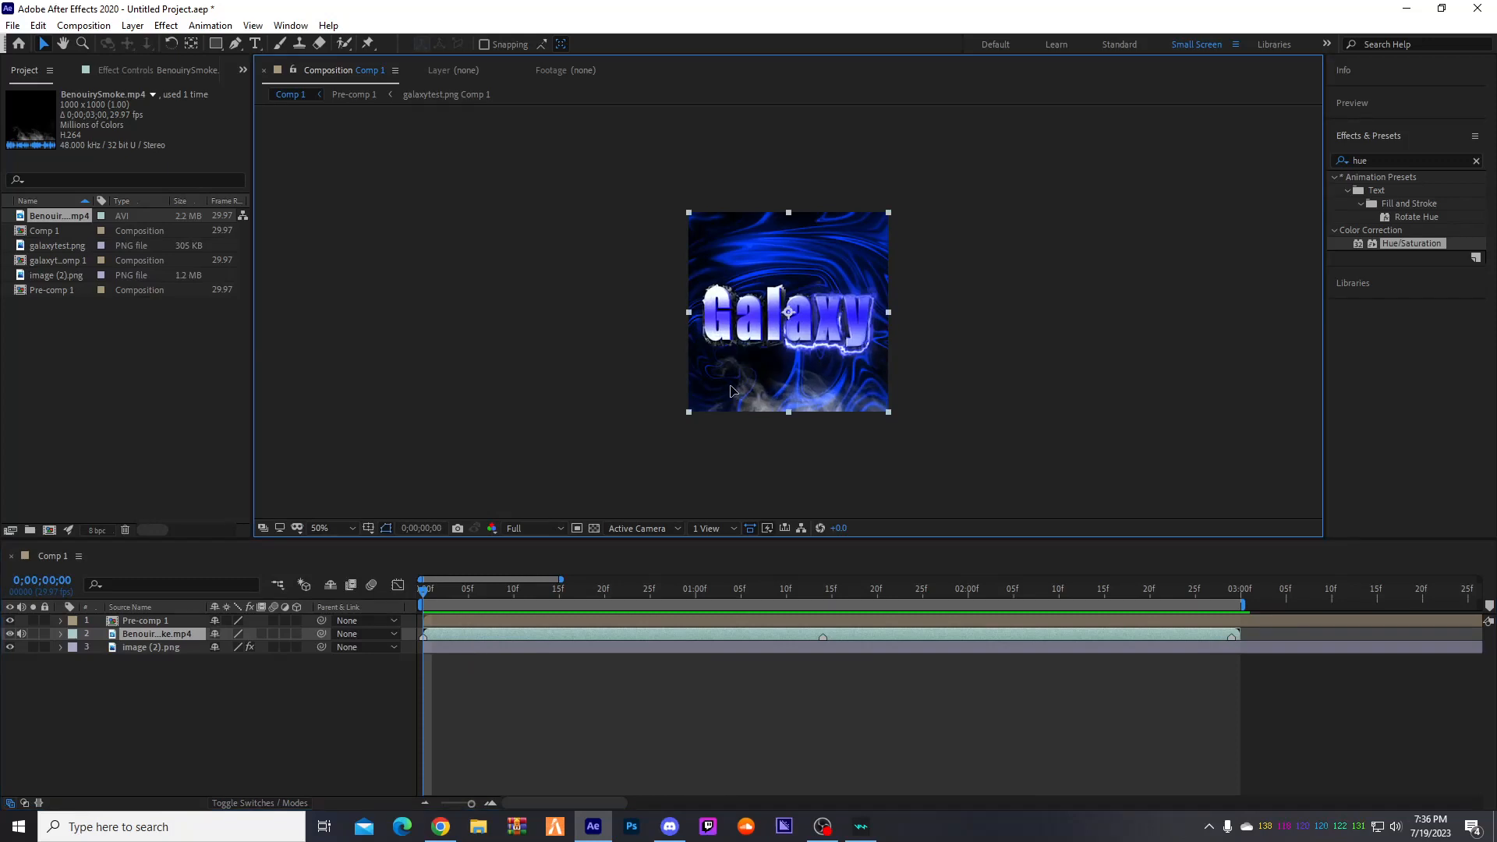
- Enlarge the BenouirySmoke layer beyond the composition edges, shift it so the smoke covers the lower area, and preview the animation
drag(730, 386, 635, 428)
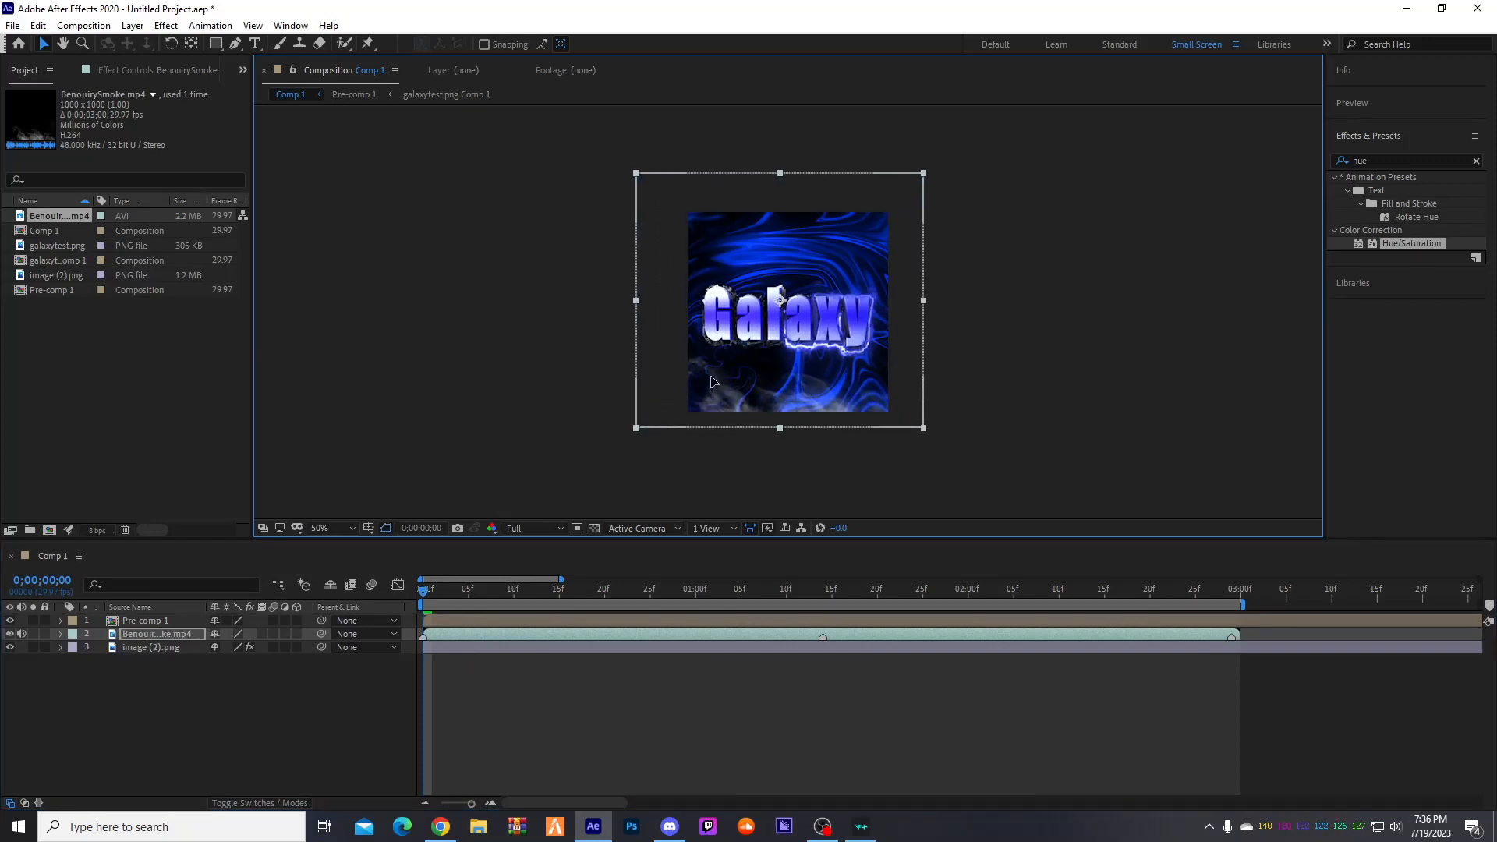
drag(712, 381, 706, 360)
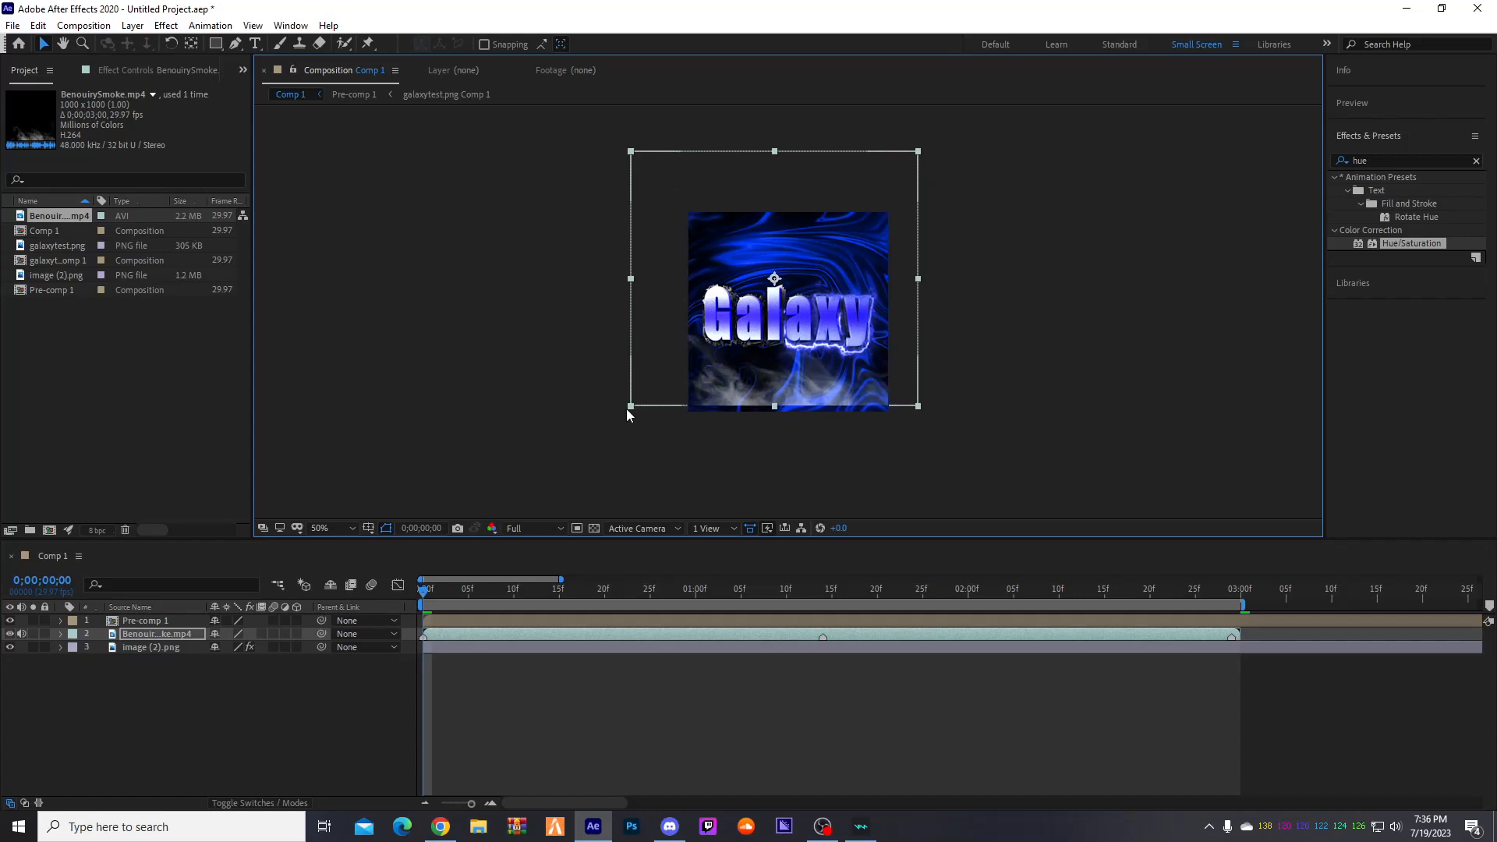
drag(629, 413, 610, 425)
key(space)
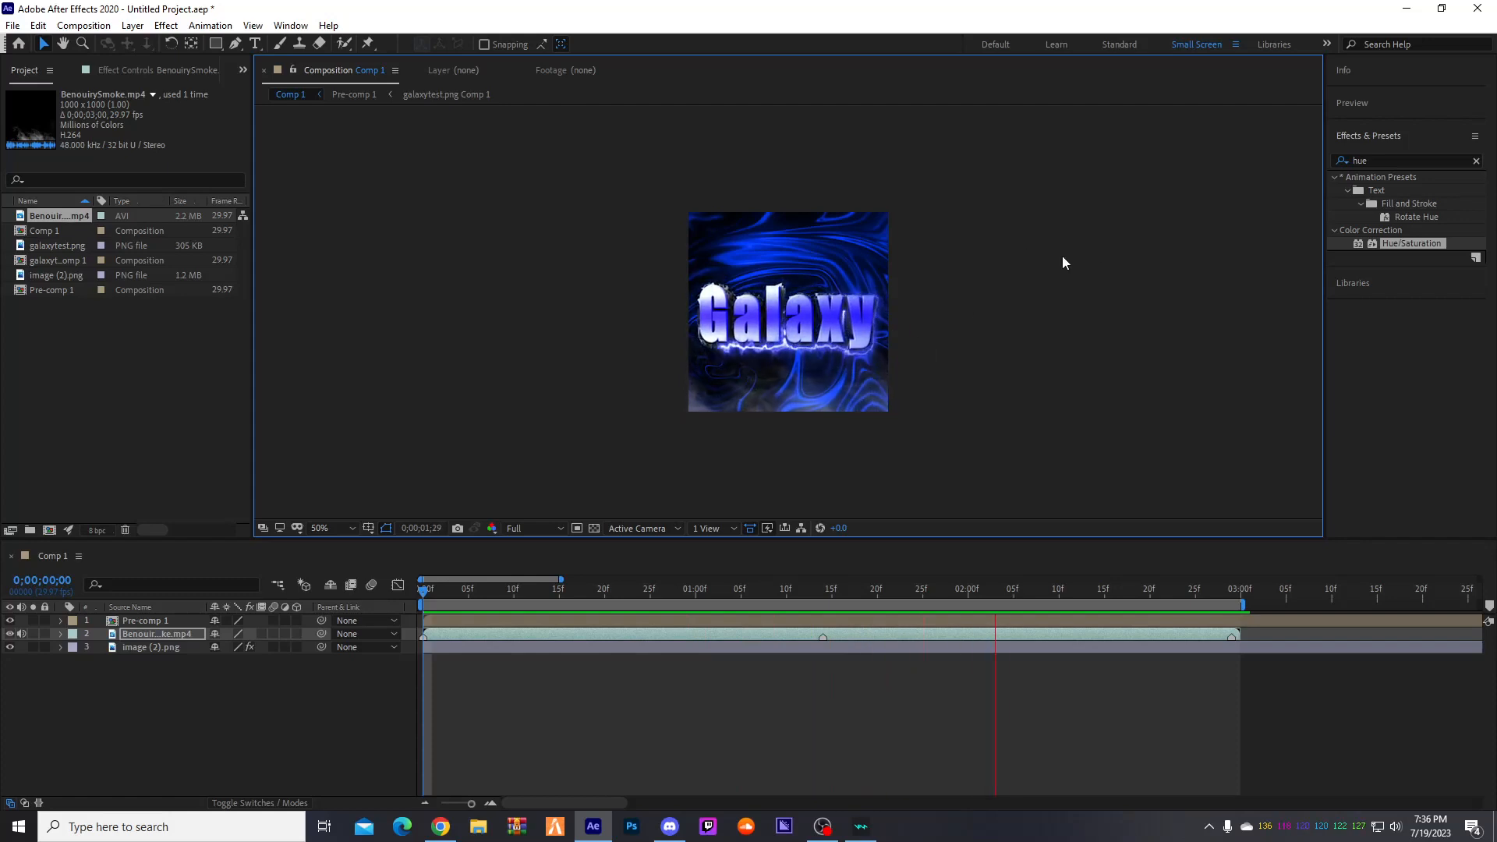
- Apply Hue/Saturation to the BenouirySmoke layer and colorize it with a hue of 243° and saturation of 50
drag(1382, 244, 142, 633)
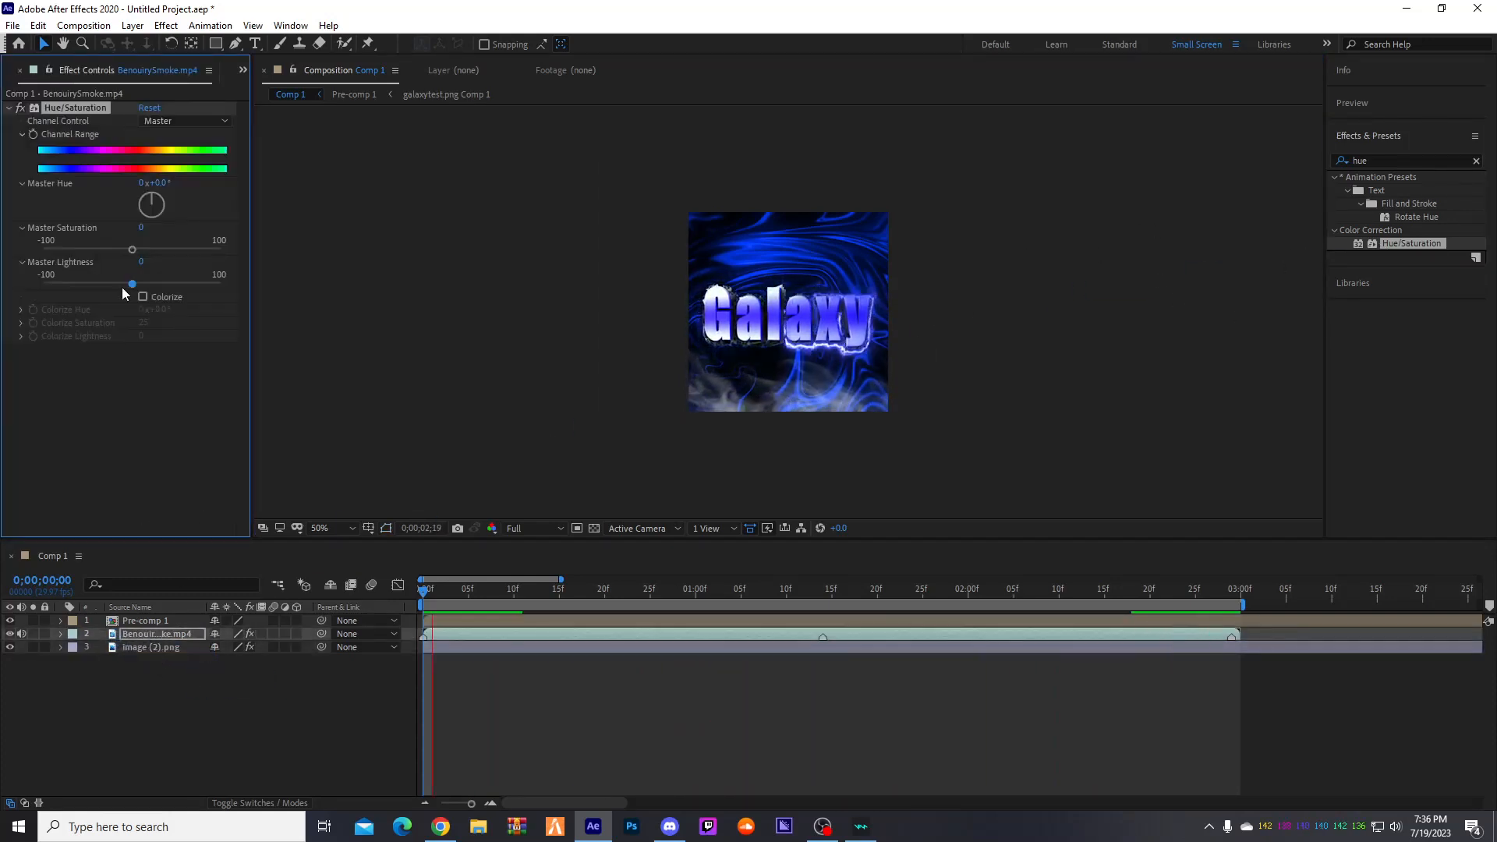
click(142, 296)
drag(142, 322, 160, 324)
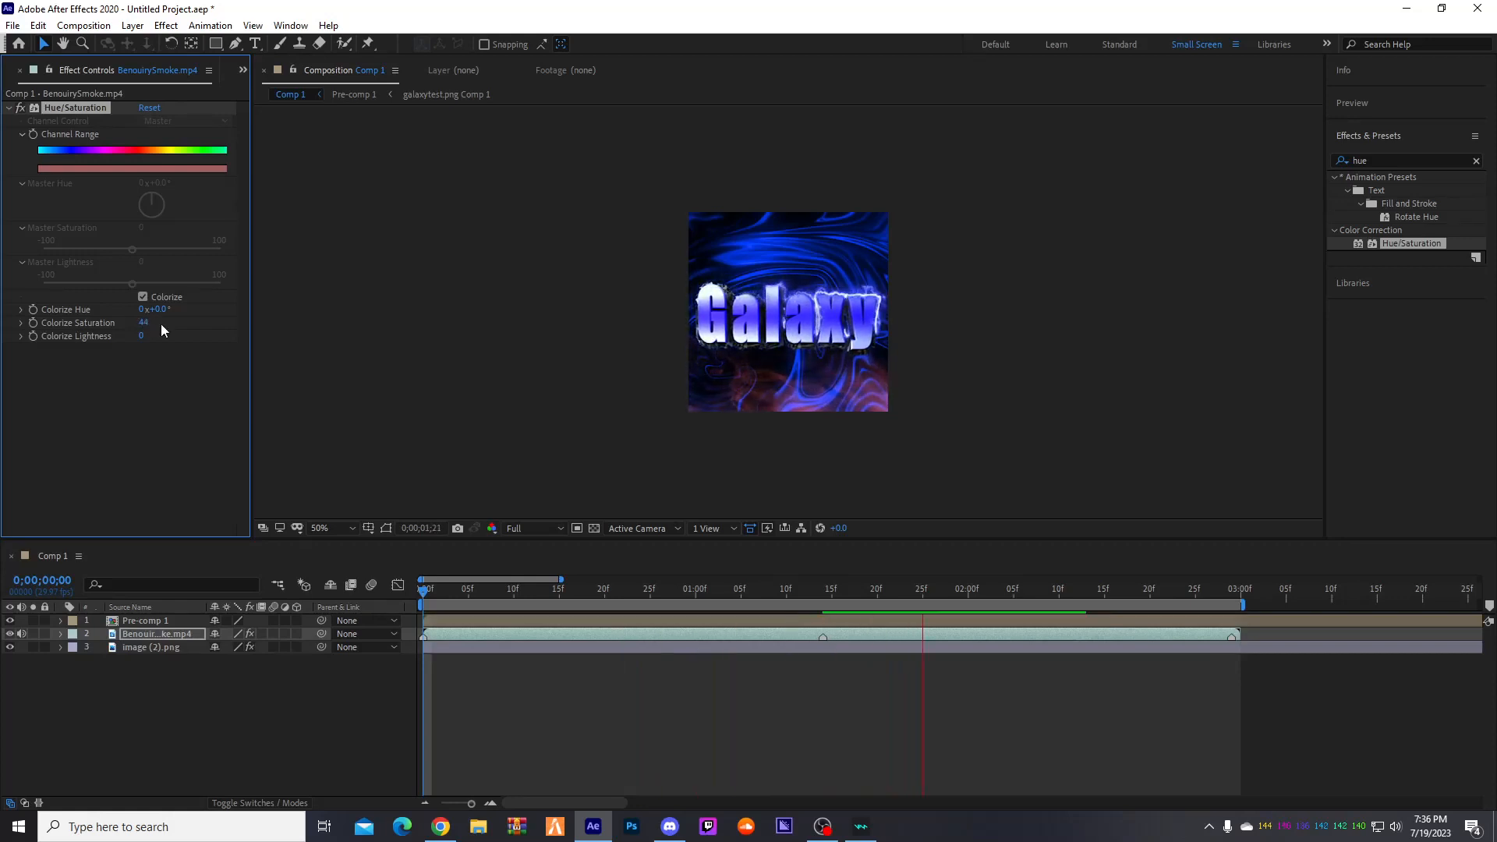
click(160, 324)
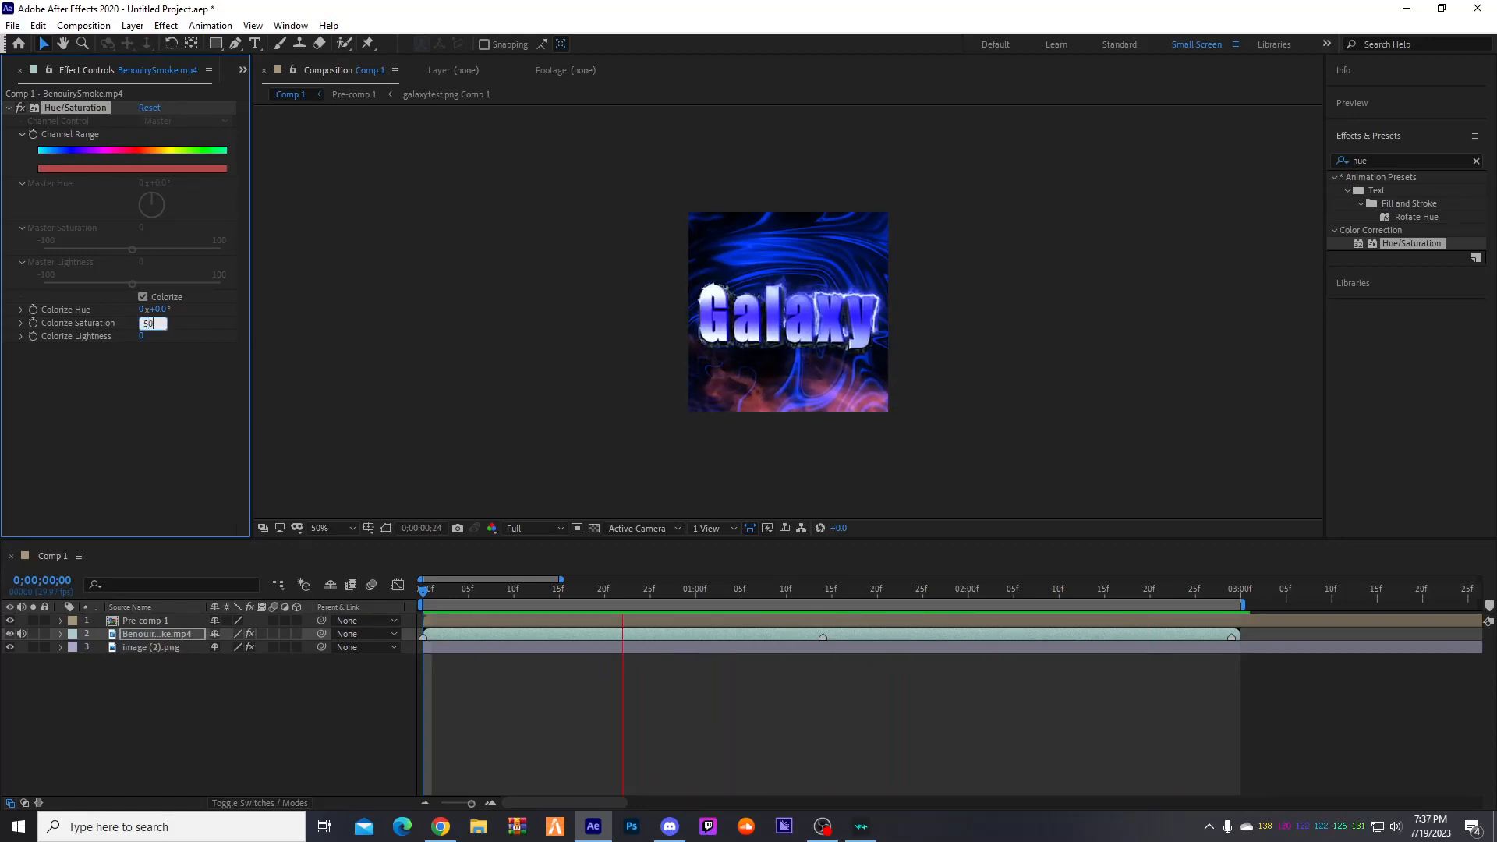
text(50)
key(Return)
mouse_move(168, 309)
mouse_down()
mouse_move(424, 307)
mouse_move(131, 309)
mouse_move(170, 315)
mouse_up()
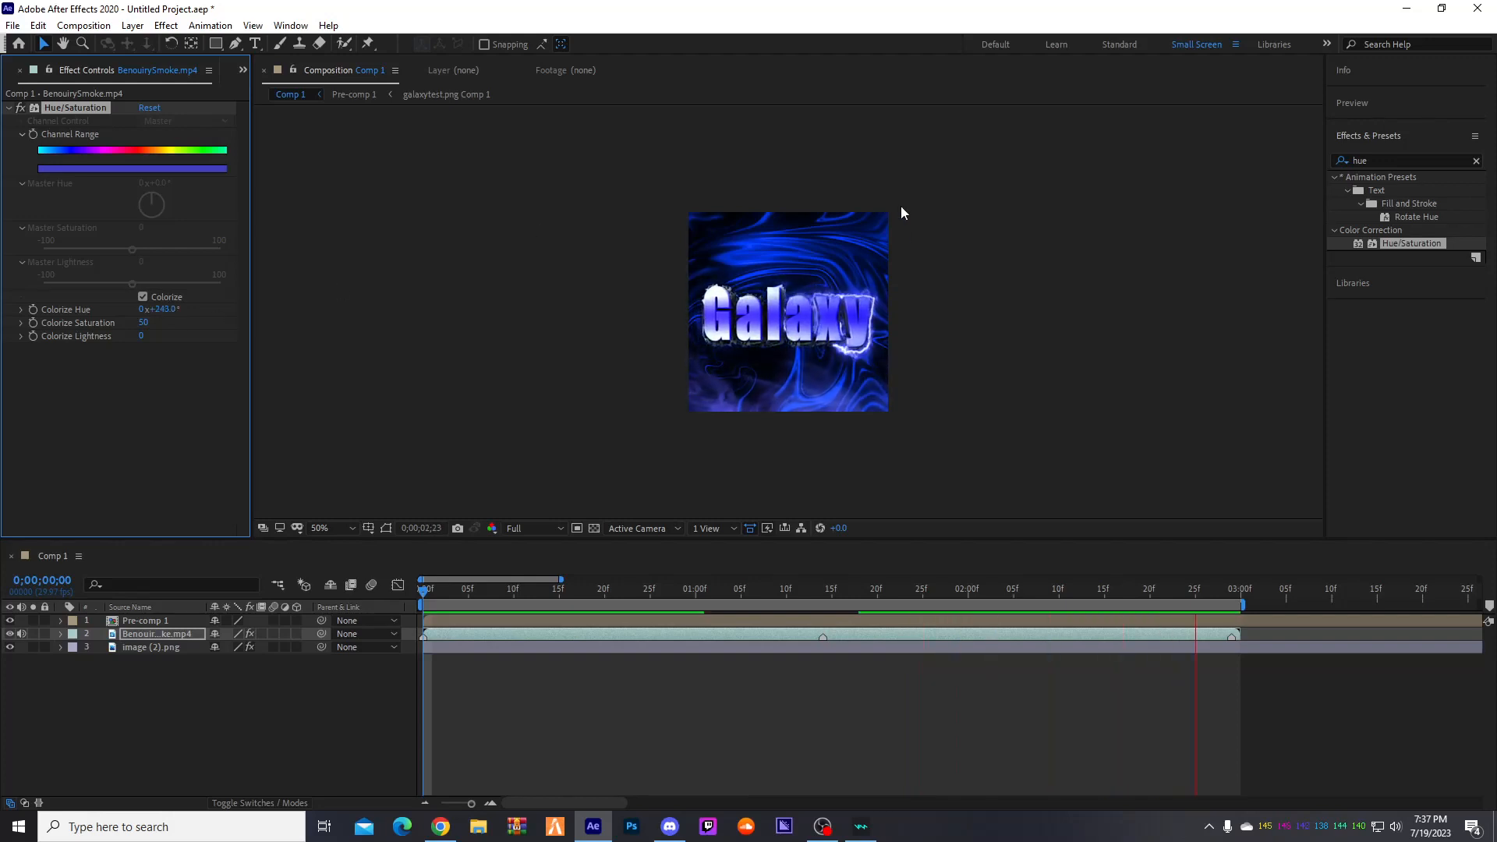
- Enlarge the colorized smoke layer further, nudge it into place behind the Galaxy text, and preview the composition
click(754, 393)
drag(636, 394, 504, 419)
drag(683, 332, 678, 325)
click(884, 445)
key(space)
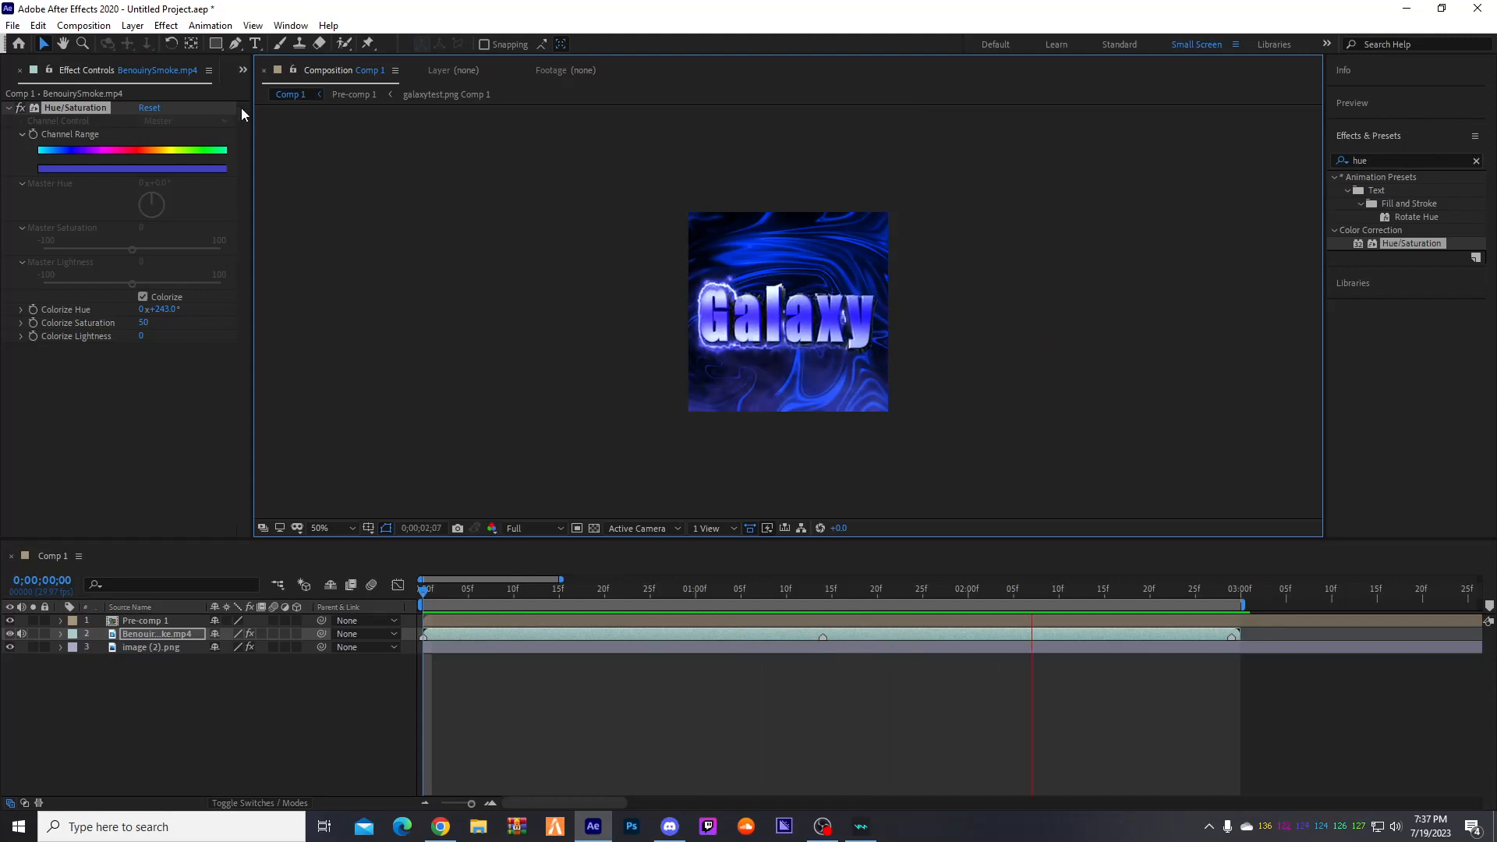
- Import the blue shooting-star animation 4.gif from the Animations folder of Galaxys GFX Pack
click(243, 71)
click(279, 95)
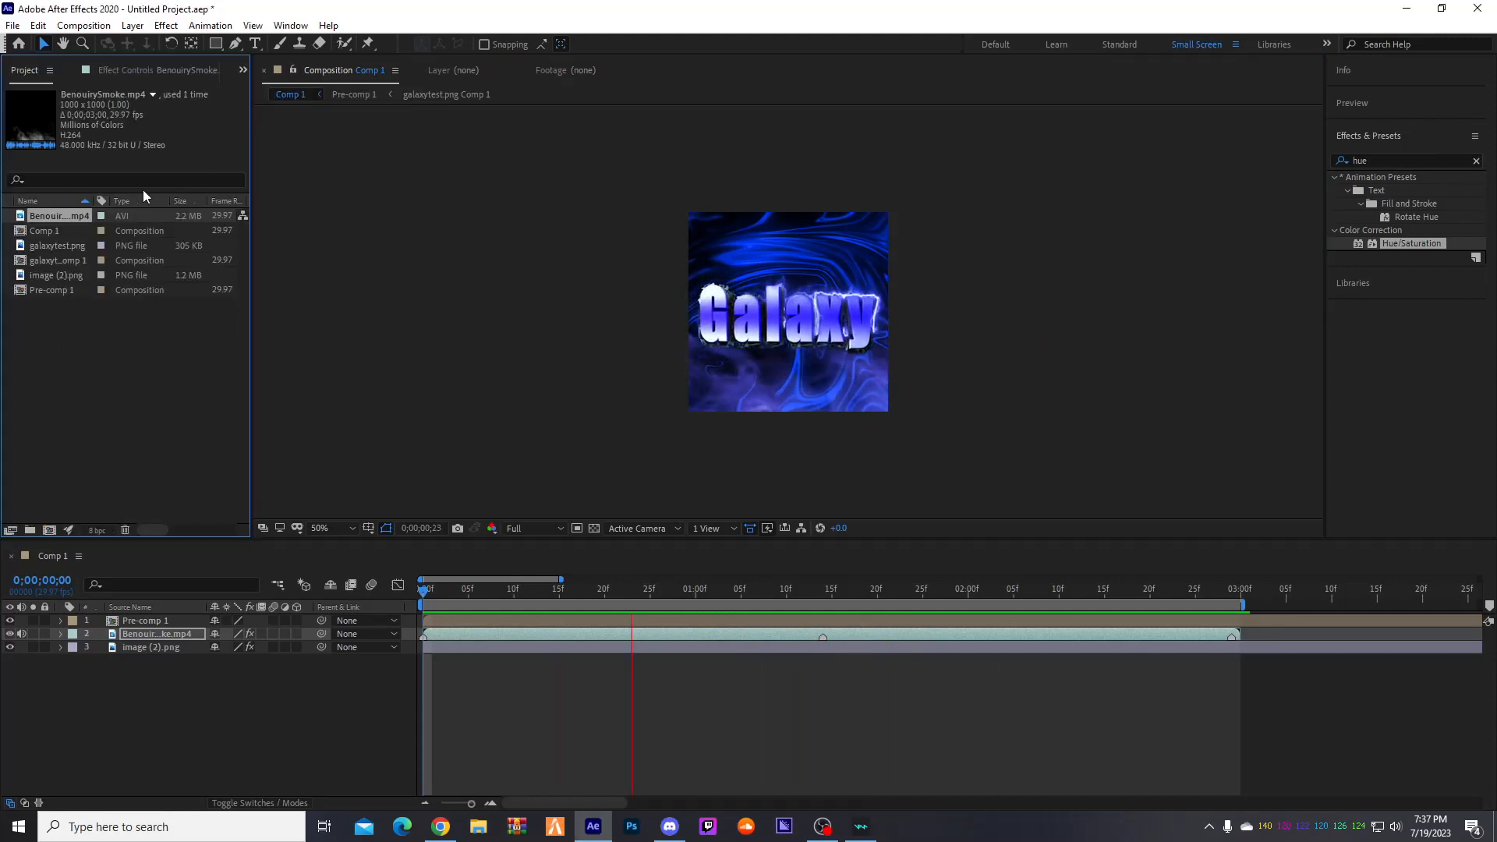
double_click(89, 359)
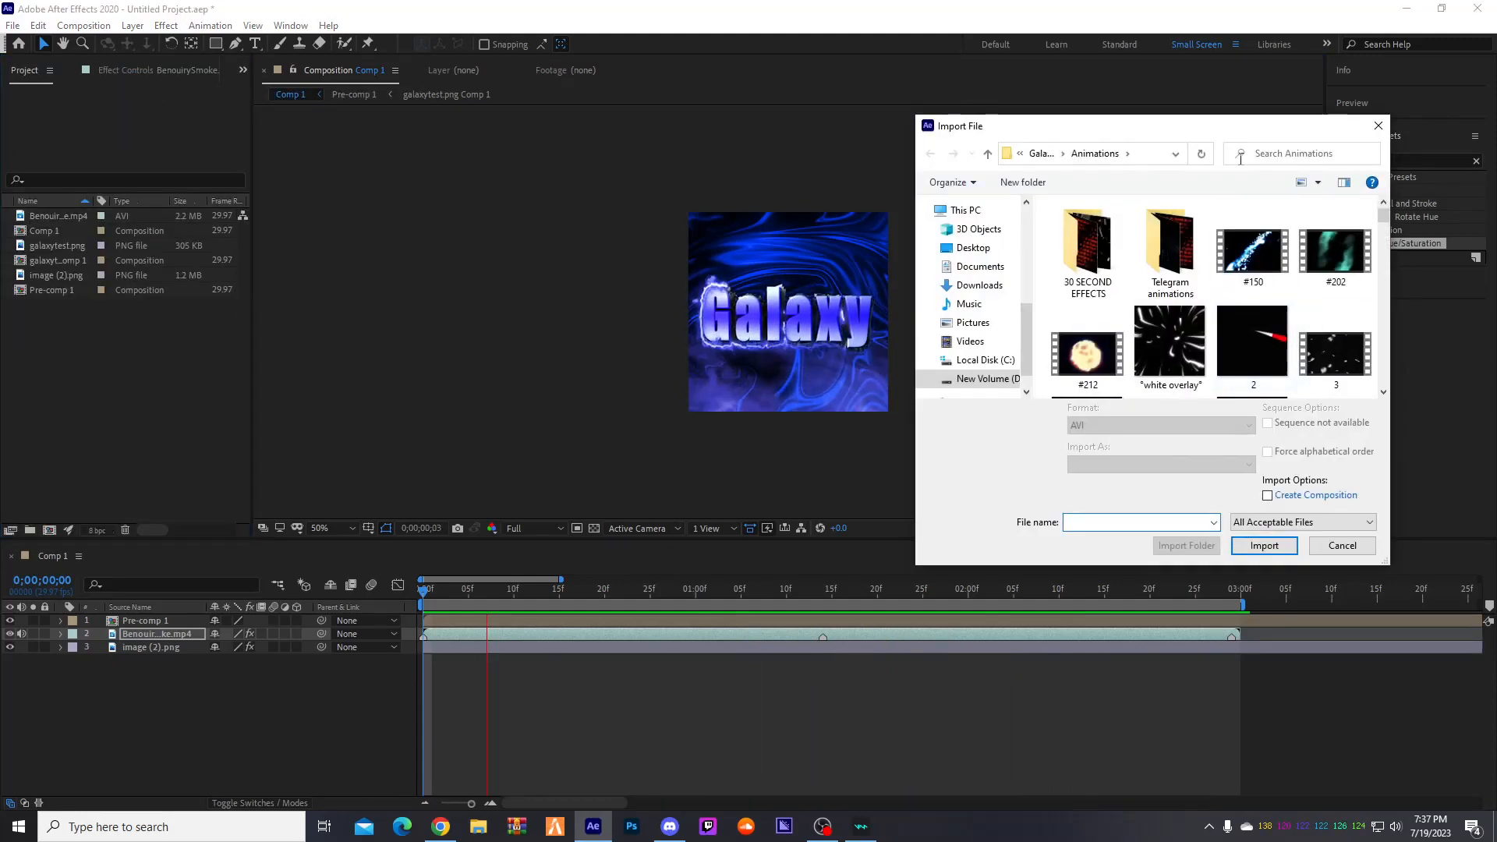
drag(1147, 126, 907, 45)
drag(1159, 226, 1269, 238)
scroll(1057, 200, down, 3)
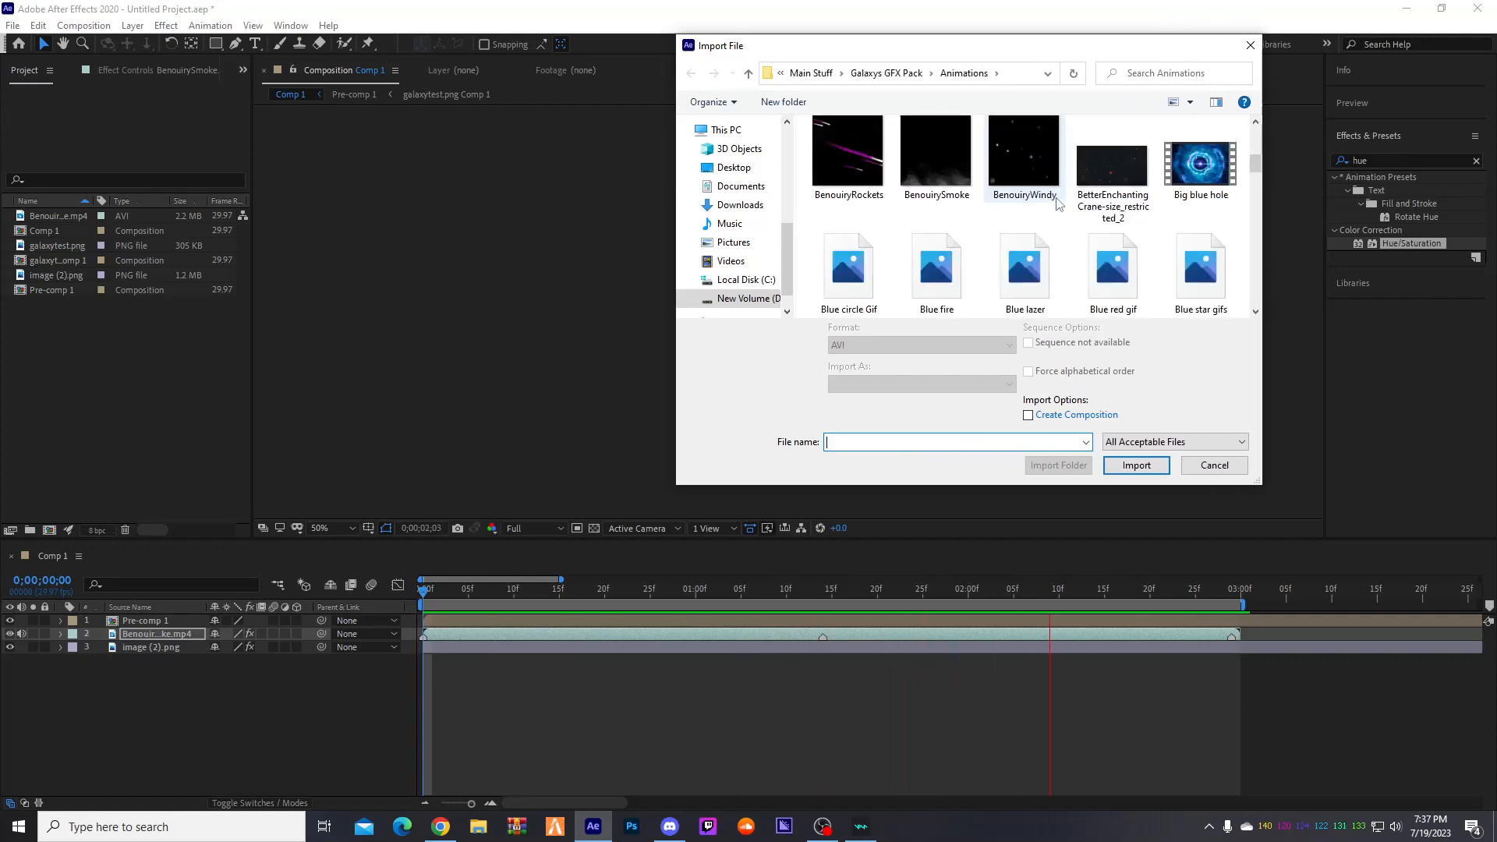
scroll(1057, 200, up, 2)
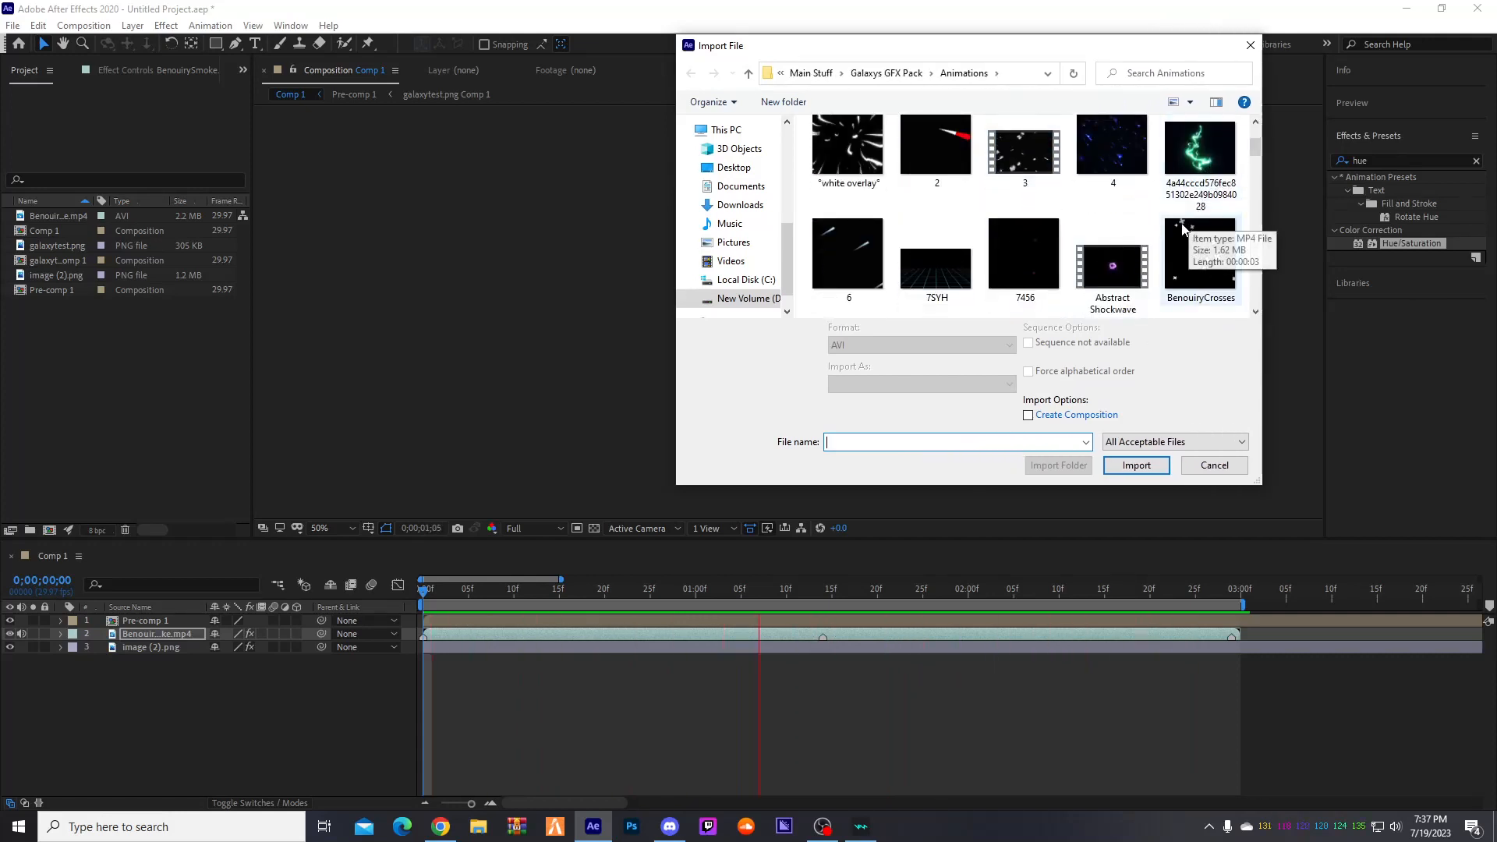
double_click(1119, 192)
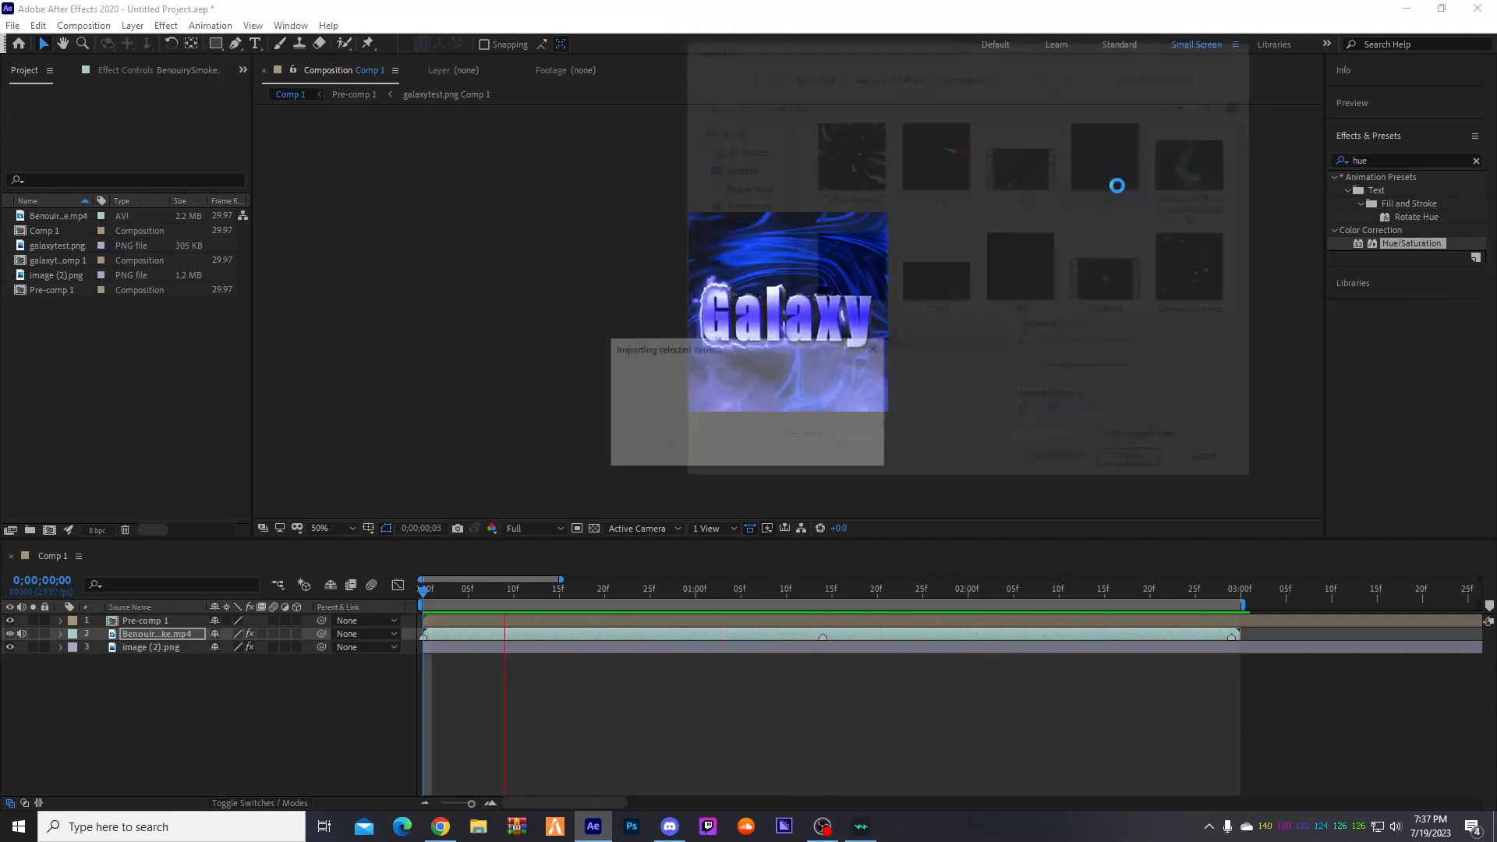
- Add 4.gif to Comp 1 between the smoke and image (2).png, fit it to the composition, and set its blending mode to Screen
drag(61, 293, 156, 643)
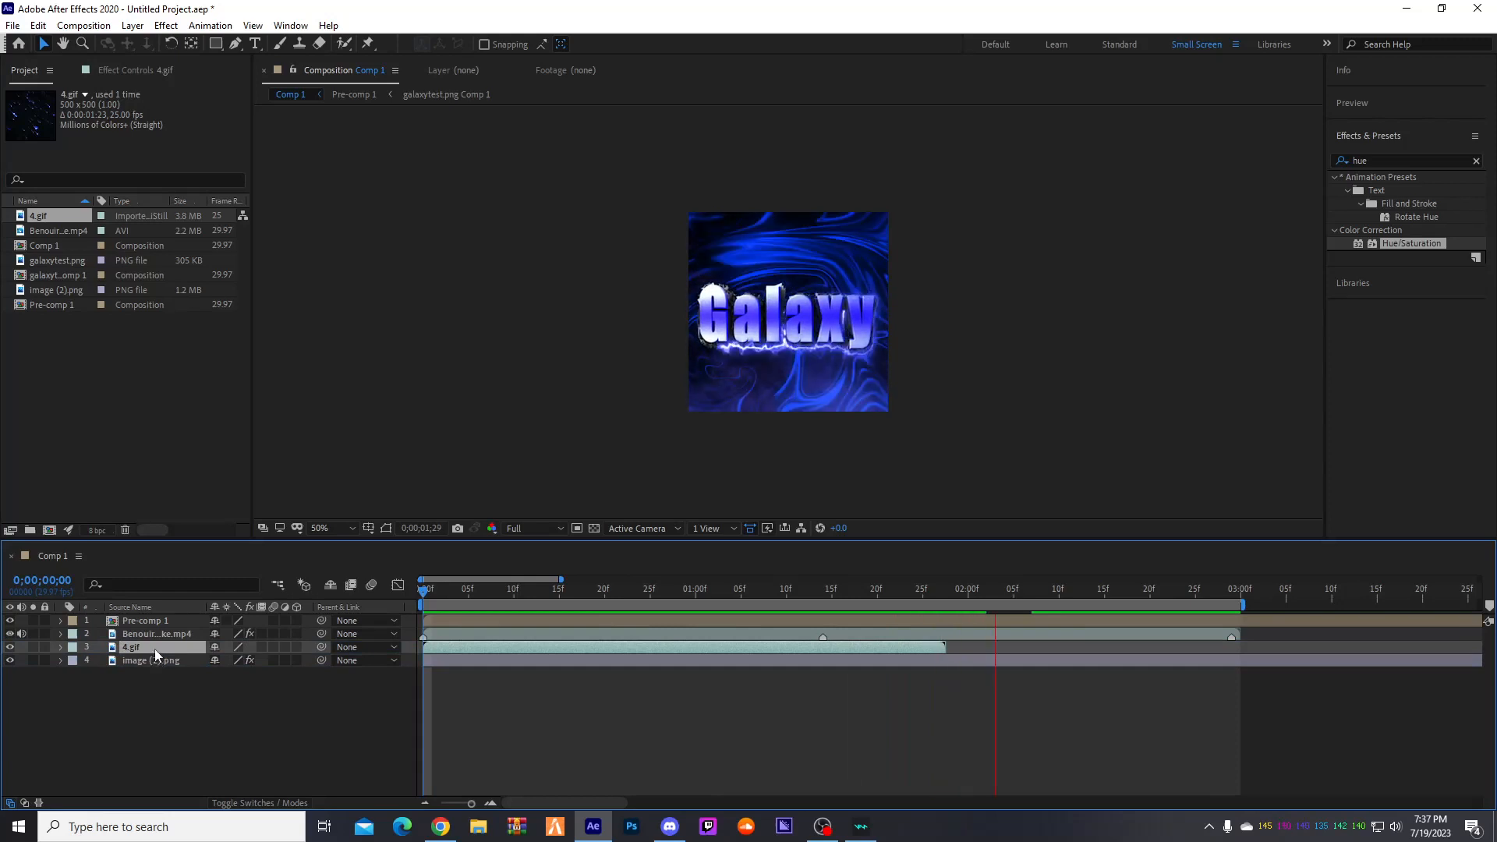
right_click(152, 646)
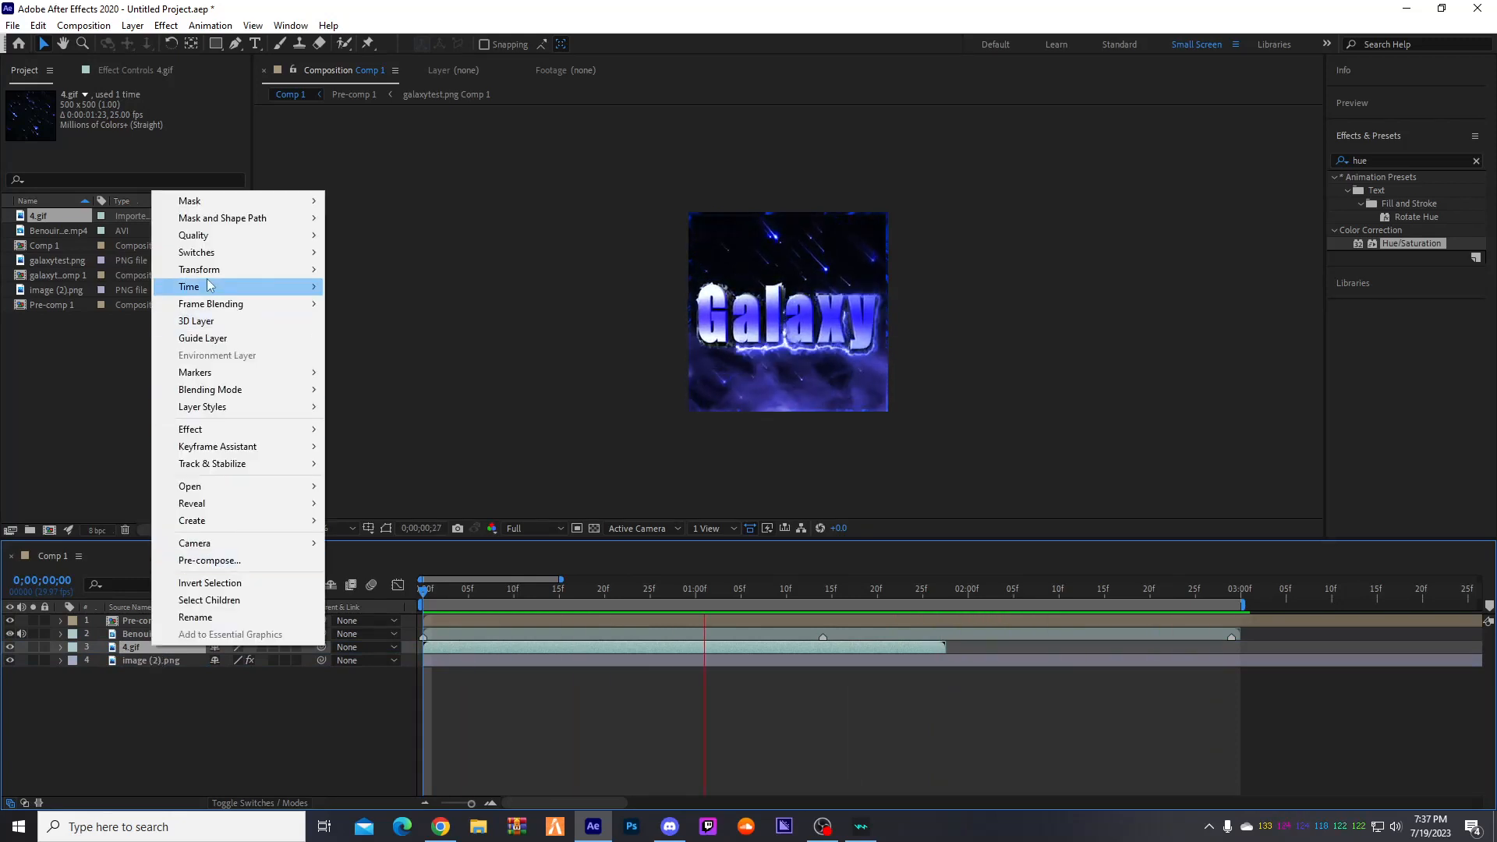
mouse_move(200, 269)
click(373, 475)
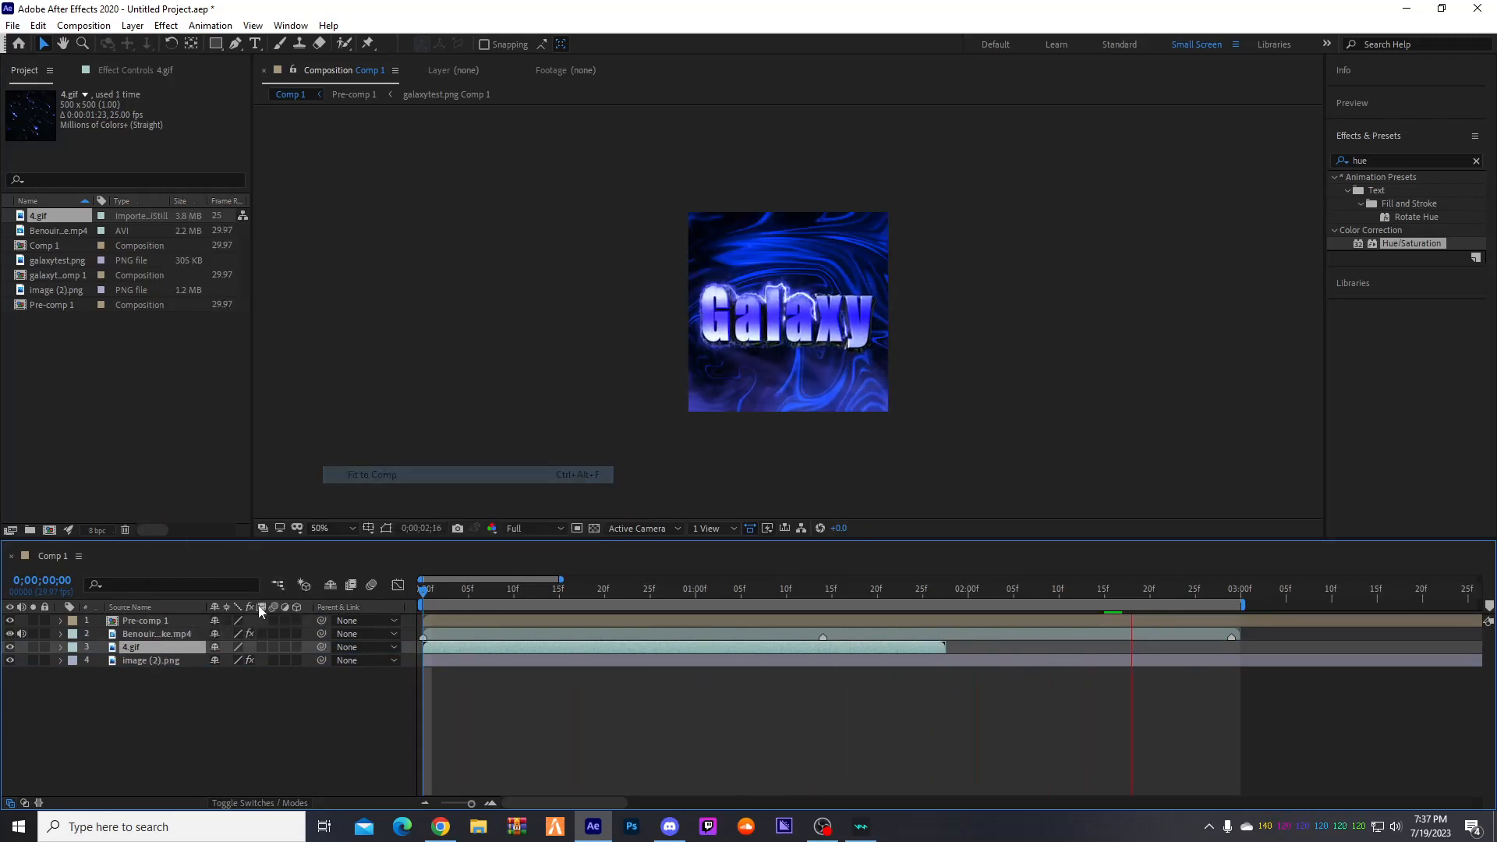
right_click(166, 644)
mouse_move(228, 394)
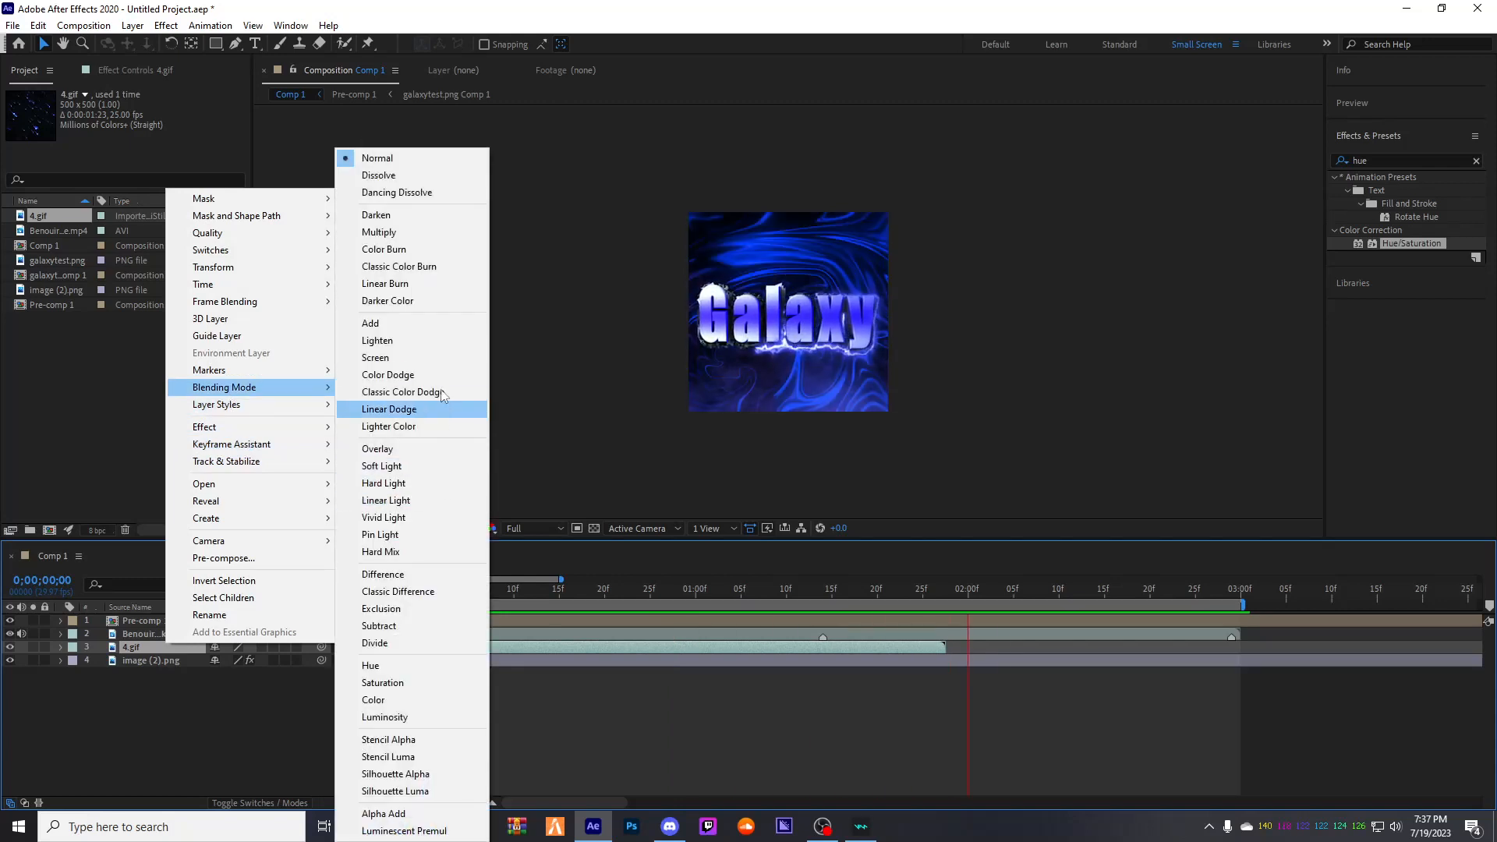
click(428, 354)
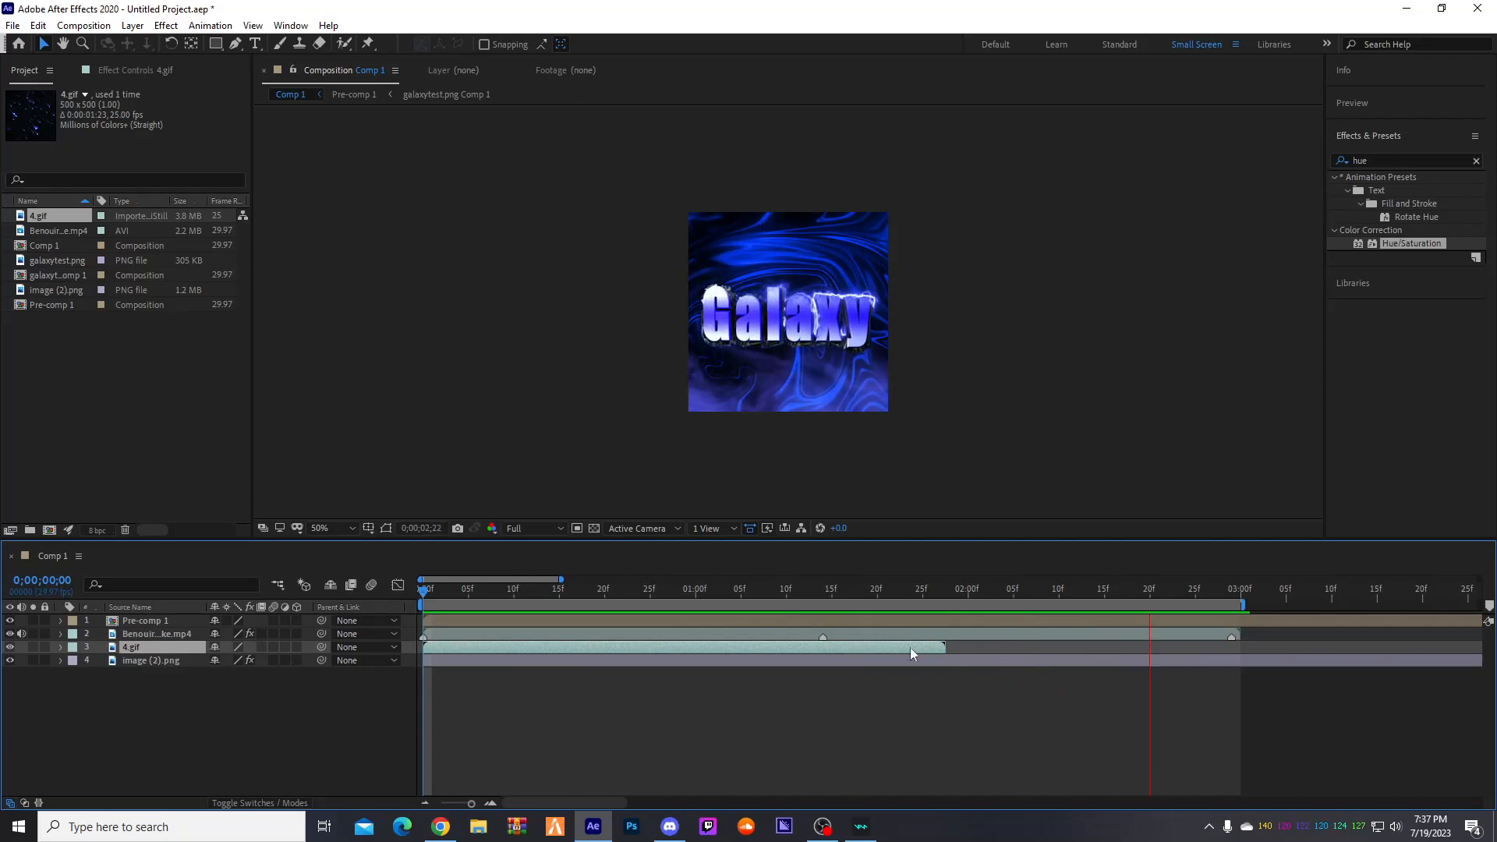
- Duplicate the 4.gif layer and move the lower copy so it starts where the first one ends
click(200, 704)
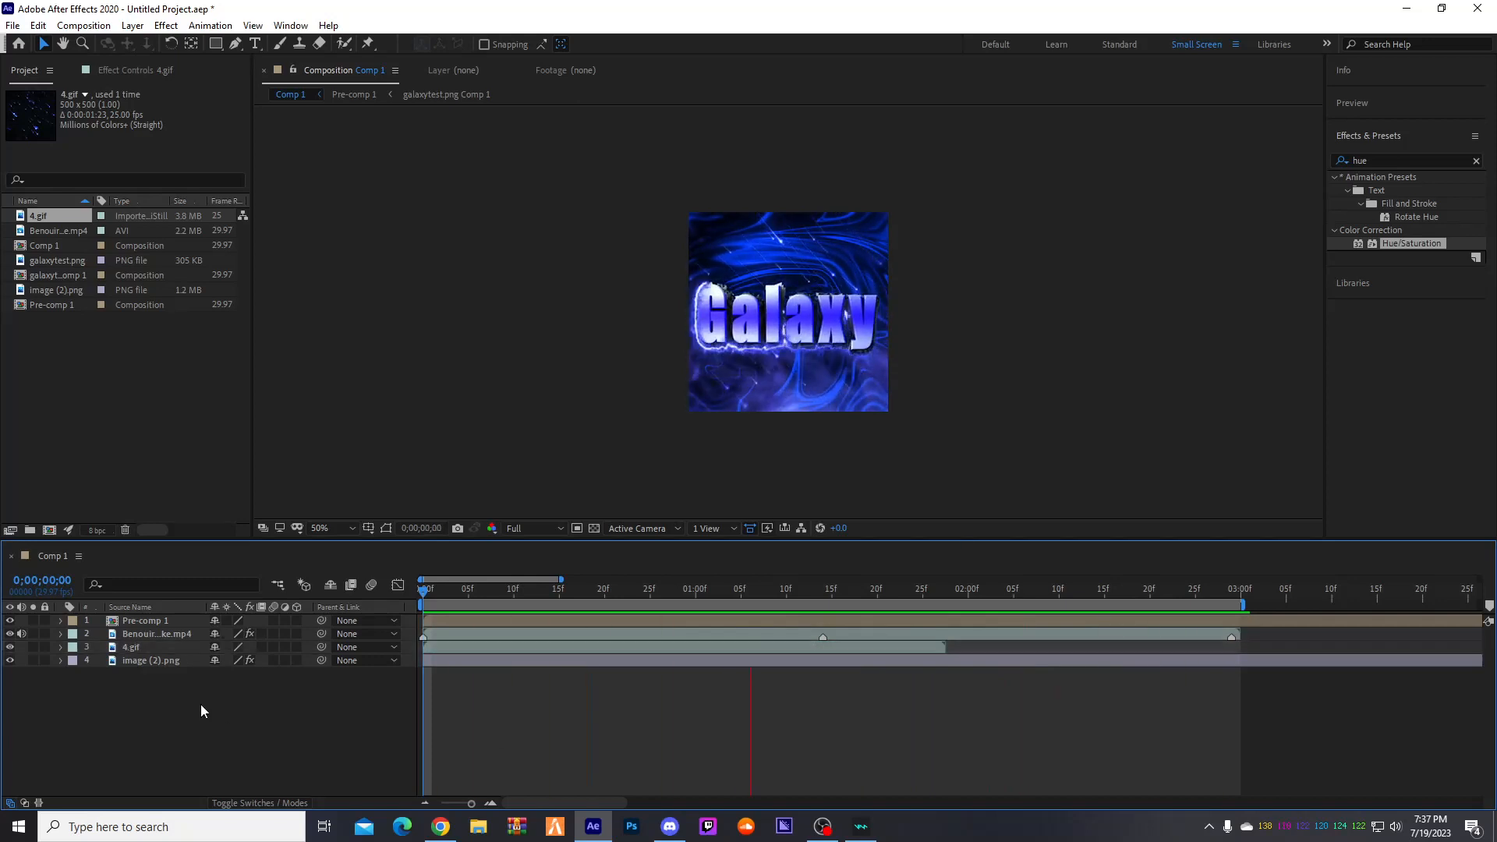
click(144, 647)
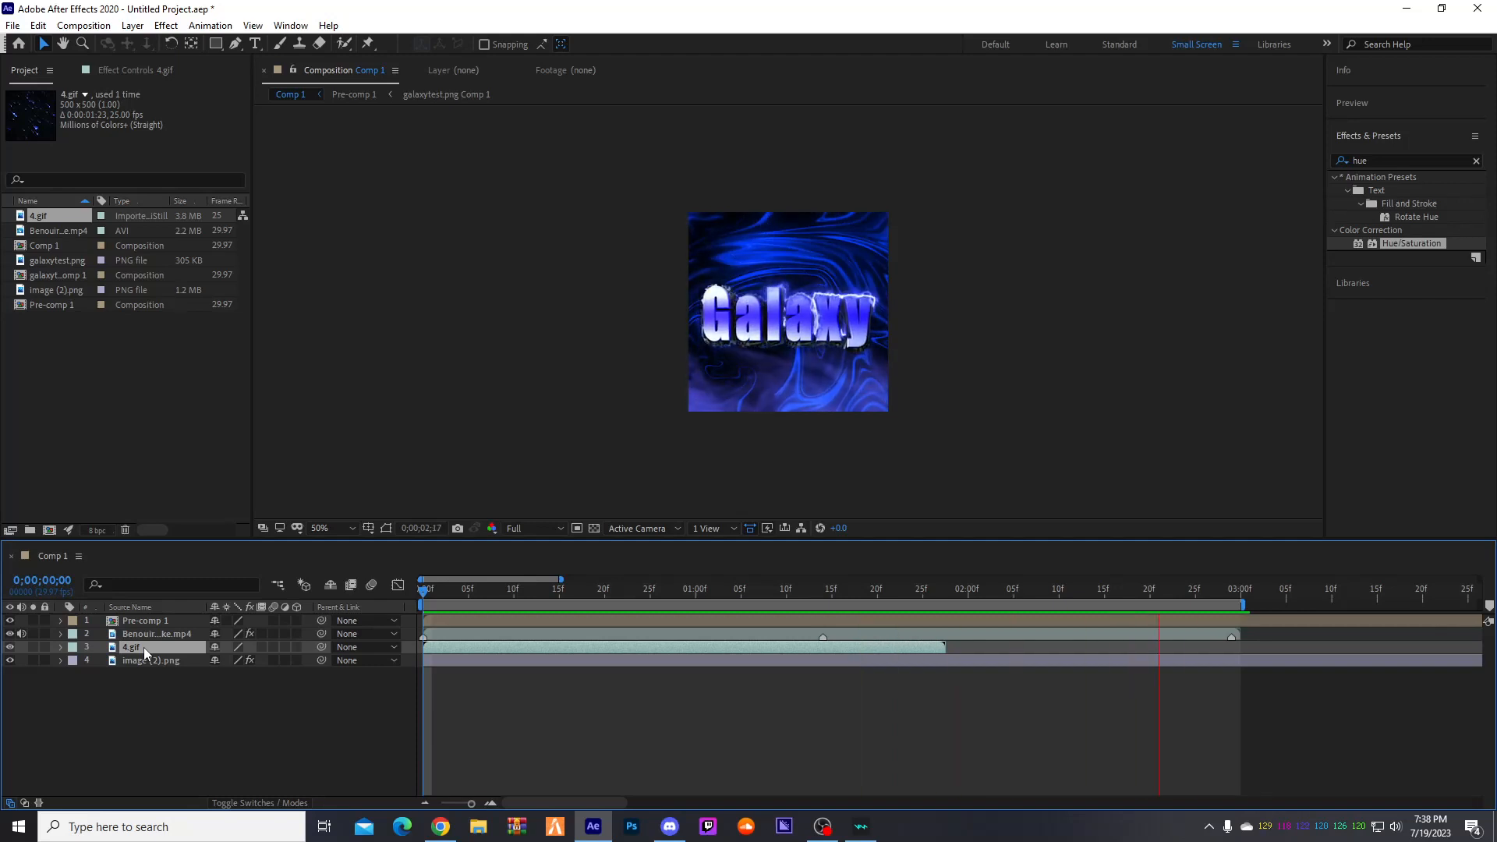
key(ctrl+d)
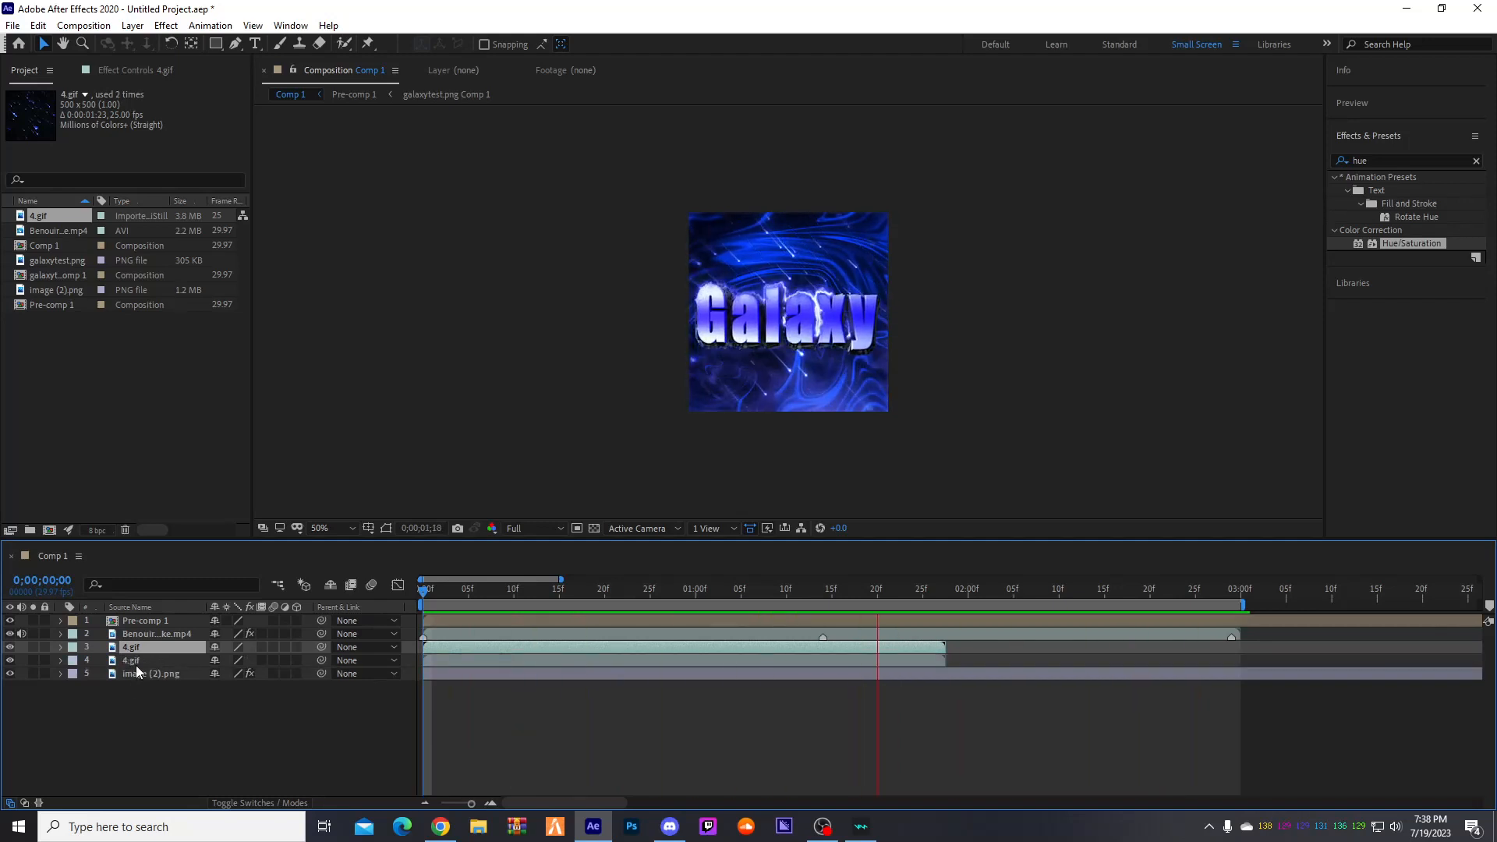
click(137, 661)
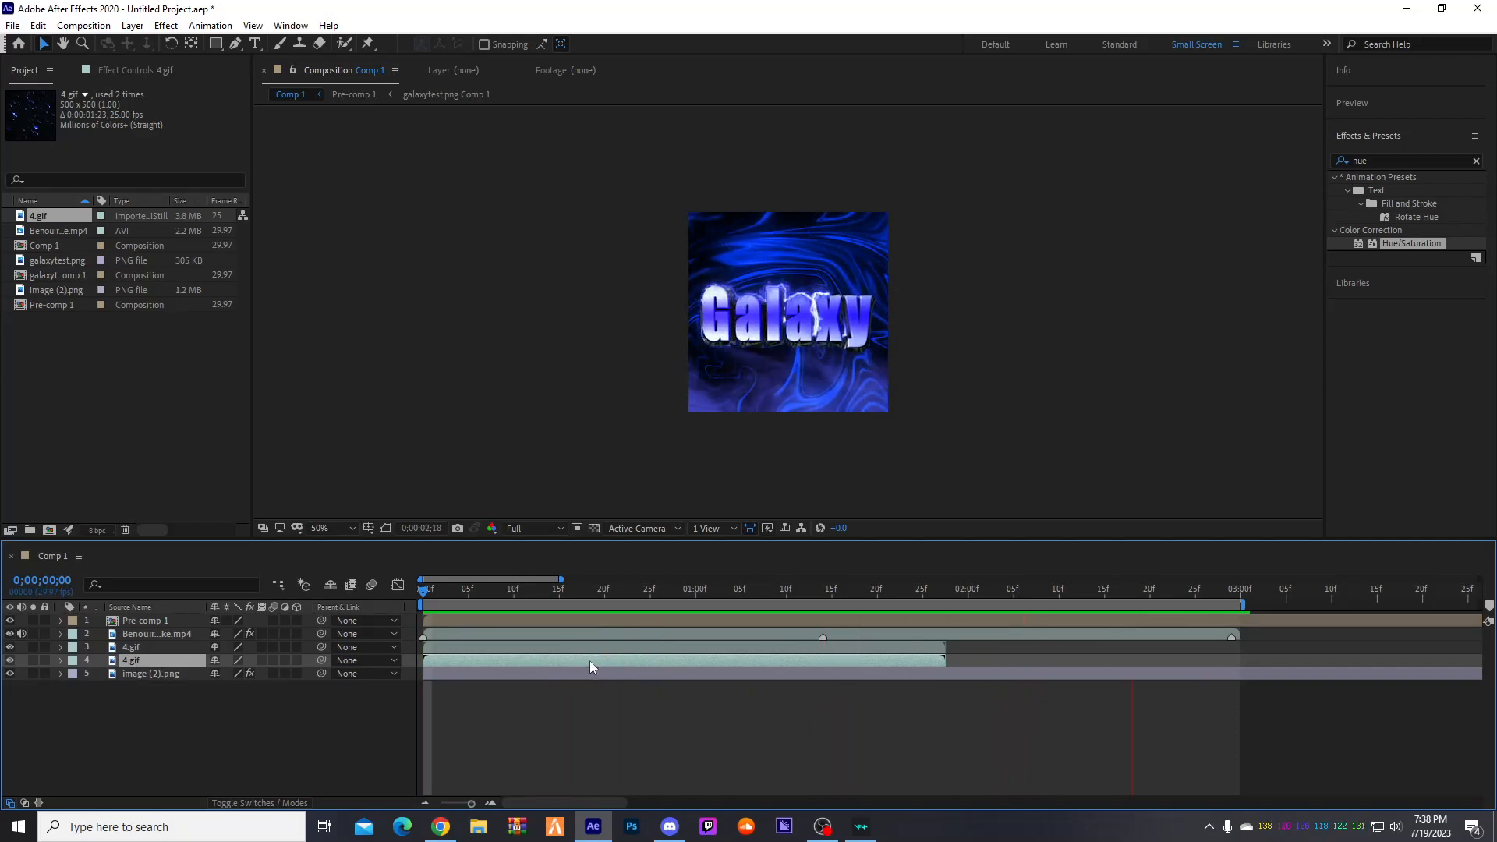
drag(589, 661, 1120, 649)
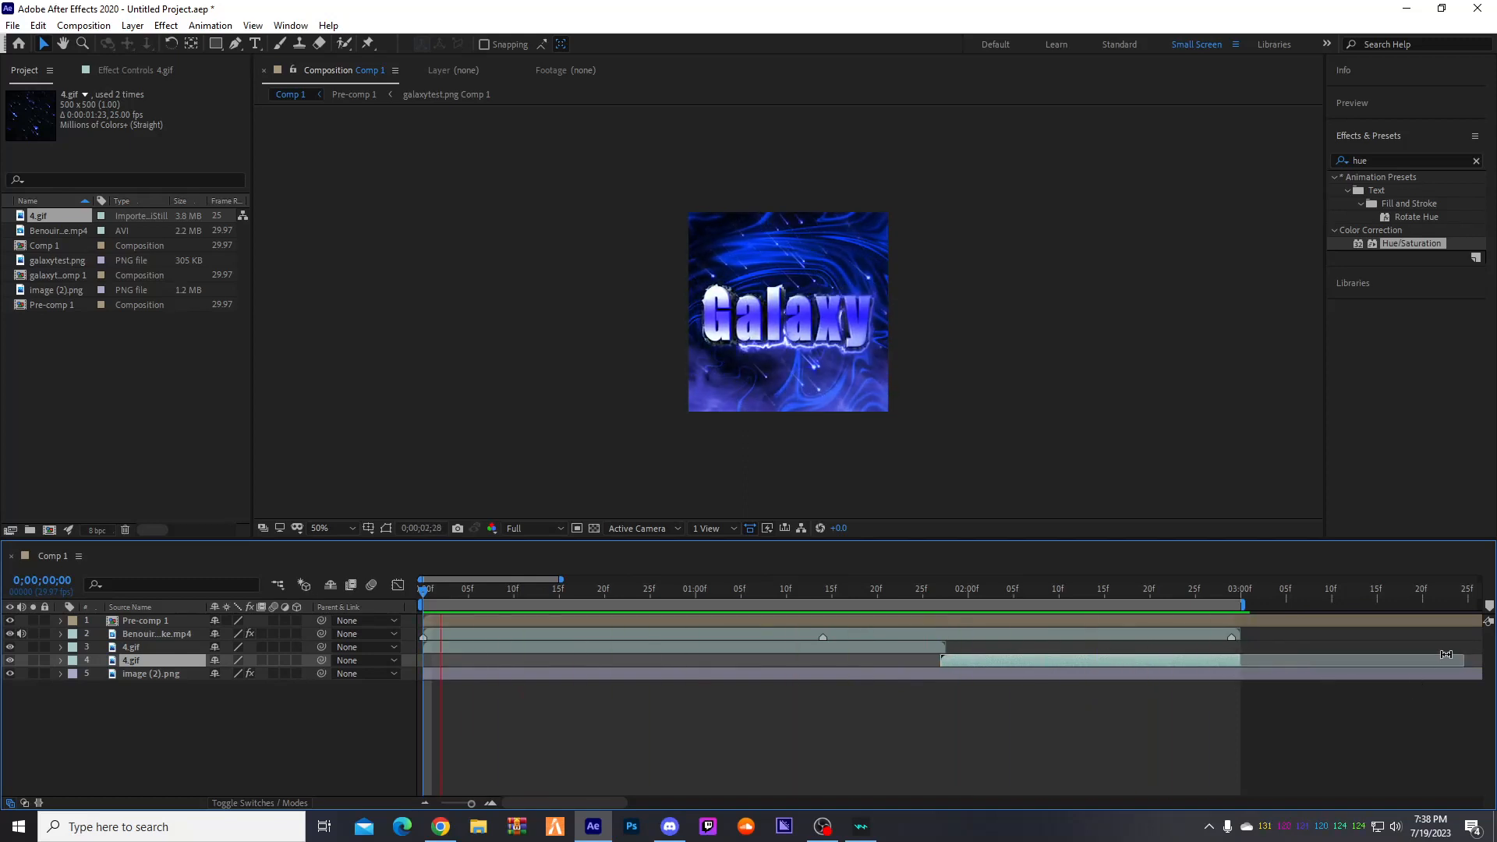
drag(1457, 657, 1361, 660)
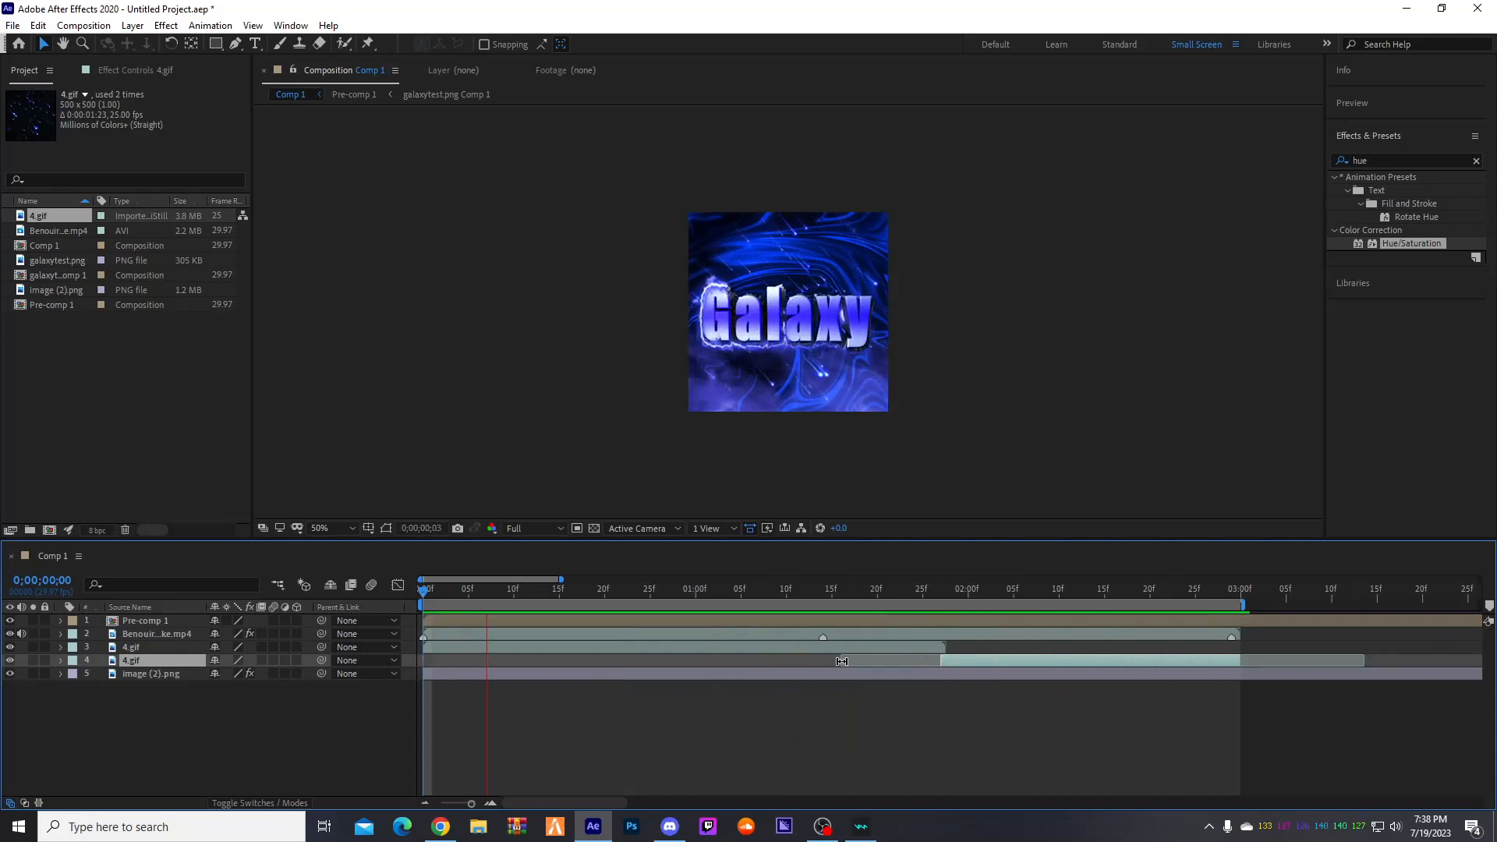
drag(841, 661, 938, 662)
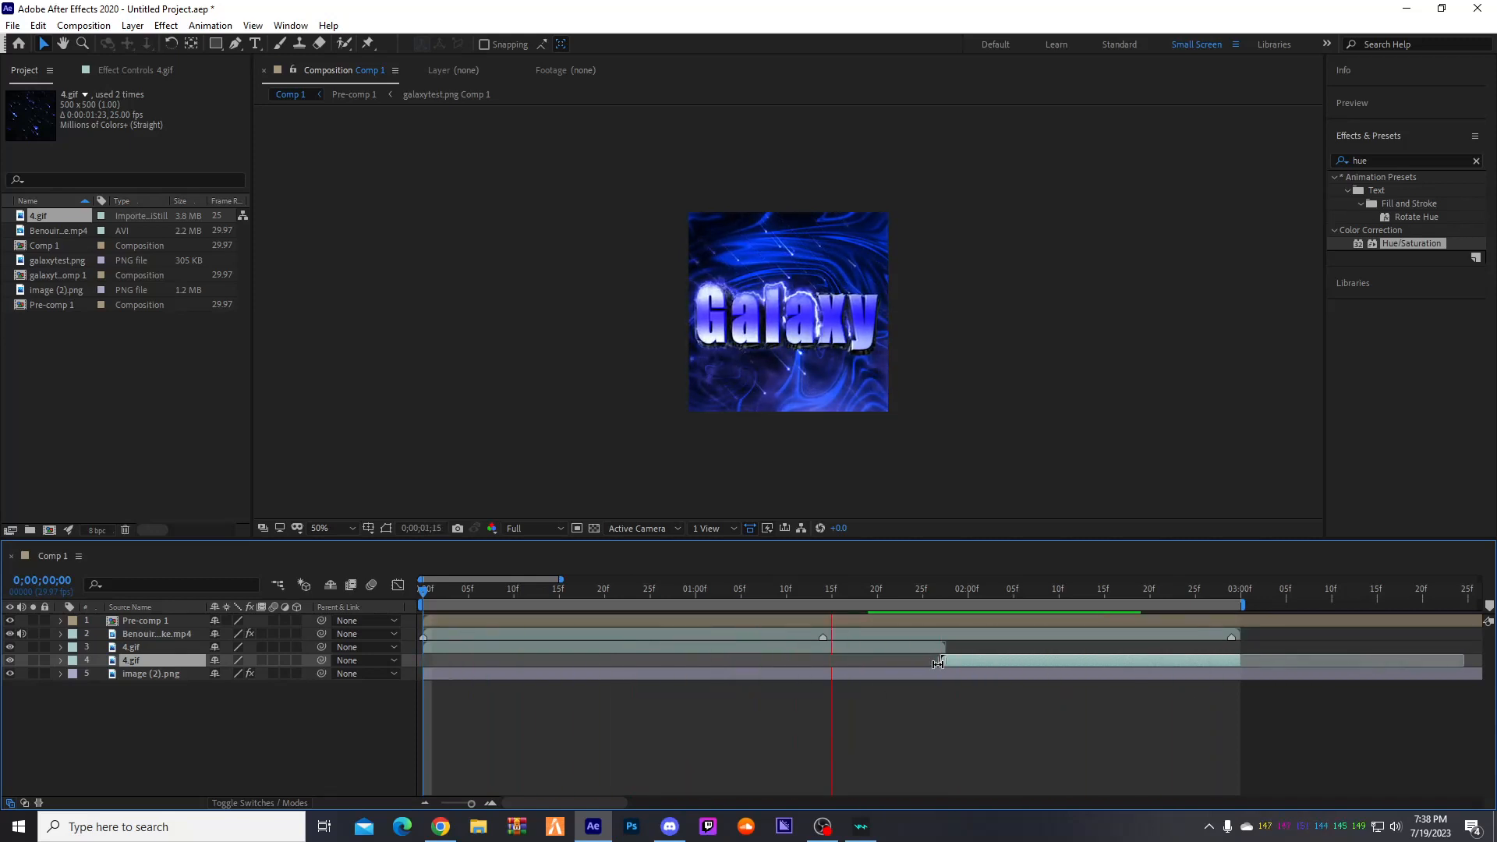
drag(1240, 661, 1463, 663)
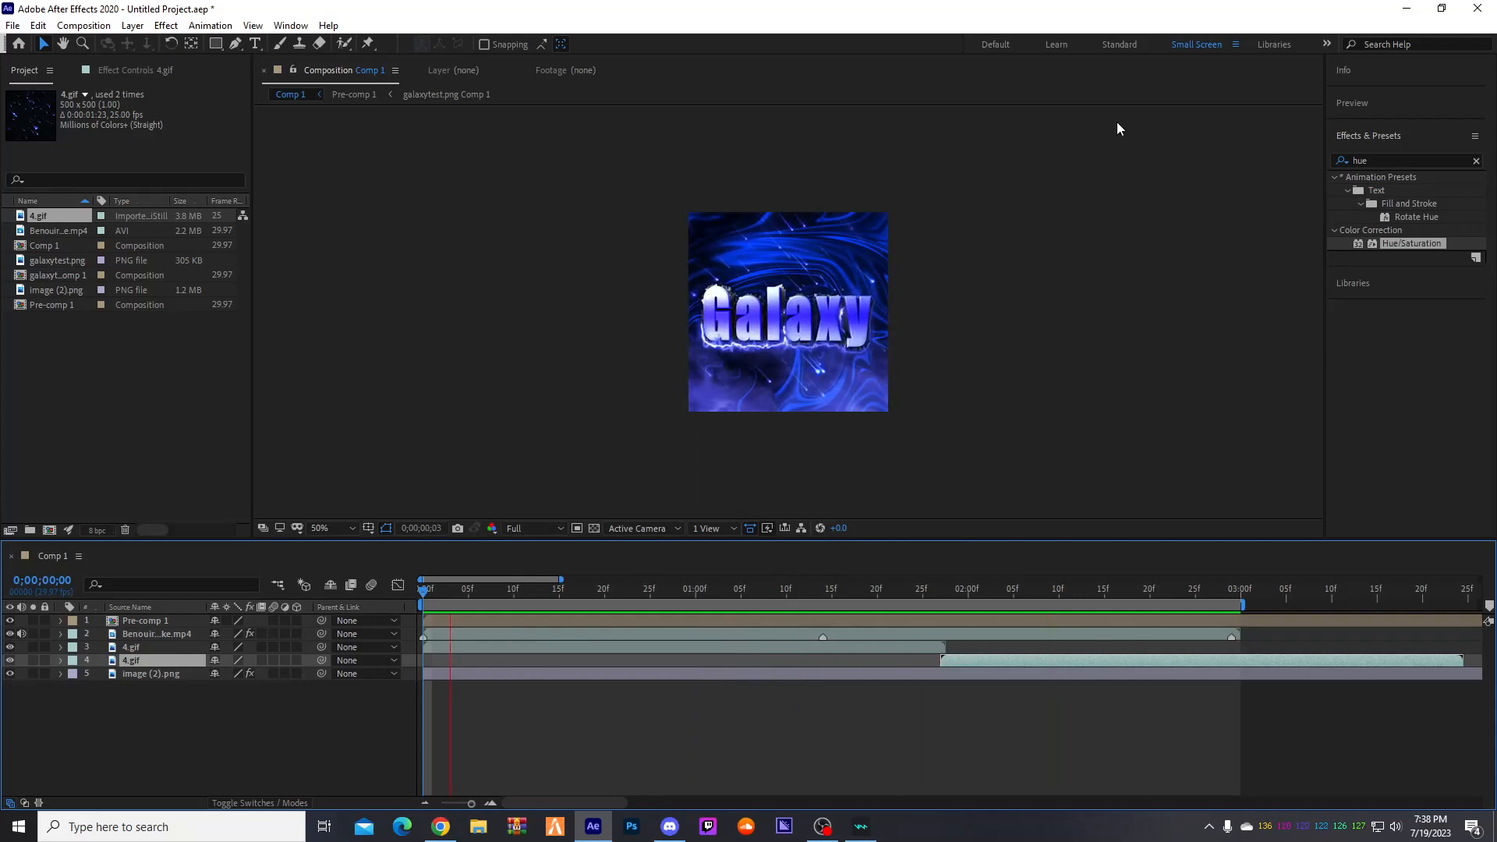
- Examine the composition at 100% magnification, and open 4.gif, BenouirySmoke.mp4, galaxytest.png, galaxytest.png Comp 1, image (2).png and Pre-comp 1 to review the source items
key(period)
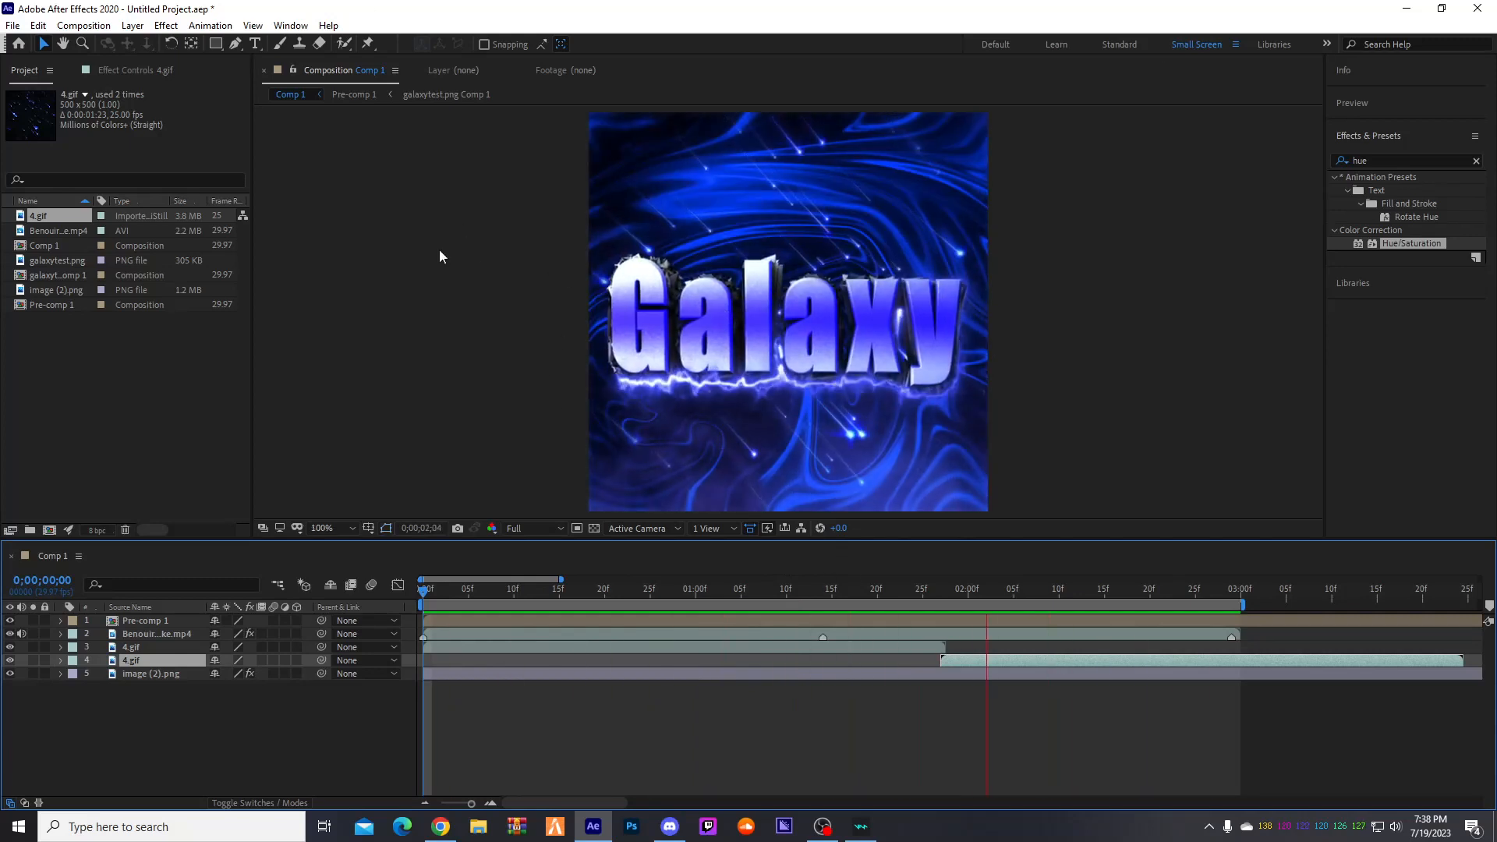
key(comma)
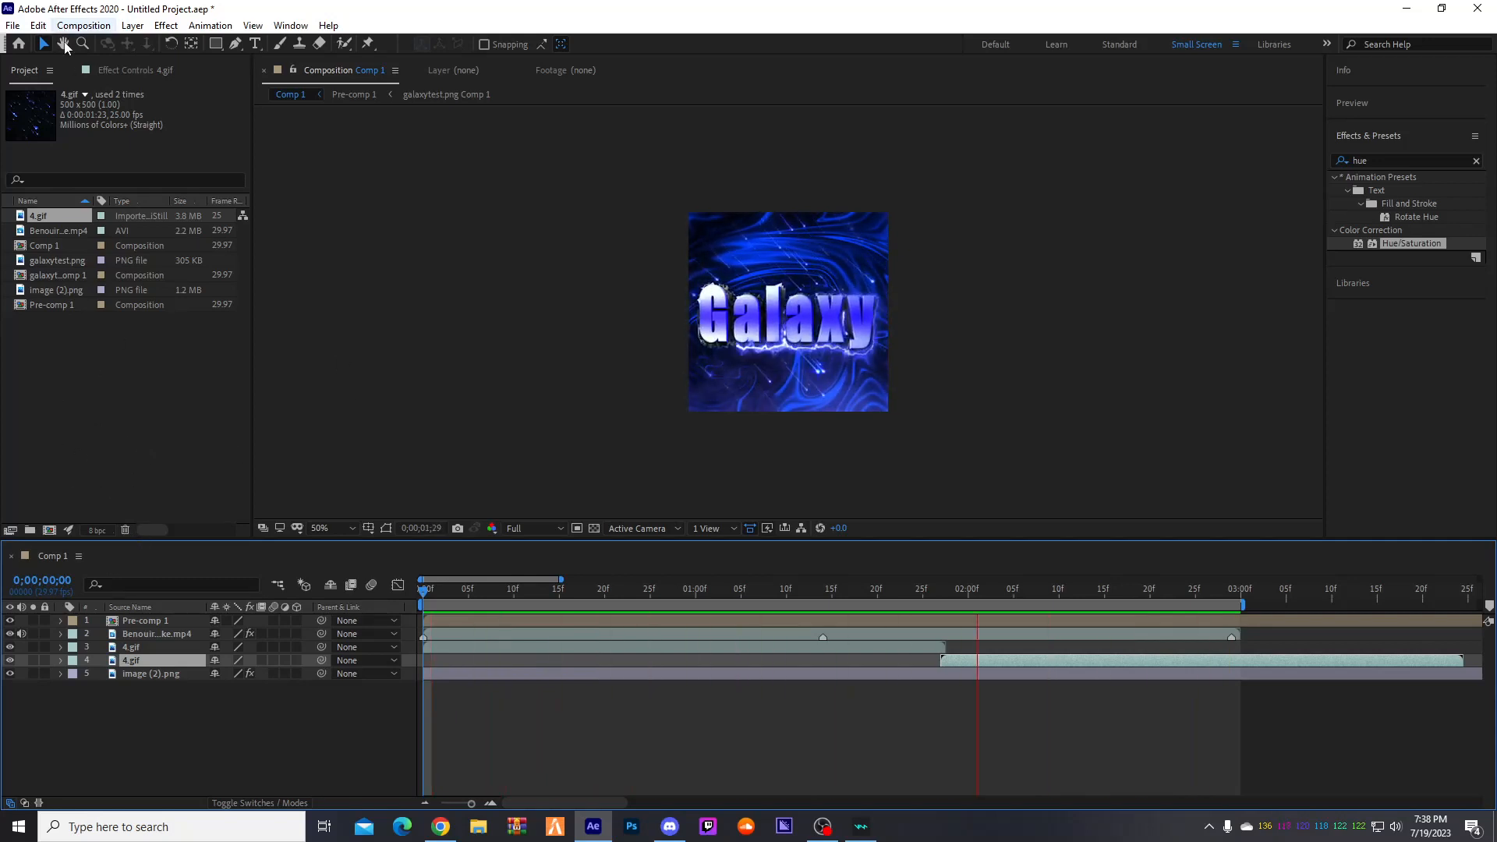
click(55, 245)
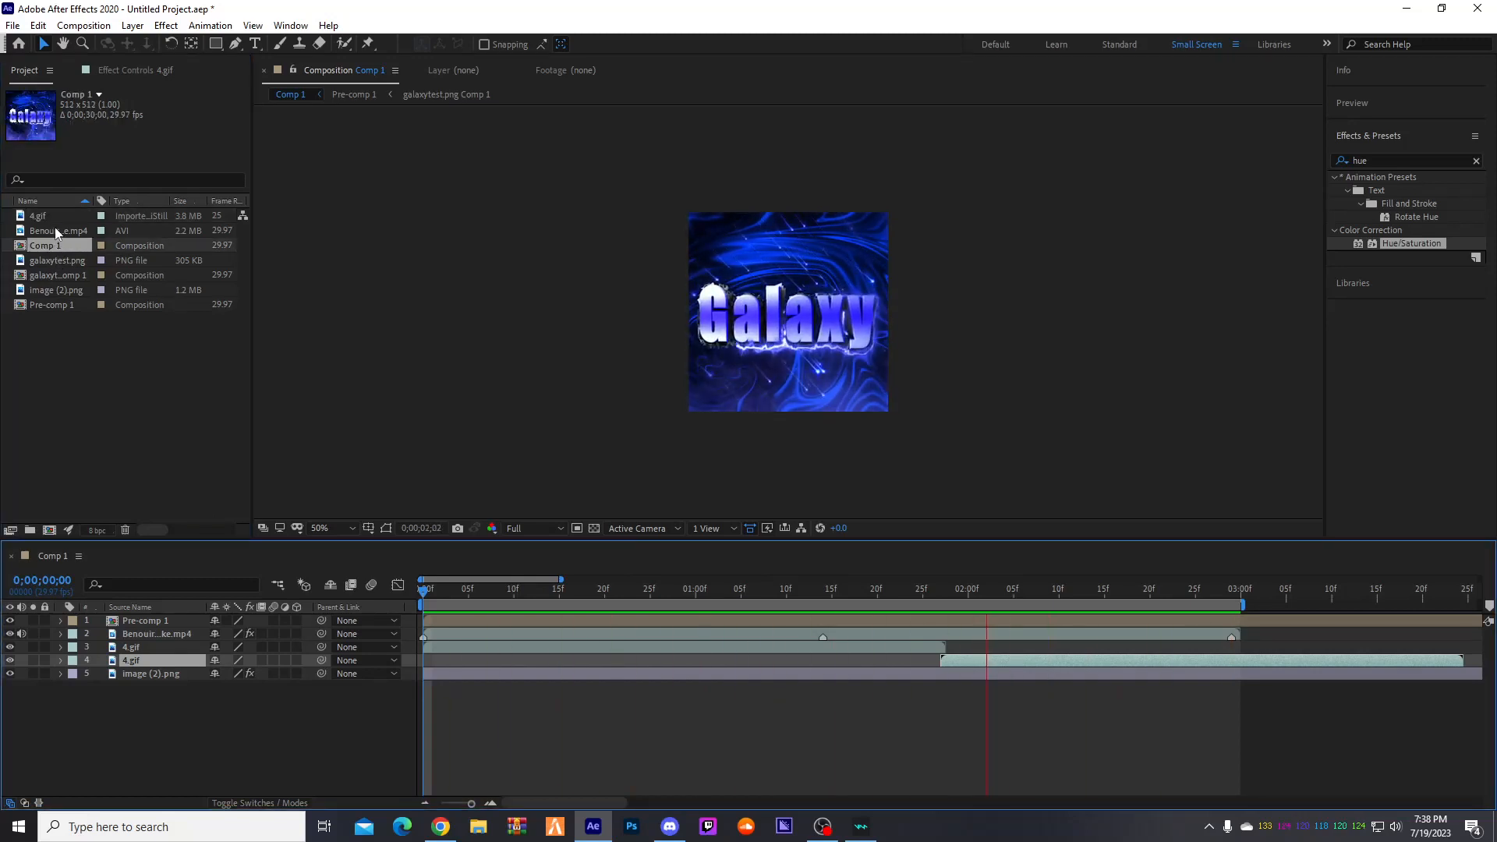
double_click(54, 217)
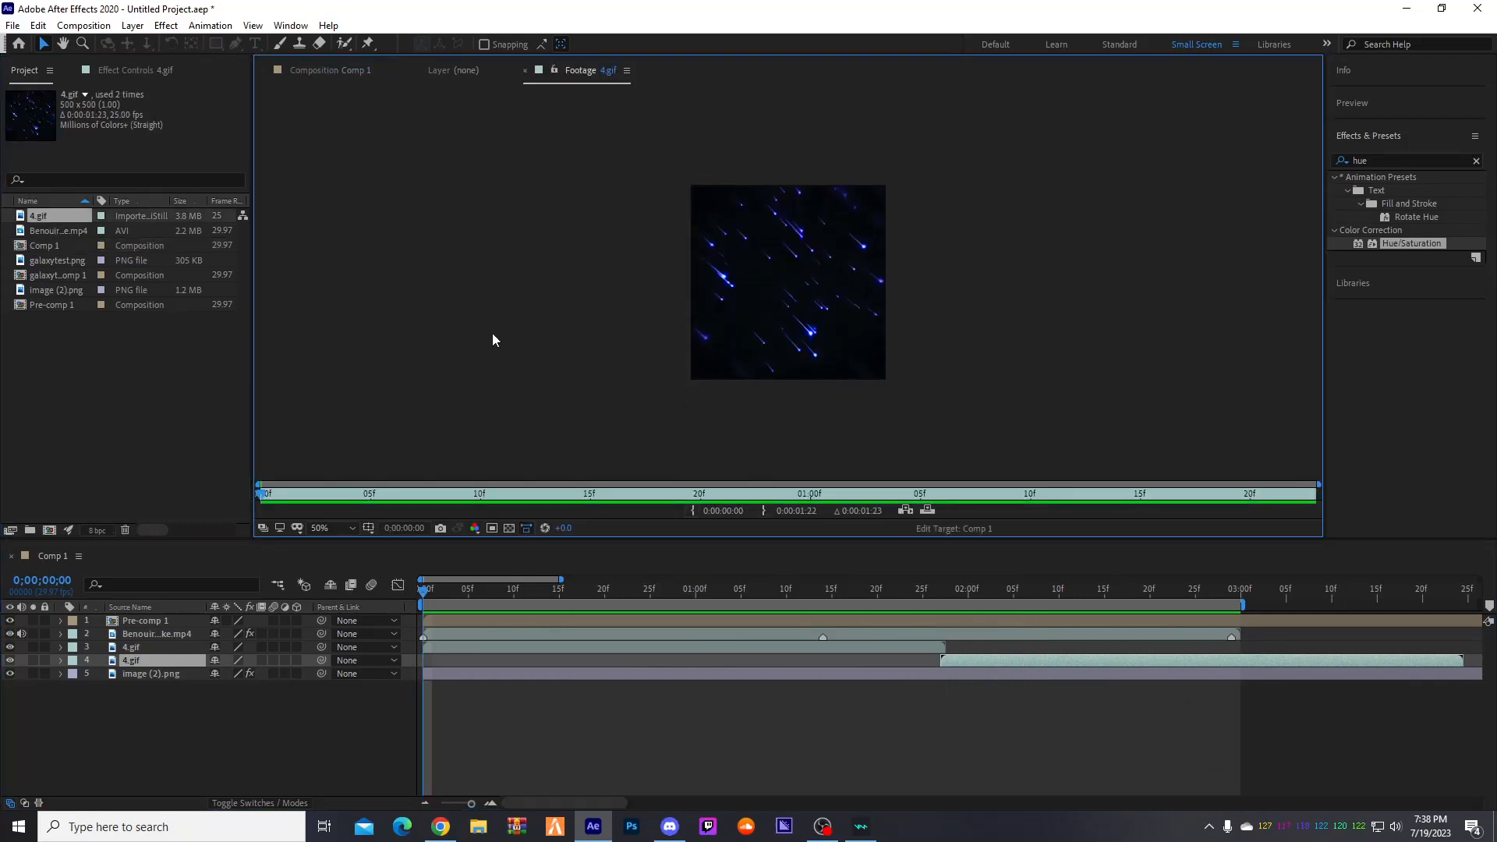
double_click(47, 230)
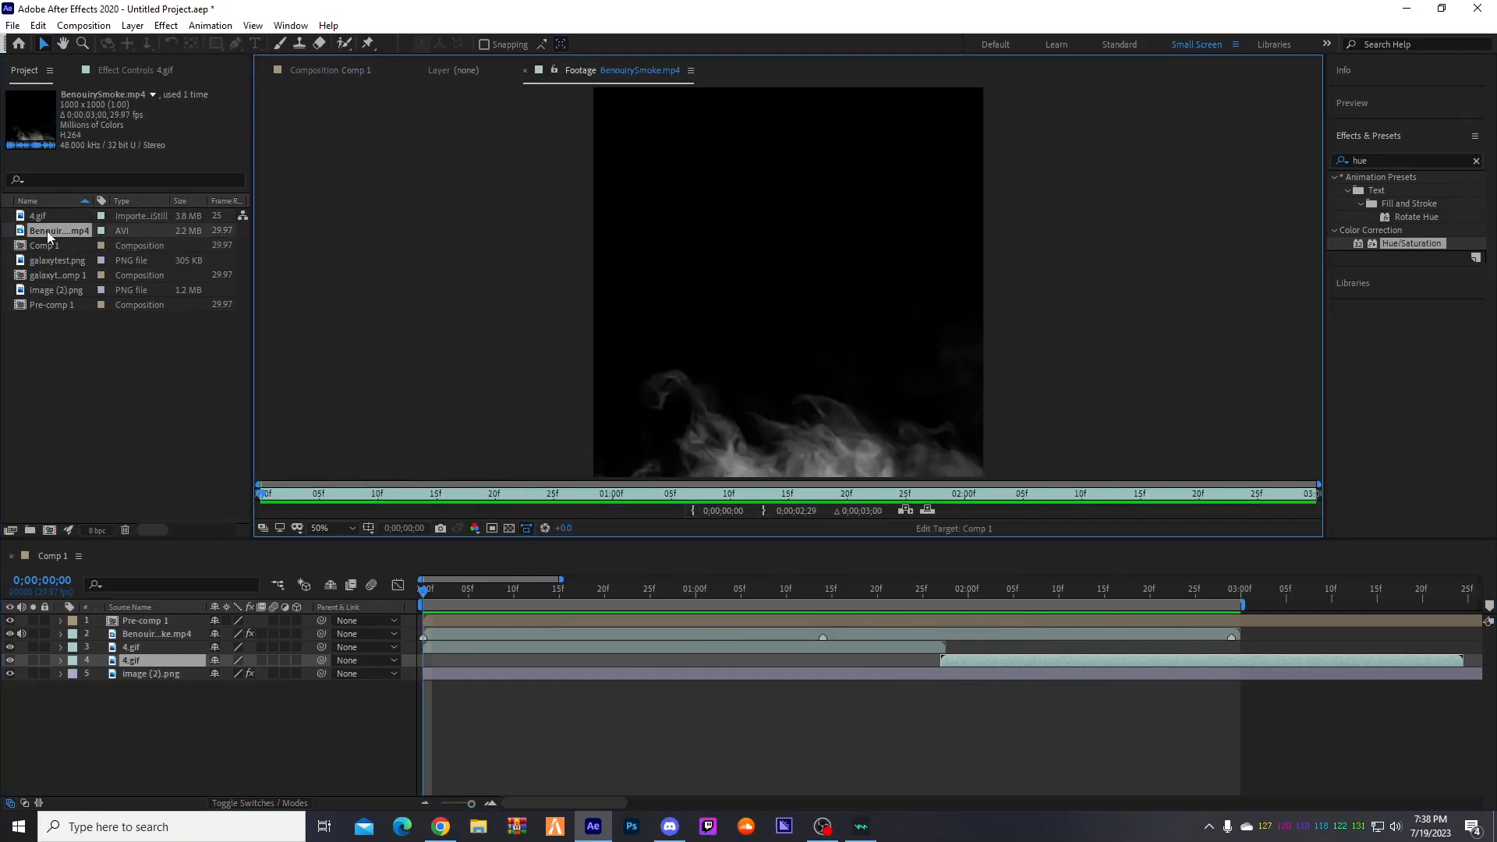
double_click(84, 263)
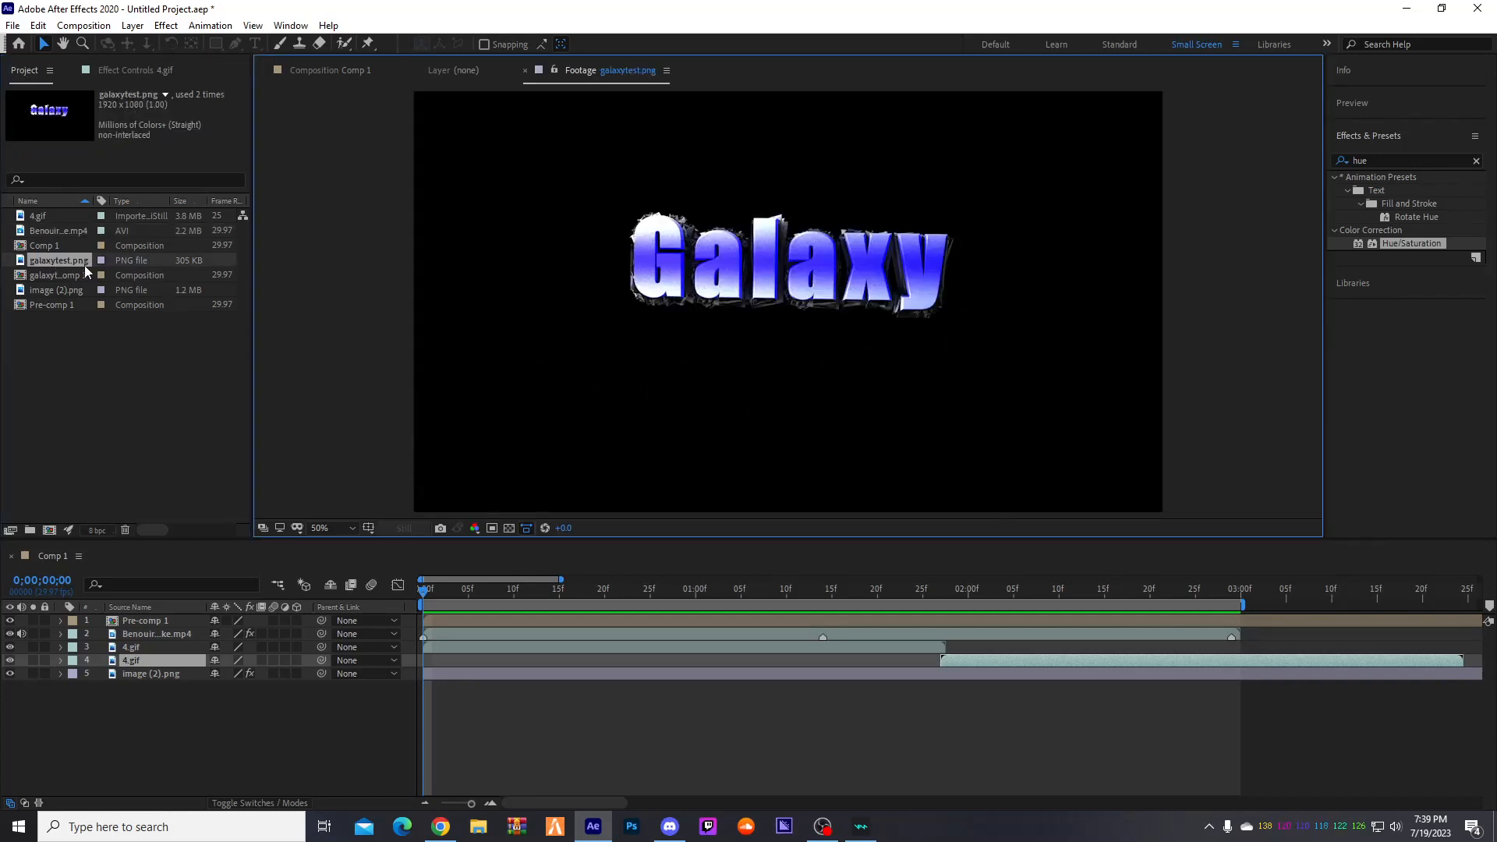
double_click(54, 277)
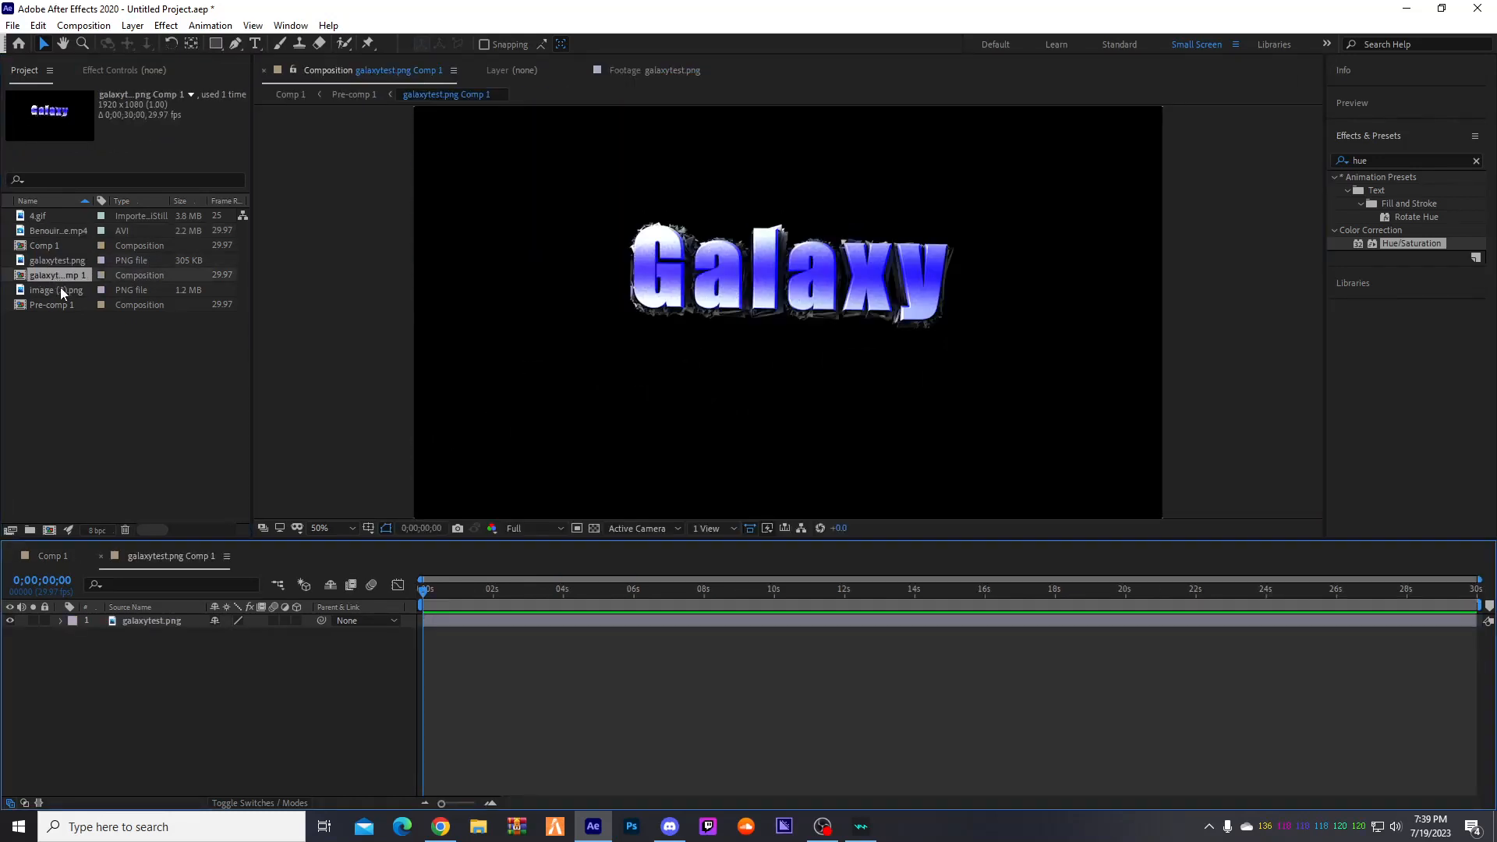
double_click(52, 285)
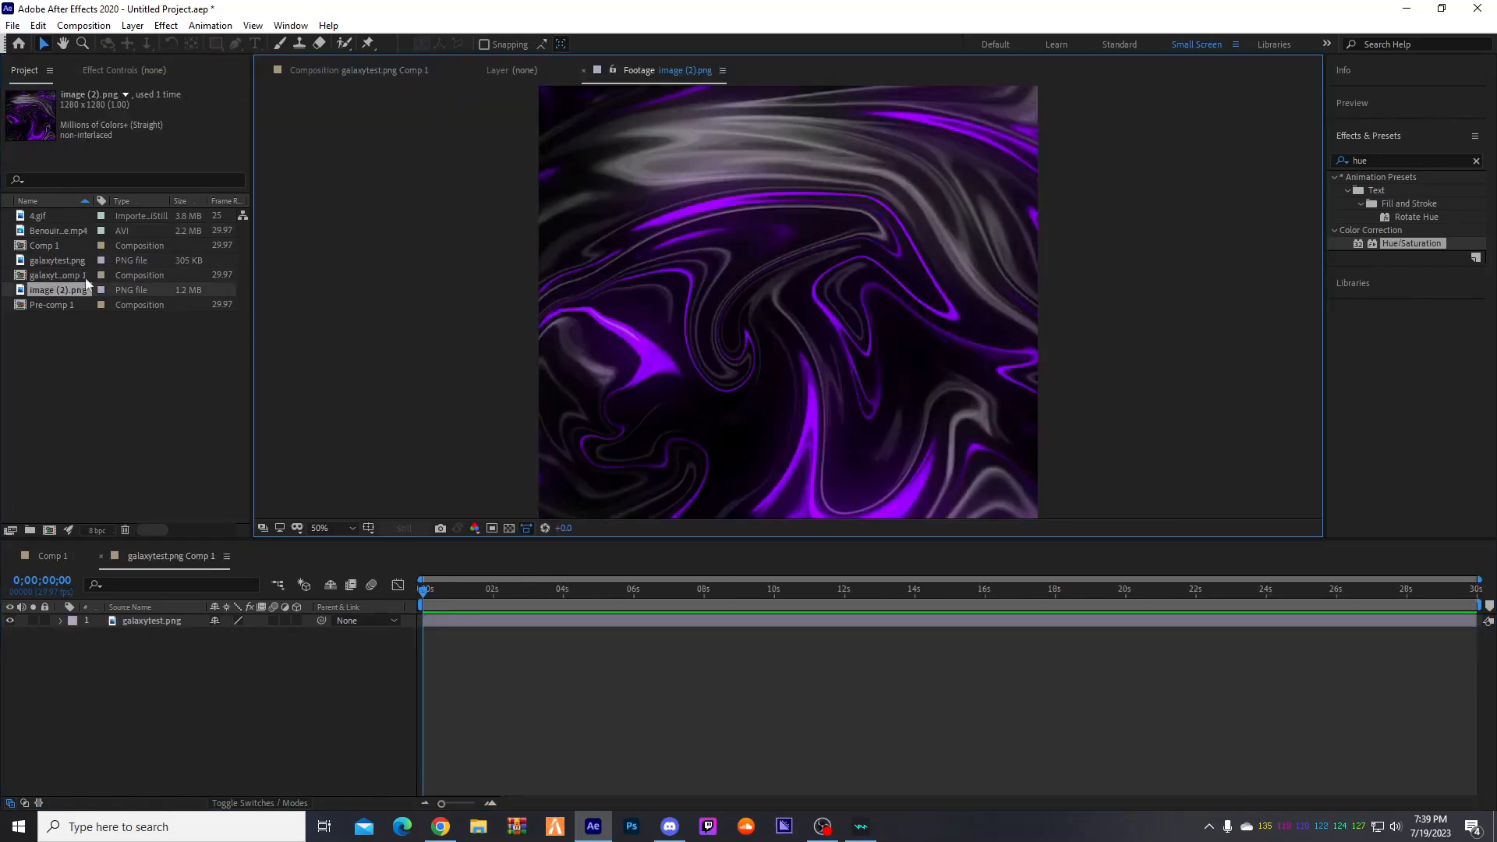
double_click(46, 305)
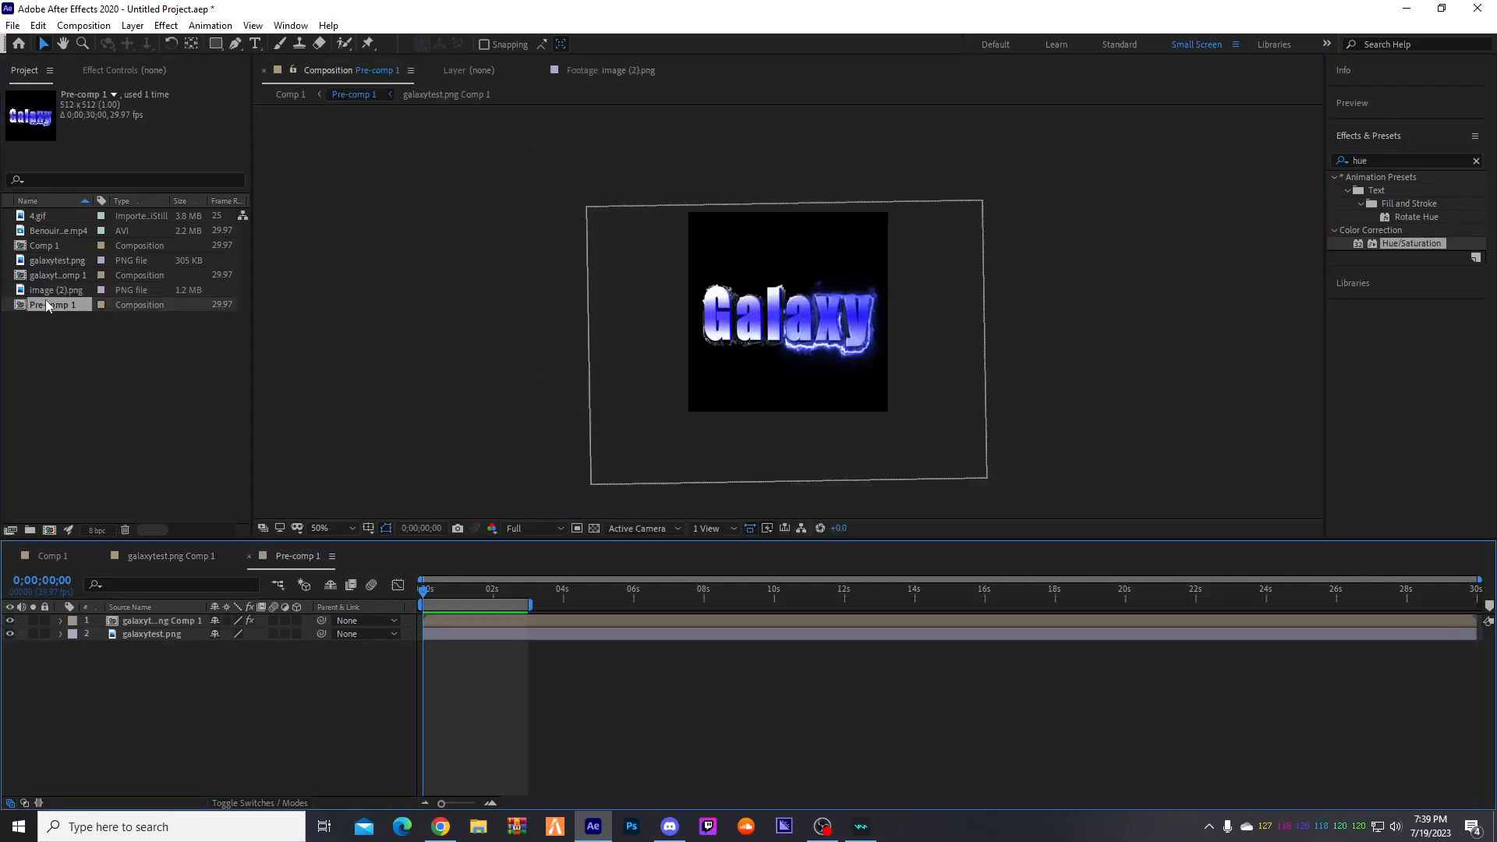
- Return to Comp 1, check the BenouirySmoke.mp4 layer, and play the preview of the finished logo
double_click(45, 246)
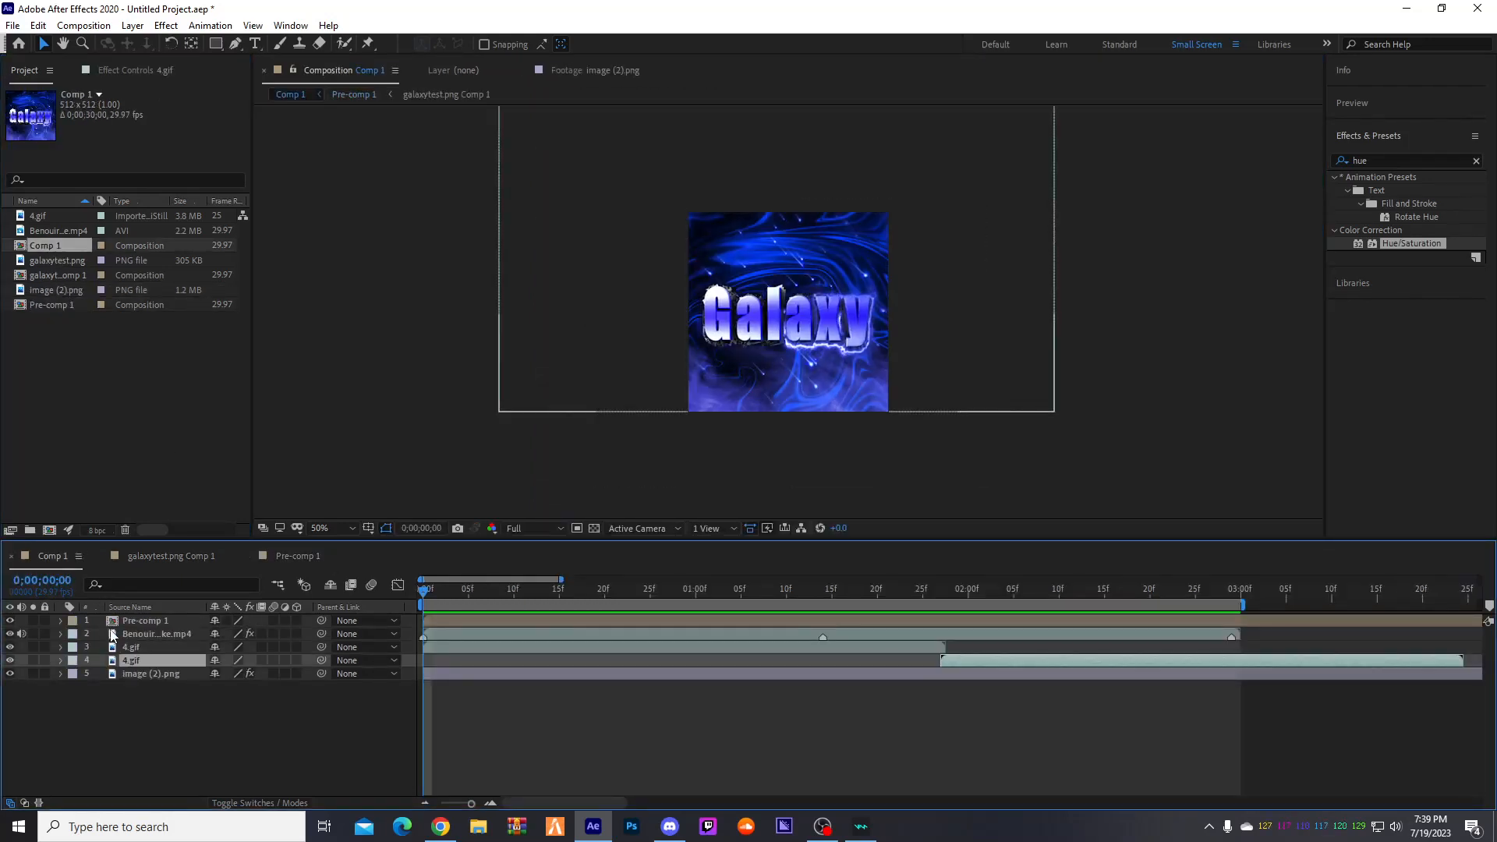
double_click(139, 635)
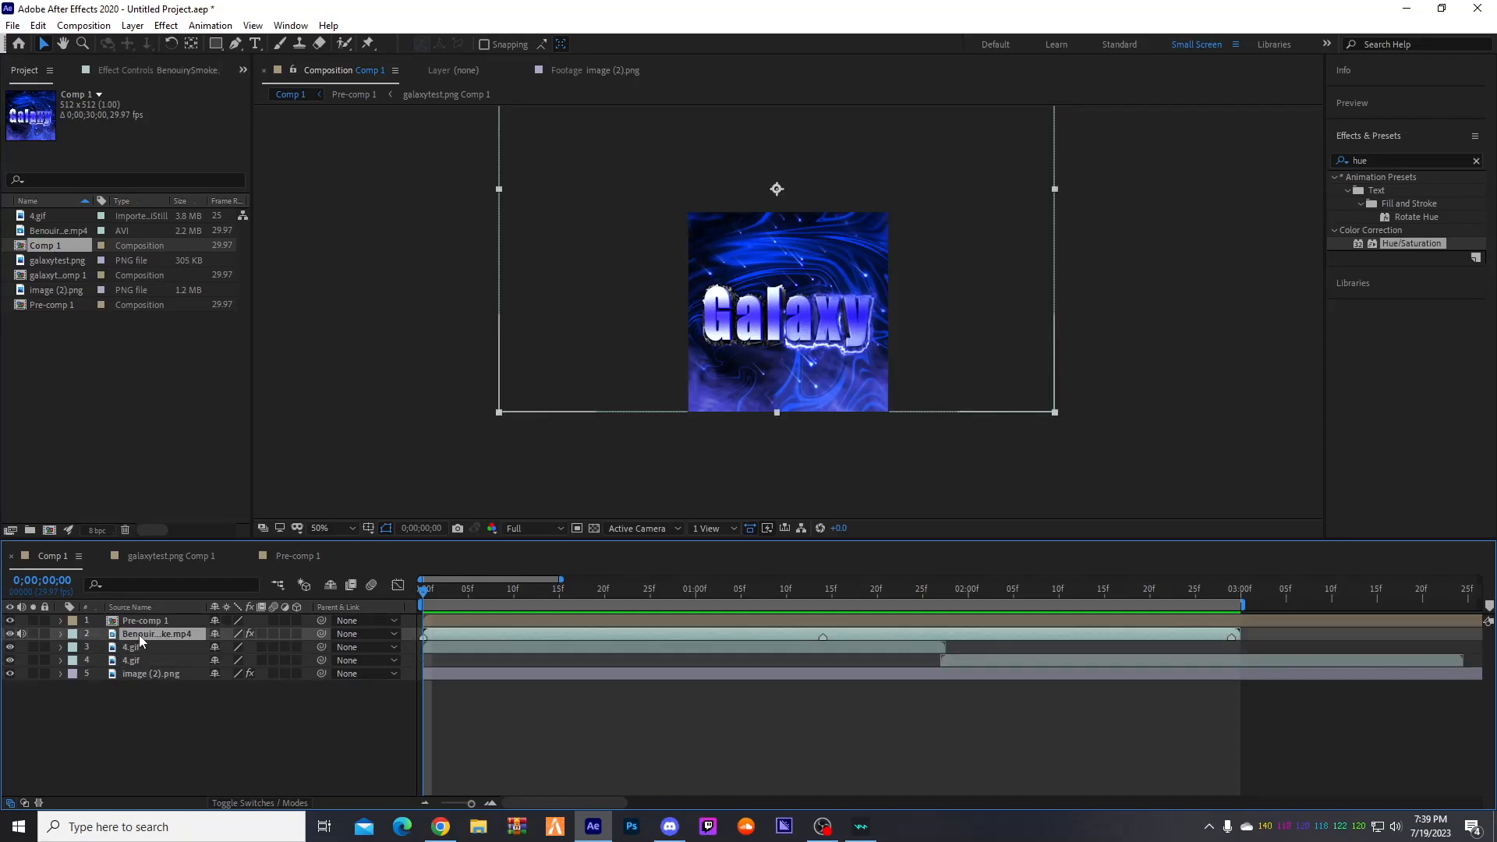
double_click(43, 247)
click(121, 334)
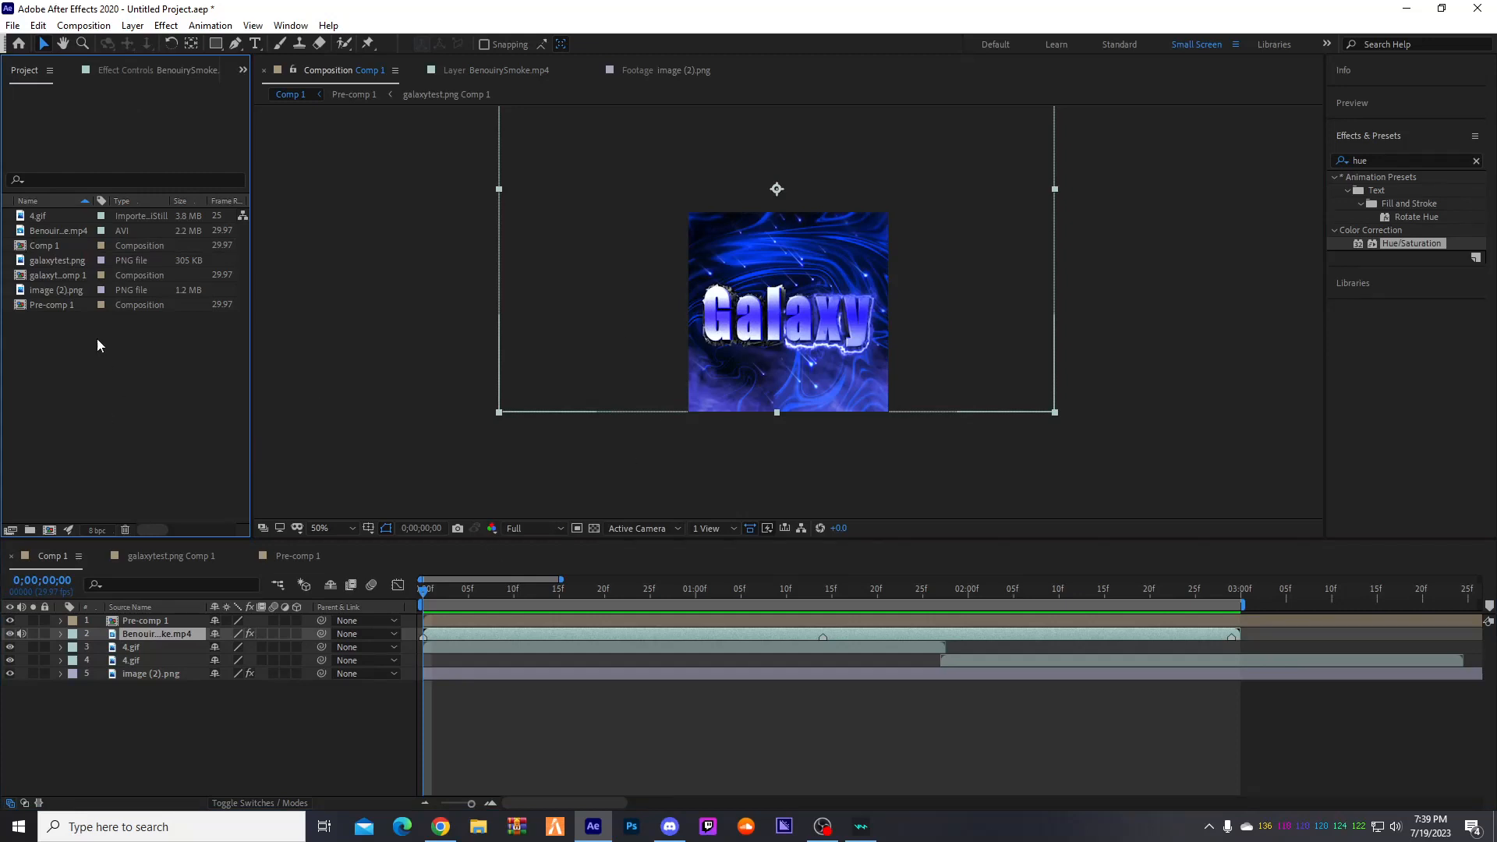
key(space)
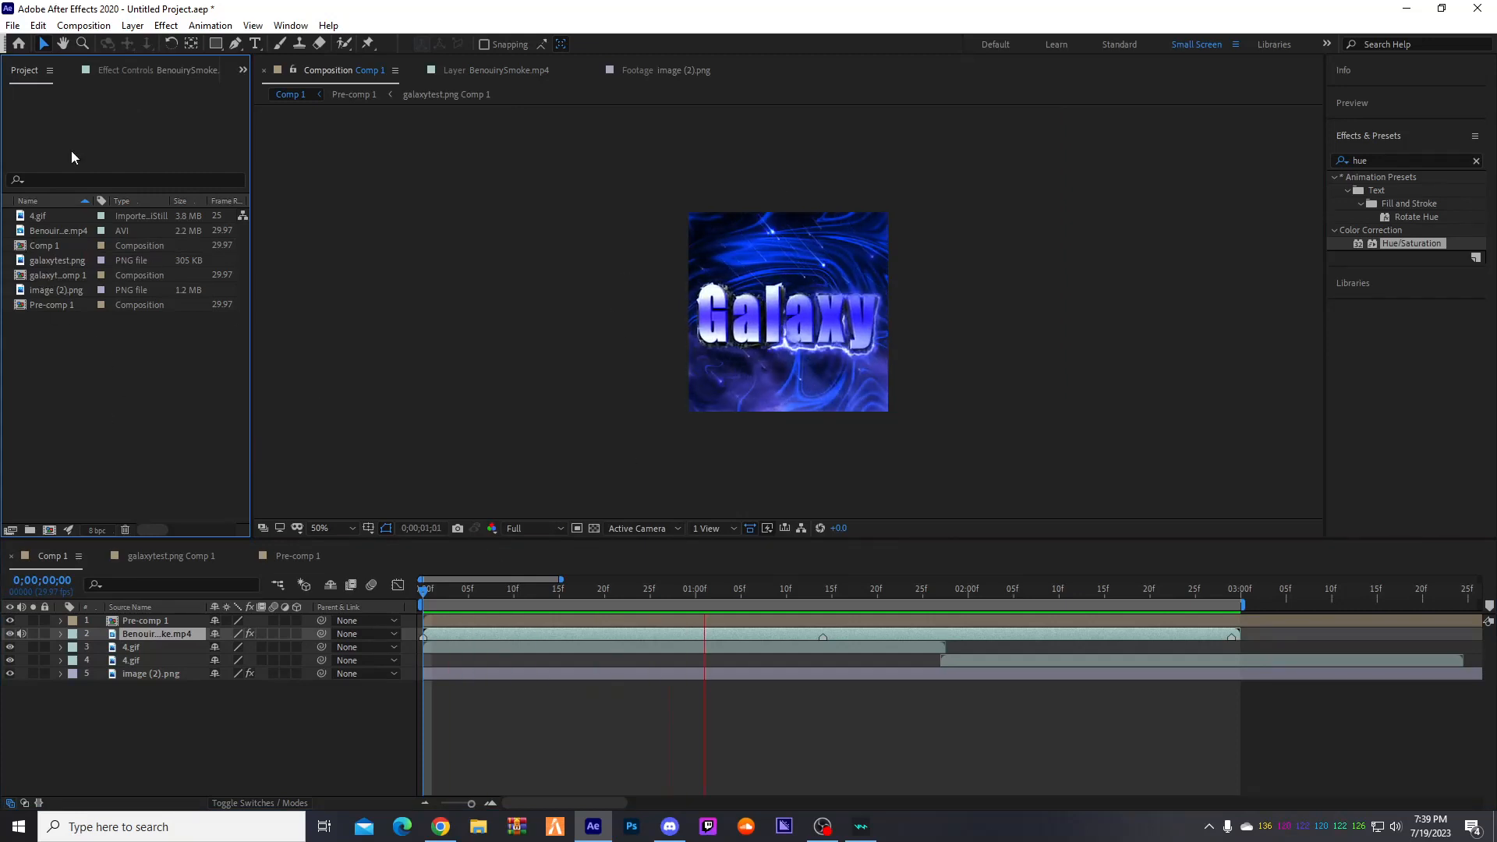
- Send Comp 1 to the Adobe Media Encoder queue
click(62, 247)
click(84, 25)
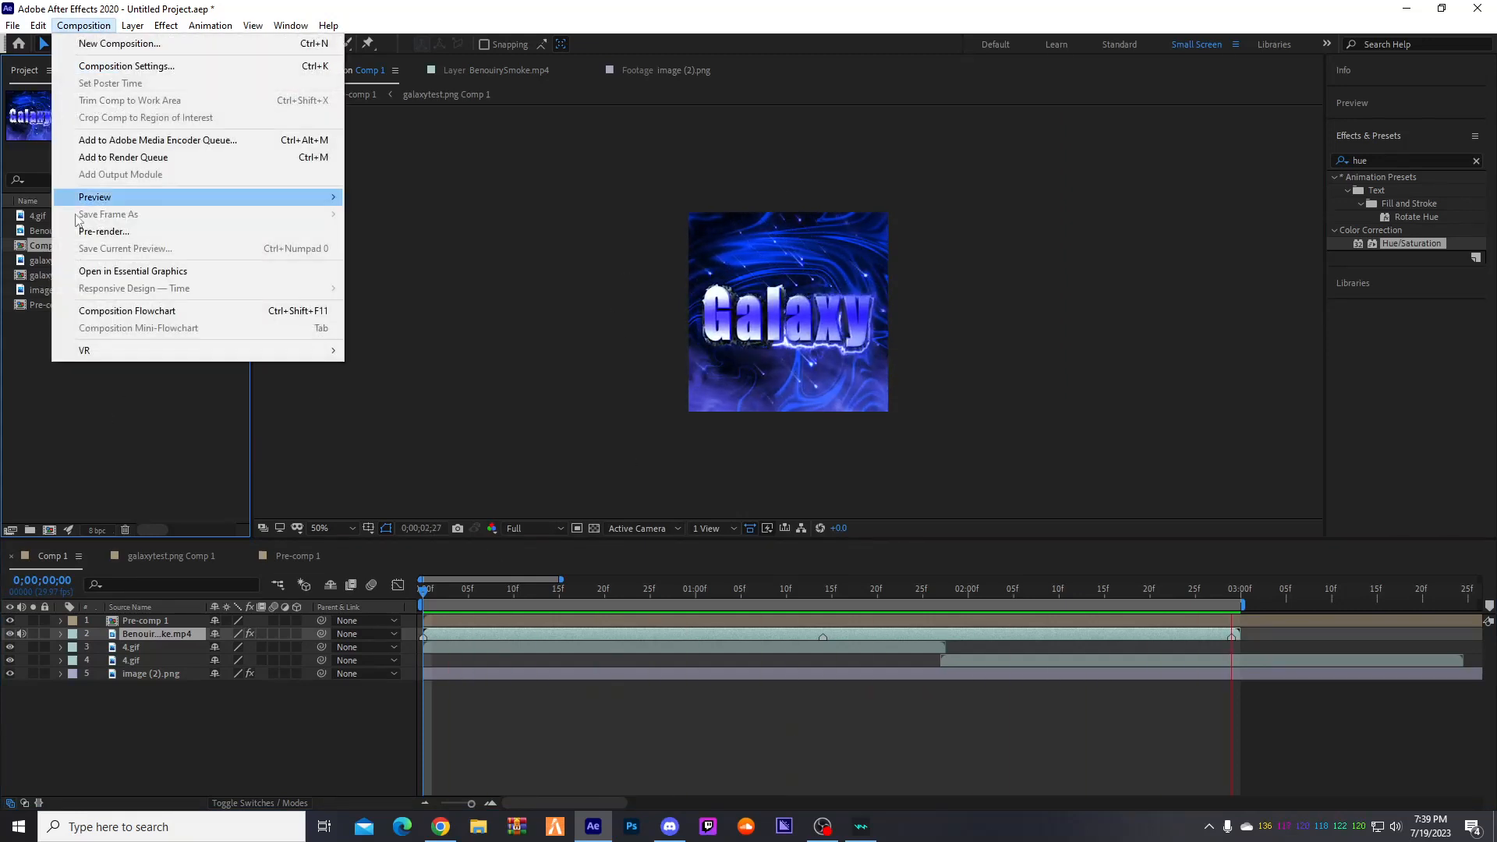
click(136, 144)
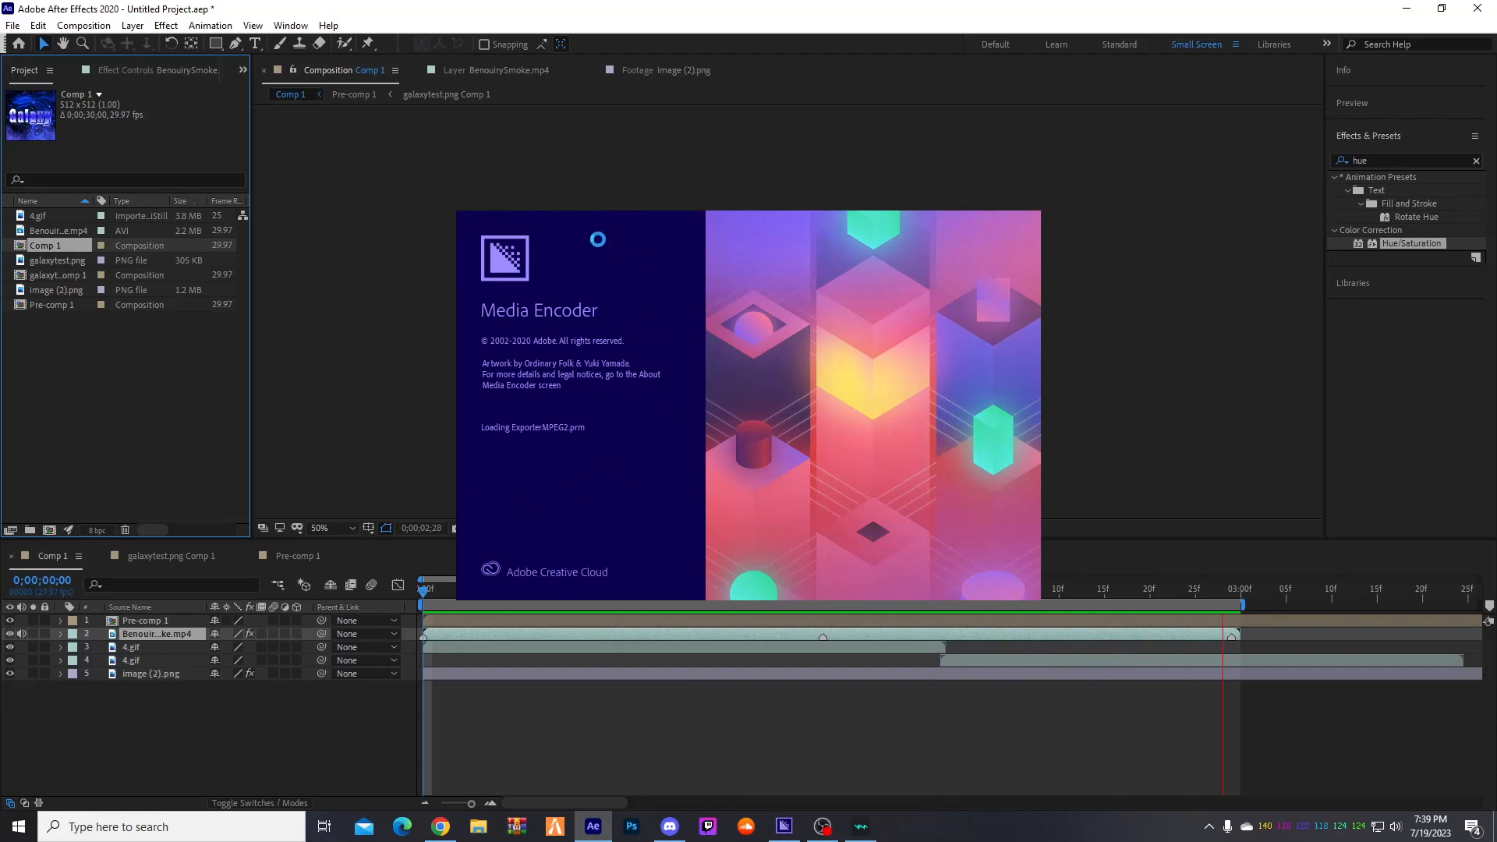
click(1172, 315)
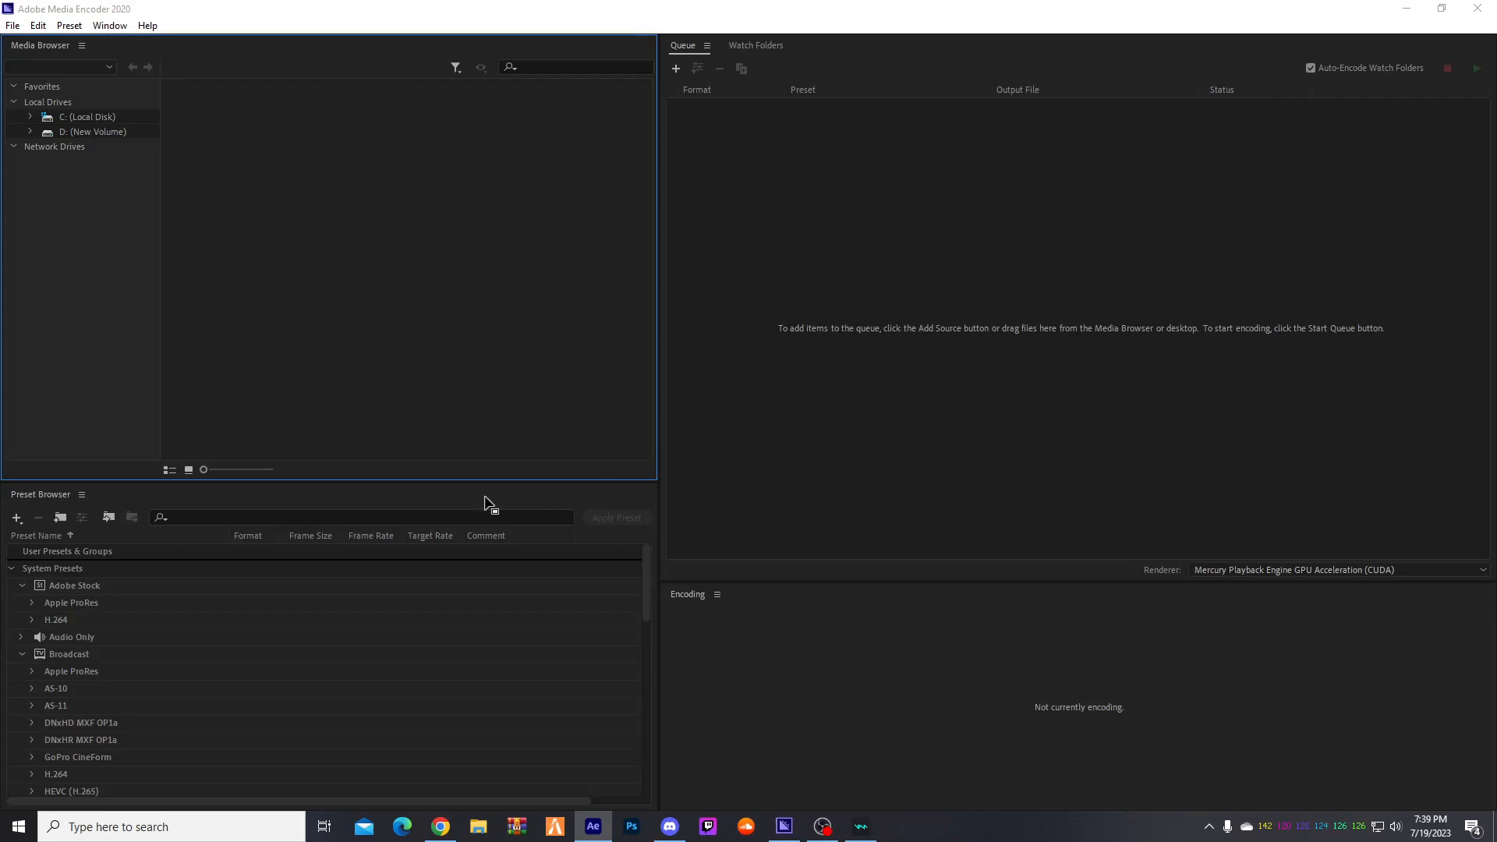
- Search the Media Encoder presets for gif and apply Animated GIF (Match Source) to the queued Comp 1
click(426, 518)
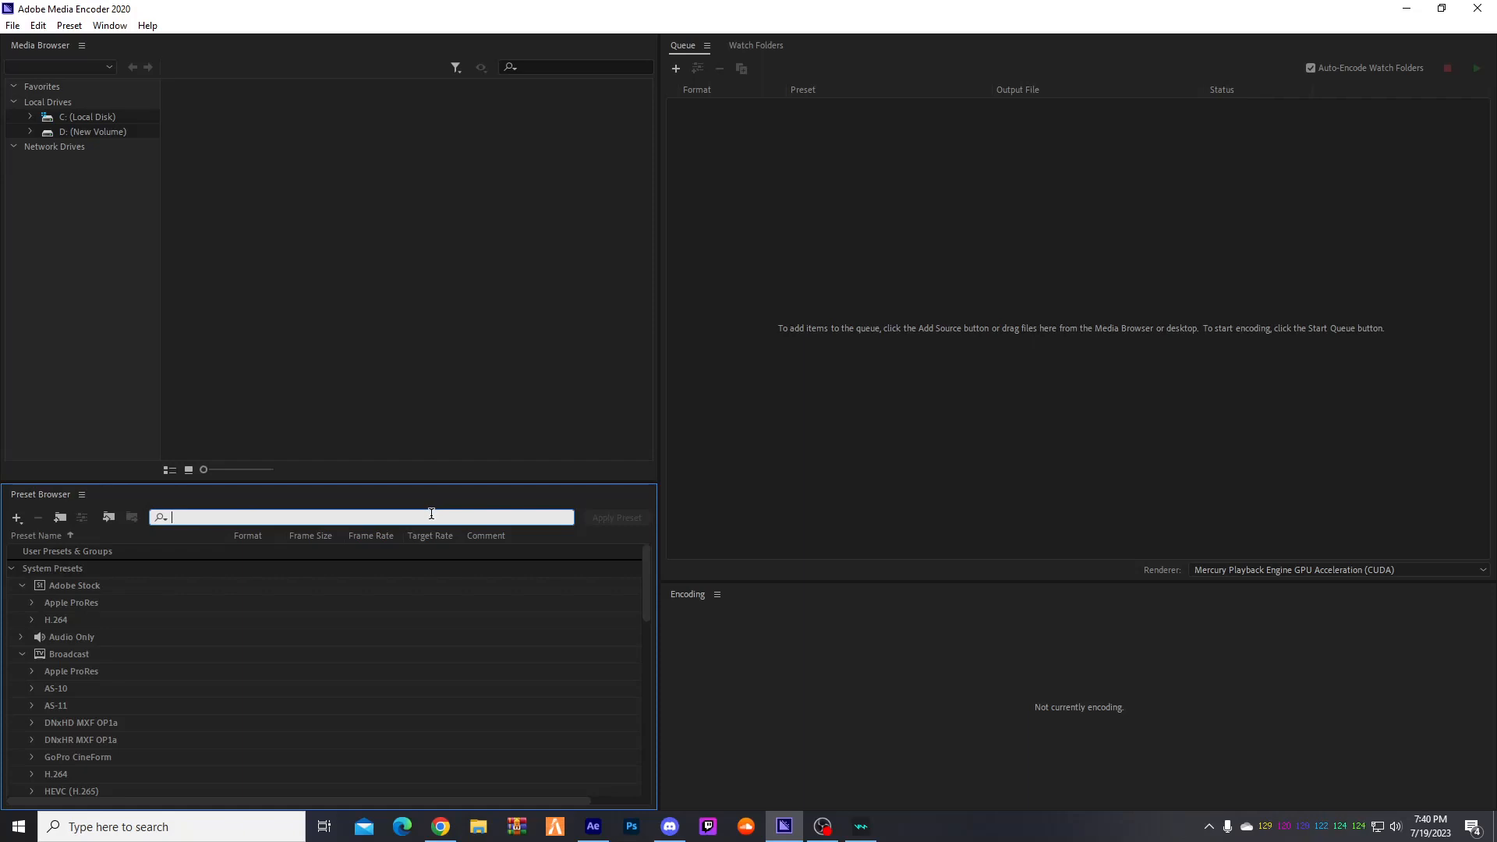
text(gif)
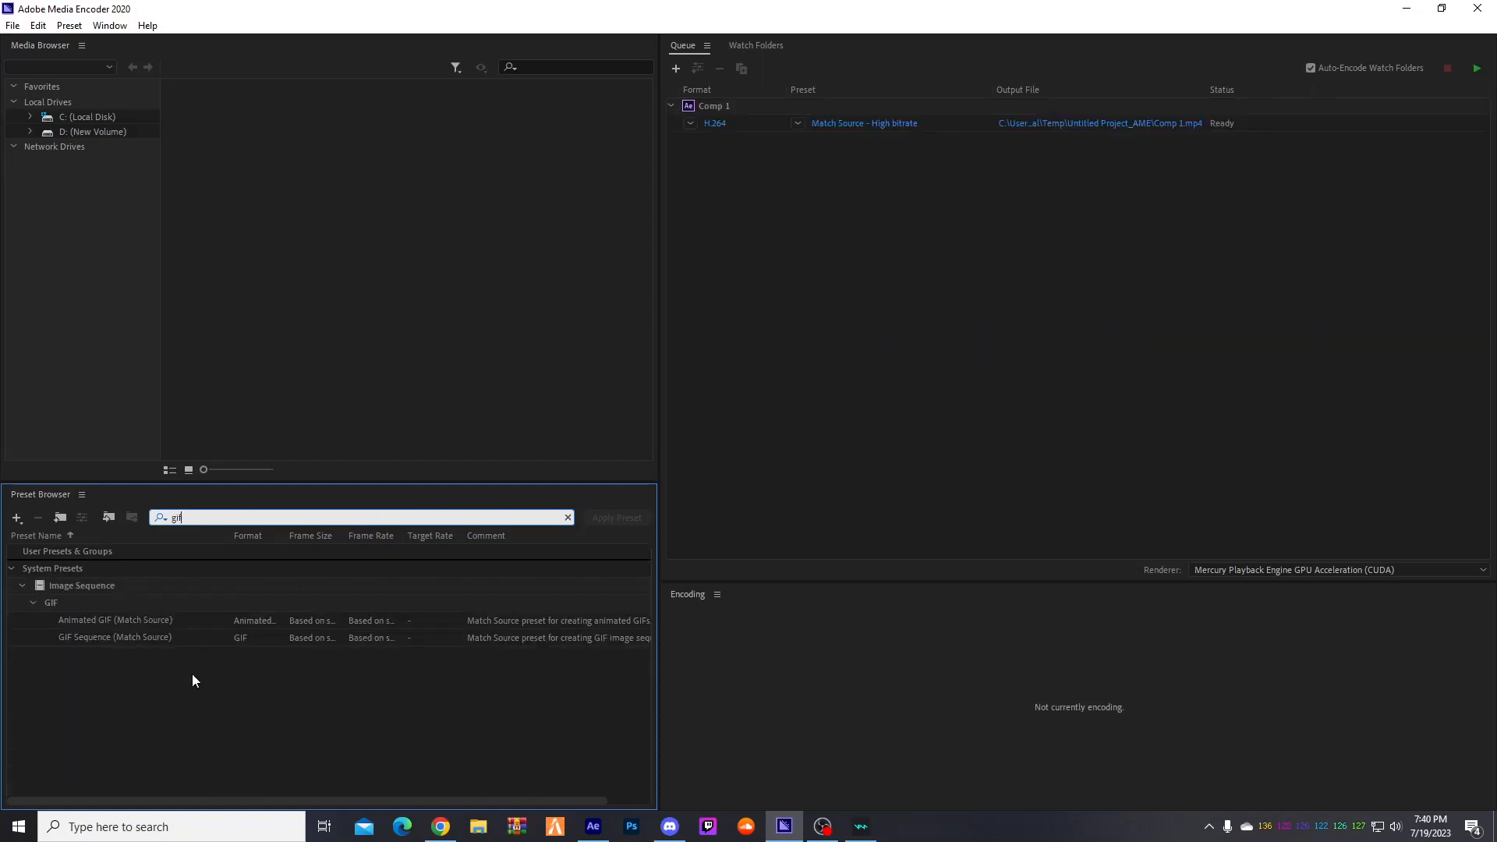
drag(126, 619, 1071, 401)
drag(1063, 130, 1062, 126)
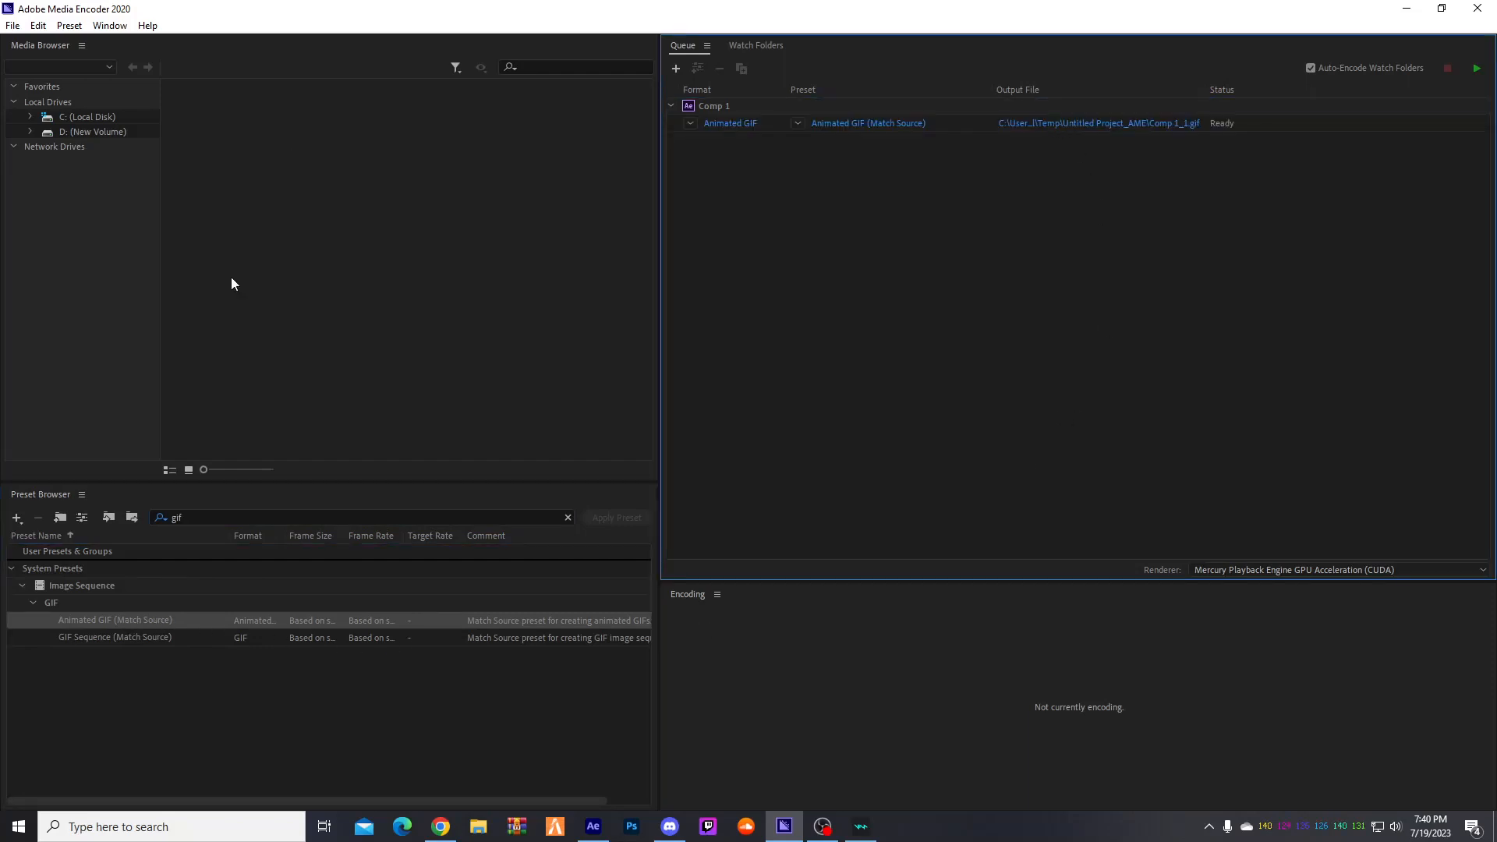
- Search the presets for video and apply the H.264 preset Match Source - Adaptive High Bitrate to the queued Comp 1
click(255, 518)
text(video)
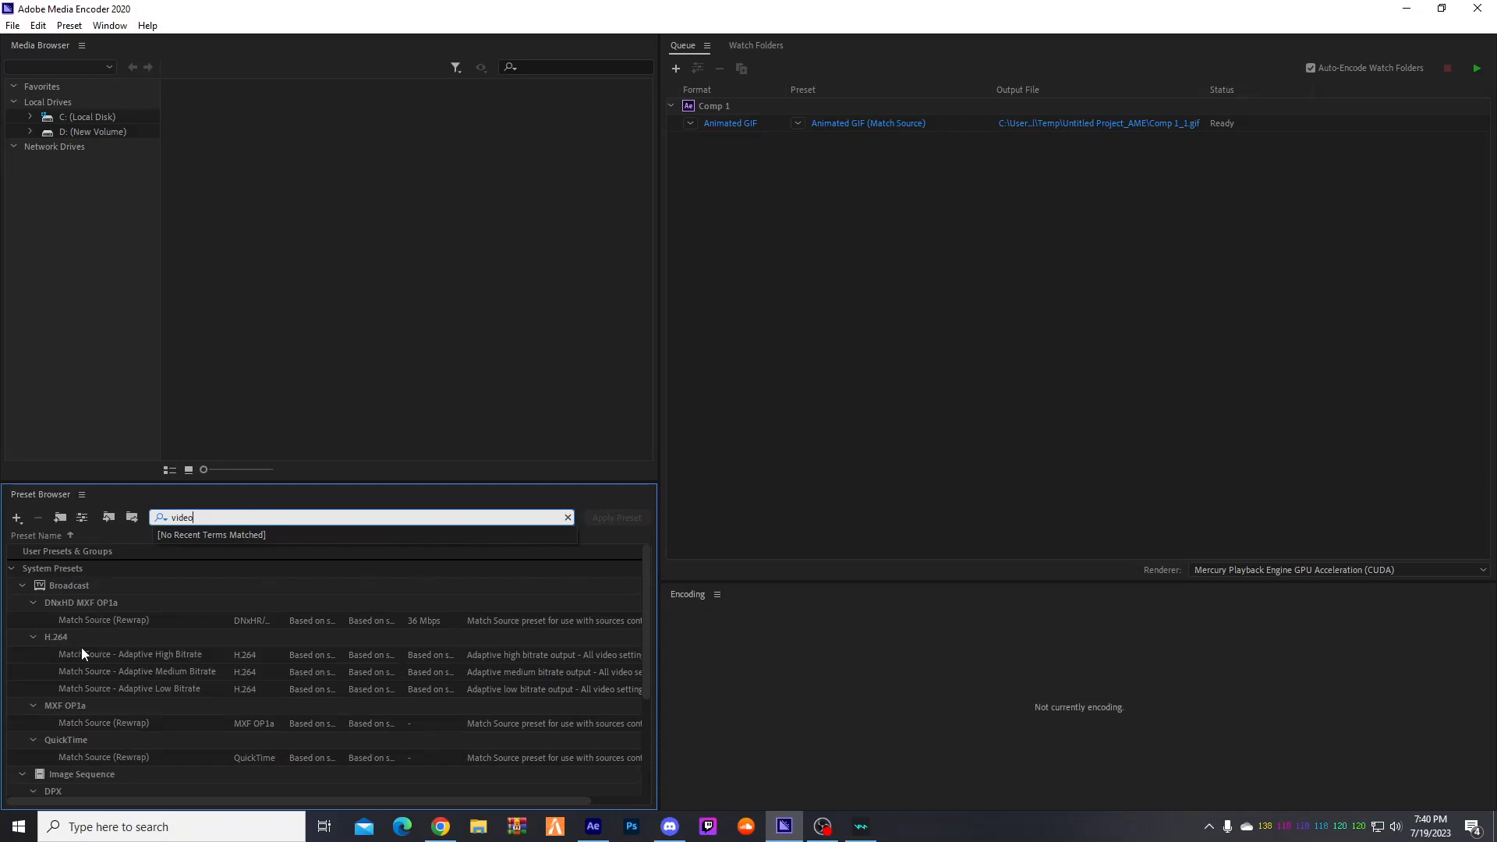
drag(97, 657, 893, 123)
- Search the presets for png and apply PNG Sequence (Match Source) to the queued Comp 1
drag(215, 517, 182, 518)
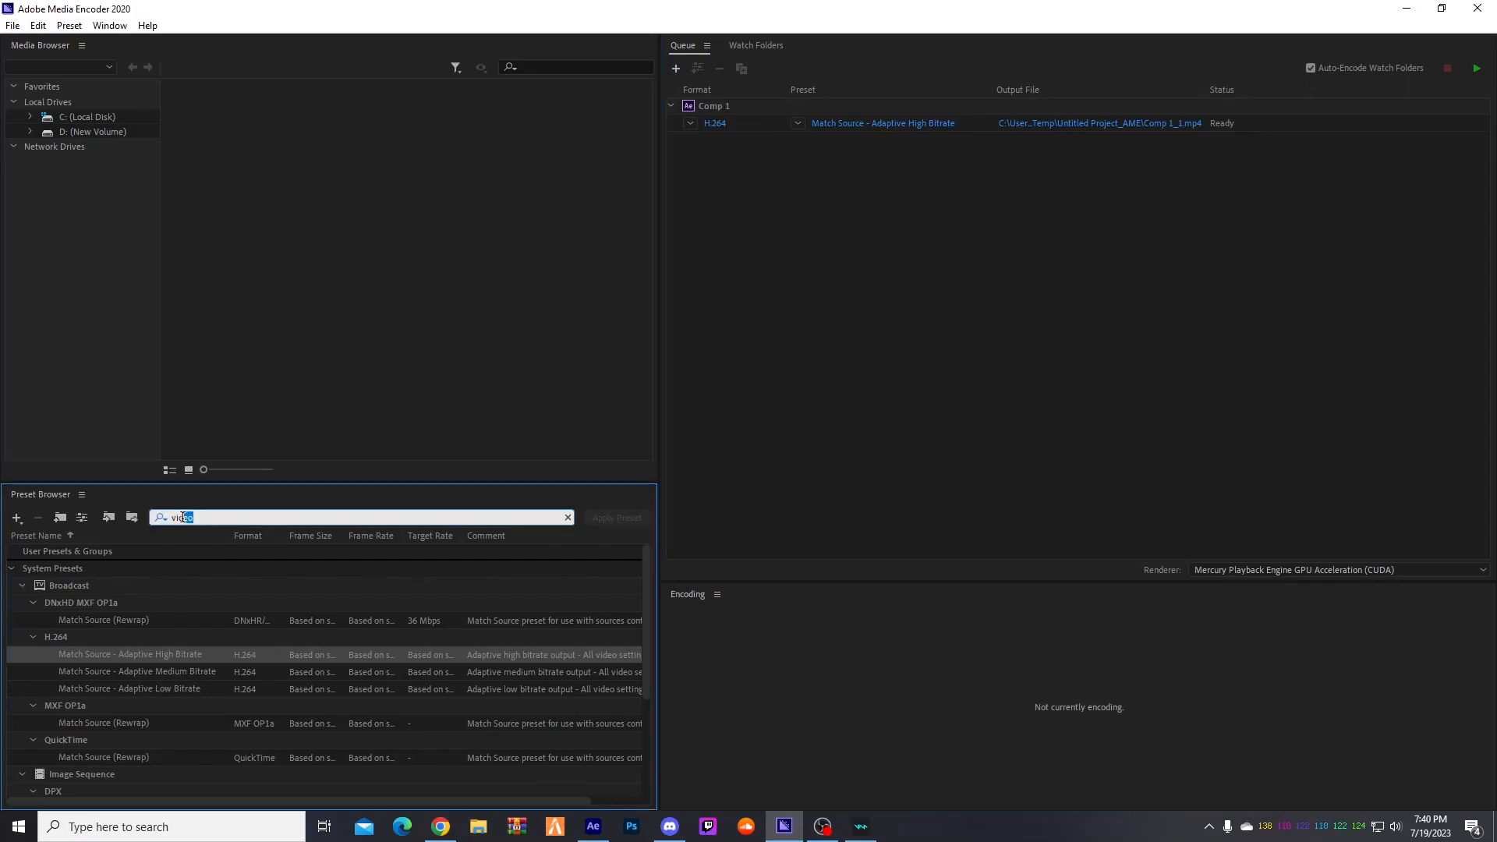
text(png)
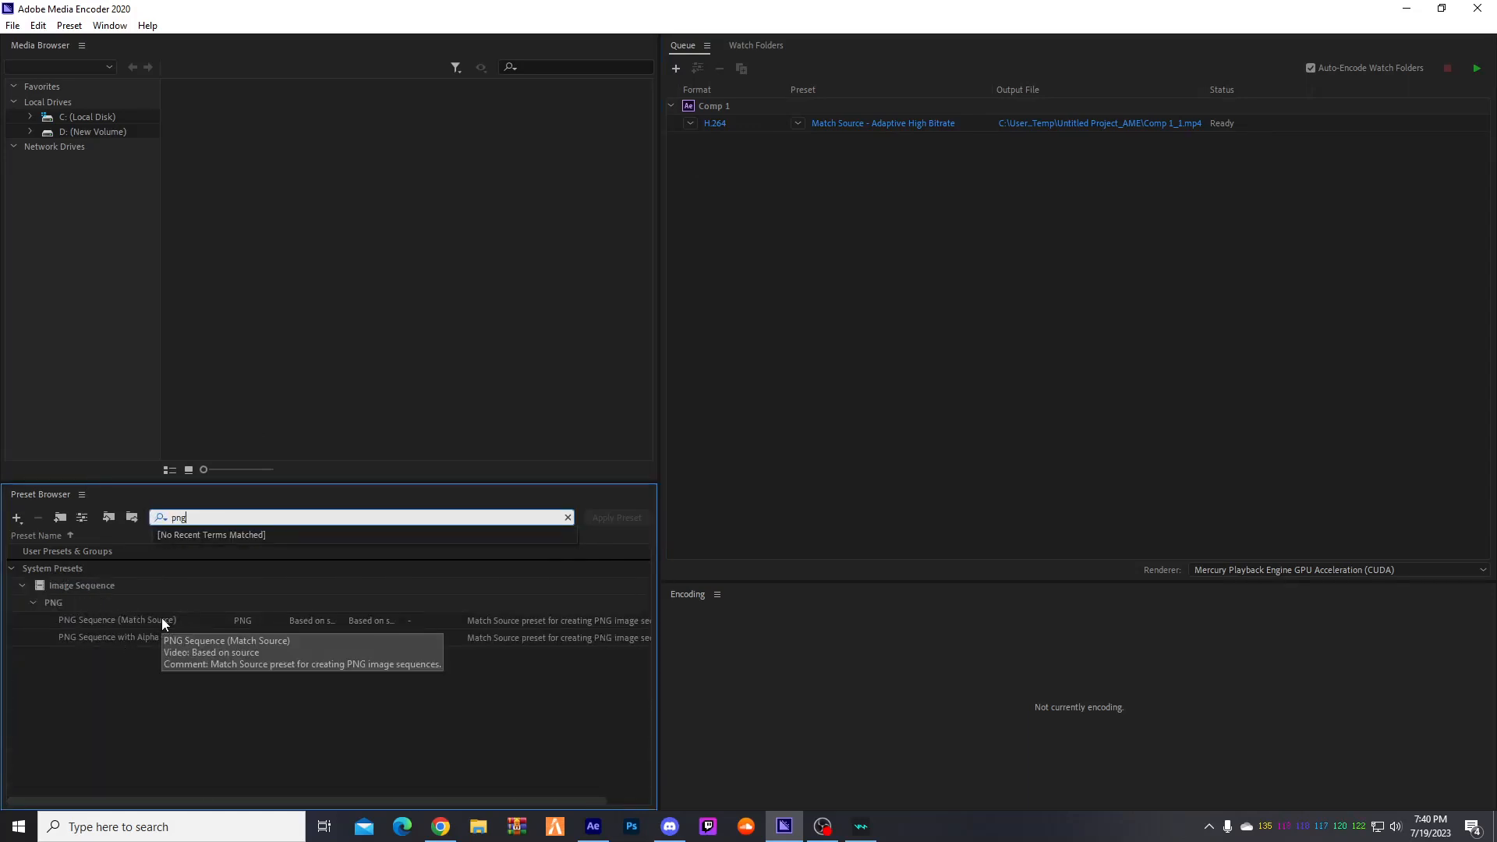
drag(161, 619, 865, 122)
- Switch the queued Comp 1 back to the Animated GIF (Match Source) preset and start encoding the queue
click(230, 514)
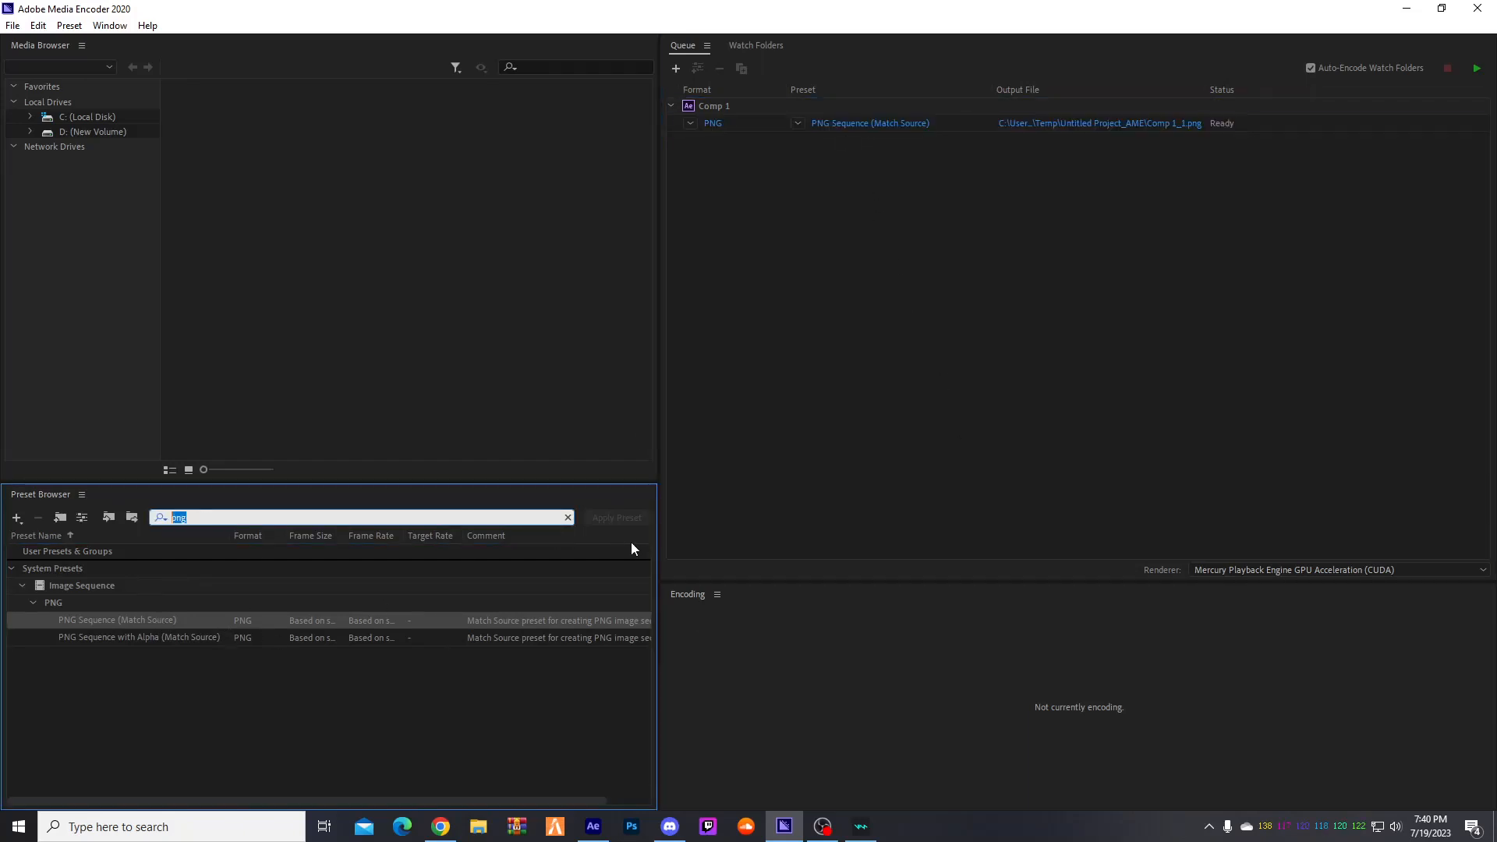
text(gif)
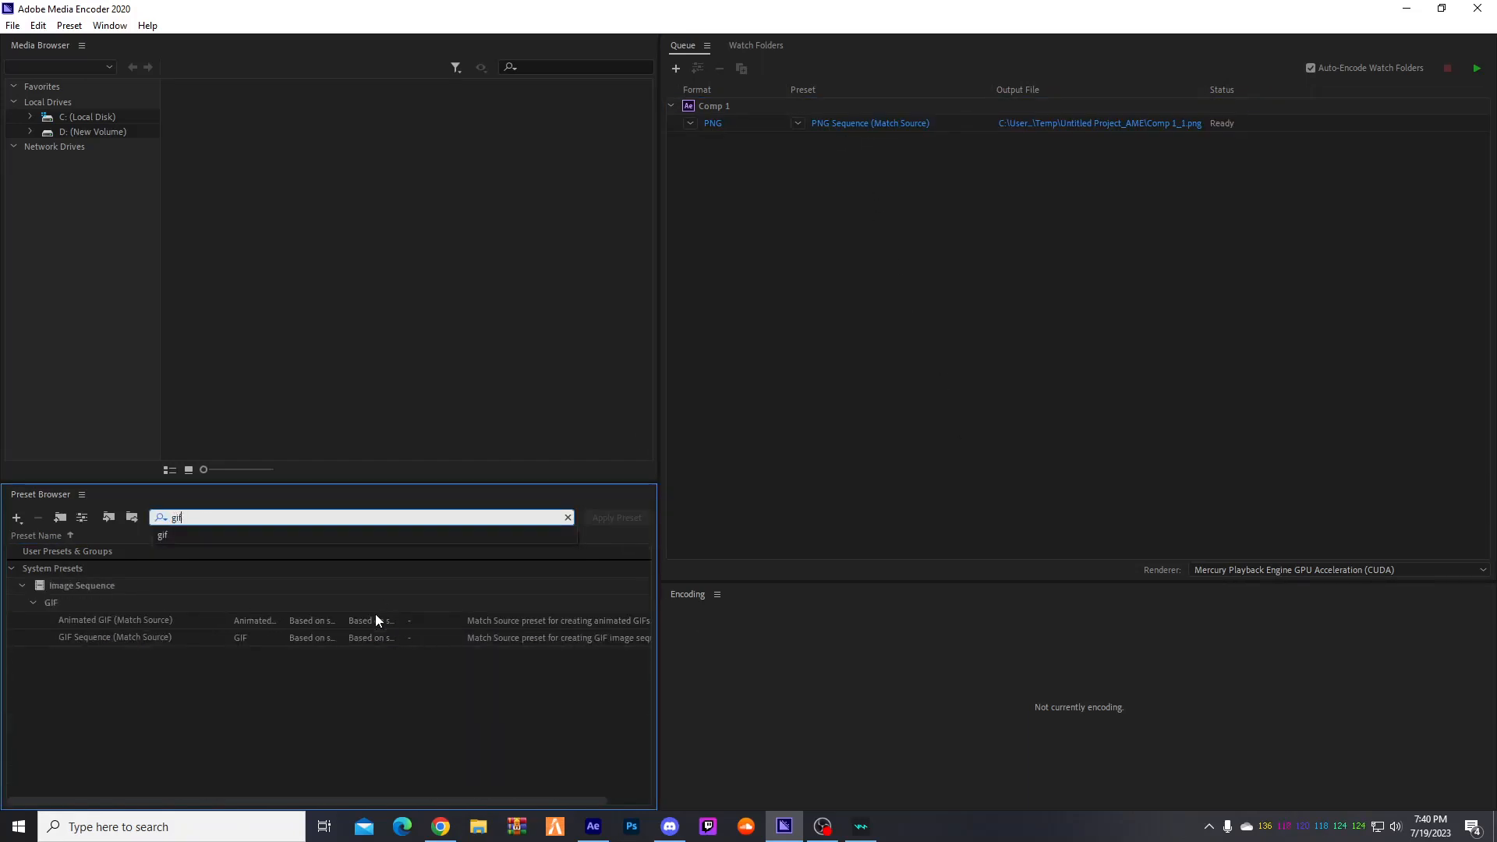
drag(376, 620, 956, 119)
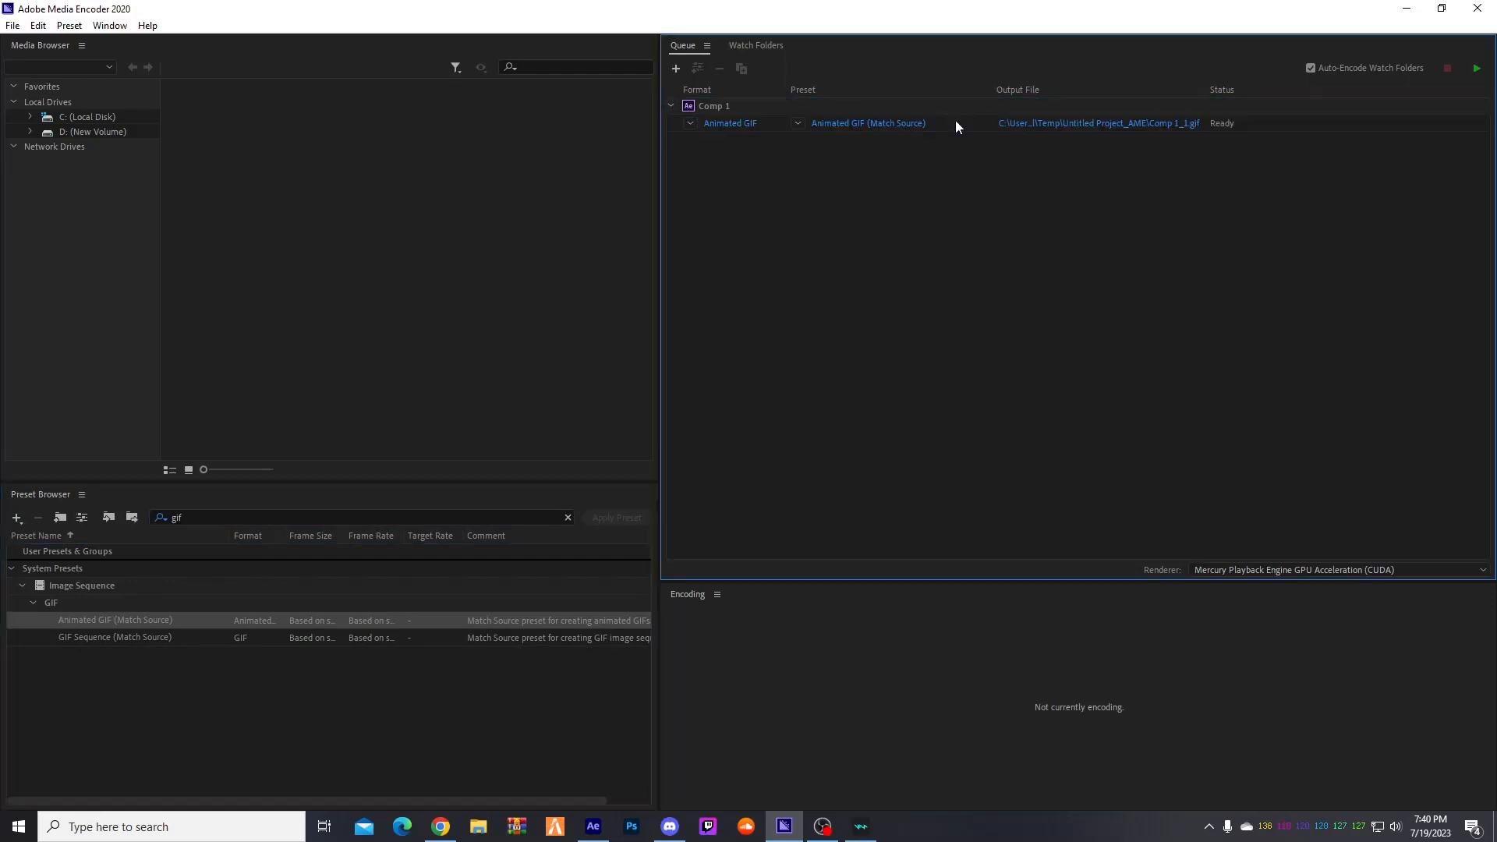
click(1479, 69)
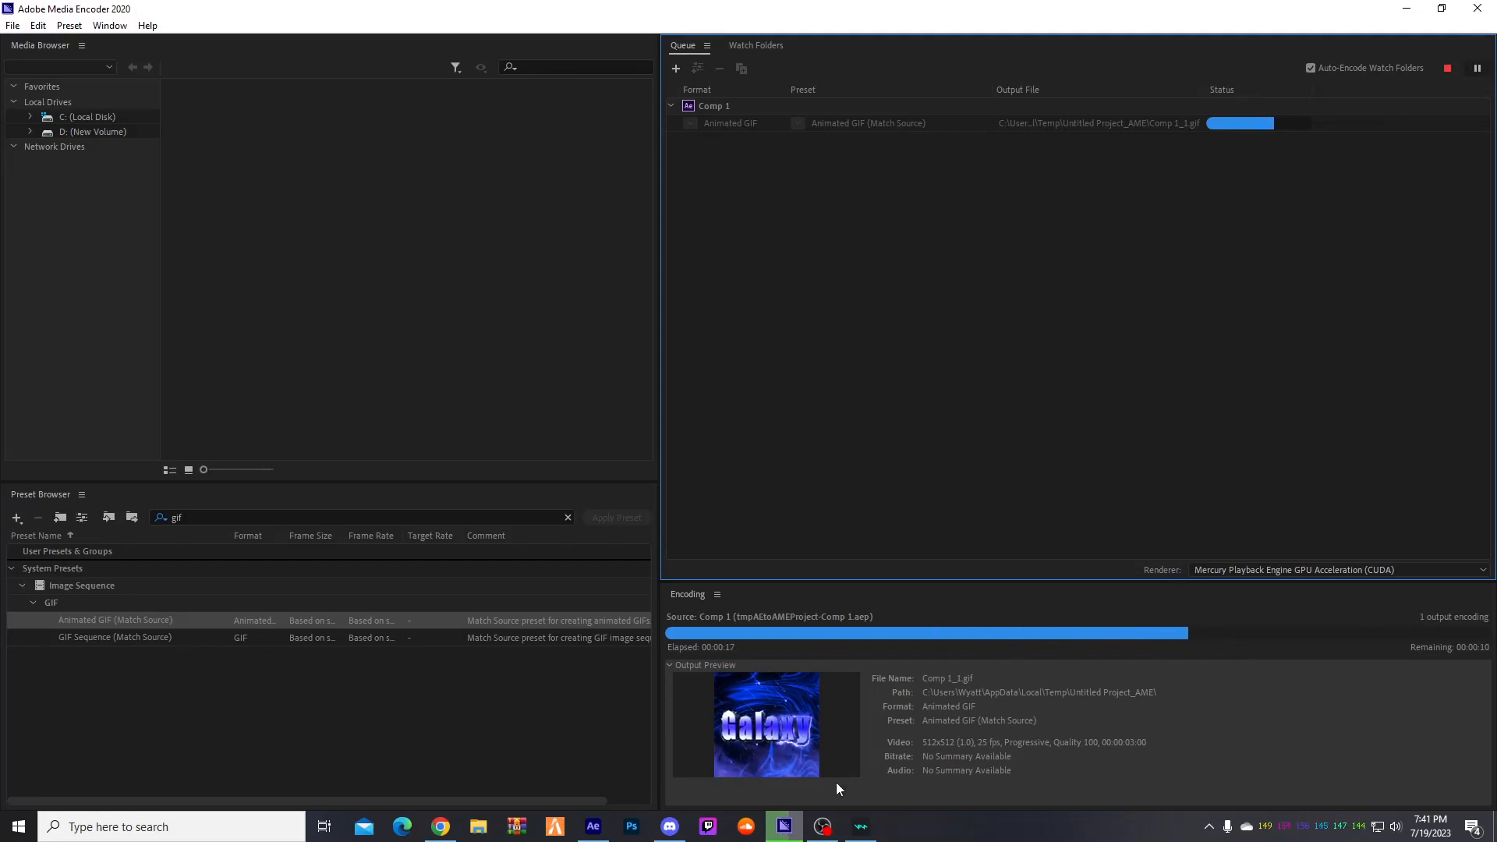
- Check the After Effects composition during encoding, return to Media Encoder, and open the exported Comp 1_1 GIF from its output folder
click(593, 827)
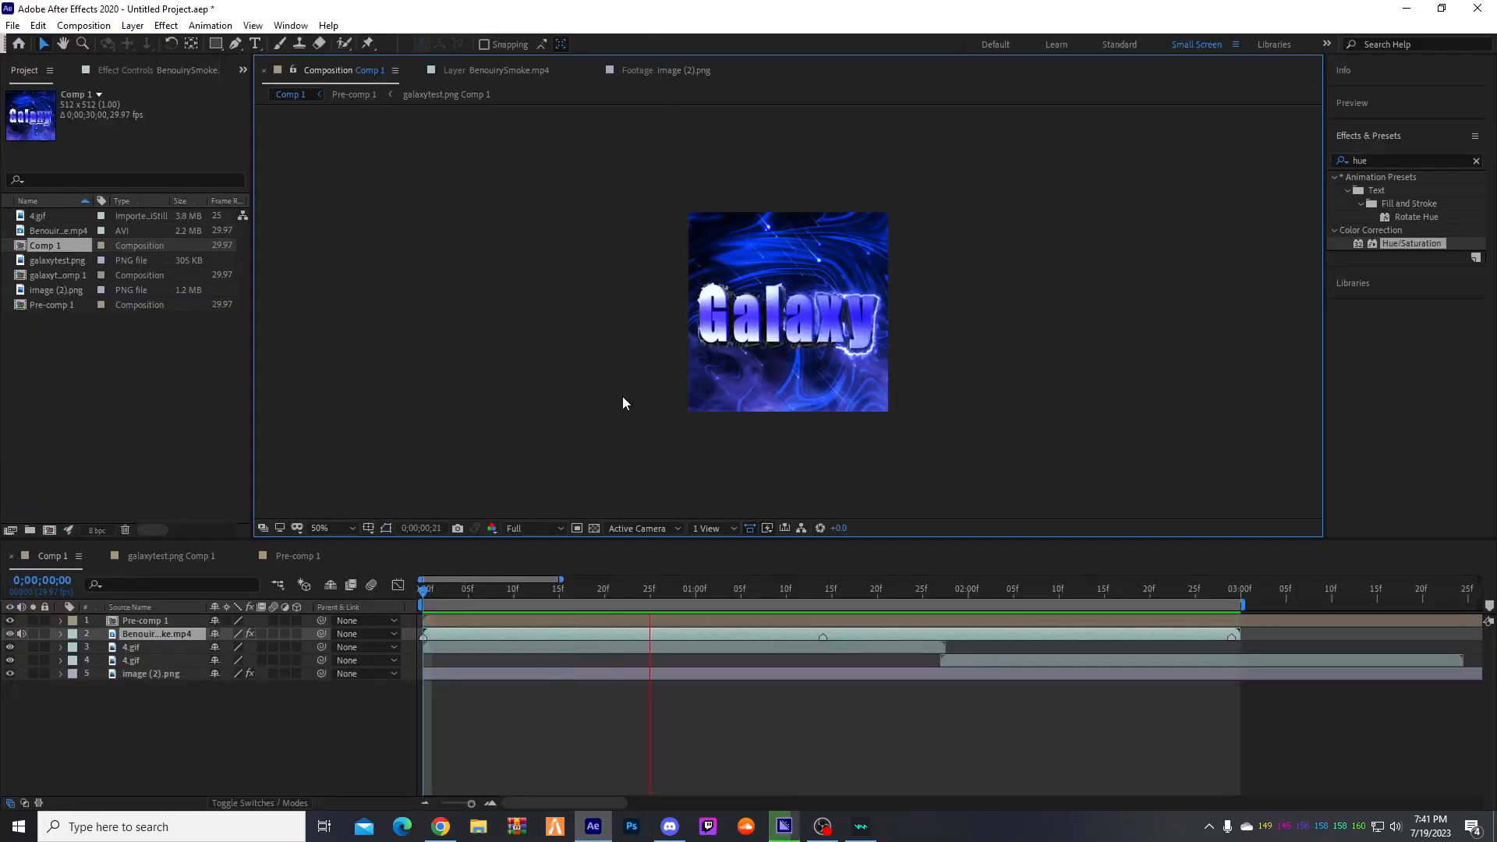
click(784, 828)
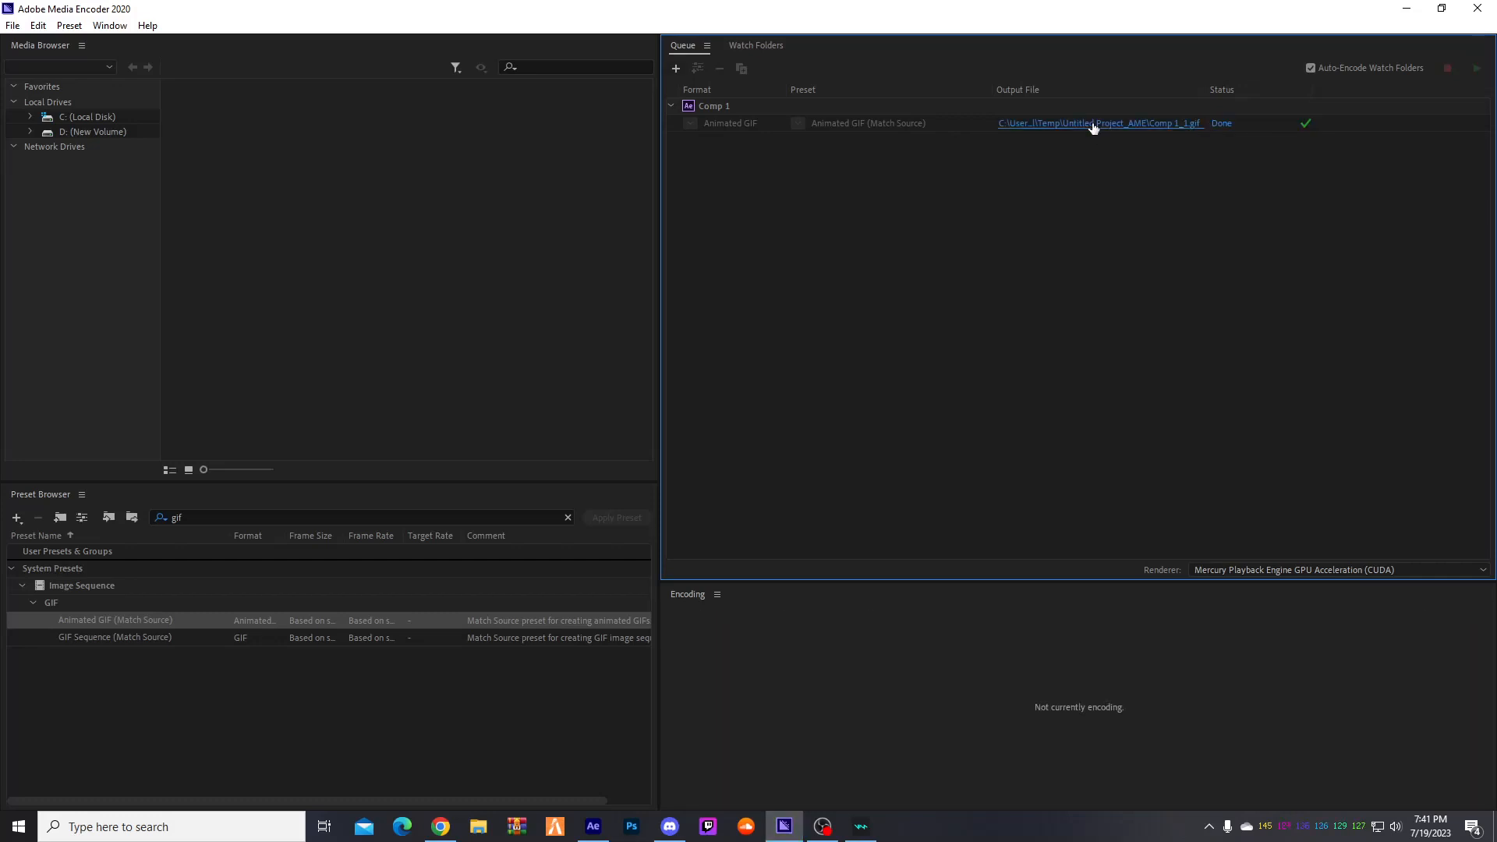
click(1093, 124)
mouse_move(474, 836)
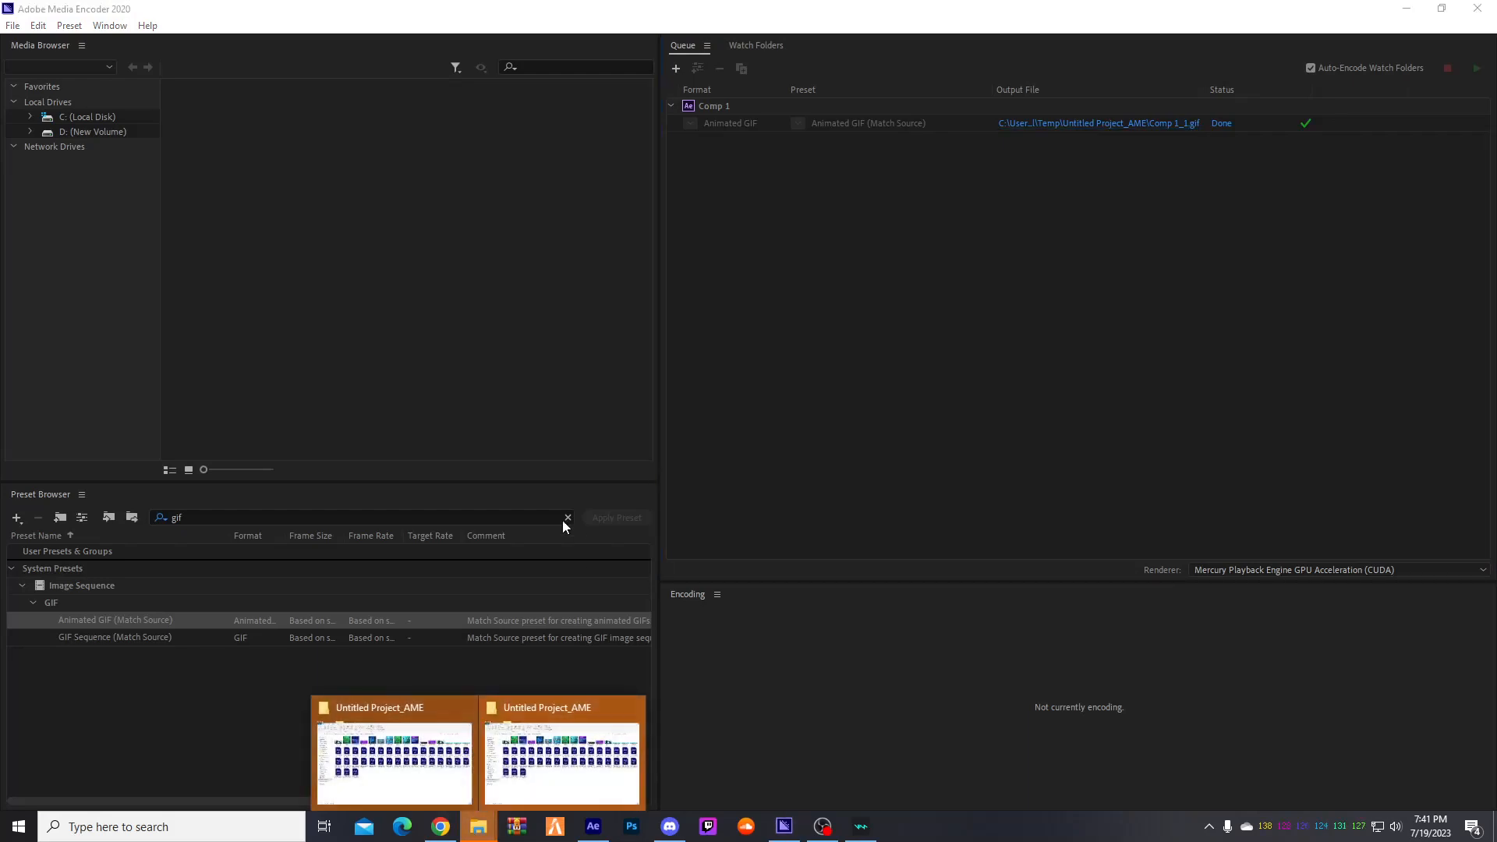
click(479, 753)
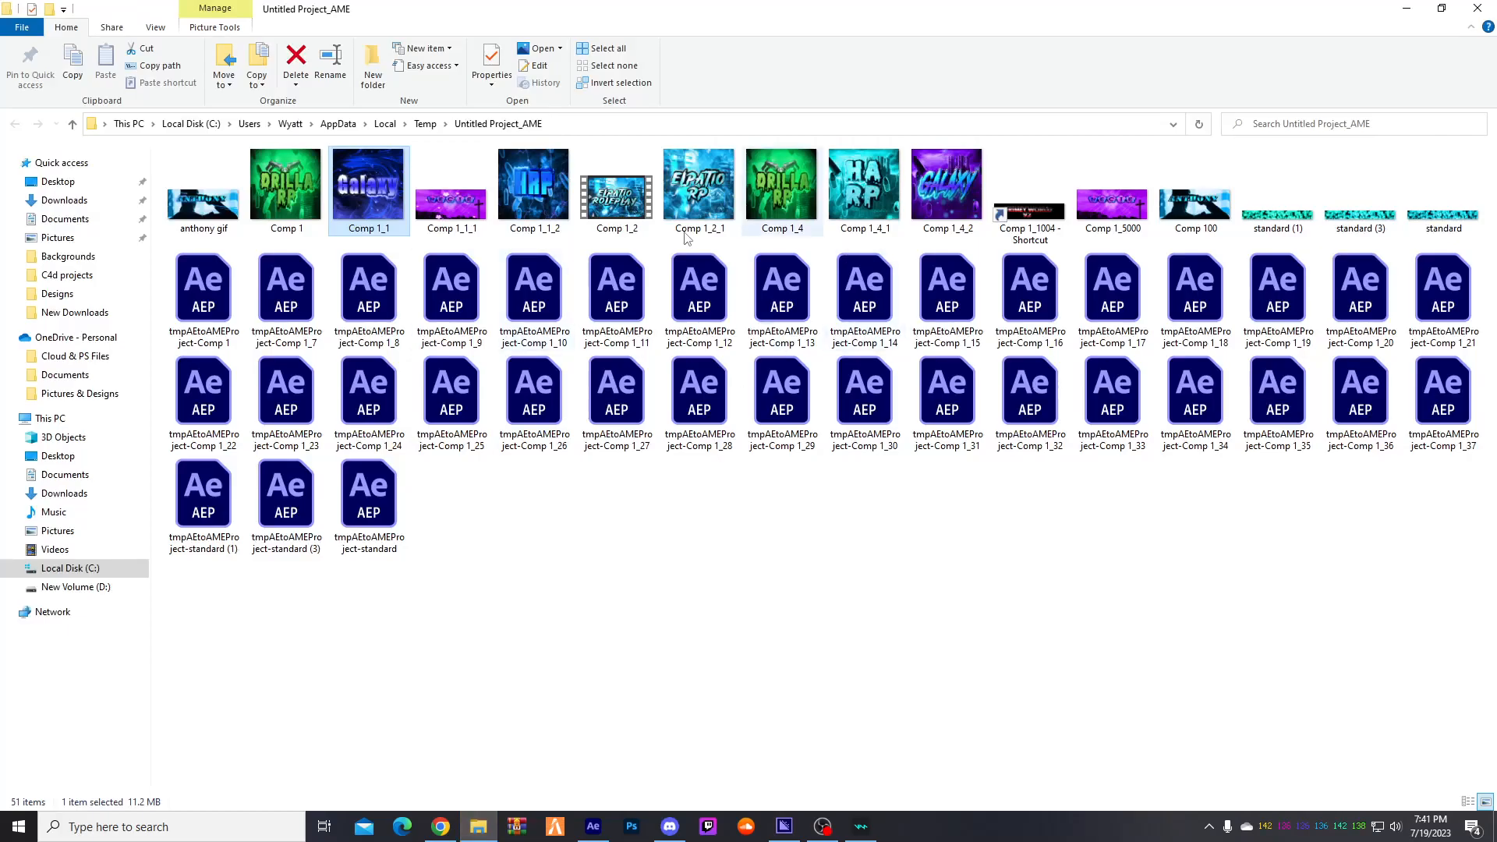
double_click(360, 195)
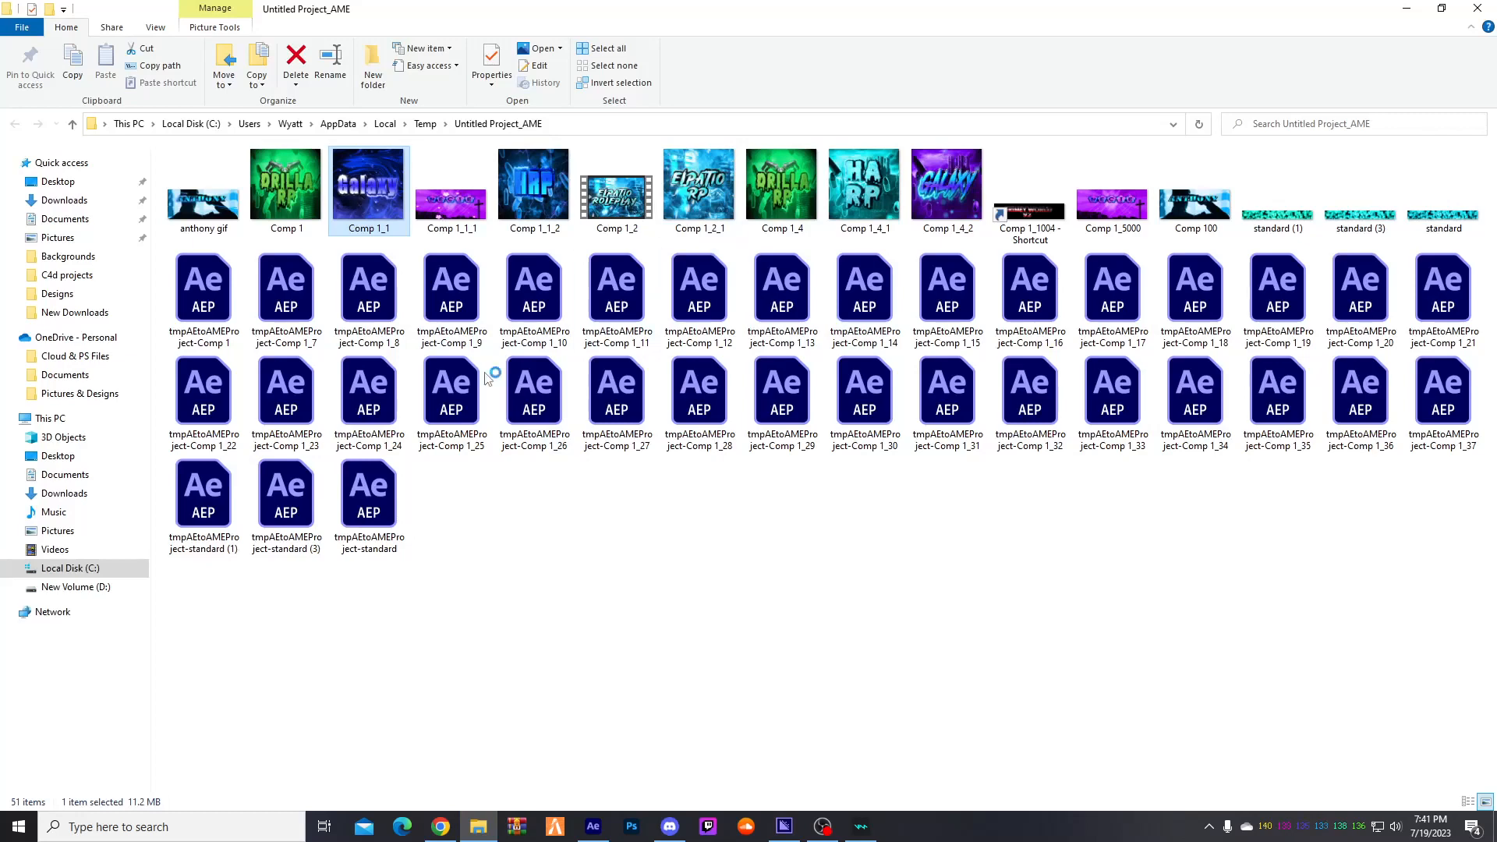